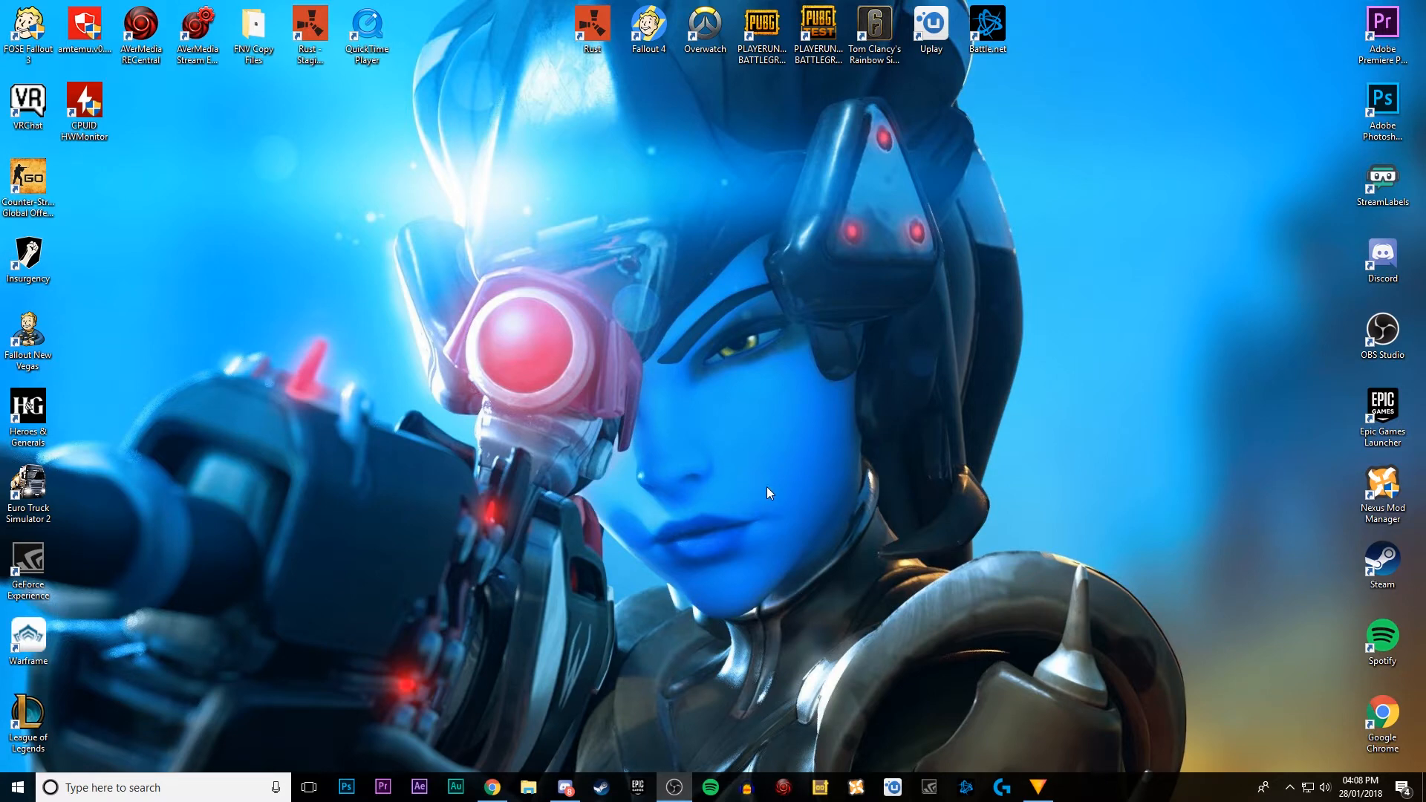
Step: Search the web for "hitfilm 4 express" in Chrome and open the official HitFilm Express page
click(493, 787)
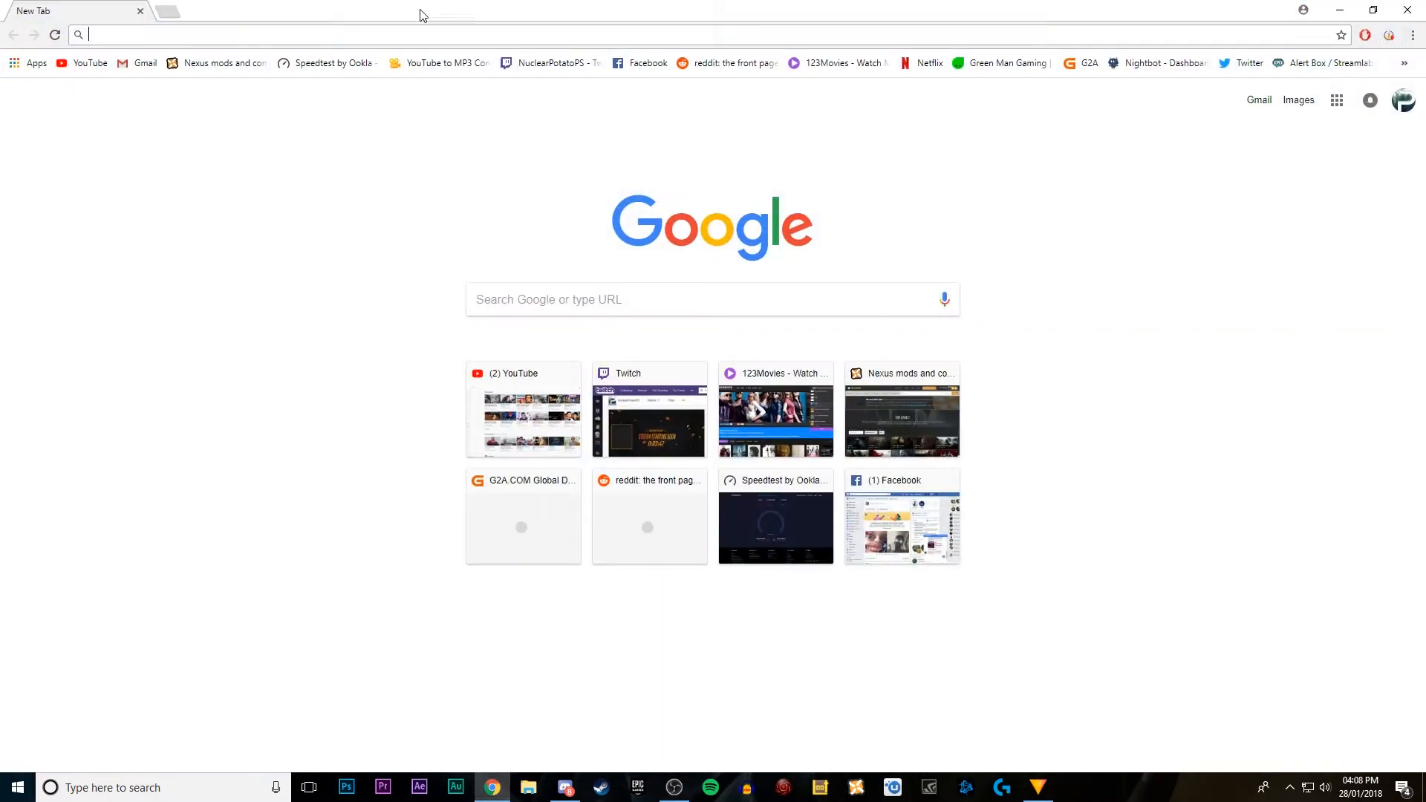
text(hi)
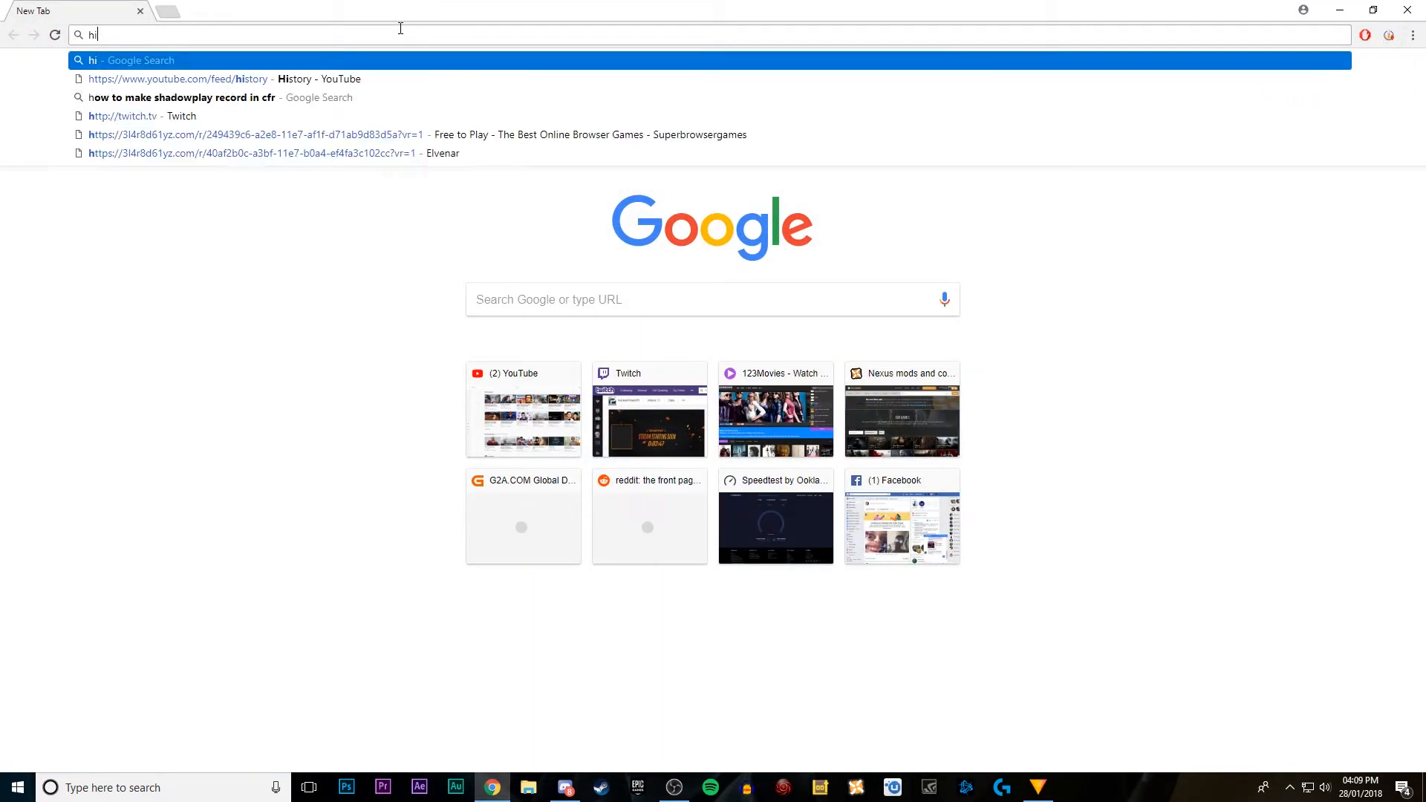
text(tfilm 4)
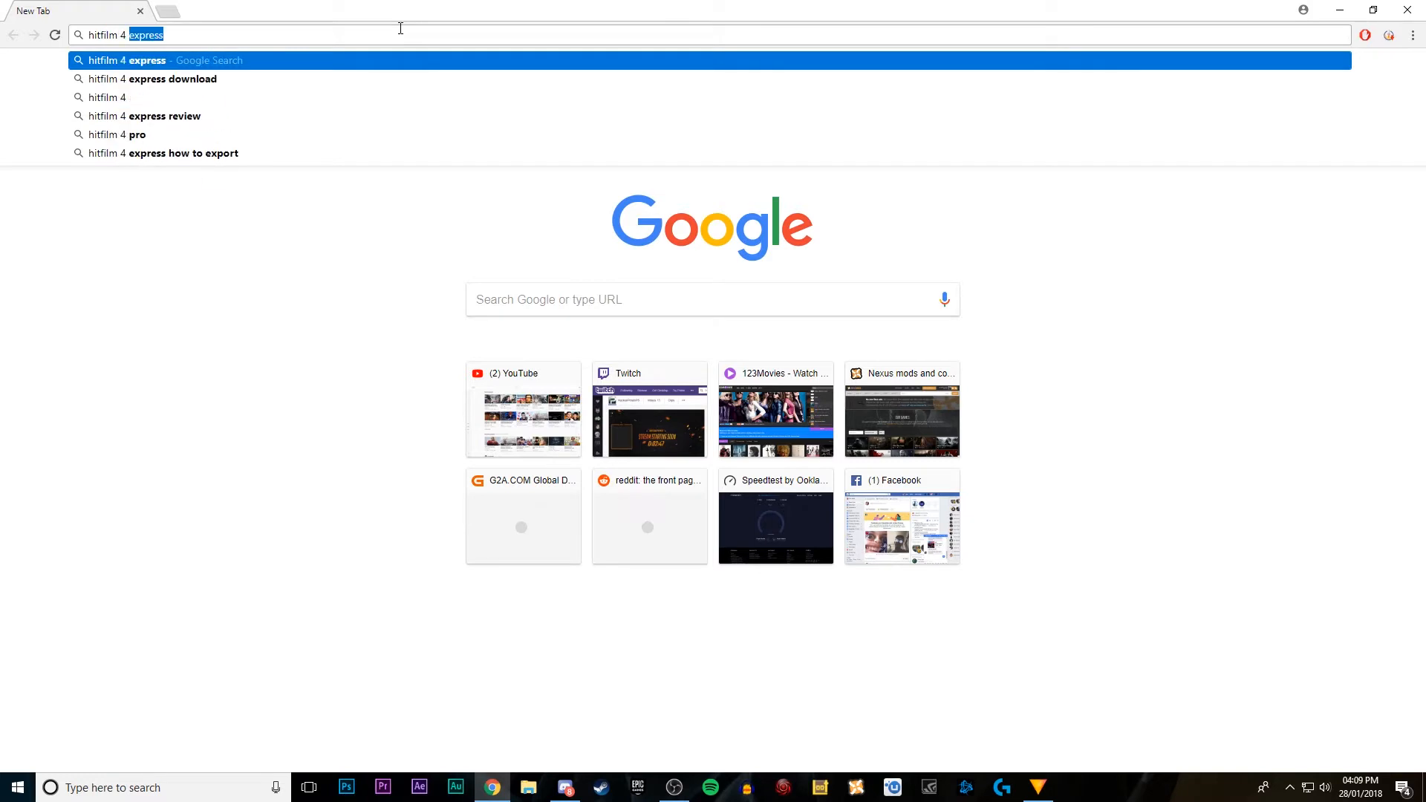
key(Return)
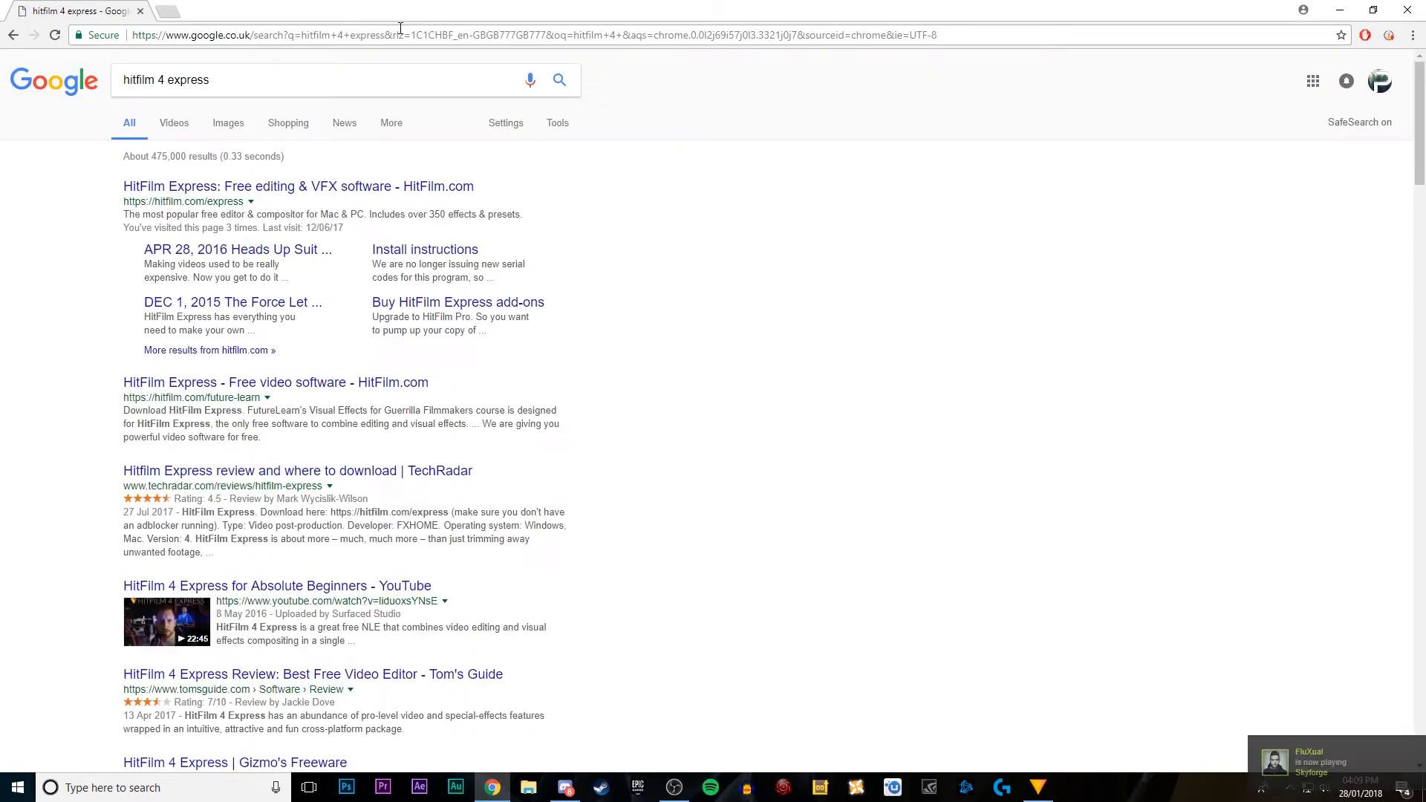
click(420, 185)
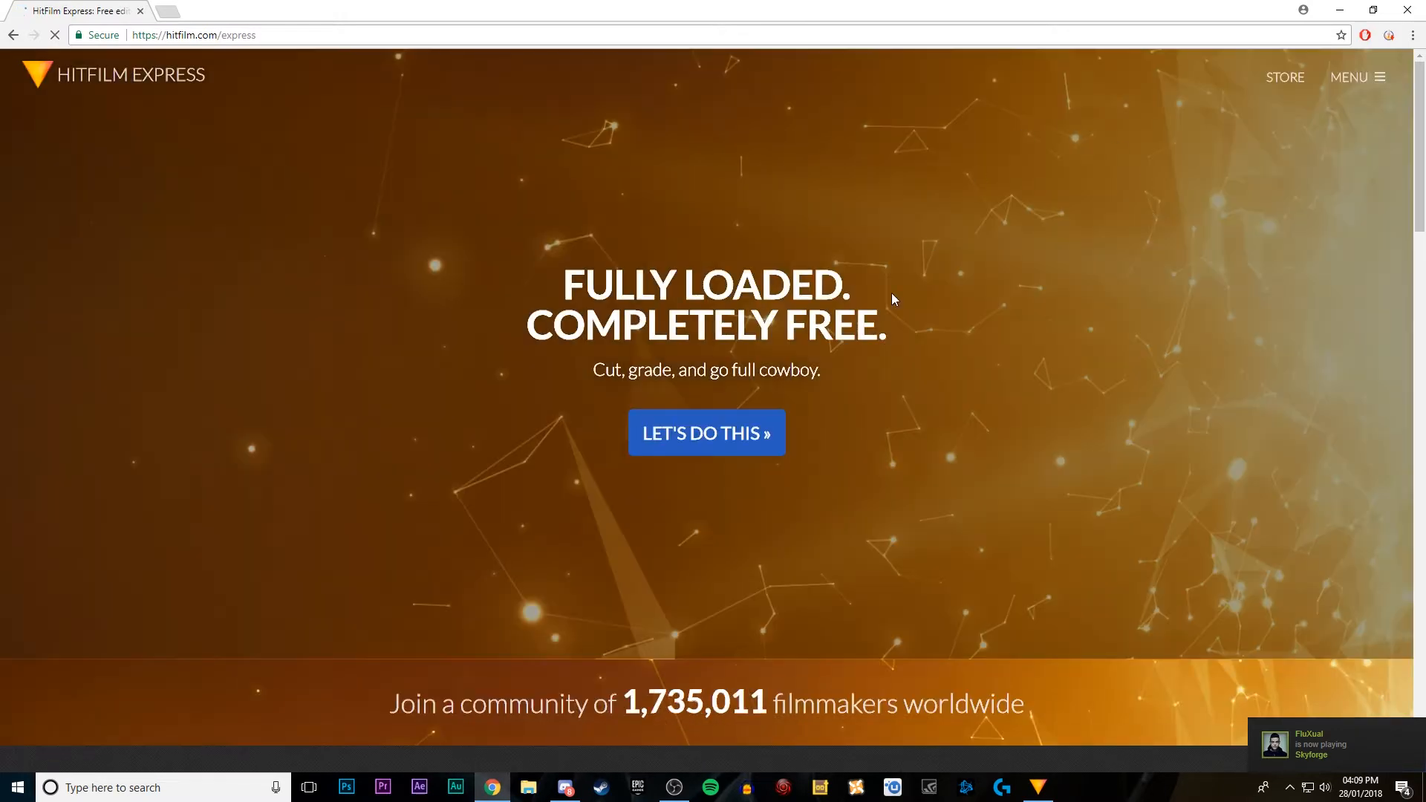
Step: Go through the free HitFilm Express download pages to the account creation form, review it, and close the browser
click(743, 440)
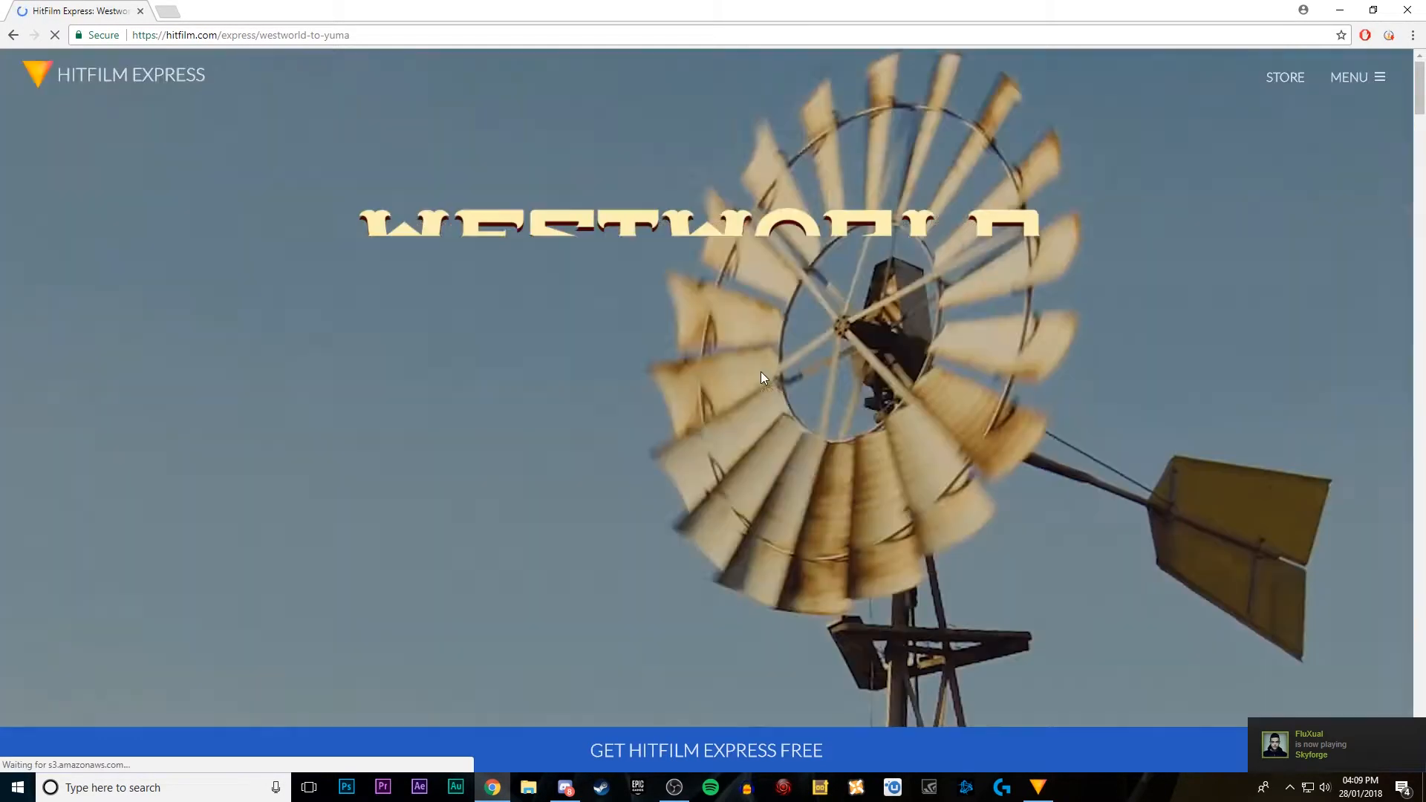
click(741, 753)
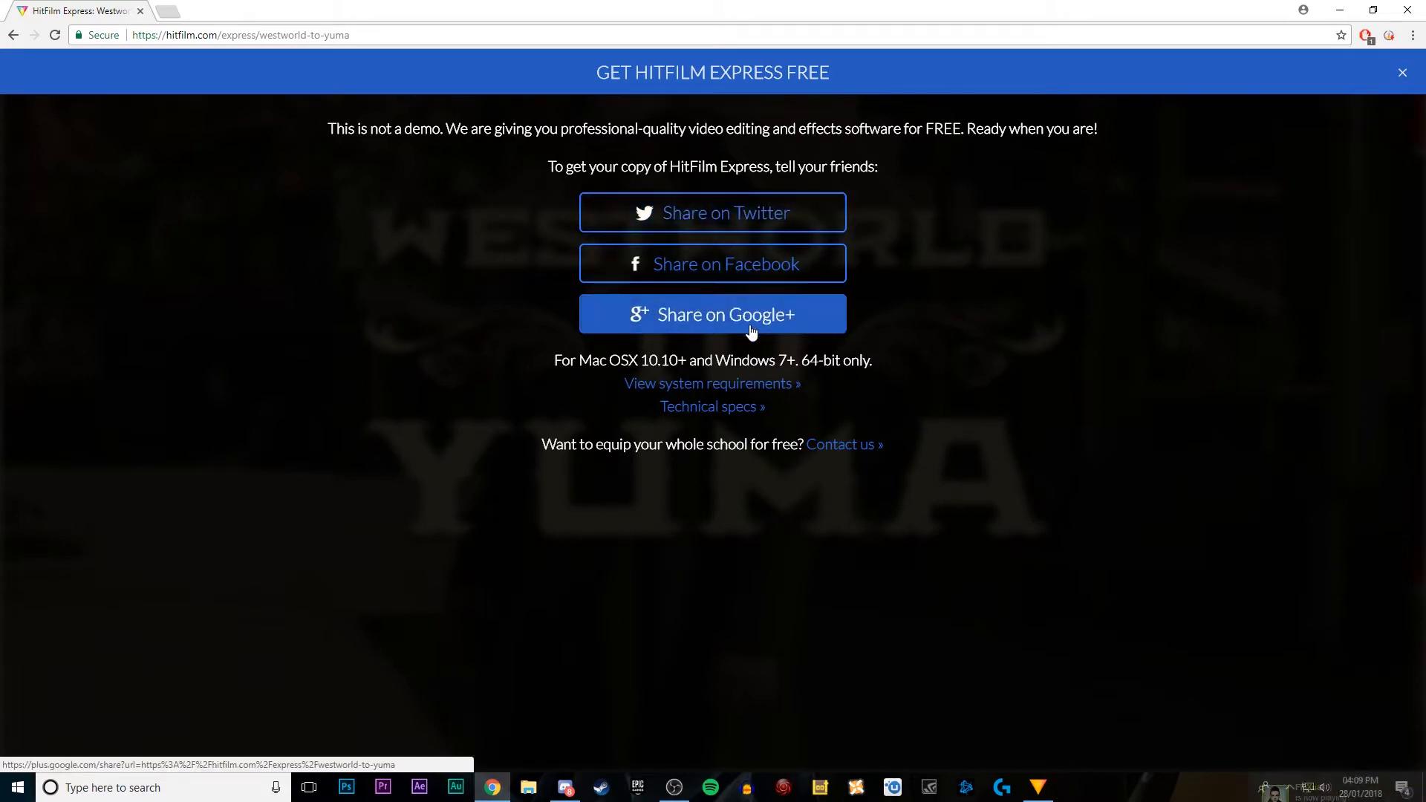
click(719, 229)
click(888, 273)
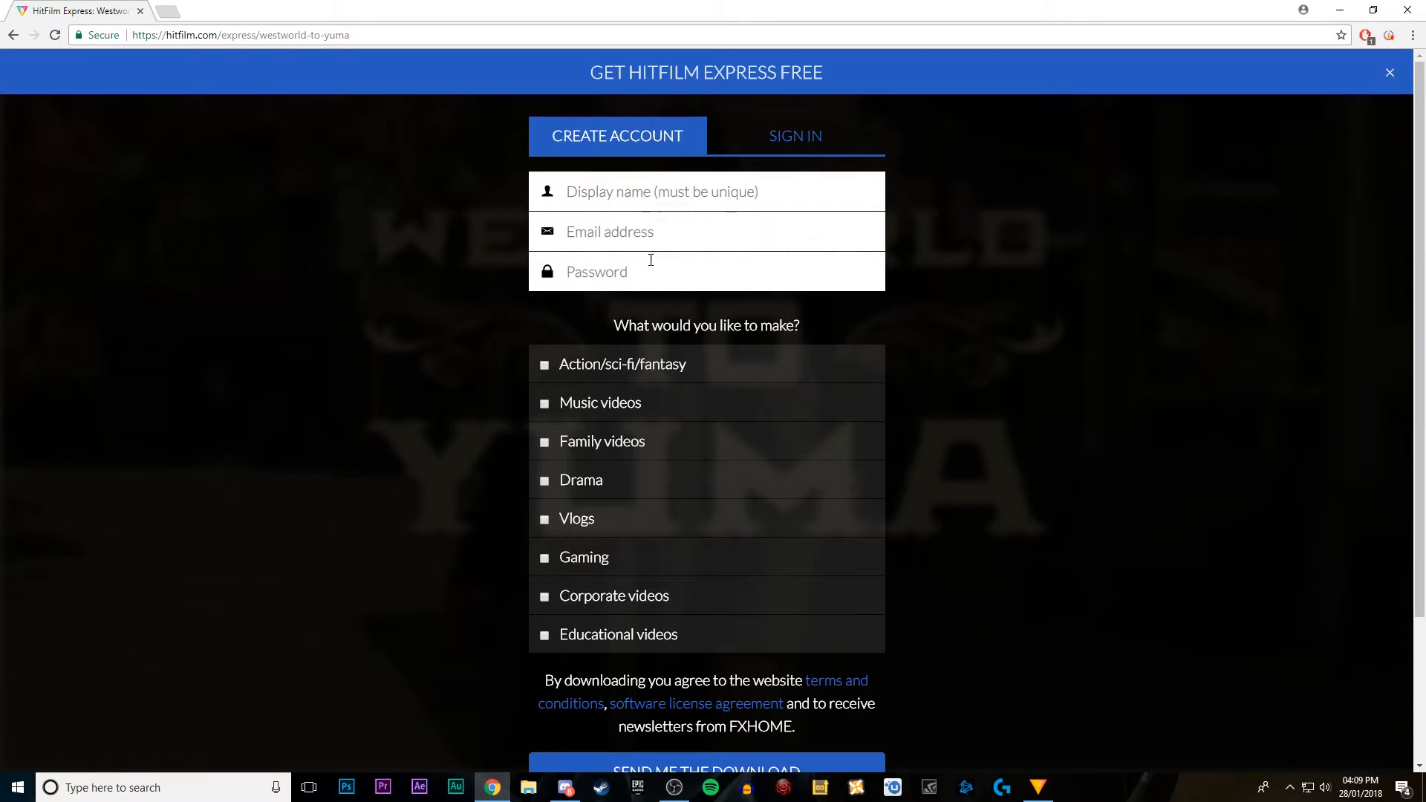
scroll(643, 643, down, 2)
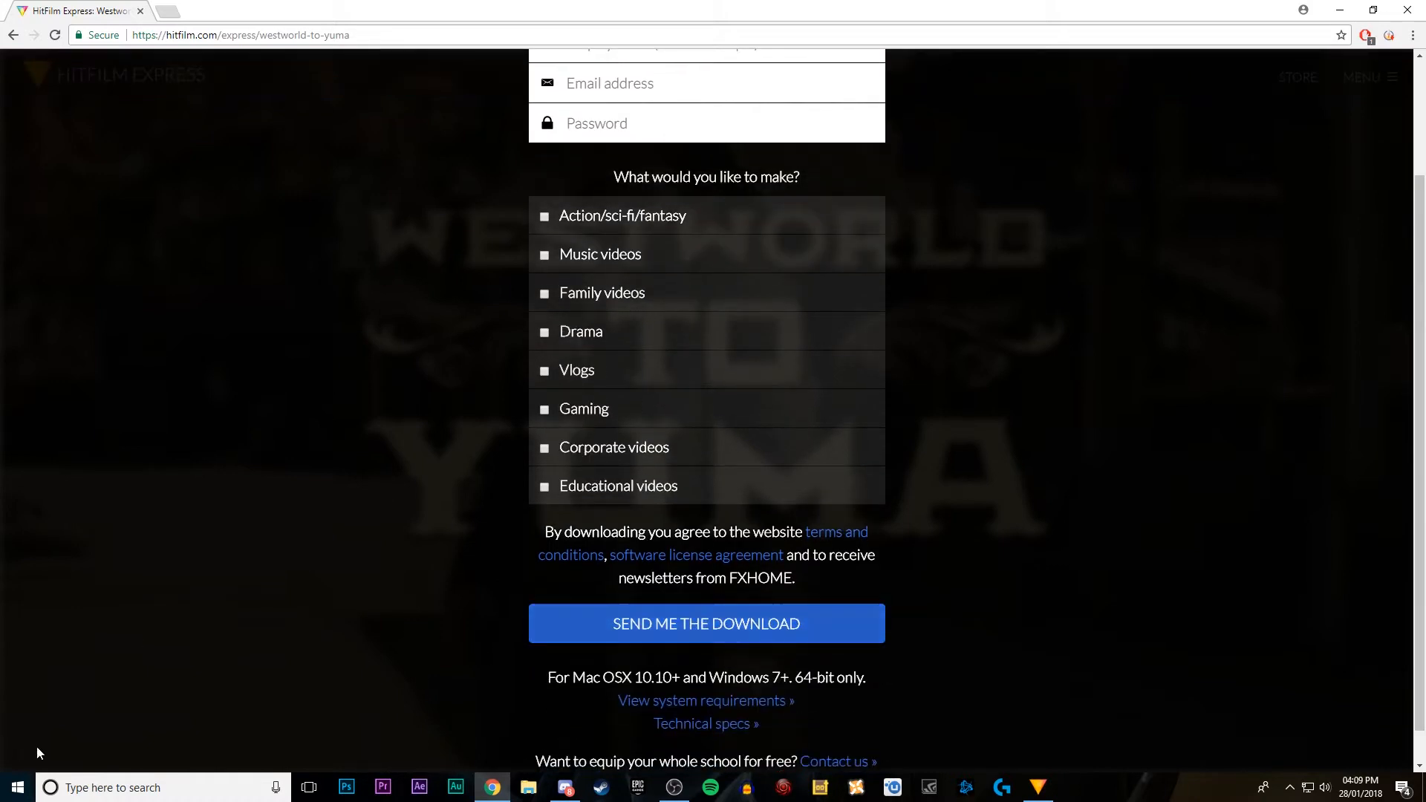
click(1408, 10)
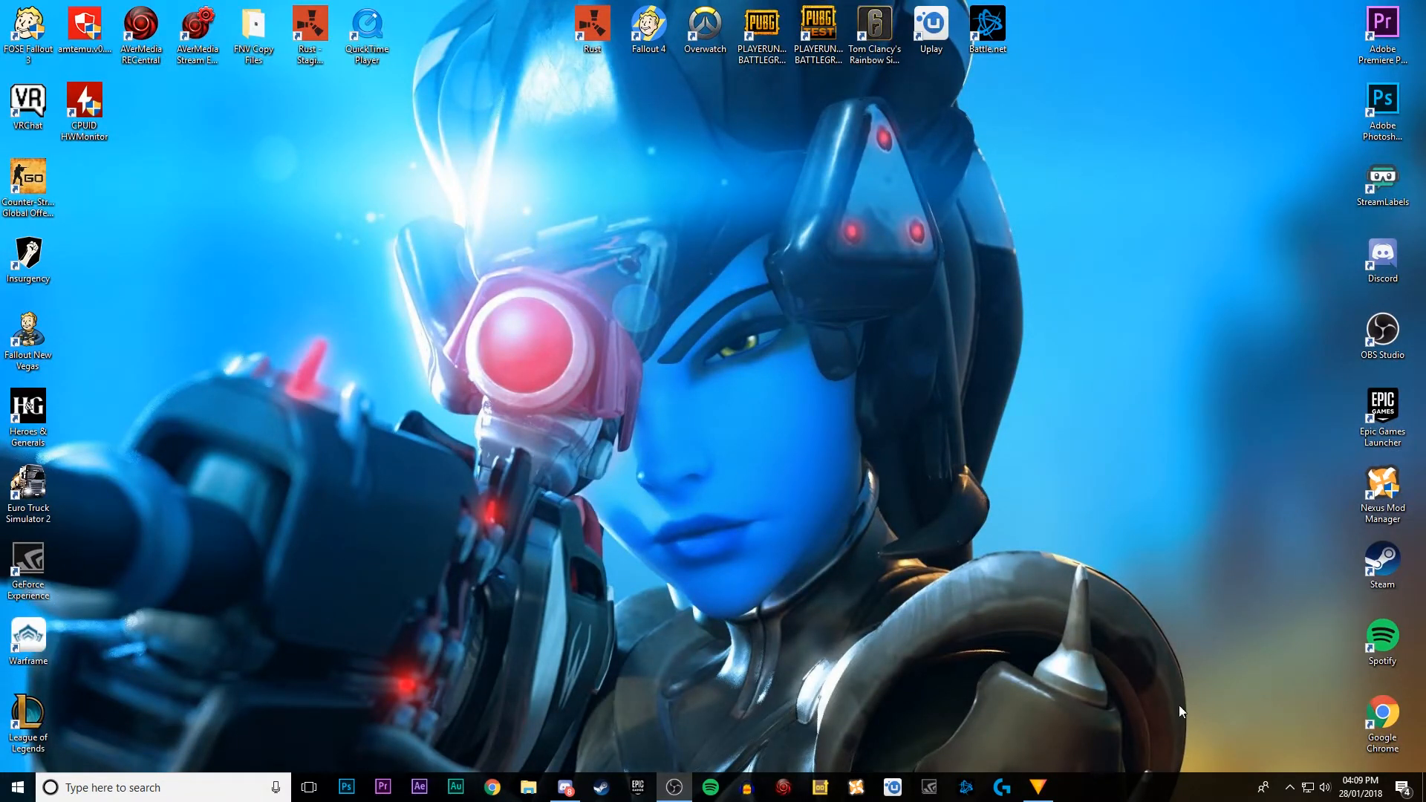
Step: Launch HitFilm Express and start editing a new project with the 1080p Full HD @ 30 fps template
click(1040, 785)
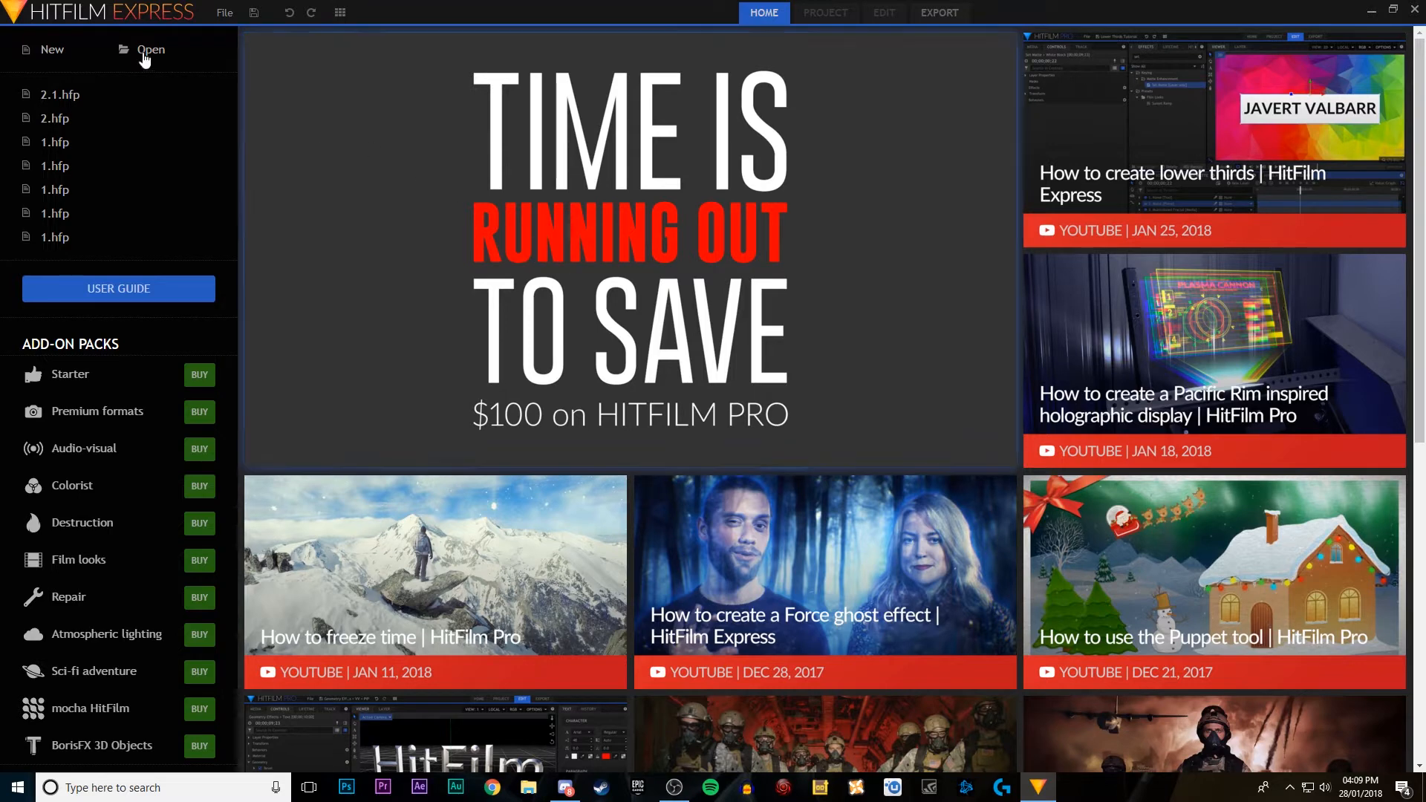
click(49, 51)
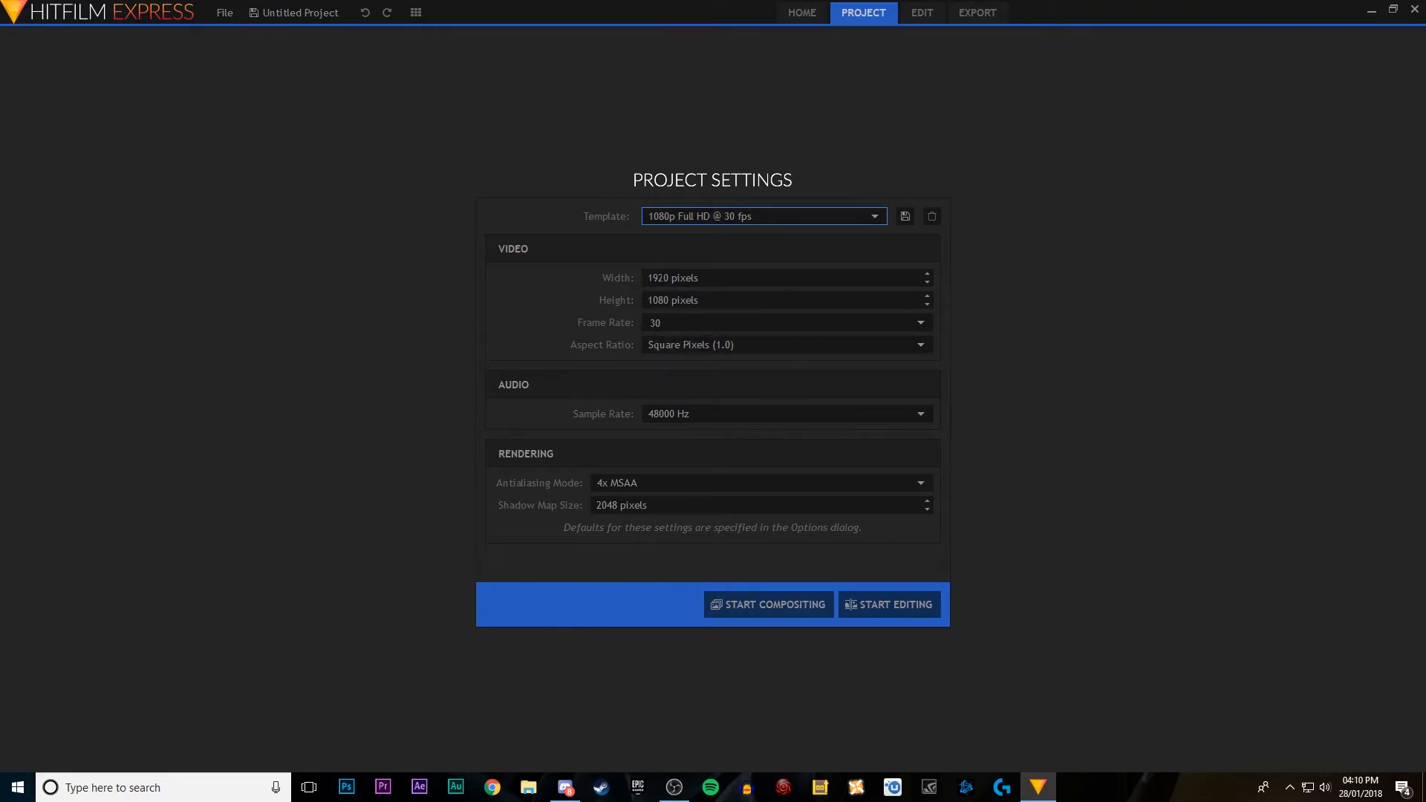
click(775, 215)
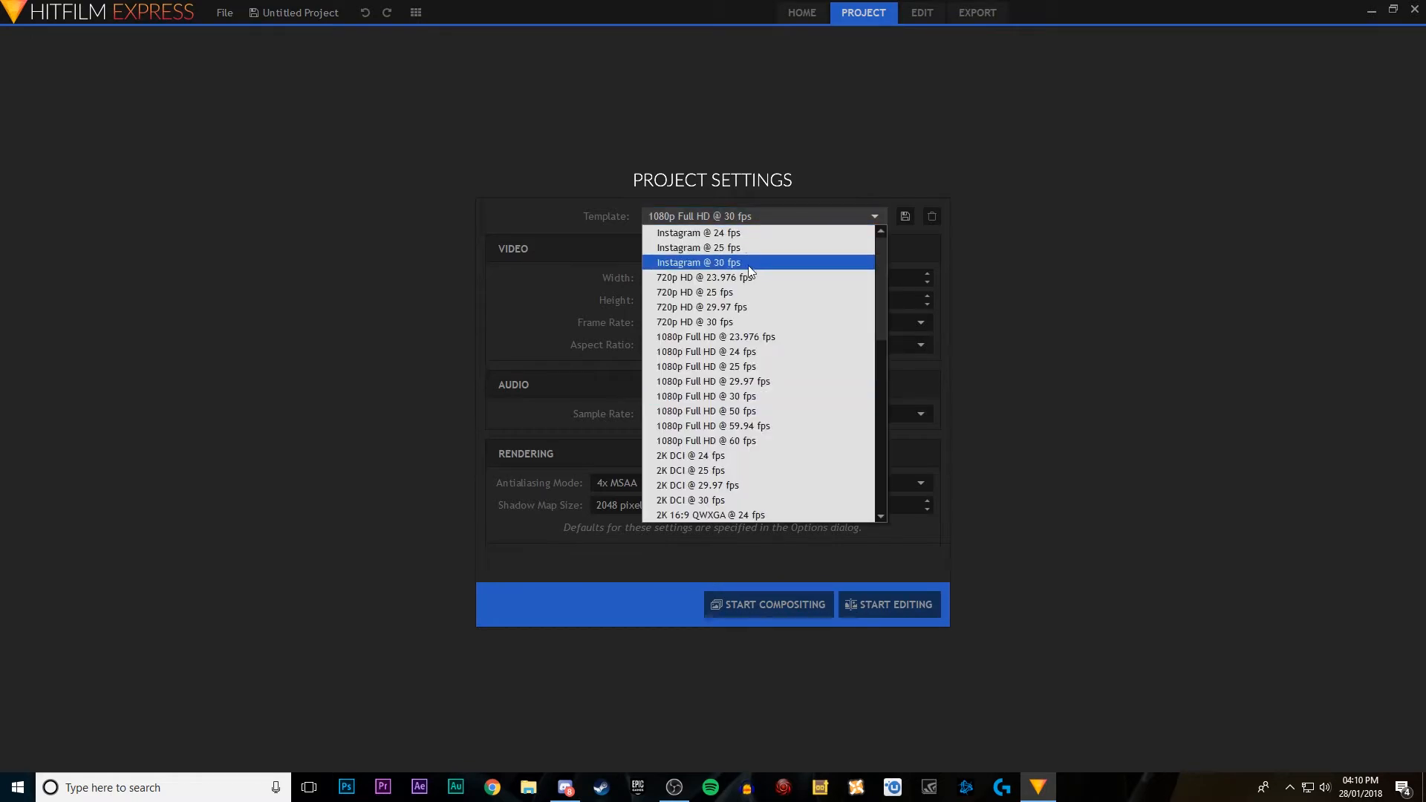
click(710, 309)
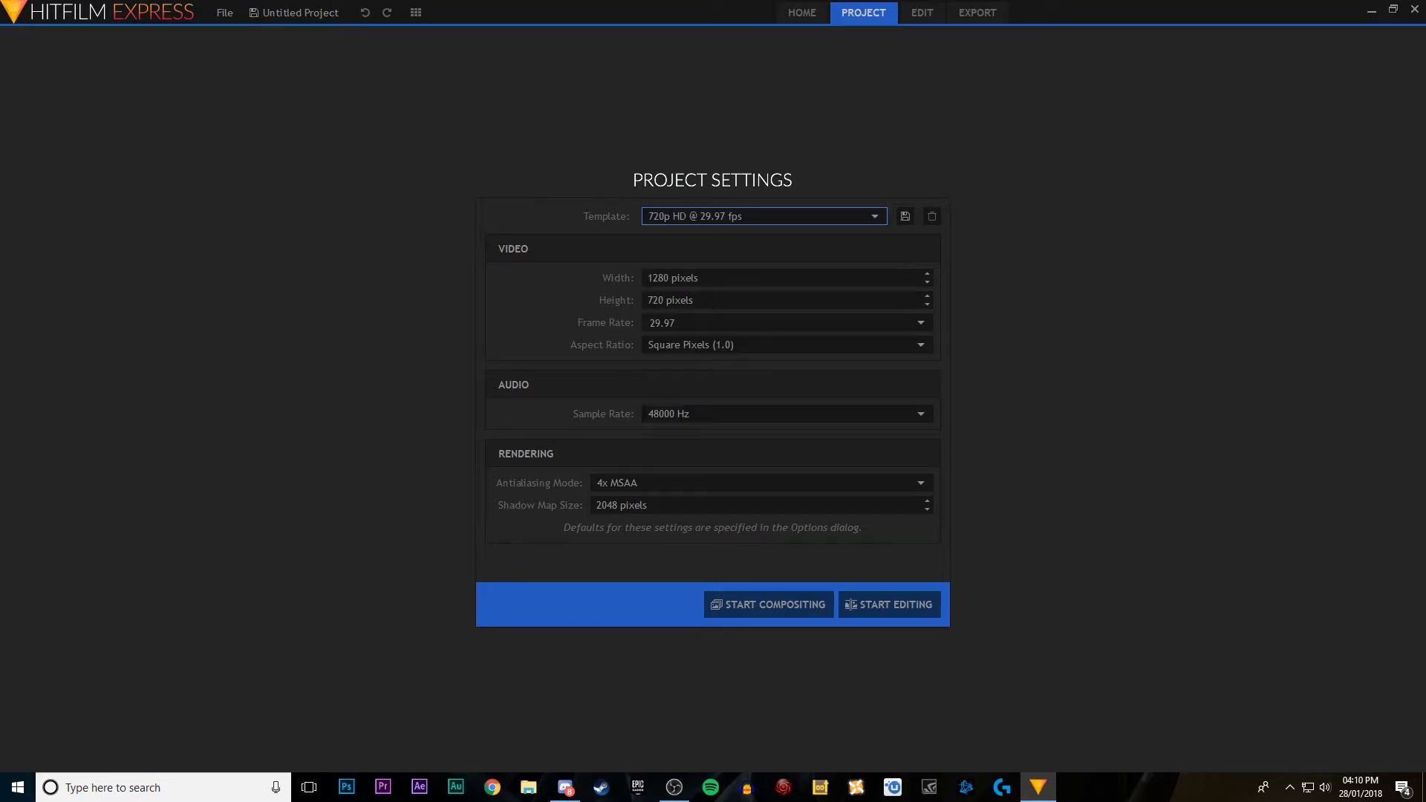
click(690, 216)
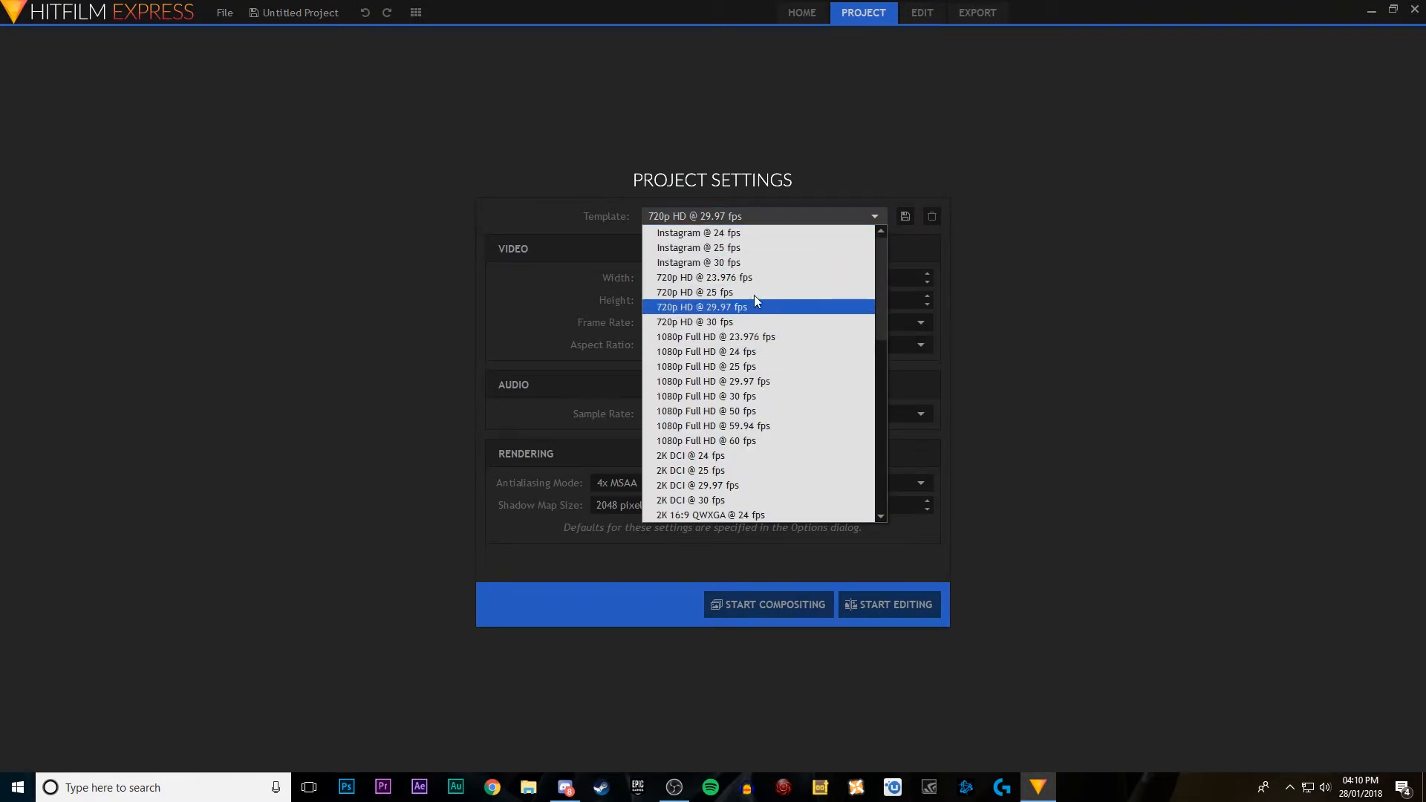
click(738, 397)
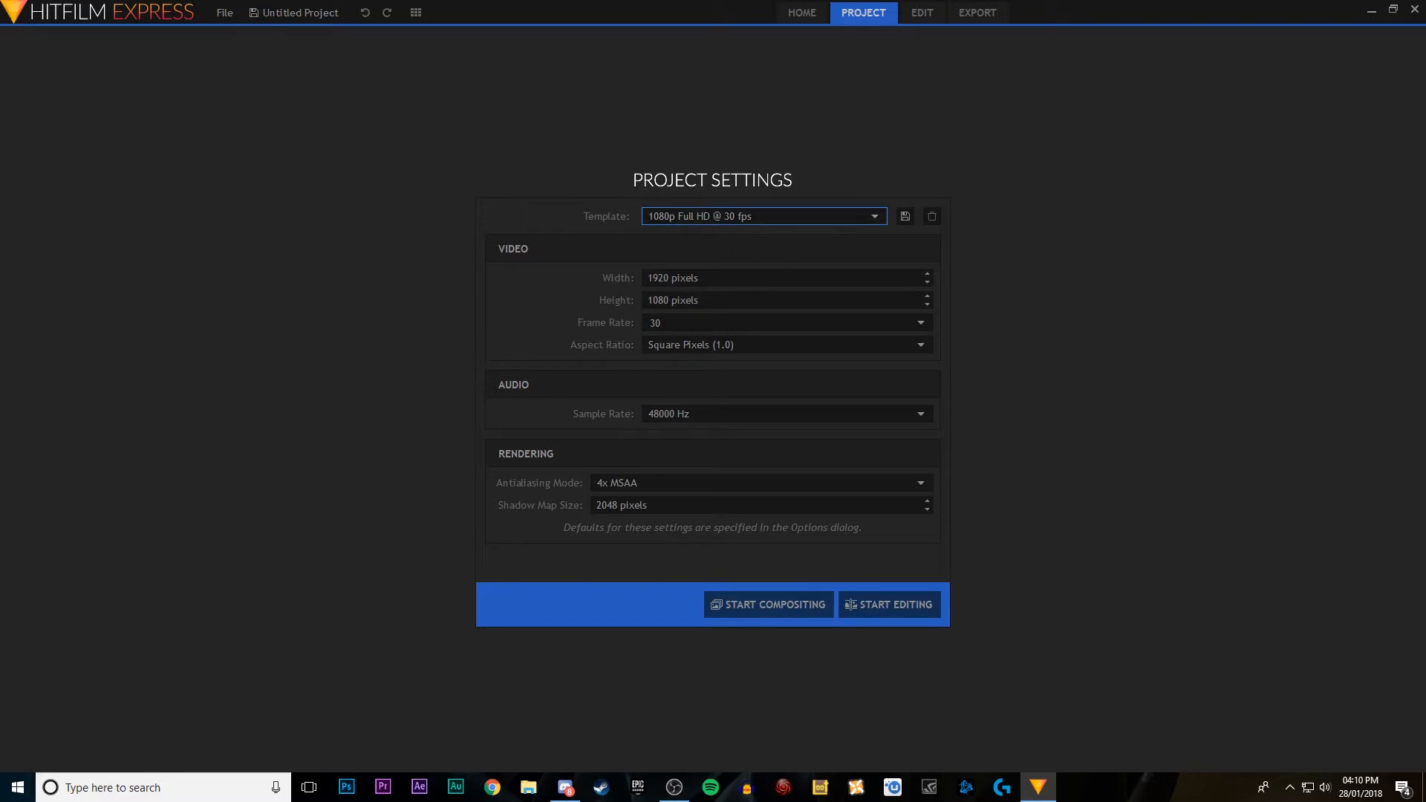
click(865, 603)
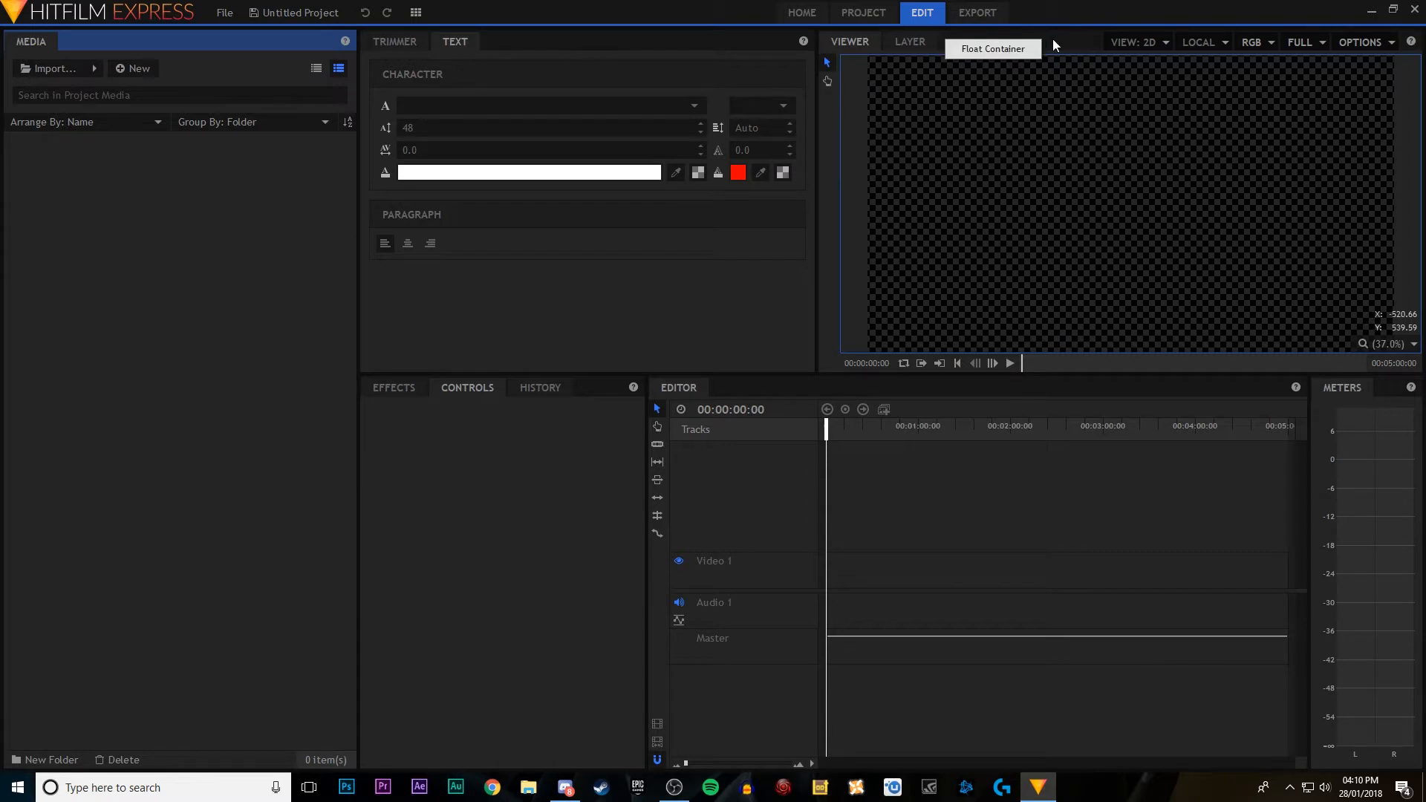
Step: Float the Viewer panel, try it maximised, and dock it again across the full width above the other panels
click(1079, 51)
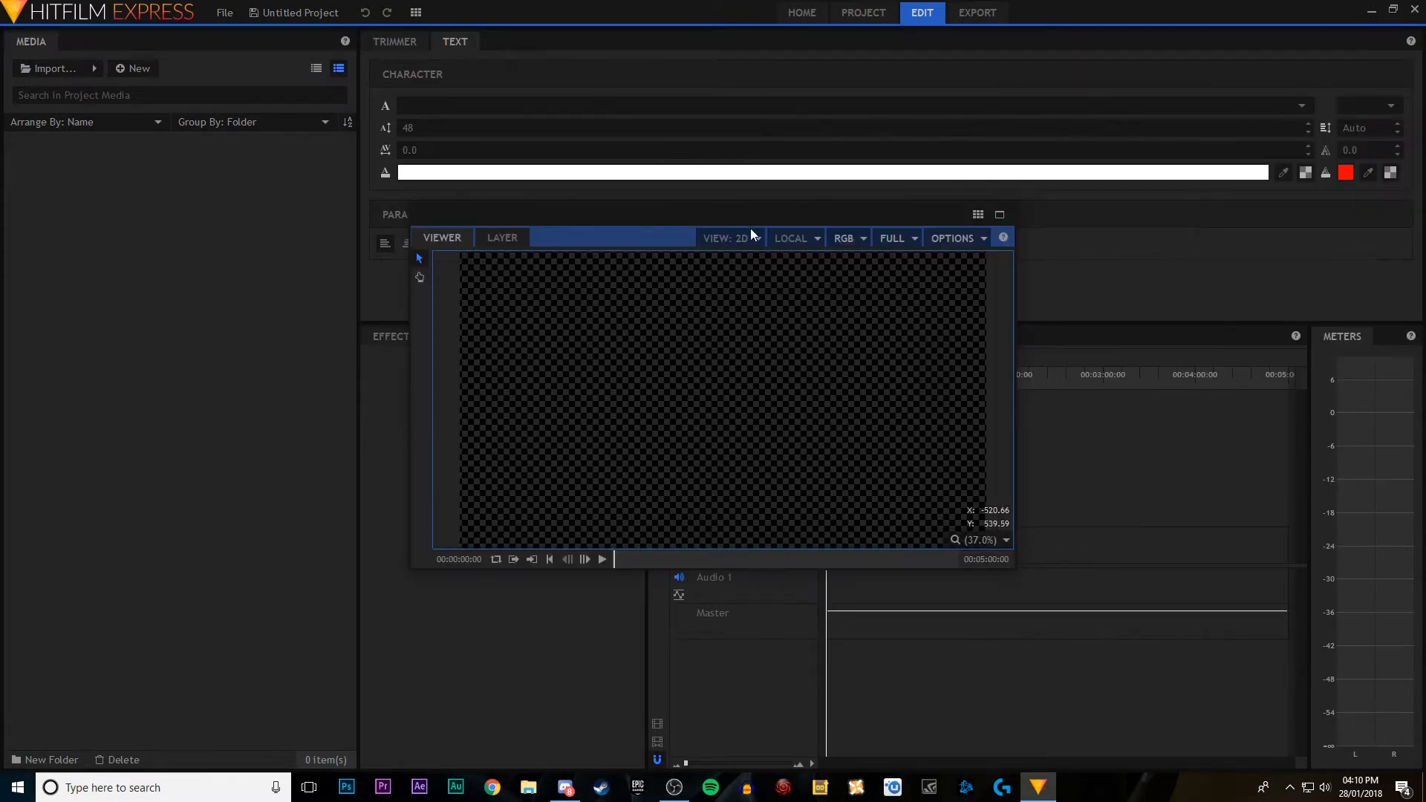
drag(666, 223, 751, 262)
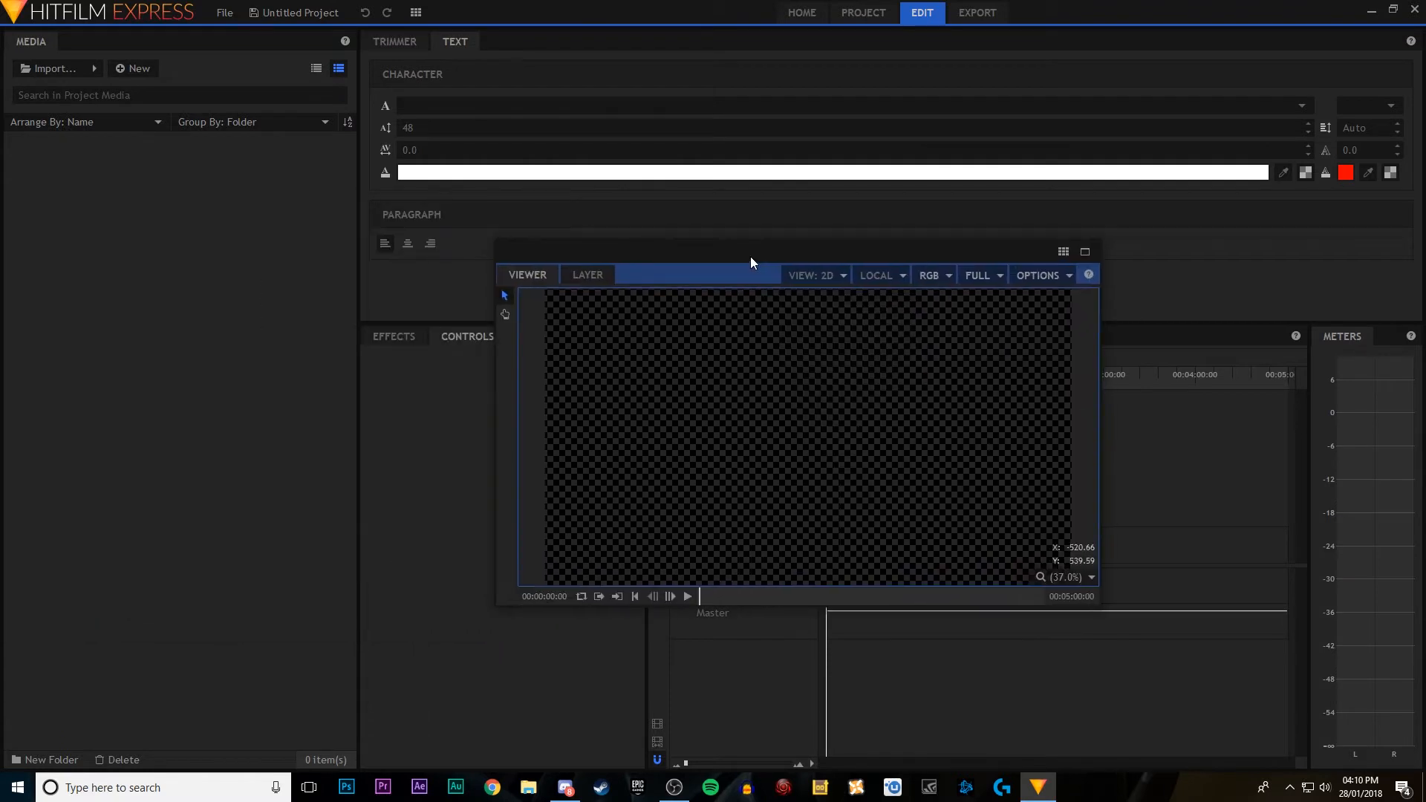
click(1085, 251)
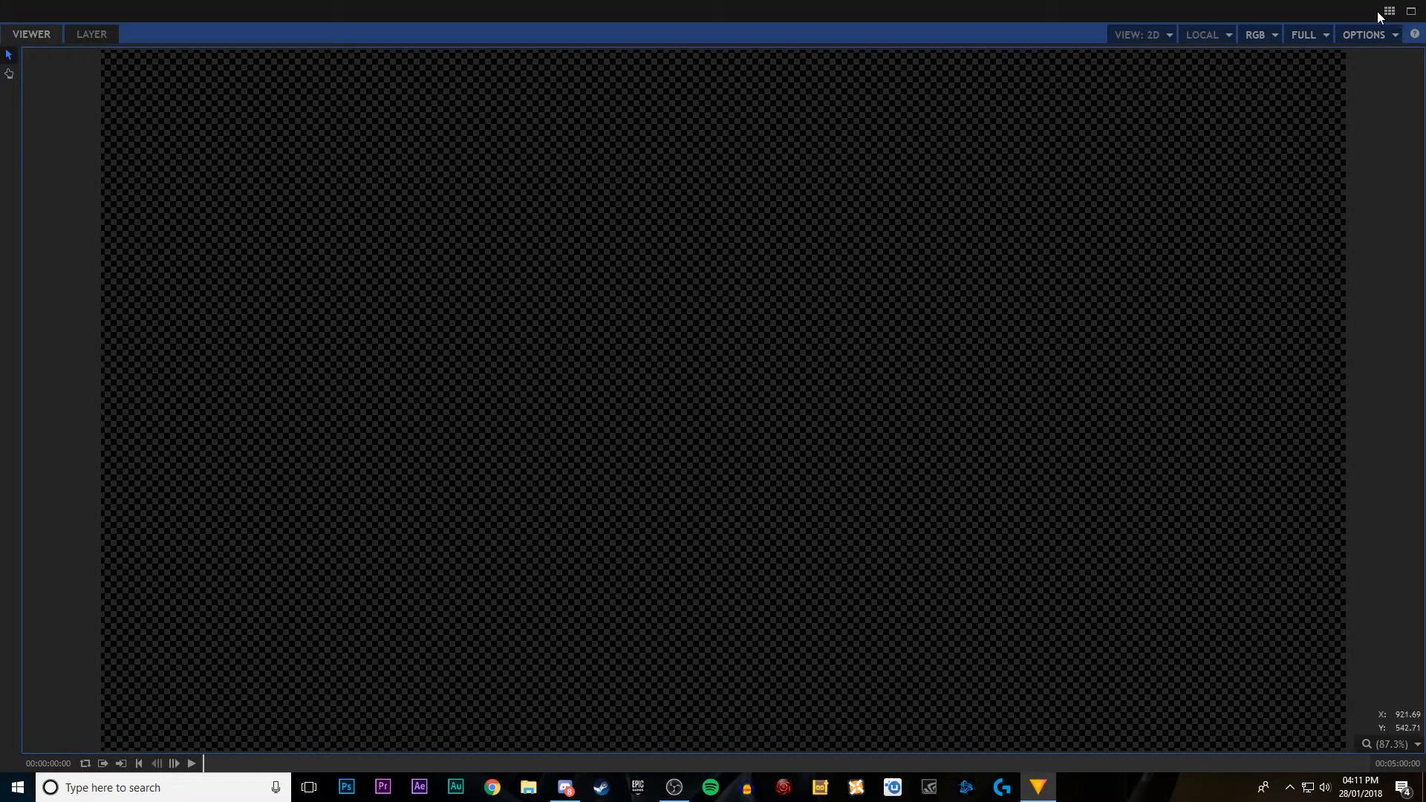
click(1412, 11)
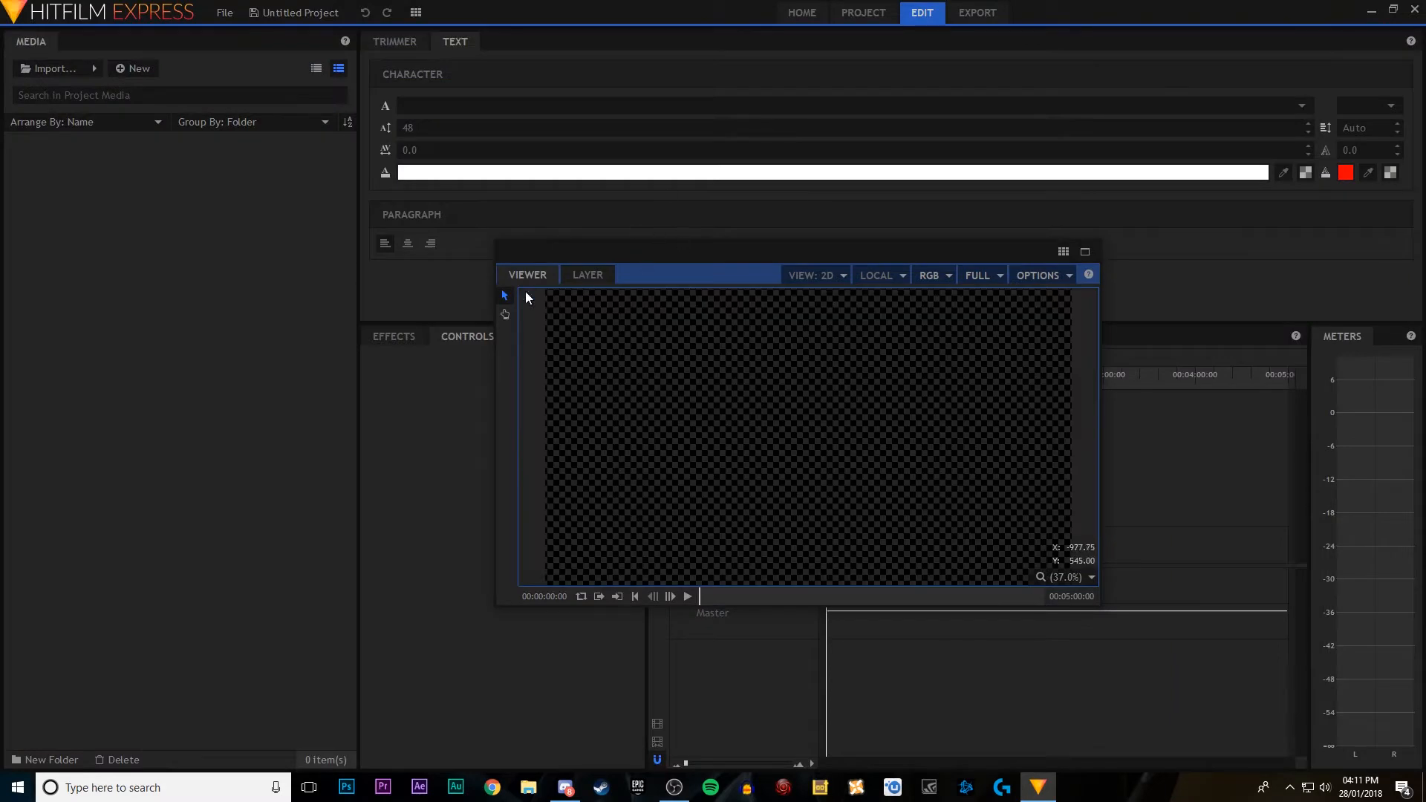
drag(528, 275, 1114, 45)
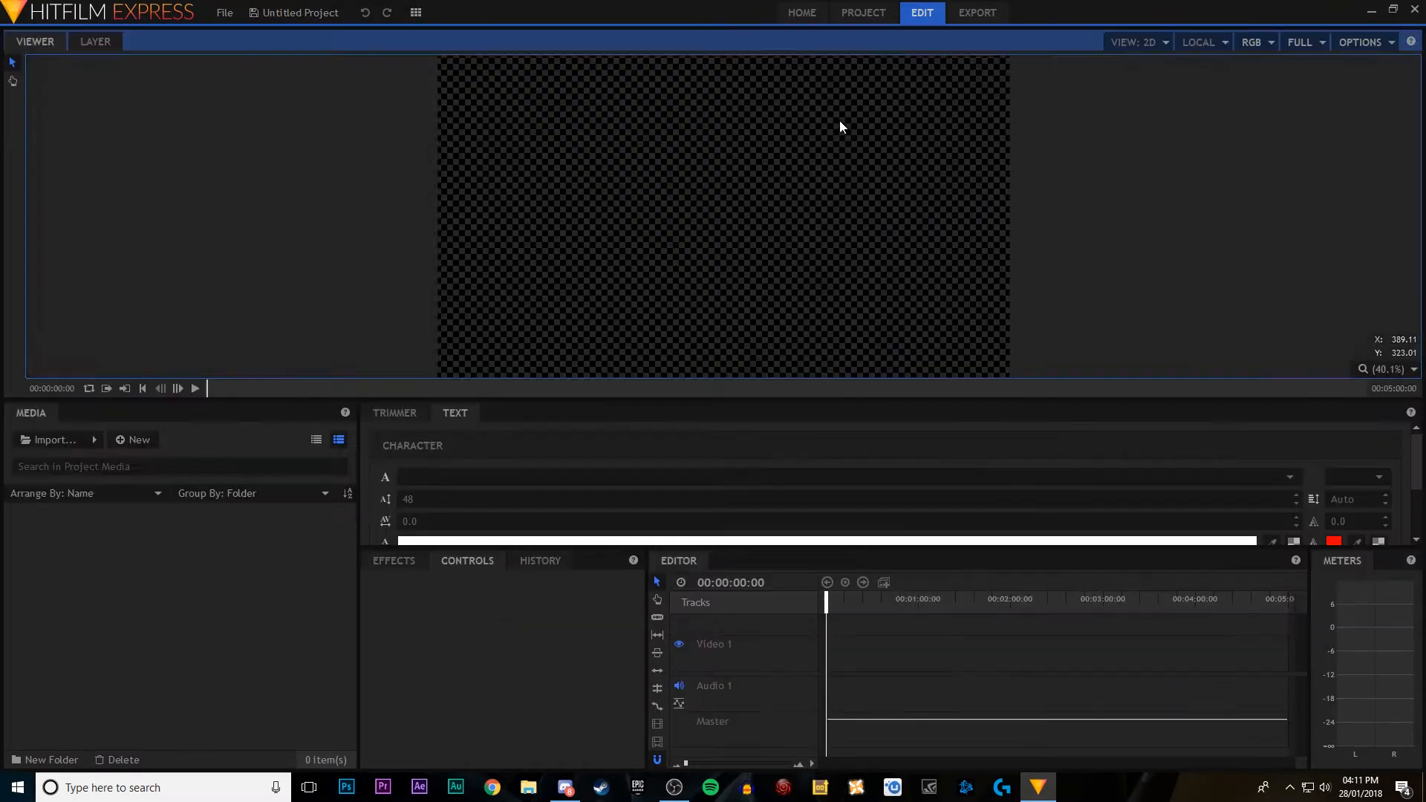
Step: Switch the editing layout to the Classic workspace
click(416, 13)
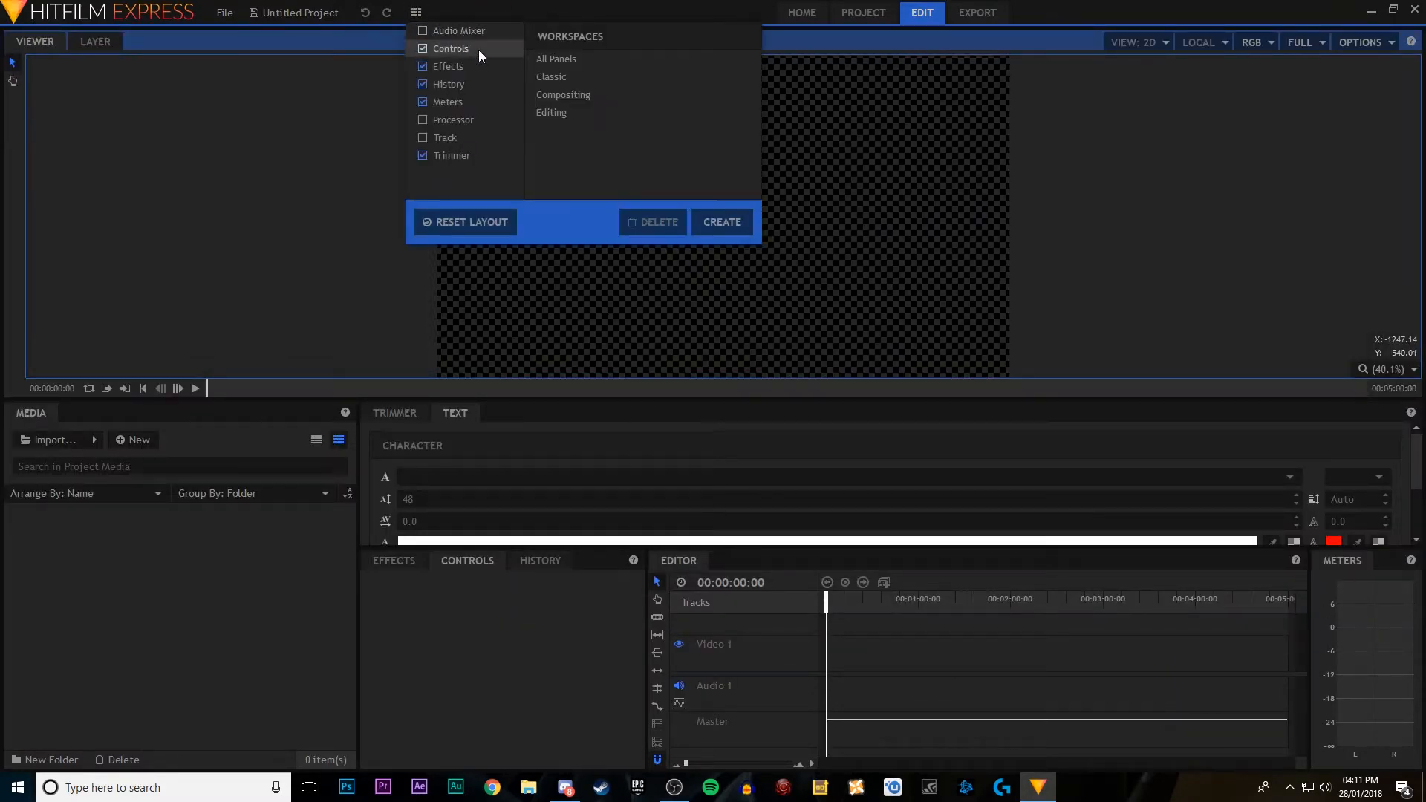
click(565, 80)
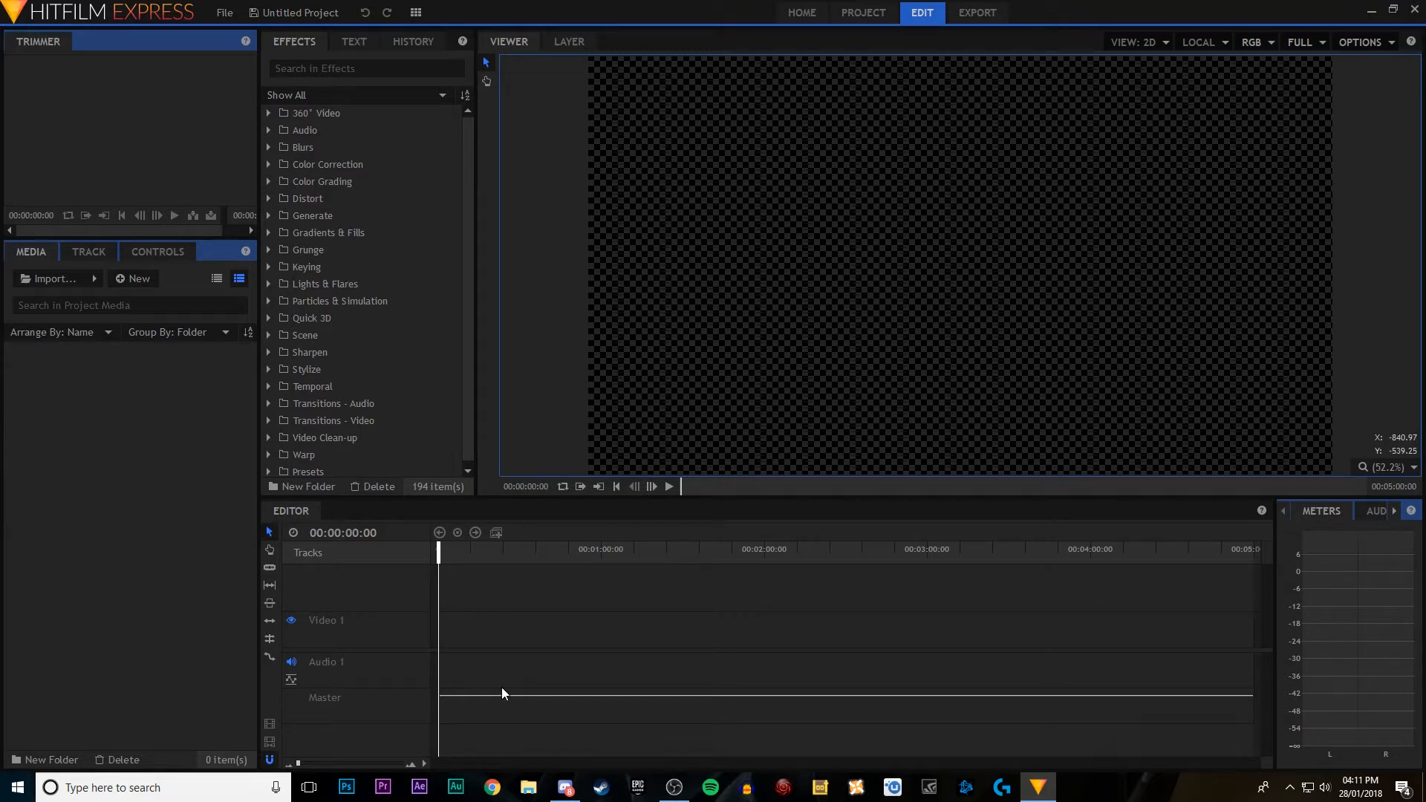
click(536, 800)
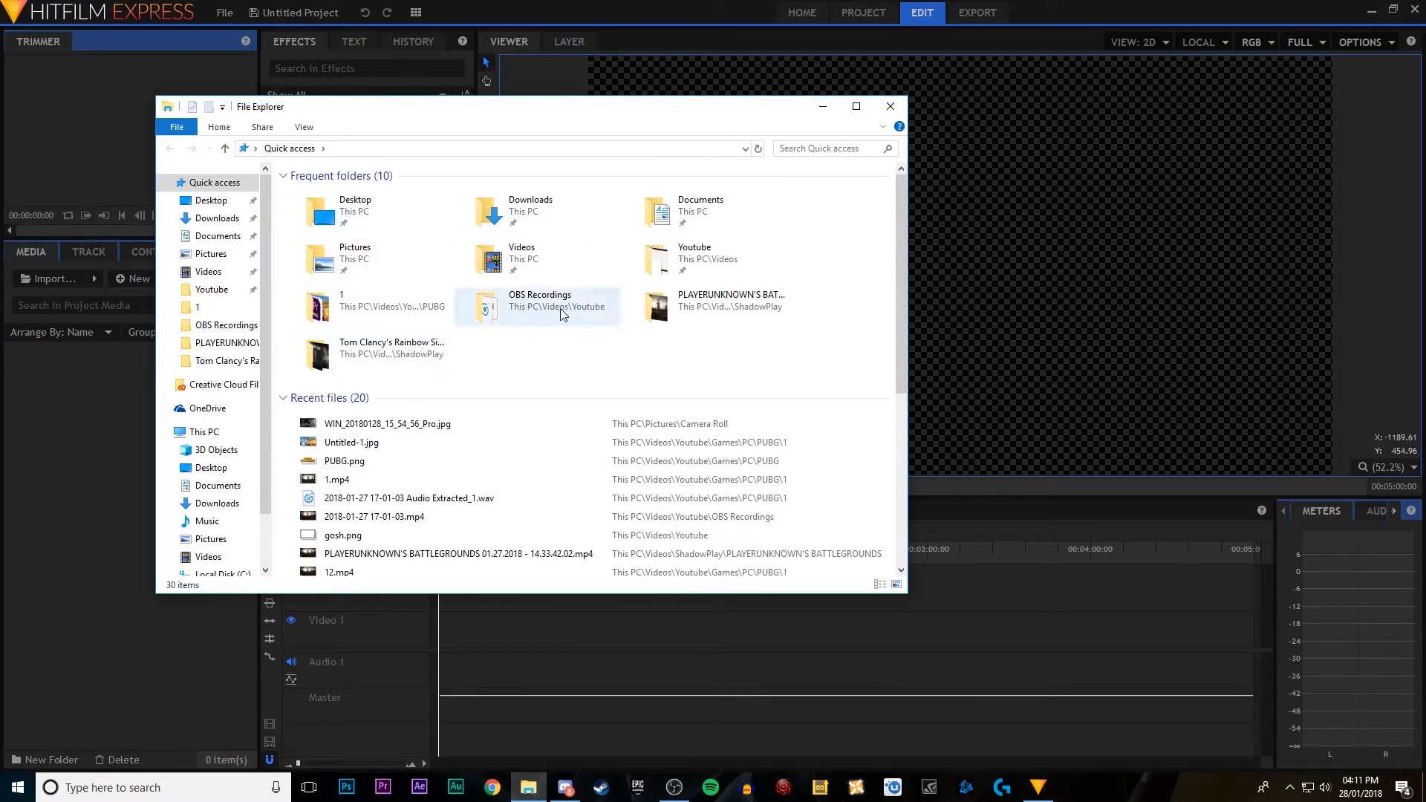
double_click(538, 264)
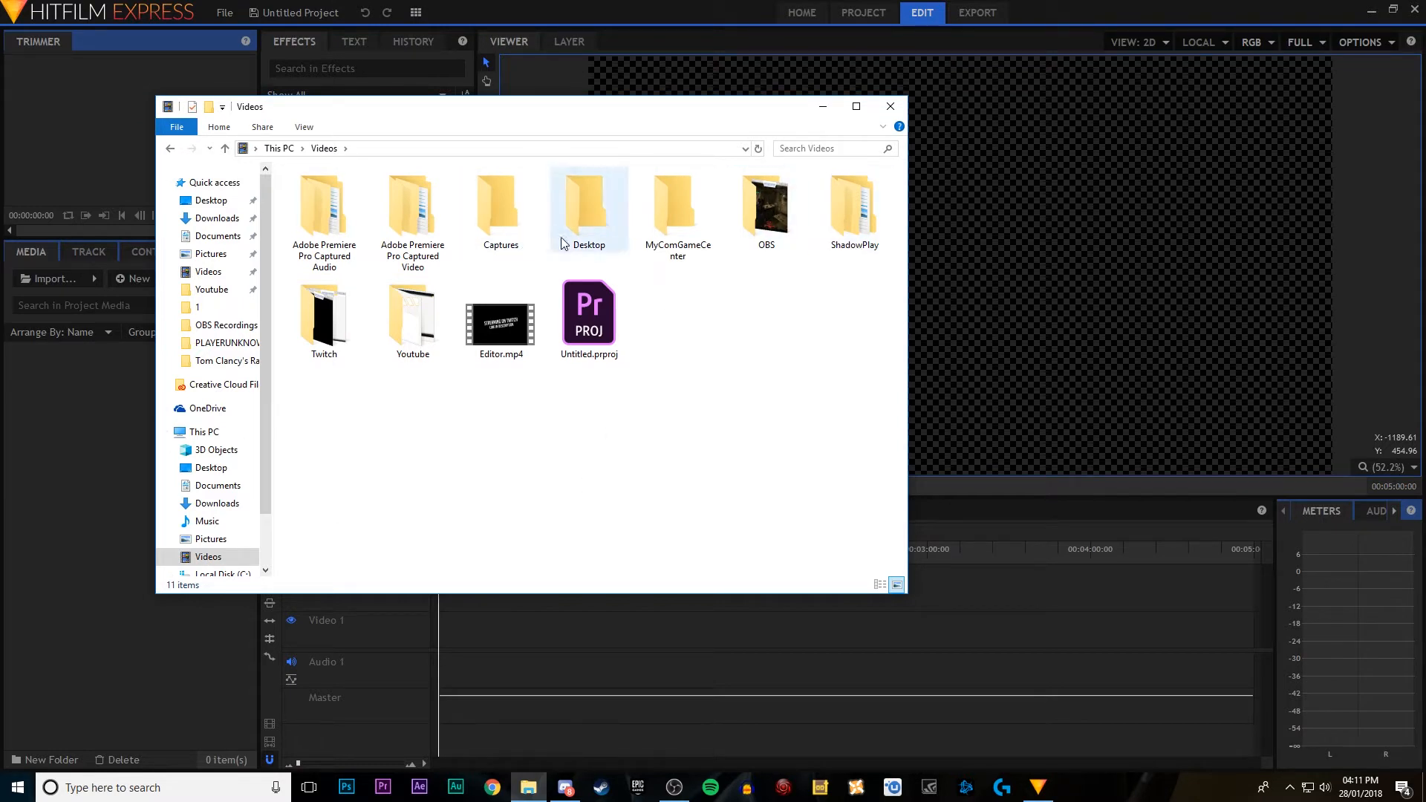
double_click(758, 212)
double_click(327, 201)
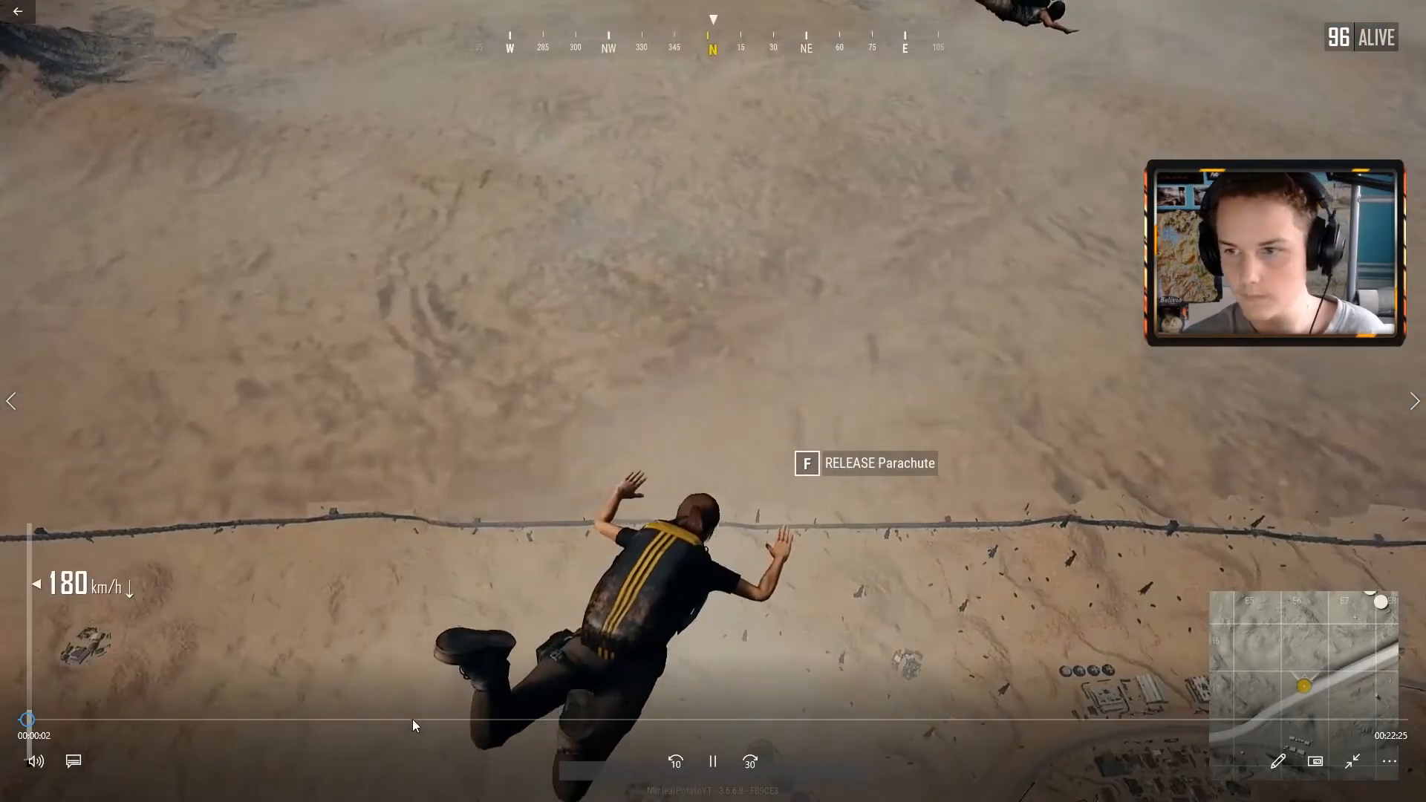
click(409, 719)
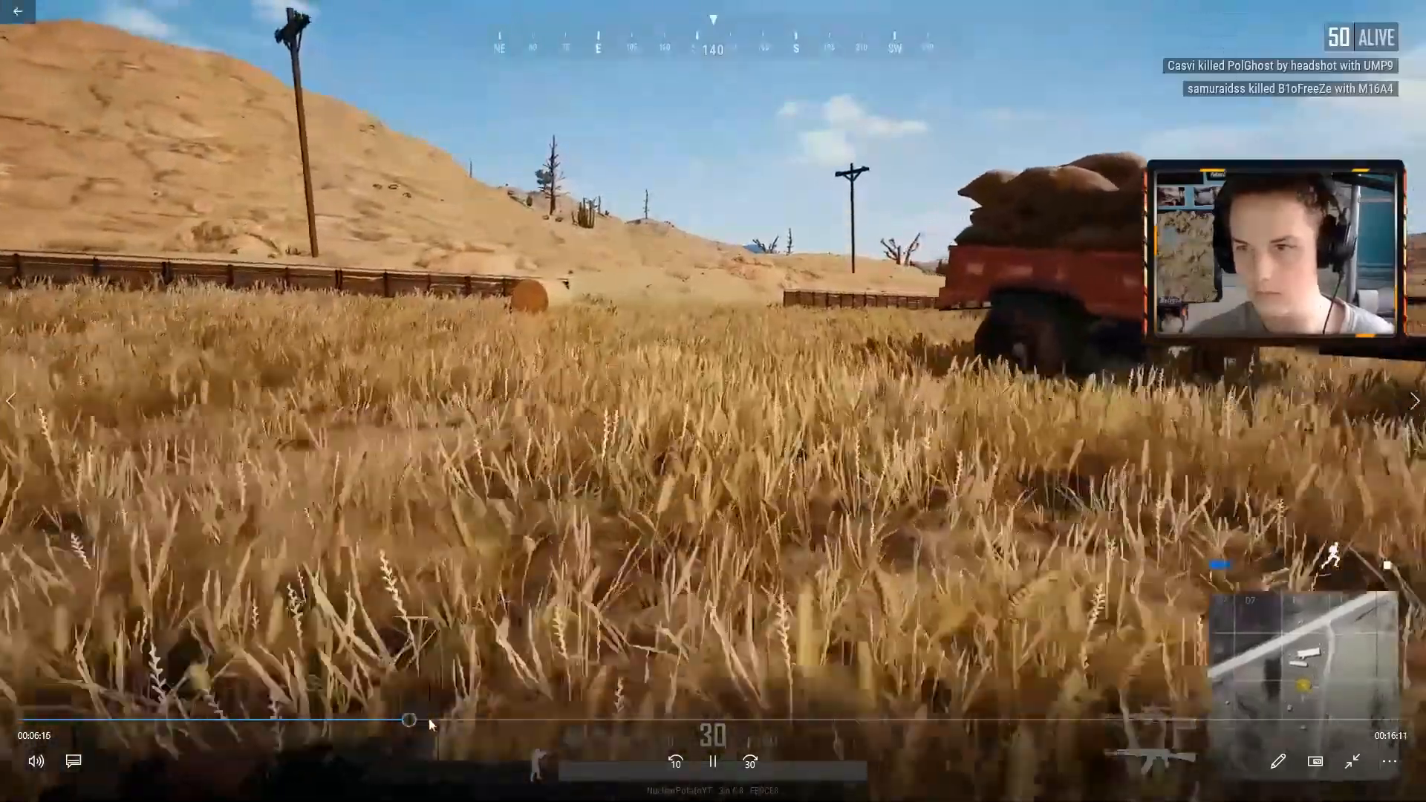
click(432, 719)
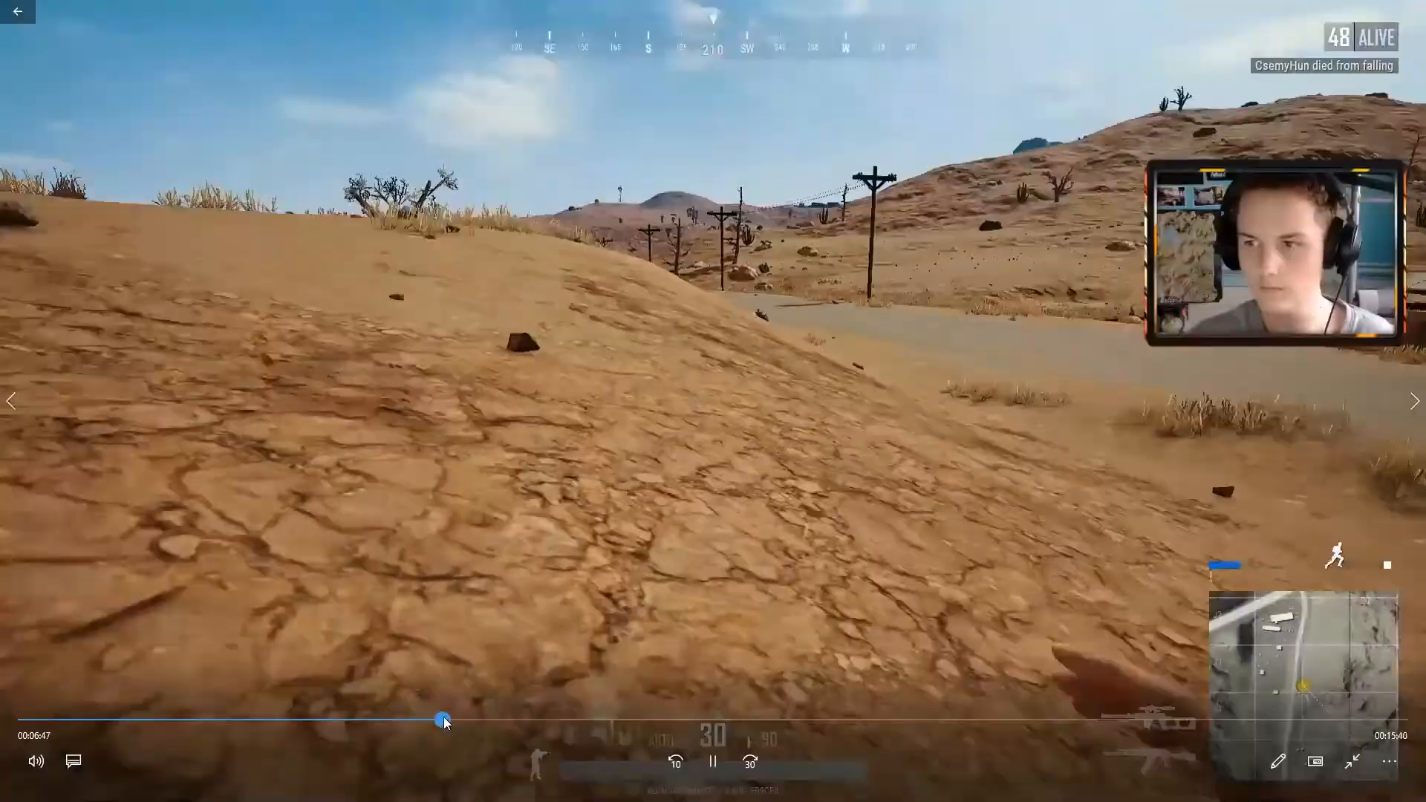
click(831, 719)
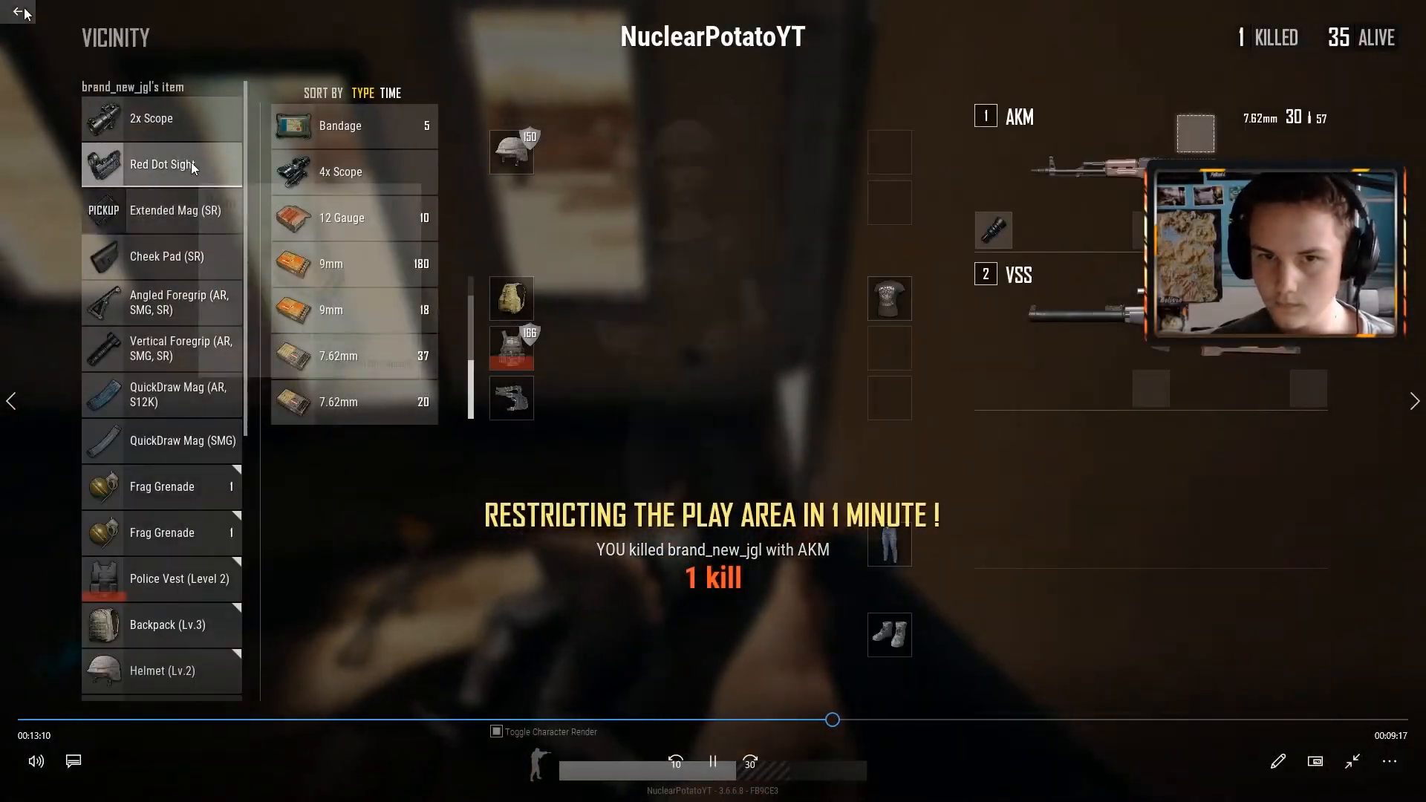
key(Escape)
click(1408, 12)
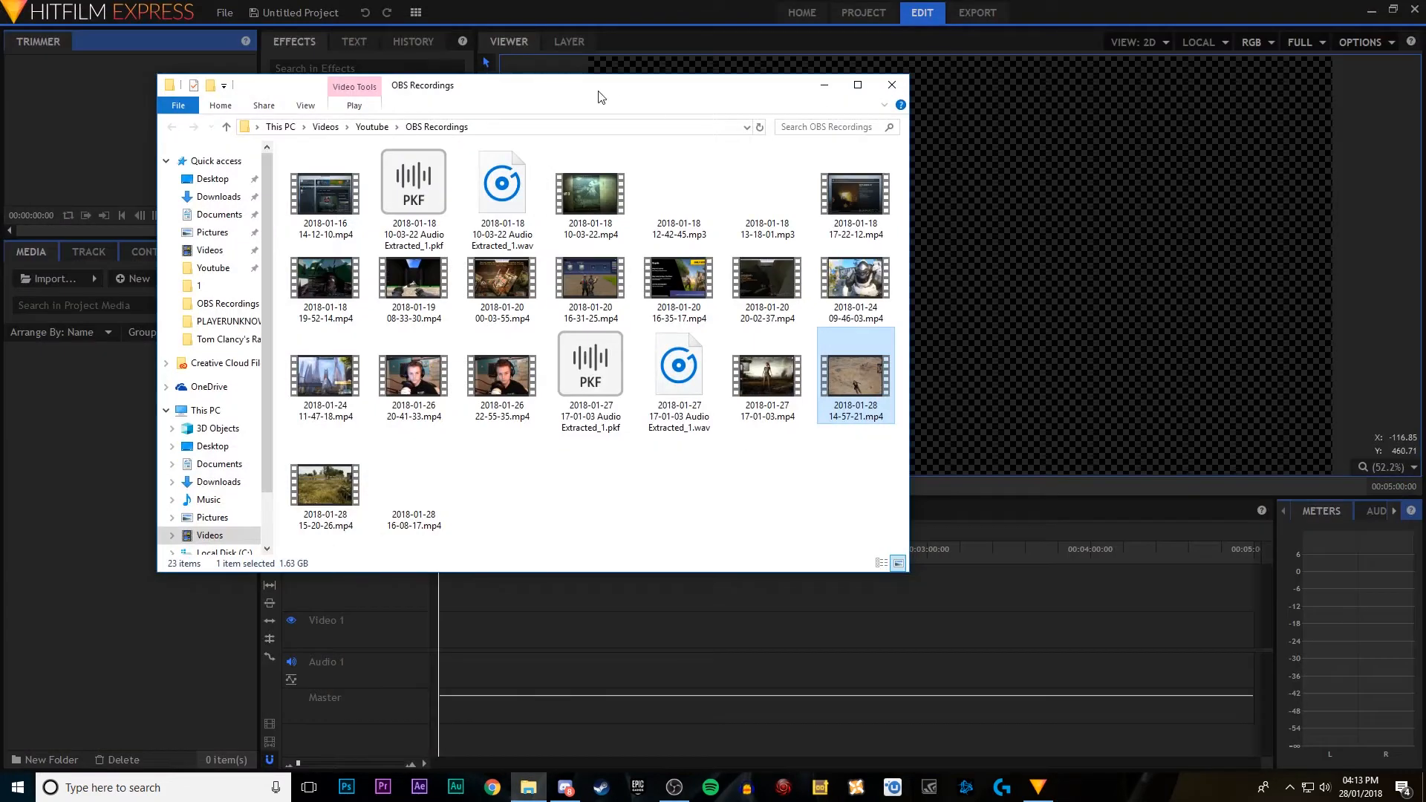
drag(599, 95, 1092, 90)
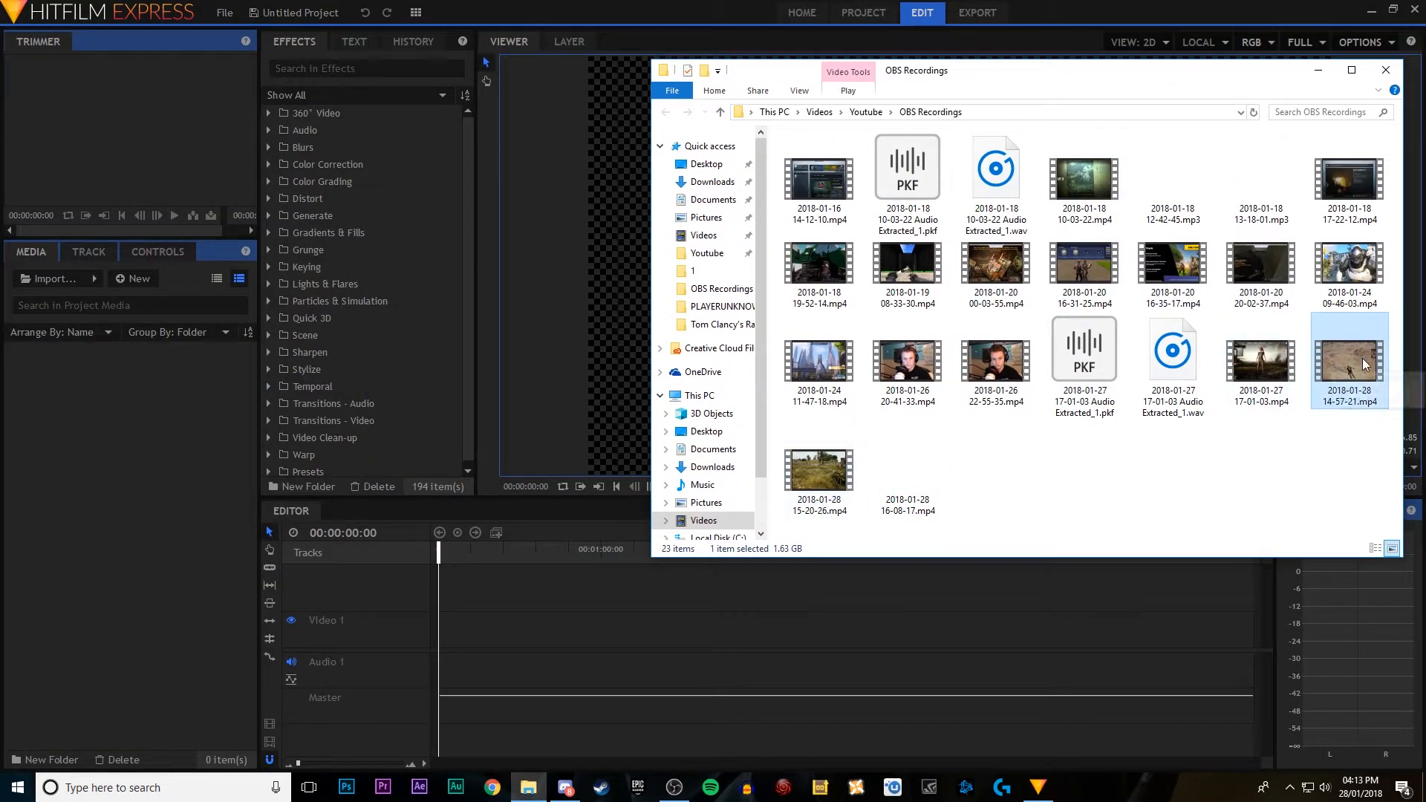
drag(1365, 364, 138, 511)
click(69, 280)
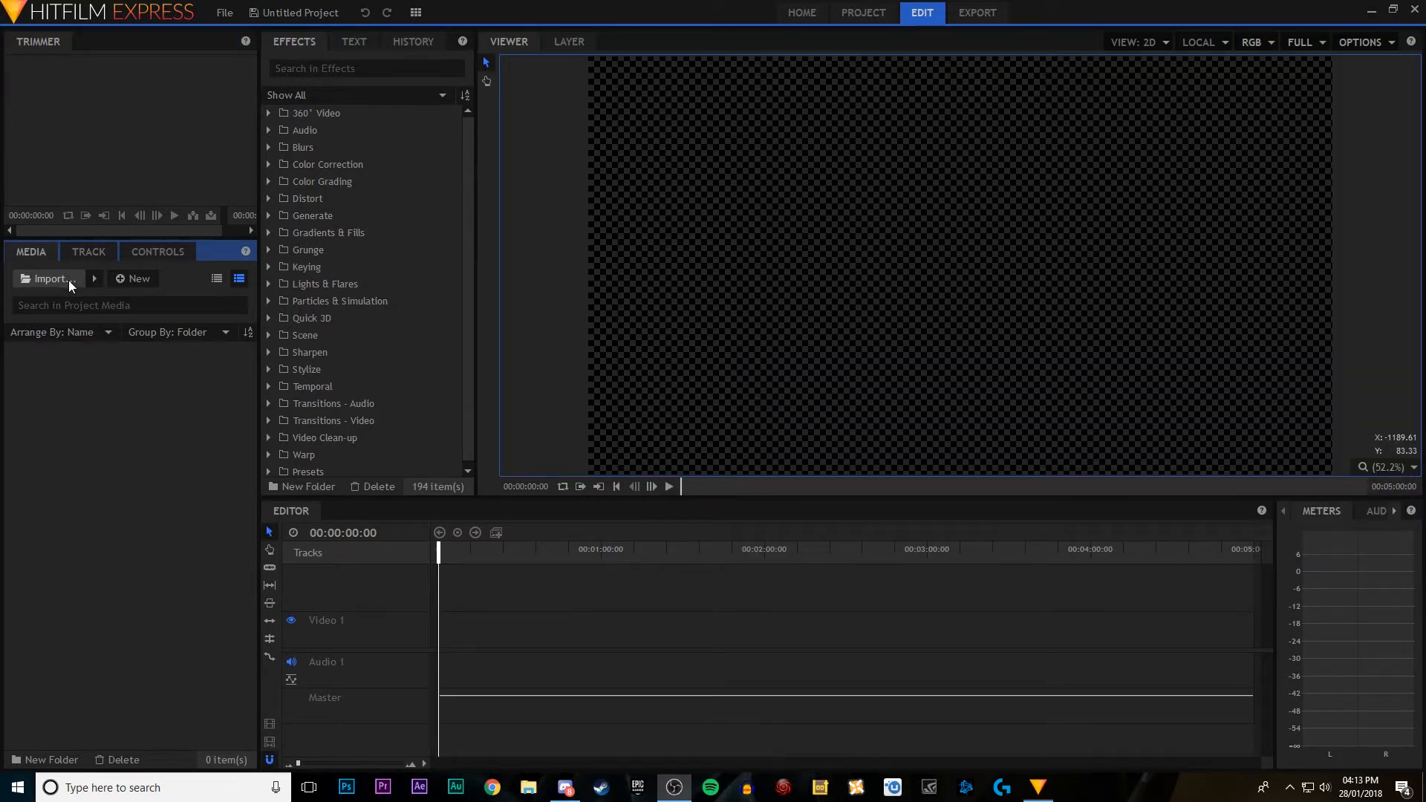
click(59, 259)
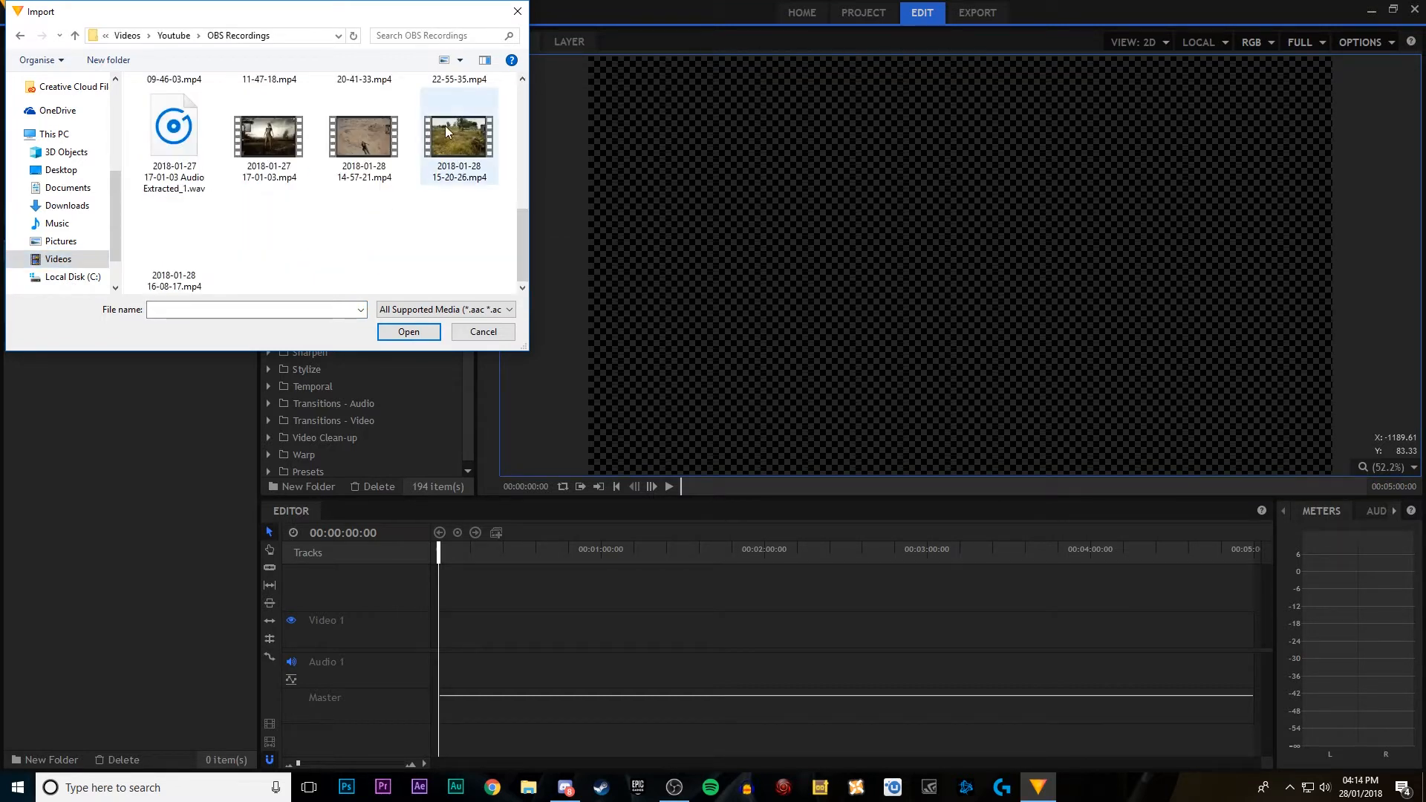
click(367, 140)
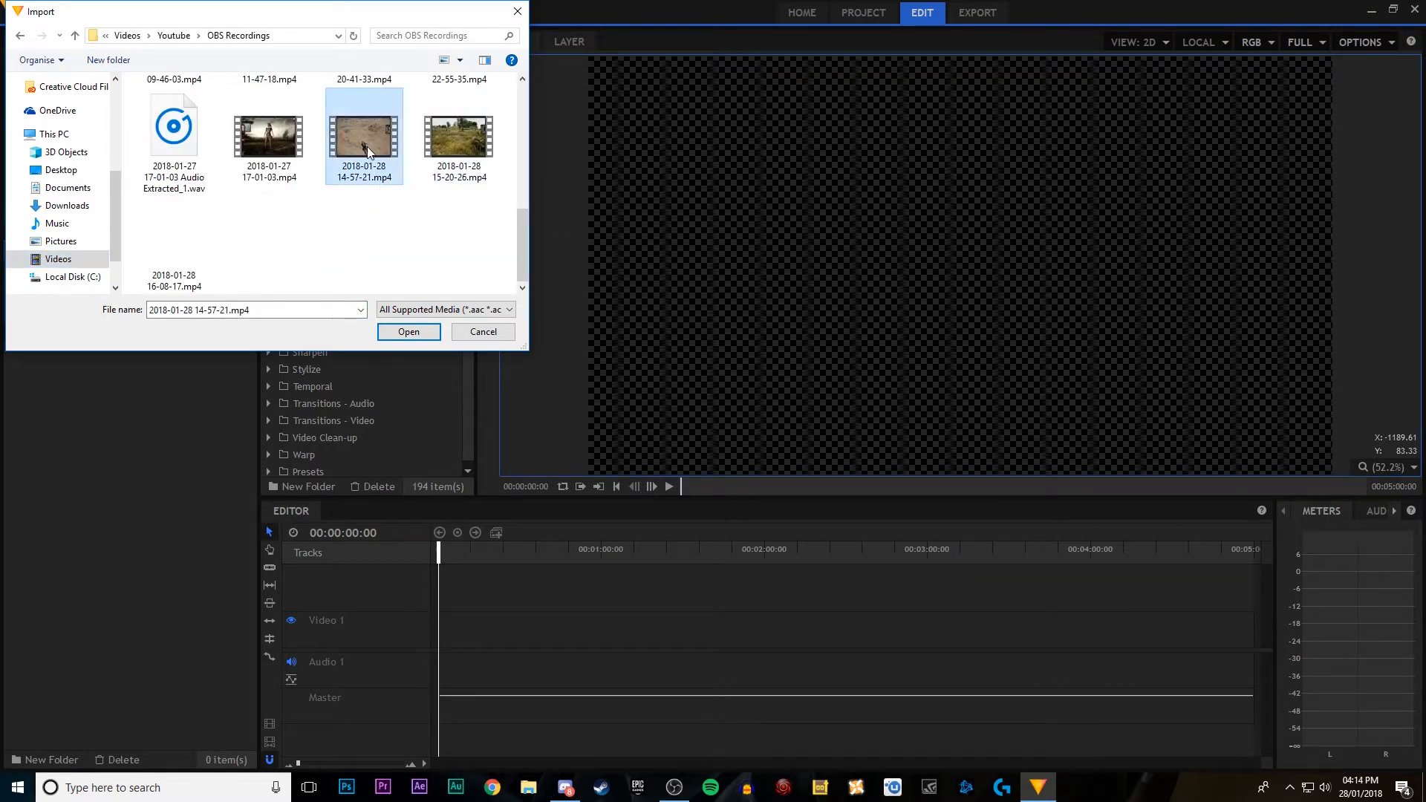
click(391, 332)
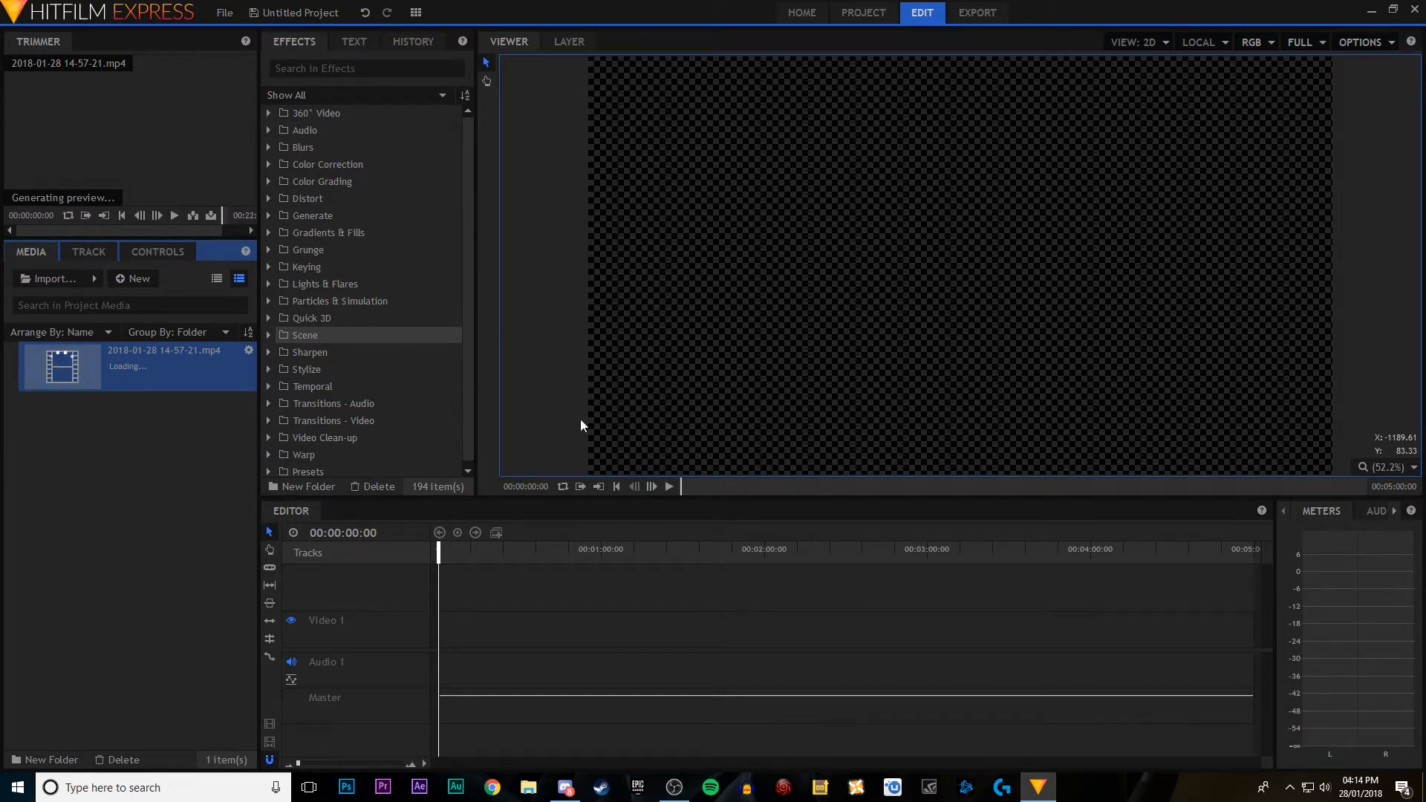
Step: Open Task Manager with full details, expand the HitFilm Express 2017 group and go to the details of its main process
right_click(1159, 798)
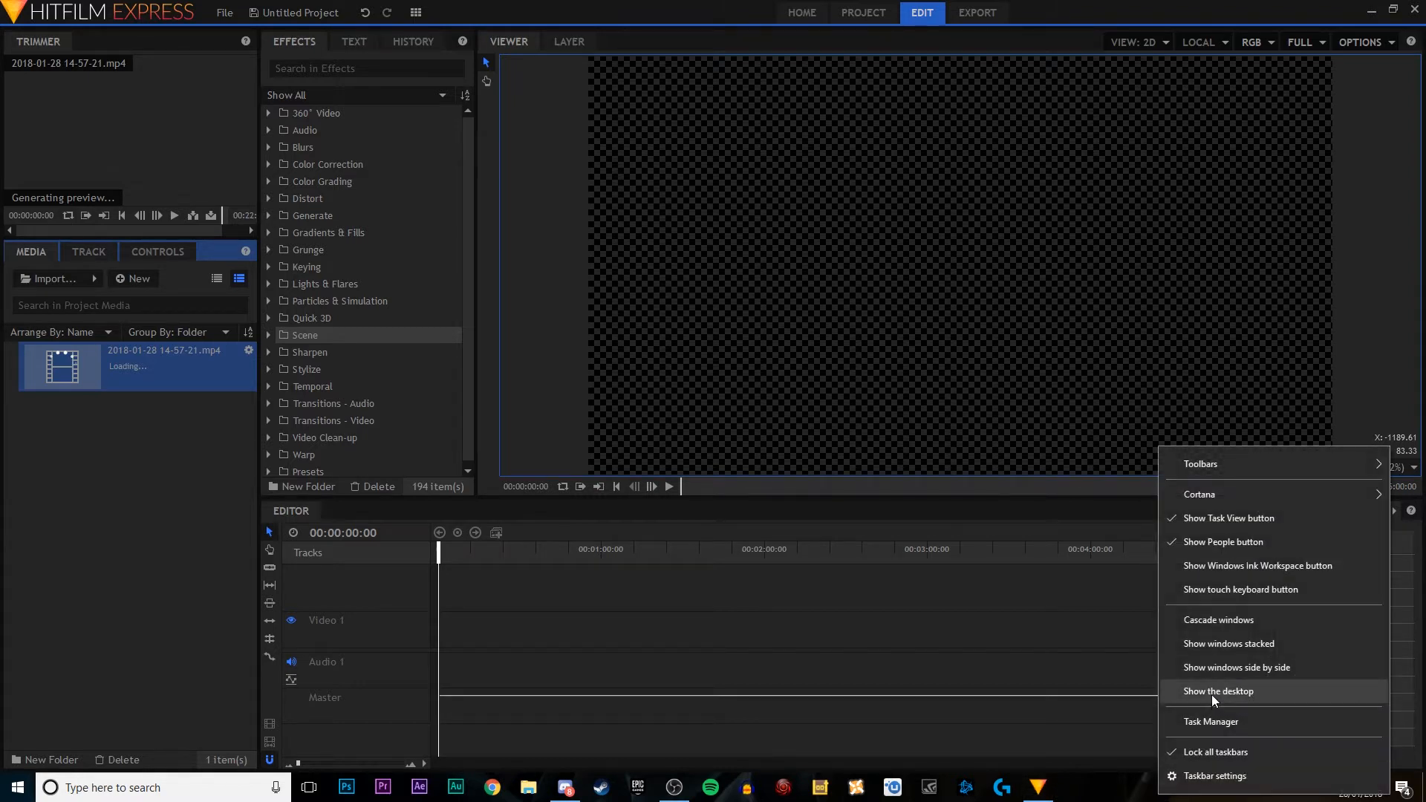
click(1206, 724)
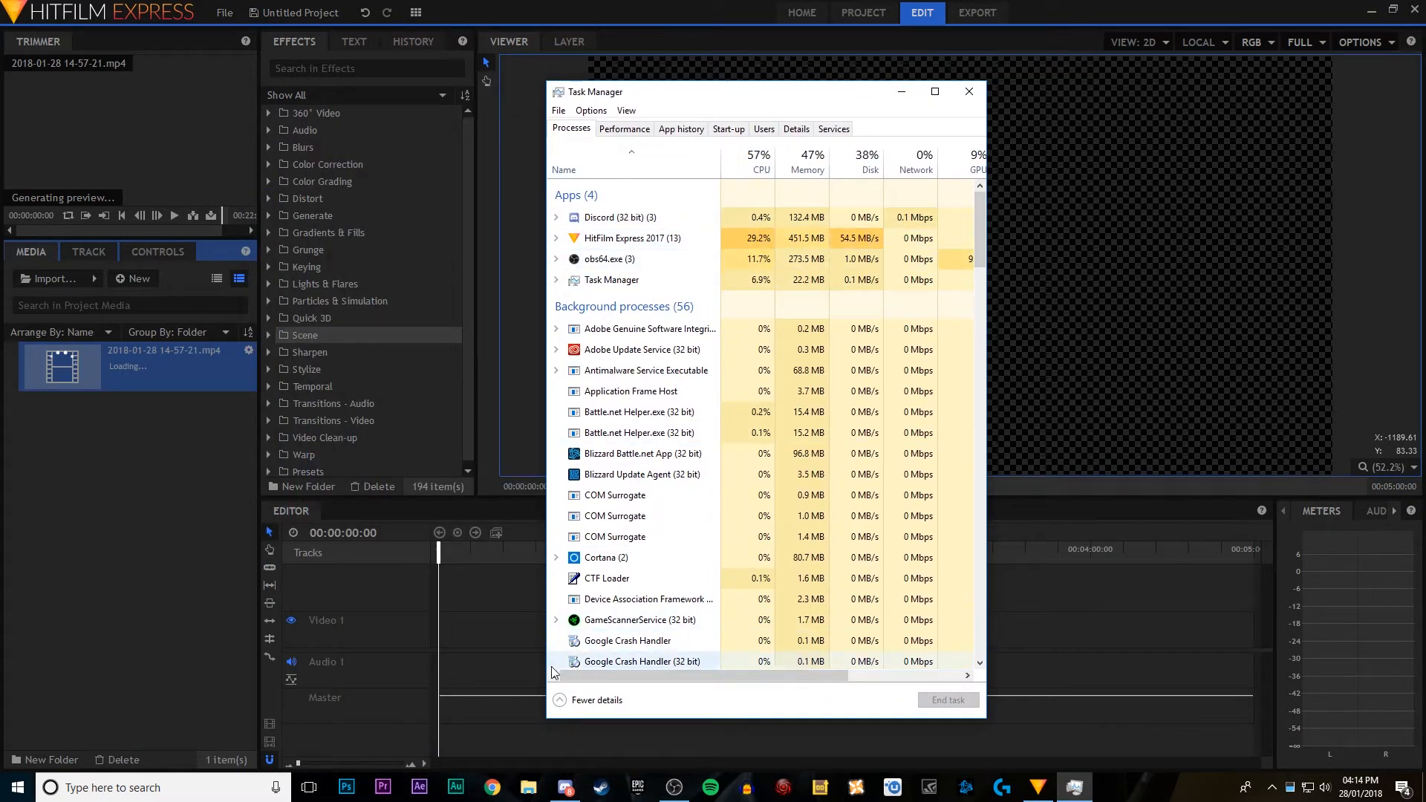
click(562, 700)
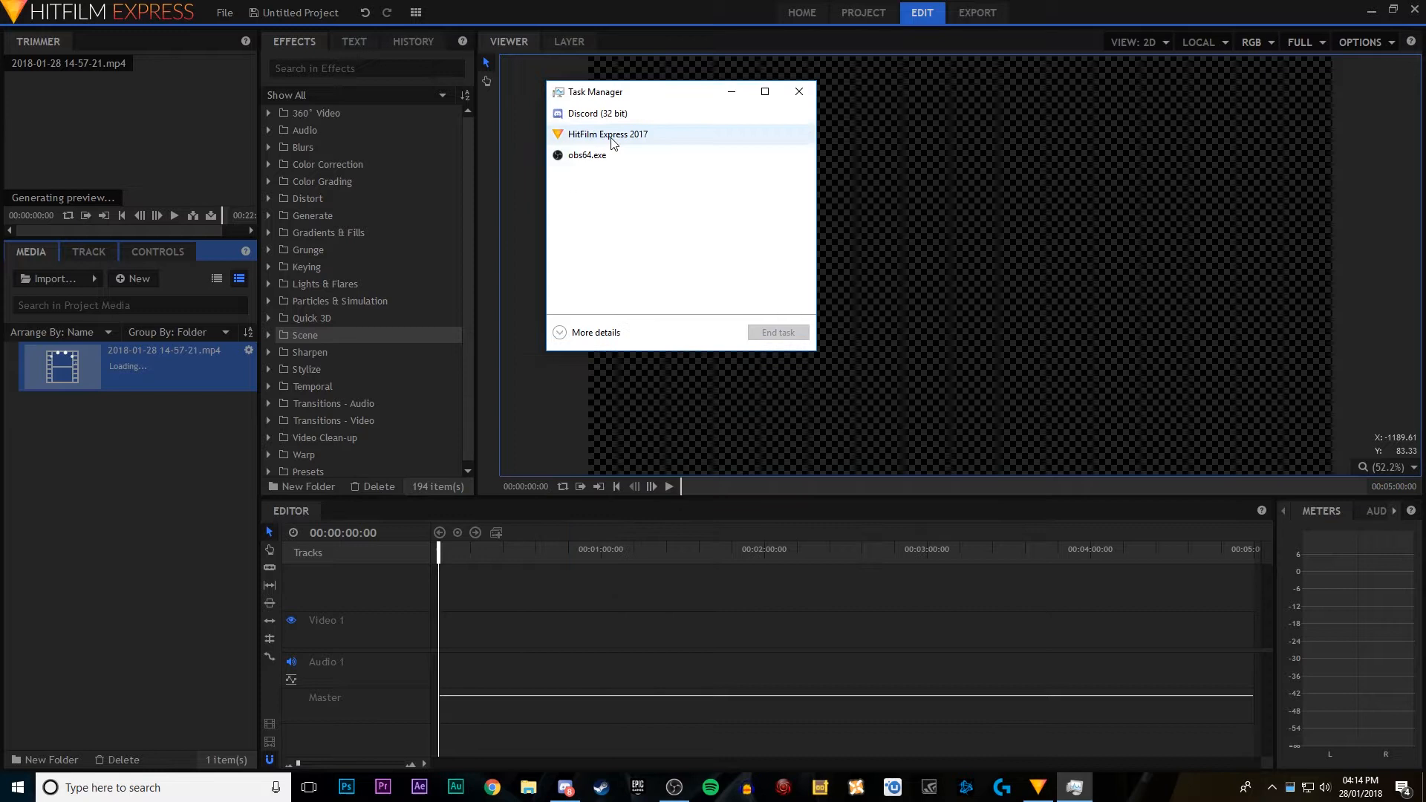
click(561, 332)
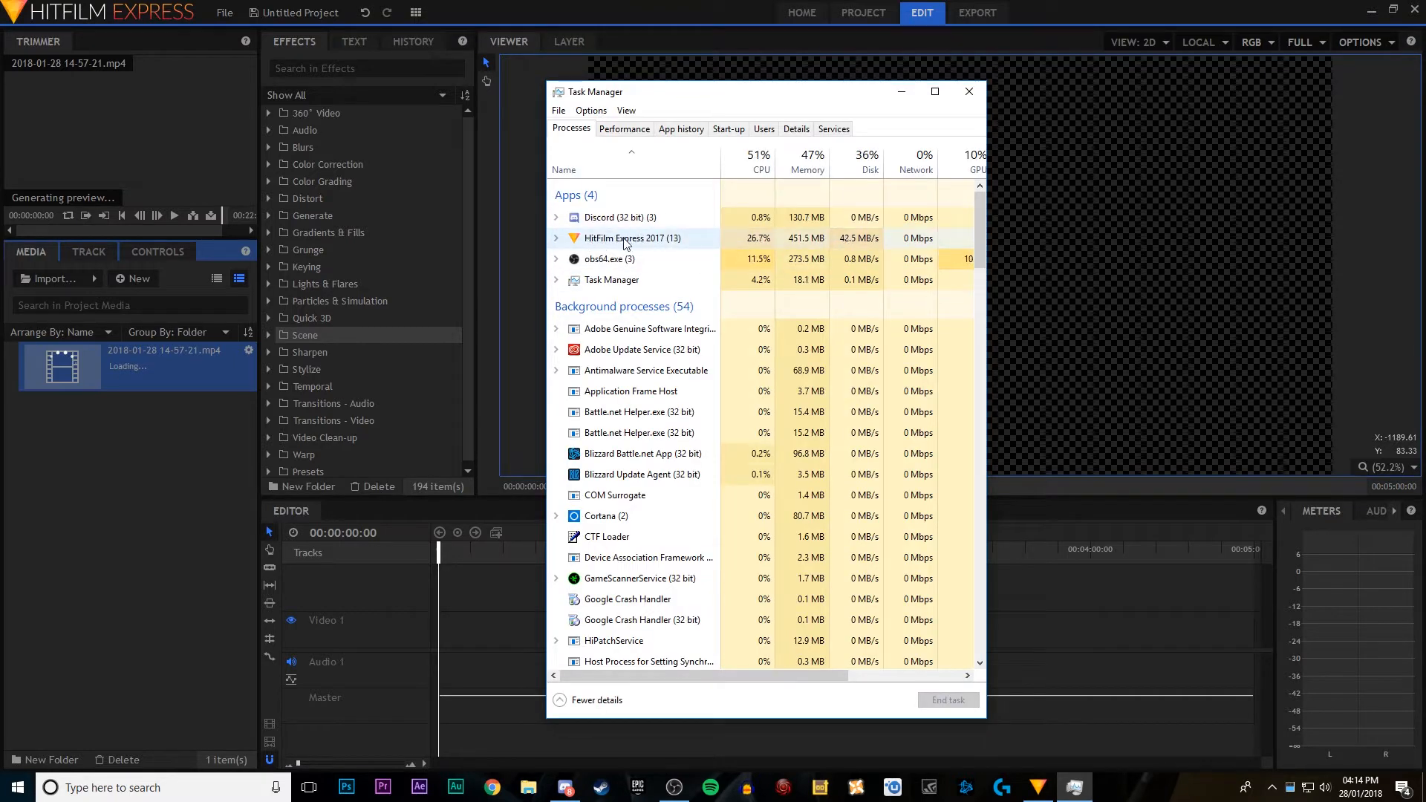
right_click(649, 239)
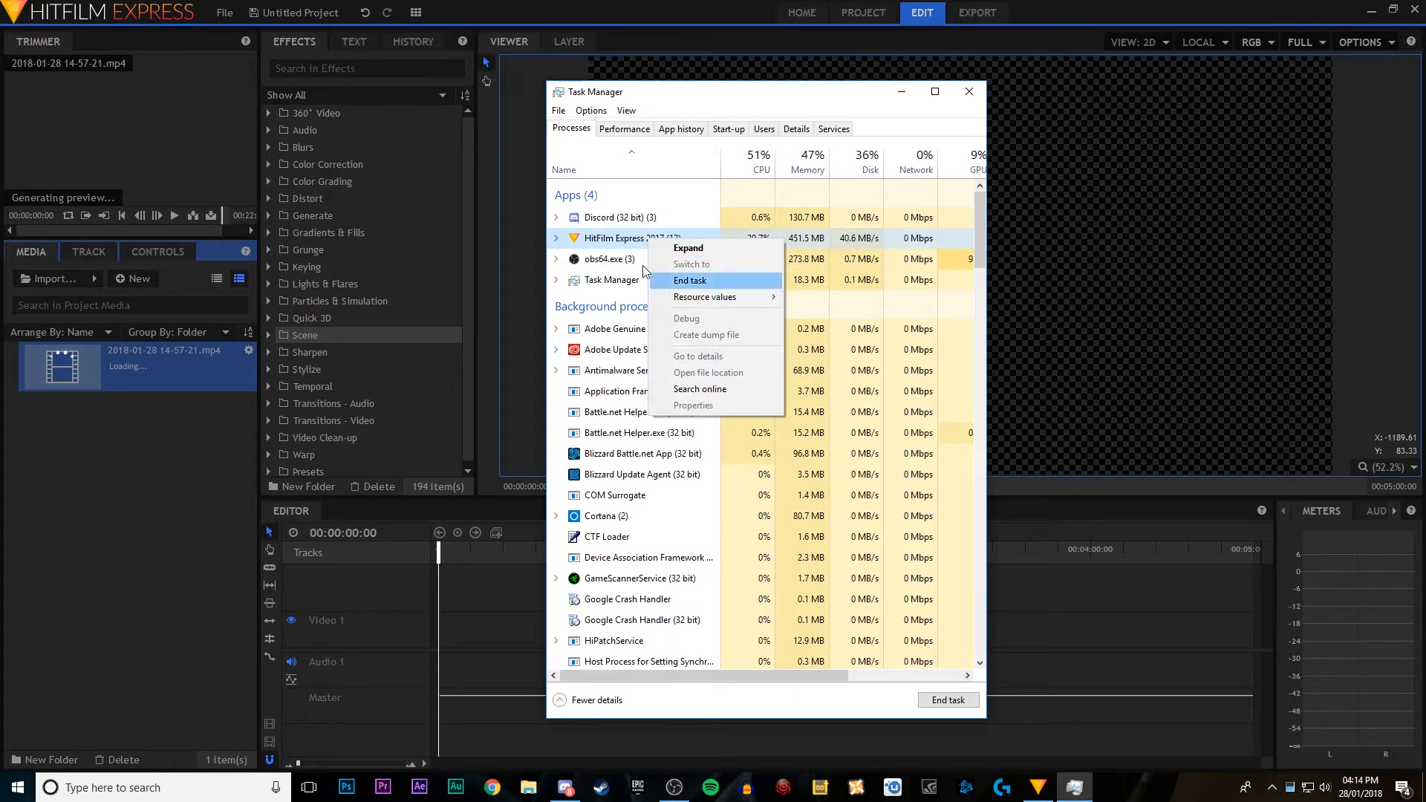
click(556, 238)
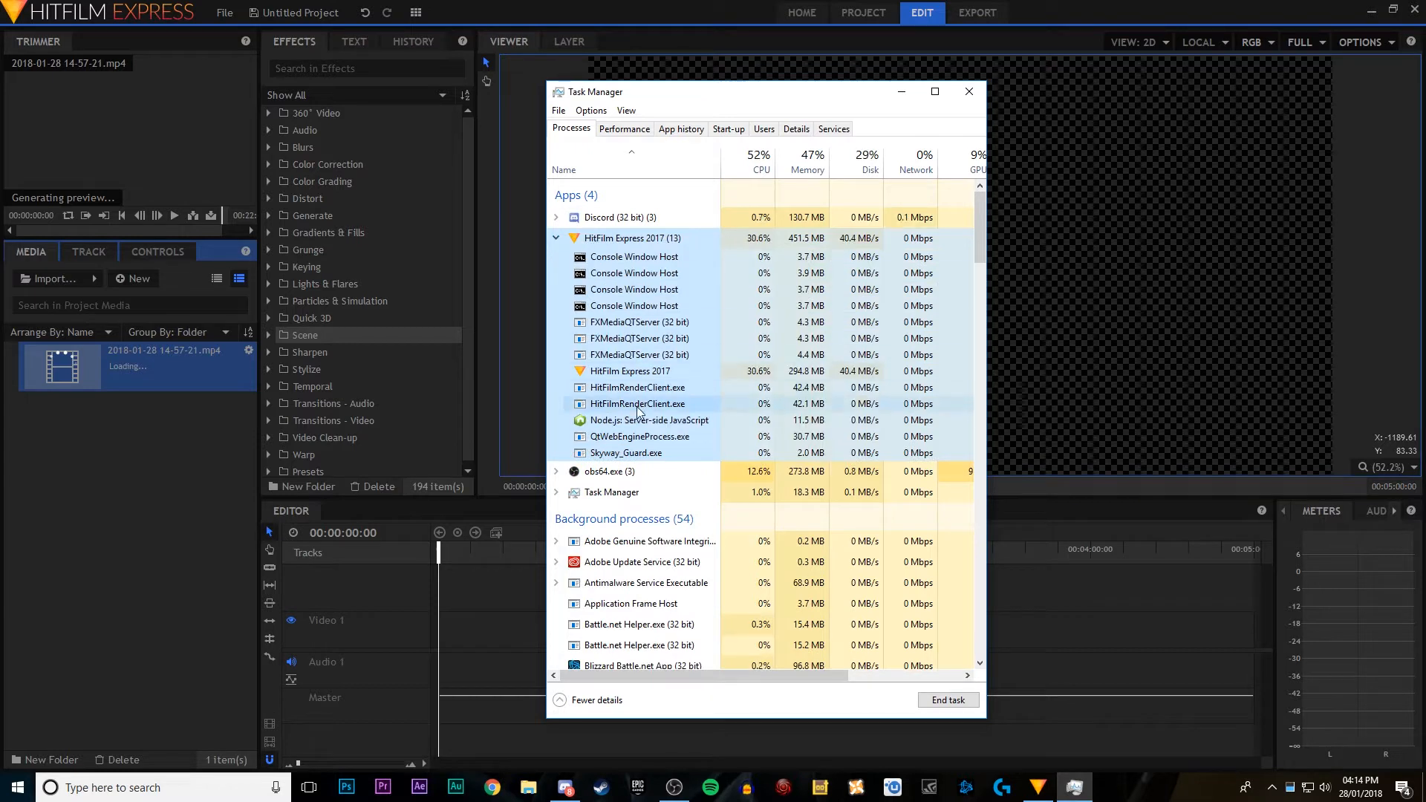
right_click(630, 374)
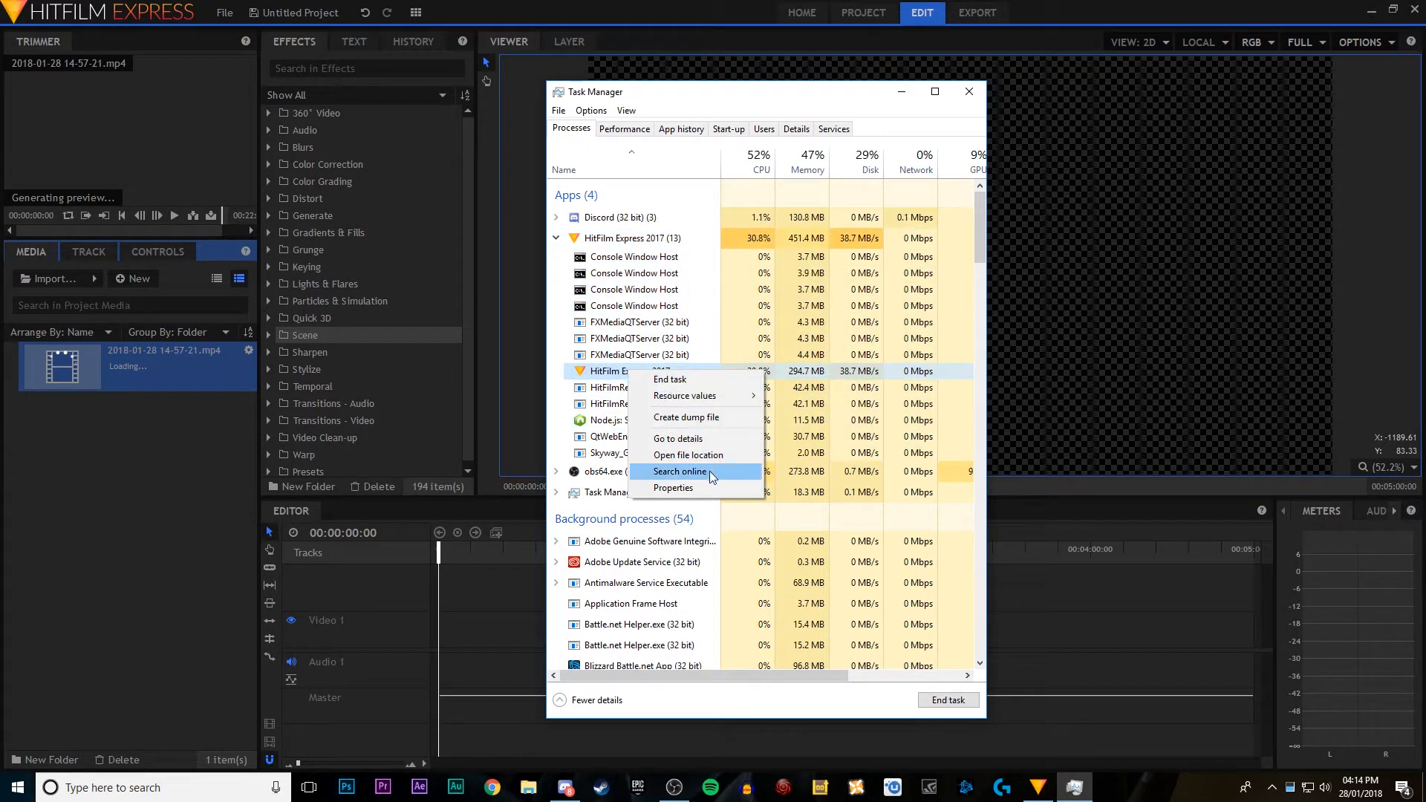
click(699, 443)
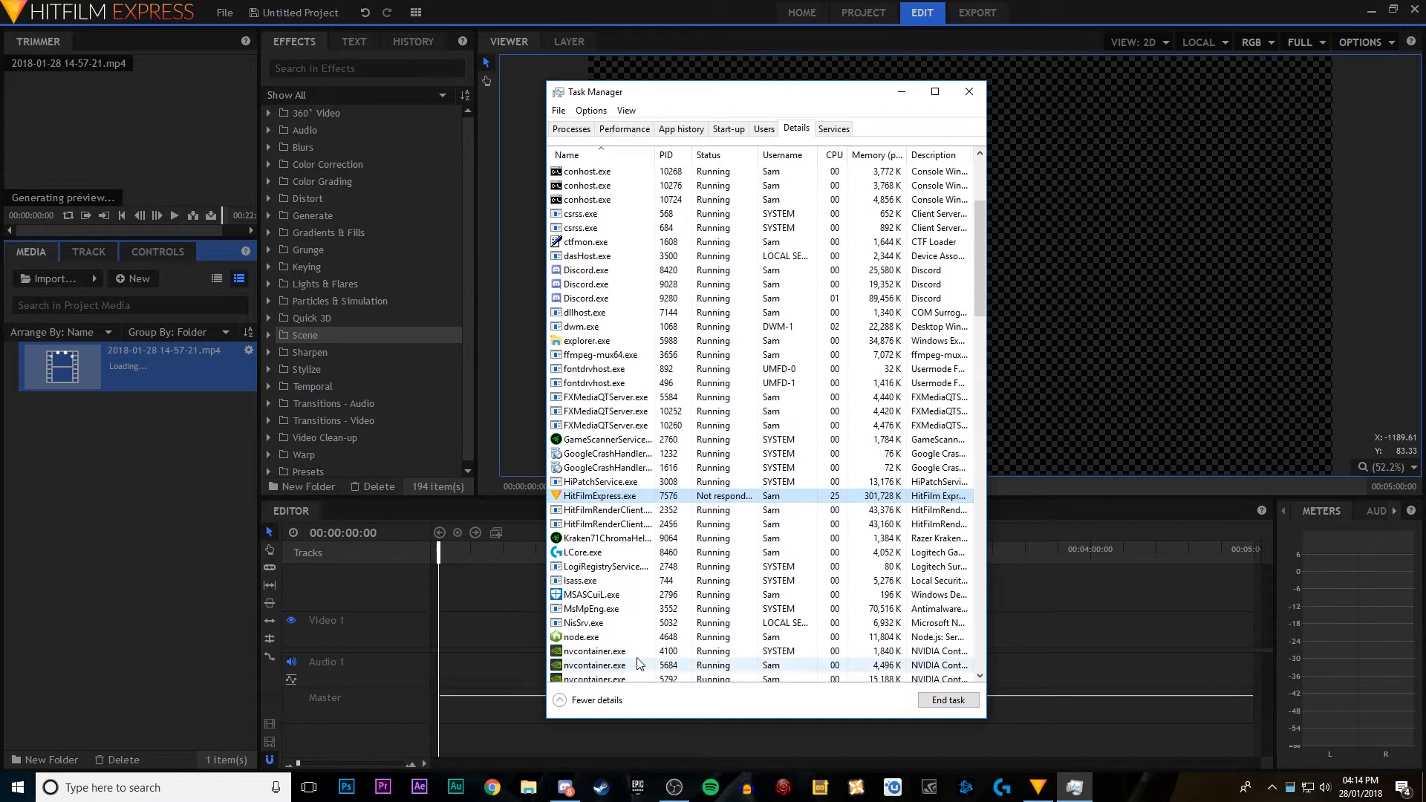
Step: Change the priority of the HitFilmExpress.exe process and close Task Manager
right_click(604, 502)
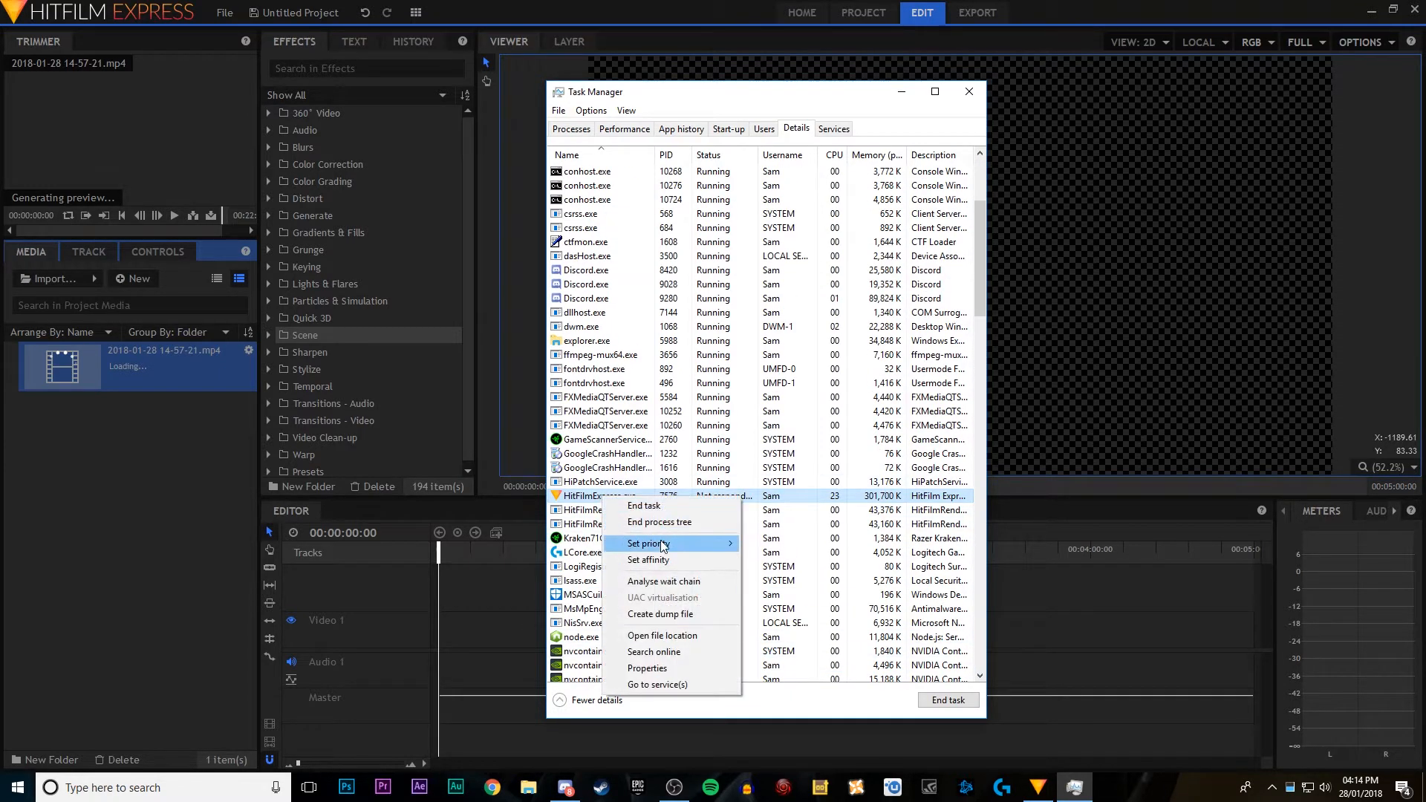
mouse_move(674, 543)
click(792, 561)
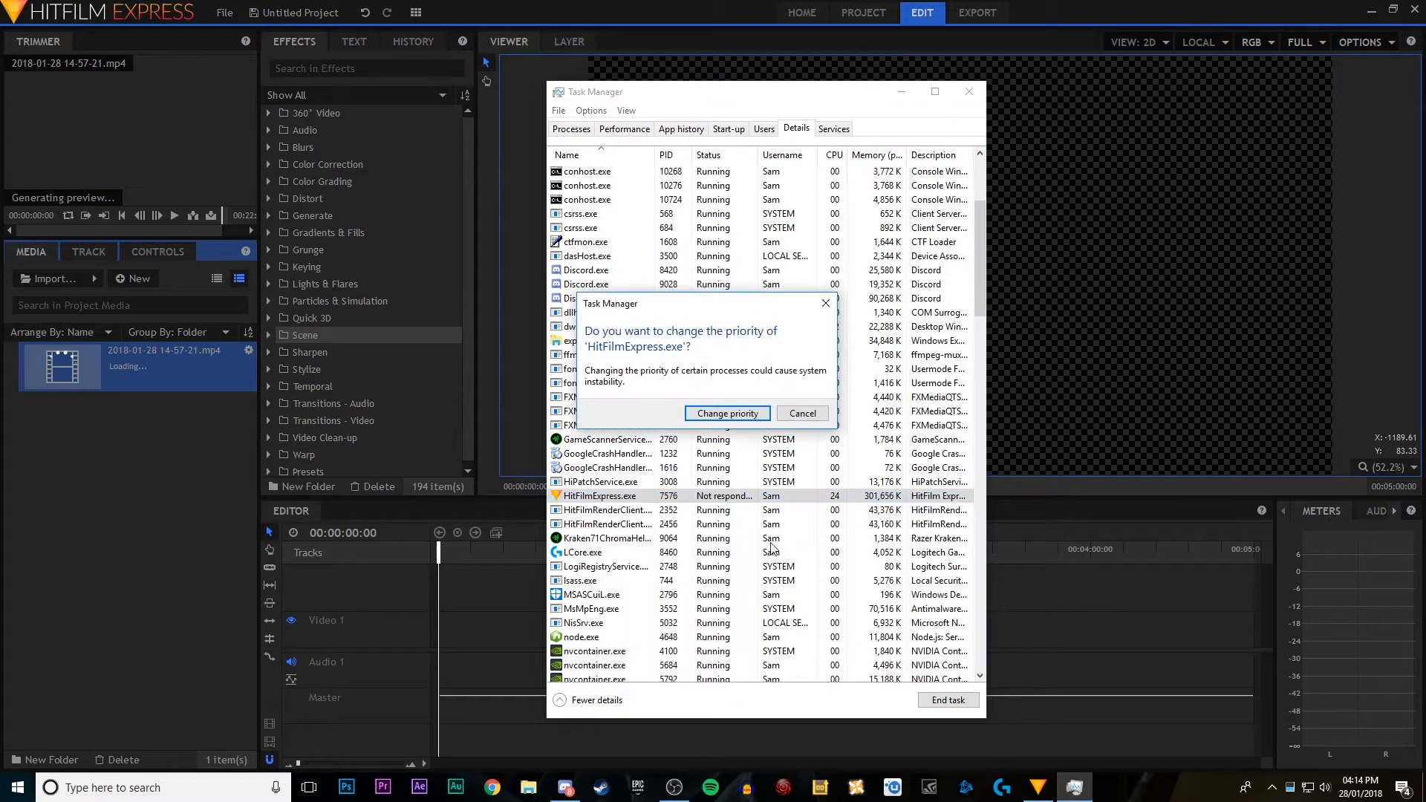
click(734, 417)
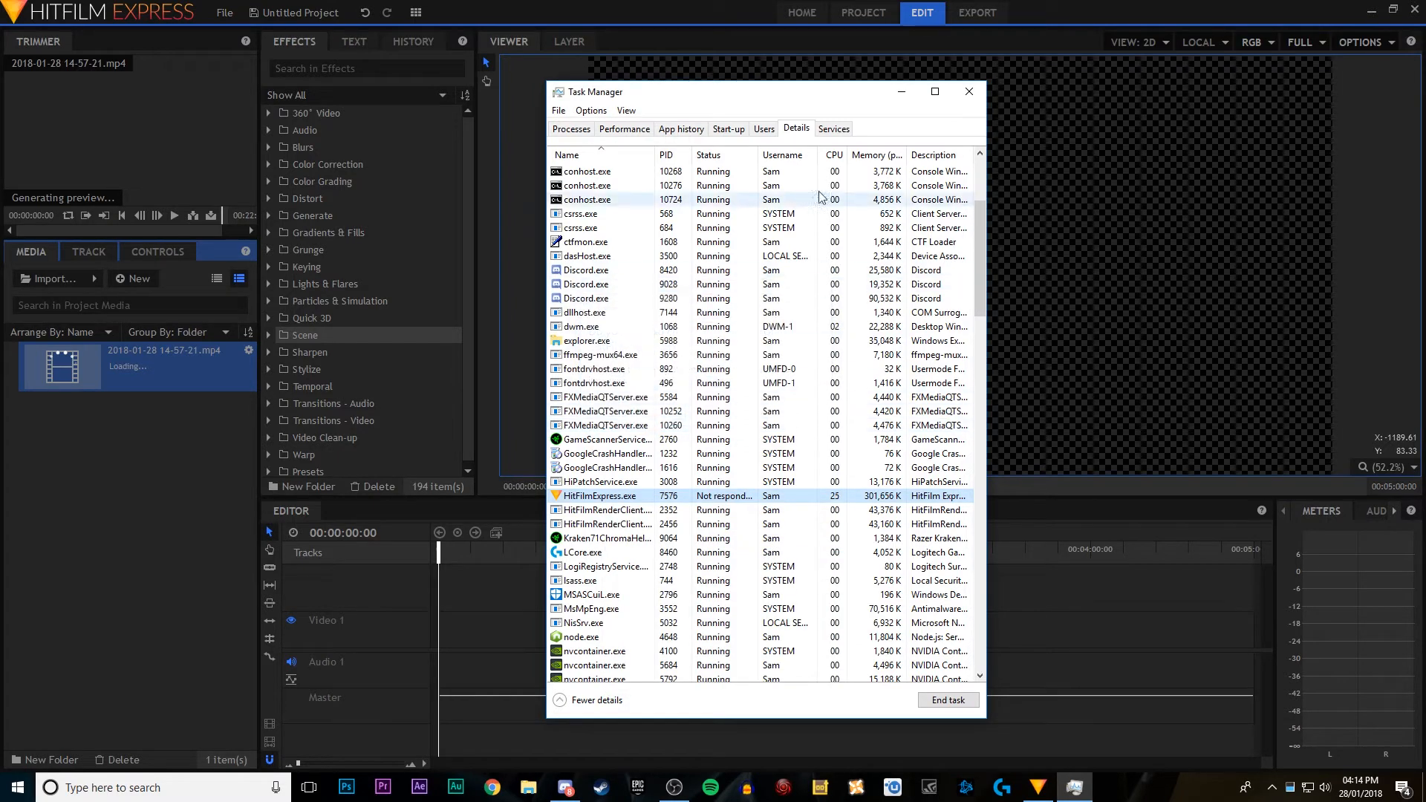
click(967, 92)
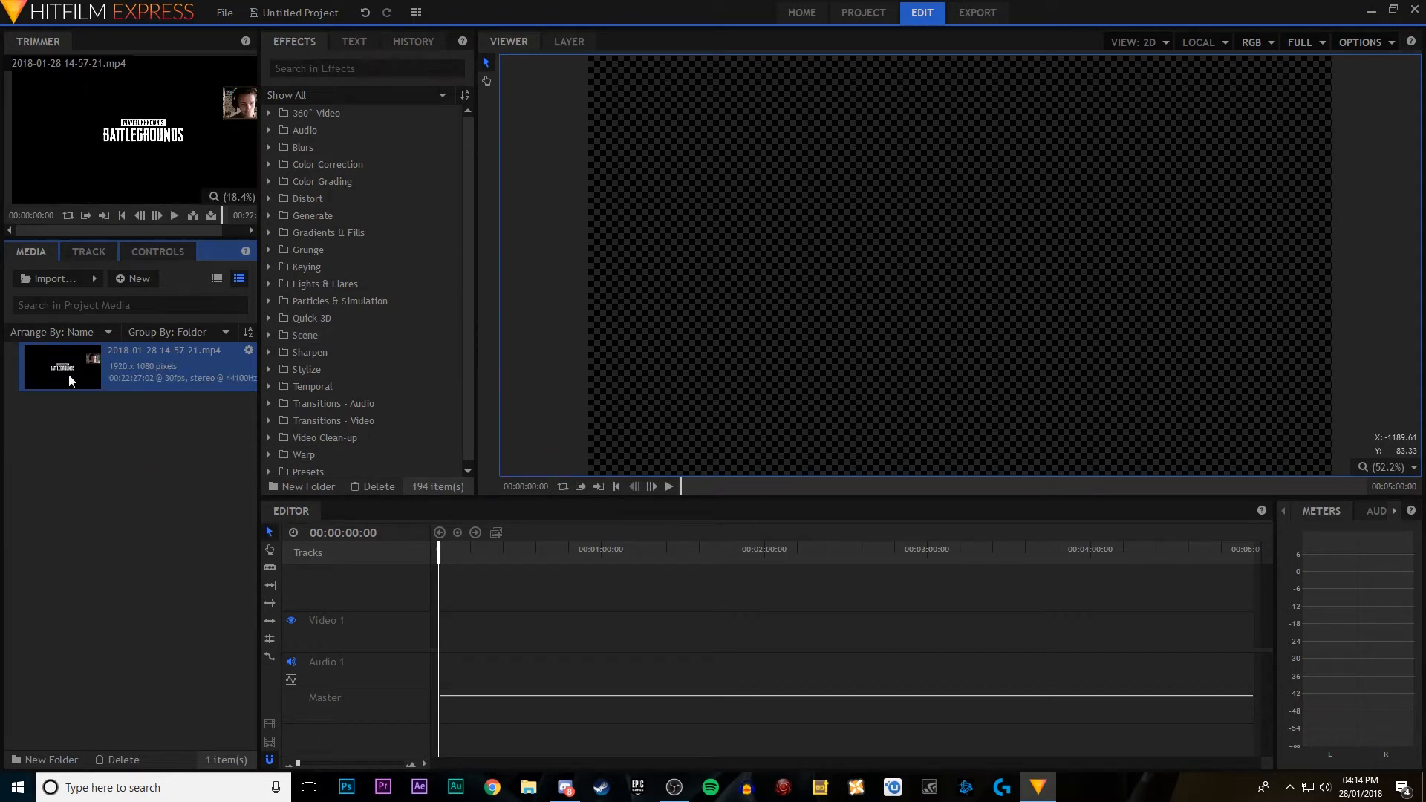
drag(82, 364, 437, 614)
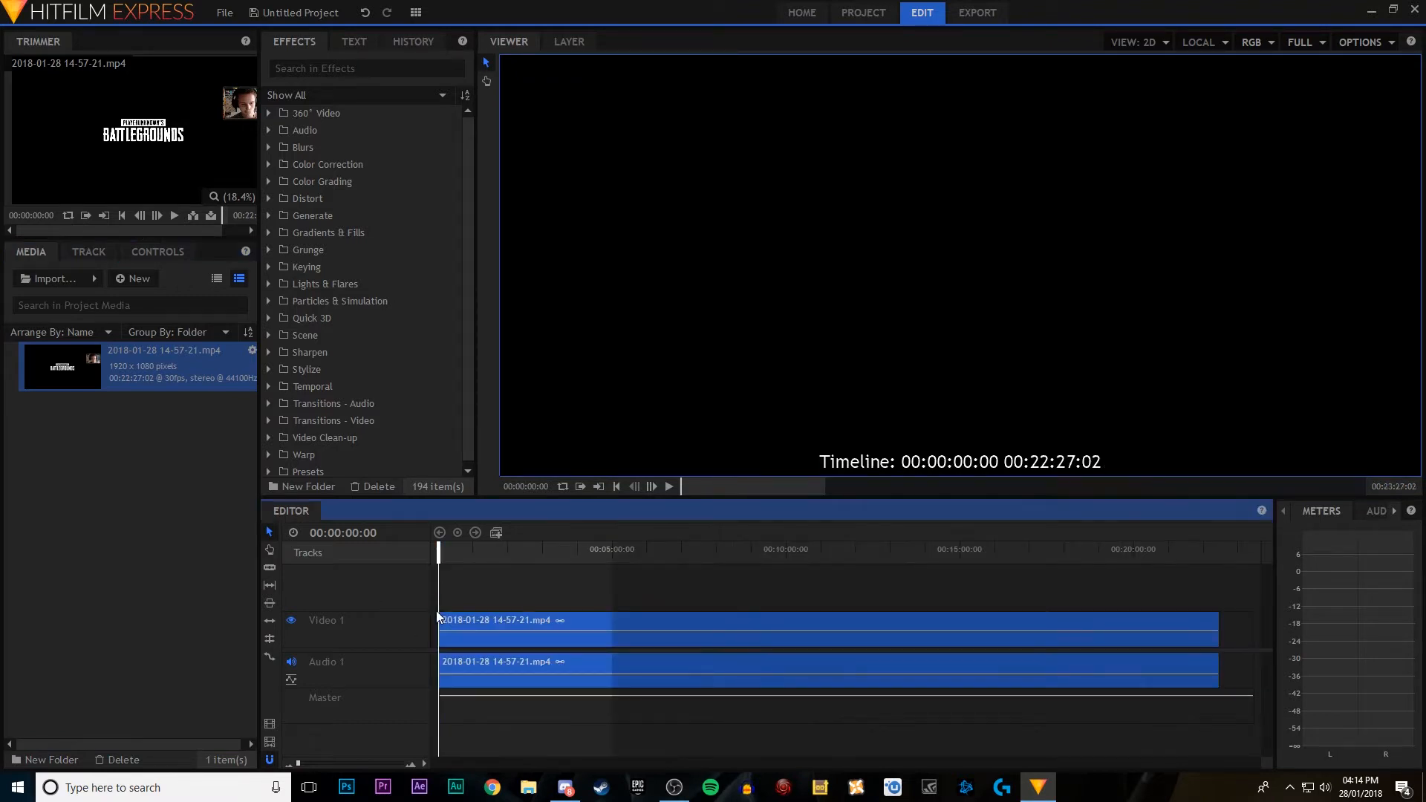
click(670, 488)
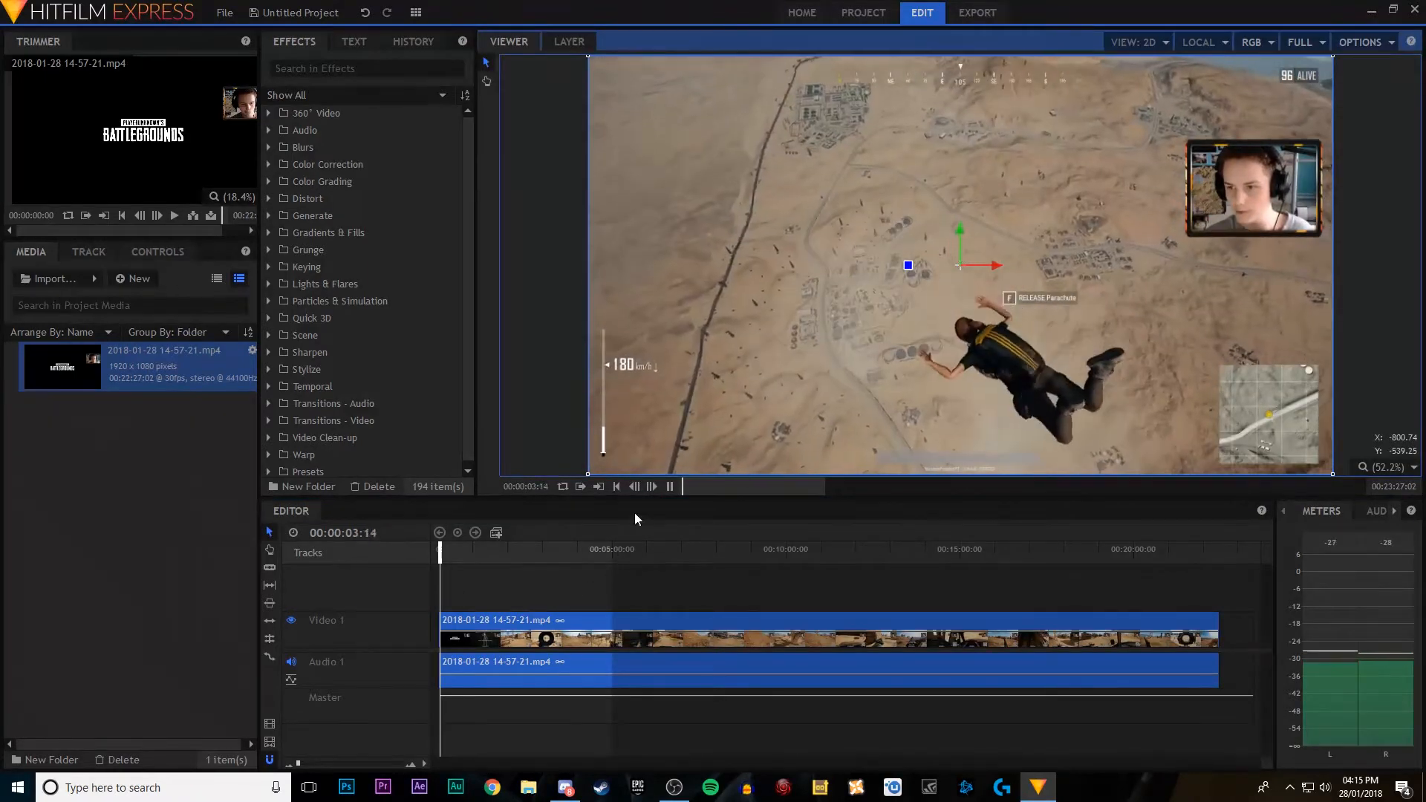
click(669, 487)
drag(440, 551, 424, 551)
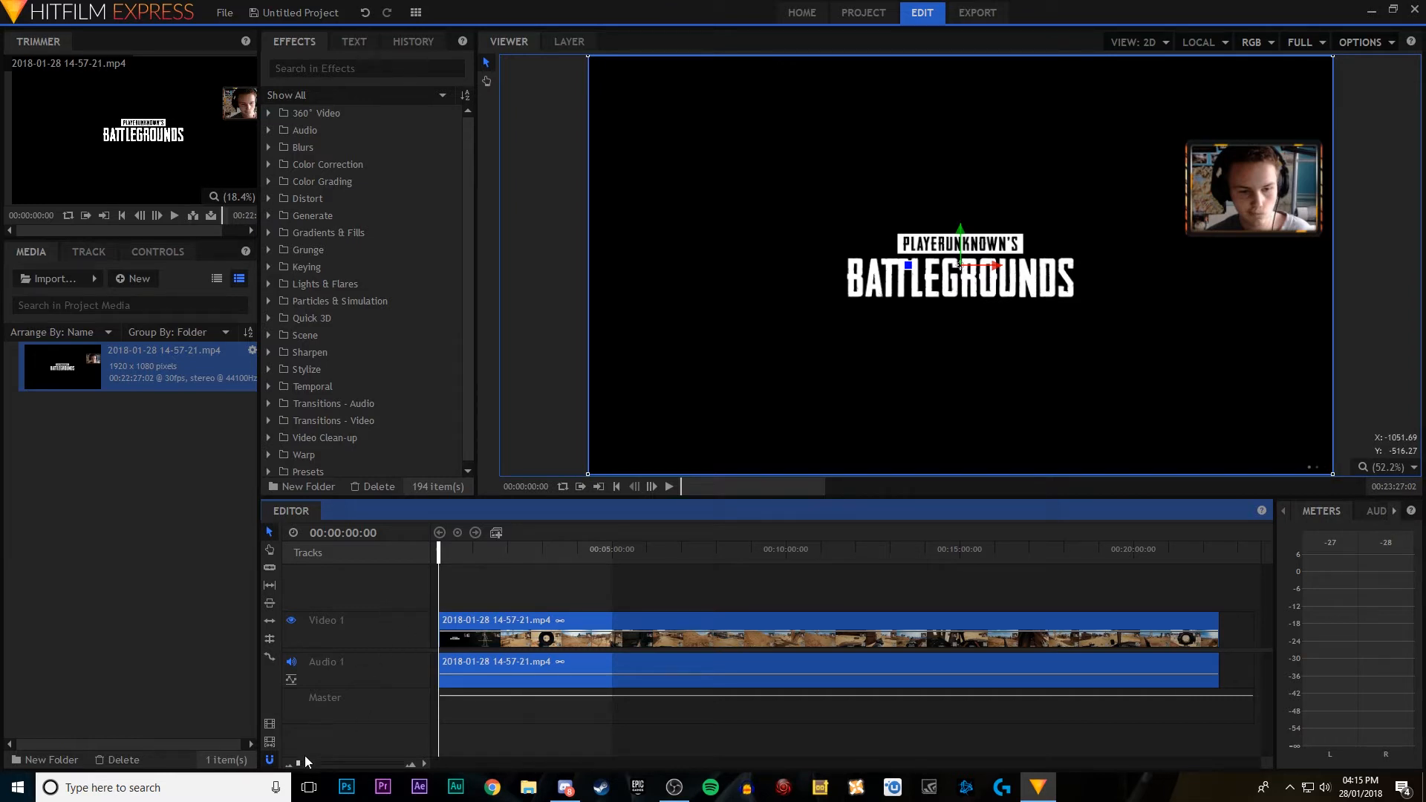
drag(301, 761, 304, 766)
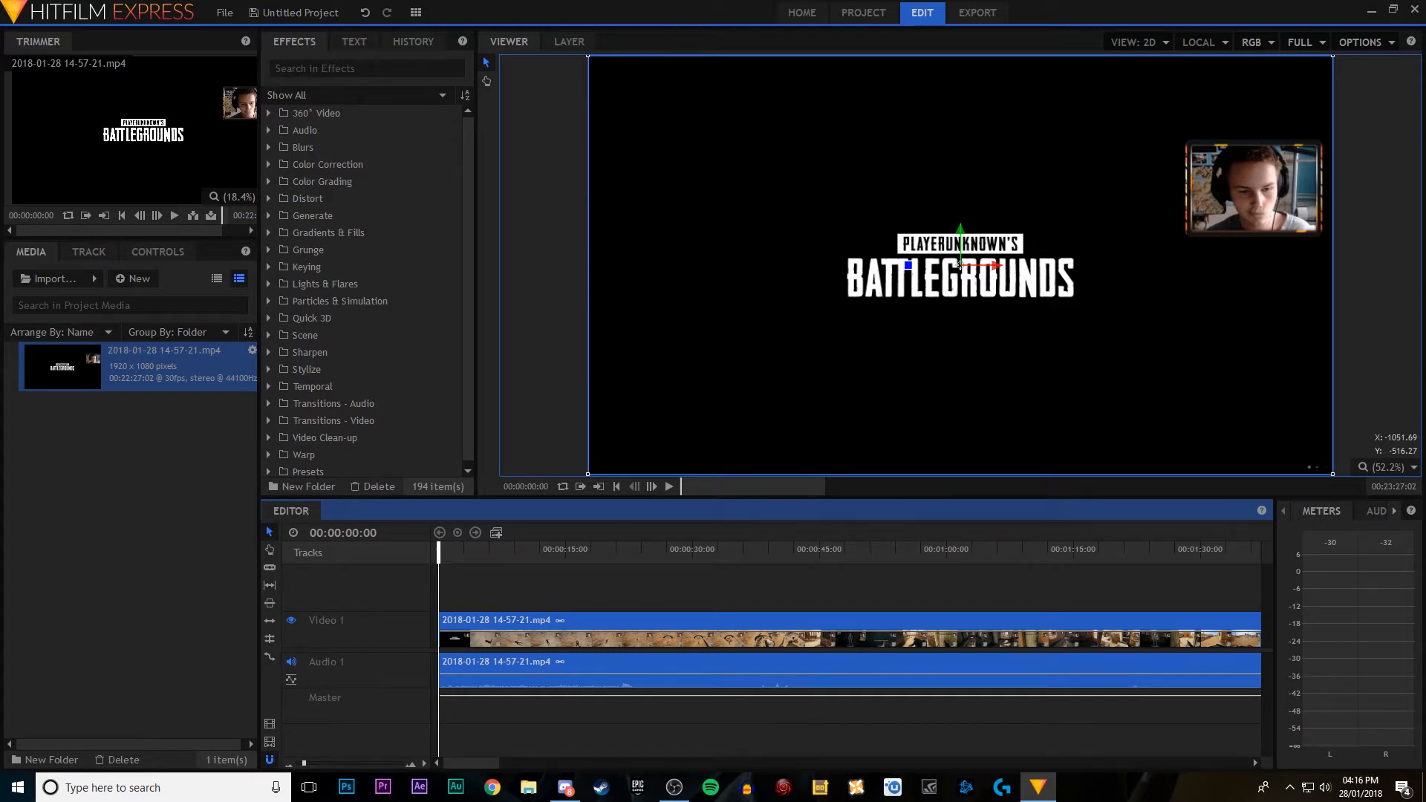
Step: Switch to OBS, view its audio mixer in the maximised window, and minimise it to return to HitFilm Express
click(675, 788)
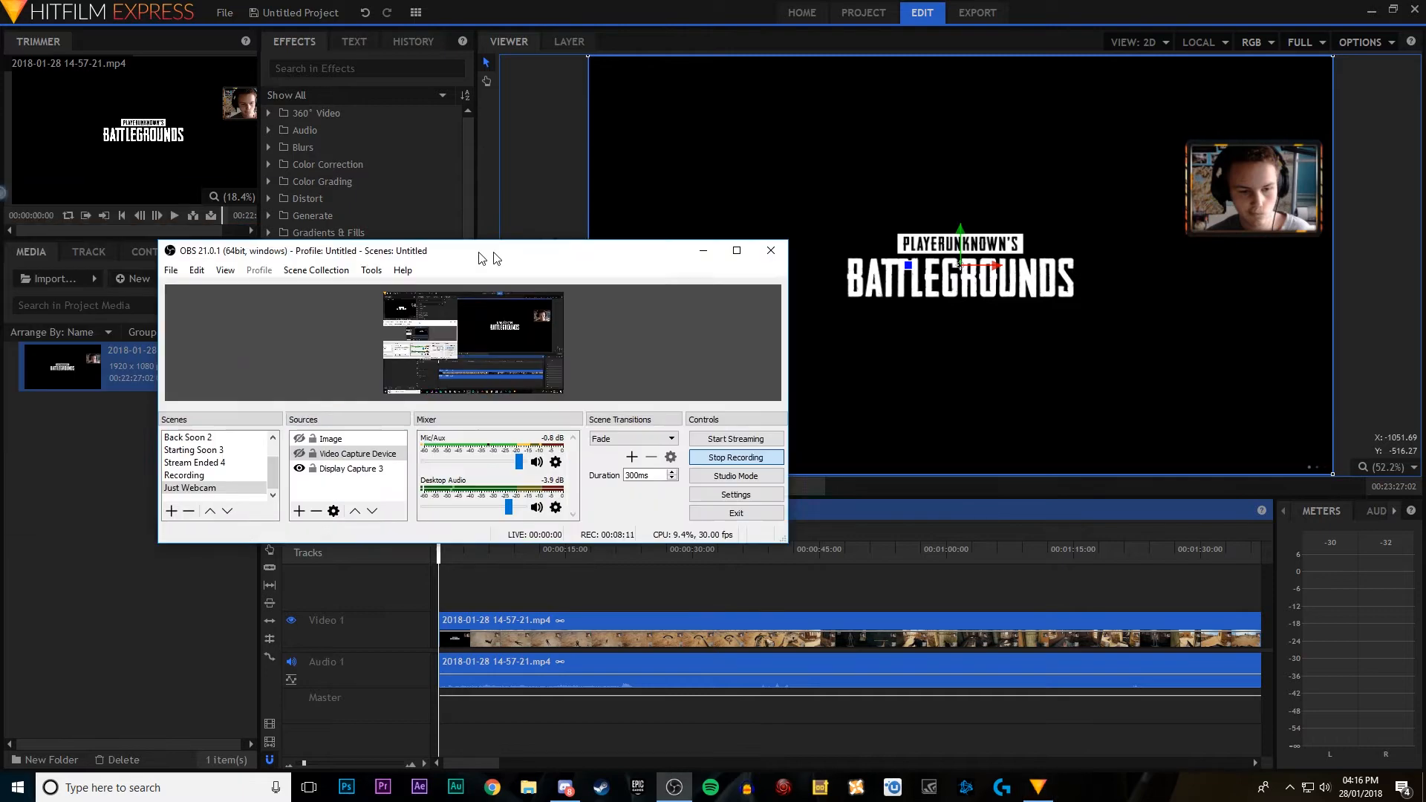
drag(484, 253, 672, 0)
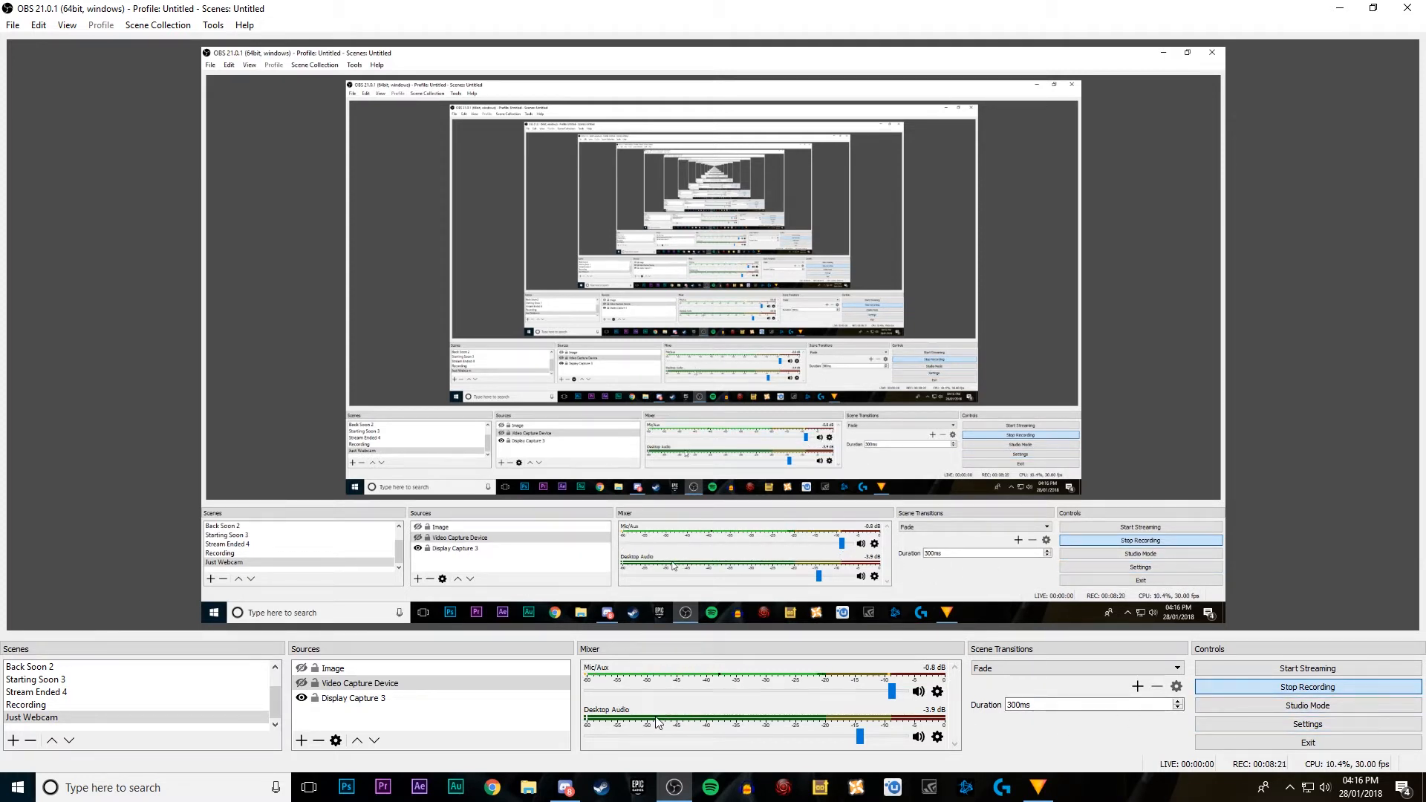
click(1342, 13)
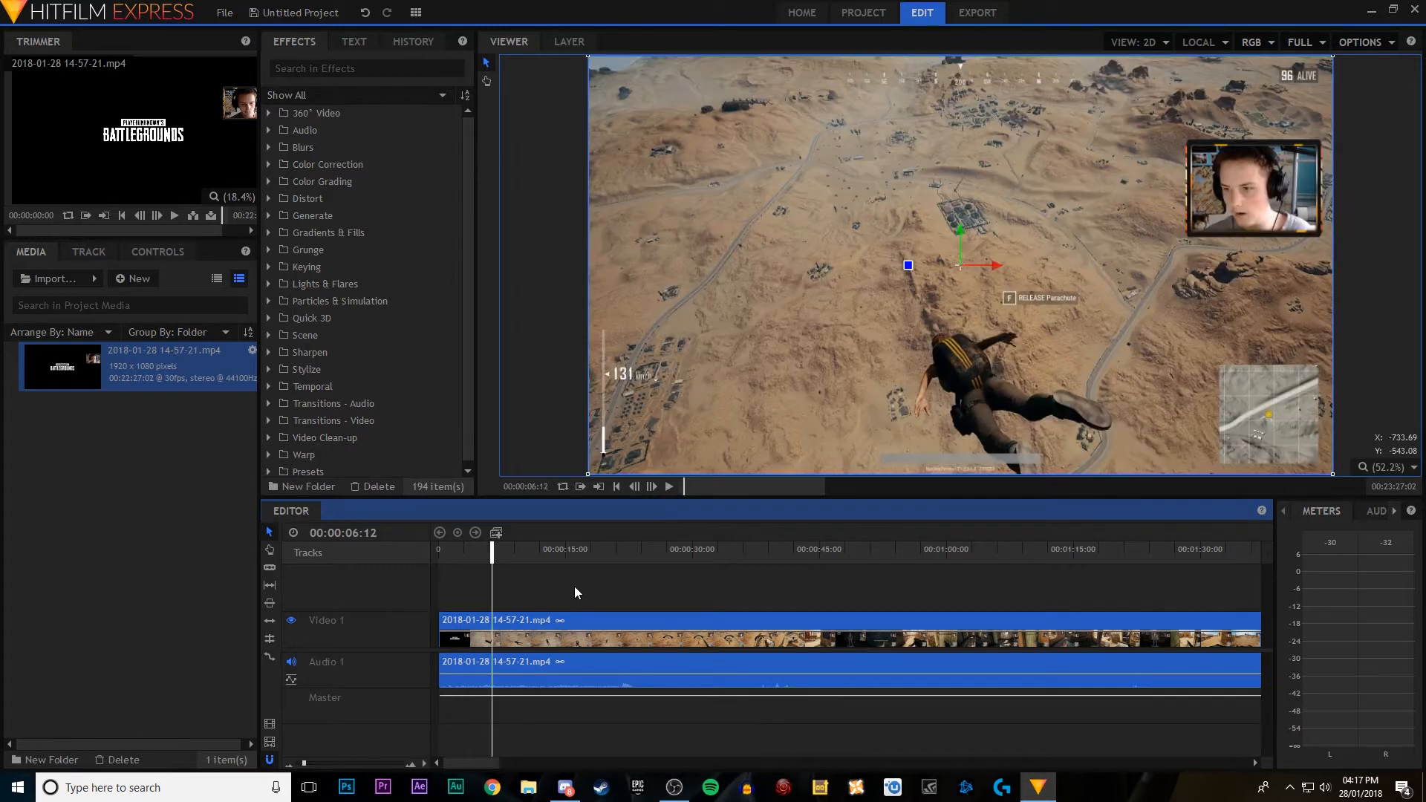
Step: Try moving the gameplay clip to about 7 seconds on the timeline and bring it back to the start
key(Home)
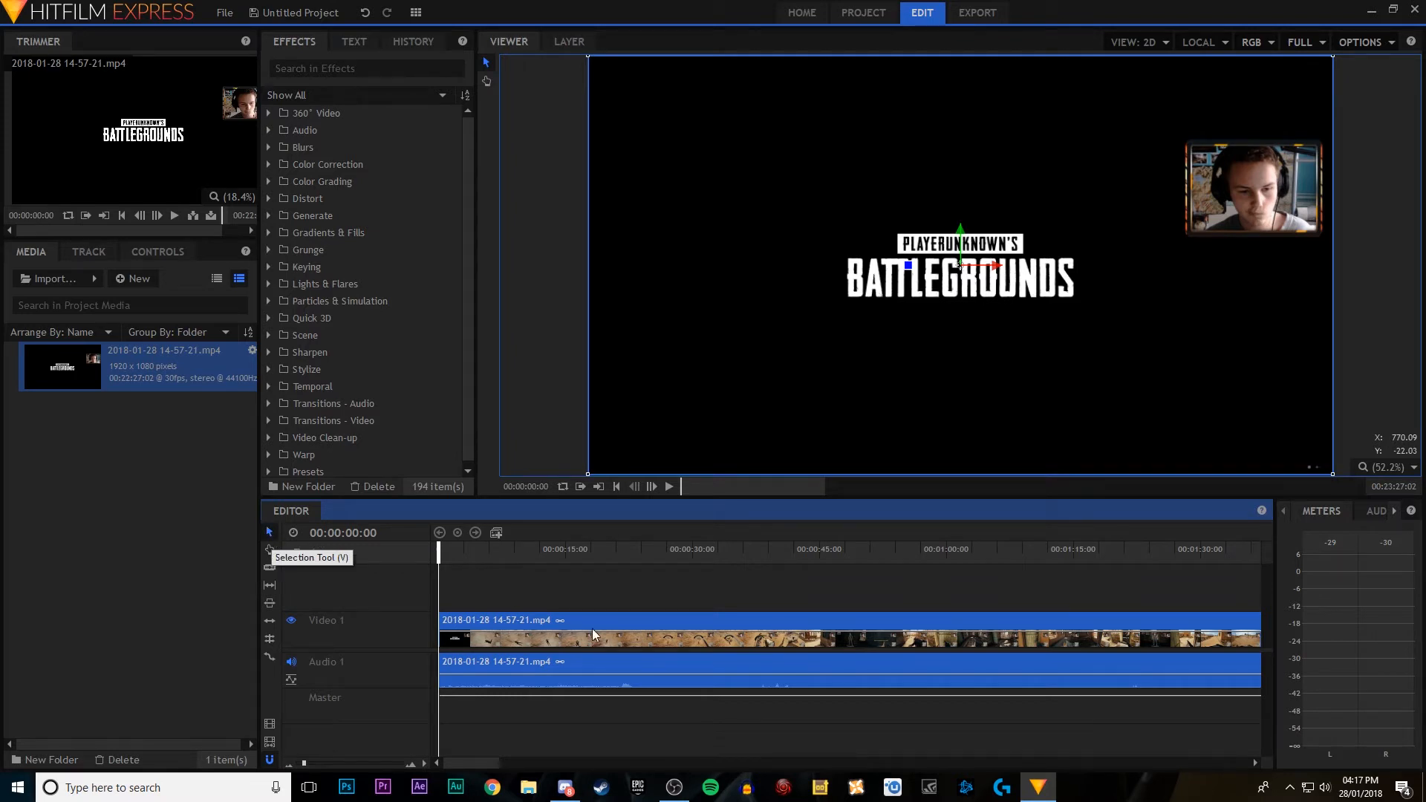
click(672, 711)
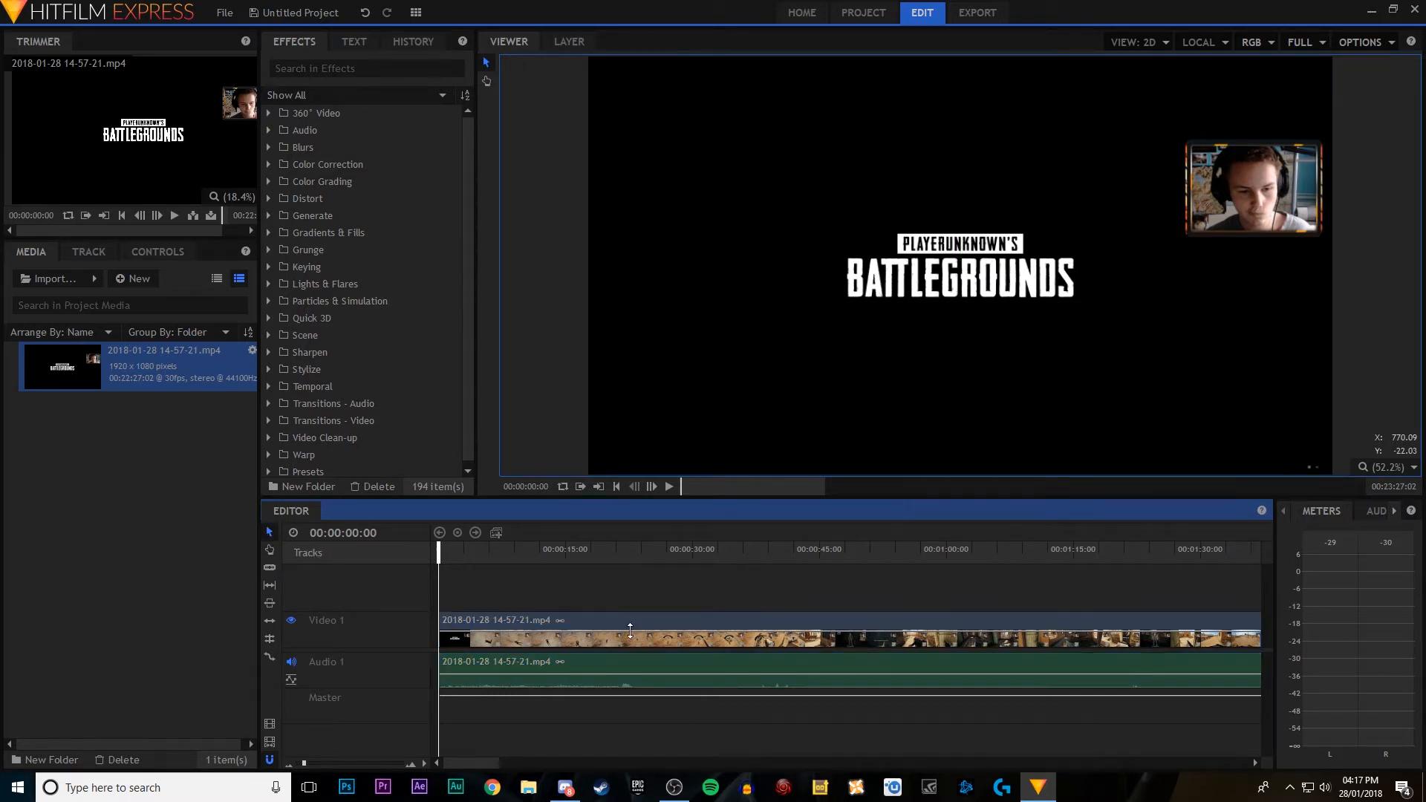
drag(636, 621, 596, 616)
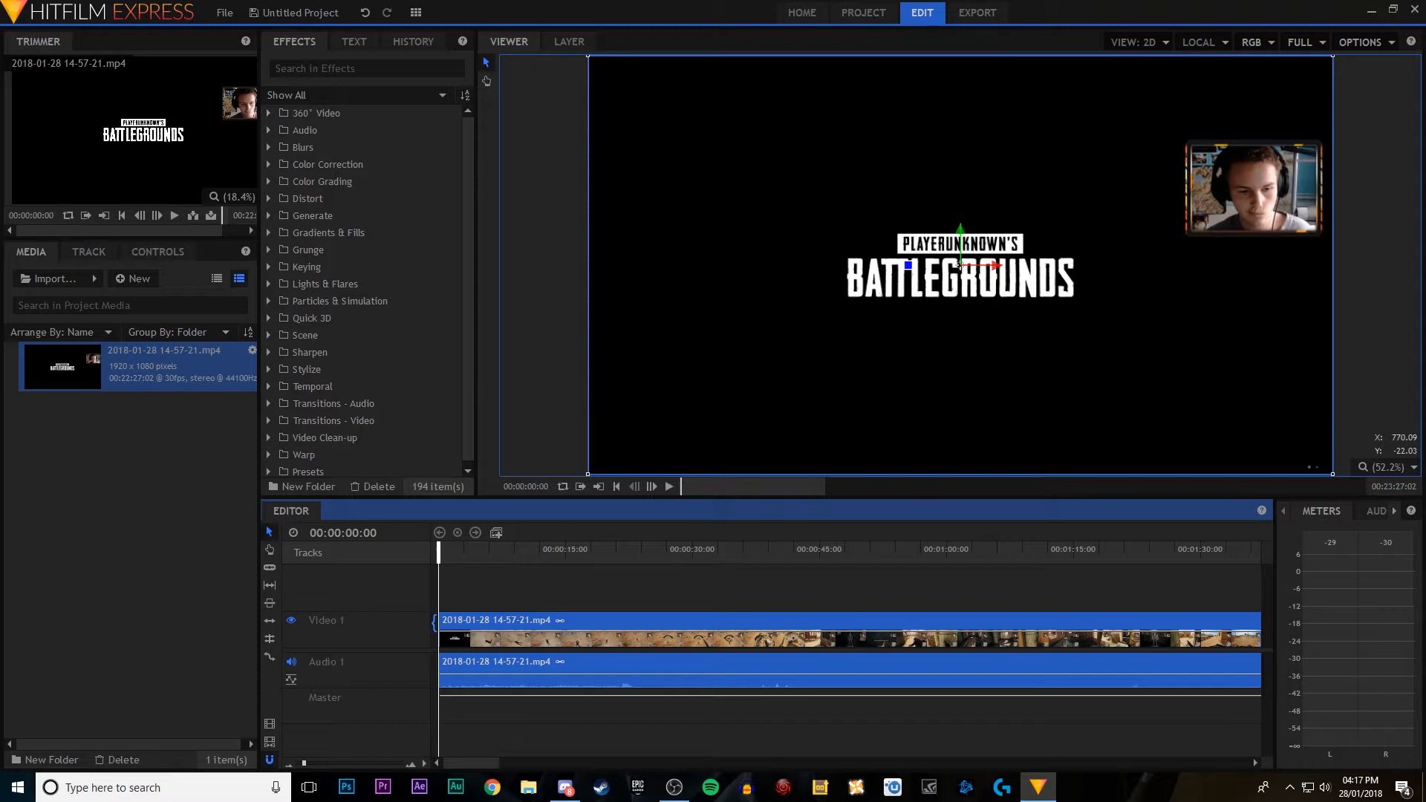
drag(435, 621, 502, 615)
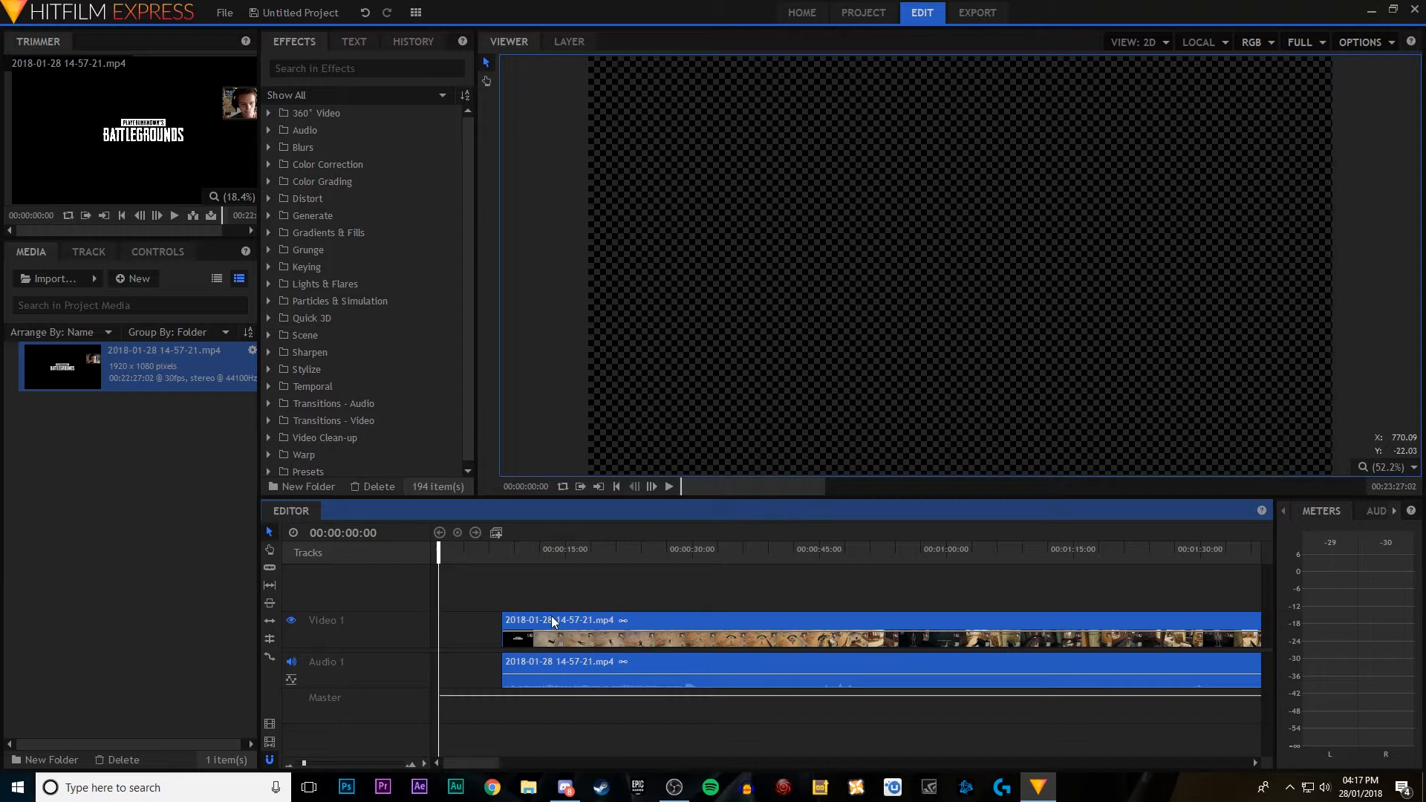
click(458, 619)
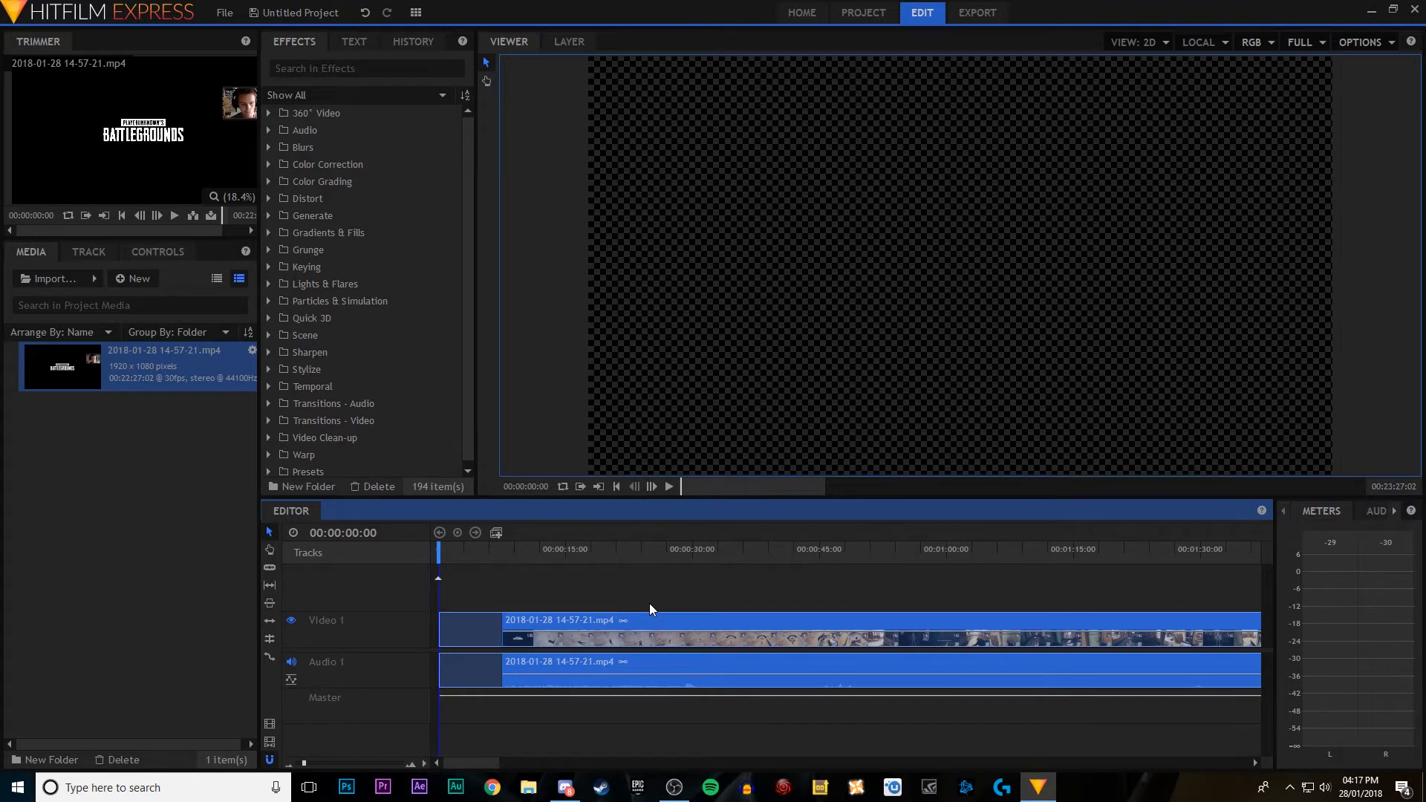
key(Delete)
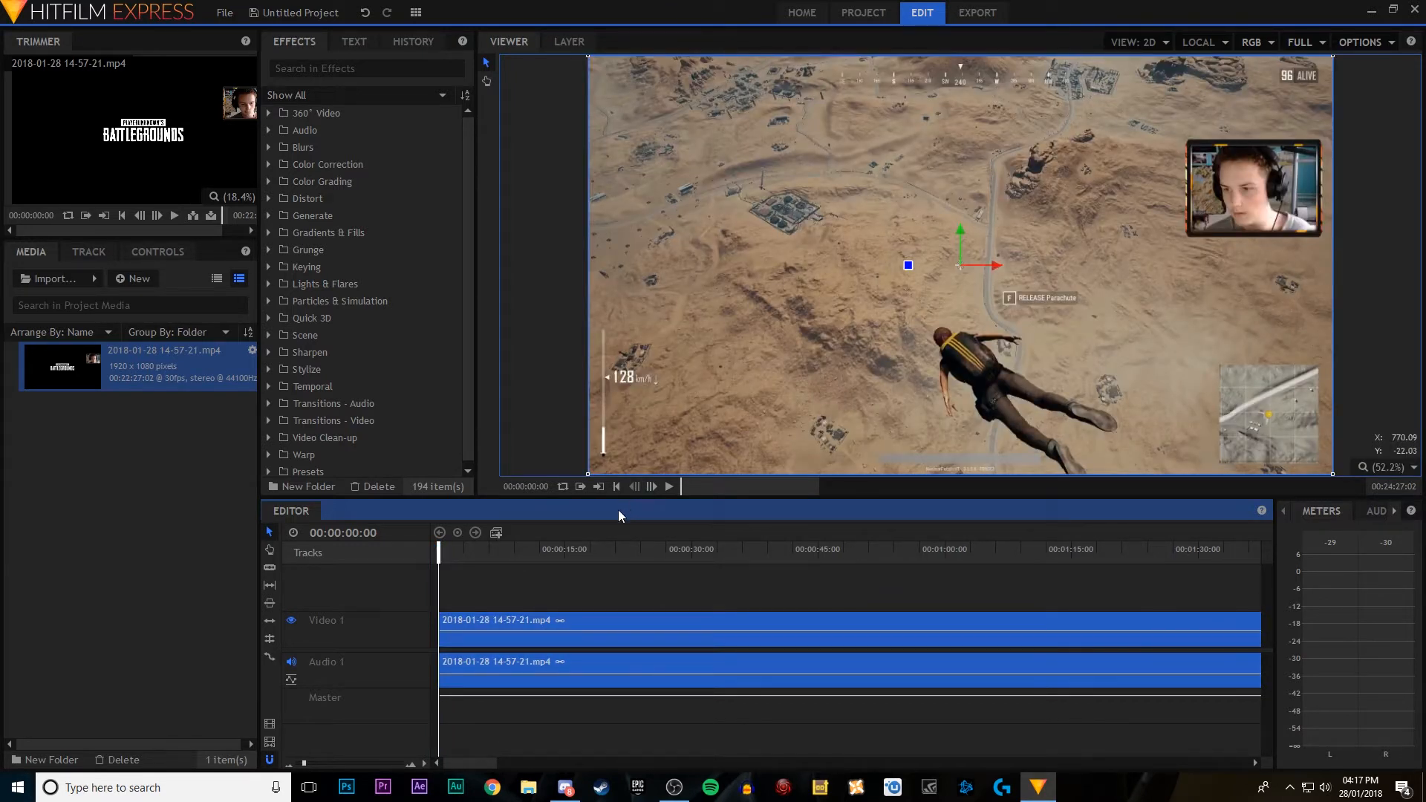
drag(581, 632, 644, 643)
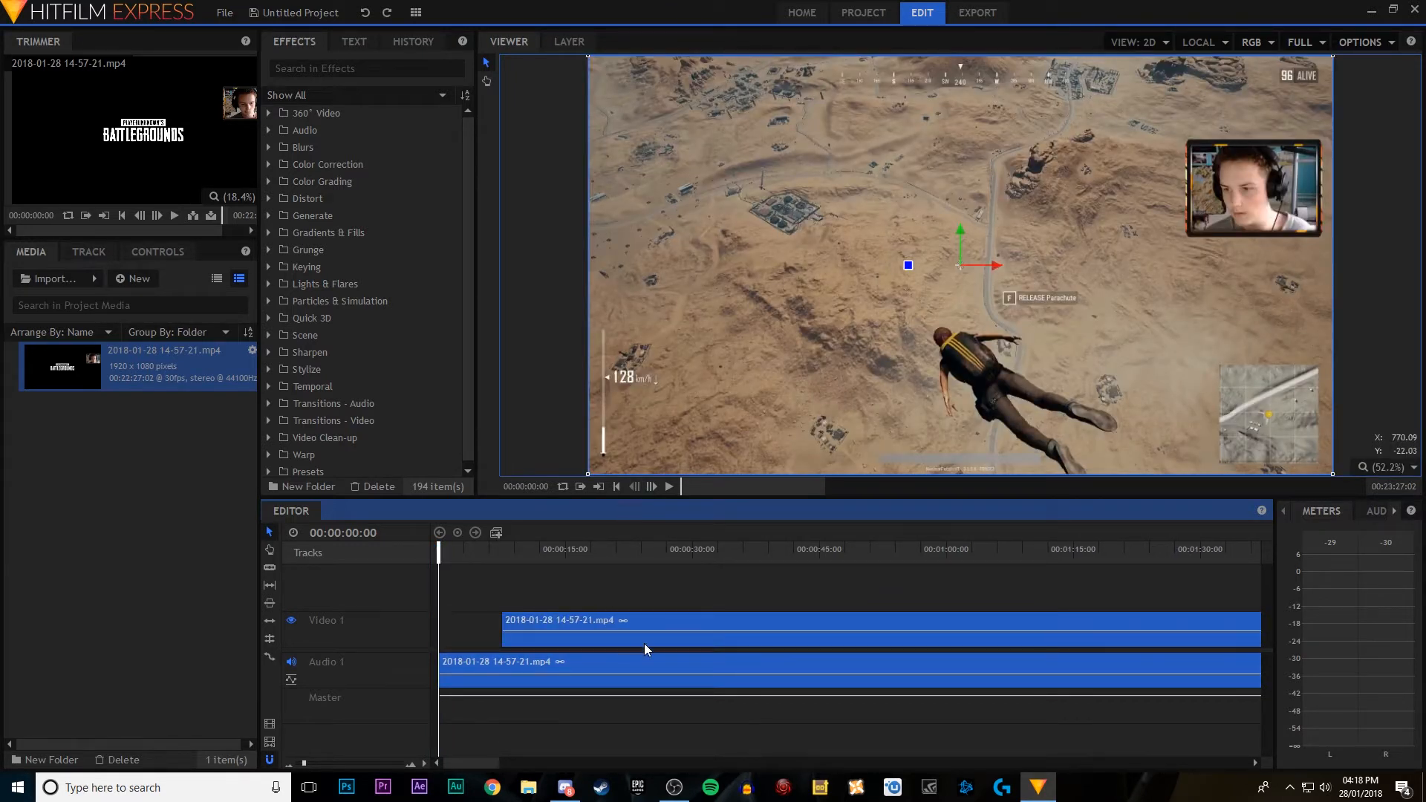
key(ctrl+z)
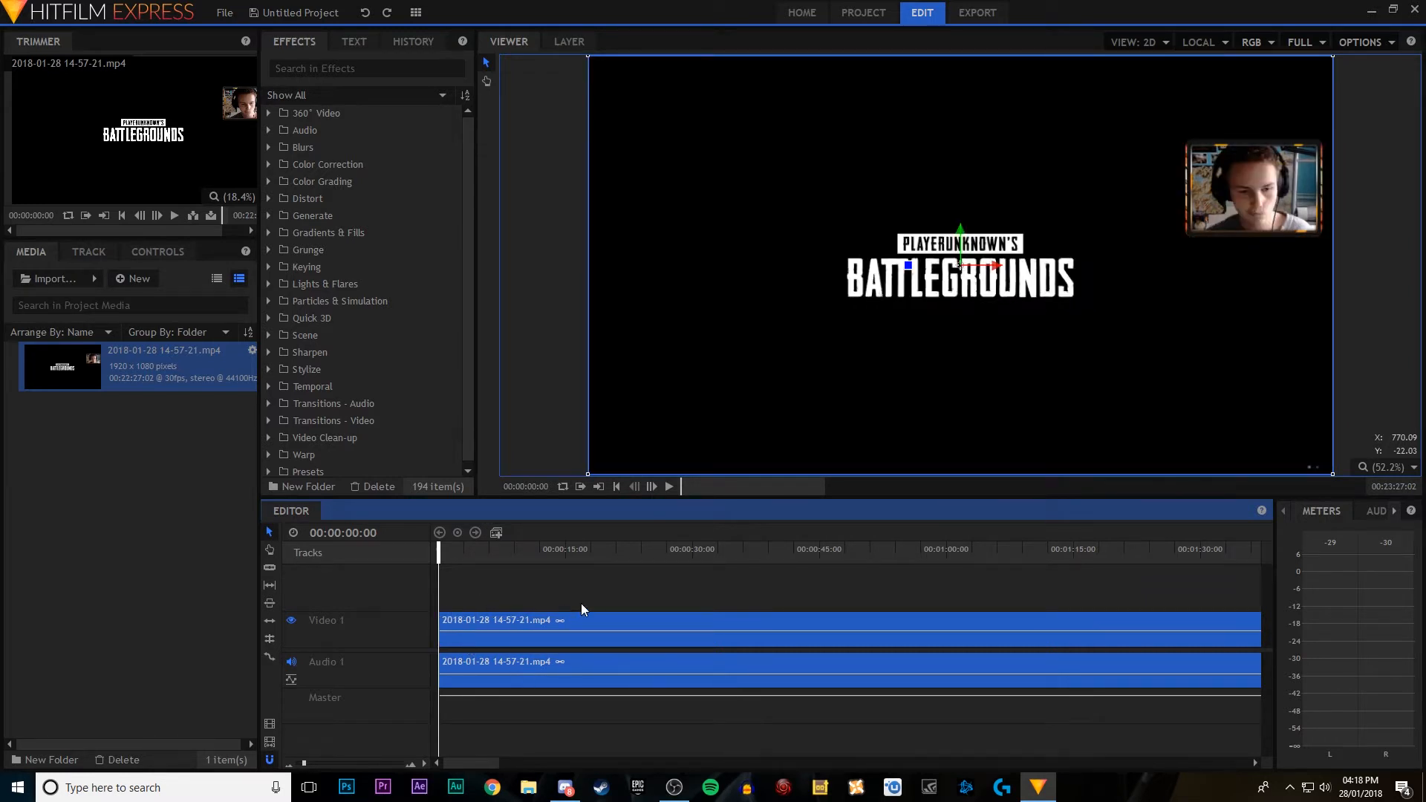
Step: Play the first few seconds of the timeline and return the playhead to the beginning
click(667, 488)
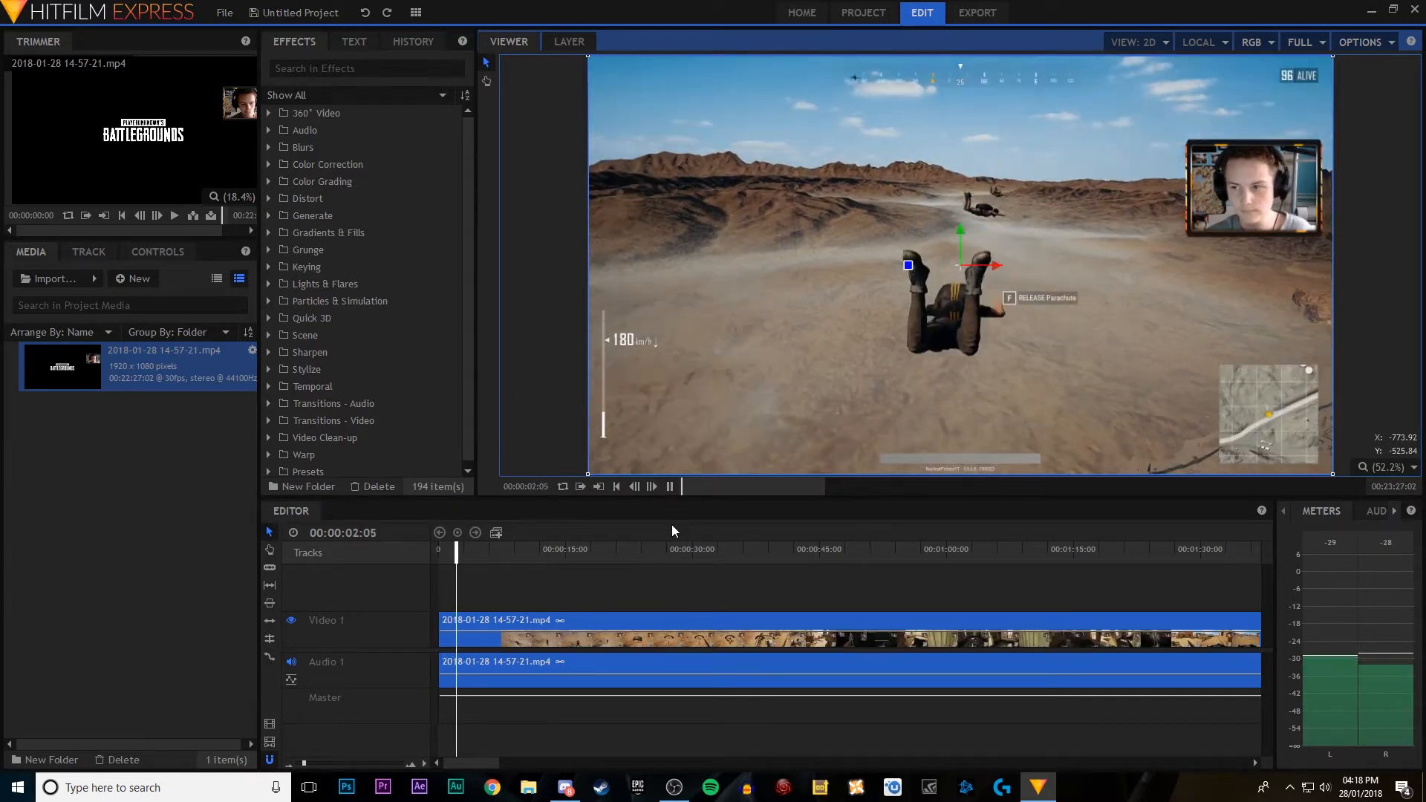
click(667, 487)
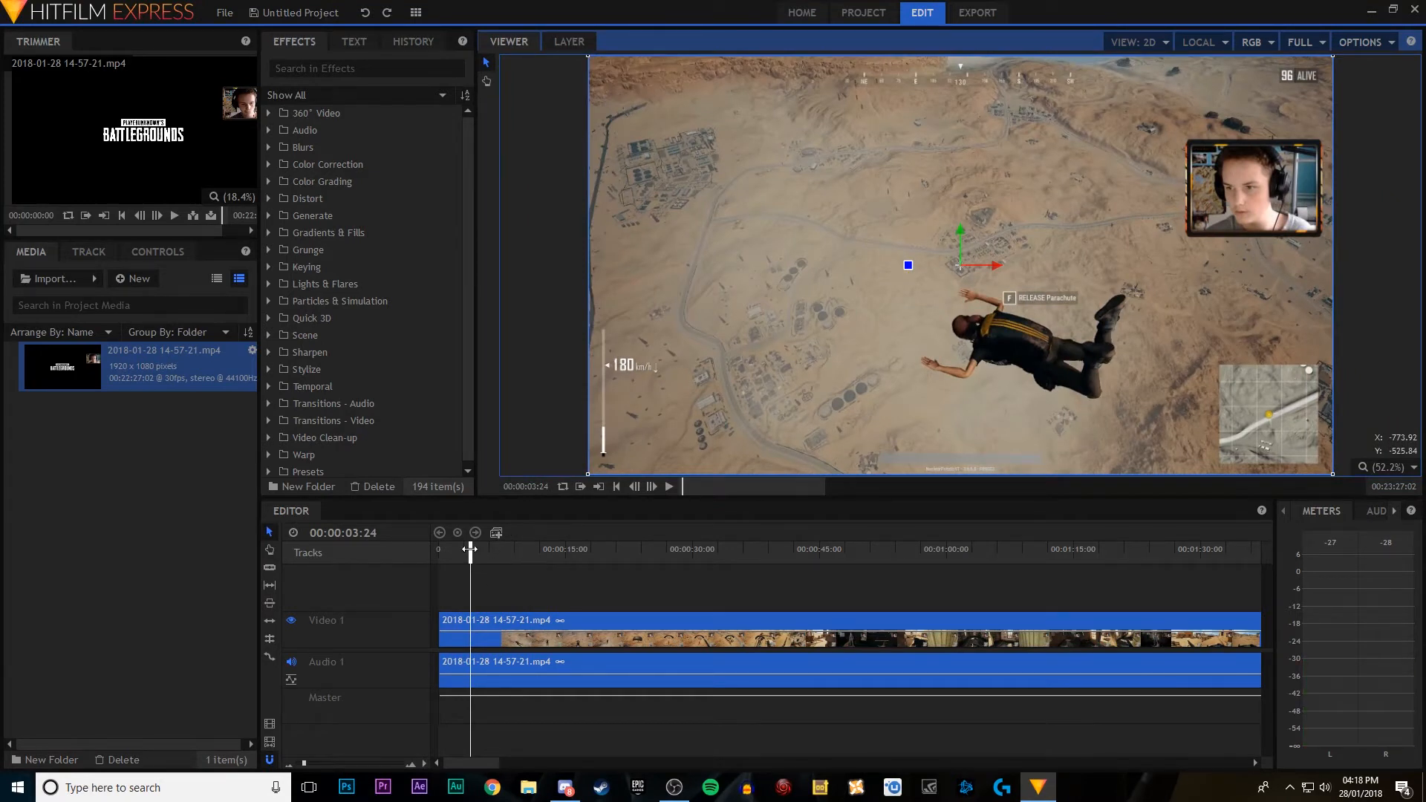
click(439, 550)
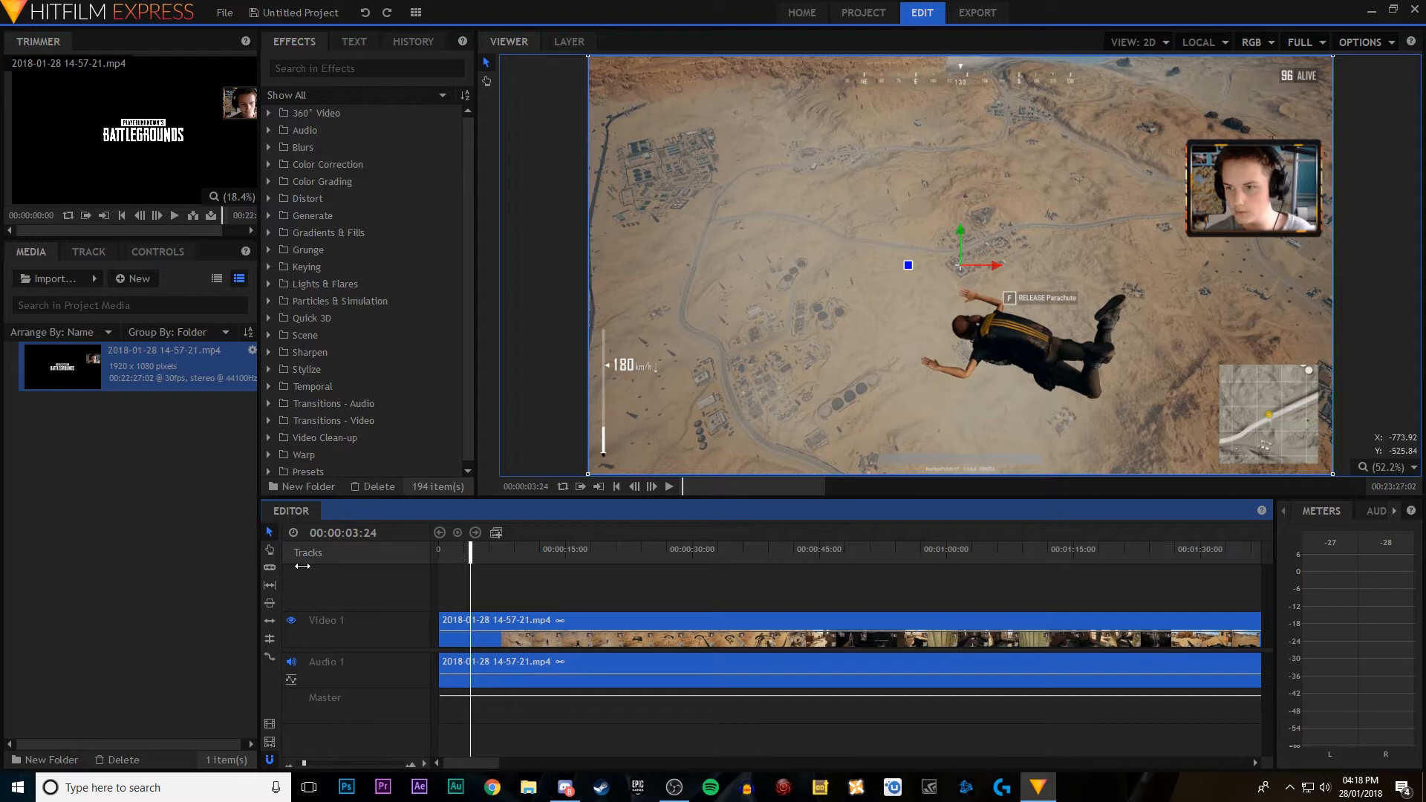
key(Home)
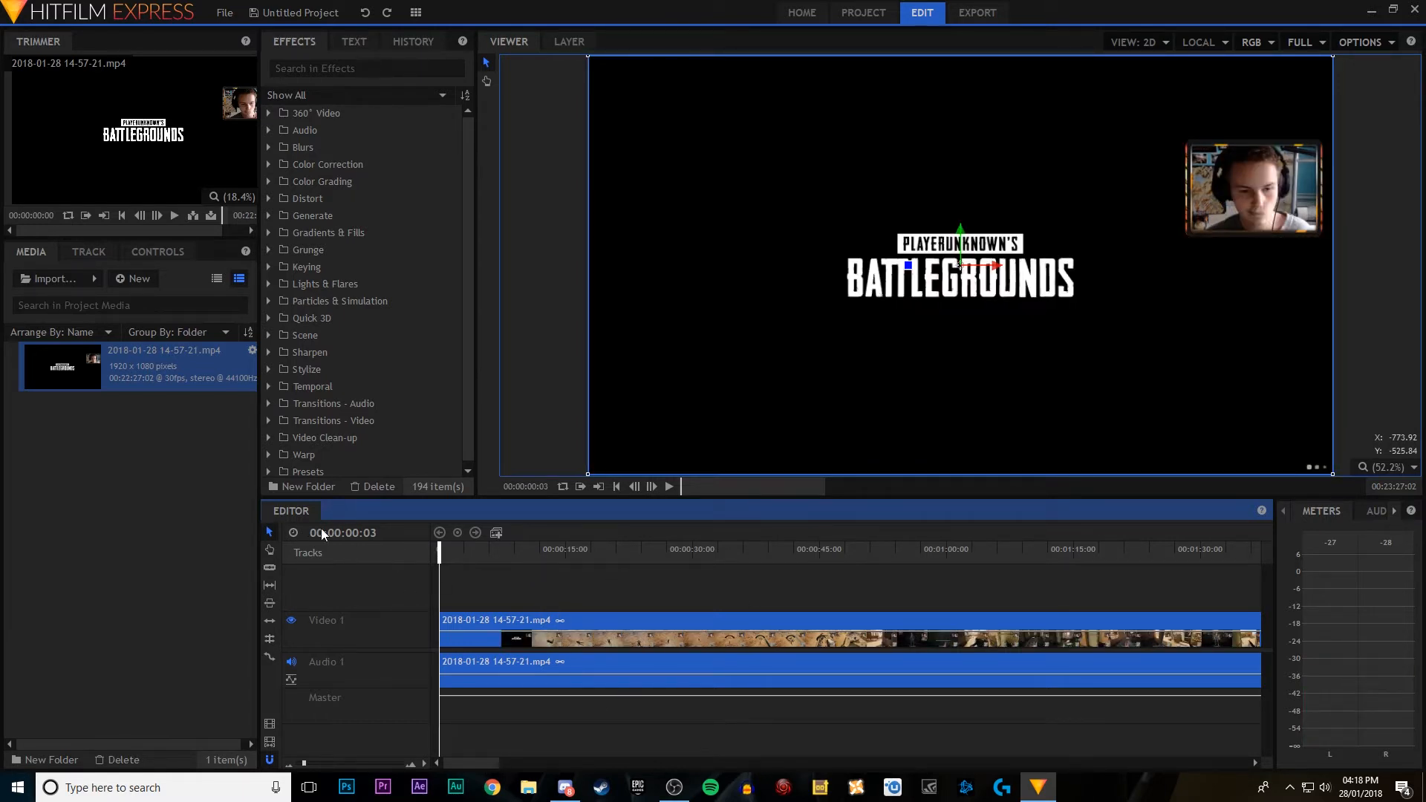
Step: Try alternating between the Slice tool and the Selection tool
click(271, 568)
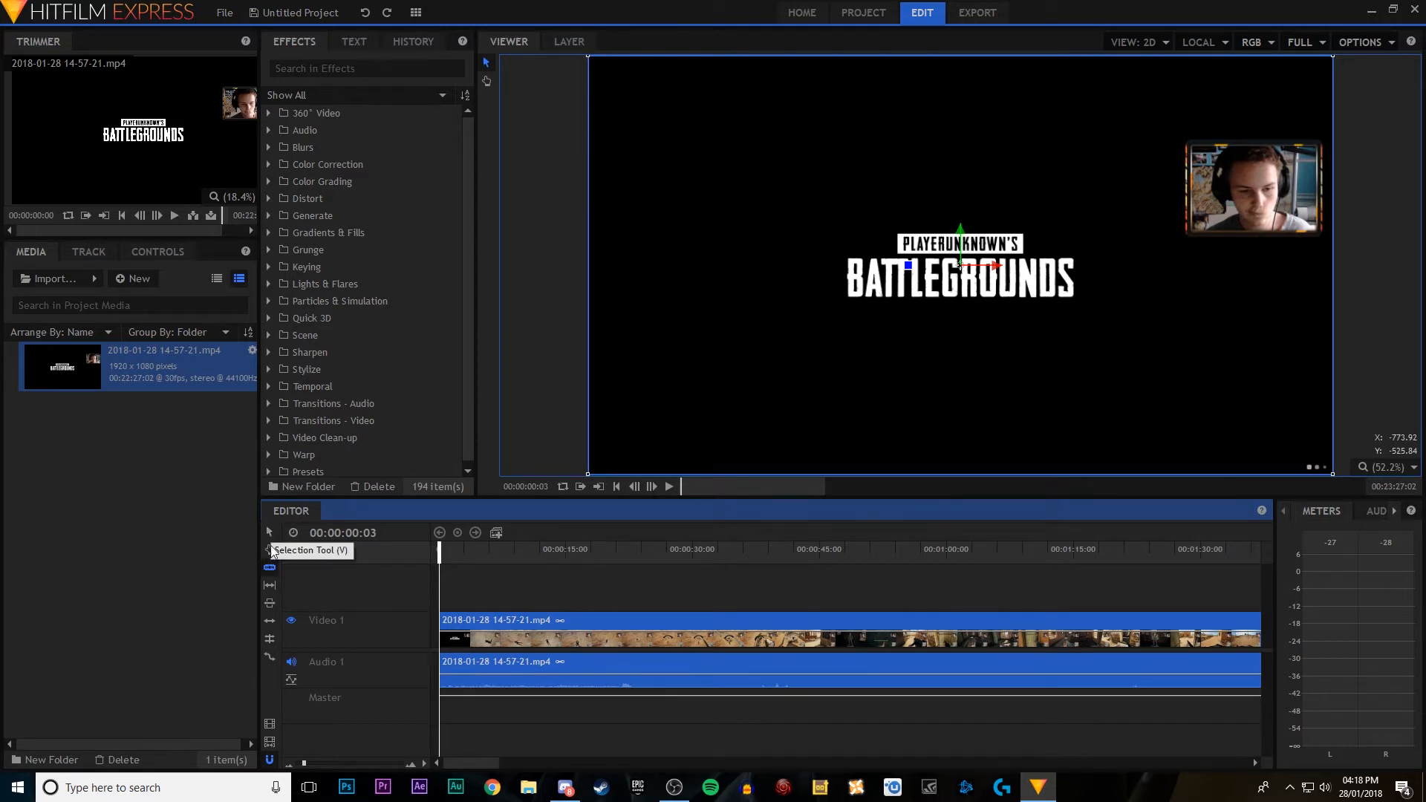
key(v)
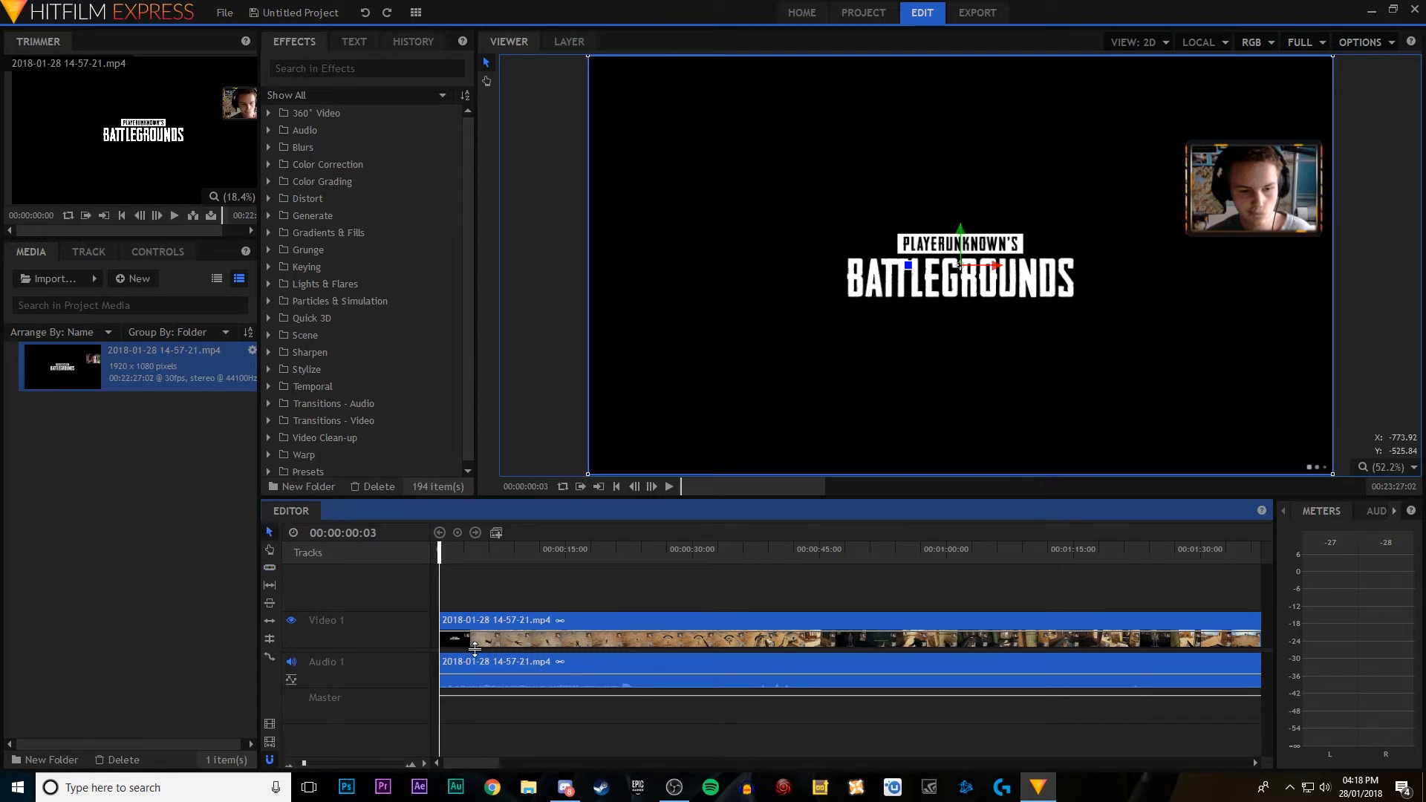
key(c)
key(v)
key(c)
key(v)
key(v)
Step: Slice the gameplay clip on the timeline at about 18 seconds and about 29 seconds
key(c)
click(591, 621)
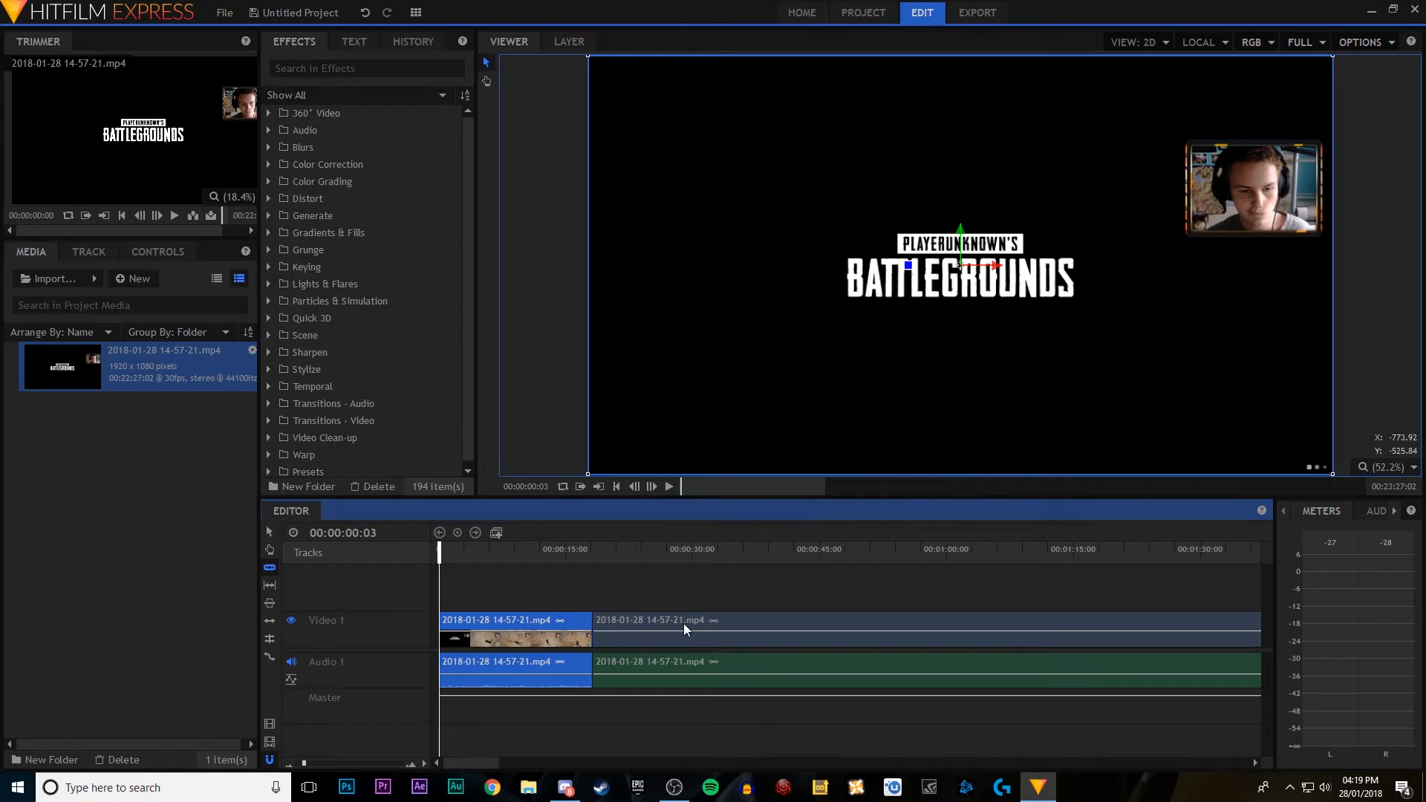
click(689, 624)
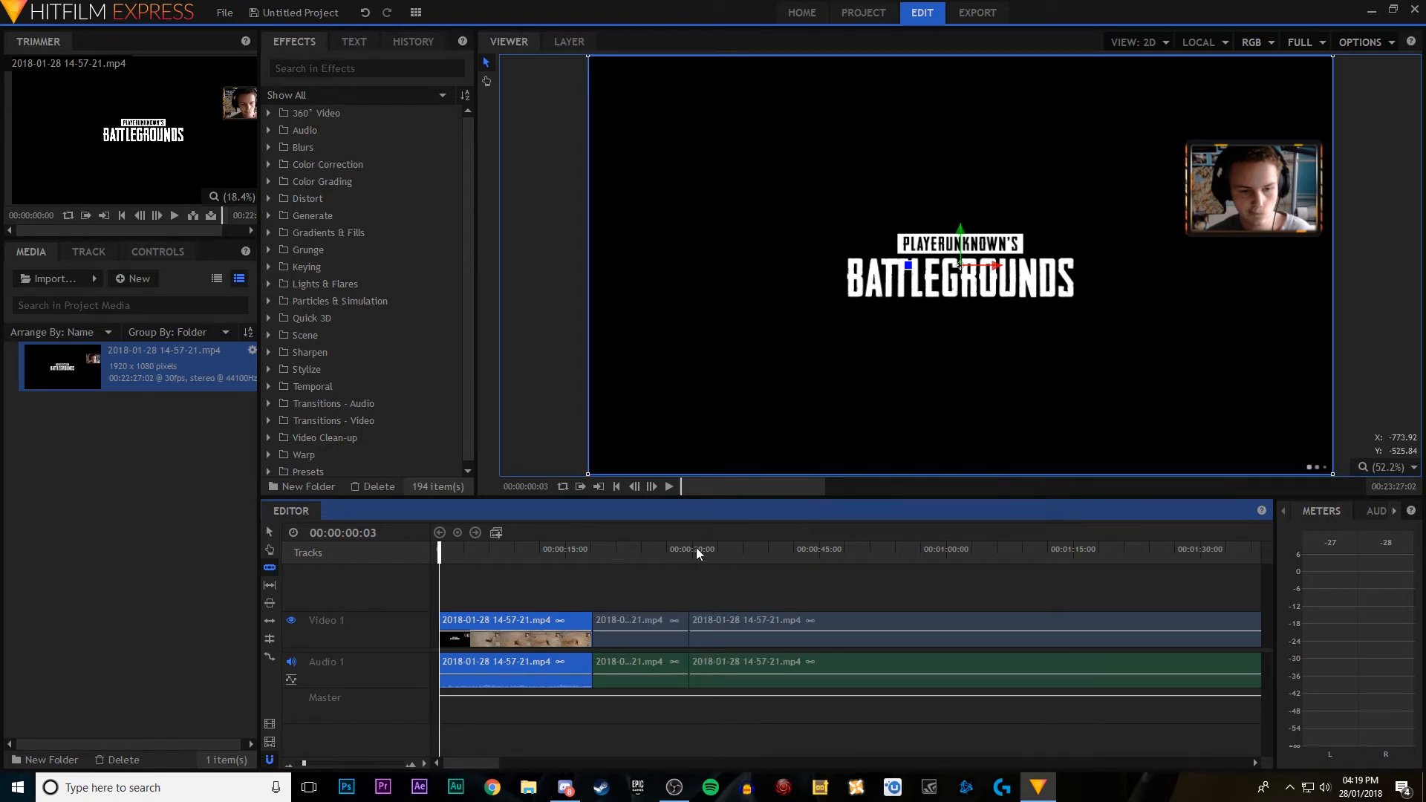
Step: Undo the two slices and slice the gameplay clip at 00:00:11:25 instead
key(ctrl+z)
key(ctrl+z)
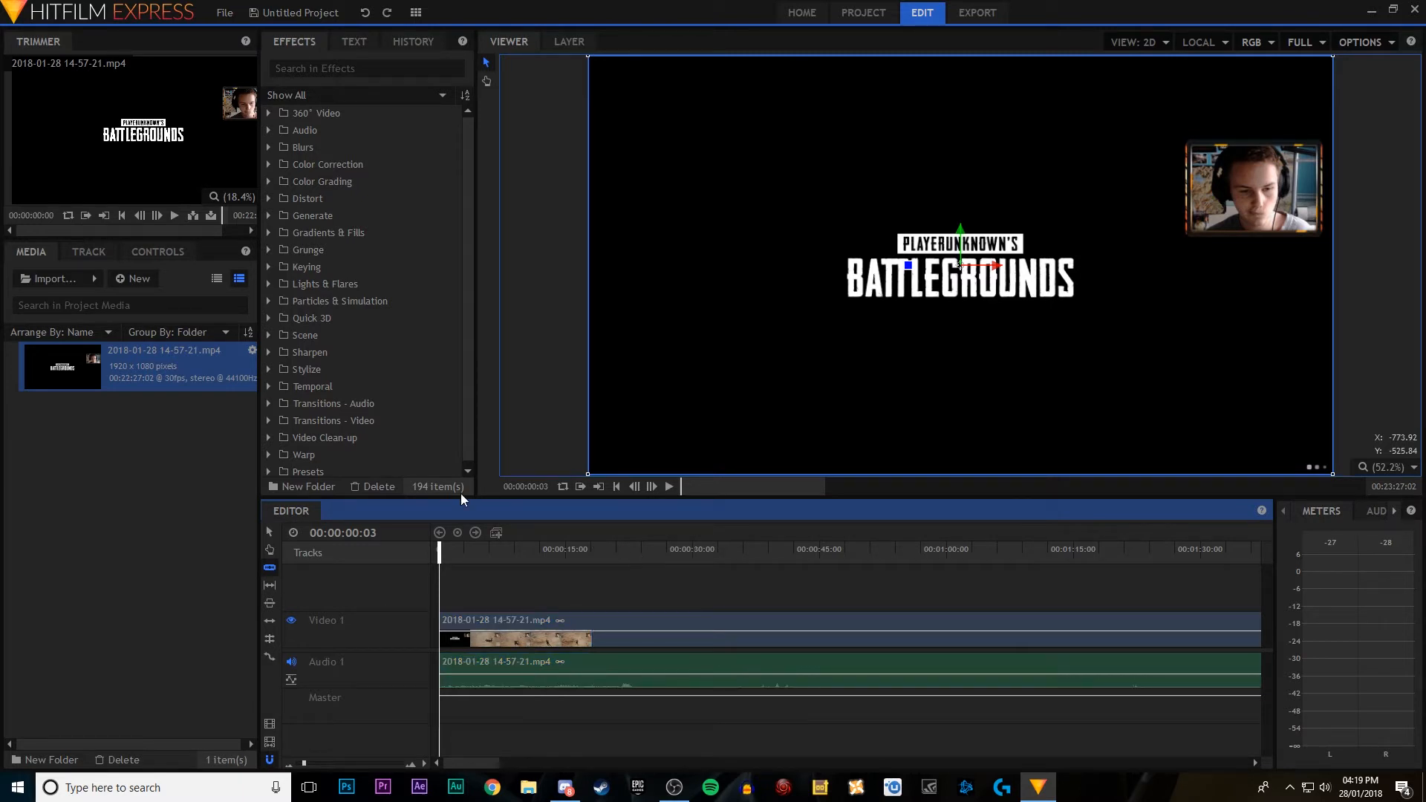
click(669, 488)
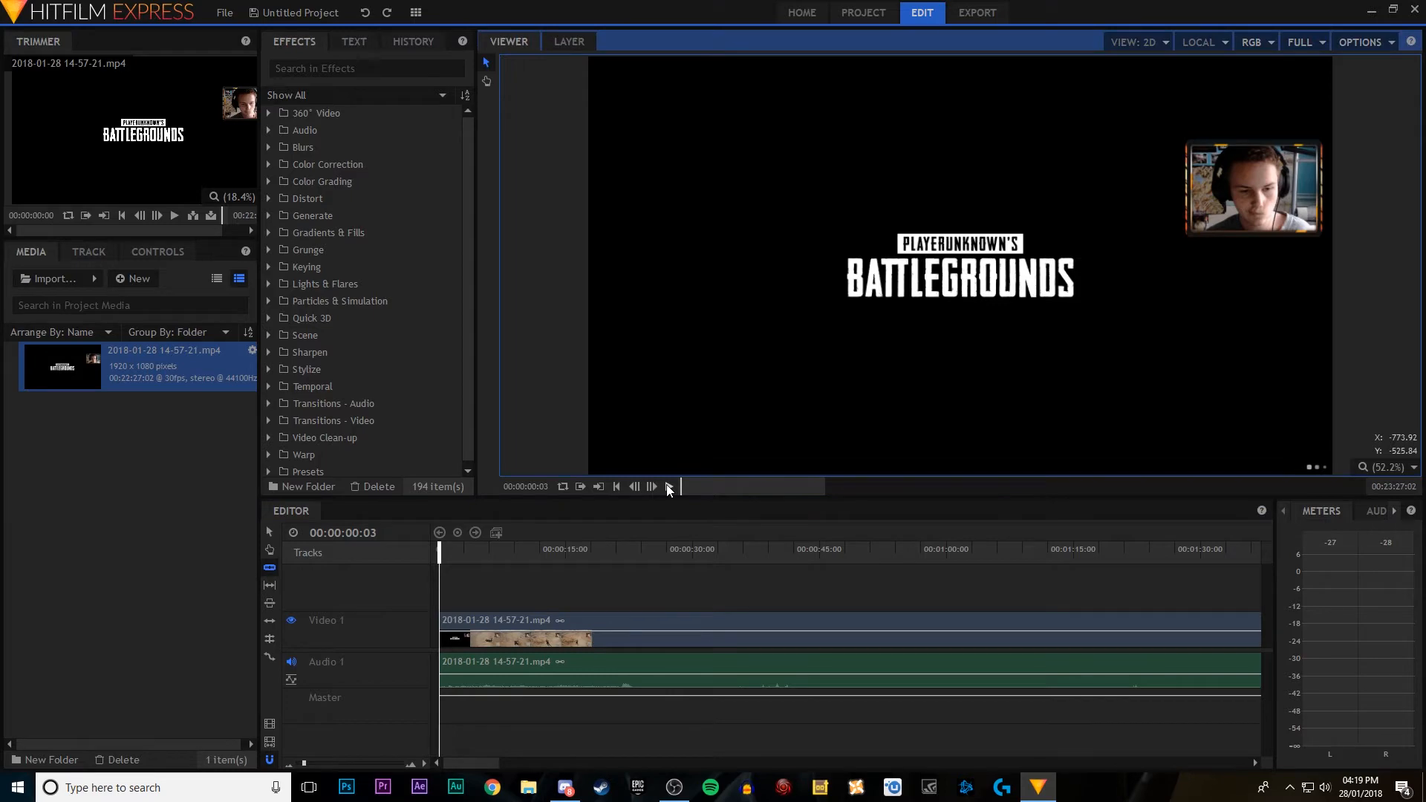
click(669, 487)
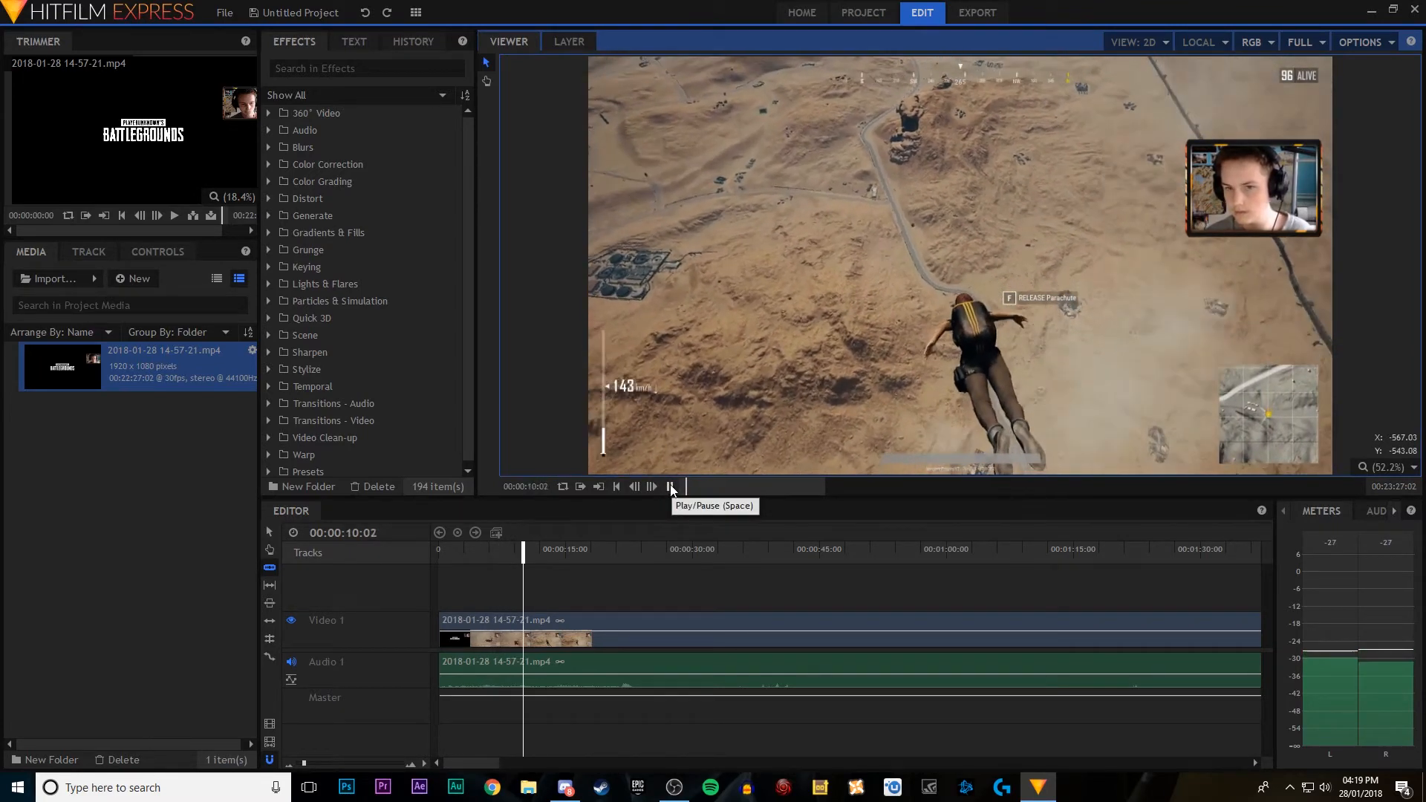
click(671, 487)
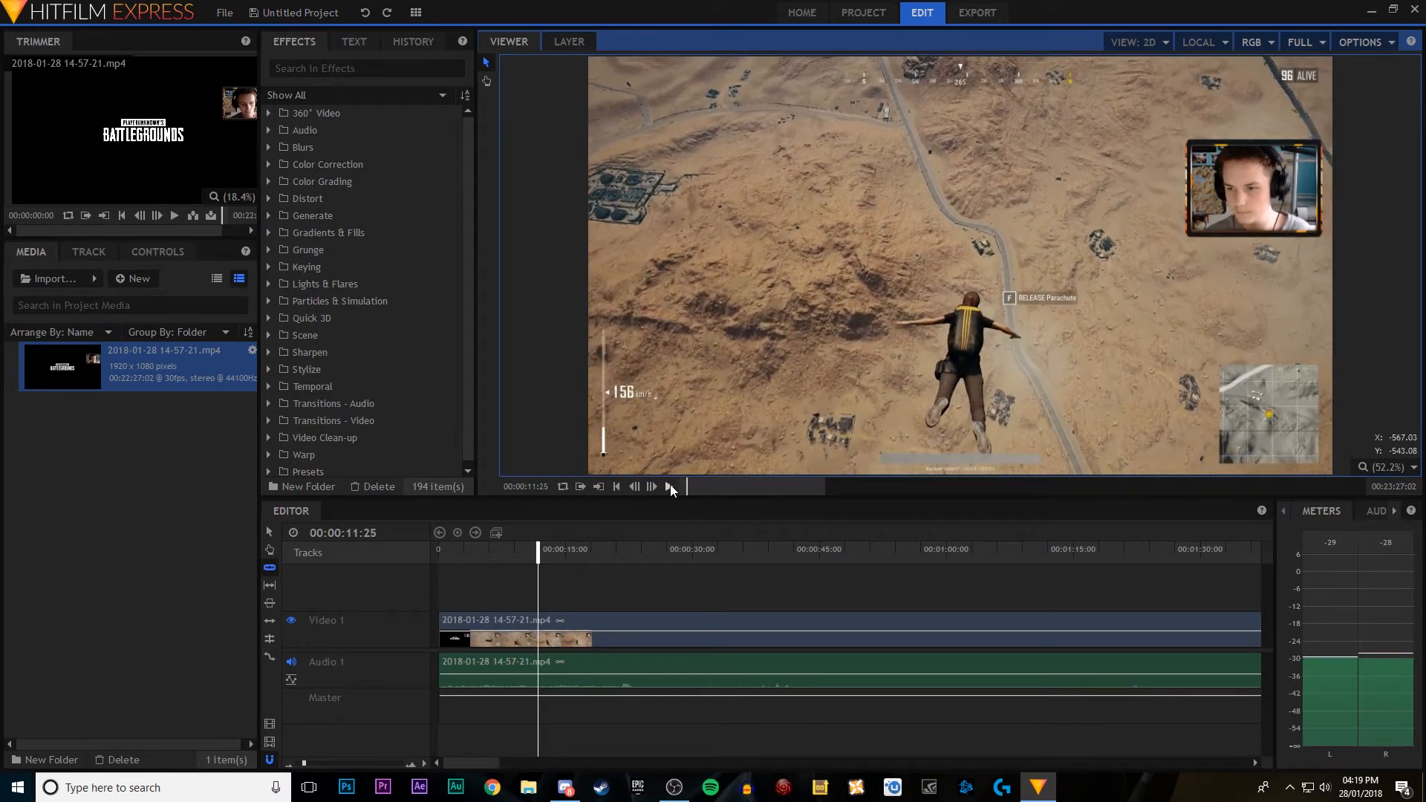
click(537, 617)
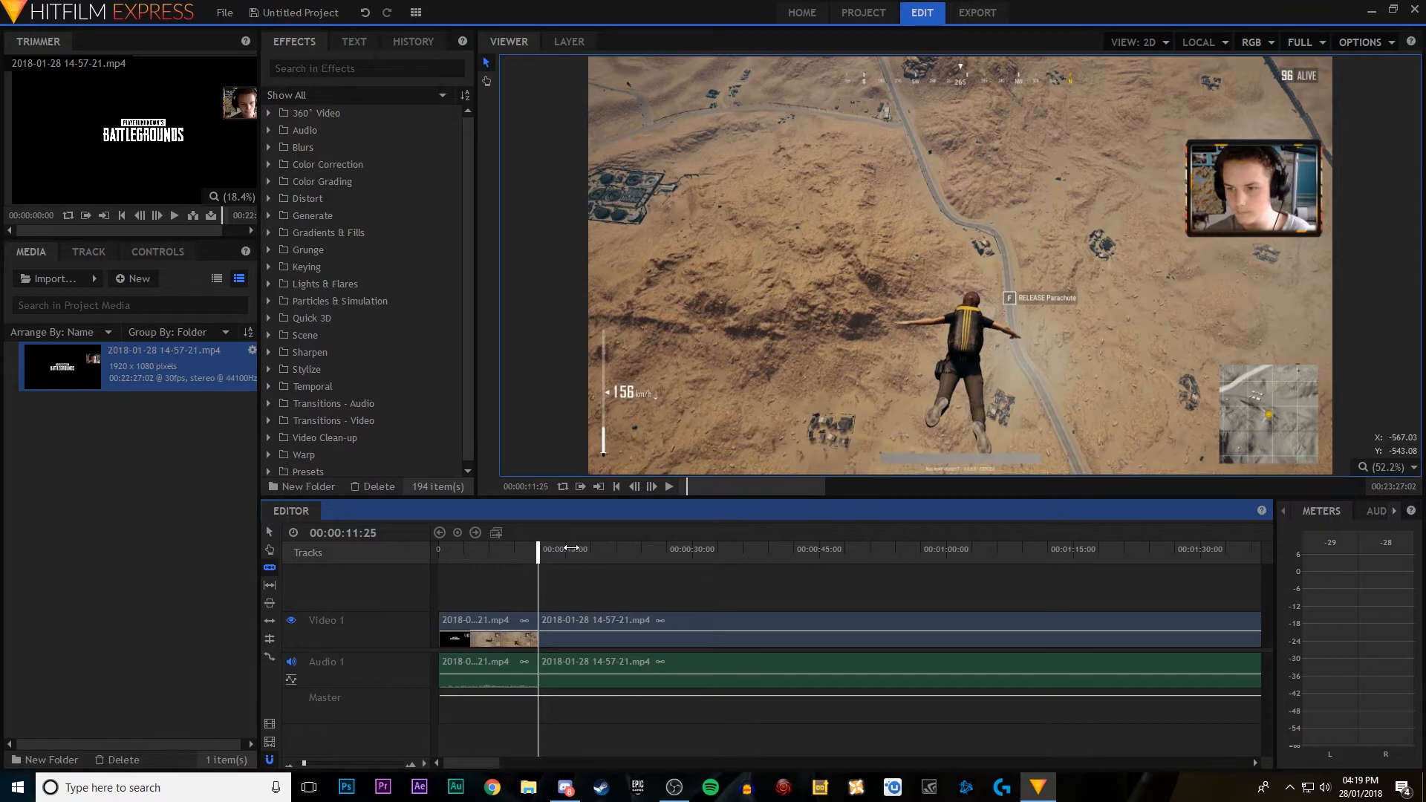
Step: Slice the gameplay clip again at 00:00:18:07 and play briefly past the cut
drag(580, 549, 593, 553)
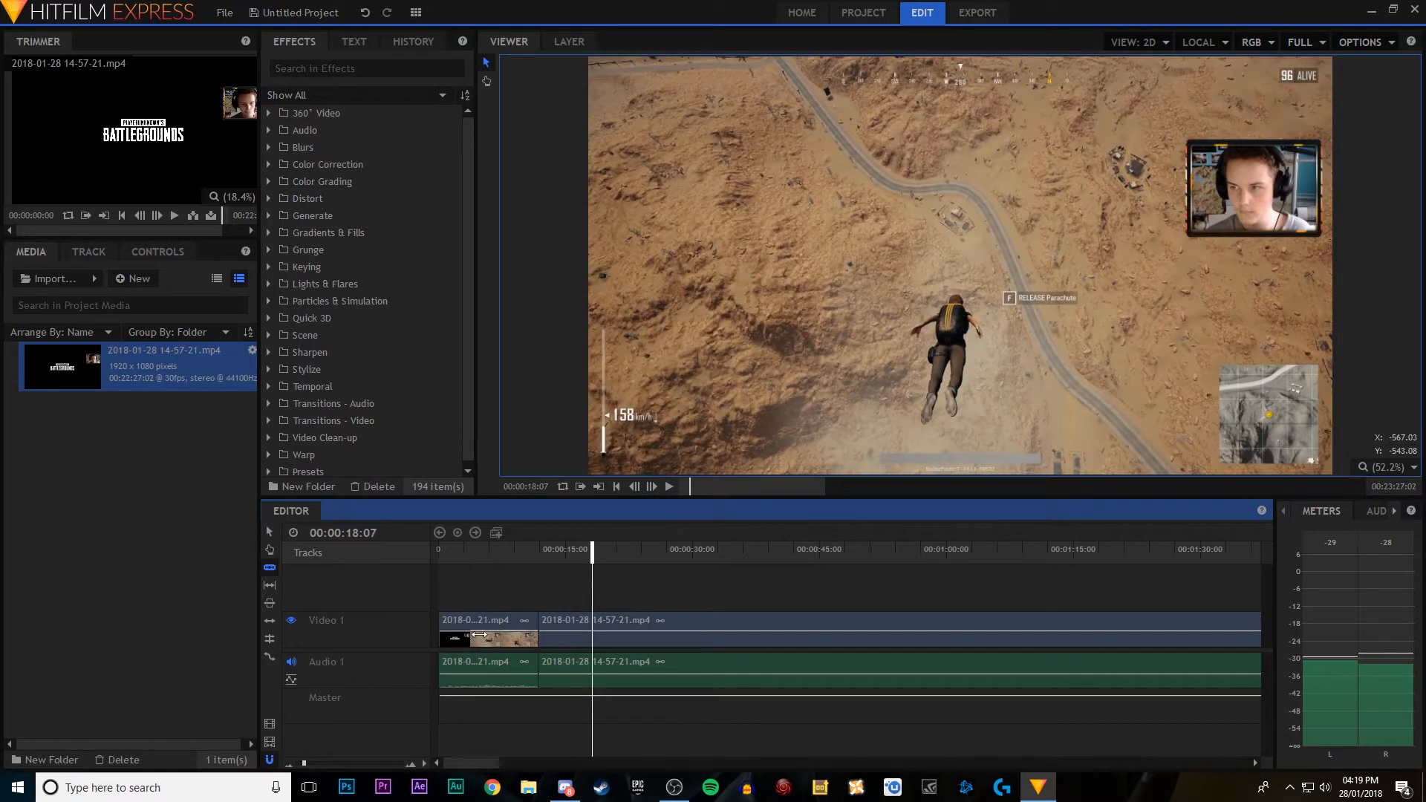
click(594, 621)
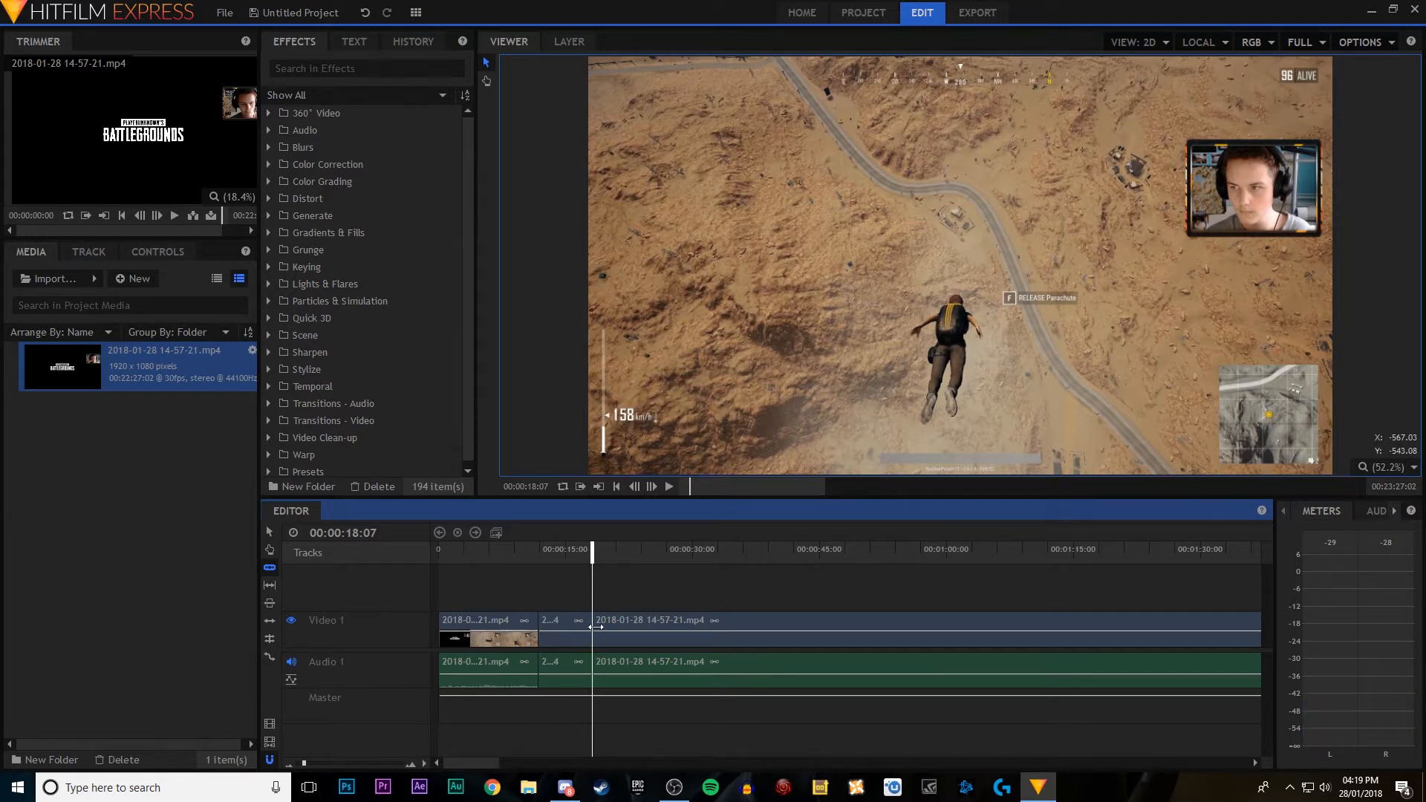
drag(592, 630, 611, 635)
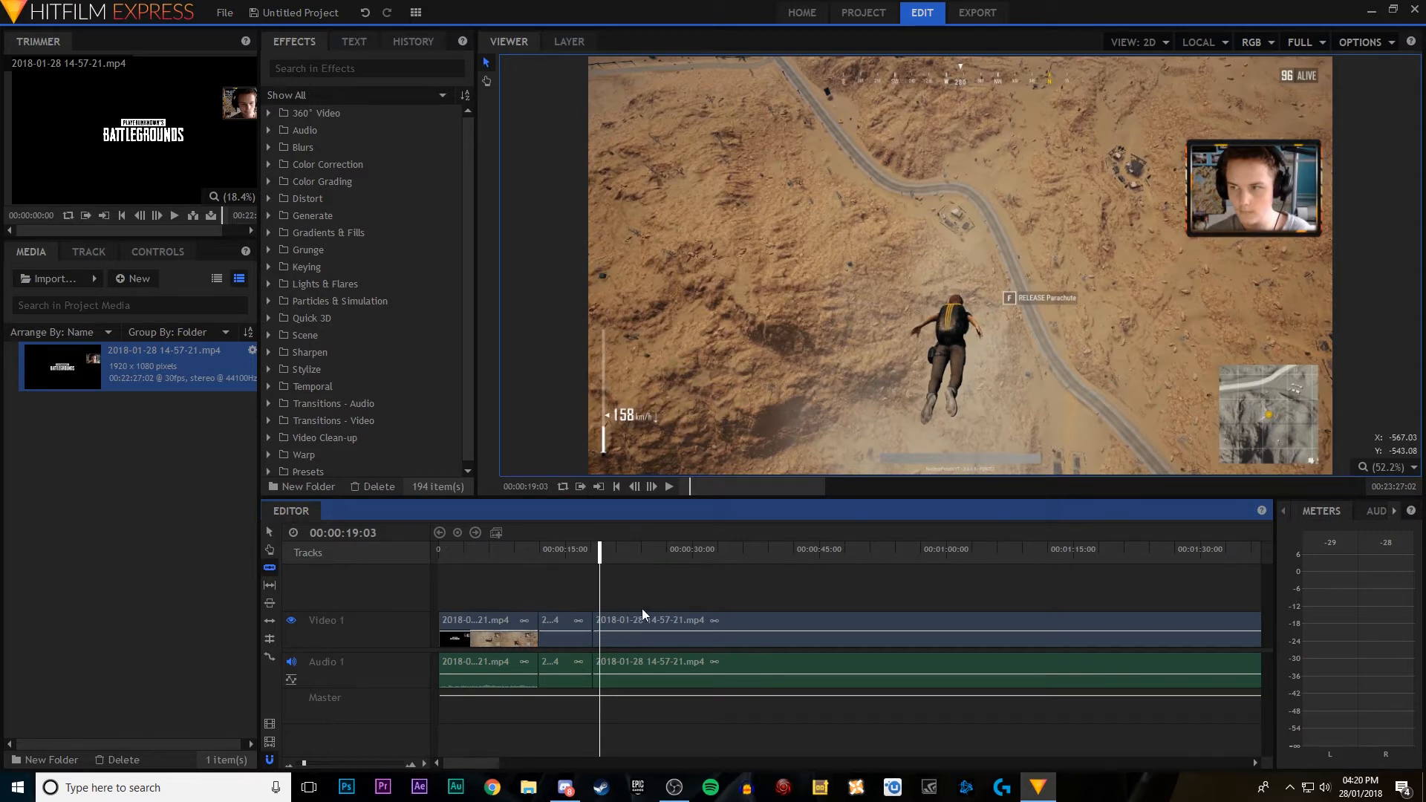
key(space)
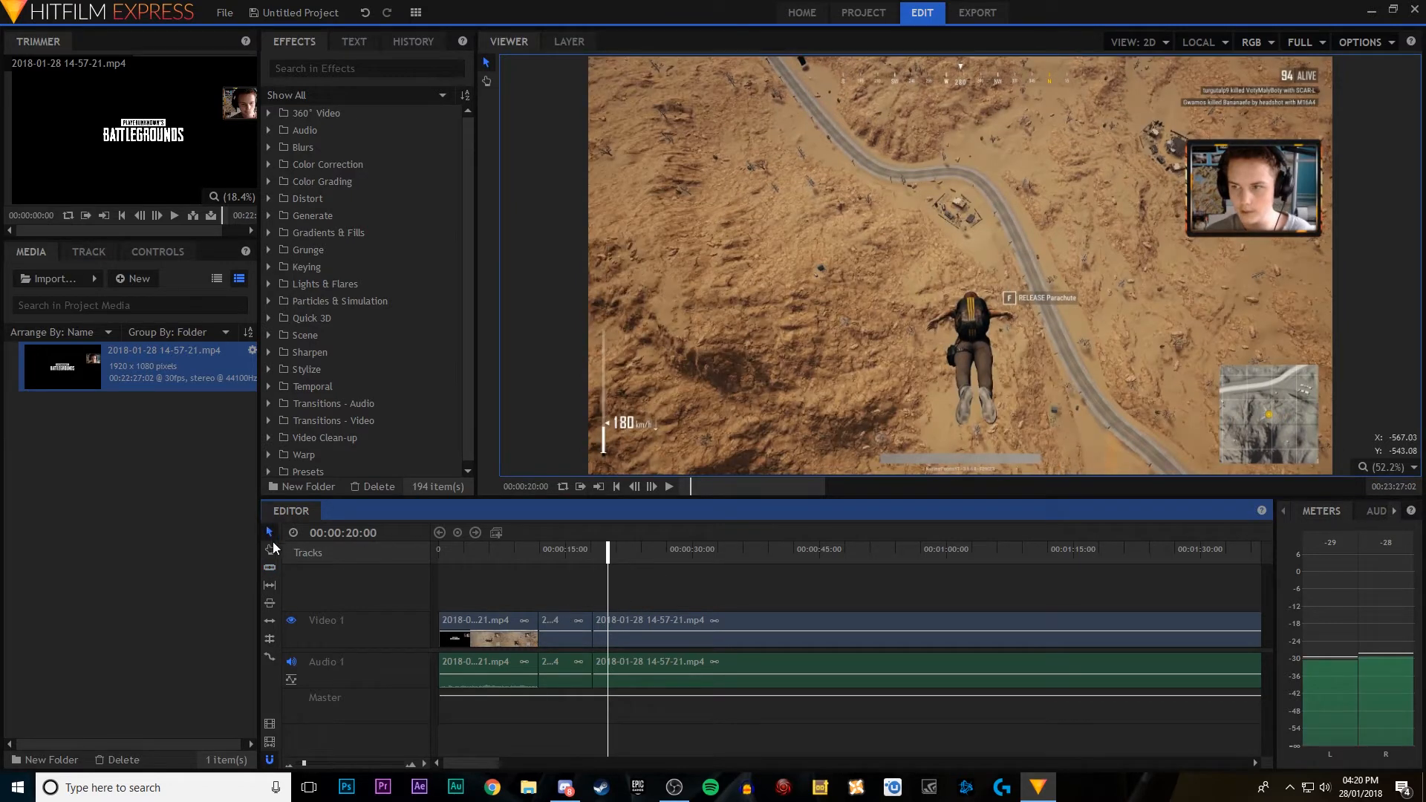
Step: Delete the short middle section between the two cuts with the Selection tool
click(554, 622)
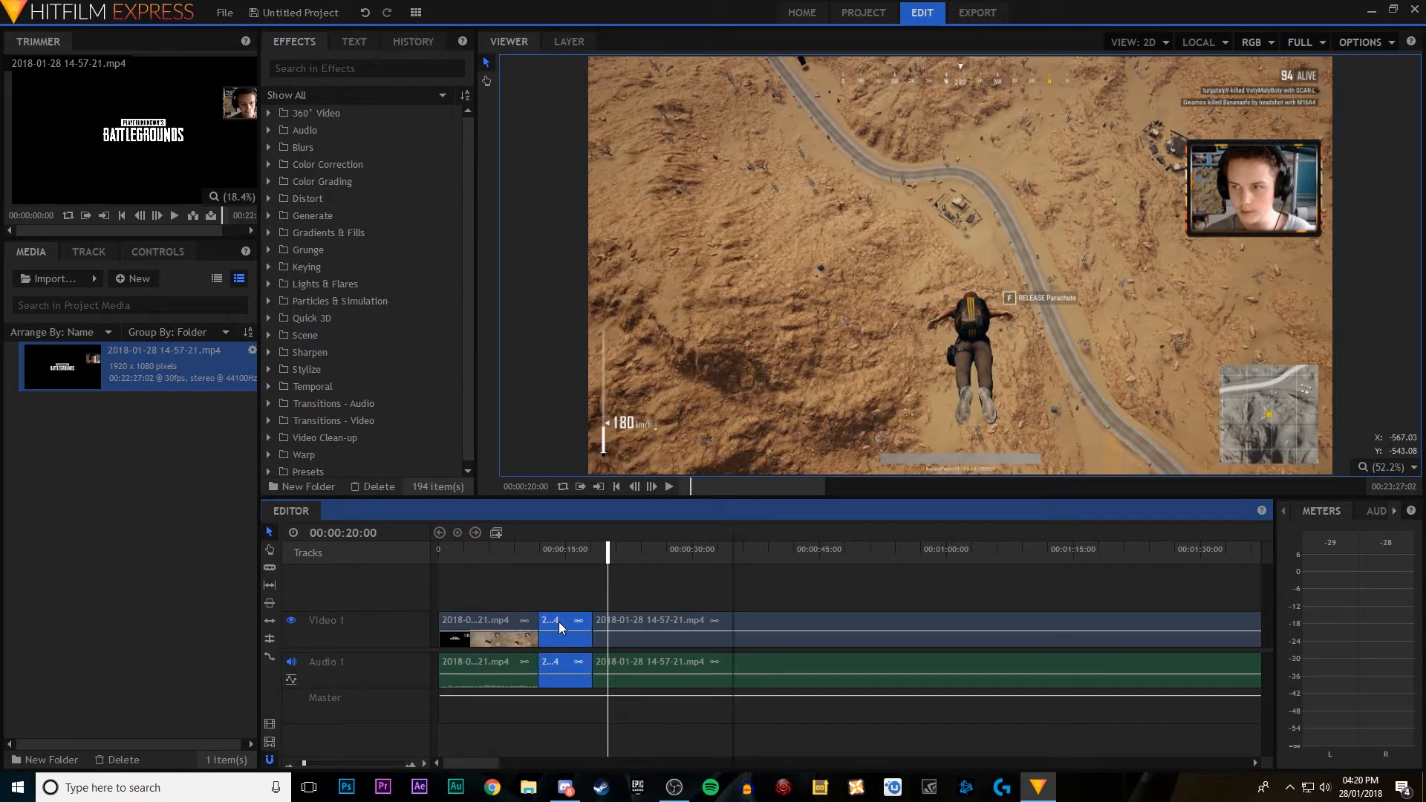
right_click(558, 621)
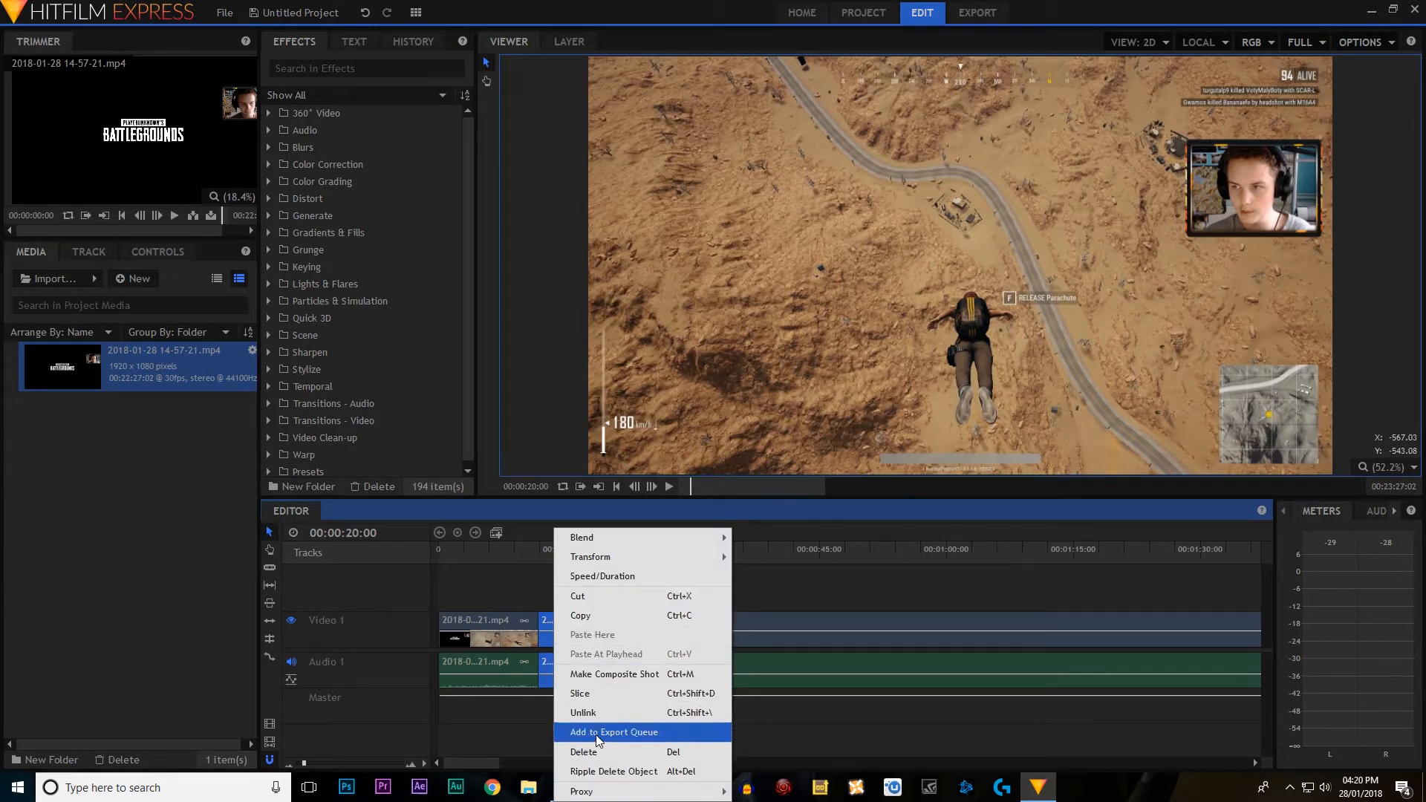
click(544, 596)
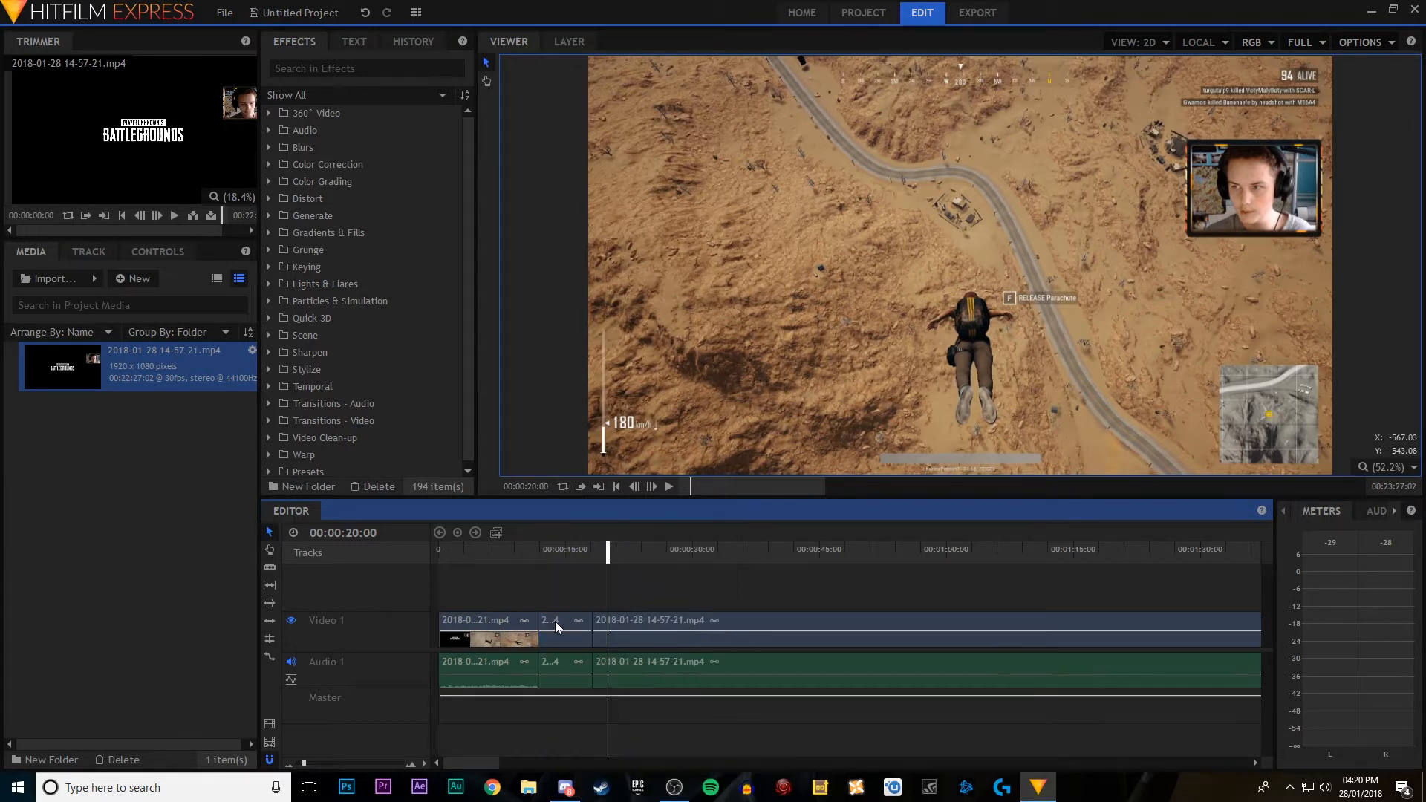
click(554, 627)
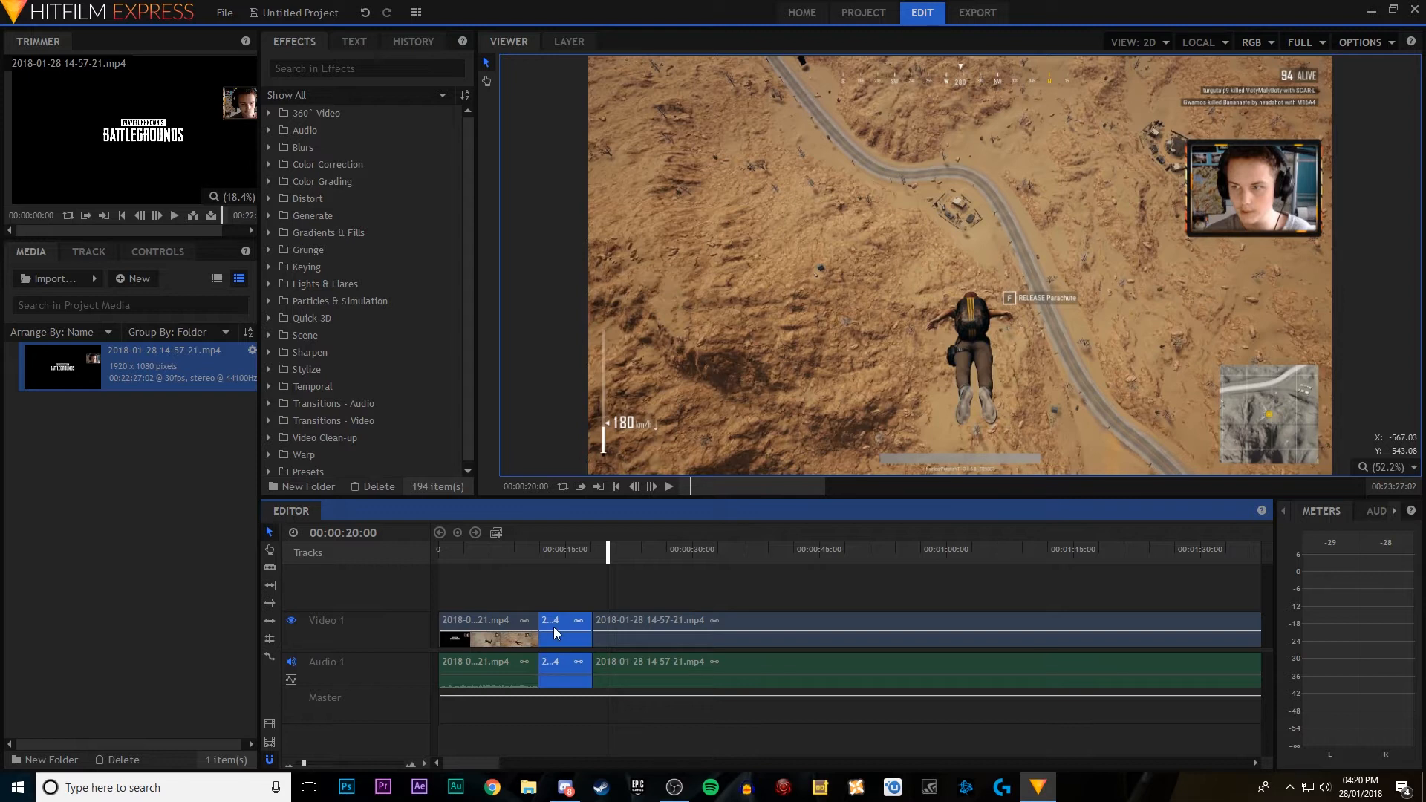
key(Delete)
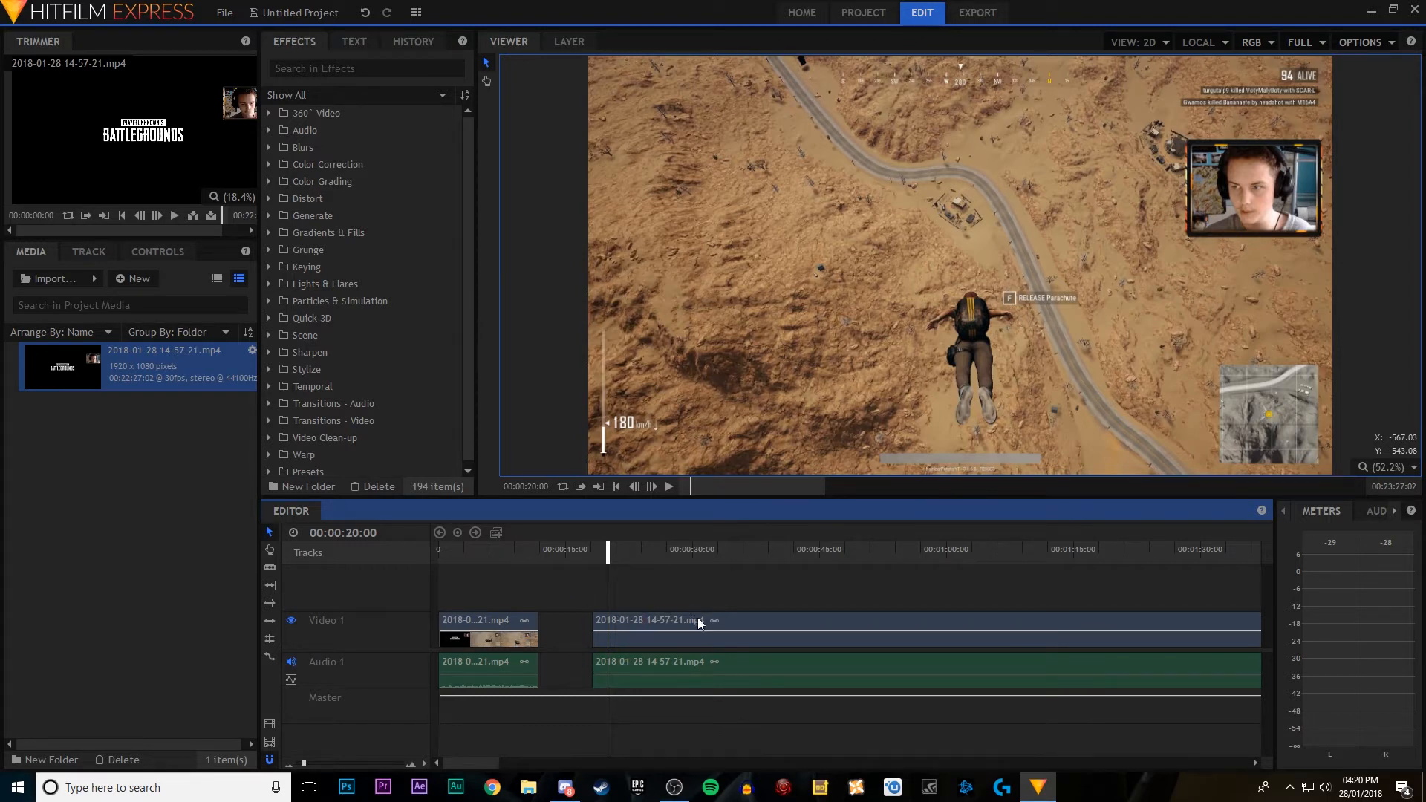
Step: Try moving the second clip against the first and away again, and close the gap between them with Ripple Delete Gap
drag(701, 624, 658, 628)
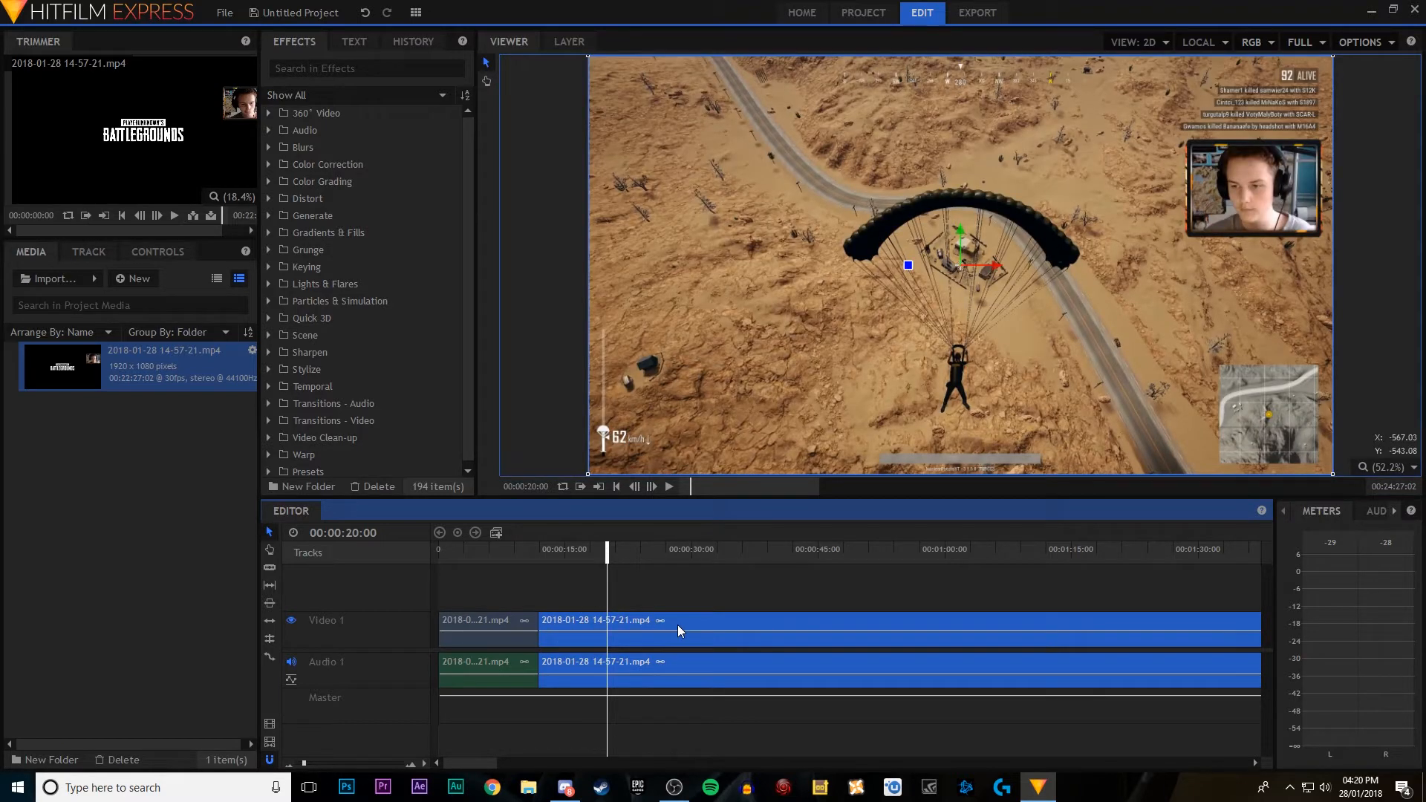
drag(677, 630, 560, 631)
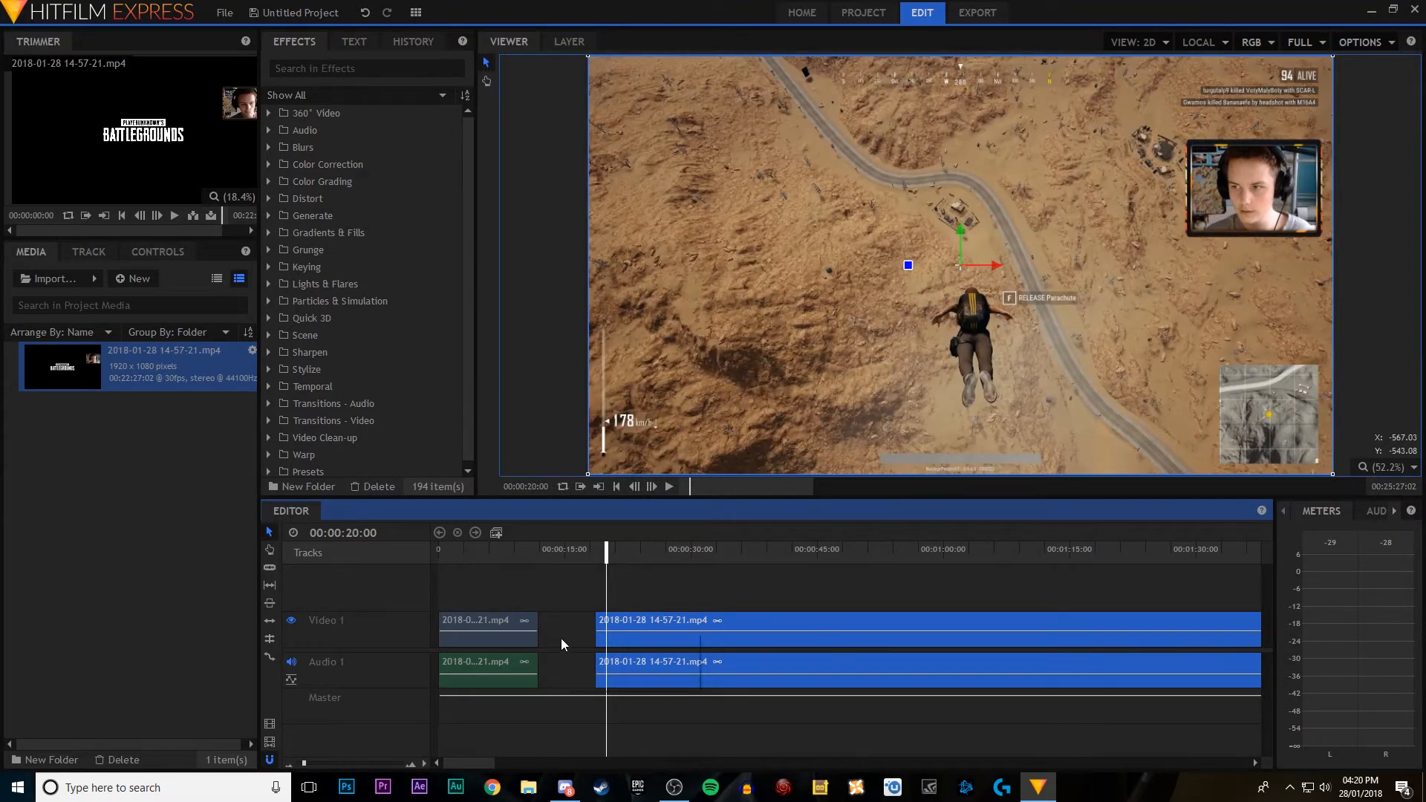
click(563, 636)
right_click(562, 636)
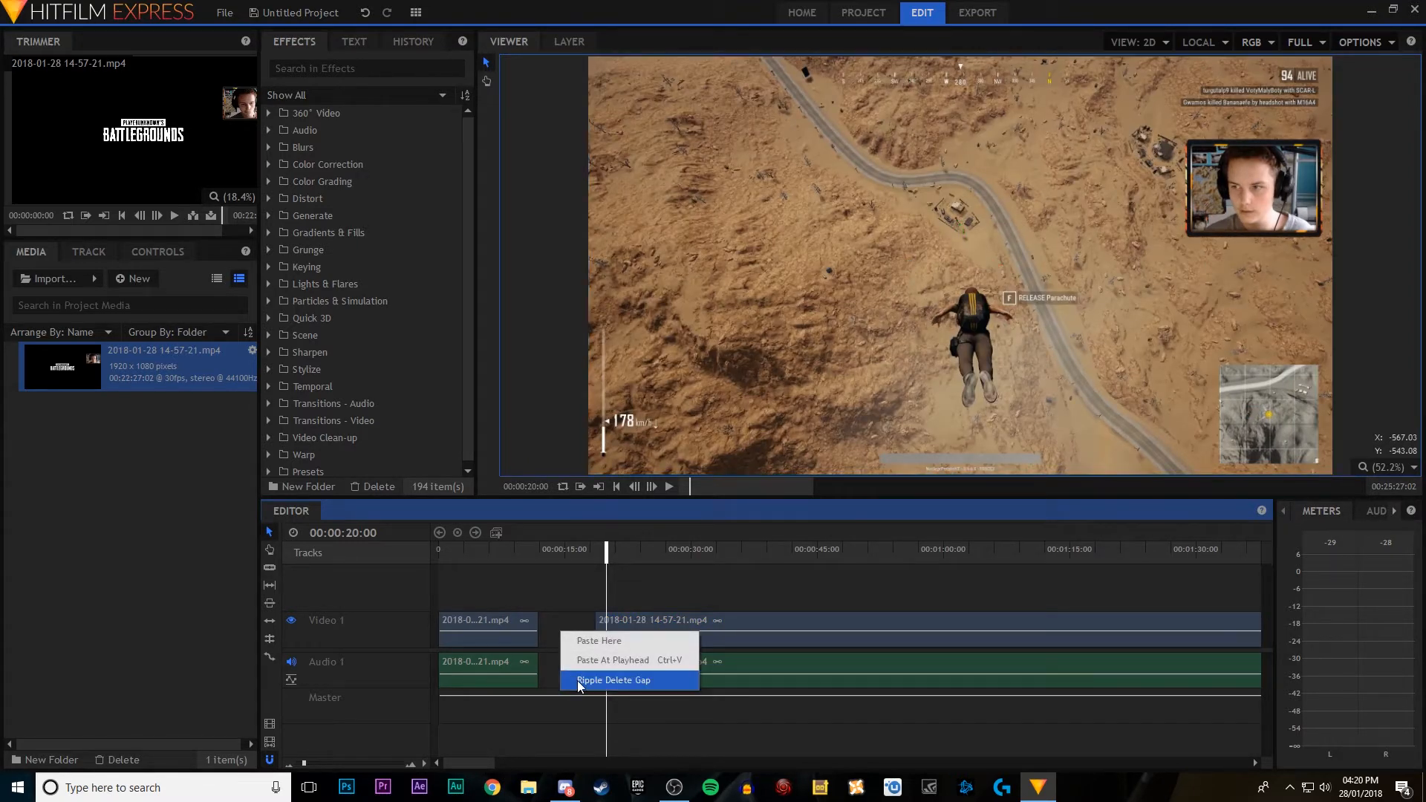
click(621, 680)
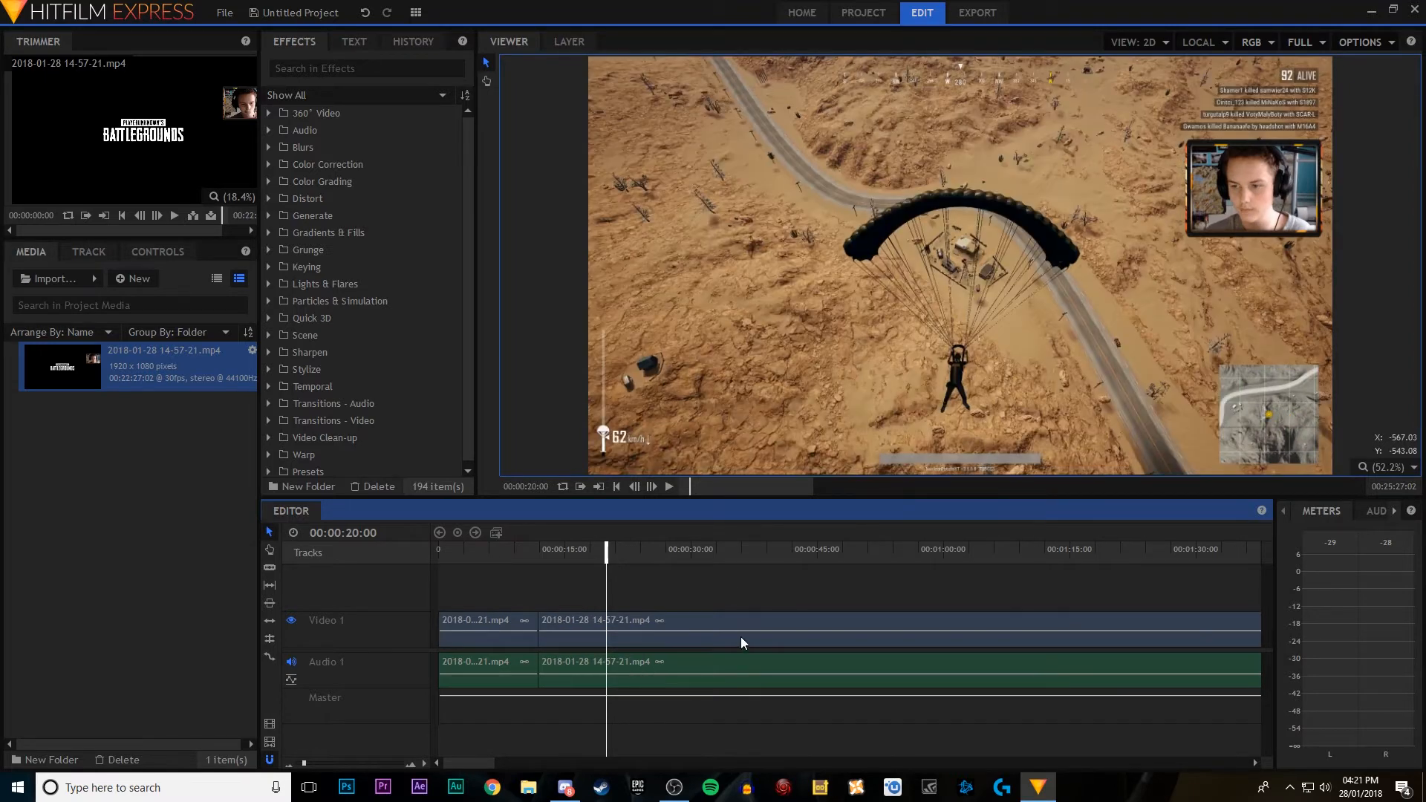
Step: Play the timeline from before the cut to about 13 seconds to check the joined sections
drag(716, 501, 711, 493)
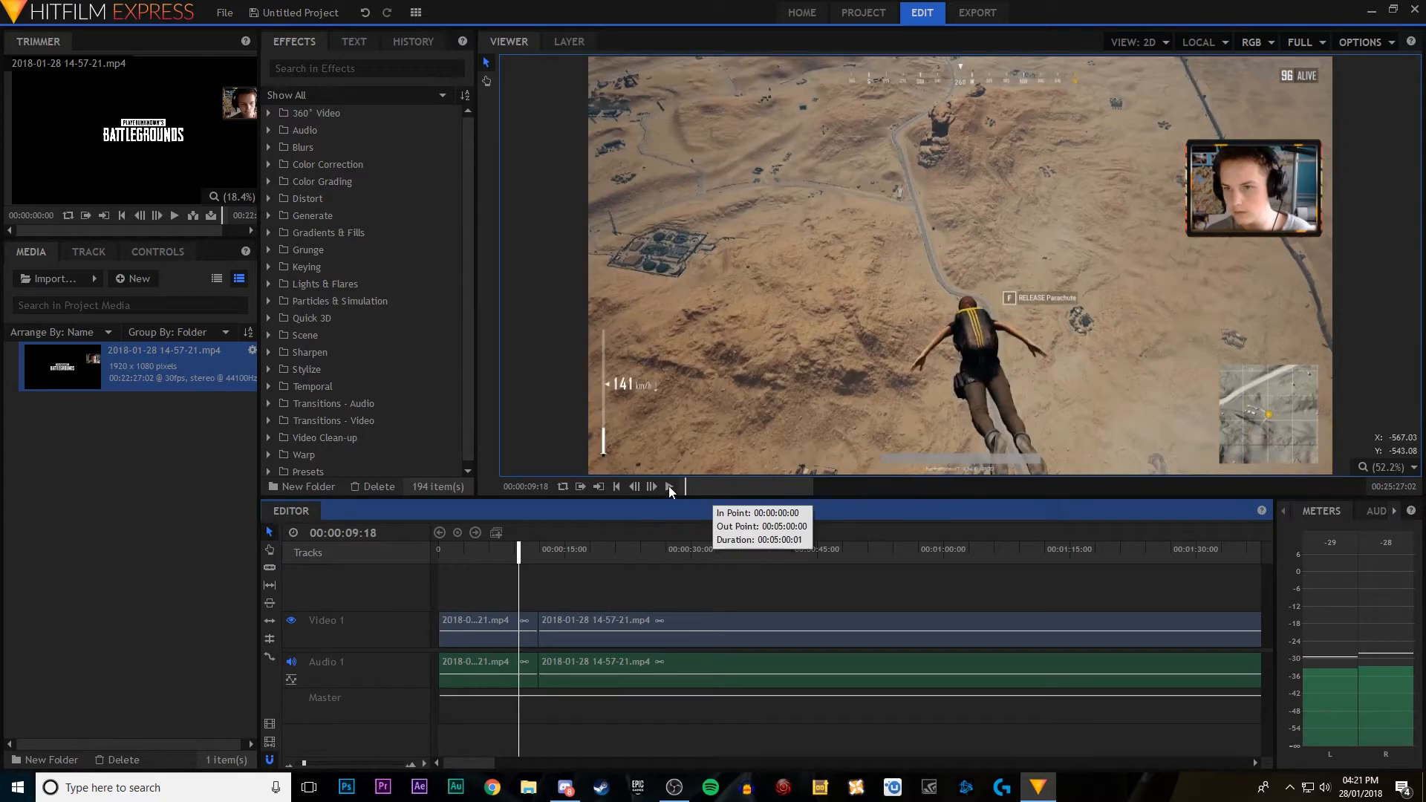
click(669, 486)
click(669, 486)
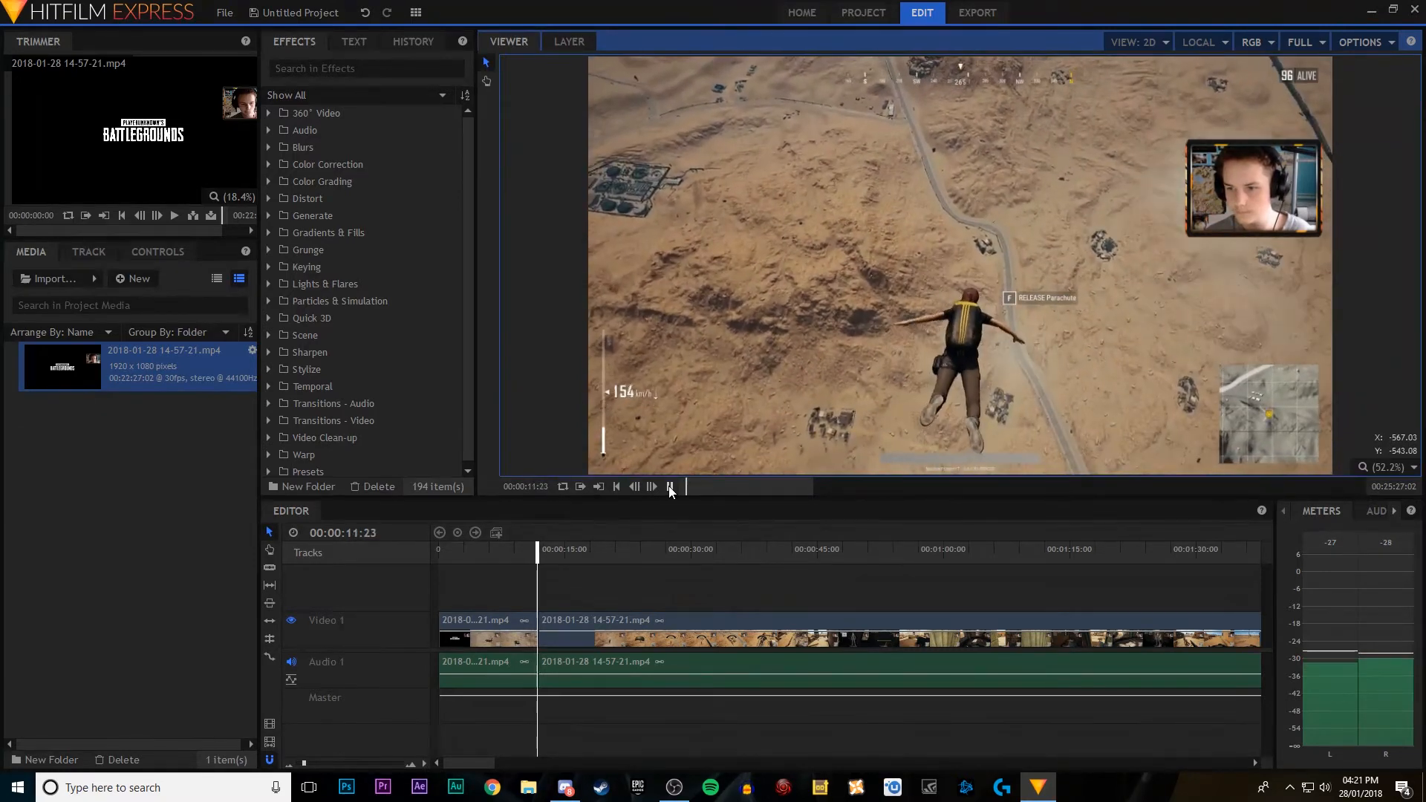
click(668, 486)
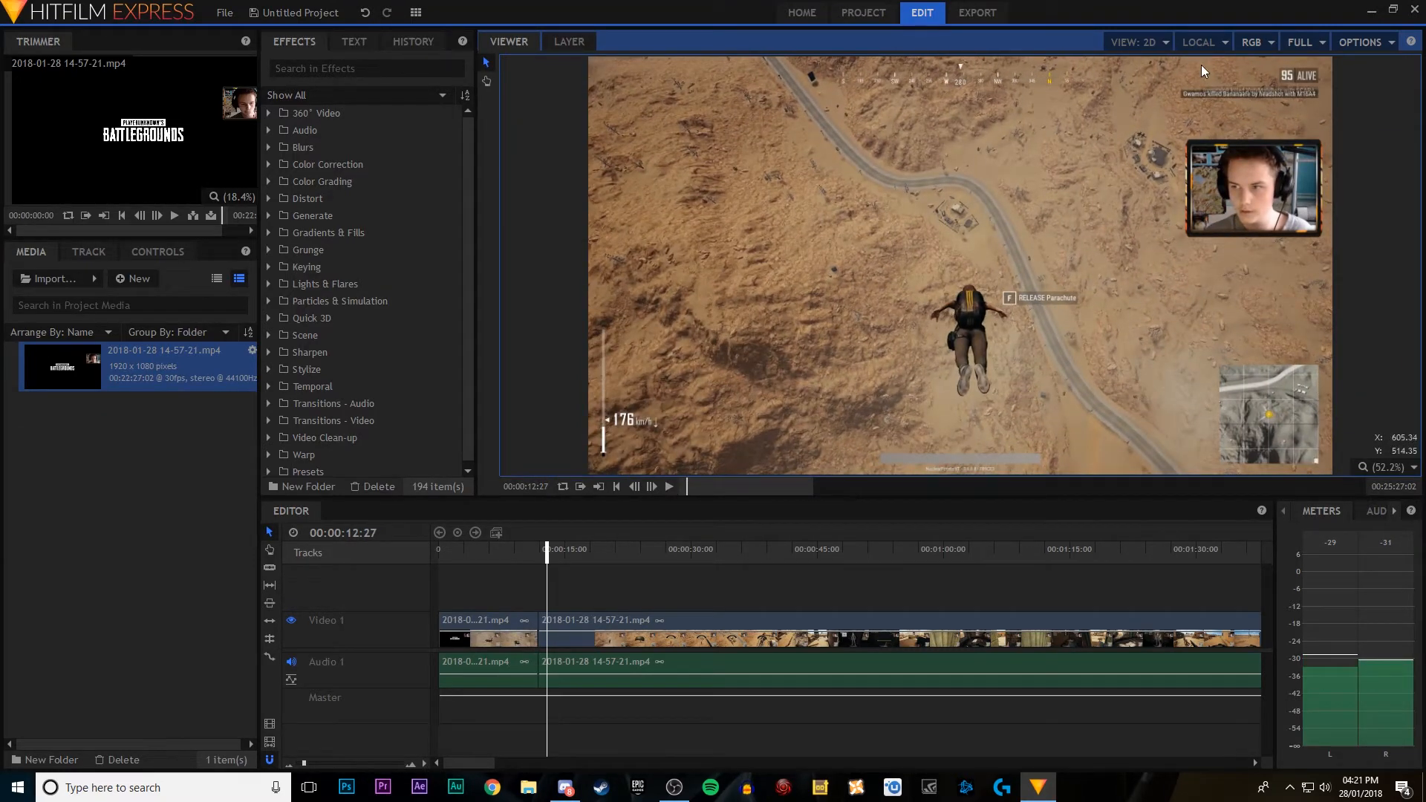
Step: Set the viewer quality to Quarter and move the playhead to 00:00:10:15
click(1300, 42)
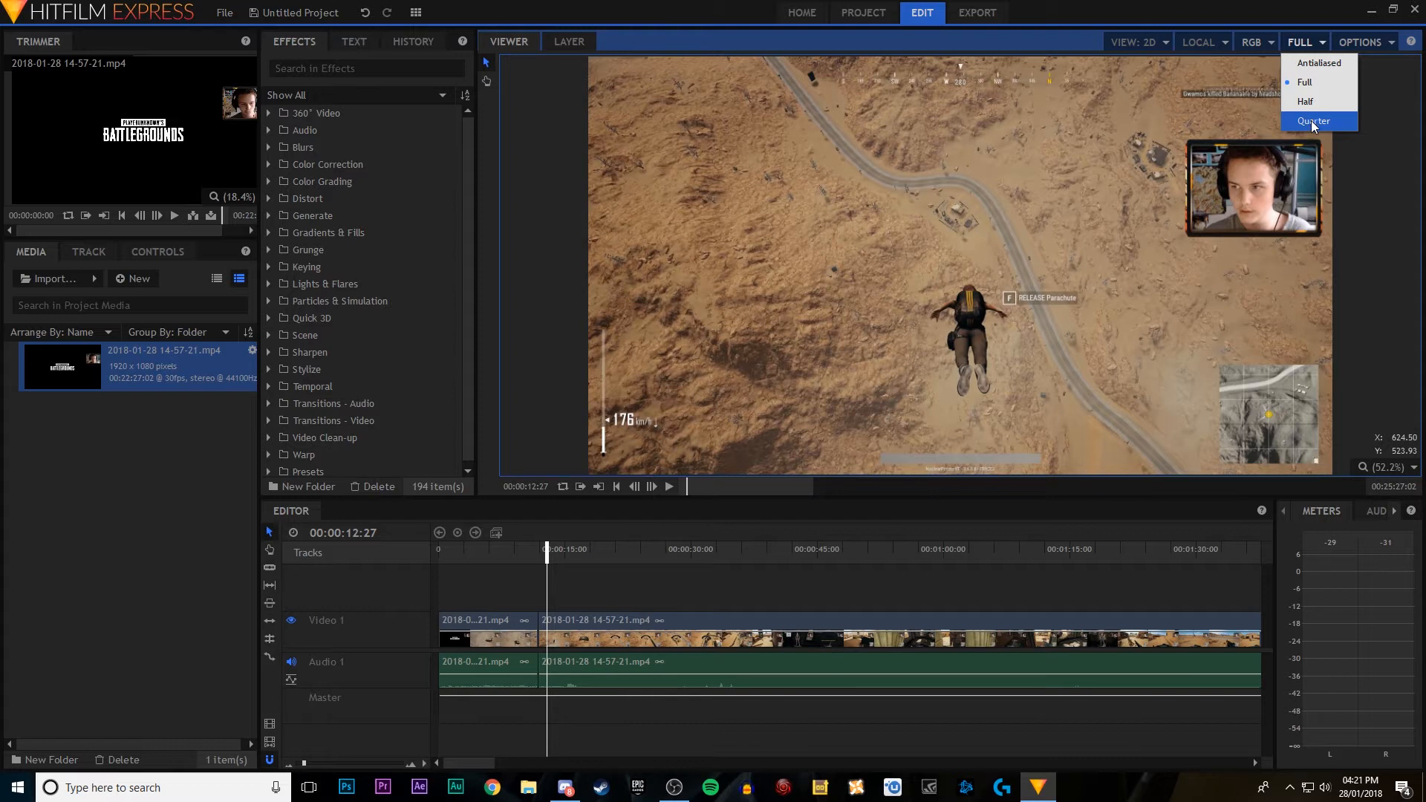
click(1312, 122)
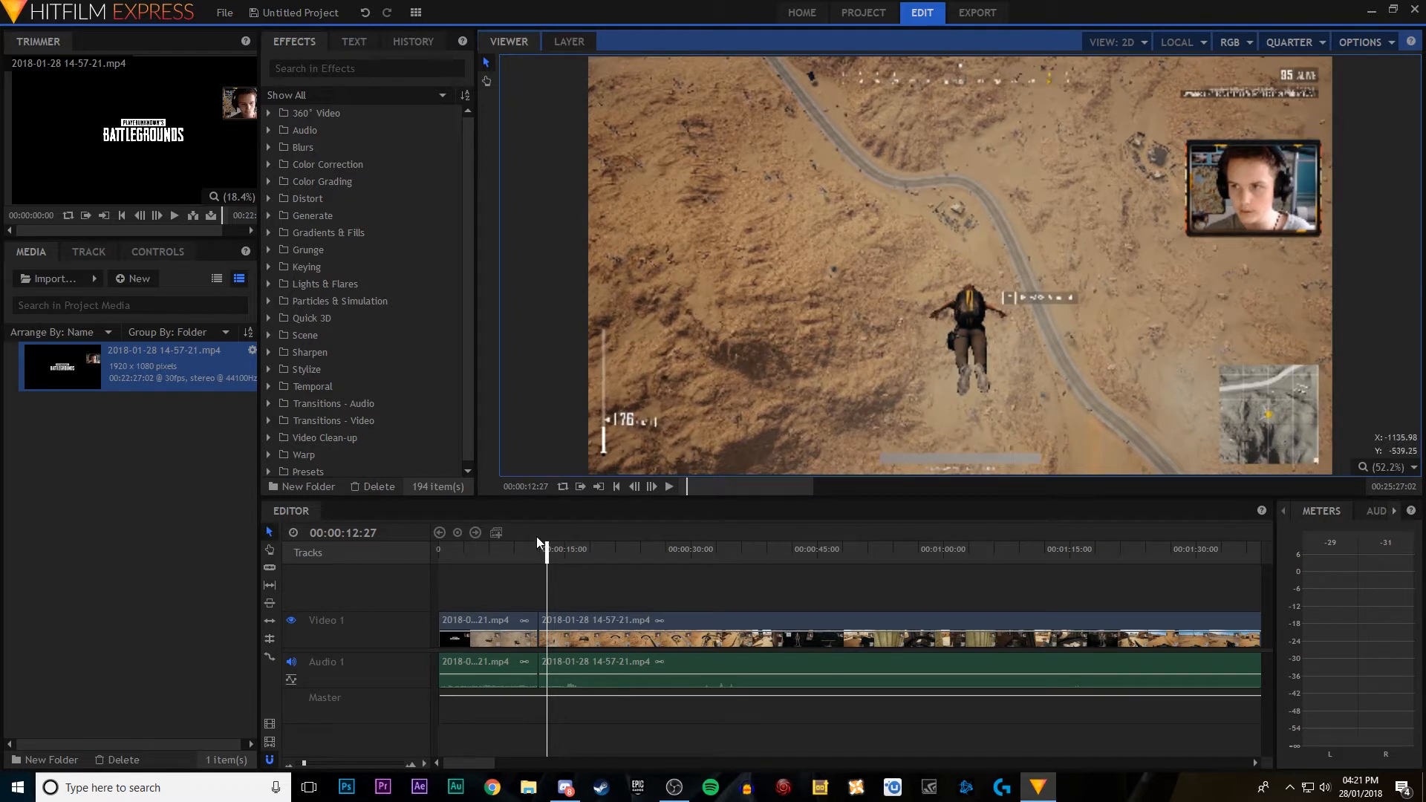
mouse_move(547, 552)
mouse_down()
mouse_move(513, 553)
mouse_move(546, 553)
mouse_up()
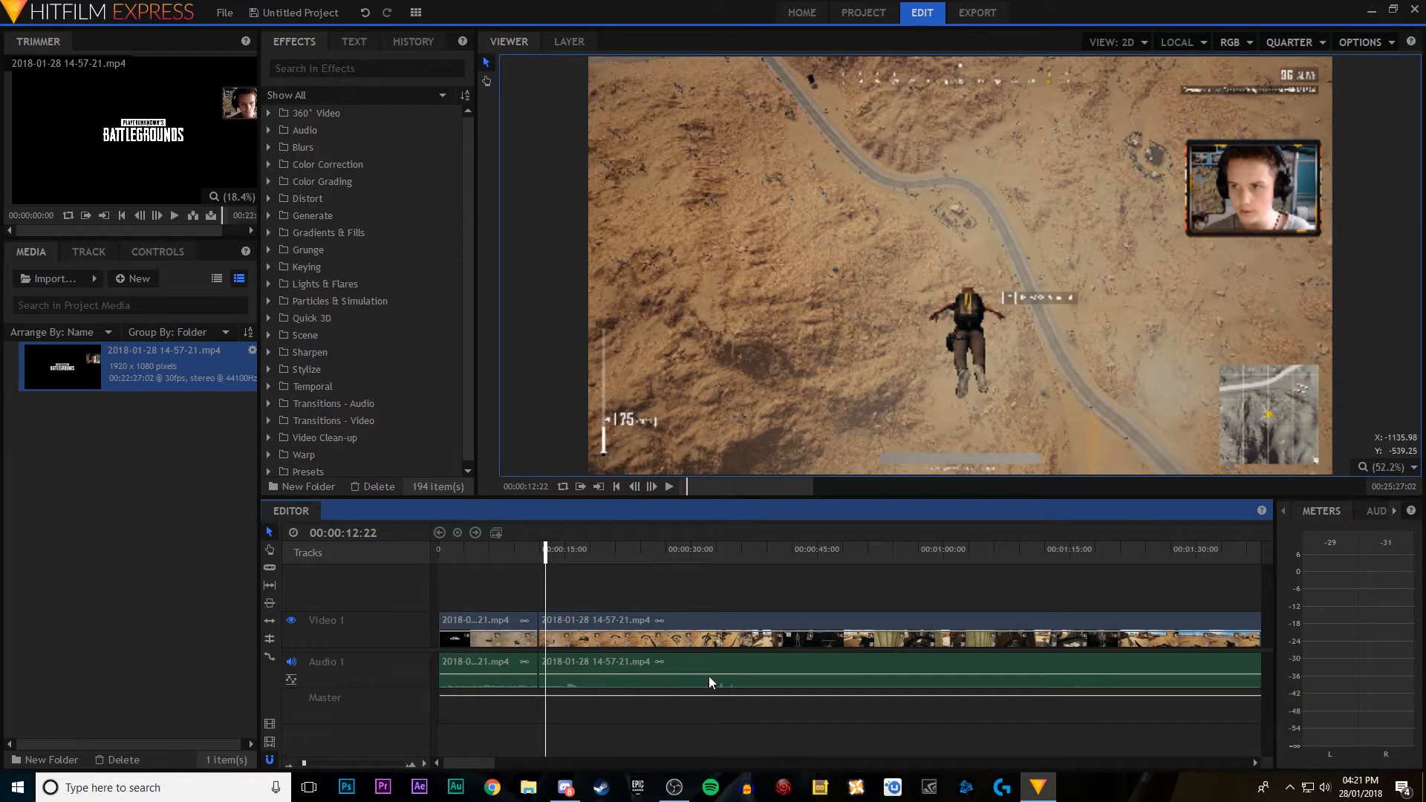
click(528, 552)
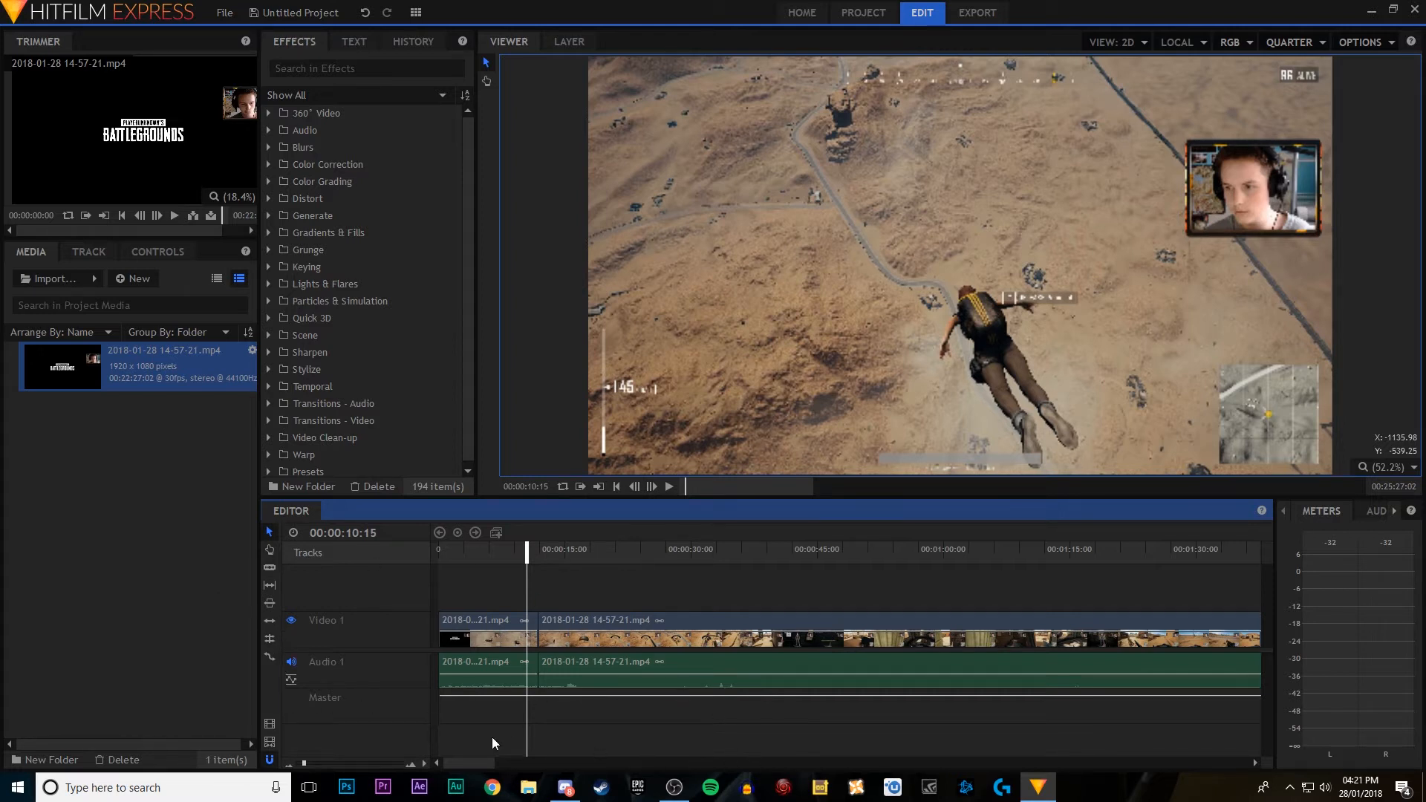
Step: Speed up the first clip with the Rate Stretch tool so it ends at about 6.5 seconds, and play it
click(269, 657)
drag(535, 619, 494, 617)
click(473, 554)
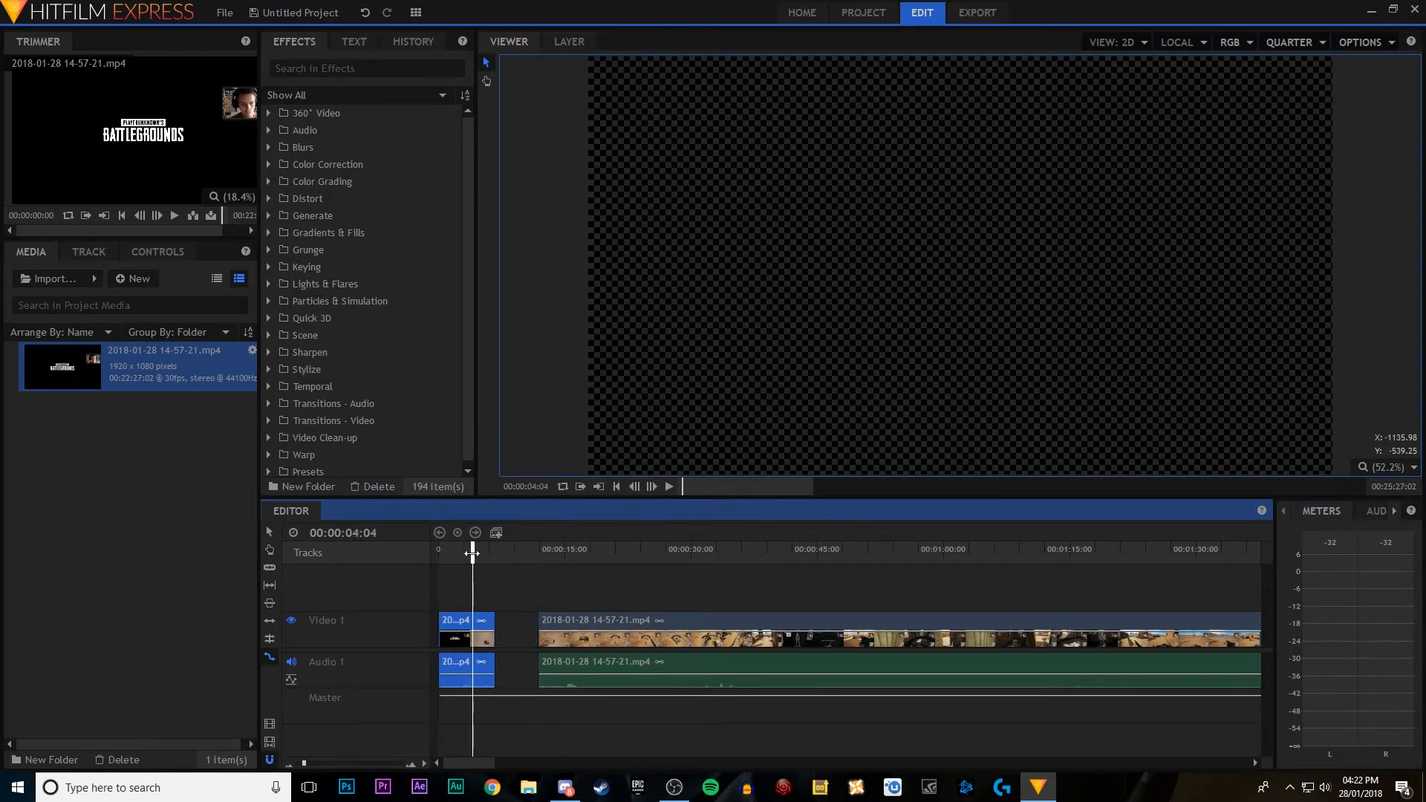
drag(473, 554, 439, 554)
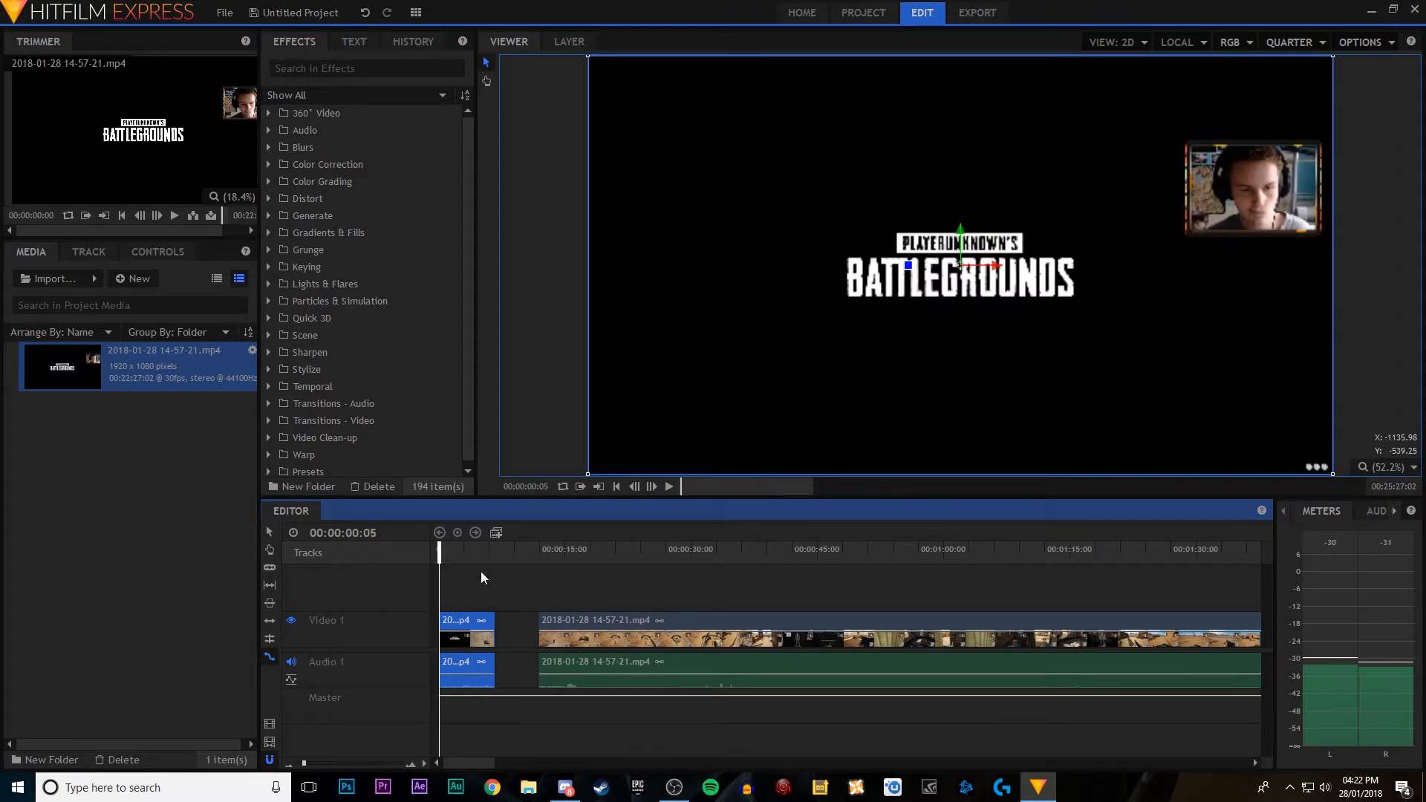
click(668, 490)
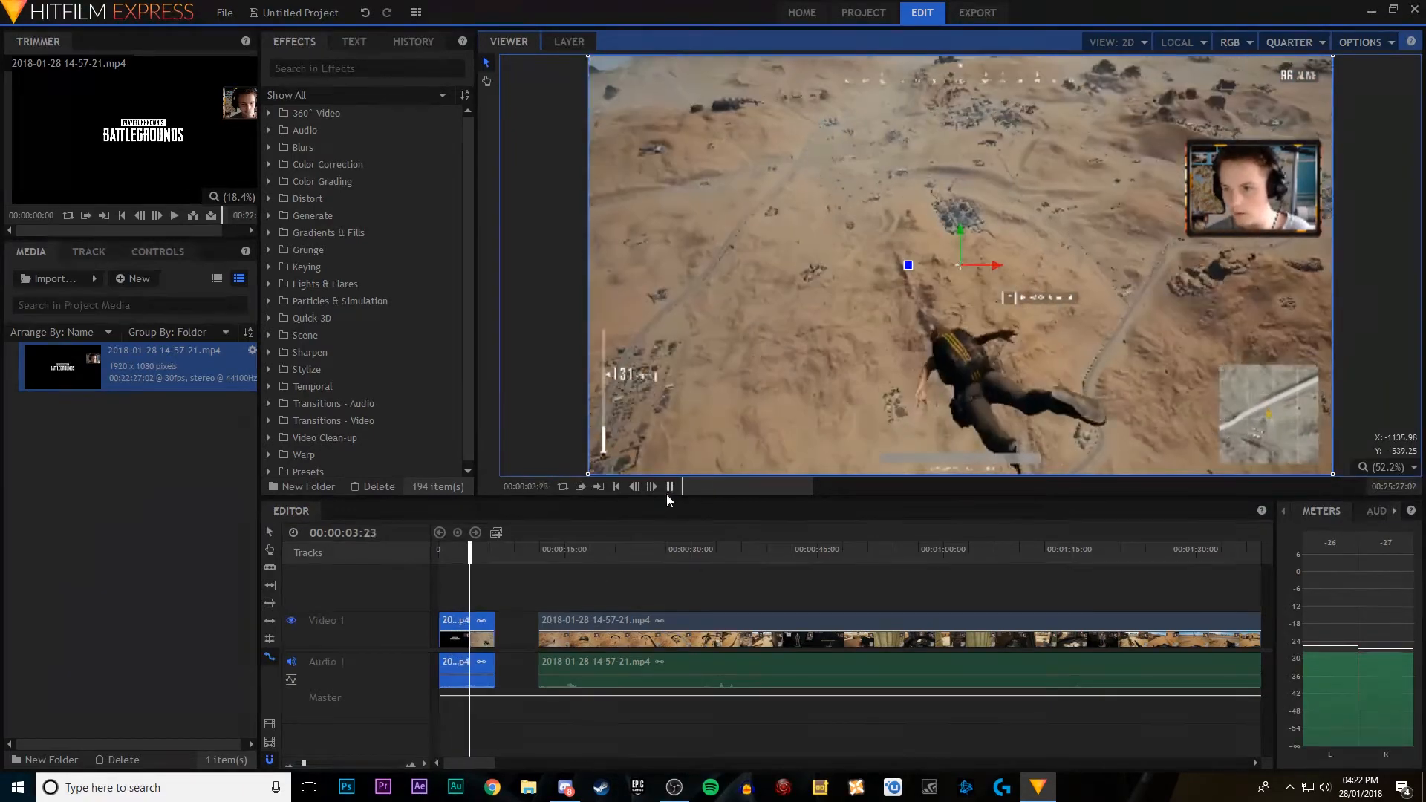
click(668, 492)
Step: Try moving the second clip to about 56 seconds and slowing the first by stretching it to about 33 seconds, and play it from the start
drag(604, 620, 974, 624)
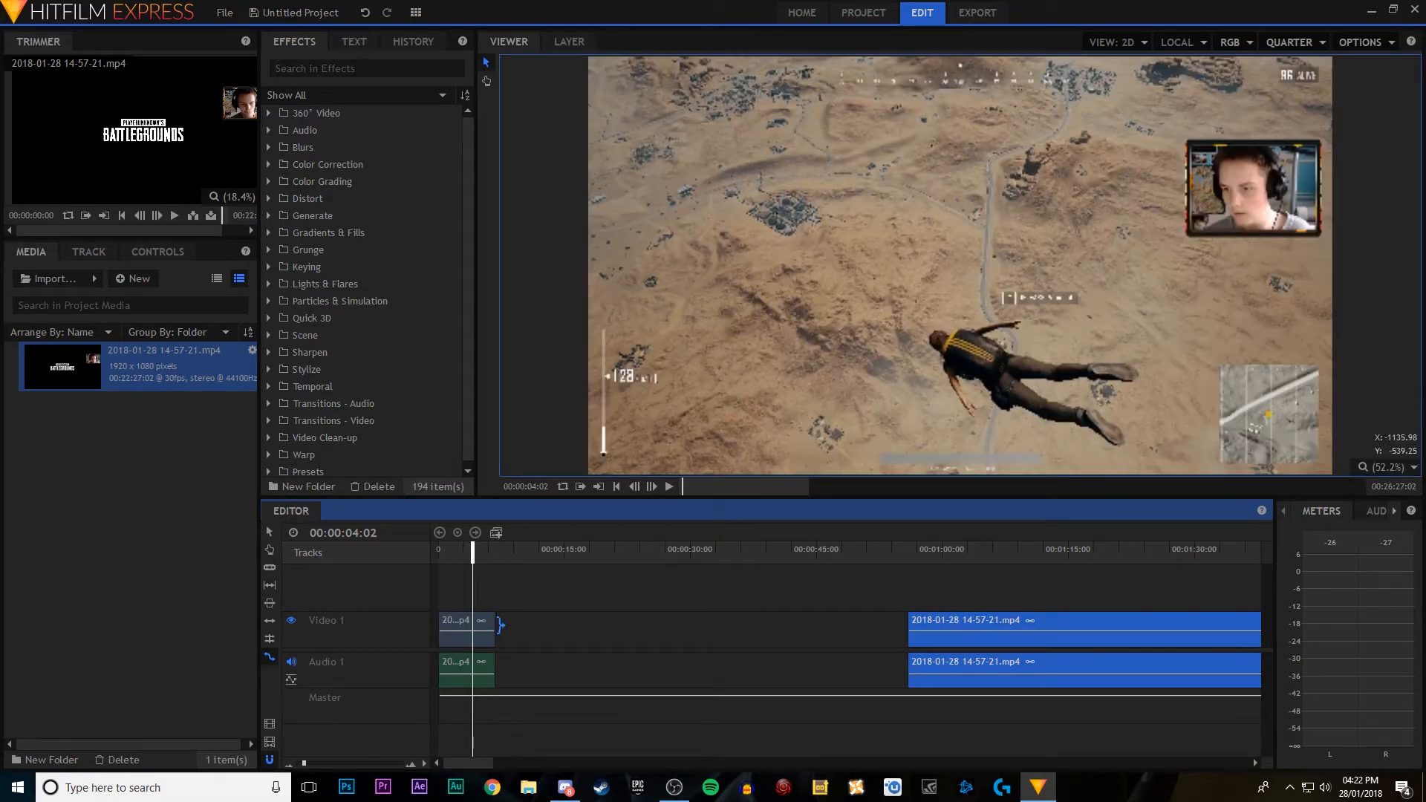
drag(498, 626, 721, 628)
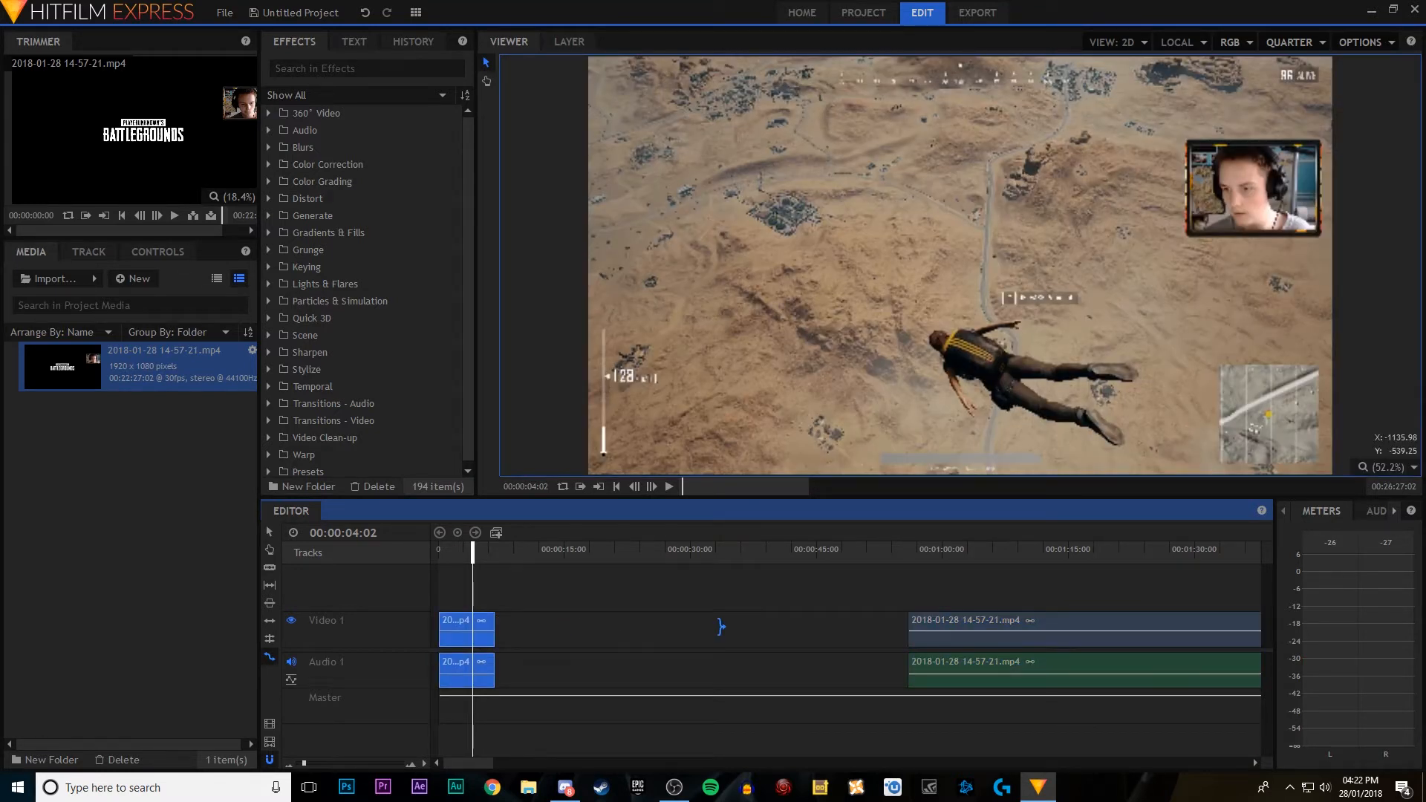
key(Home)
click(667, 486)
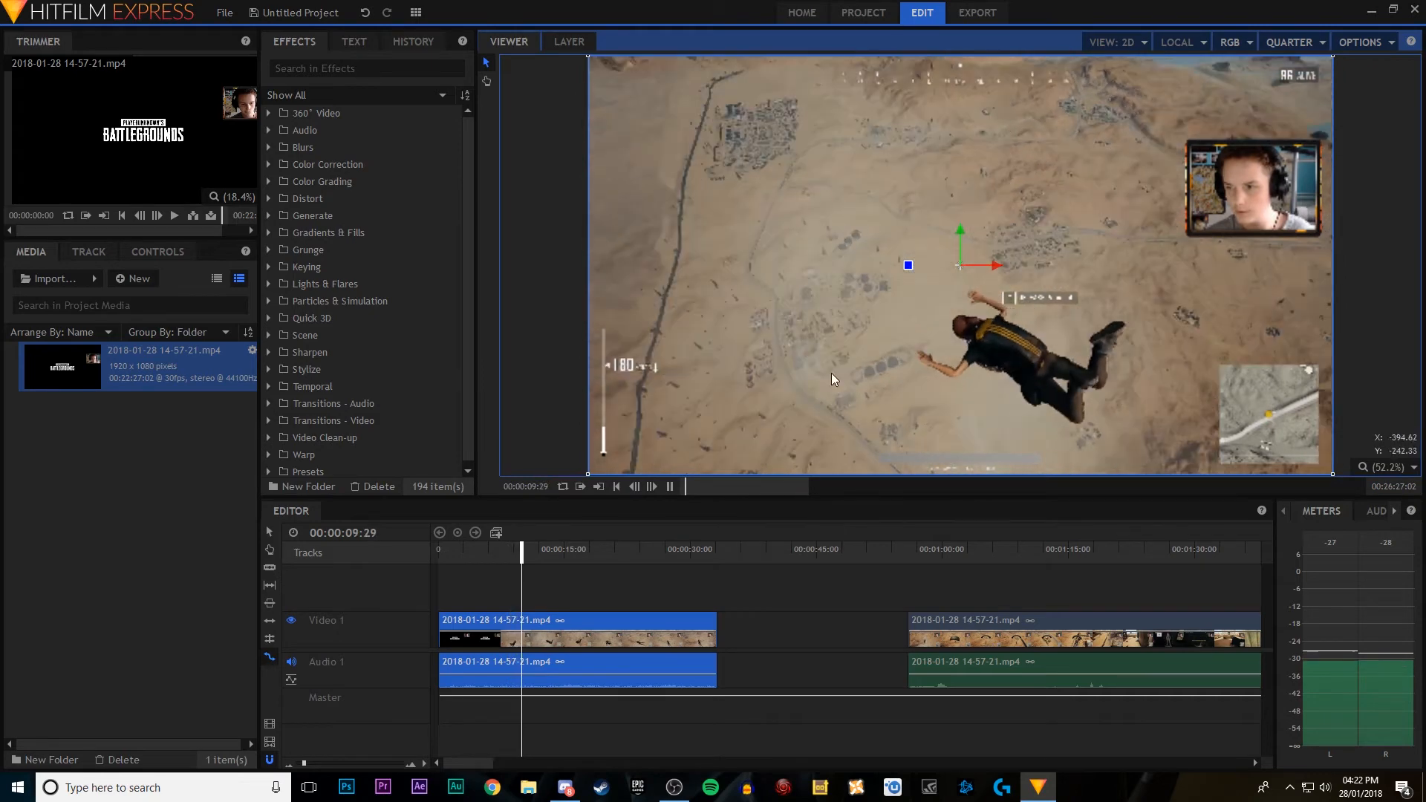
Step: Set the viewer quality to Half and resume playback of the stretched clip
click(1289, 42)
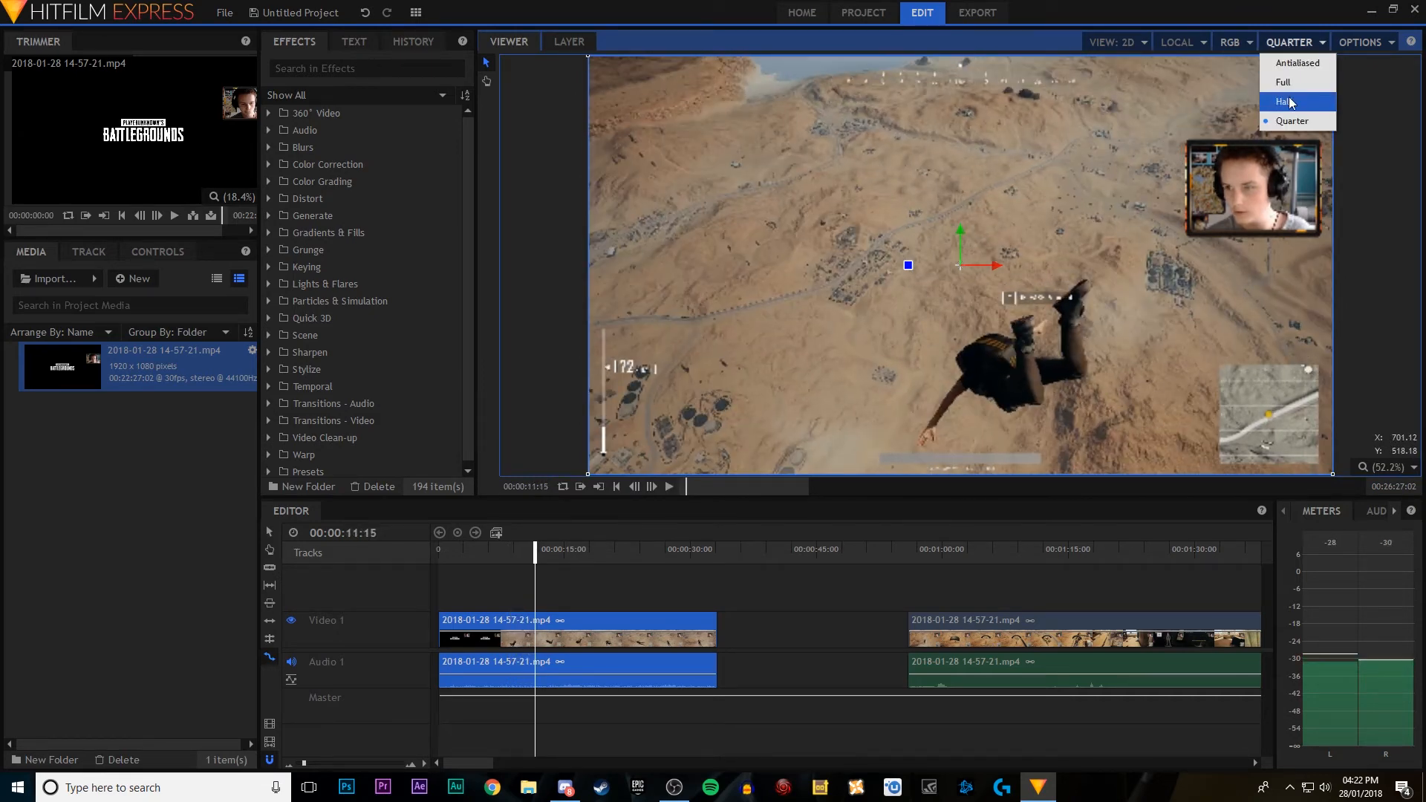
click(1285, 79)
click(668, 488)
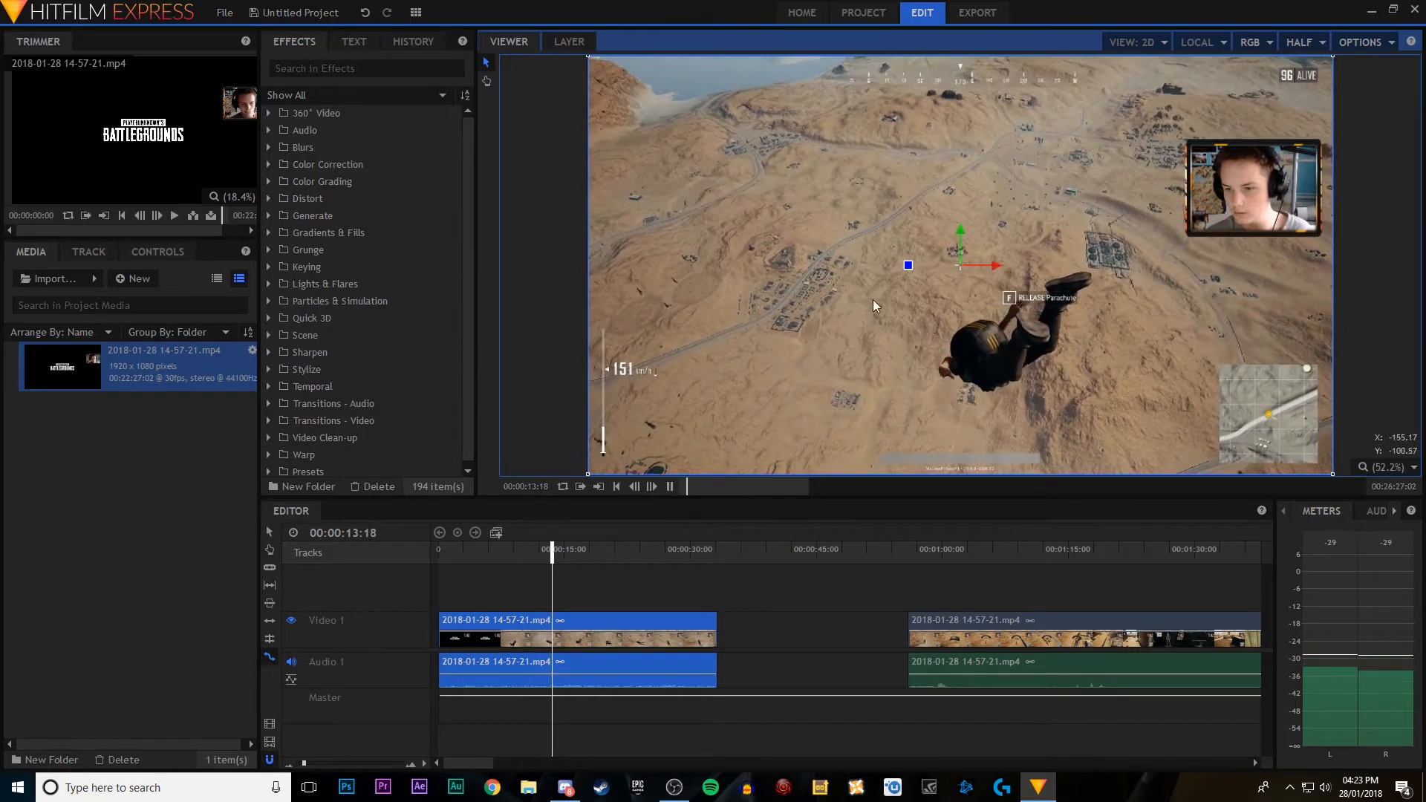
click(770, 650)
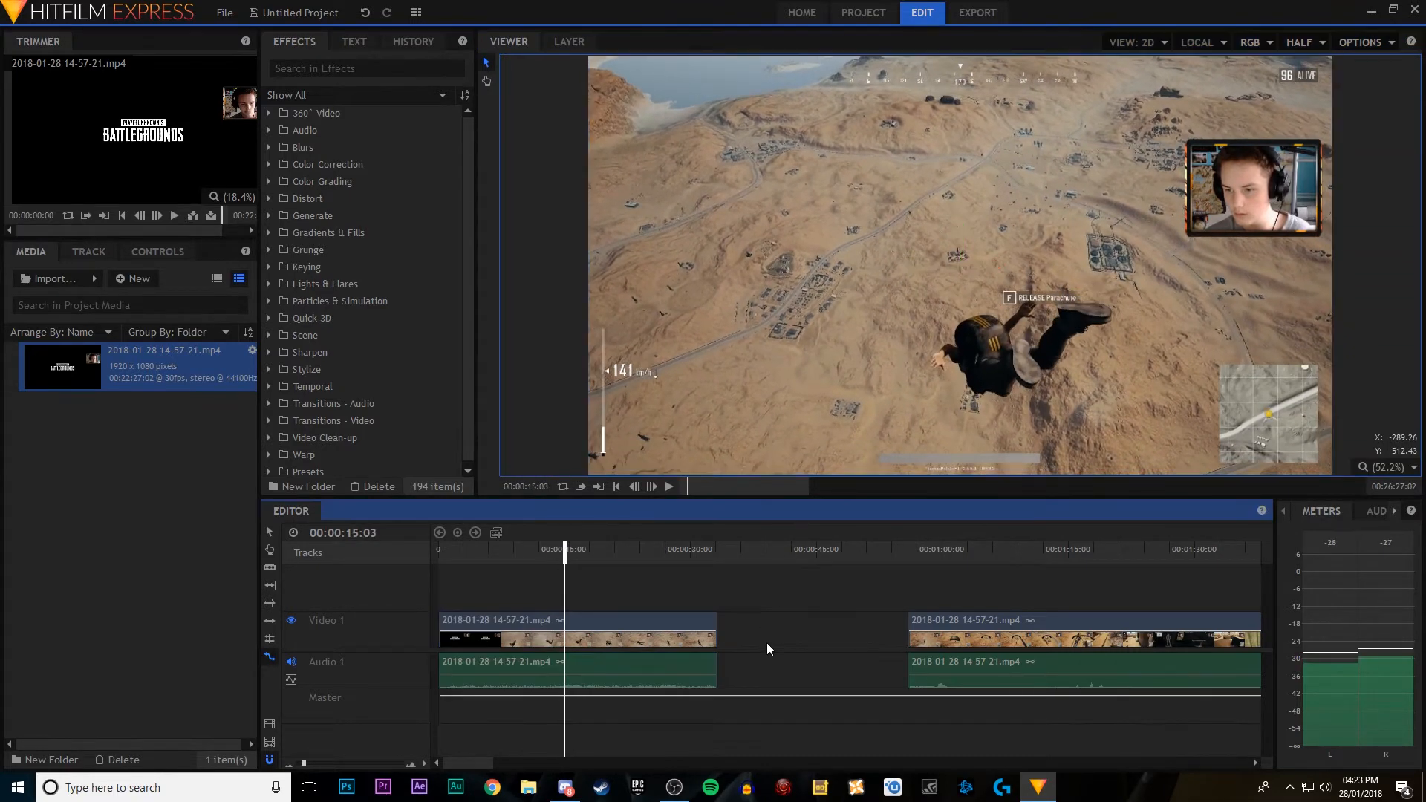
key(ctrl+z)
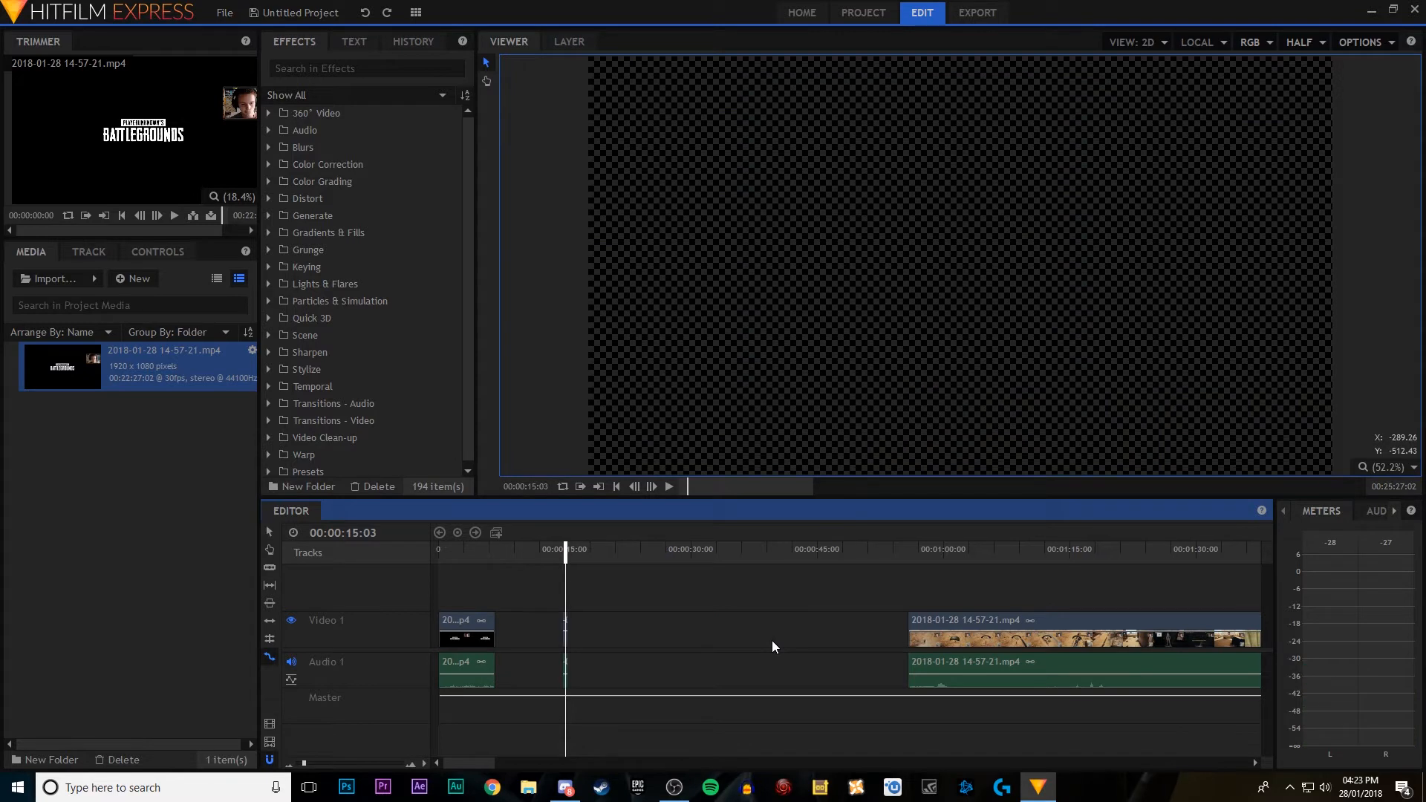
key(ctrl+z)
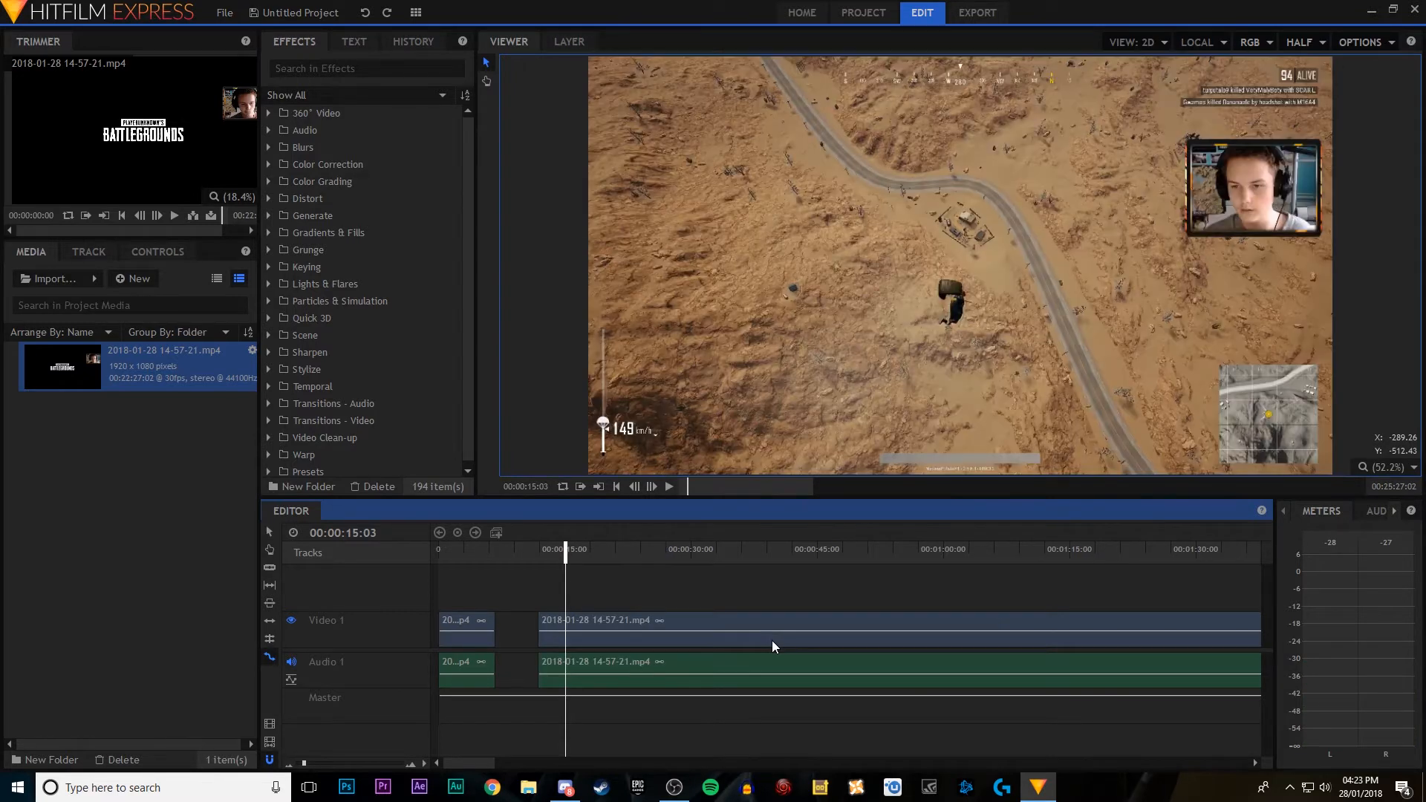
key(ctrl+z)
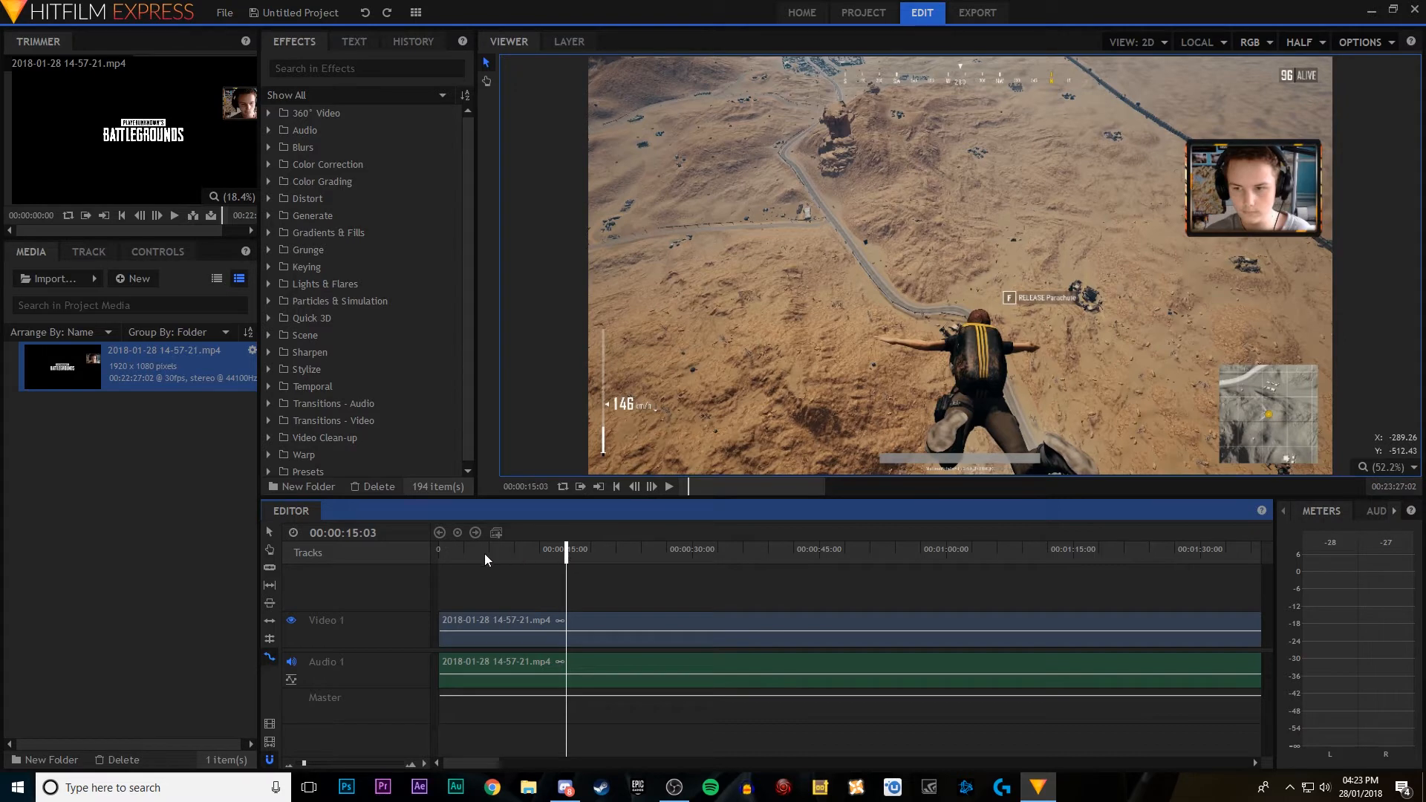
key(ctrl+z)
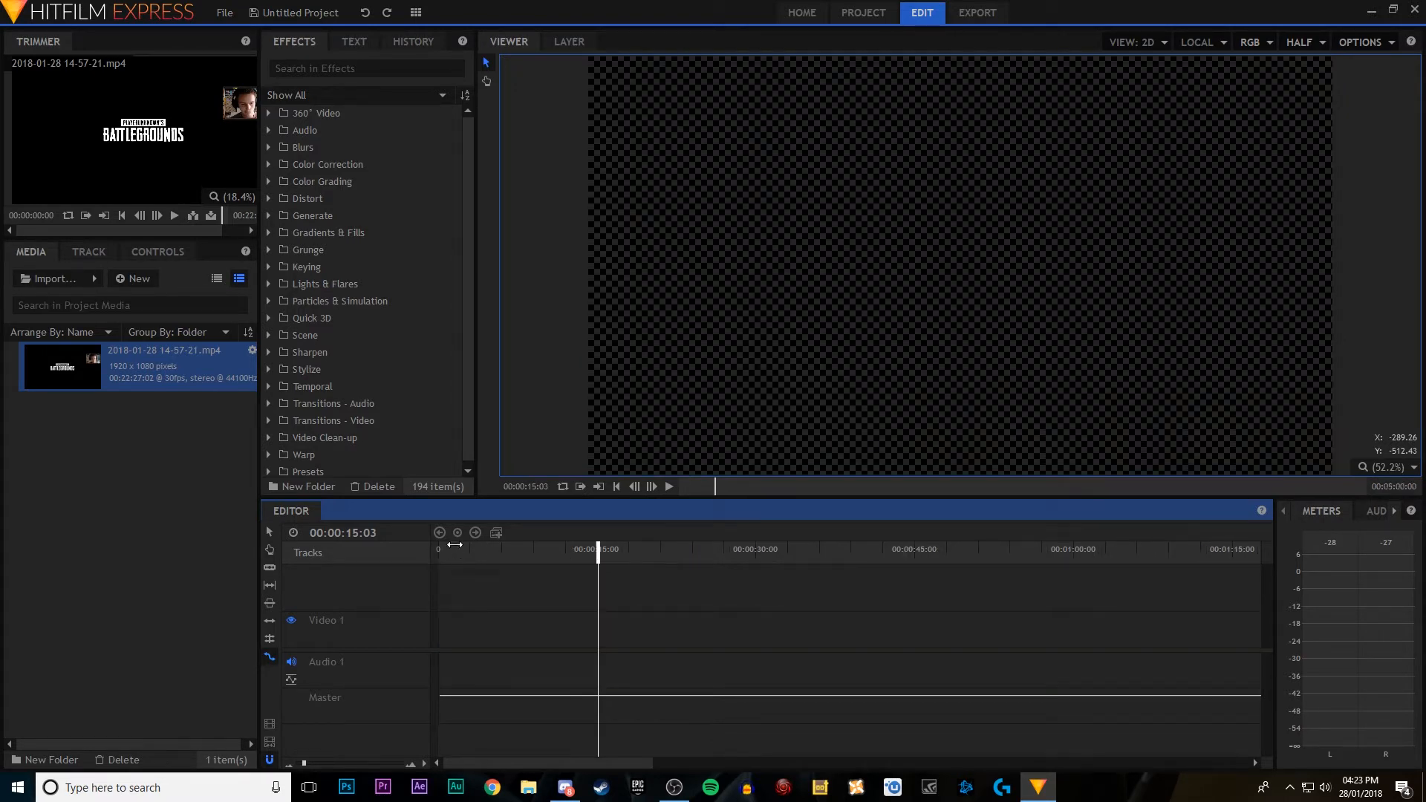
drag(444, 554, 421, 541)
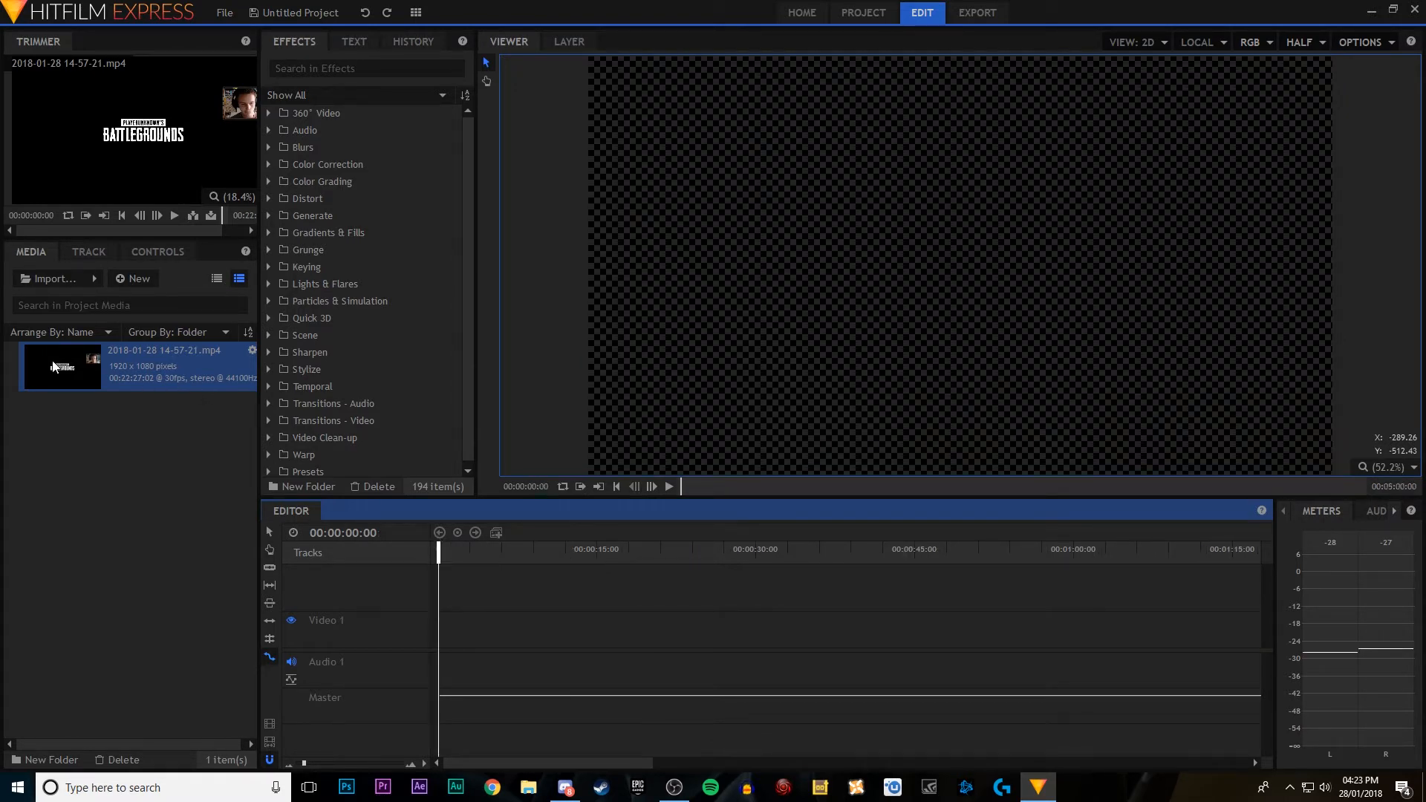
drag(55, 366, 447, 638)
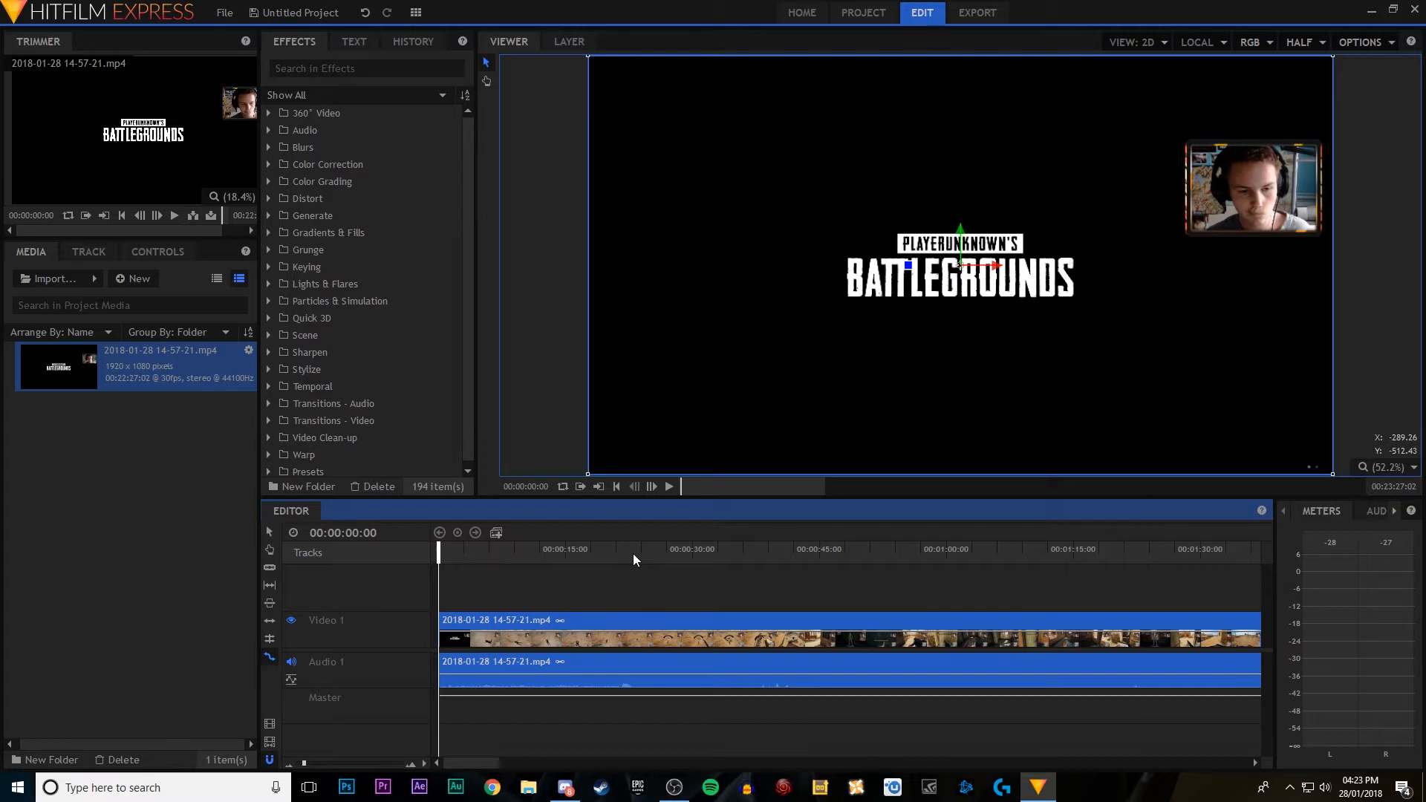
Step: Slice the gameplay clip at 00:00:18:05
click(615, 553)
drag(637, 565, 637, 558)
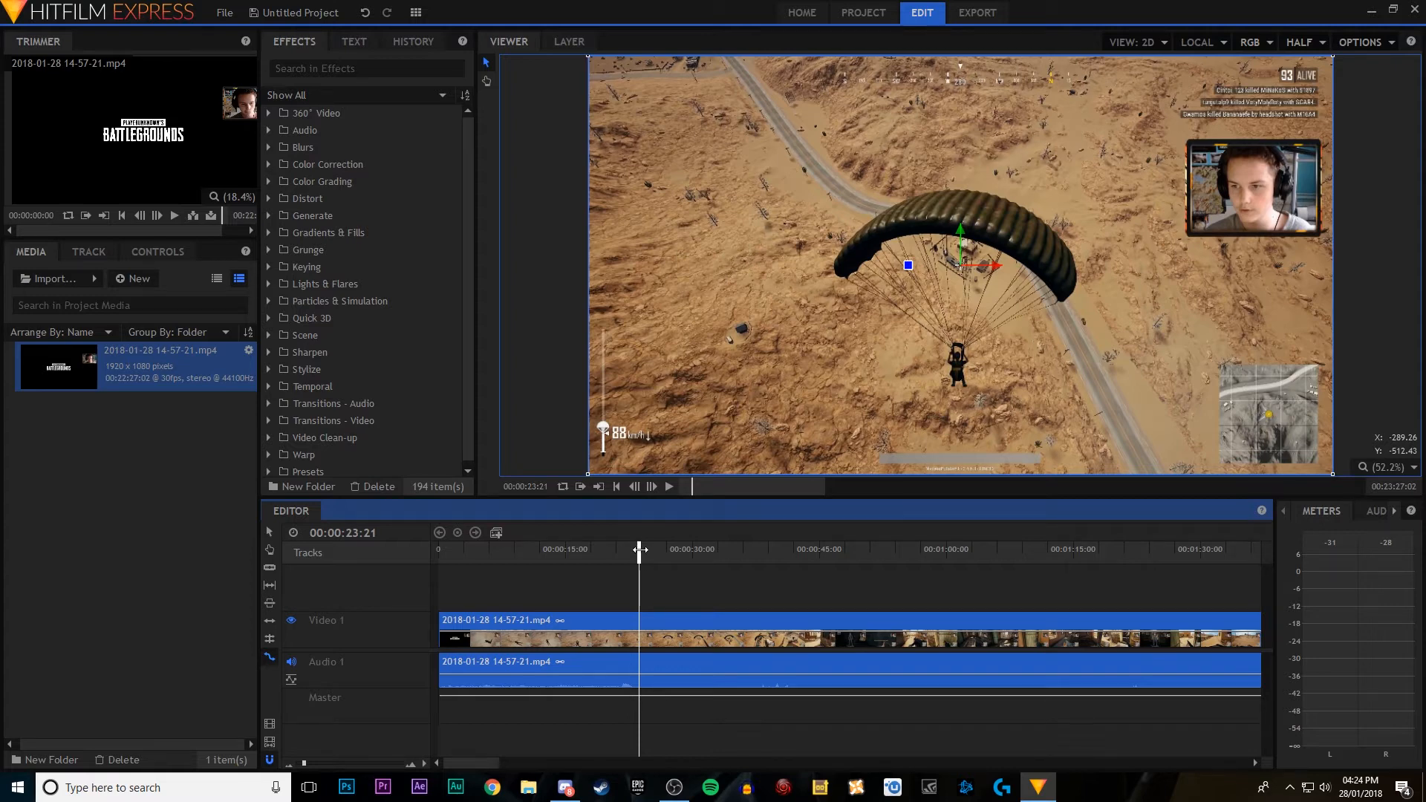
drag(639, 549, 573, 561)
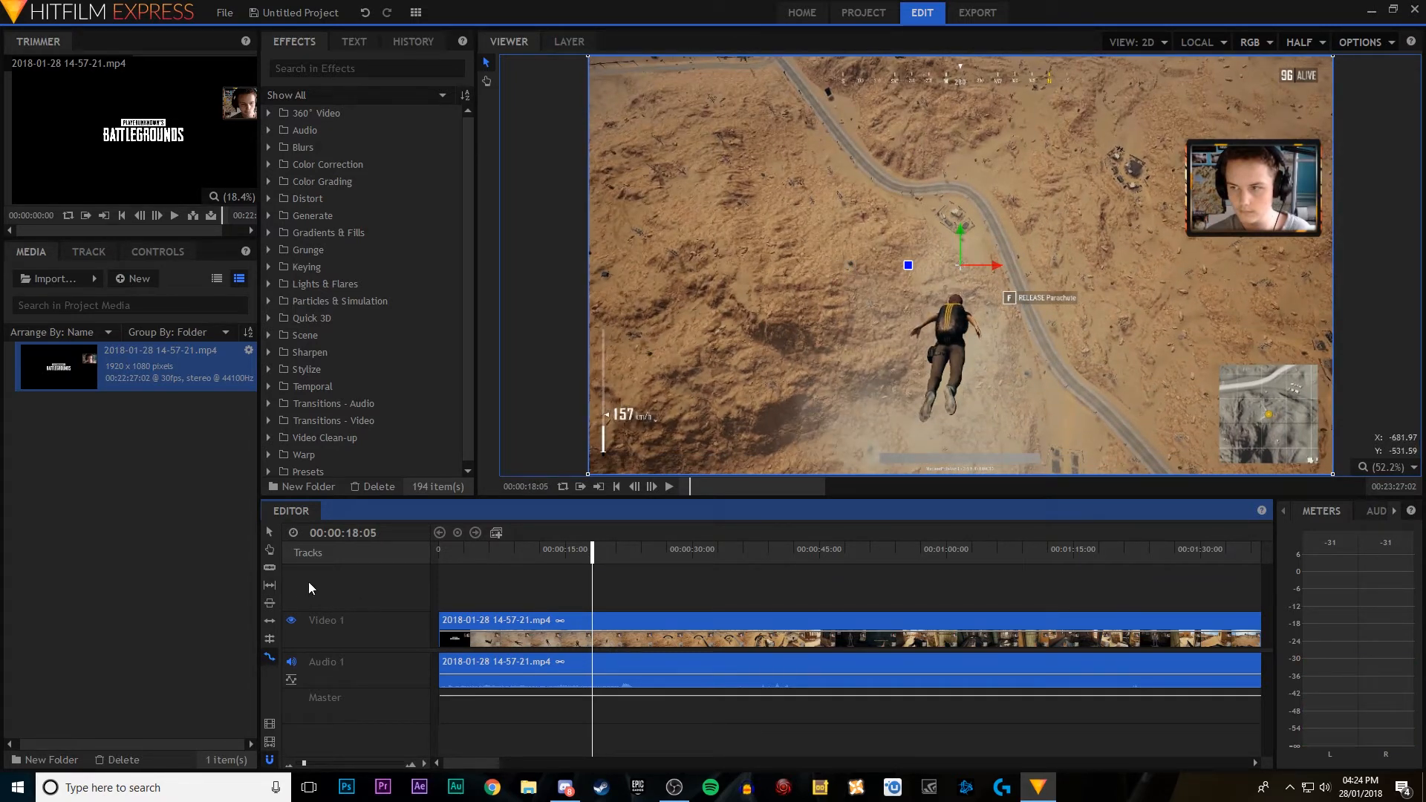
click(270, 568)
click(591, 626)
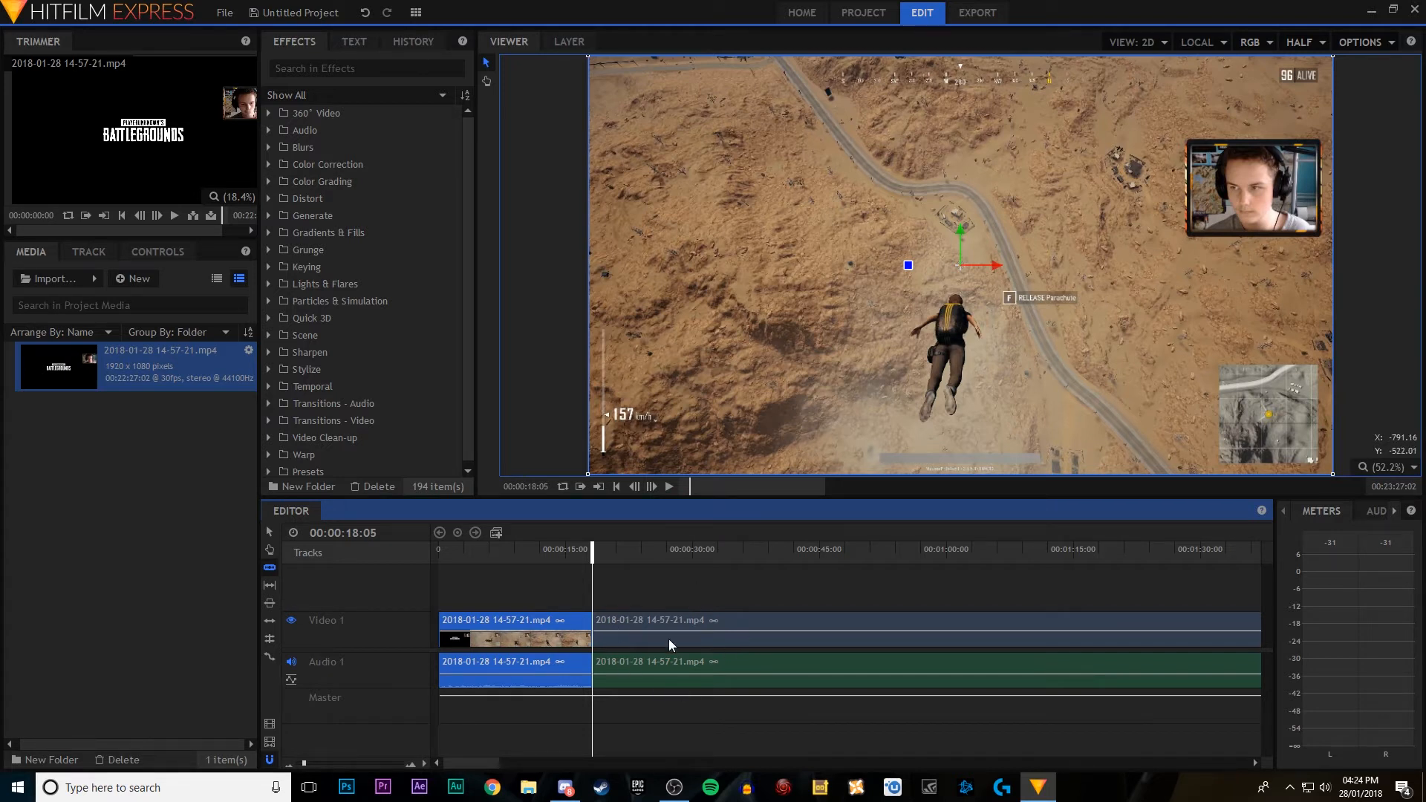
Step: Play on to 00:00:26:28 and slice the second clip there
click(669, 487)
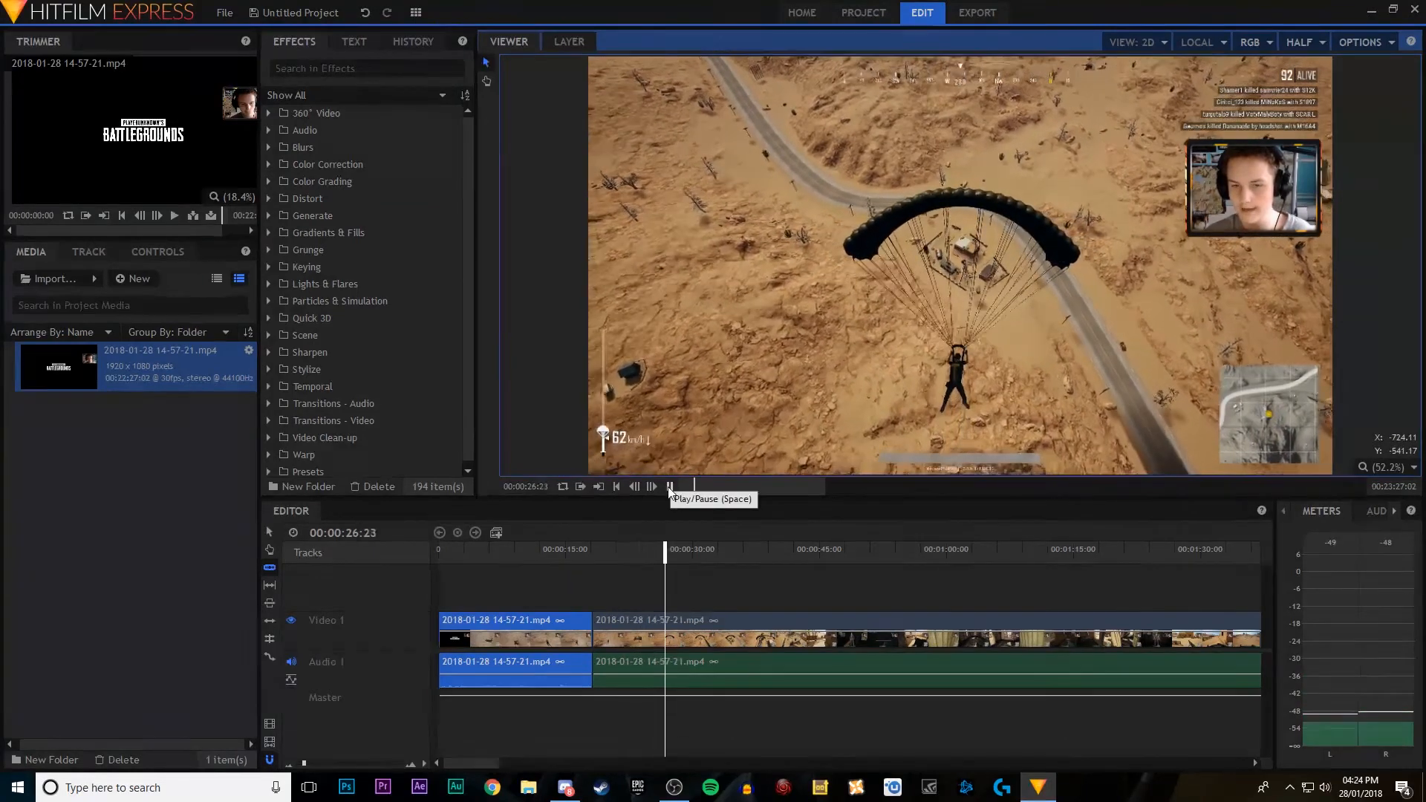
click(669, 487)
click(664, 617)
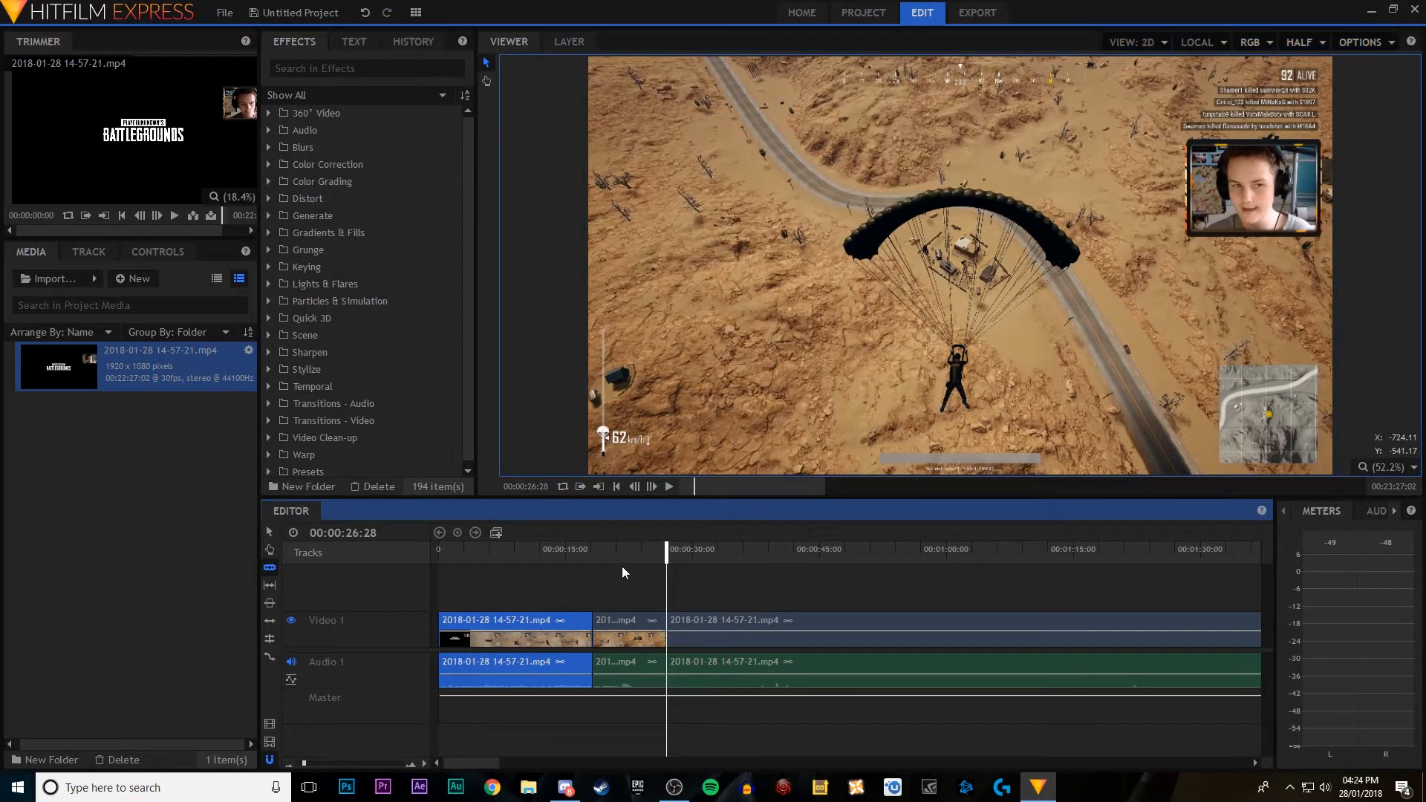
Step: Make a composite shot named 1 from the short middle clip and return to the editor timeline
key(s)
click(628, 624)
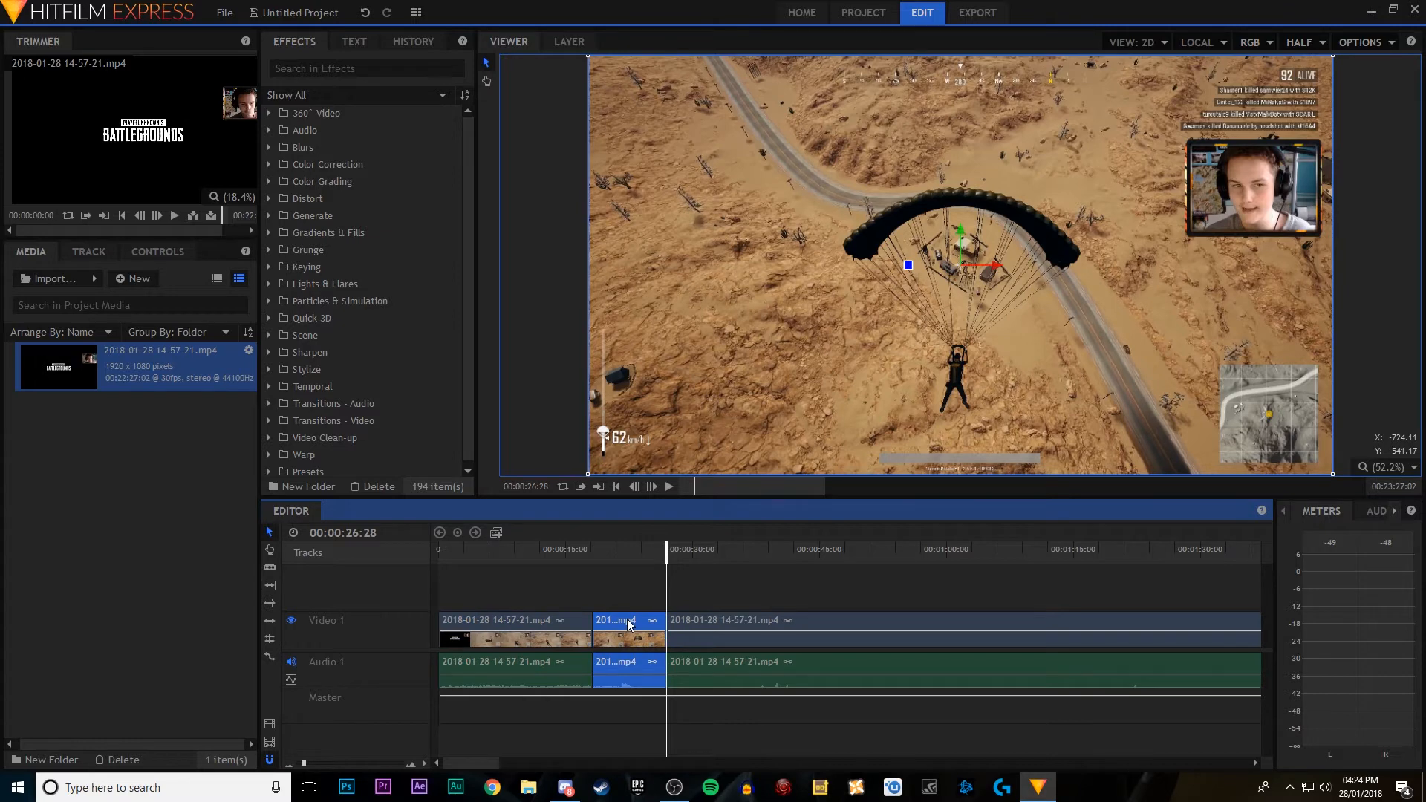
right_click(628, 624)
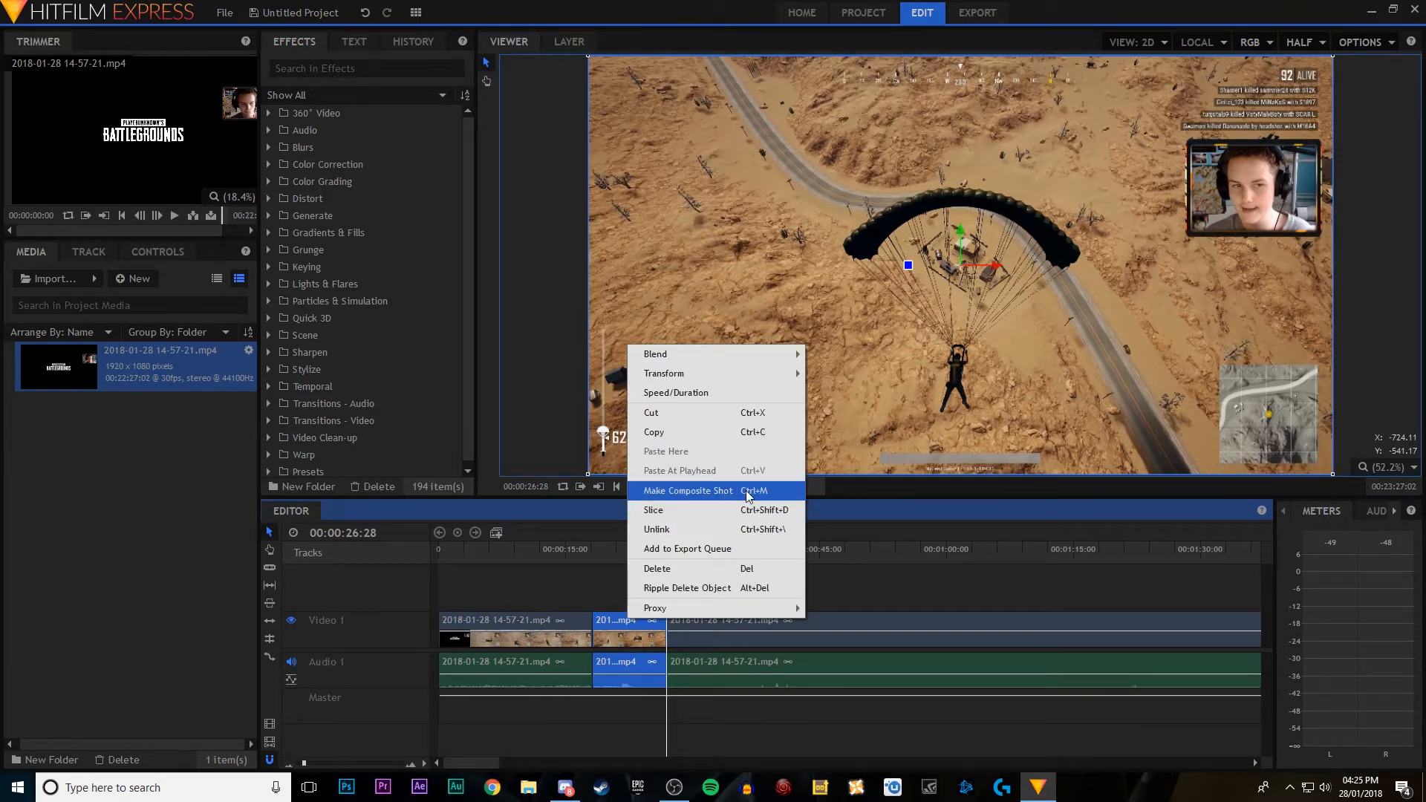
click(550, 590)
click(630, 622)
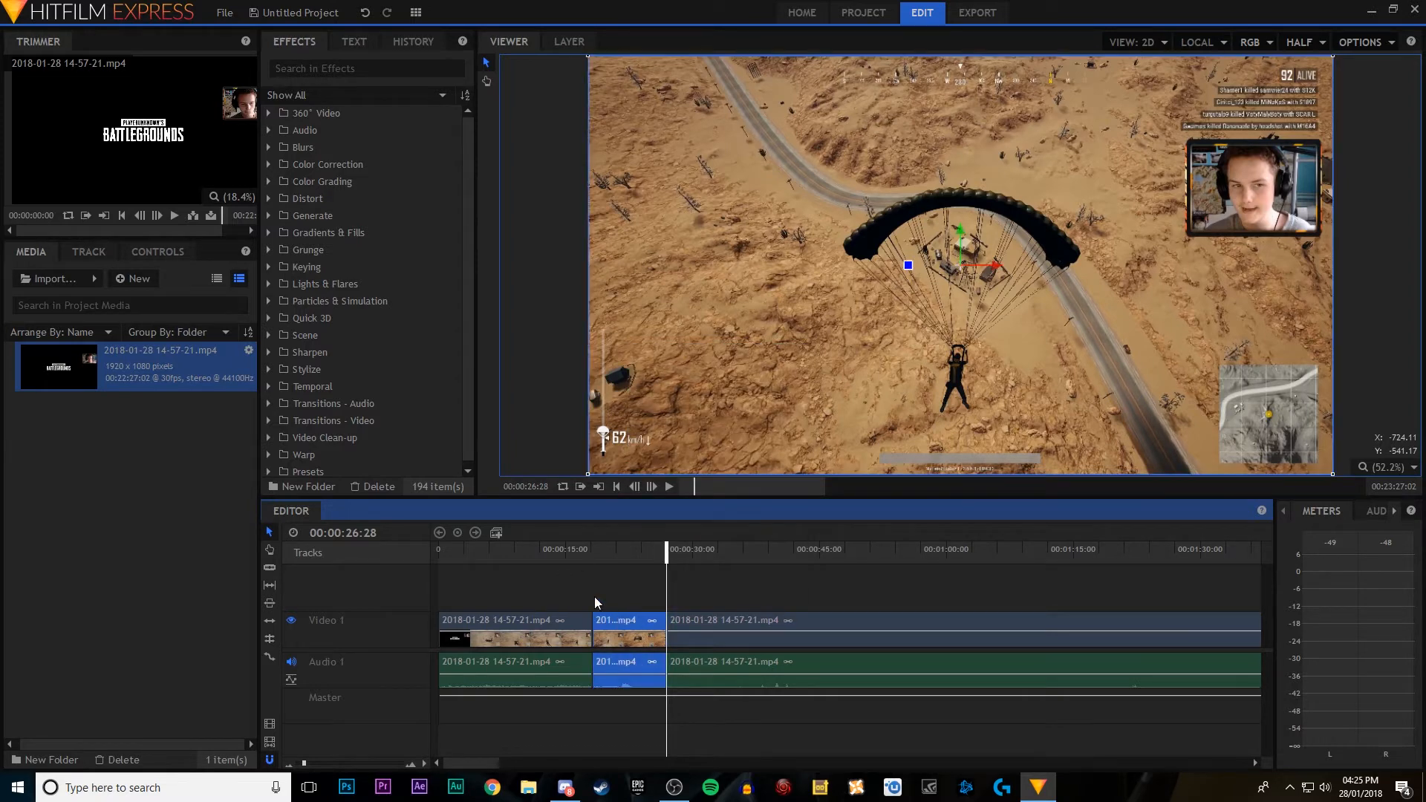
click(497, 534)
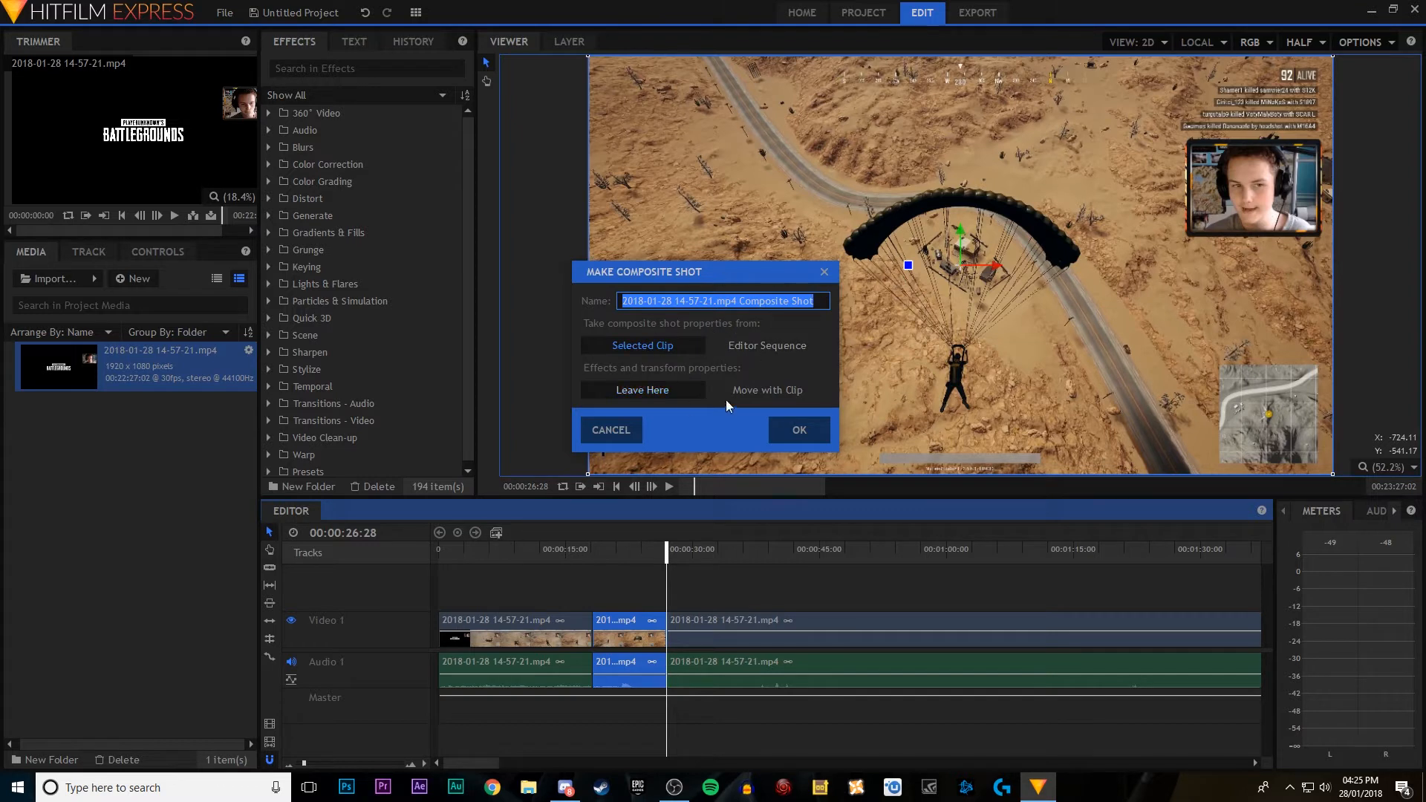
text(1)
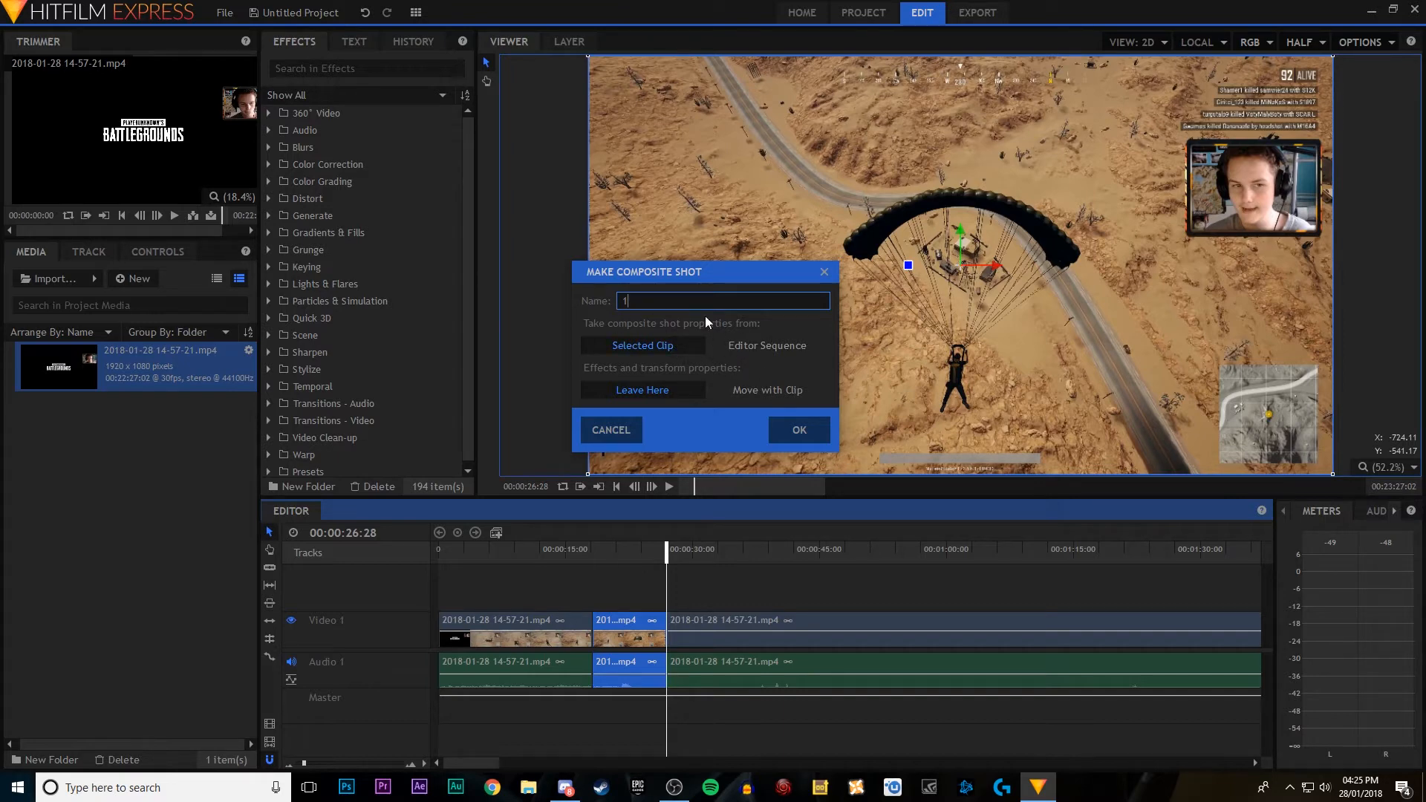
click(812, 436)
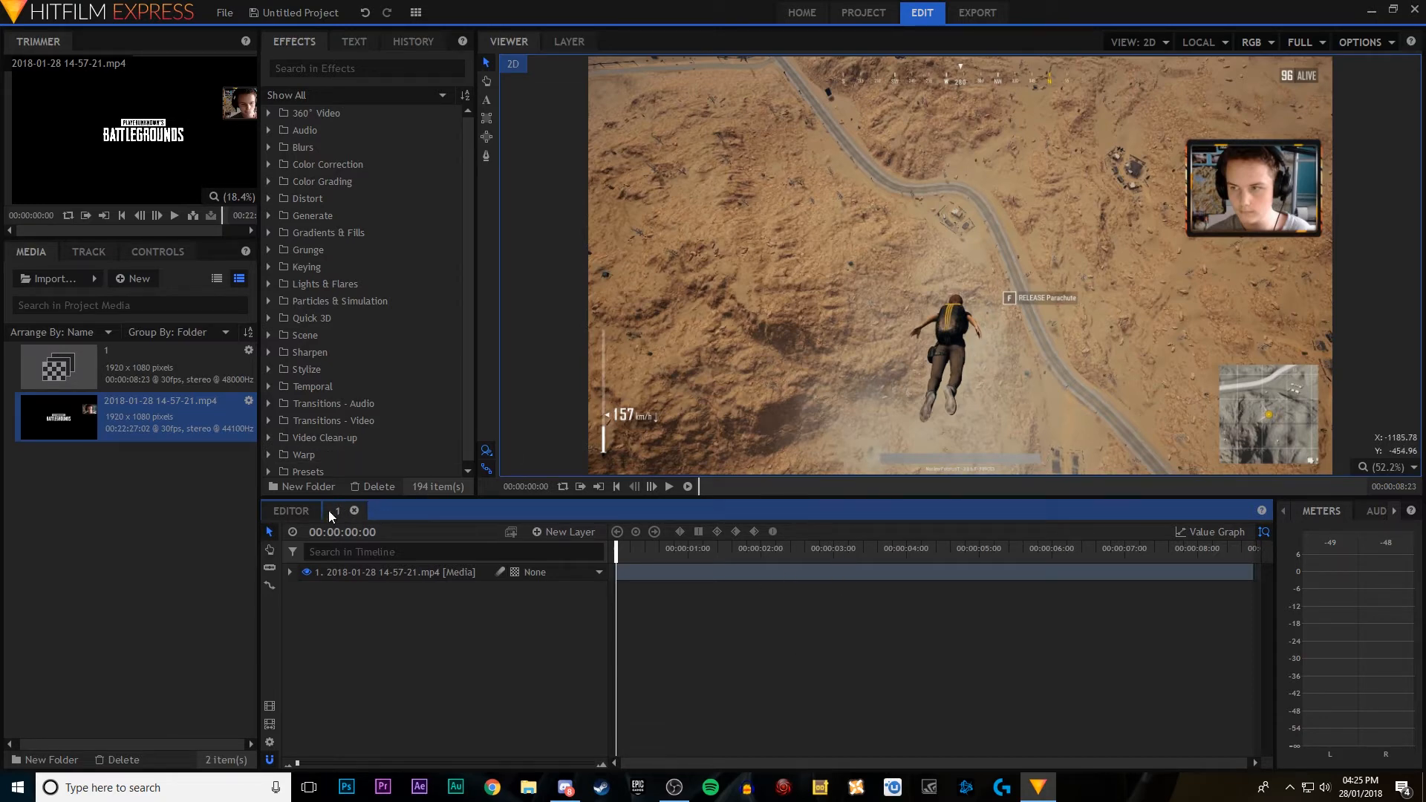
click(290, 511)
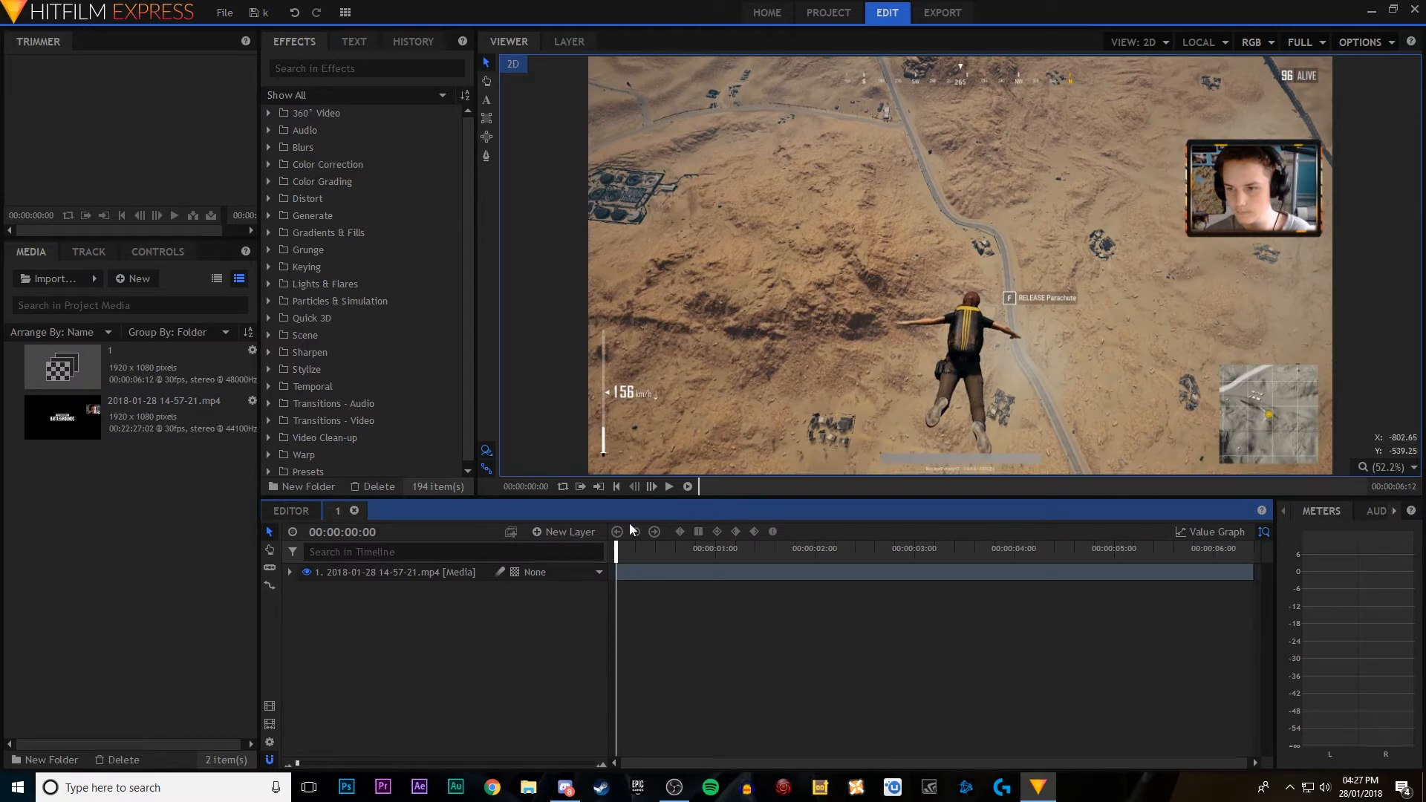
Step: Add a tracker to the media layer of composite shot 1, with its type set to Single Point (Position Only)
click(290, 573)
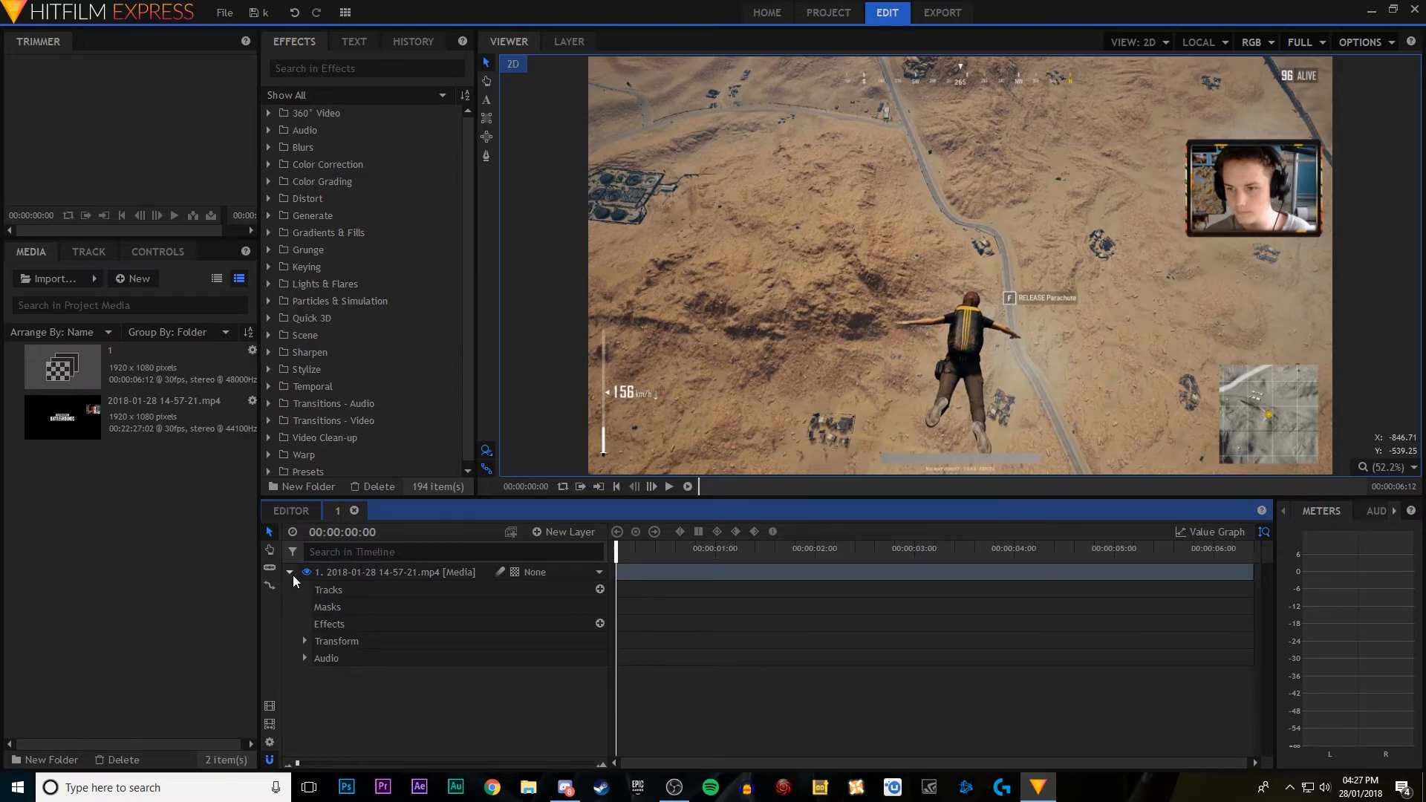
click(600, 590)
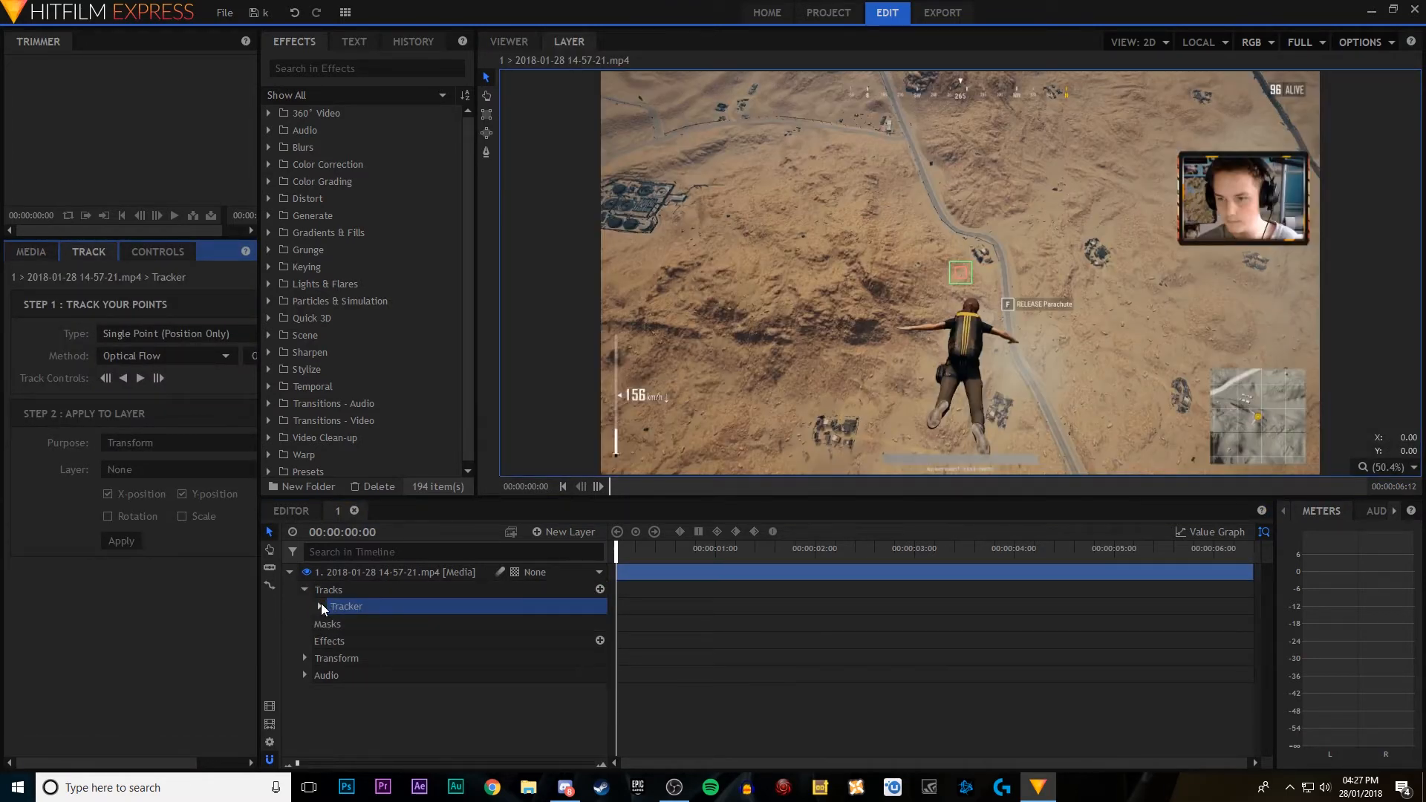
click(321, 606)
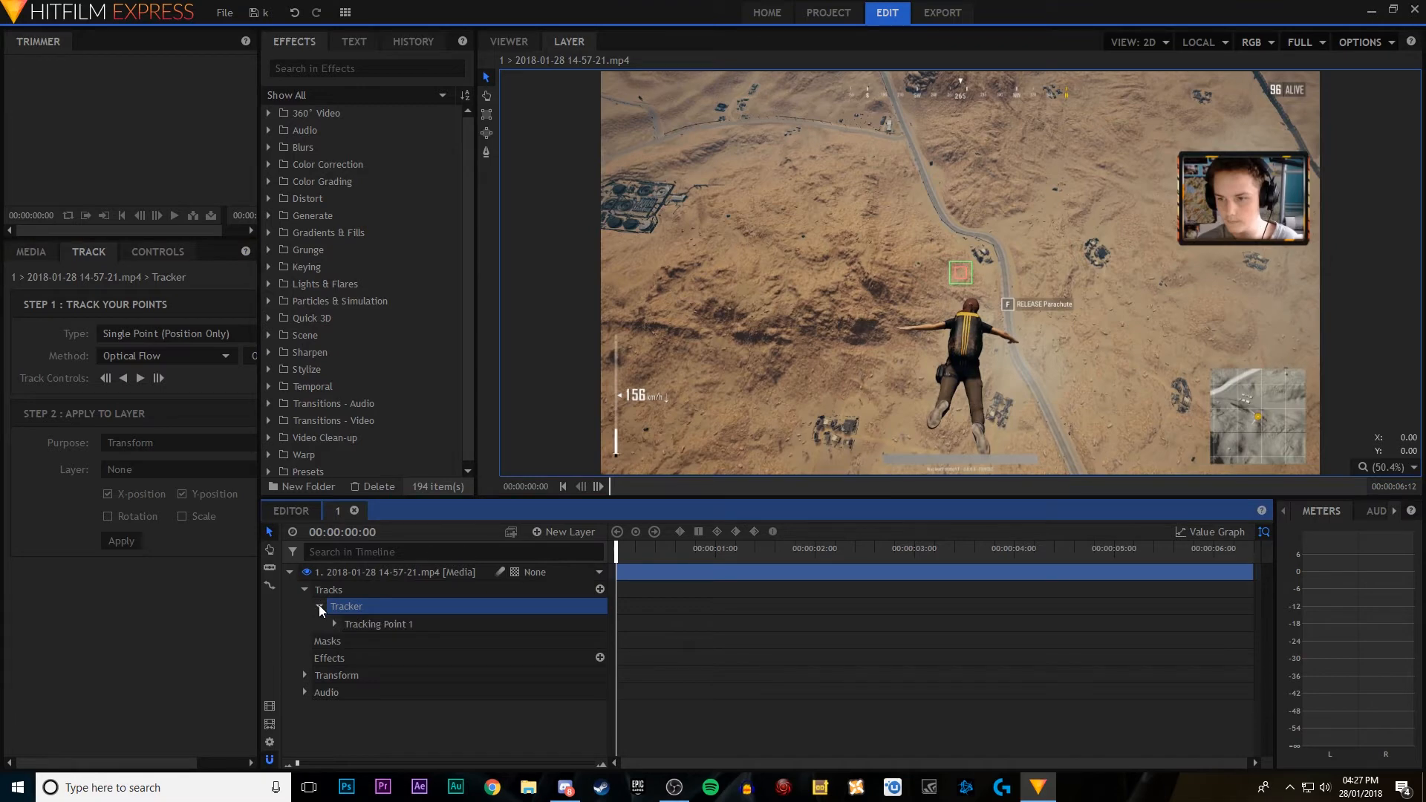
drag(257, 432, 332, 432)
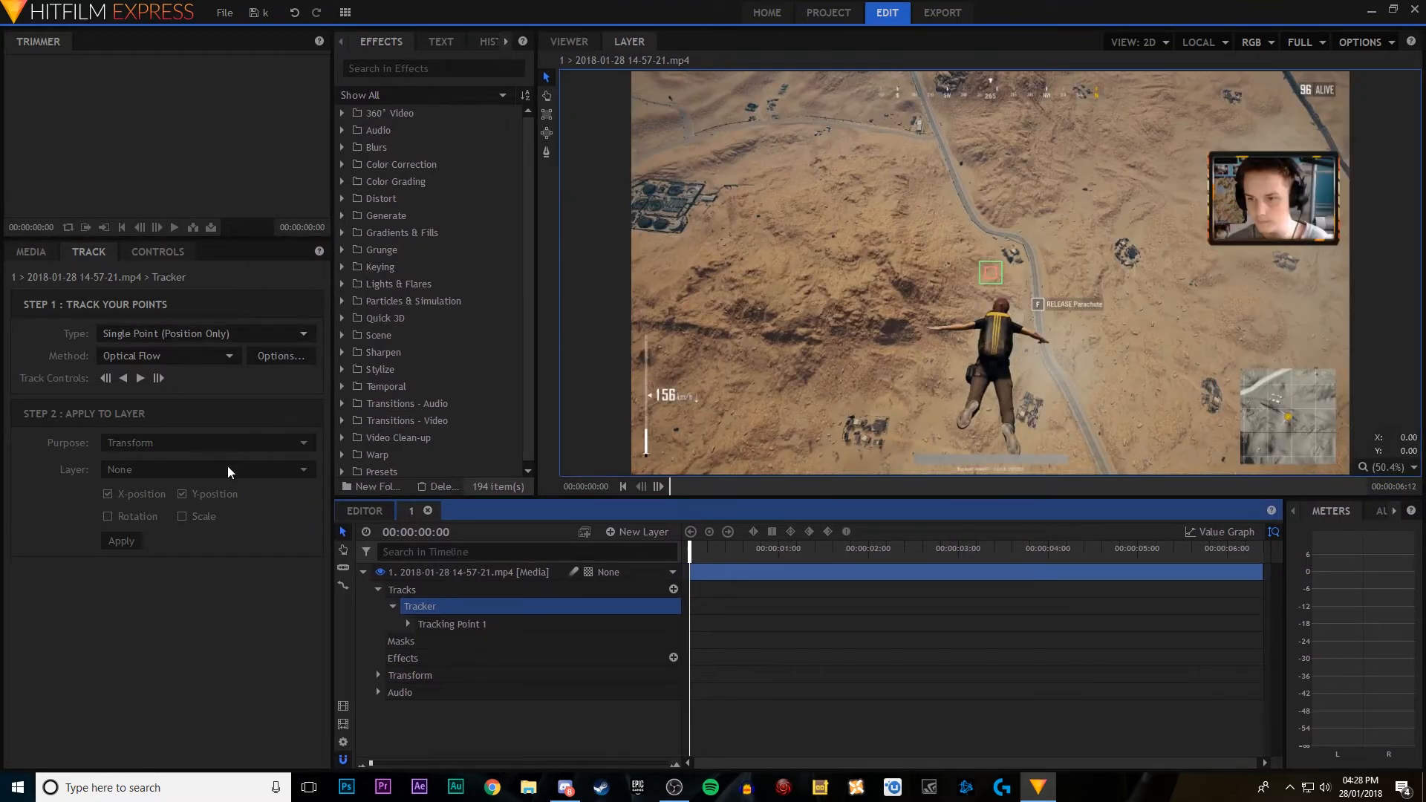
click(156, 335)
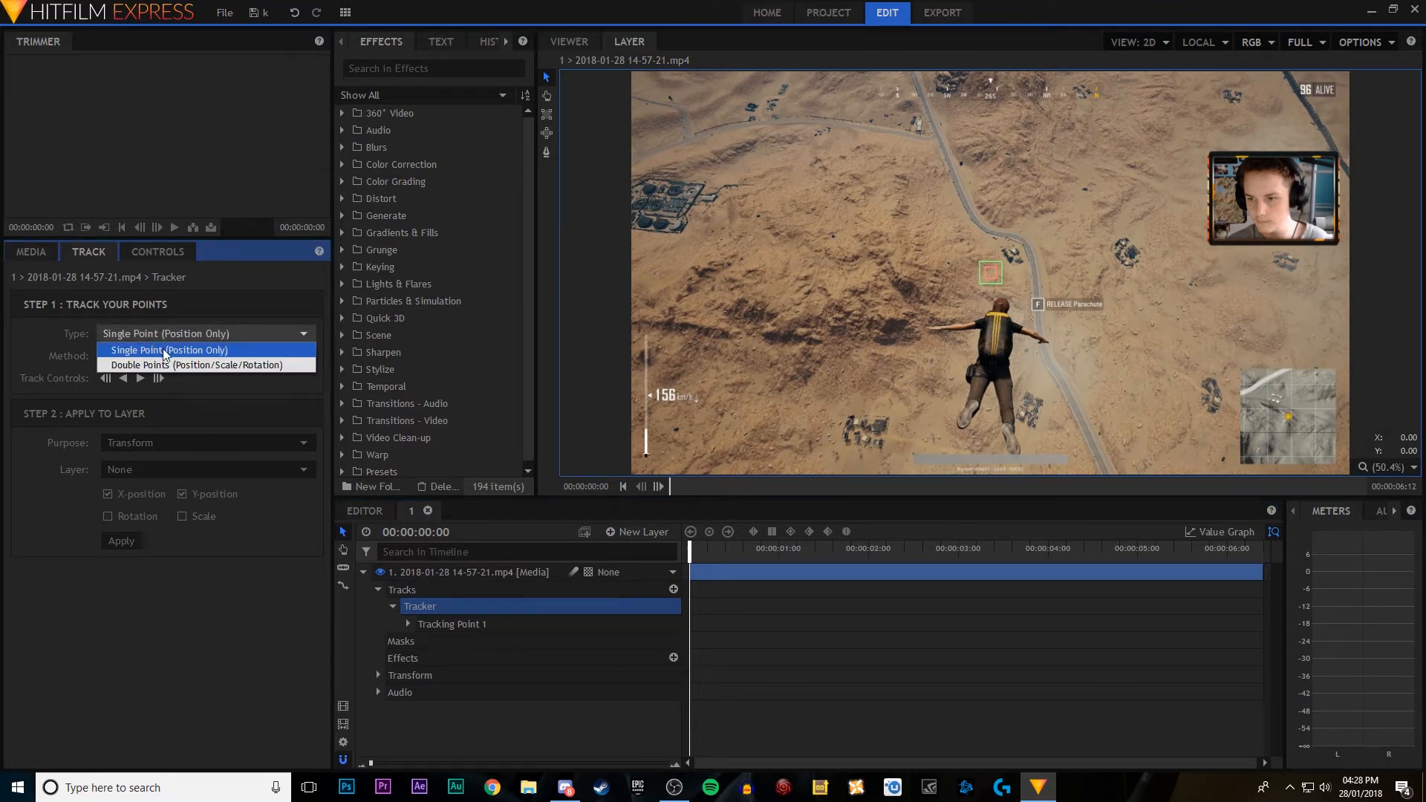
click(202, 349)
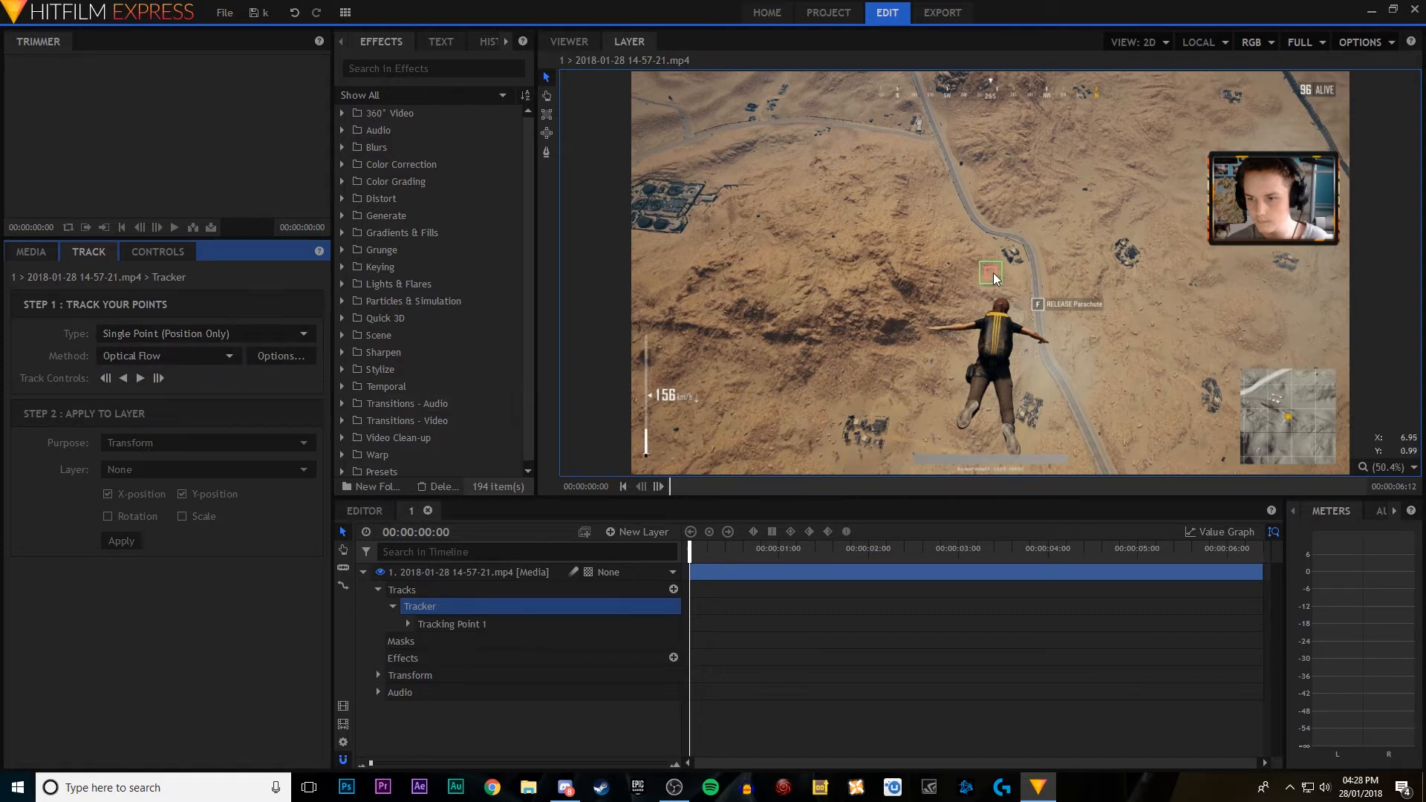
Step: Enlarge Tracking Point 1's outer search area and move the point onto the small dark spot to the left above the skydiver
scroll(1001, 296, up, 4)
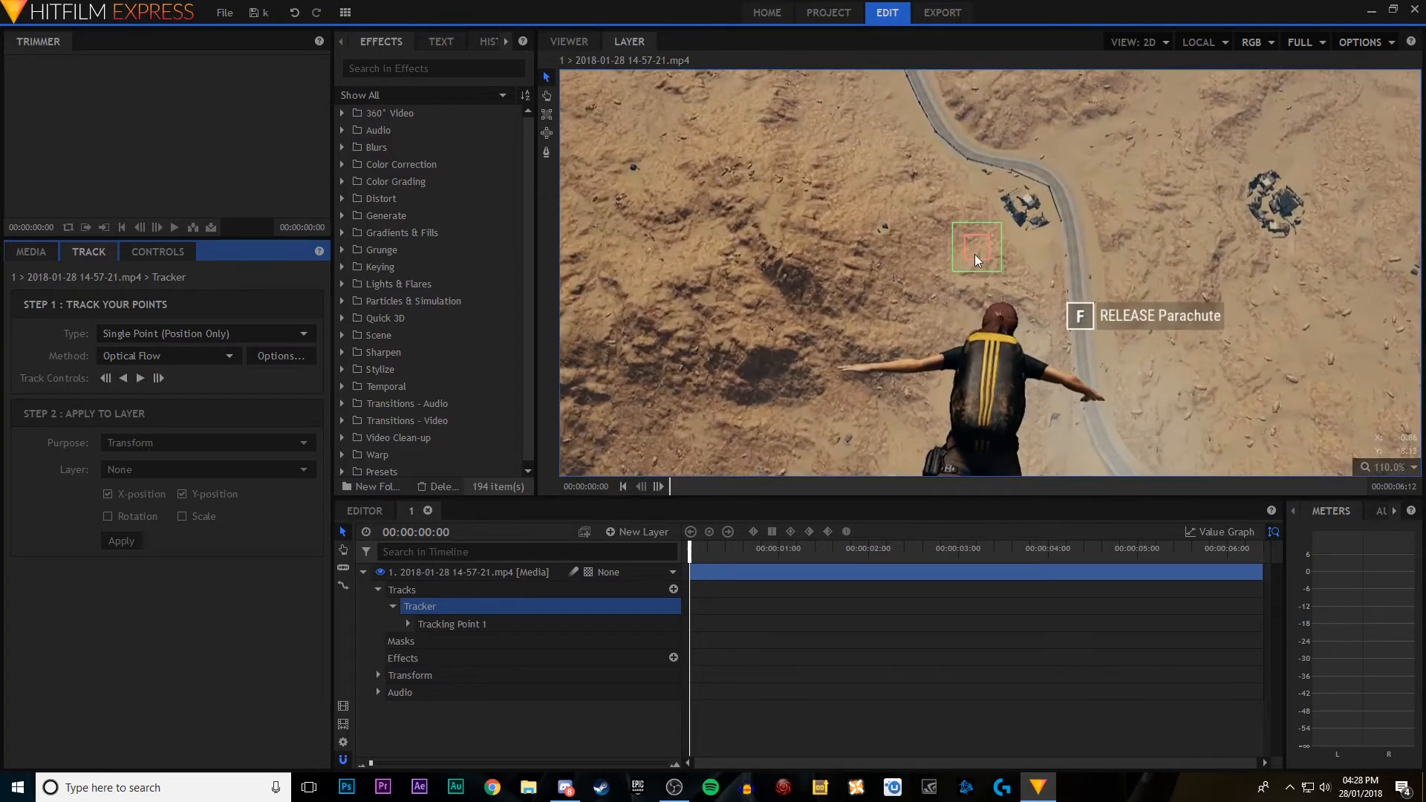
click(963, 238)
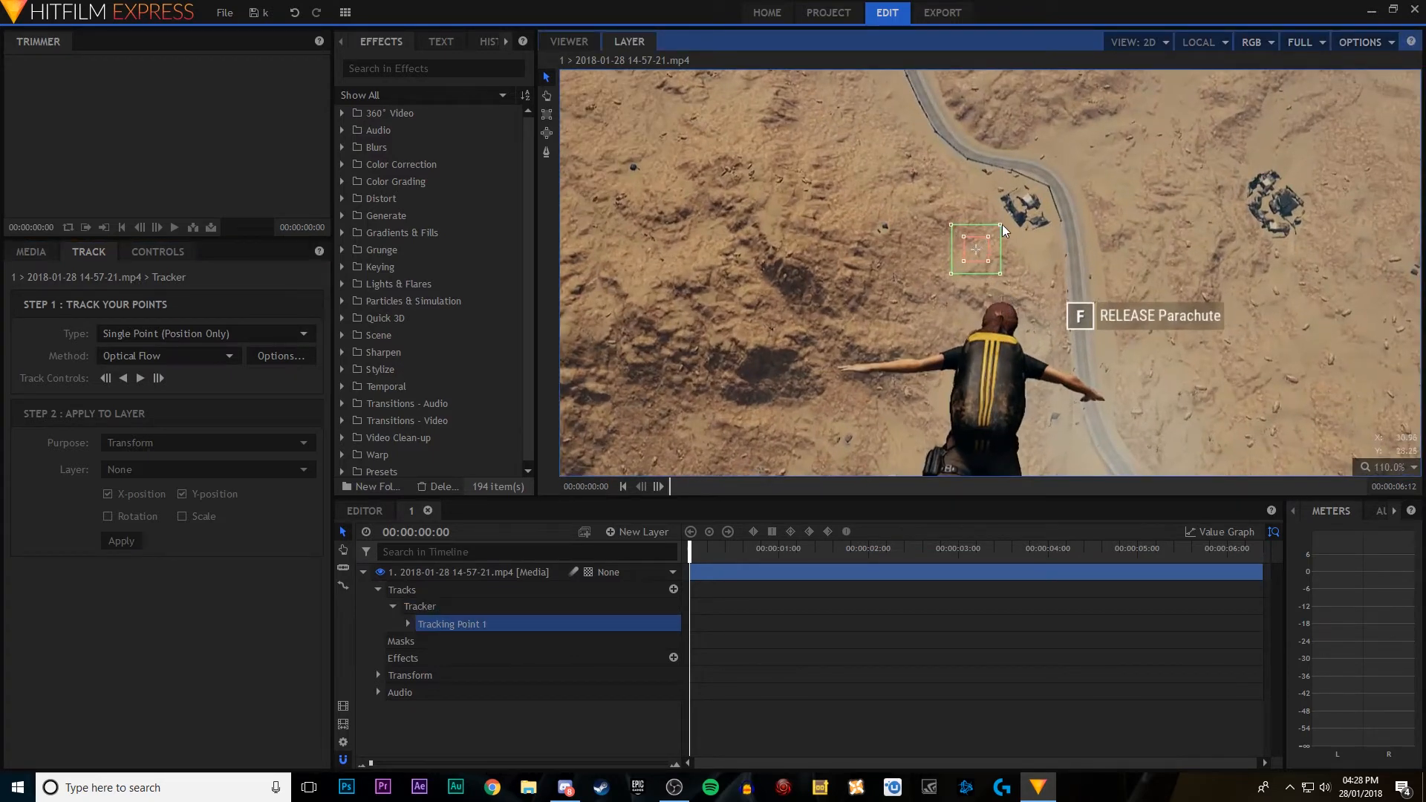
drag(1001, 224, 1070, 184)
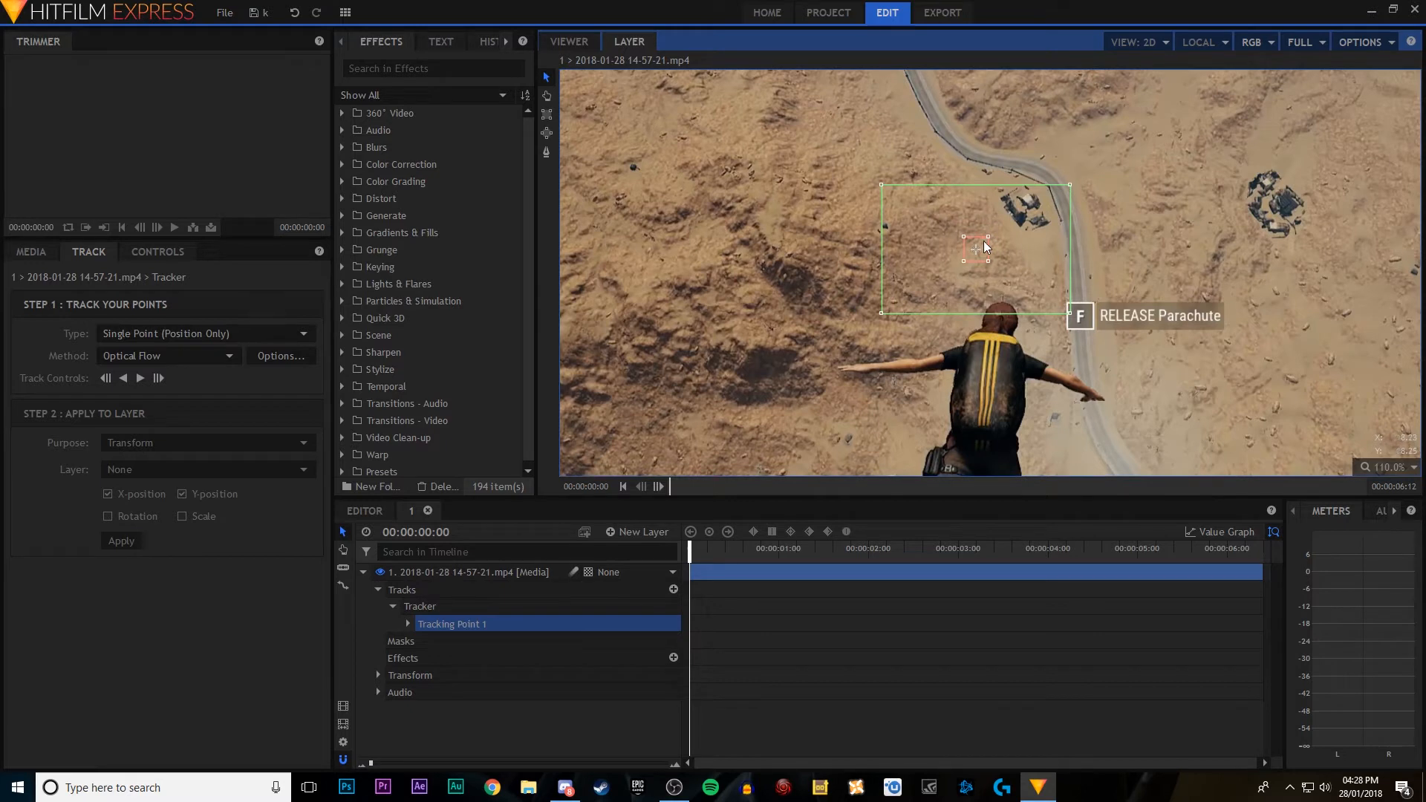
drag(985, 243, 895, 225)
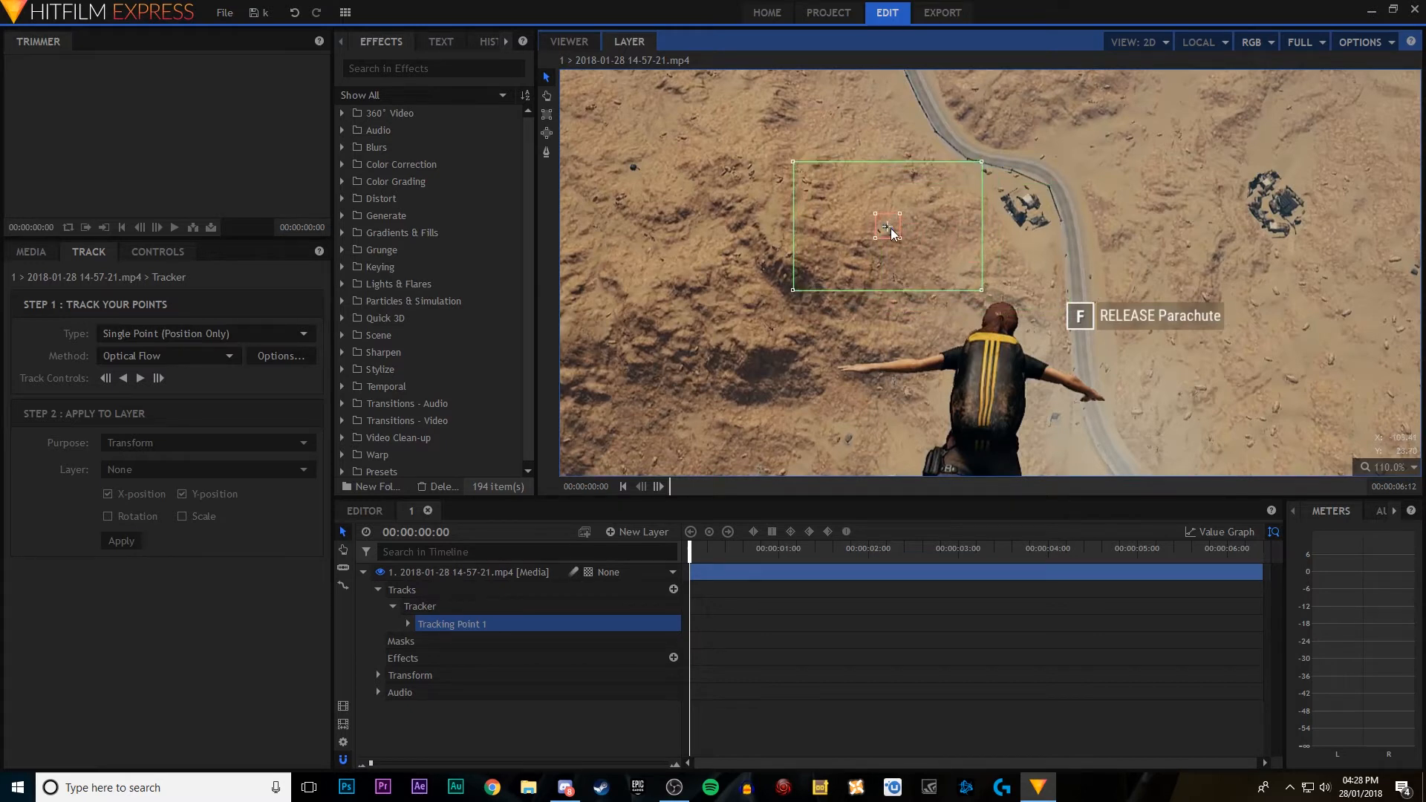
drag(896, 220, 895, 220)
Step: Shrink Tracking Point 1's inner feature box tightly around the dark spot and centre the point on it
scroll(888, 230, up, 1)
scroll(886, 225, up, 3)
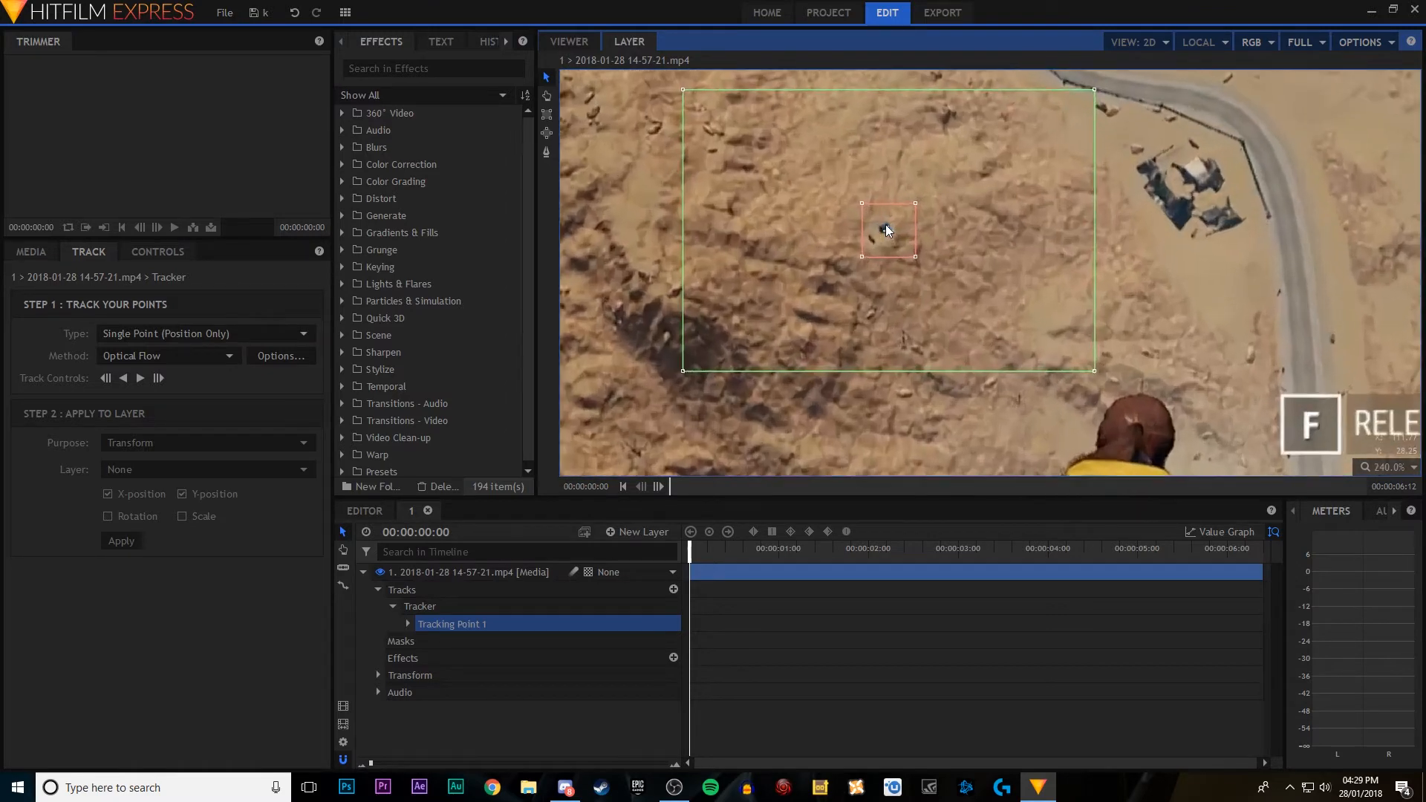
scroll(883, 230, down, 10)
scroll(884, 236, up, 8)
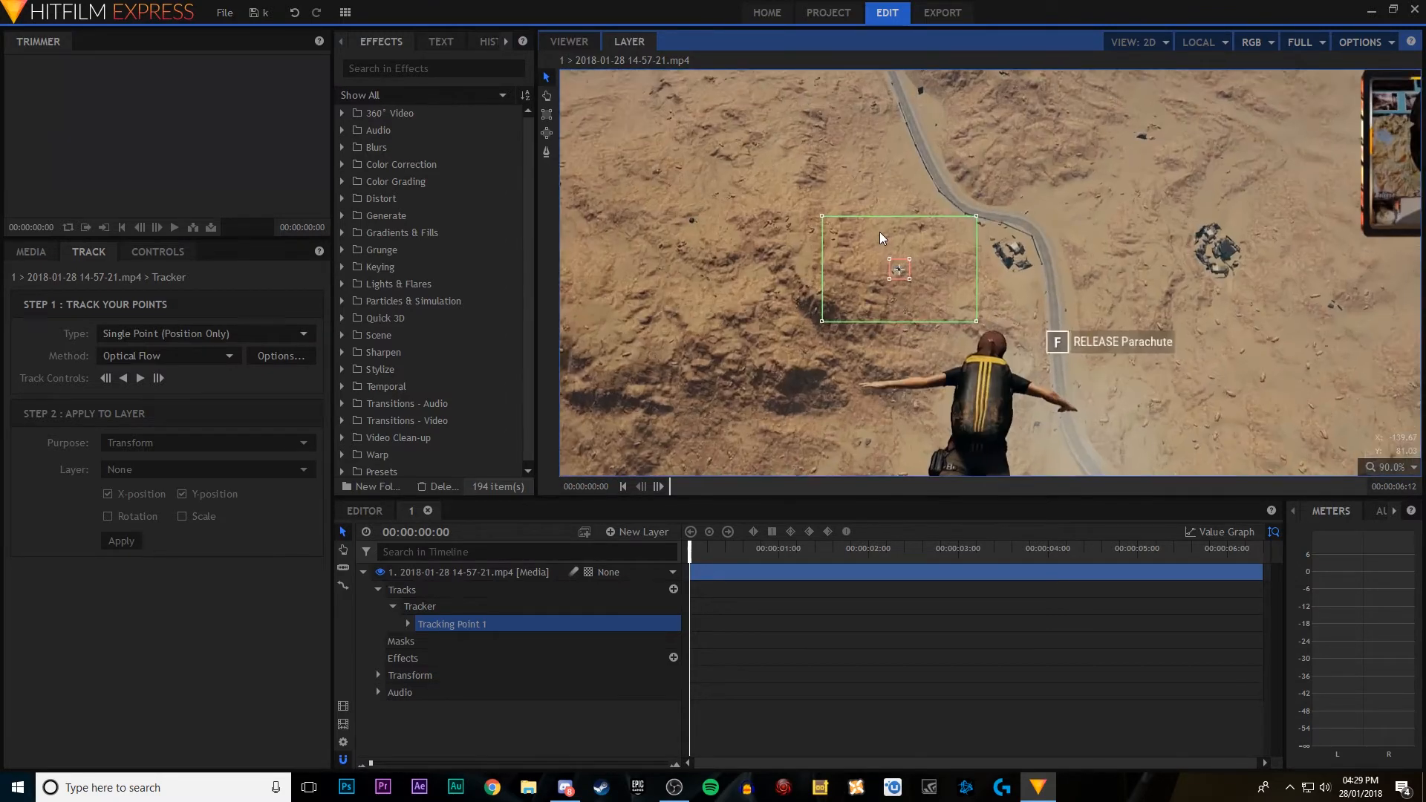
mouse_move(975, 241)
mouse_down()
mouse_move(868, 225)
mouse_move(964, 239)
mouse_up()
mouse_move(1184, 256)
mouse_down()
mouse_move(914, 190)
mouse_move(1244, 274)
mouse_move(1085, 271)
mouse_move(1157, 247)
mouse_up()
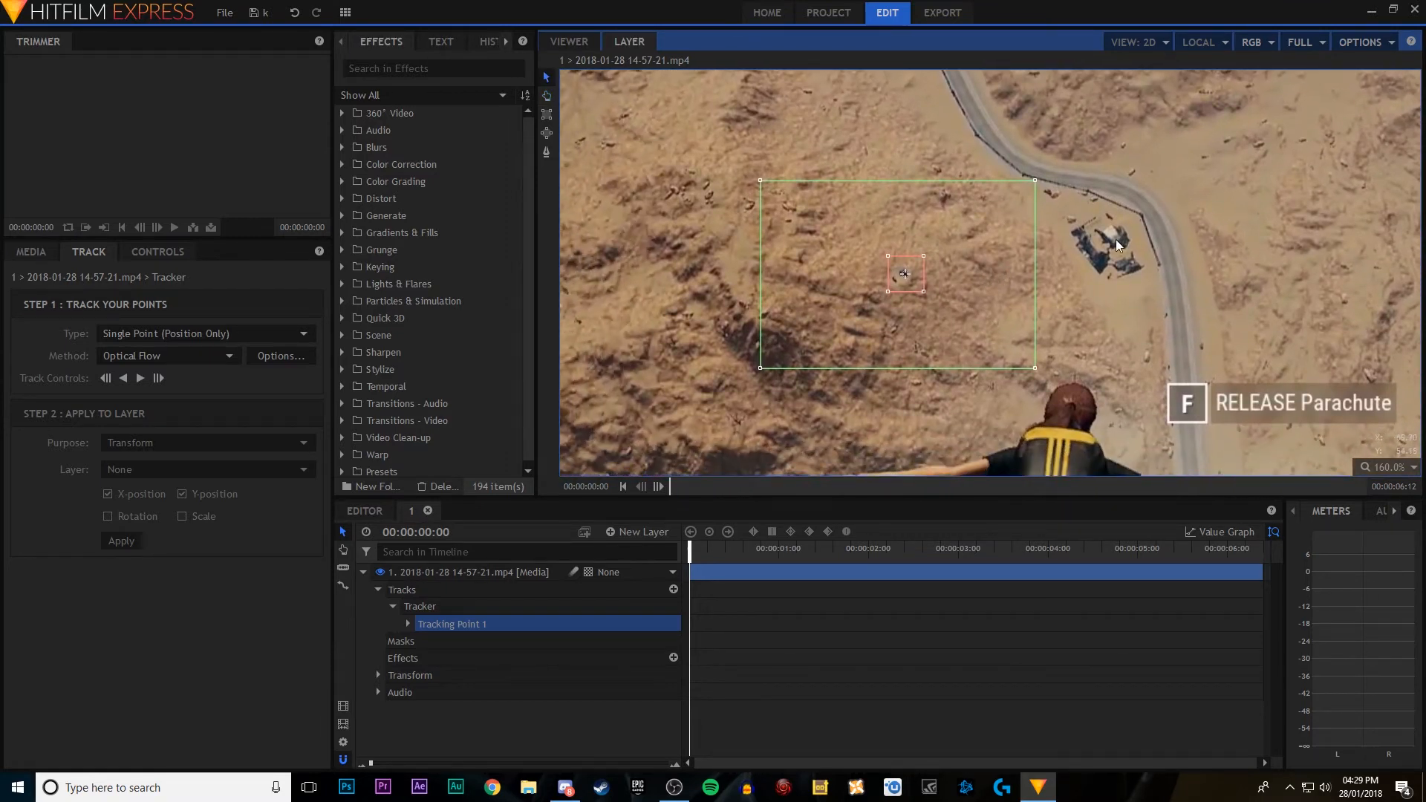
drag(906, 272, 904, 268)
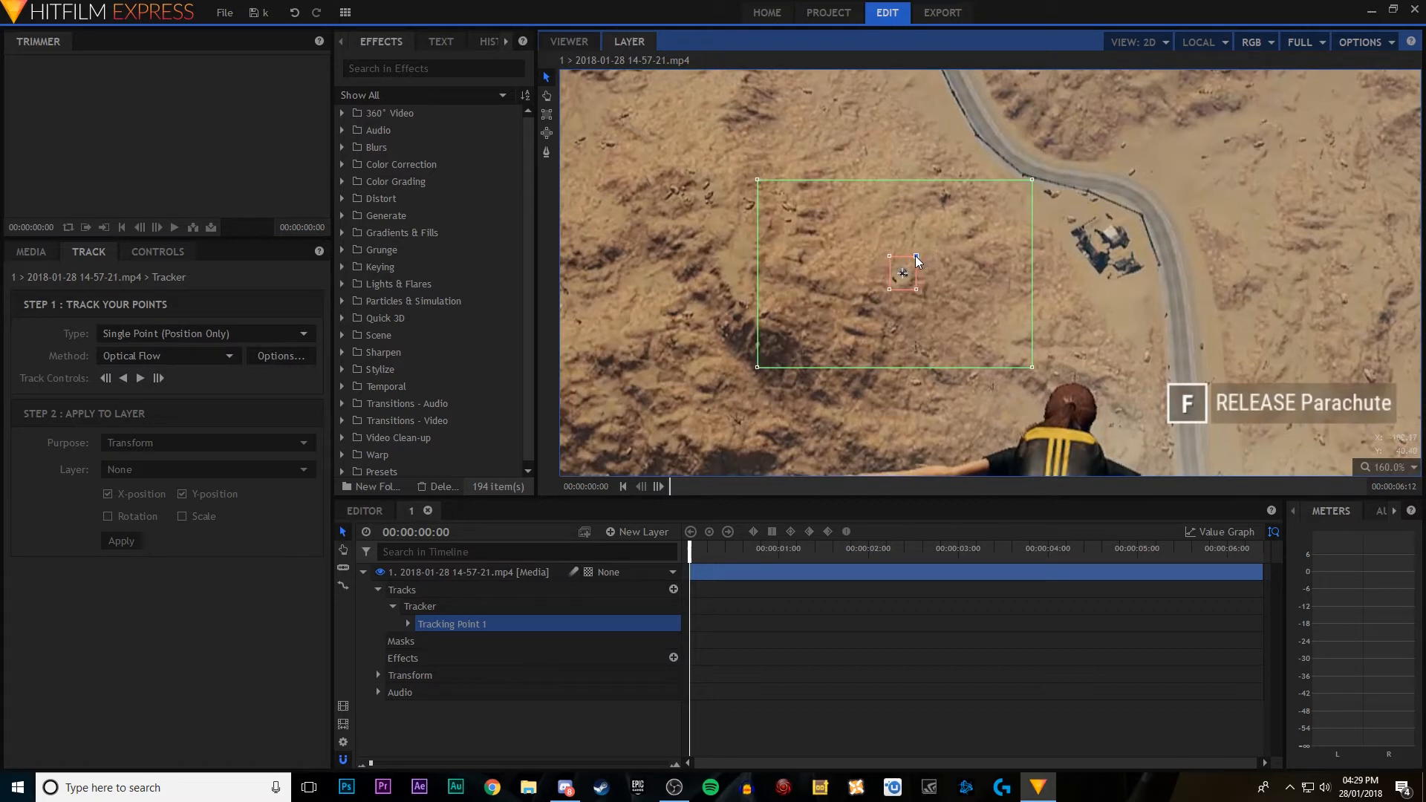
drag(908, 264, 909, 266)
scroll(907, 271, up, 4)
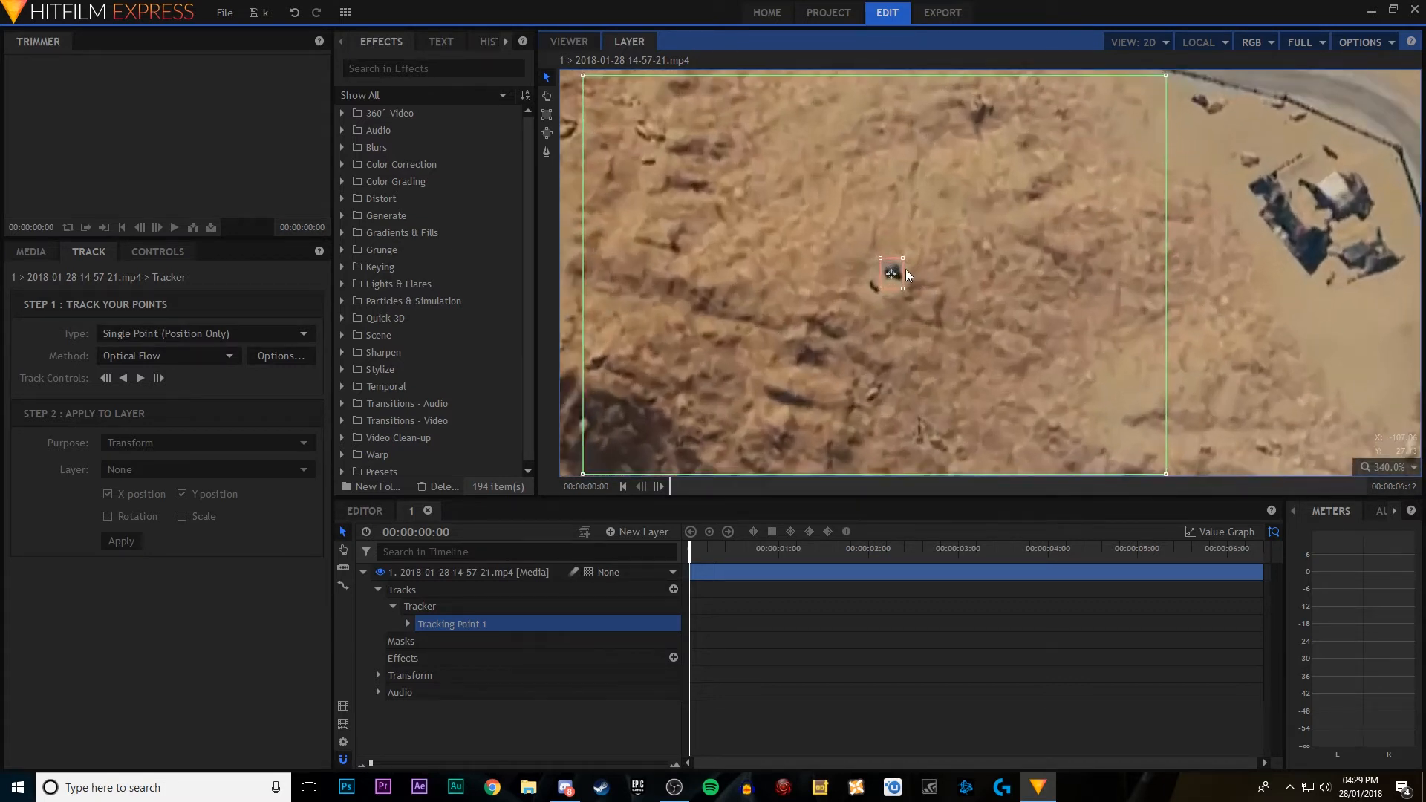
scroll(906, 269, down, 5)
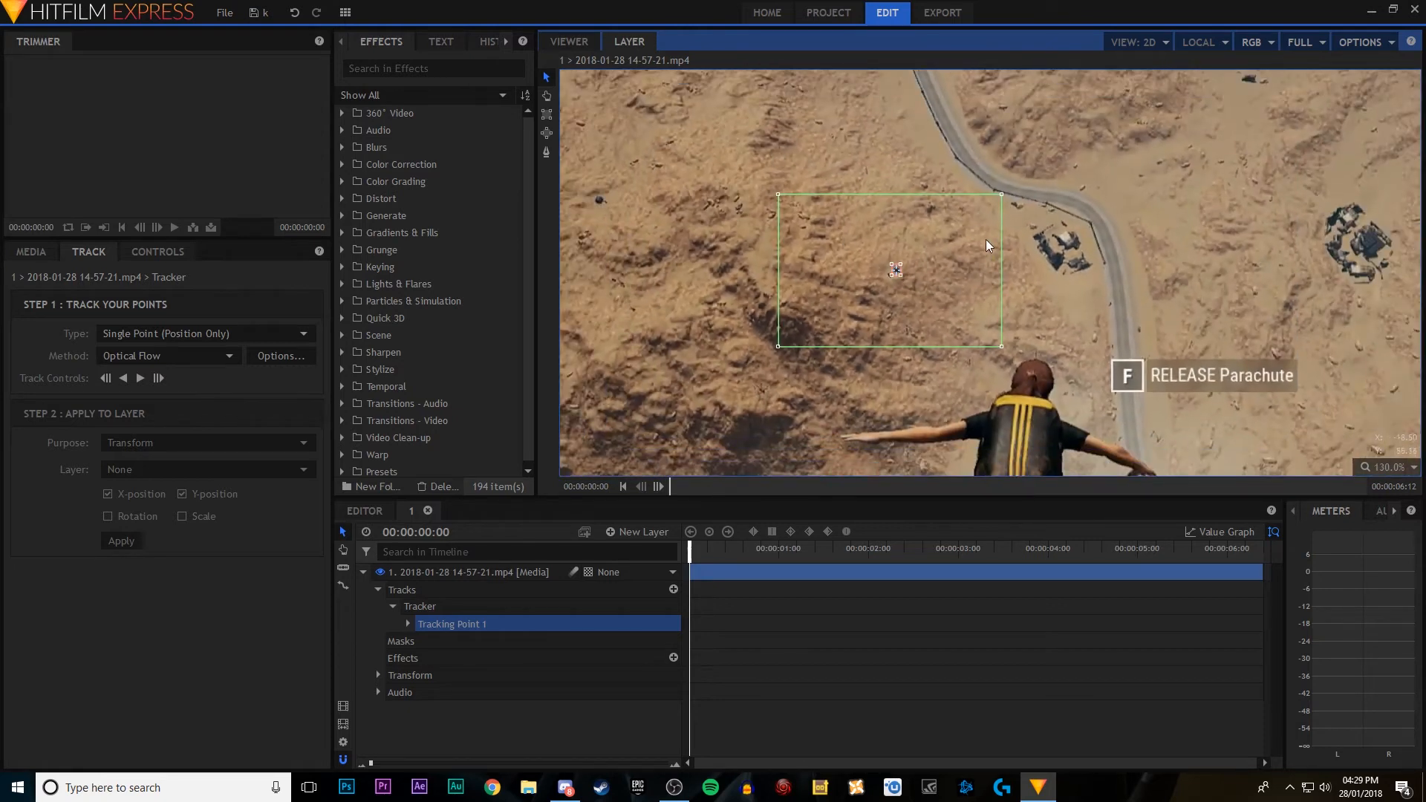
Step: Narrow Tracking Point 1's outer search area around the dark spot and track forward to 00:00:00:03
drag(1000, 345, 967, 332)
drag(969, 344, 970, 344)
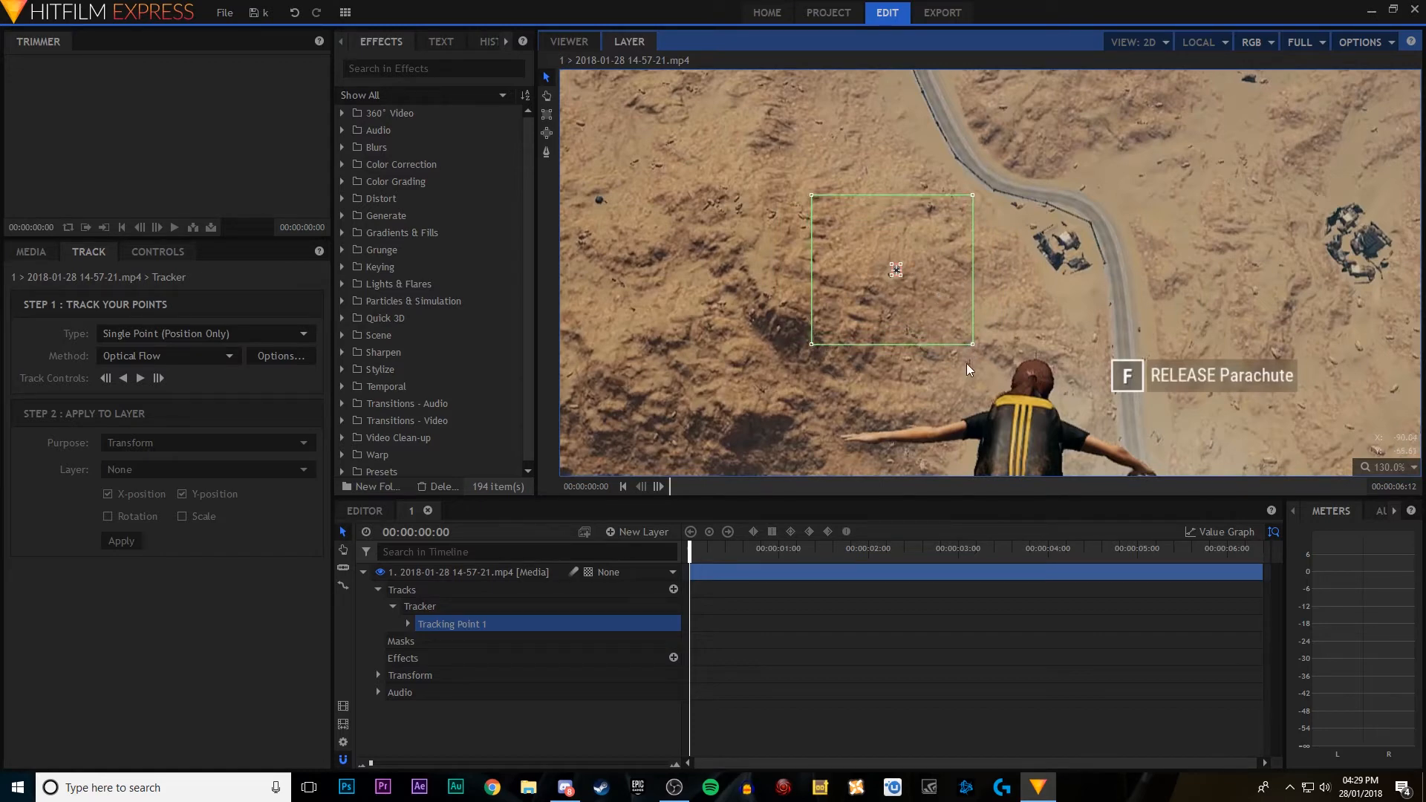
scroll(873, 373, down, 3)
scroll(873, 368, down, 1)
scroll(877, 364, up, 1)
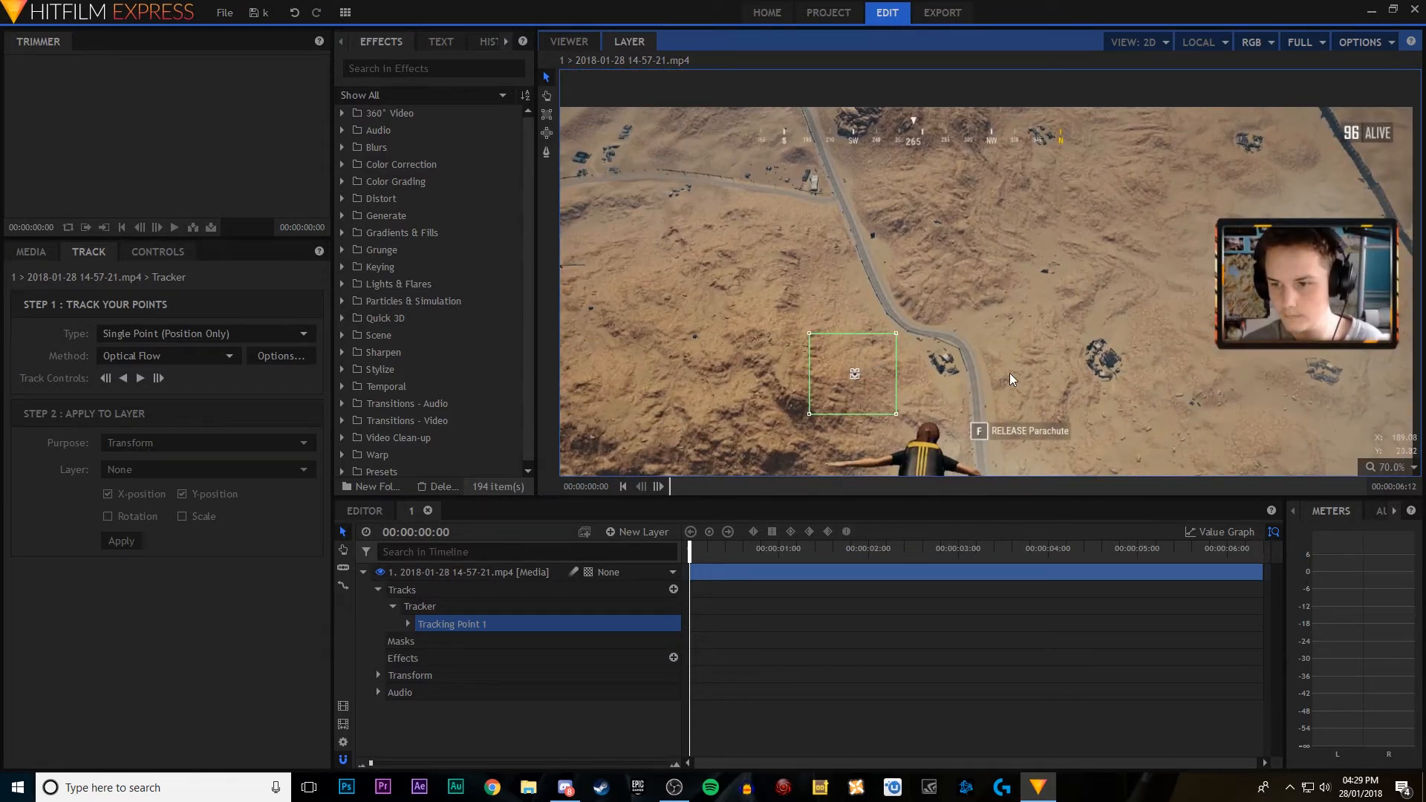
drag(1009, 373, 989, 275)
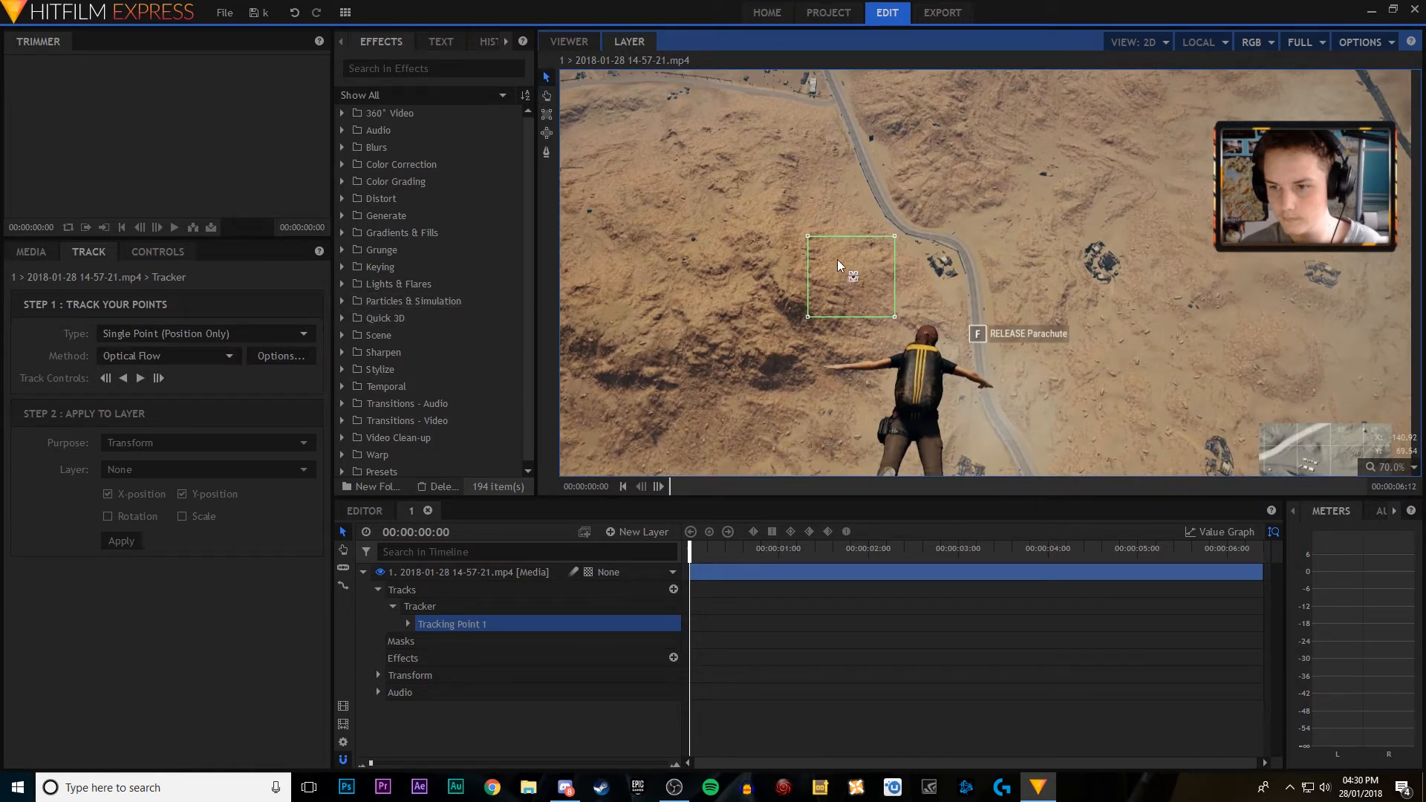
click(140, 378)
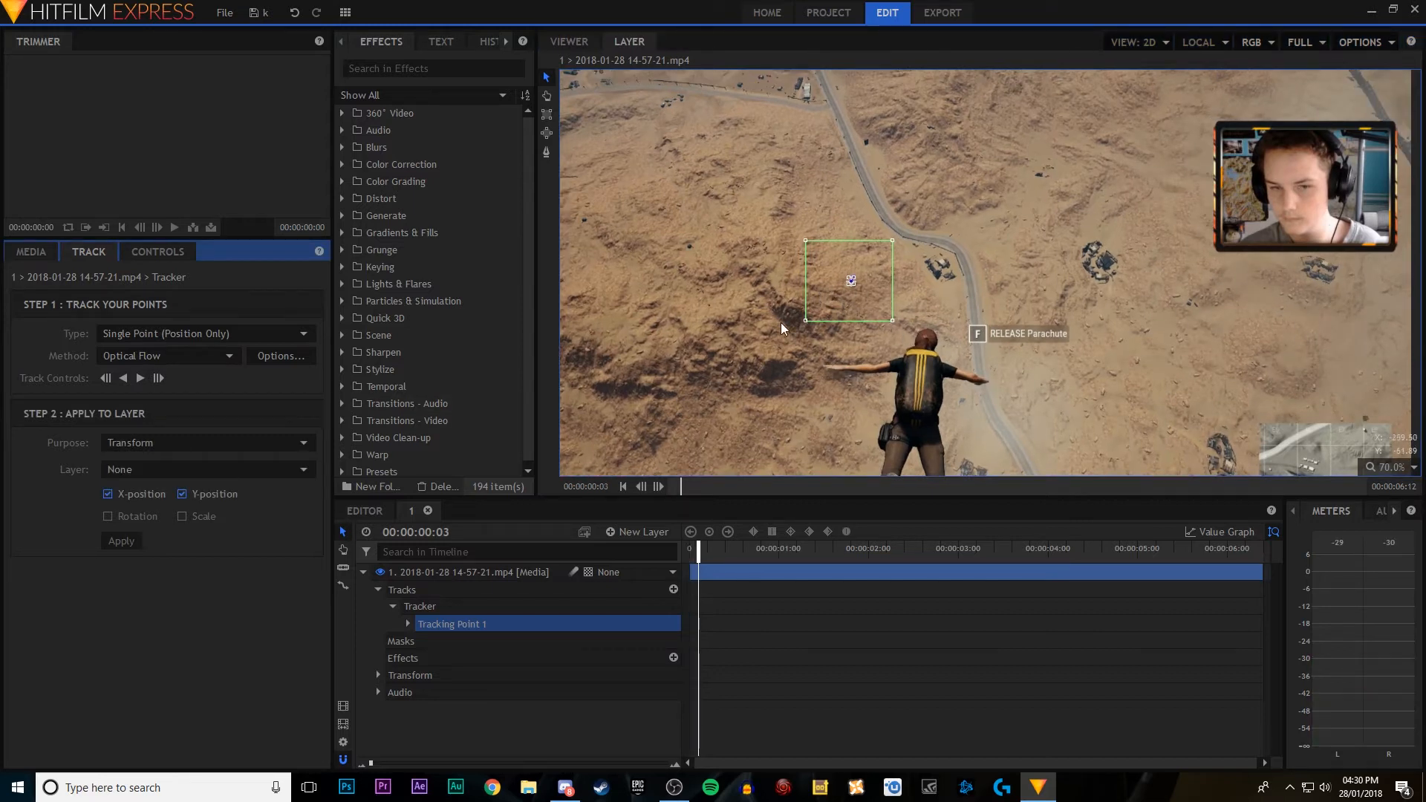
Step: Widen Tracking Point 1's inner feature box slightly around the dark spot and track forward to 00:00:01:27
scroll(862, 296, up, 2)
scroll(851, 297, up, 2)
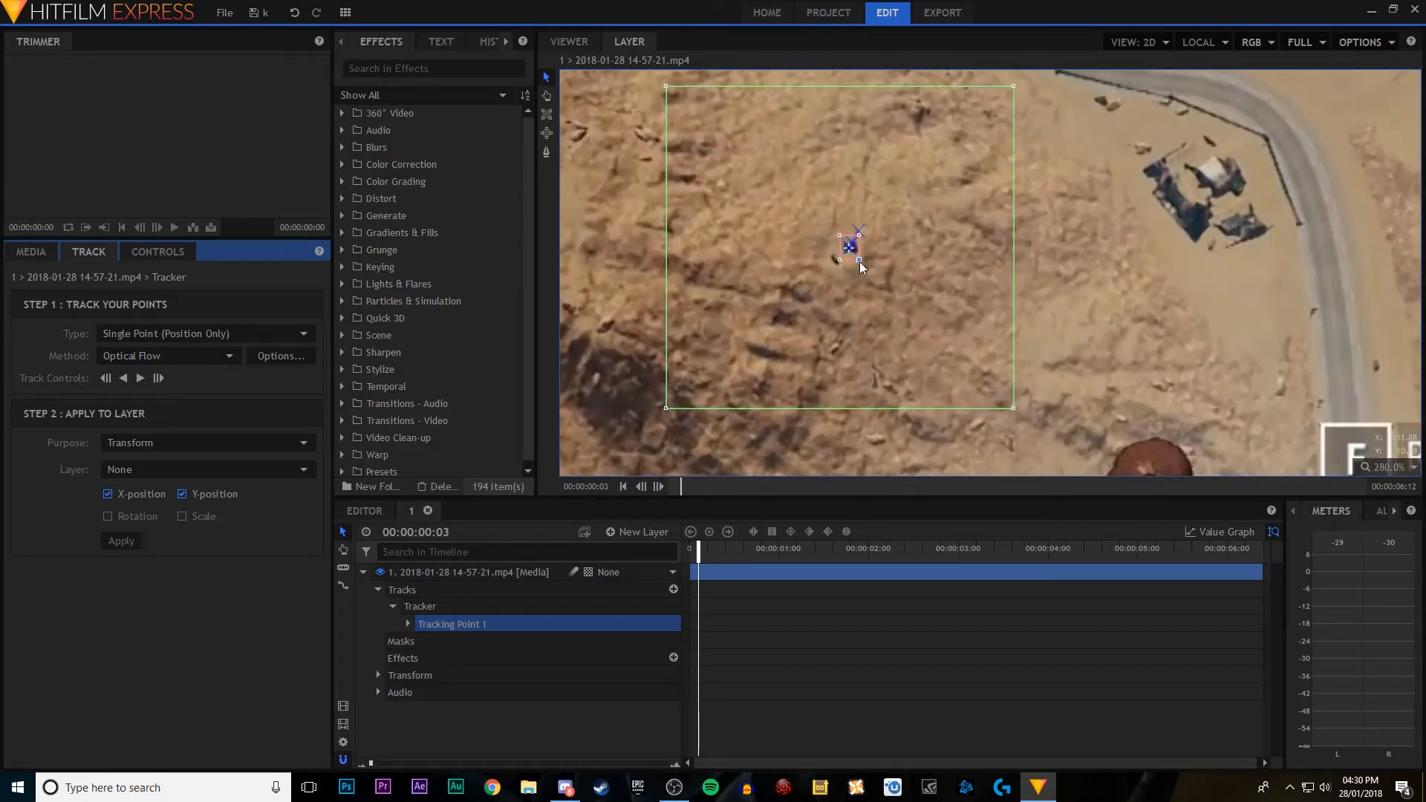
drag(858, 262, 865, 260)
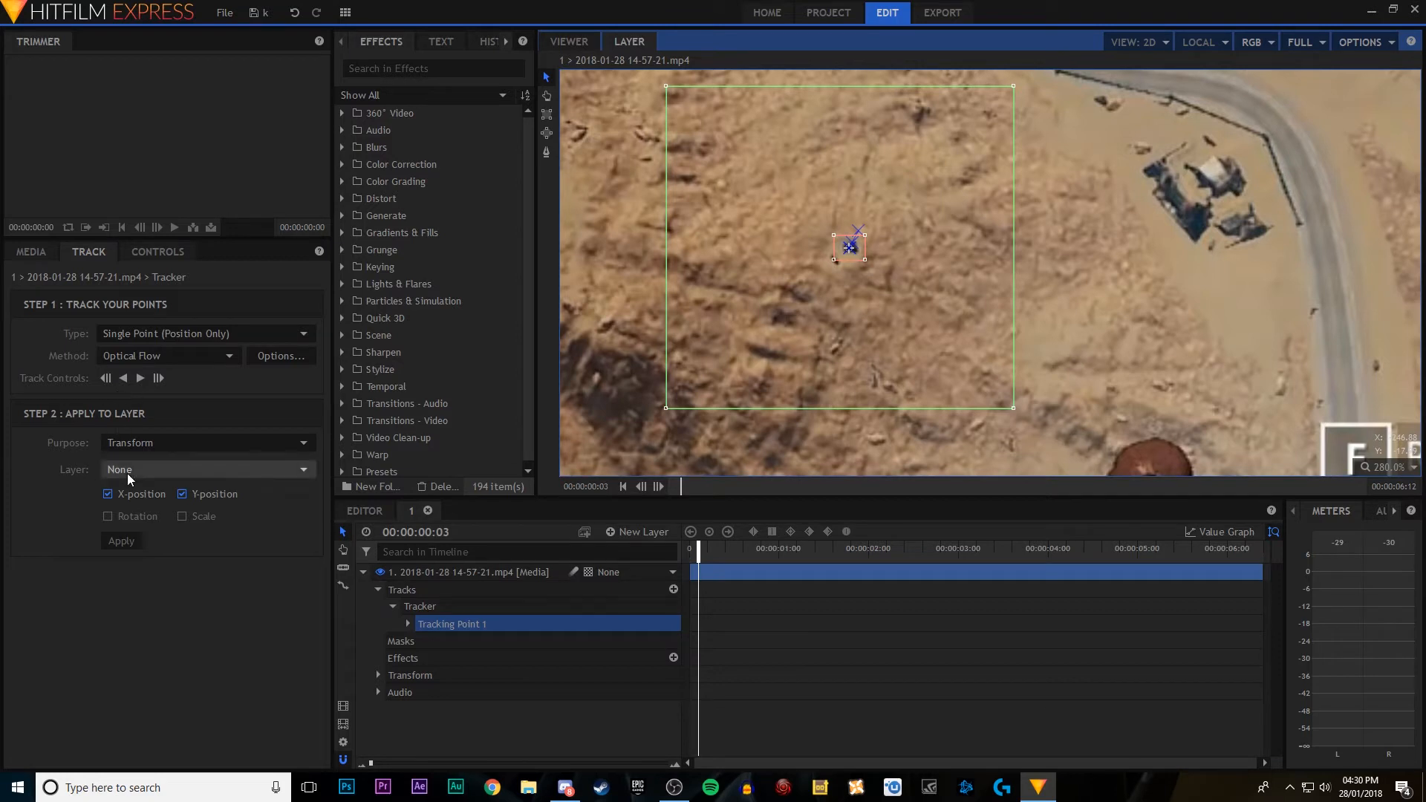
click(141, 378)
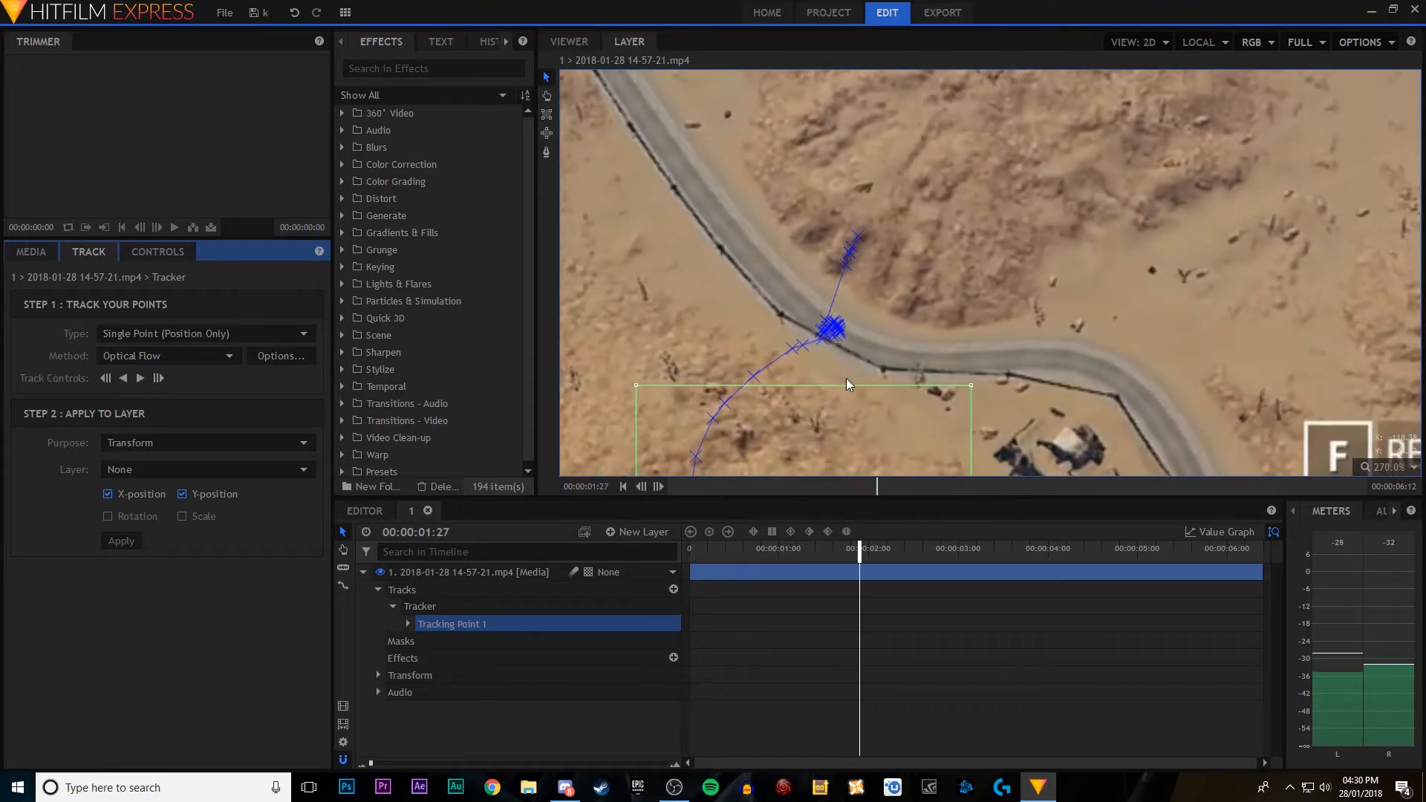
Step: Nudge Tracking Point 1 slightly downward at 00:00:01:27 and track back frame by frame to 00:00:01:11
scroll(846, 379, down, 7)
drag(1012, 421, 1025, 276)
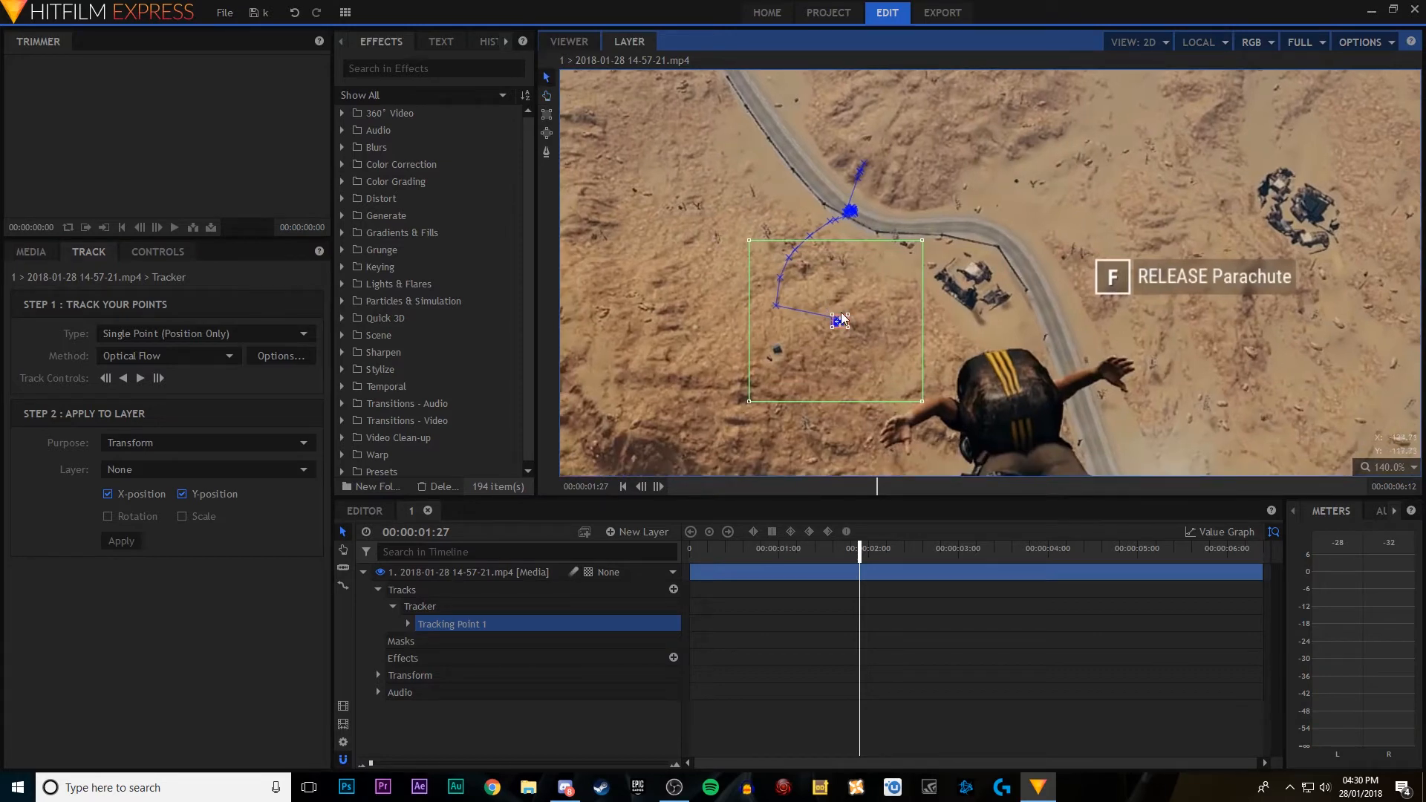
scroll(830, 343, up, 5)
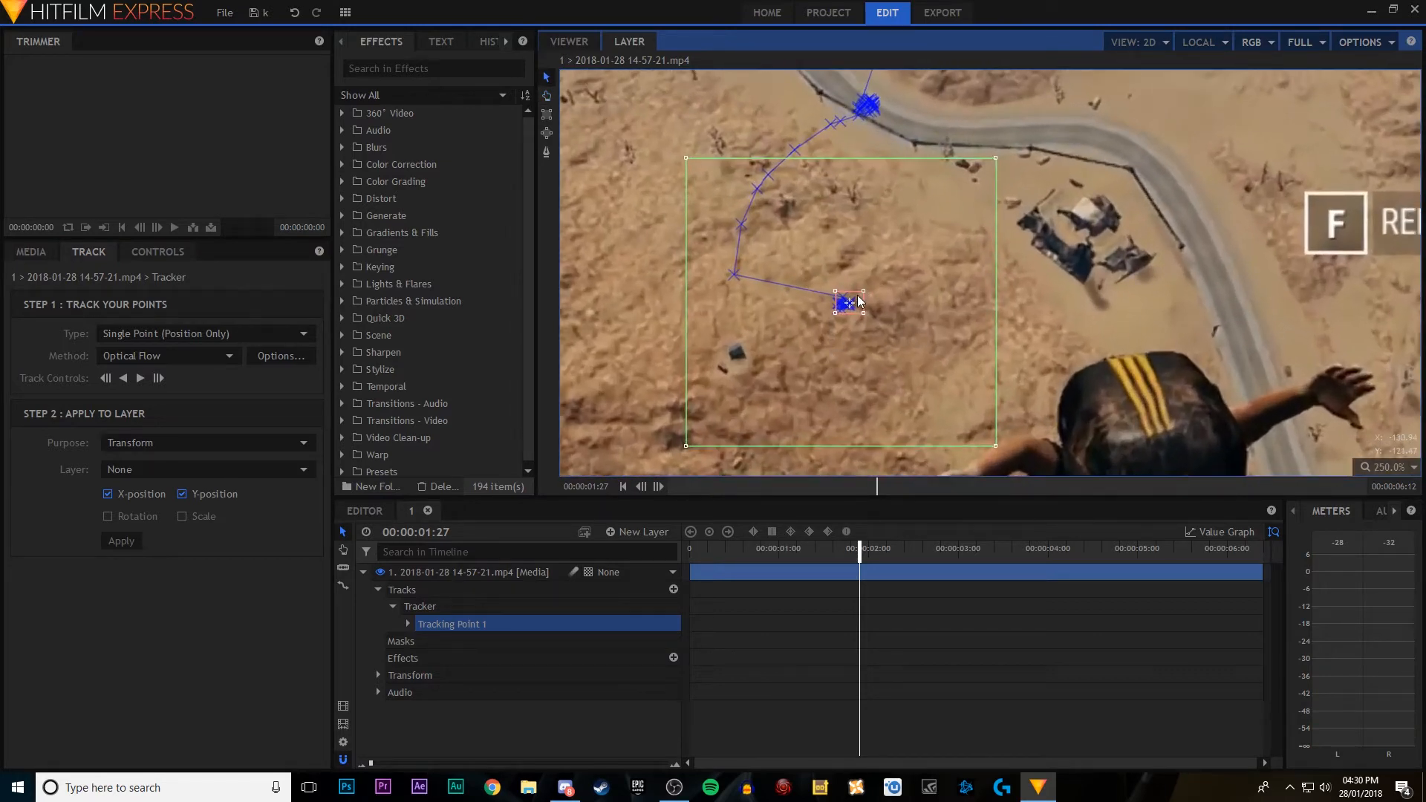
drag(851, 303, 852, 311)
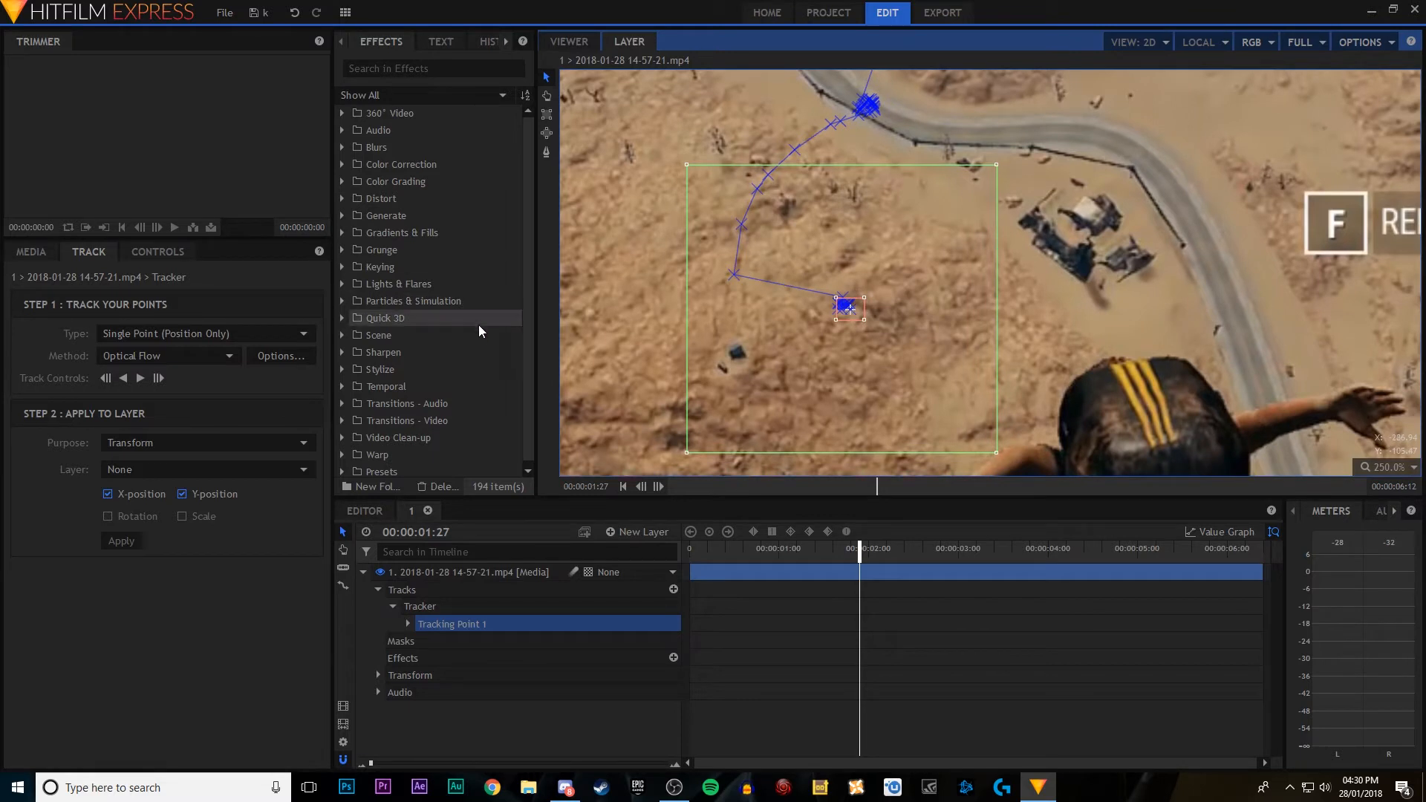
click(107, 381)
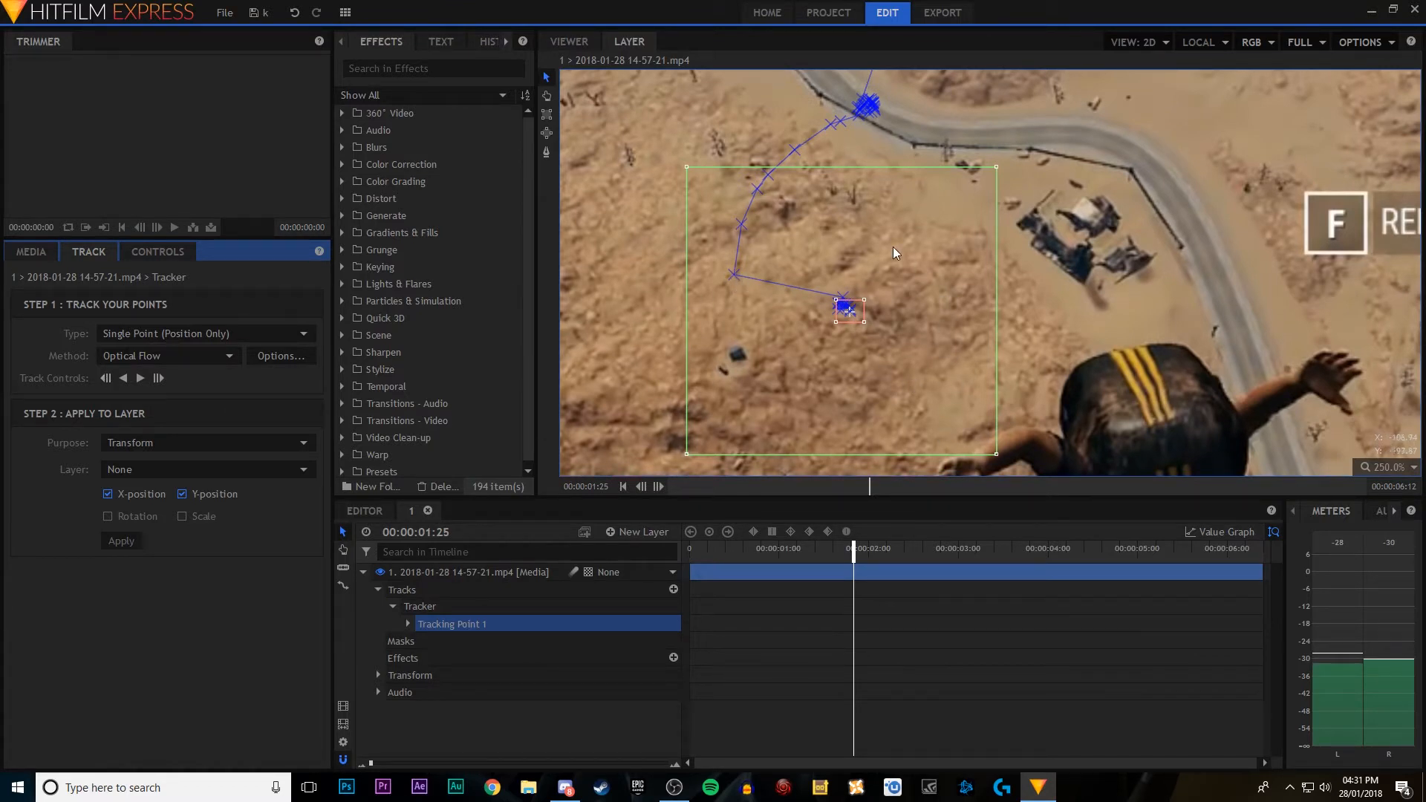
click(106, 379)
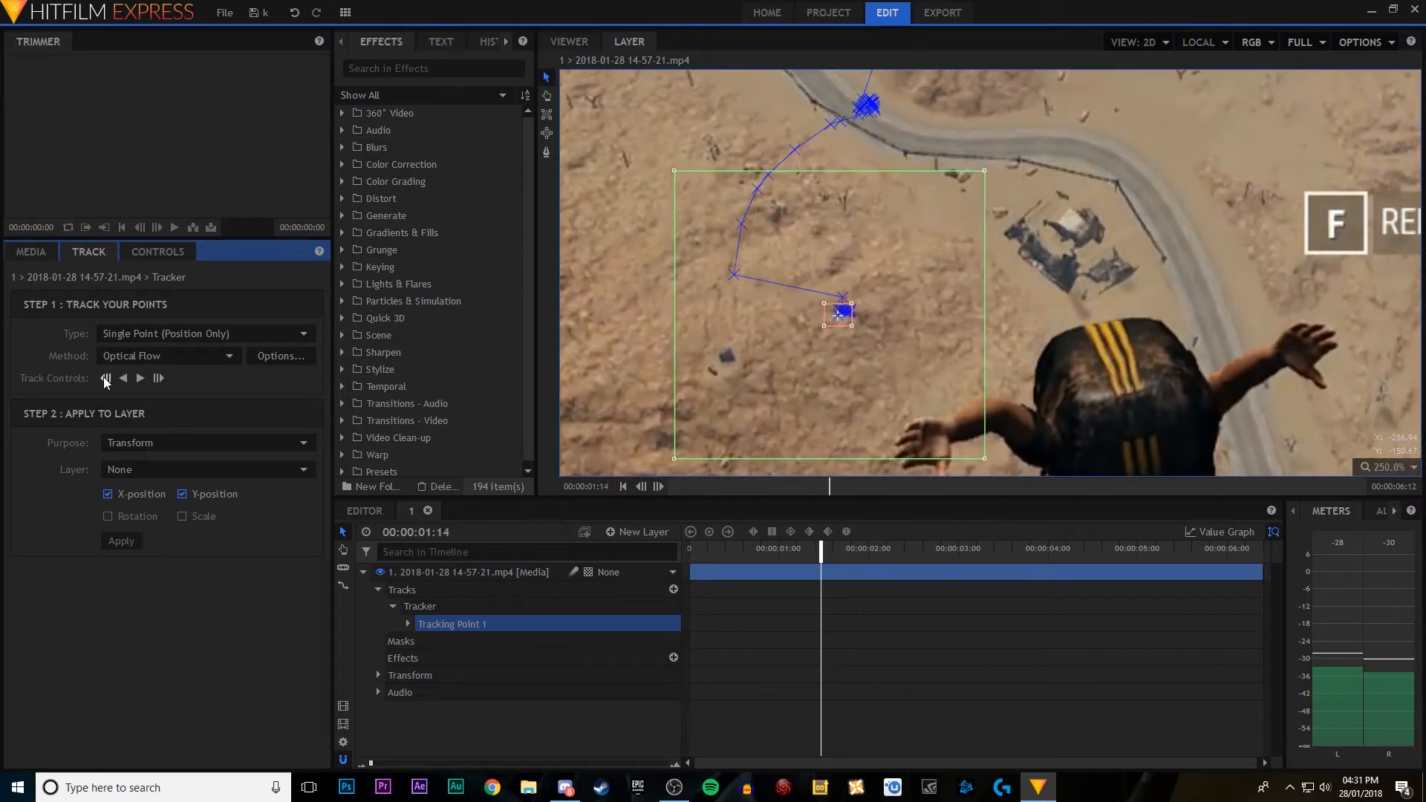
click(106, 380)
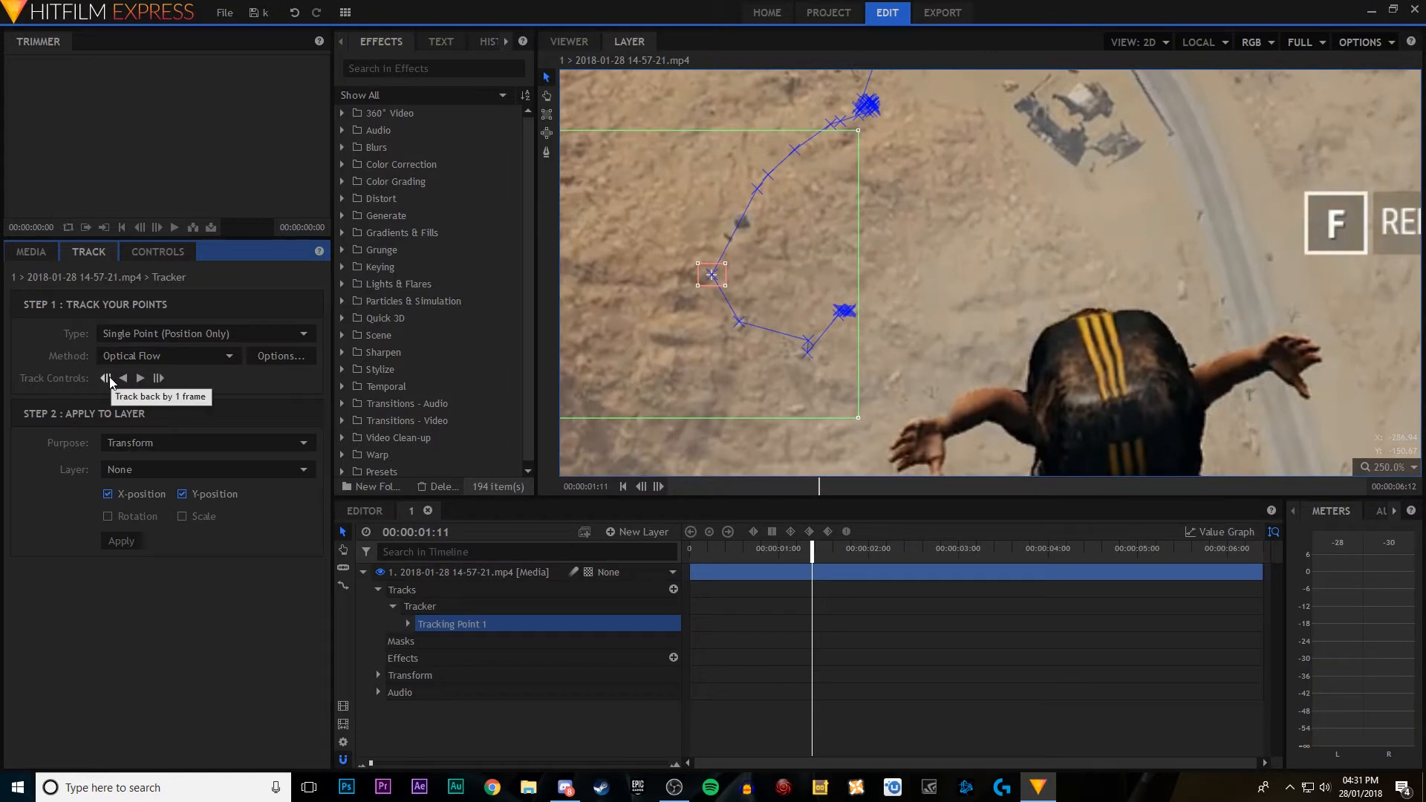
Step: Move Tracking Point 1 back onto the dark spot at frames 01:11, 01:12 and 01:13, and track forward to 00:00:02:17
drag(721, 275, 748, 217)
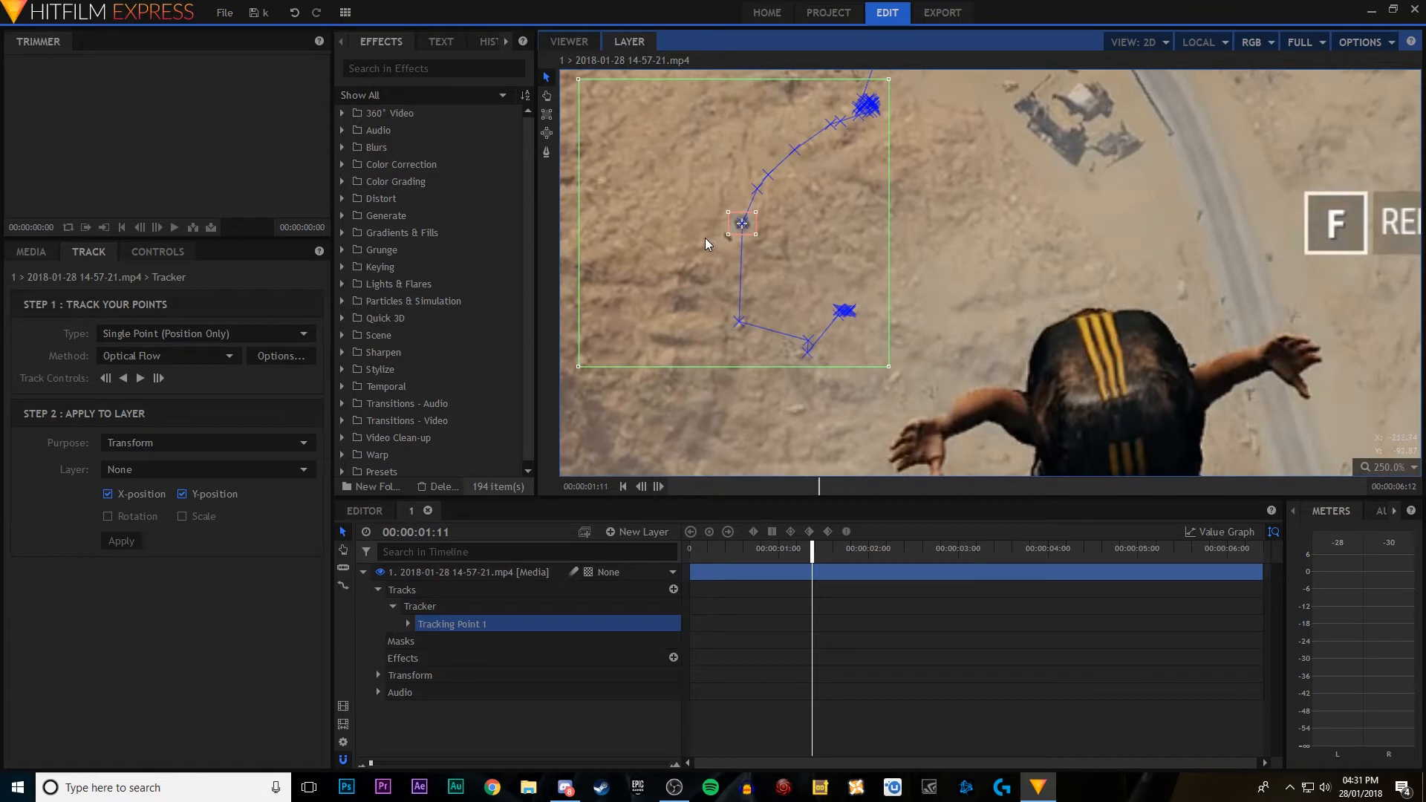
key(Right)
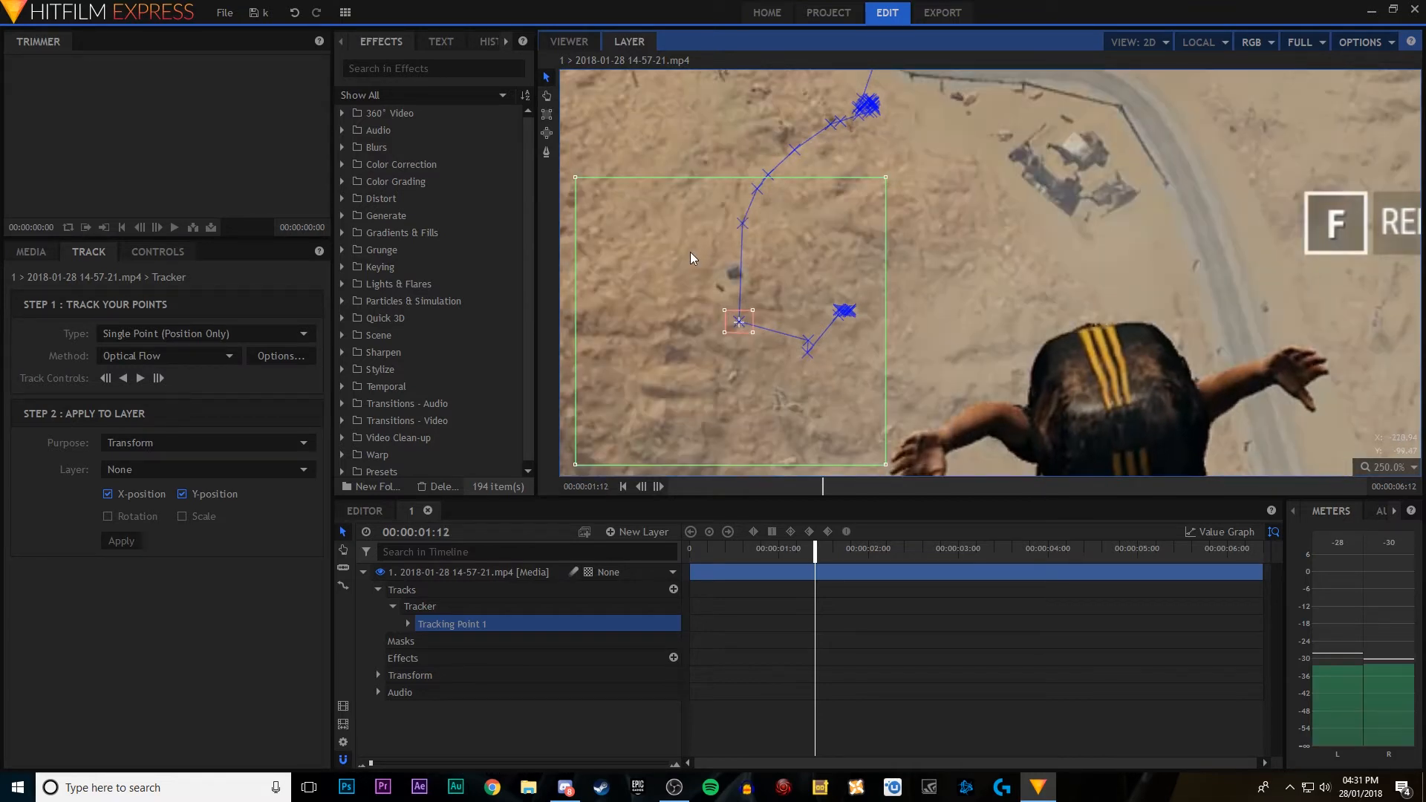
drag(748, 320, 743, 273)
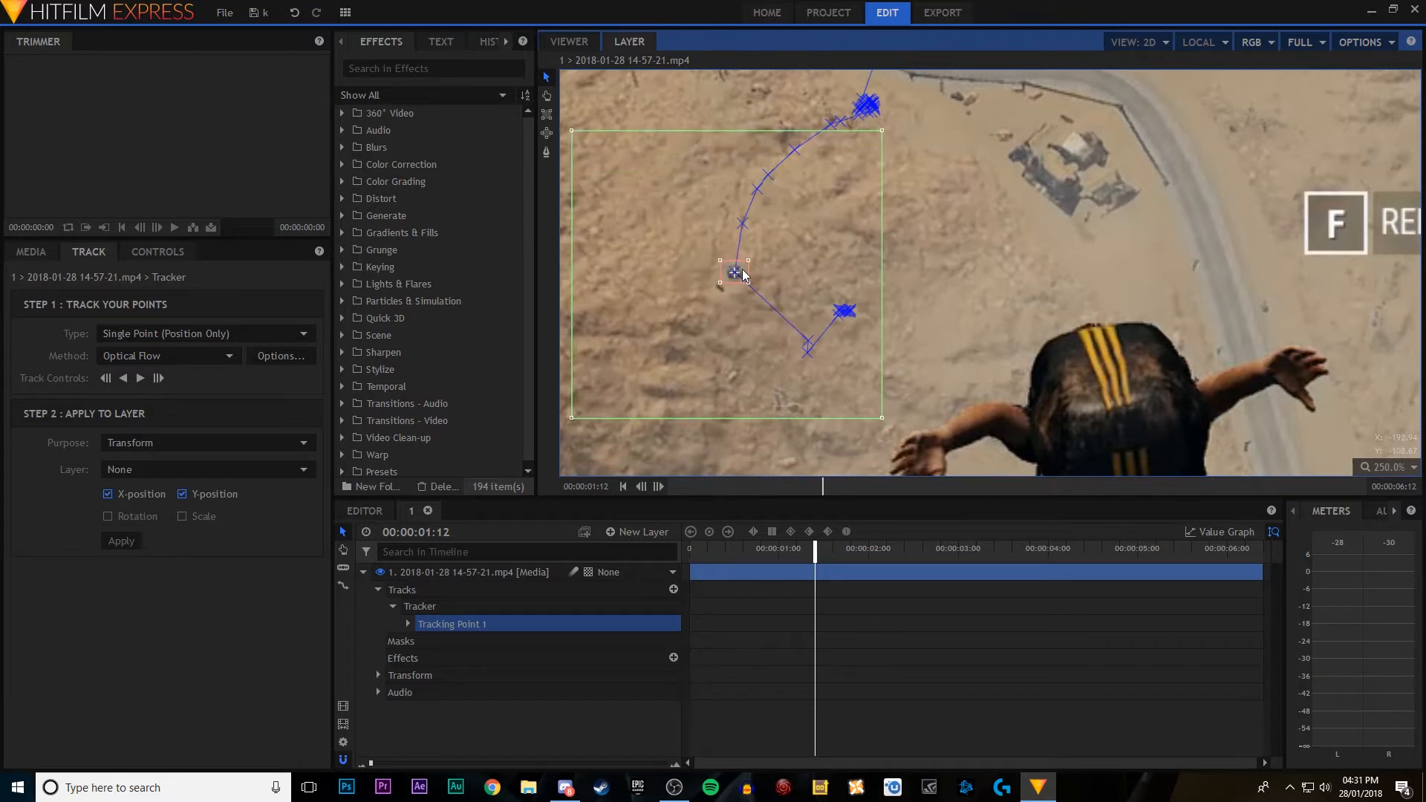
key(Right)
drag(815, 344, 740, 343)
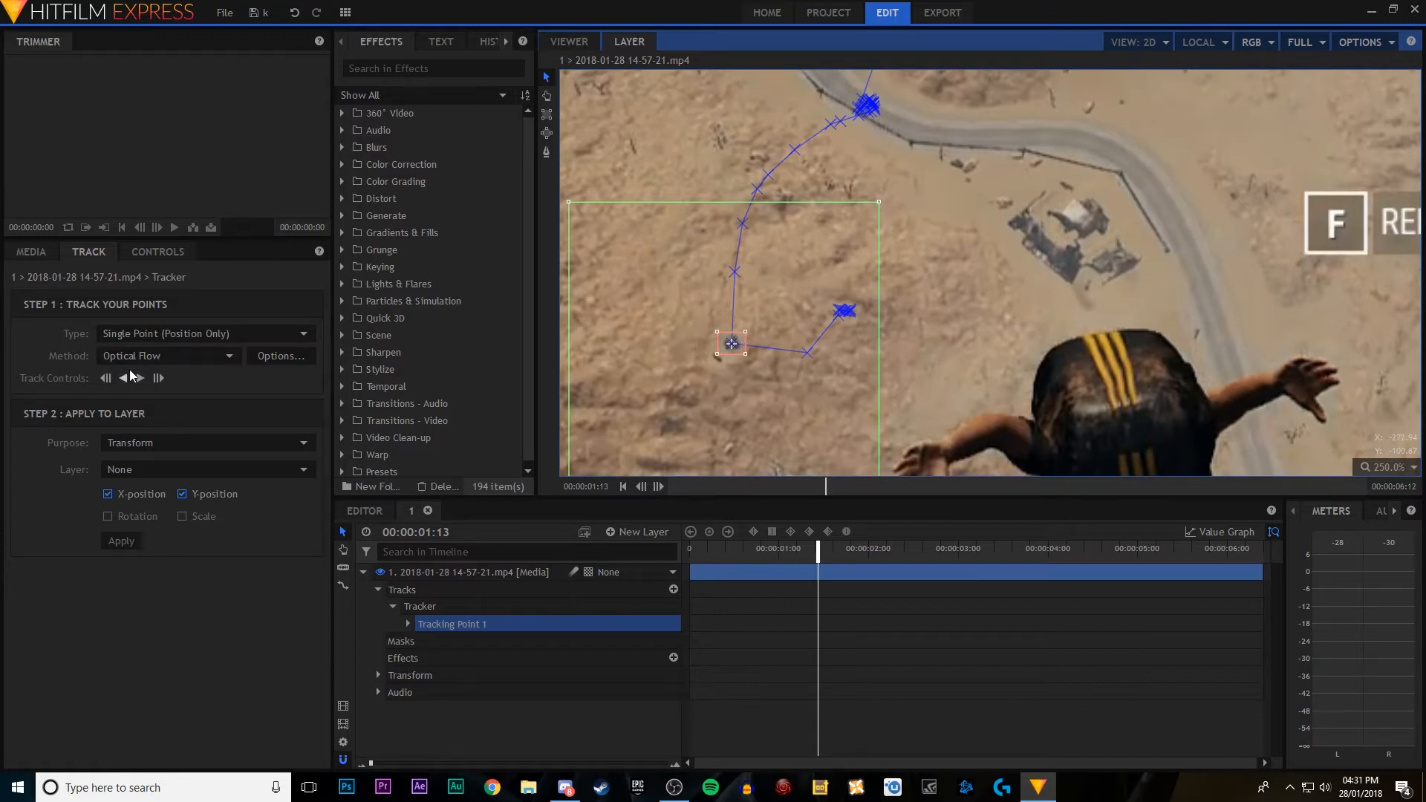
click(142, 378)
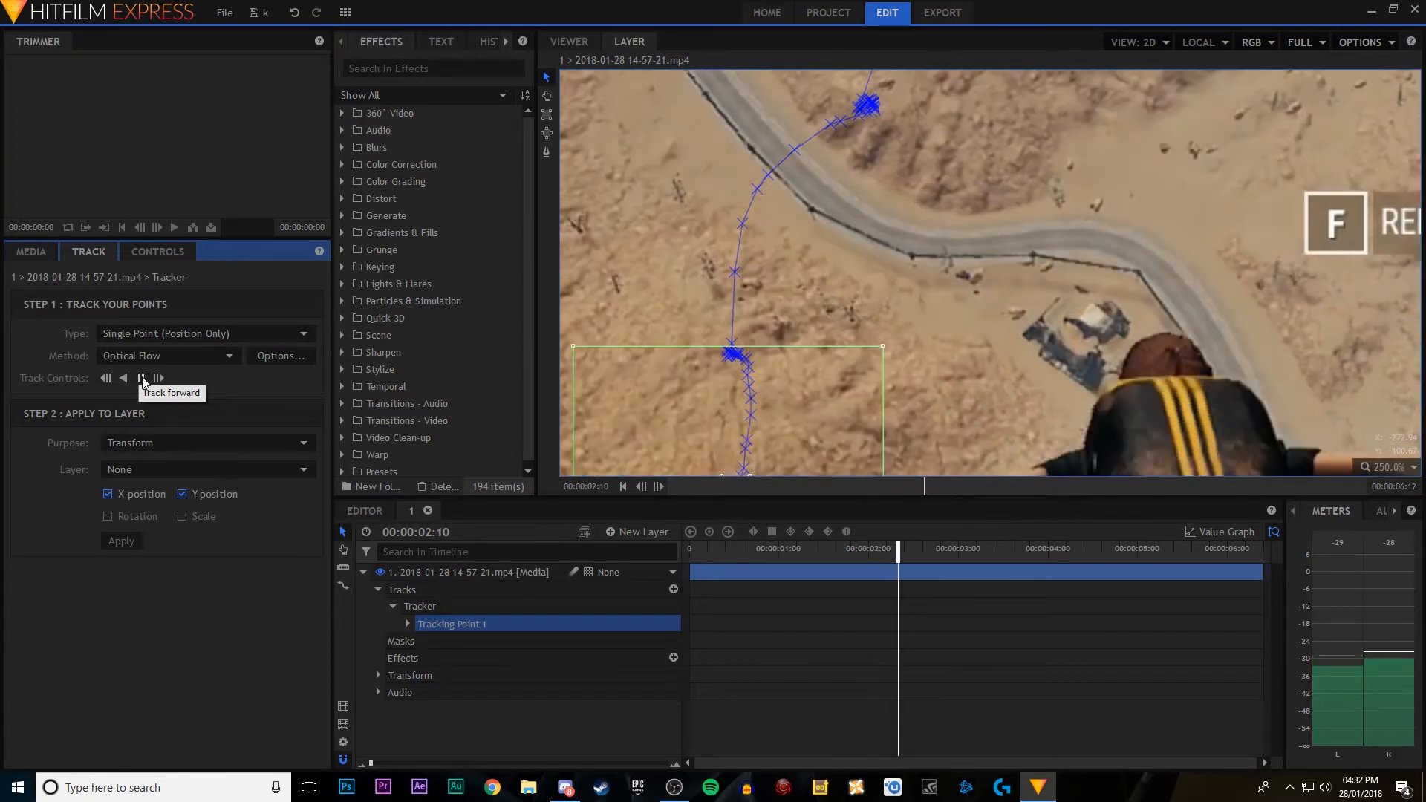
click(142, 379)
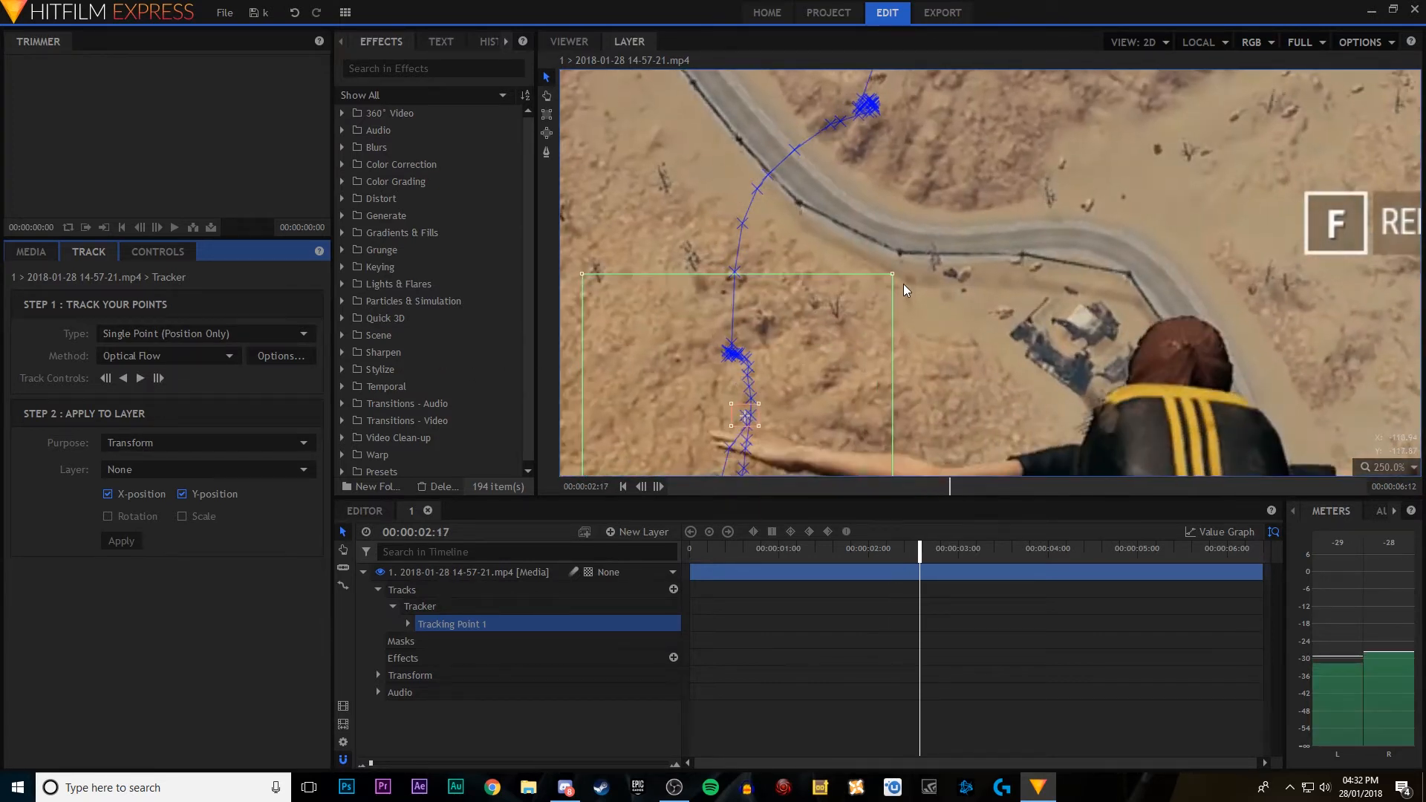
Step: Enlarge Tracking Point 1's outer search area, step back to 00:00:02:14 and move the point onto the dark spot beside the skydiver's hand
scroll(956, 306, down, 3)
drag(962, 405, 965, 299)
drag(919, 356, 973, 390)
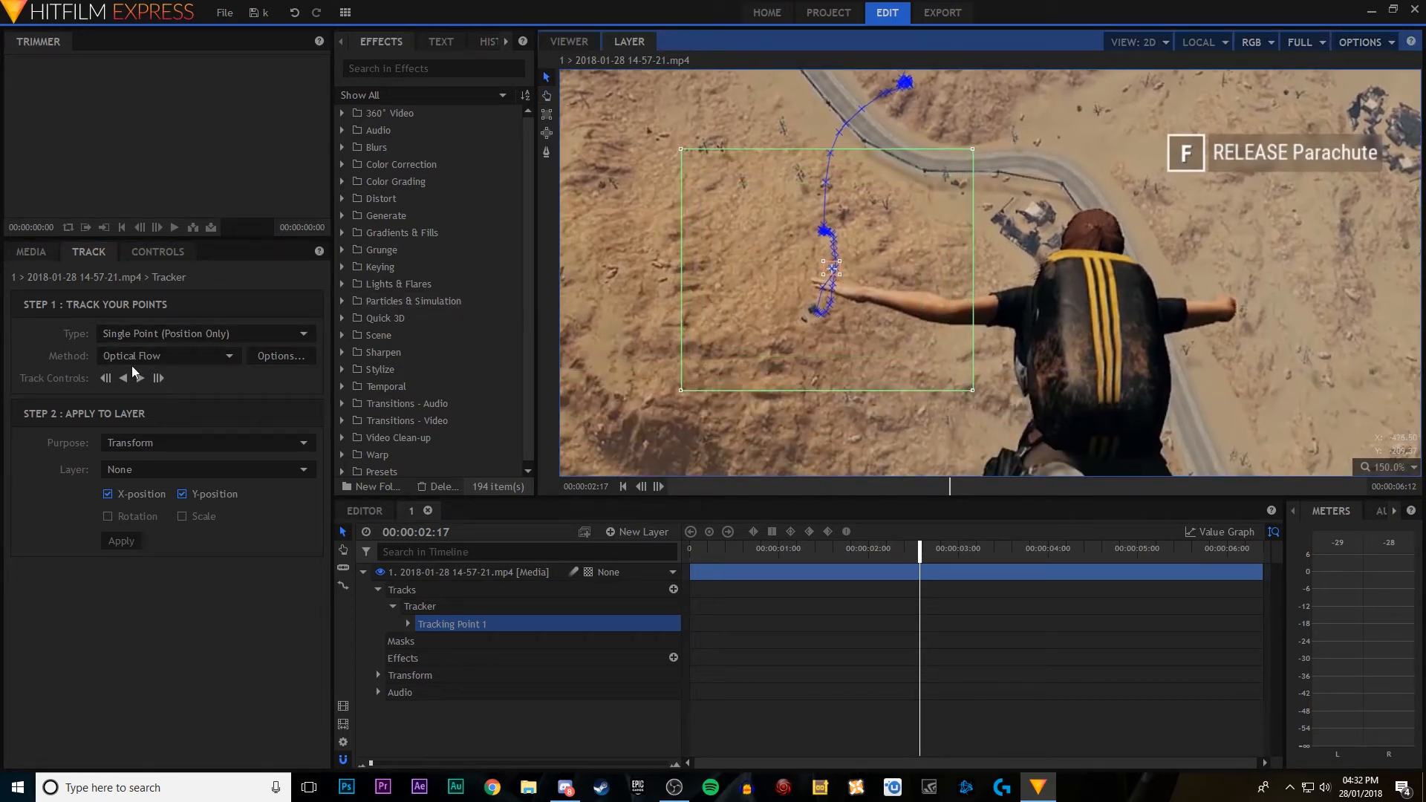
click(107, 379)
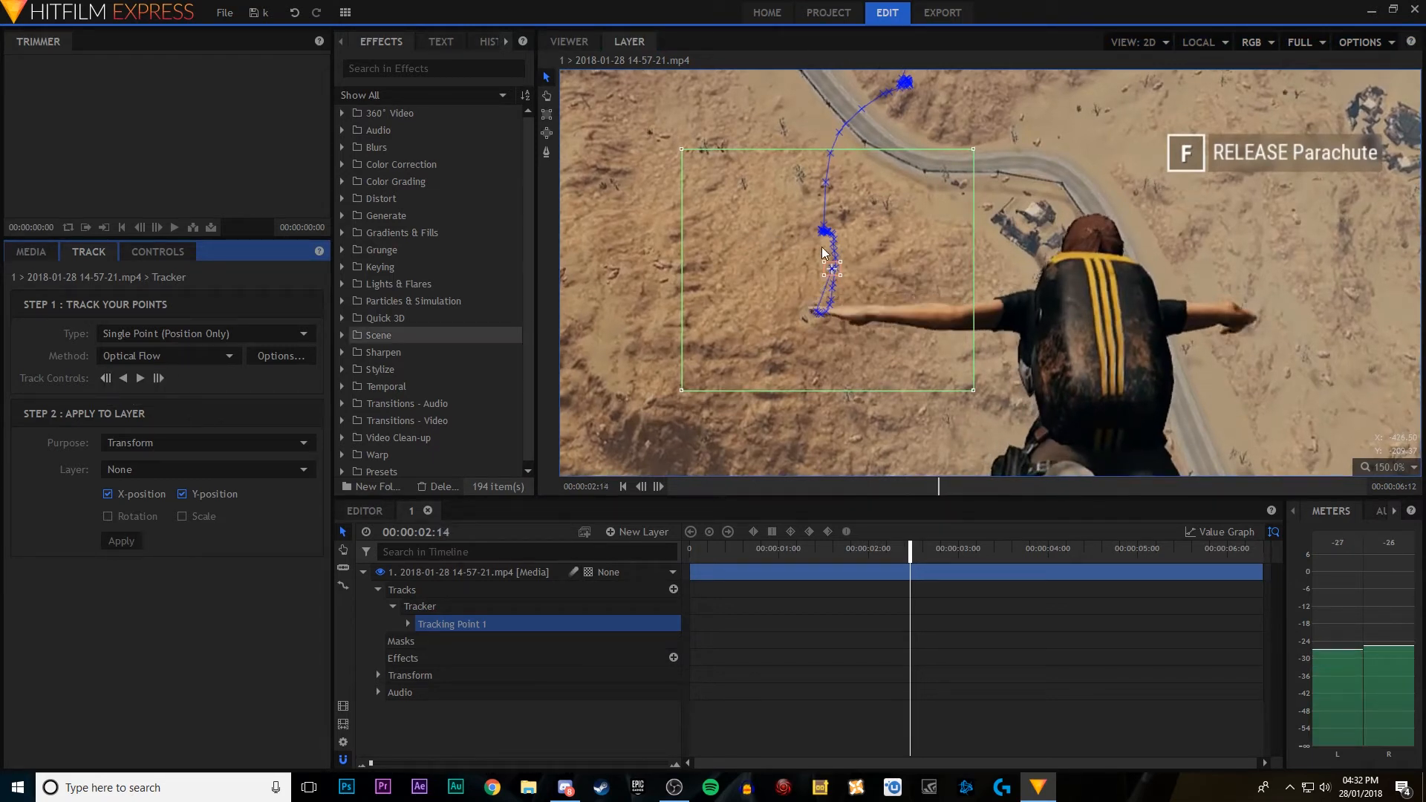
scroll(845, 262, up, 3)
drag(845, 262, 824, 311)
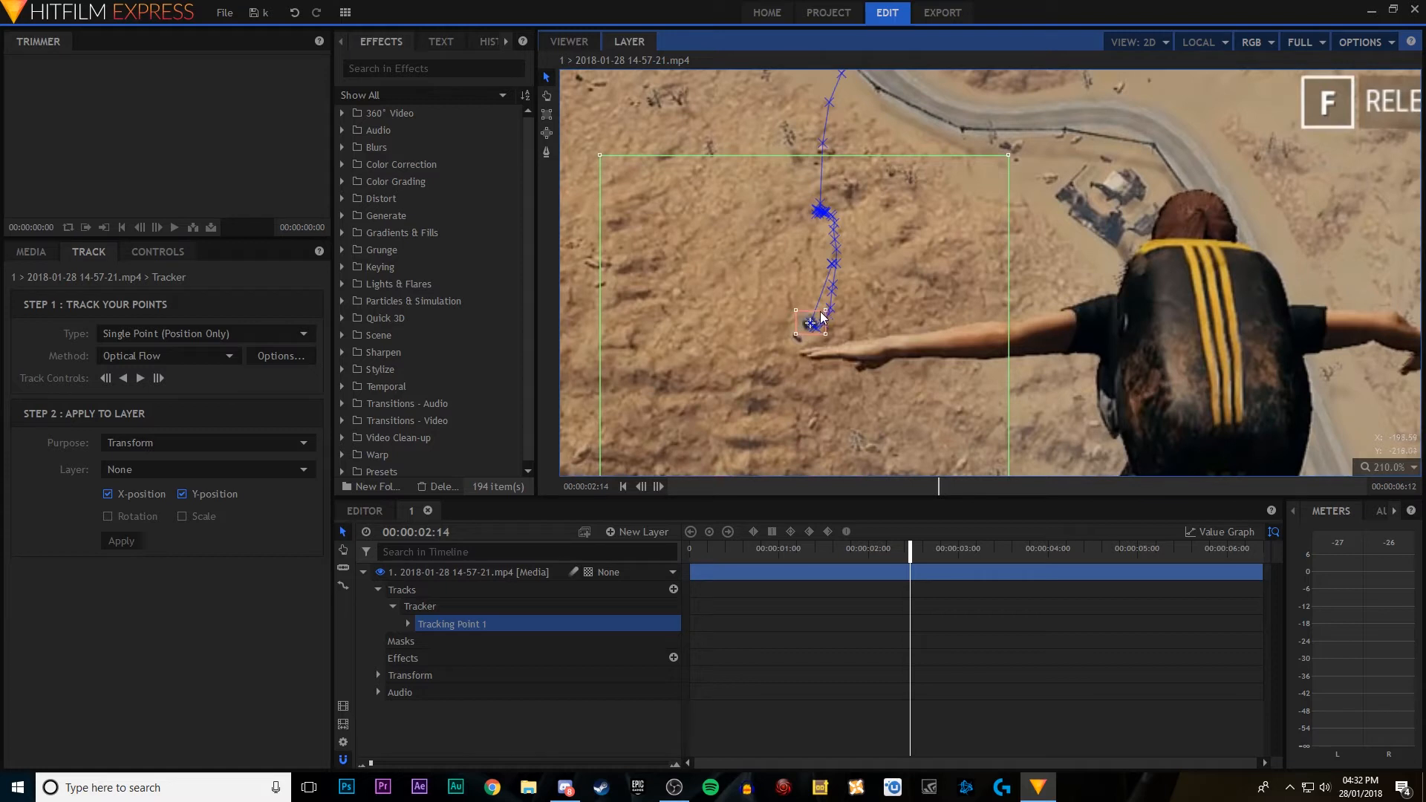
Step: Advance frame by frame to 00:00:02:19, returning Tracking Point 1 to the dark spot on the frames where it has drifted
scroll(817, 326, down, 4)
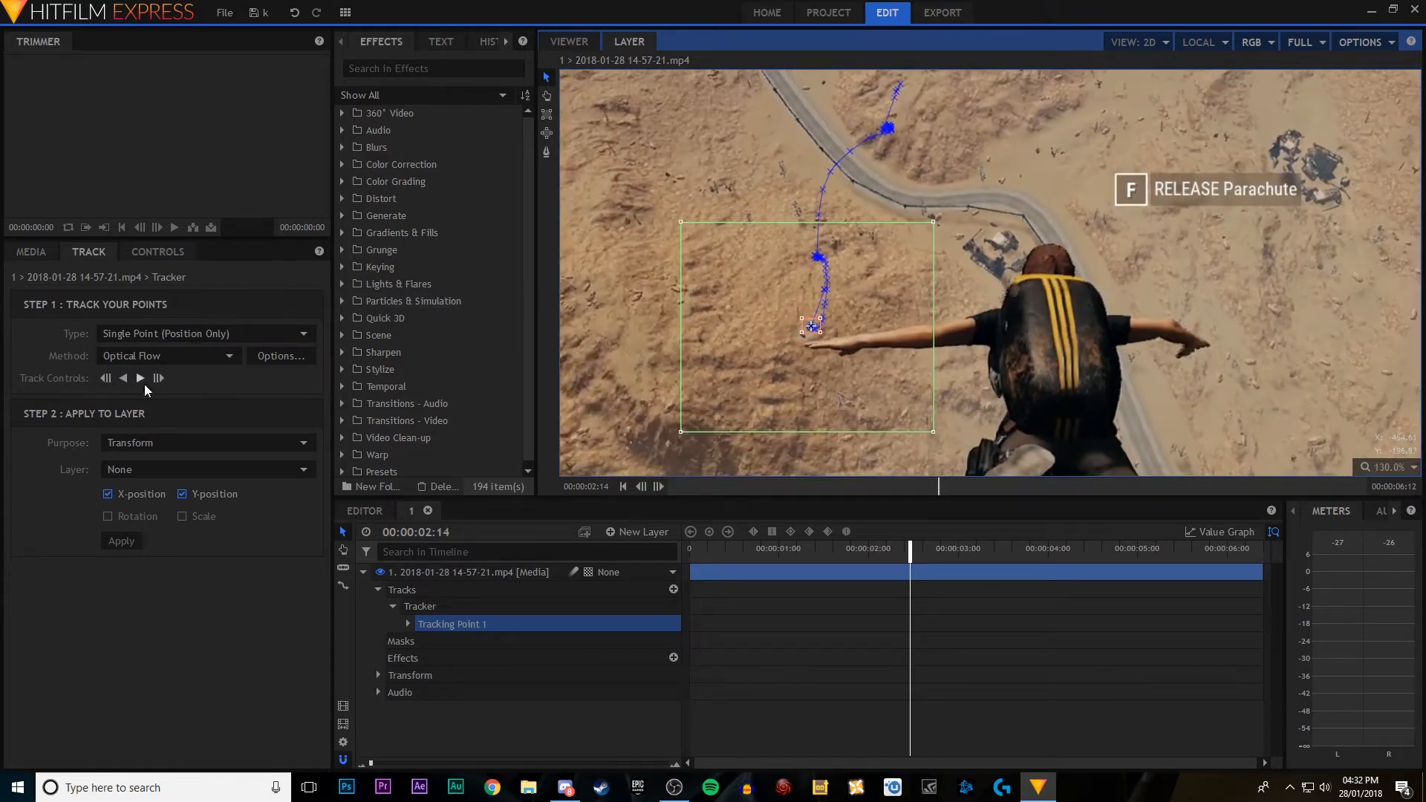
click(157, 380)
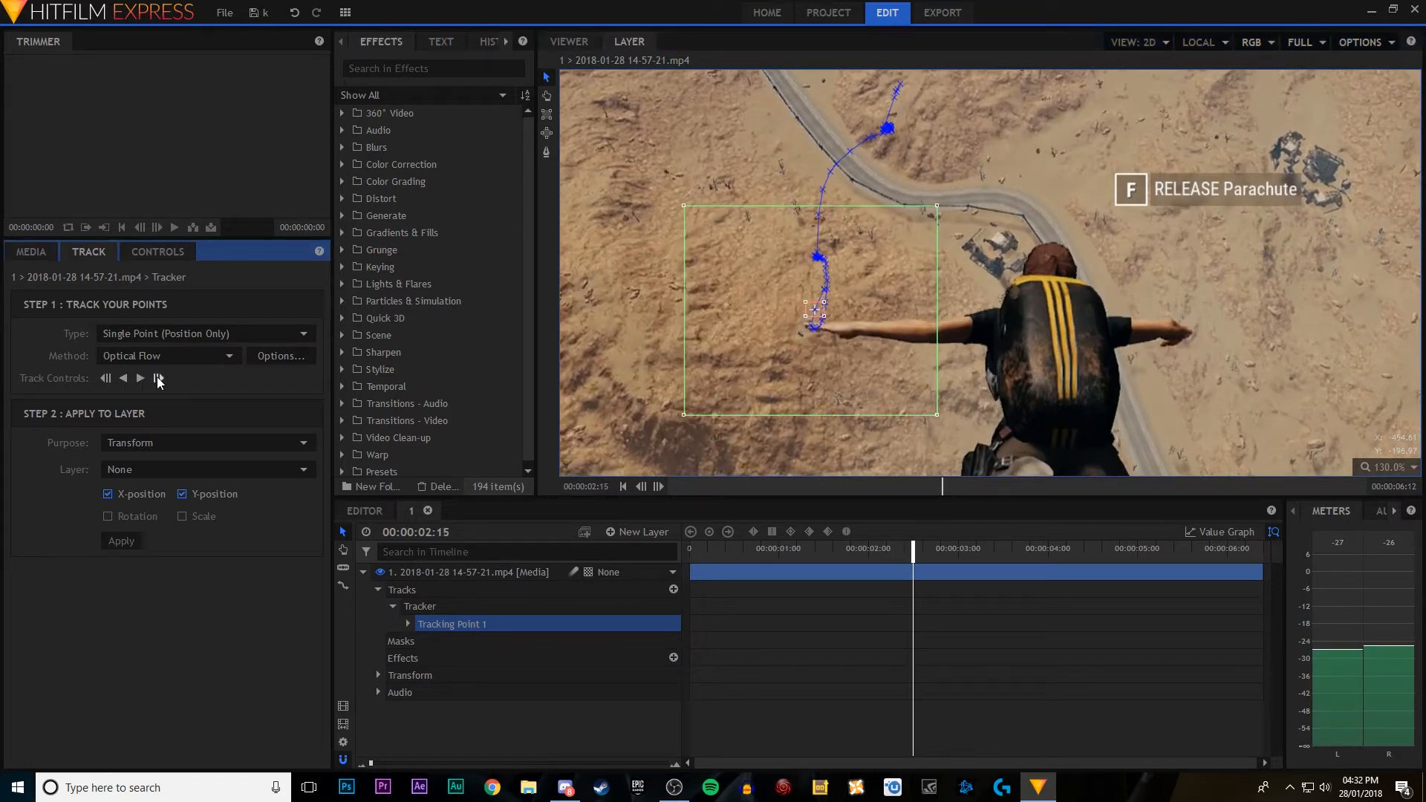
scroll(823, 312, up, 5)
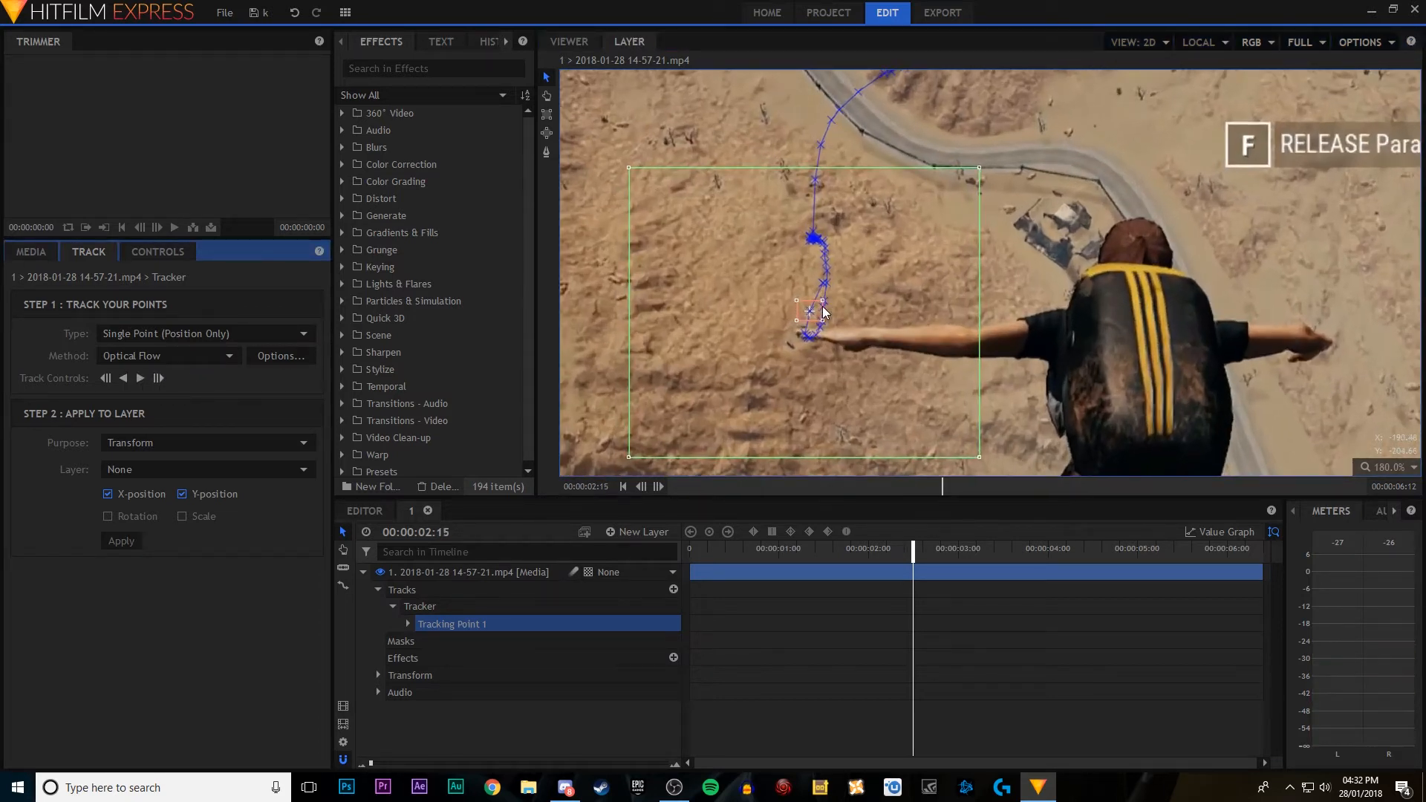
drag(817, 309, 806, 331)
key(period)
key(period)
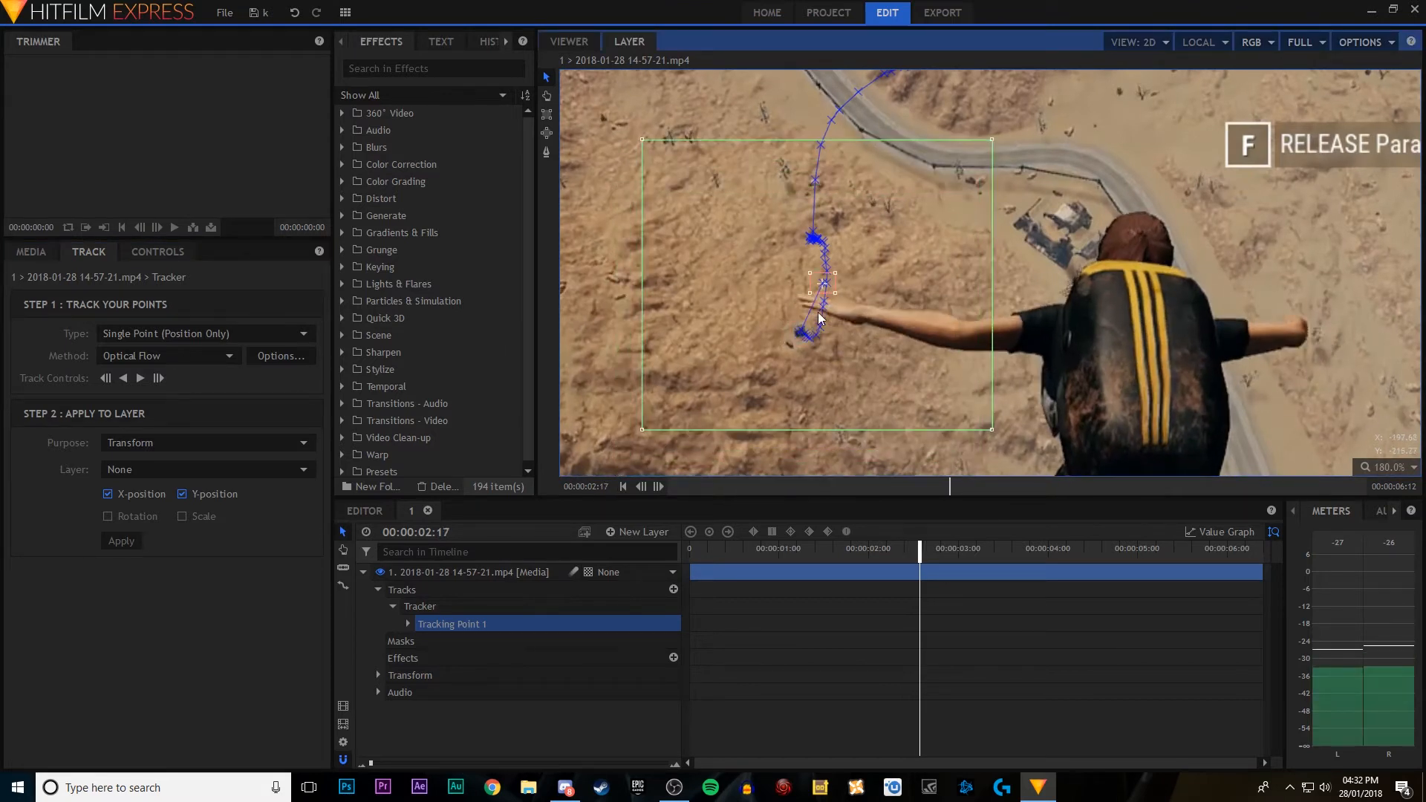
drag(825, 284, 816, 331)
key(period)
key(period)
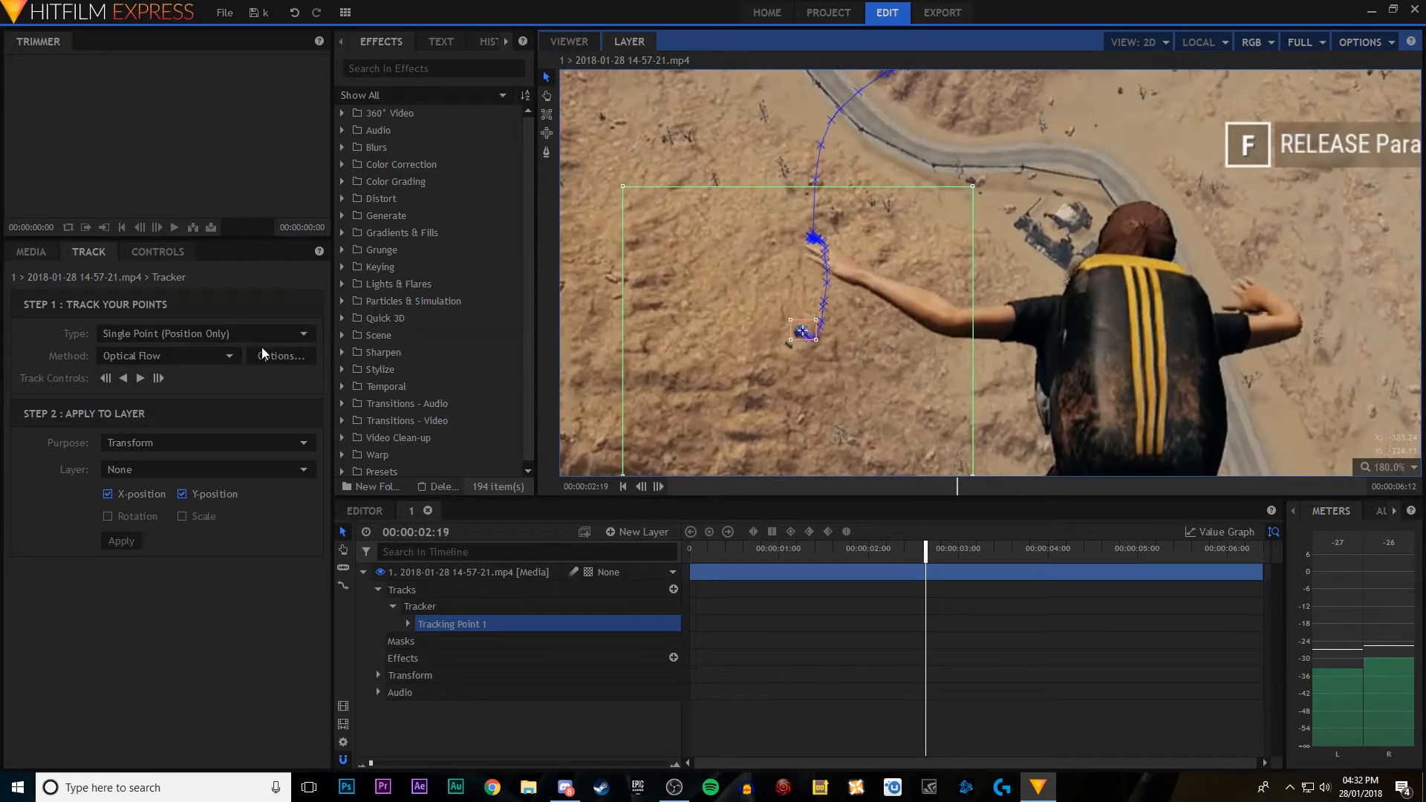
Step: Track forward frame by frame to 00:00:03:13 and nudge Tracking Point 1 up onto the dark spot
click(159, 378)
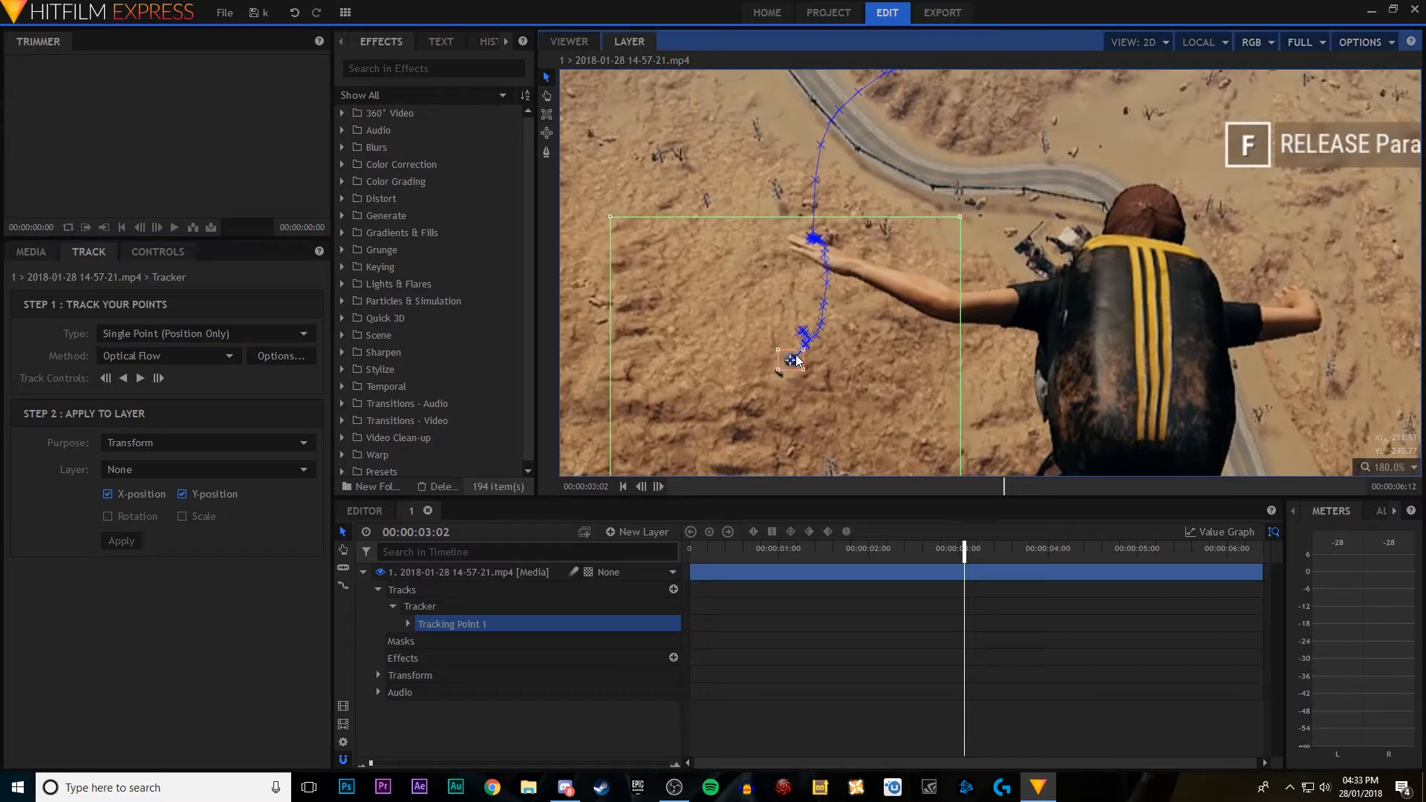
click(158, 379)
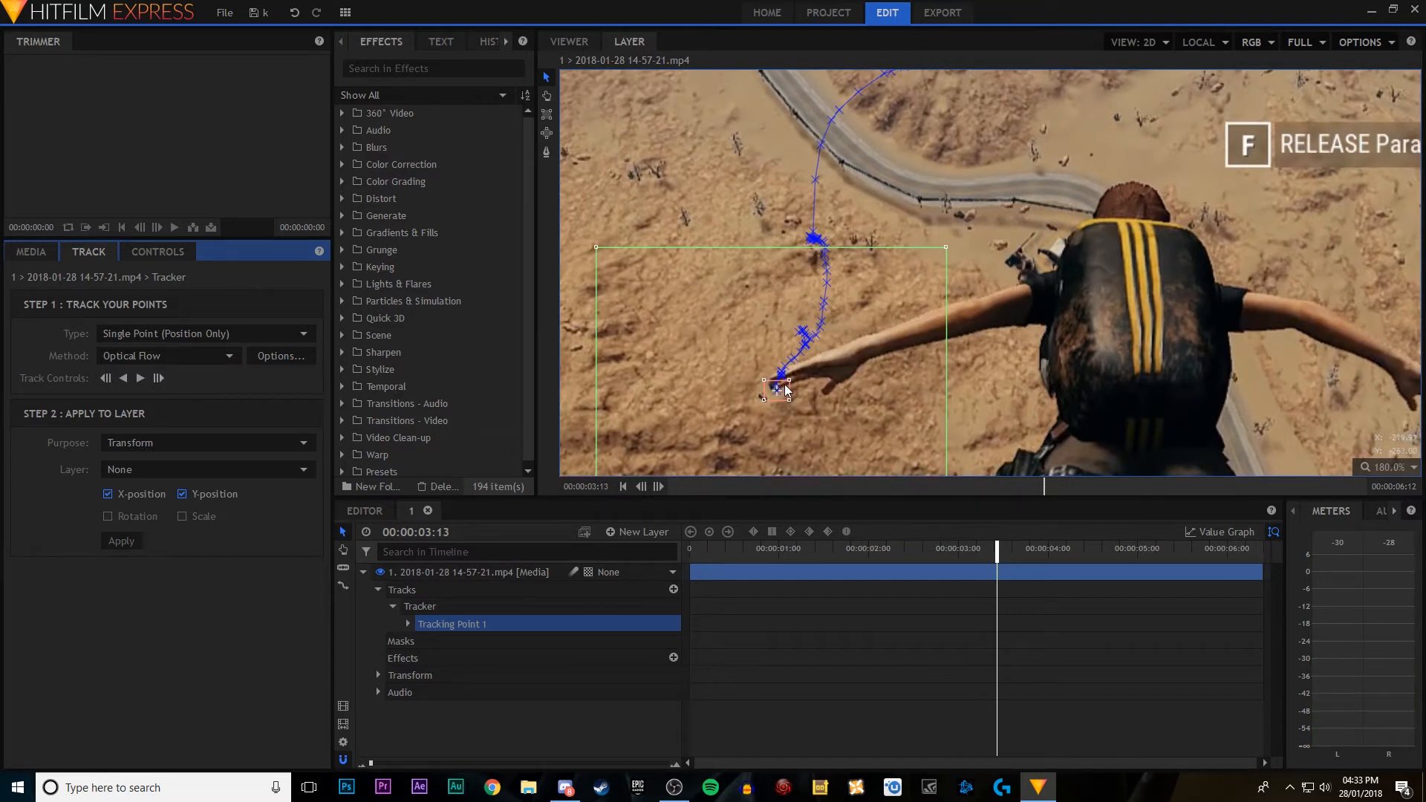
drag(784, 385, 783, 377)
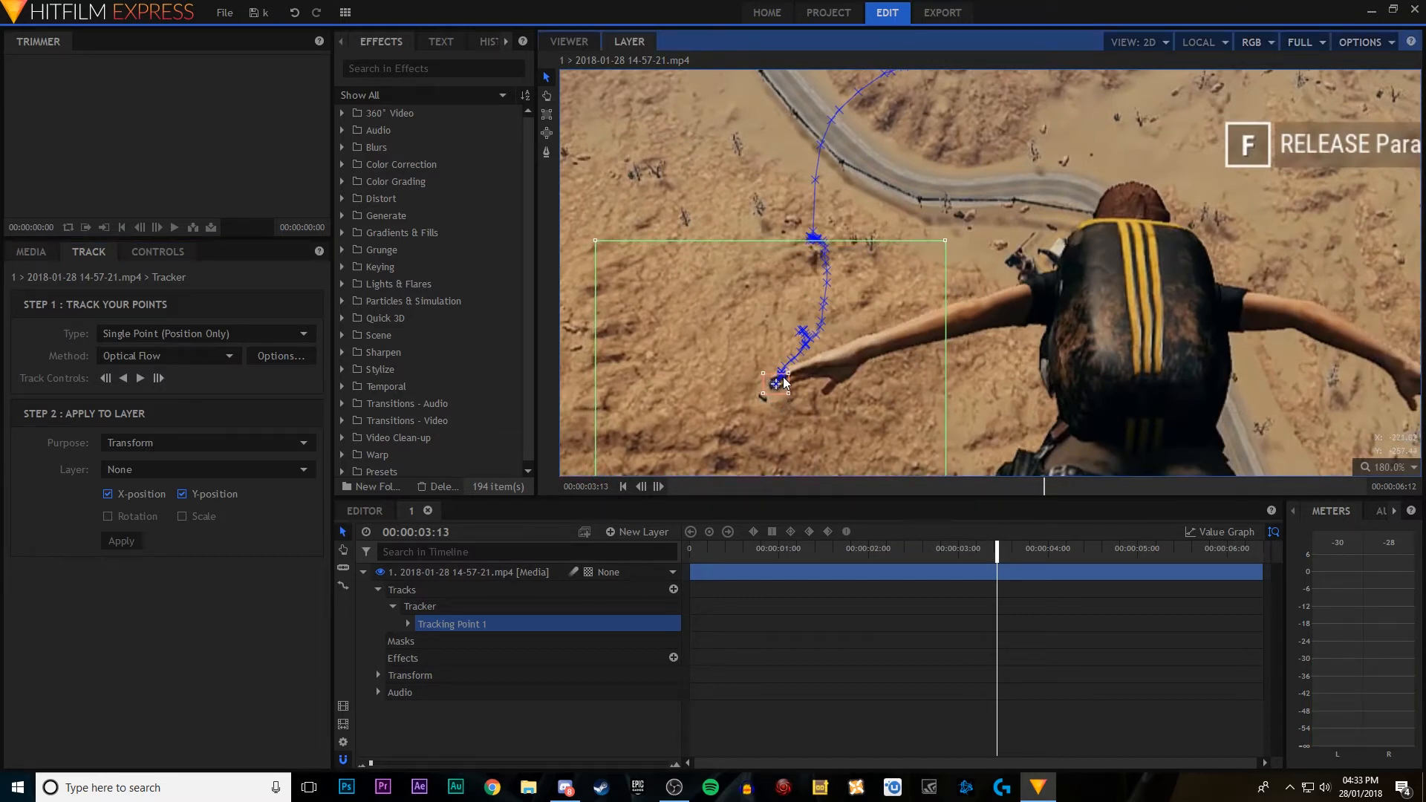
Step: Advance to 00:00:03:16 and shift Tracking Point 1 slightly up and to the right
key(period)
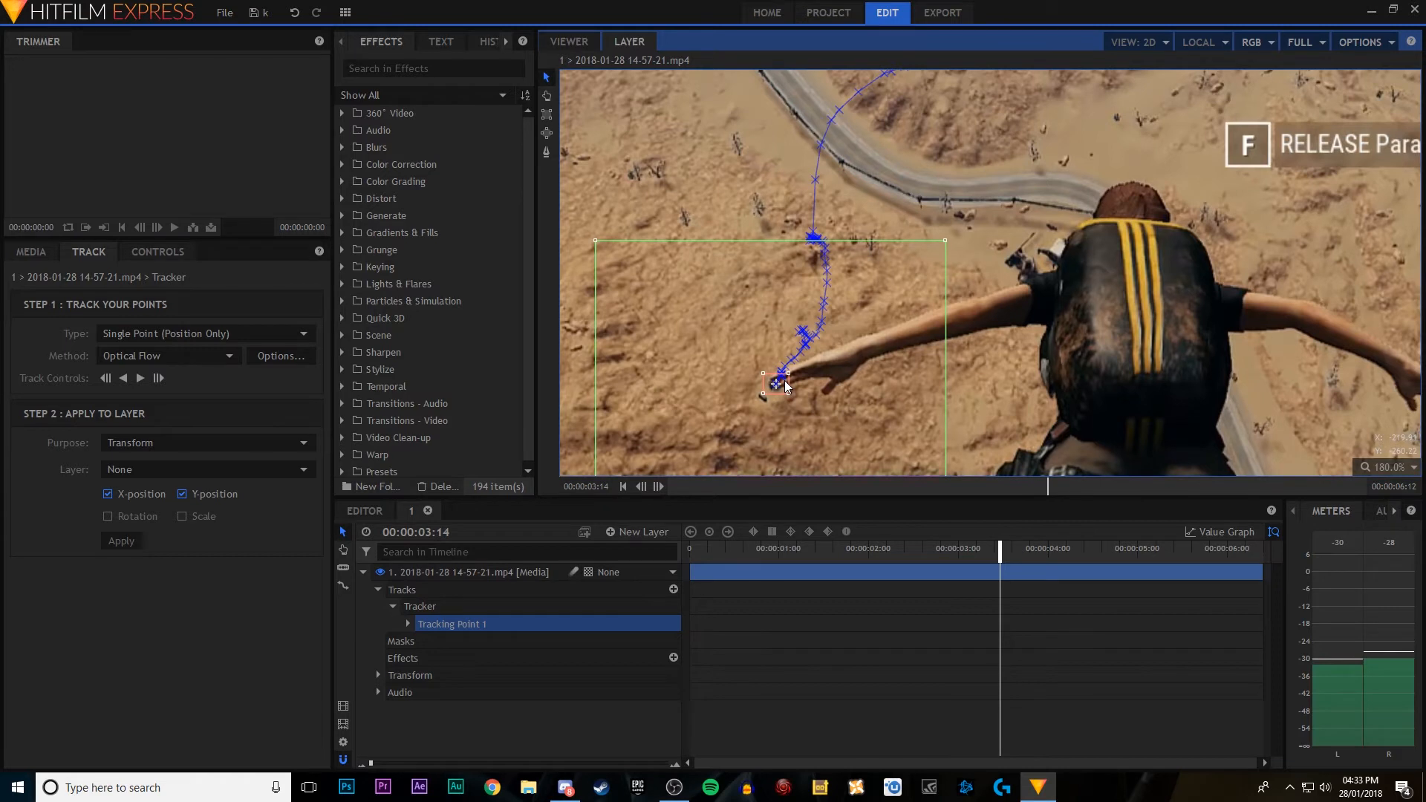
key(period)
Step: Advance to 00:00:03:24 and continue tracking the dark spot frame by frame to 00:00:04:08
key(period)
key(period)
key(period)
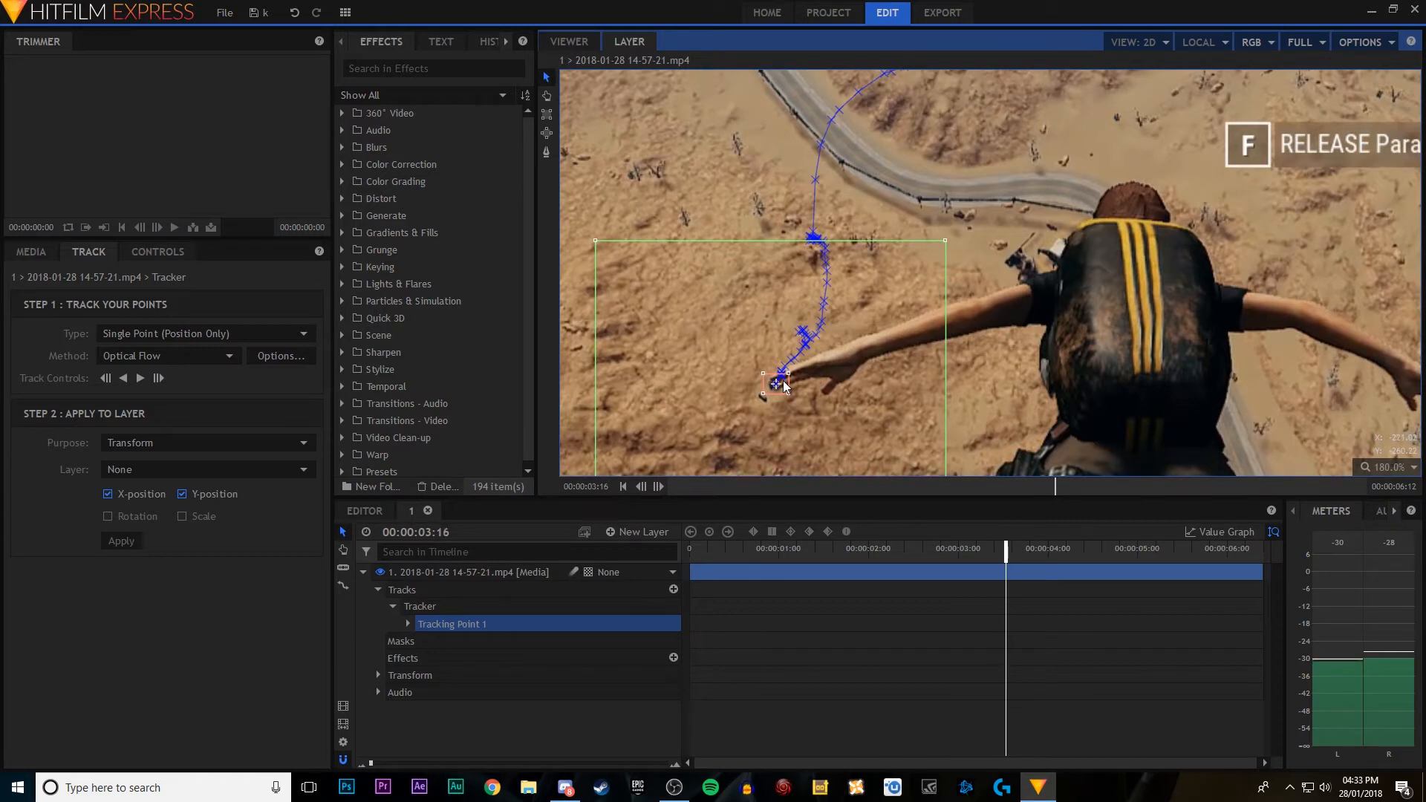
drag(783, 381, 791, 370)
key(period)
key(period)
key(period)
key(period)
key(period)
key(period)
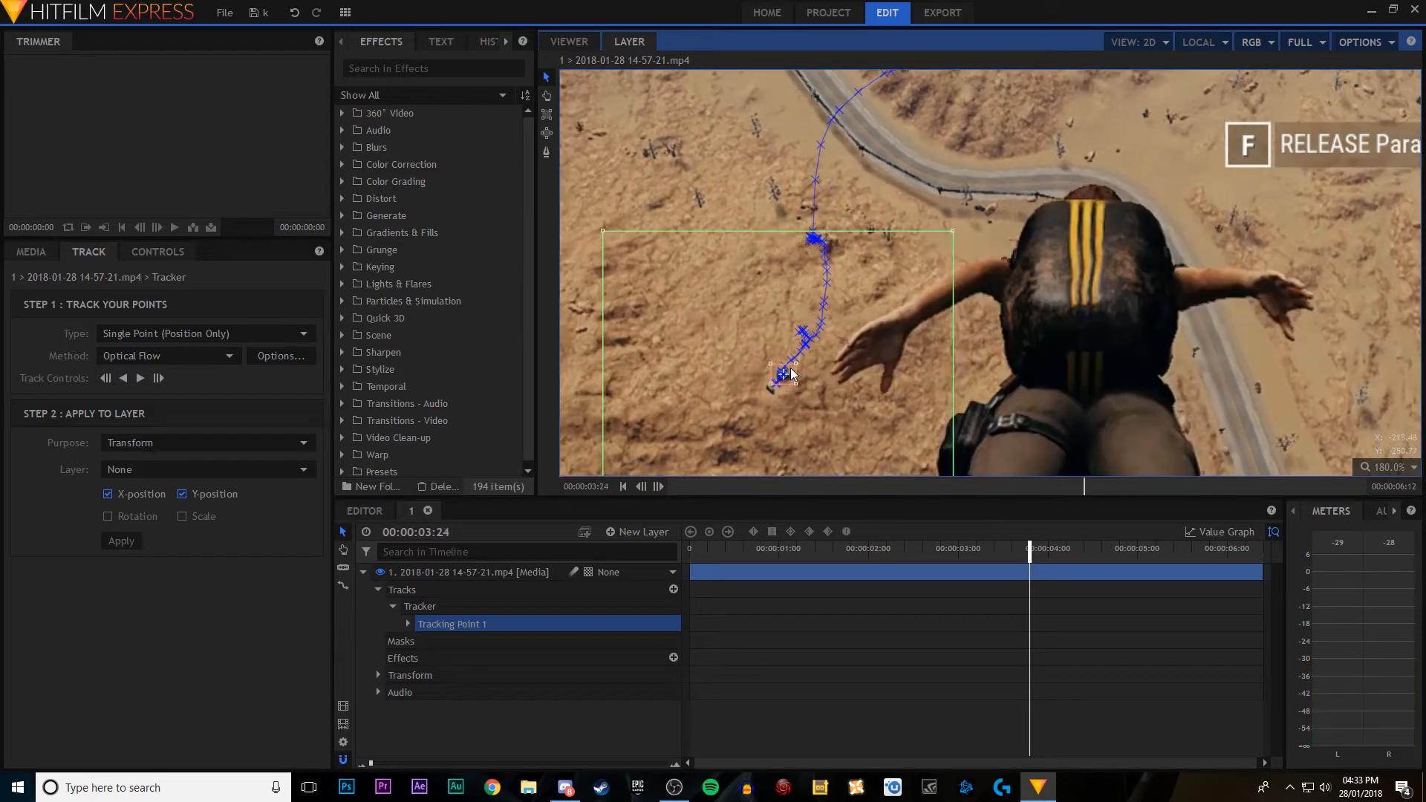
click(157, 378)
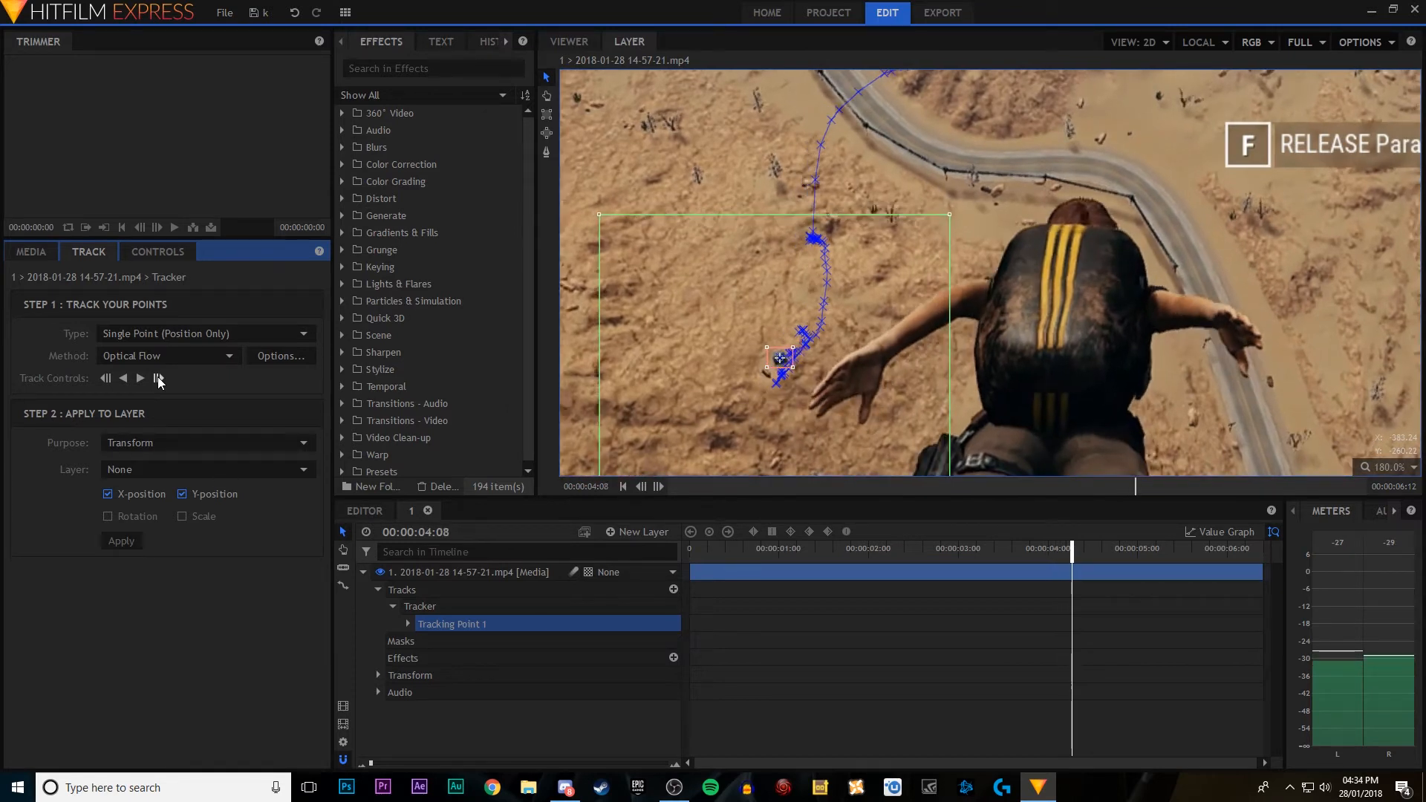
click(106, 380)
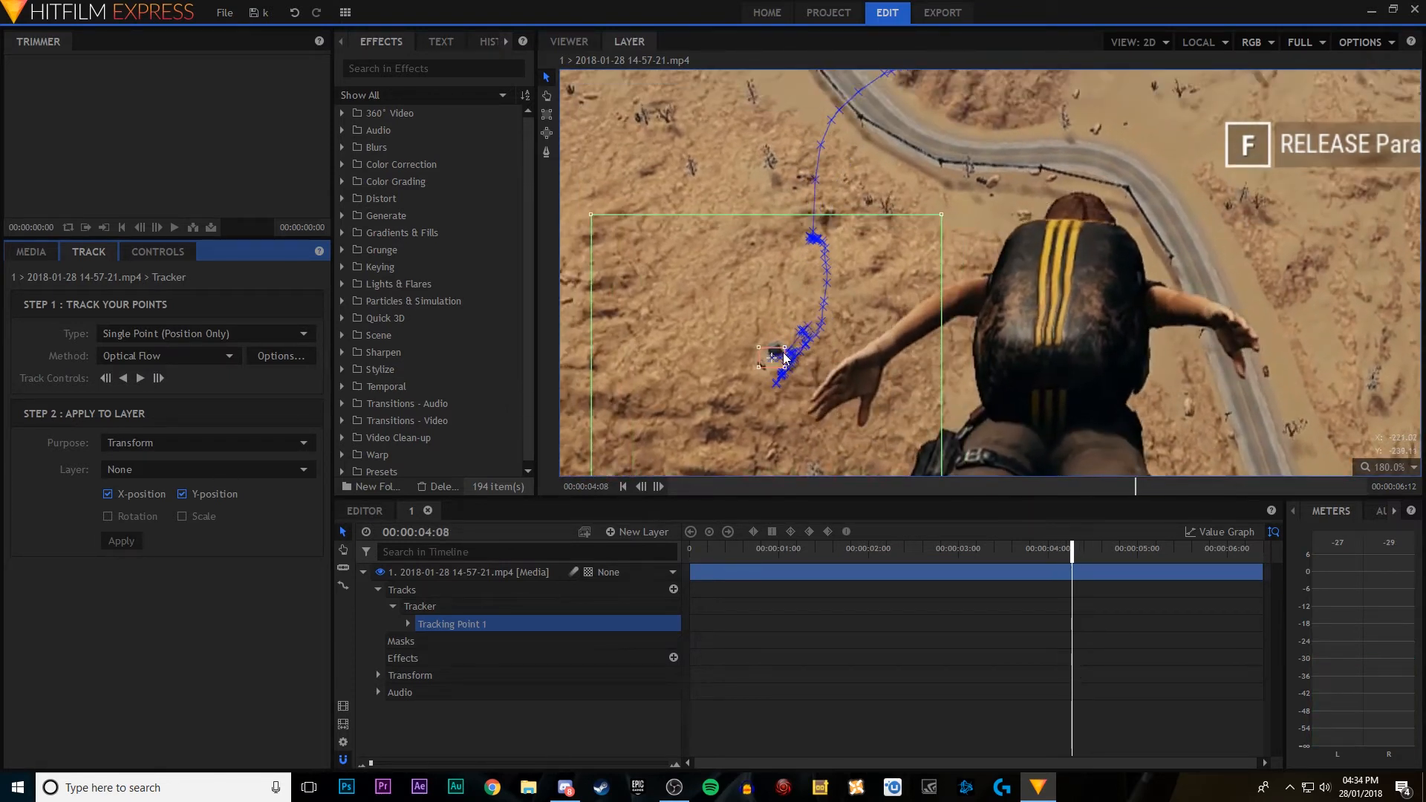
Step: Track between 00:00:04:08 and 00:00:04:09, stepping back as needed to nudge Tracking Point 1 up onto the dark spot
drag(785, 350, 791, 337)
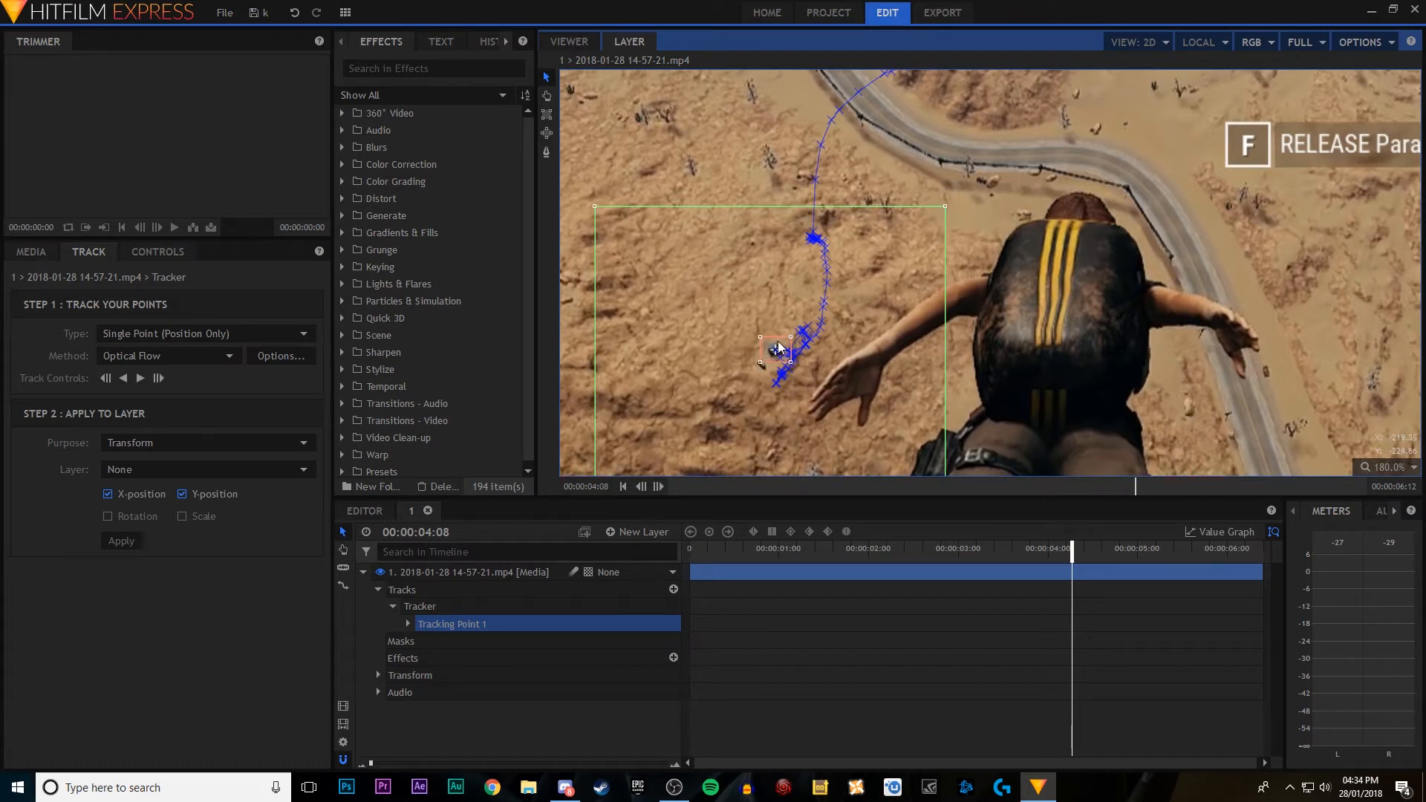
click(158, 378)
click(159, 377)
click(105, 380)
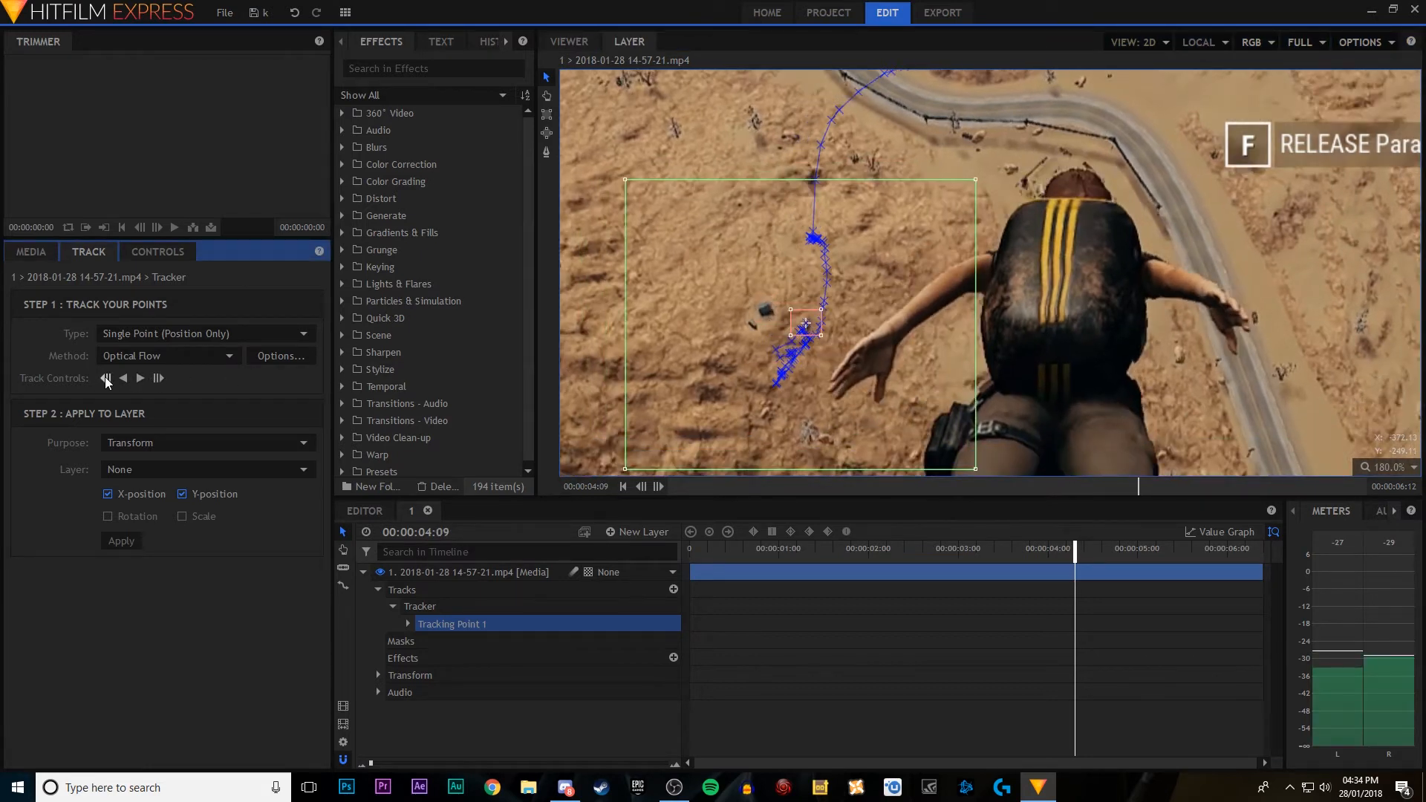
click(106, 380)
drag(774, 345, 779, 301)
Step: Advance frame by frame to 00:00:04:16, moving Tracking Point 1 back up onto the dark spot wherever it falls behind
key(Right)
key(Right)
drag(772, 301, 764, 152)
click(158, 378)
key(period)
key(period)
key(period)
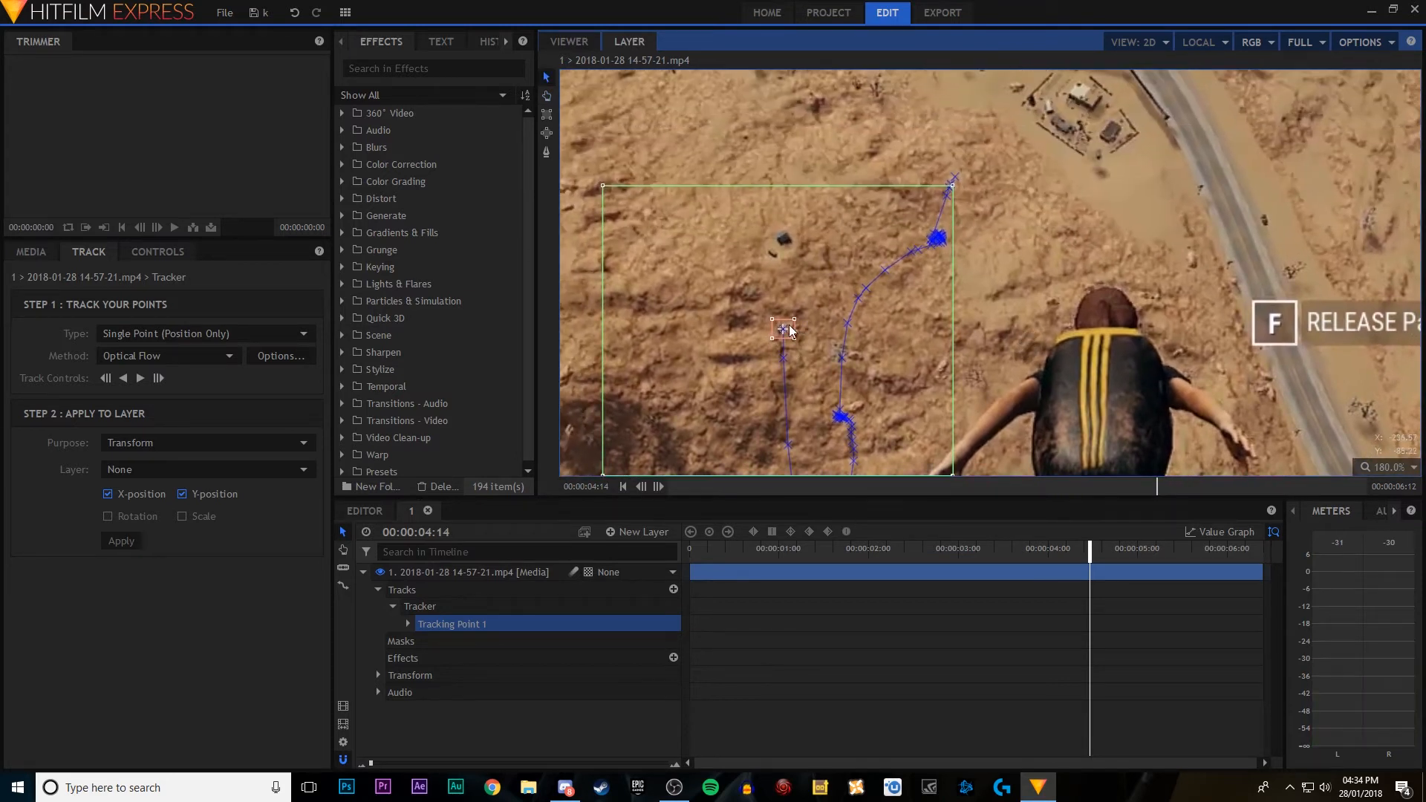
drag(791, 336, 791, 140)
key(period)
key(period)
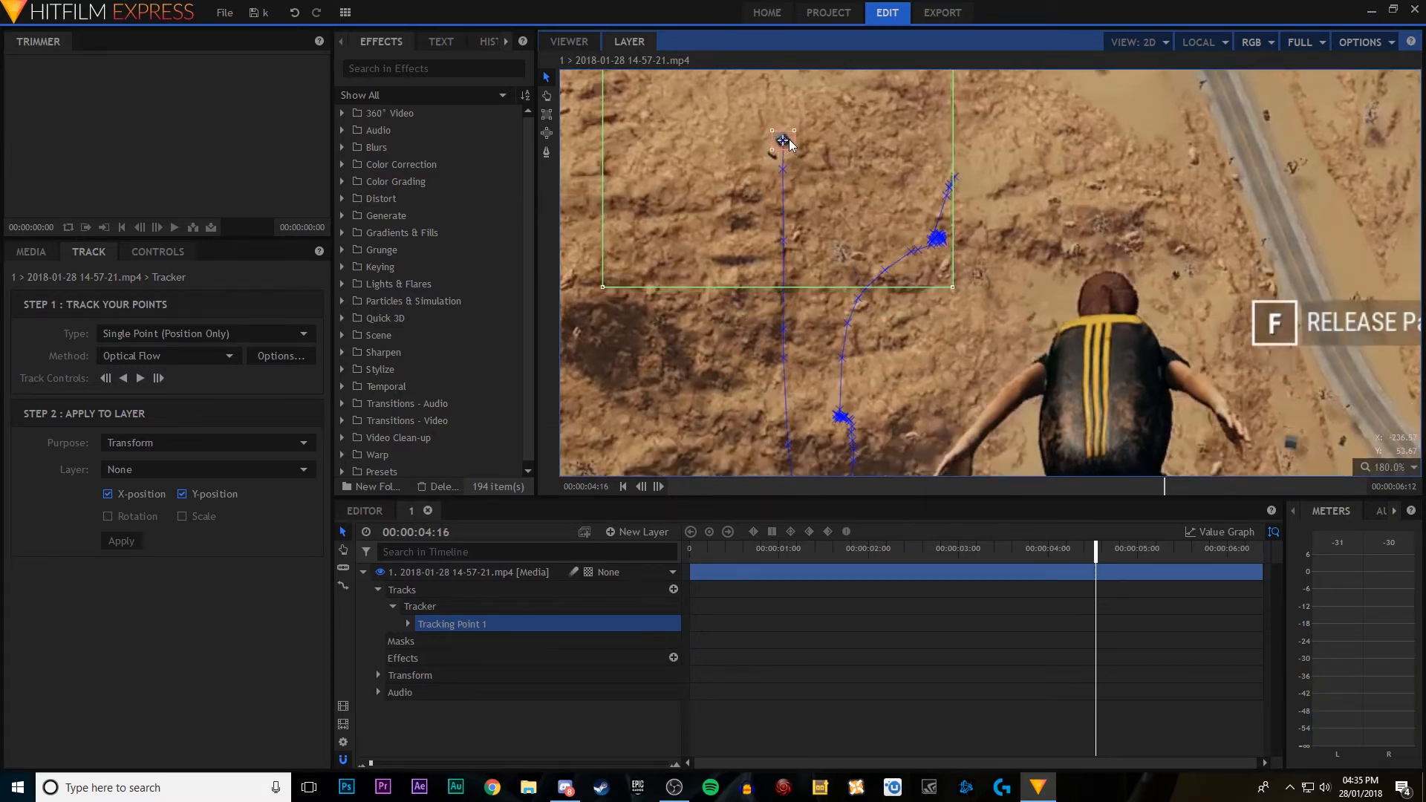
Step: Advance past 00:00:04:17 and greatly enlarge the feature and search areas of Tracking Point 1
key(period)
key(period)
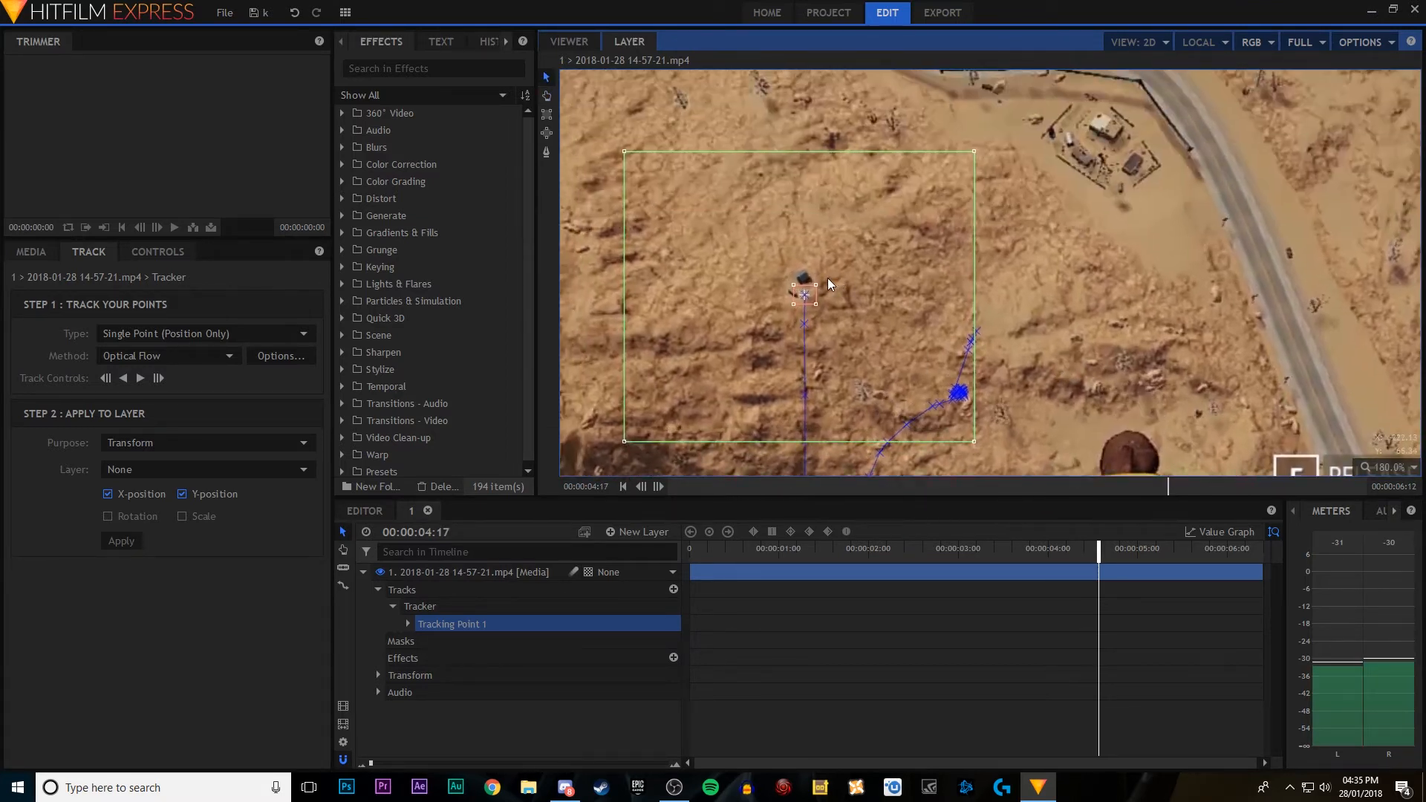
Step: Track the dark spot forward frame by frame to the end of the shot at 00:00:06:11
key(period)
drag(810, 290, 1139, 195)
key(period)
key(period)
key(period)
key(period)
key(period)
key(period)
key(period)
key(period)
key(period)
key(period)
key(period)
key(period)
key(period)
key(period)
key(period)
key(period)
key(period)
key(period)
key(period)
key(period)
key(period)
key(period)
key(period)
key(period)
key(period)
key(period)
key(period)
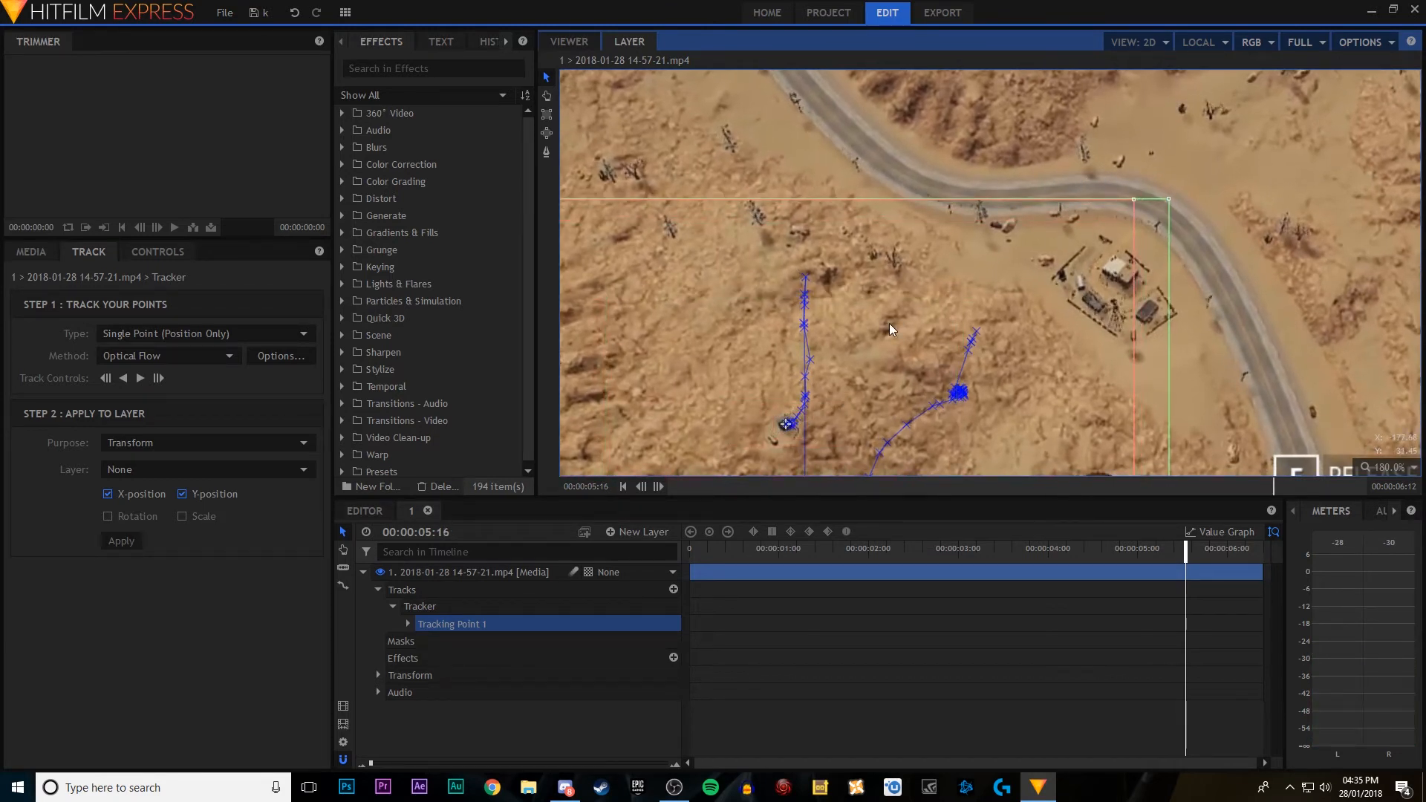
key(period)
key(period)
key(period)
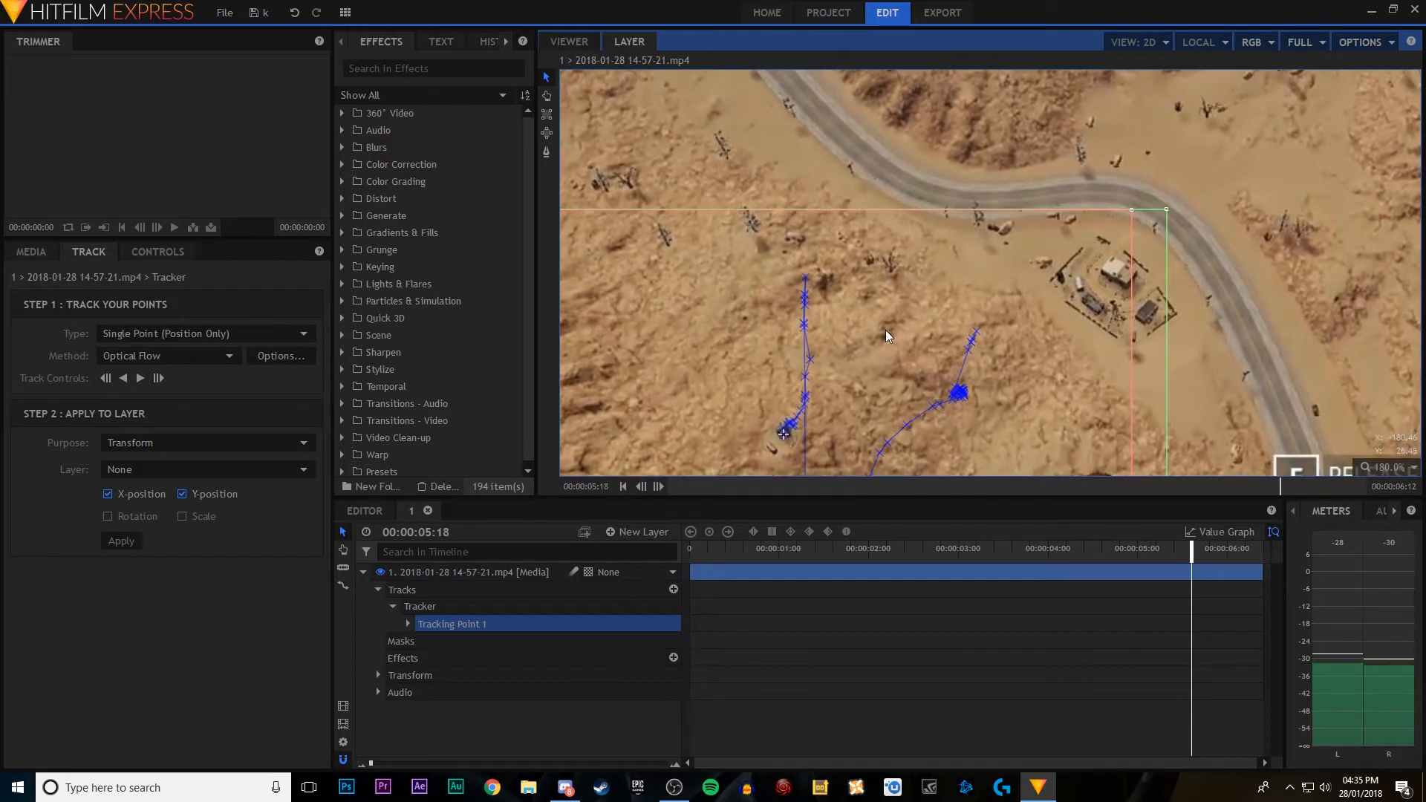
key(period)
key(period)
key(period)
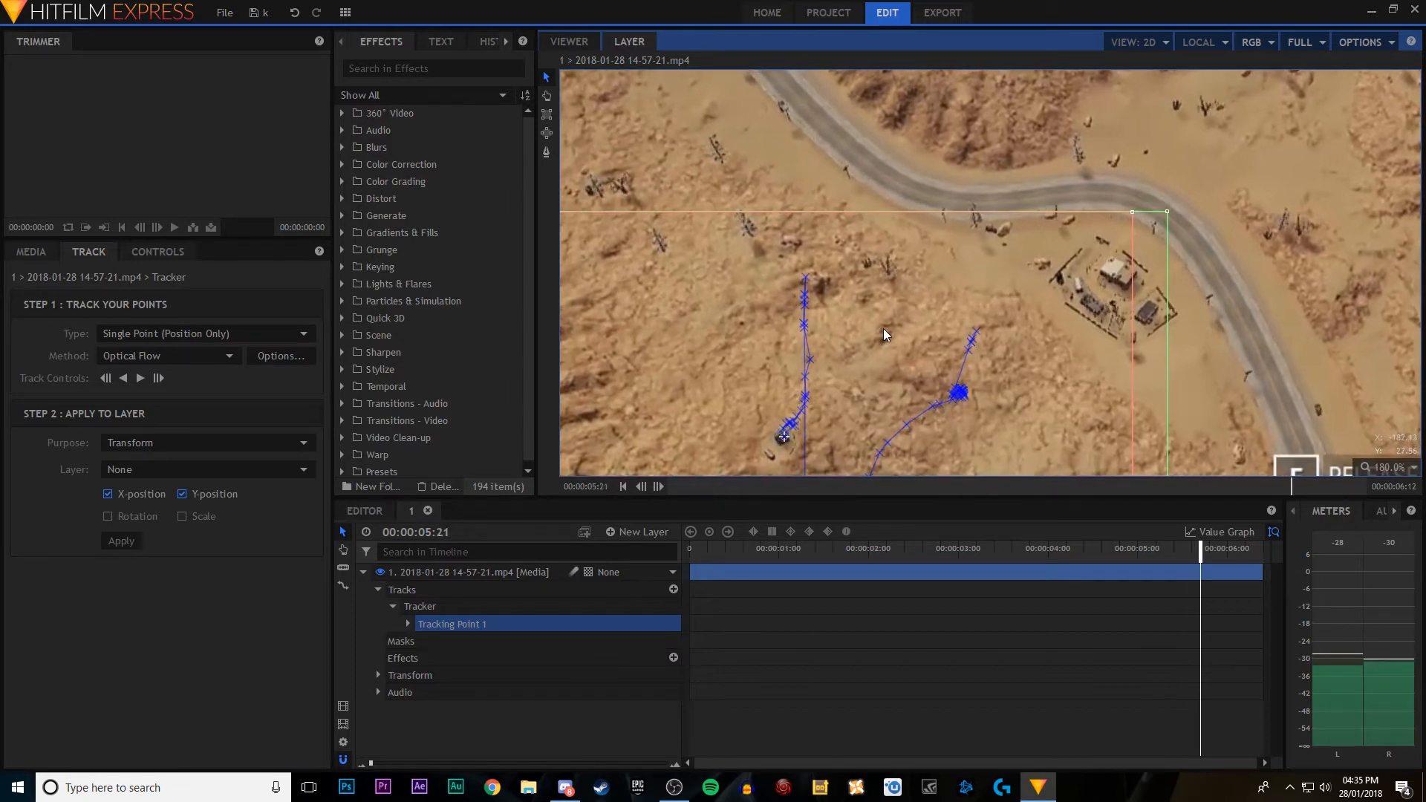
key(period)
key(period)
key(period)
key(period)
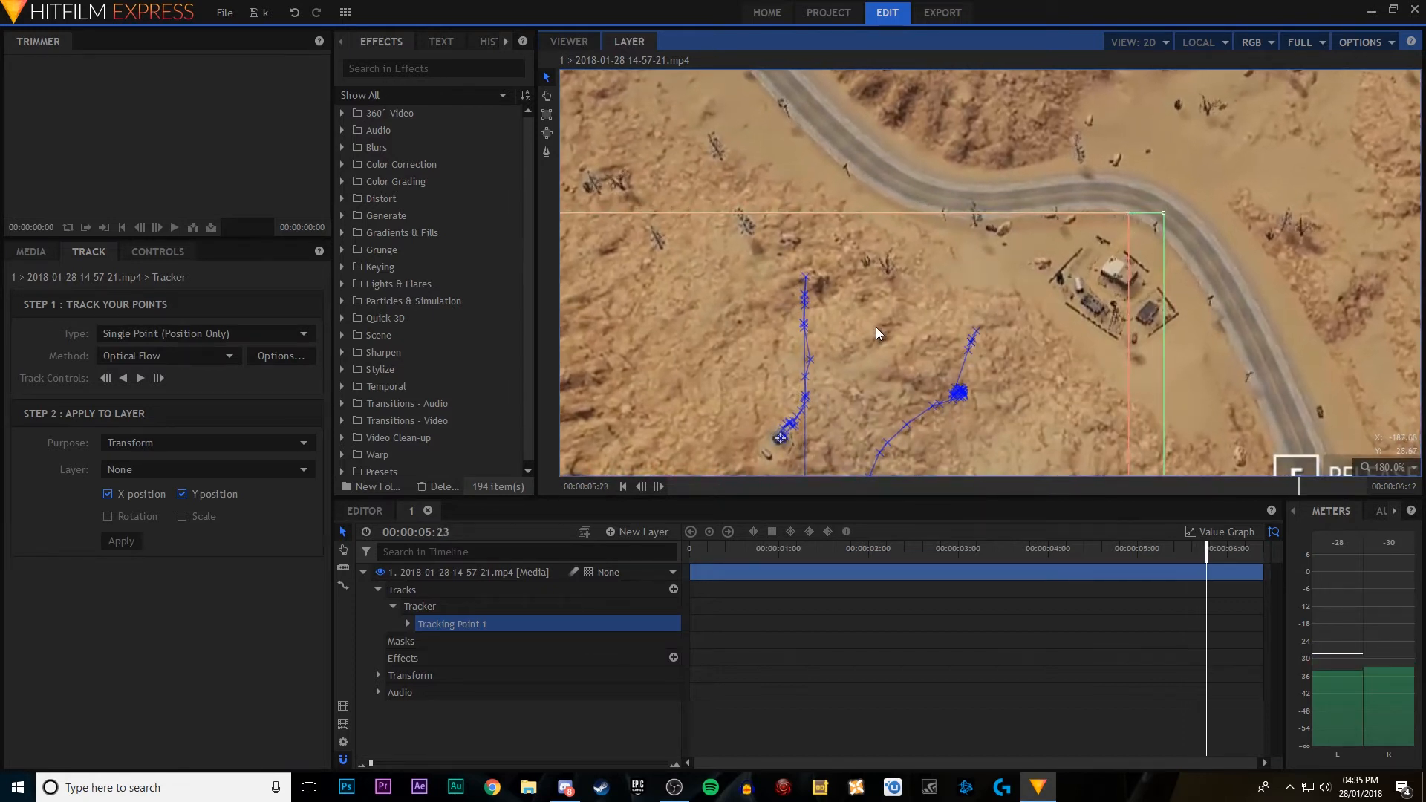
key(period)
key(period)
key(period)
key(period)
key(period)
key(period)
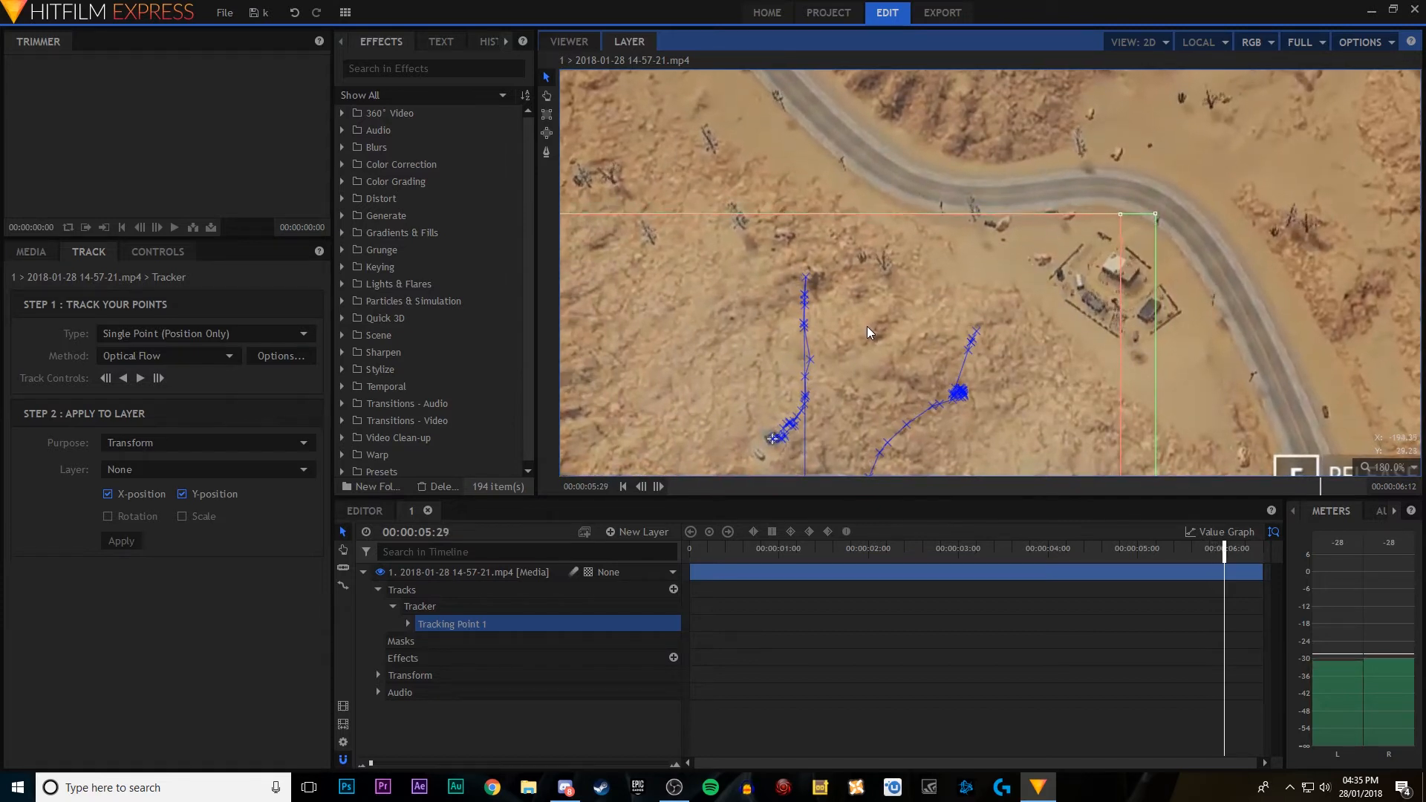
key(period)
key(period)
key(period)
key(period)
key(period)
key(period)
key(period)
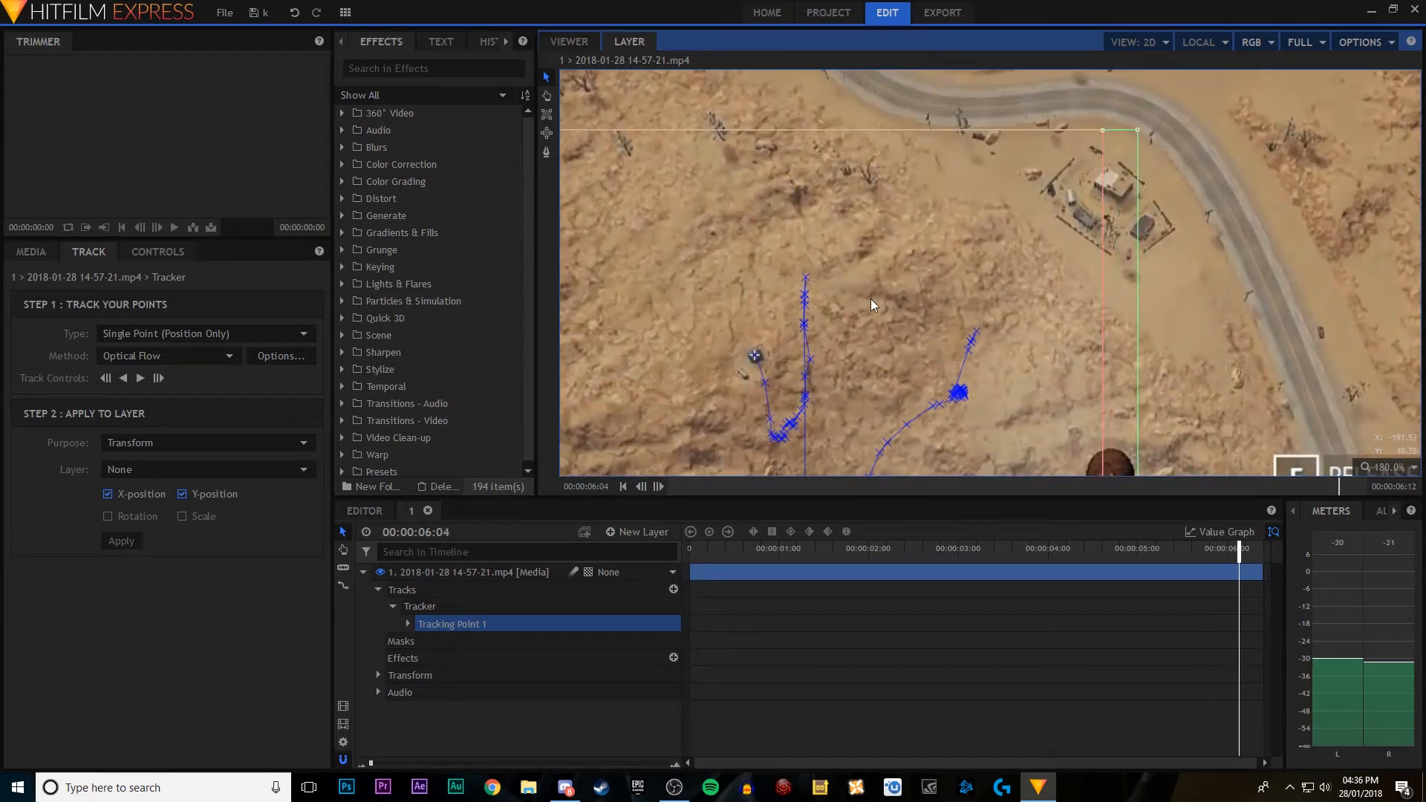
key(period)
key(period)
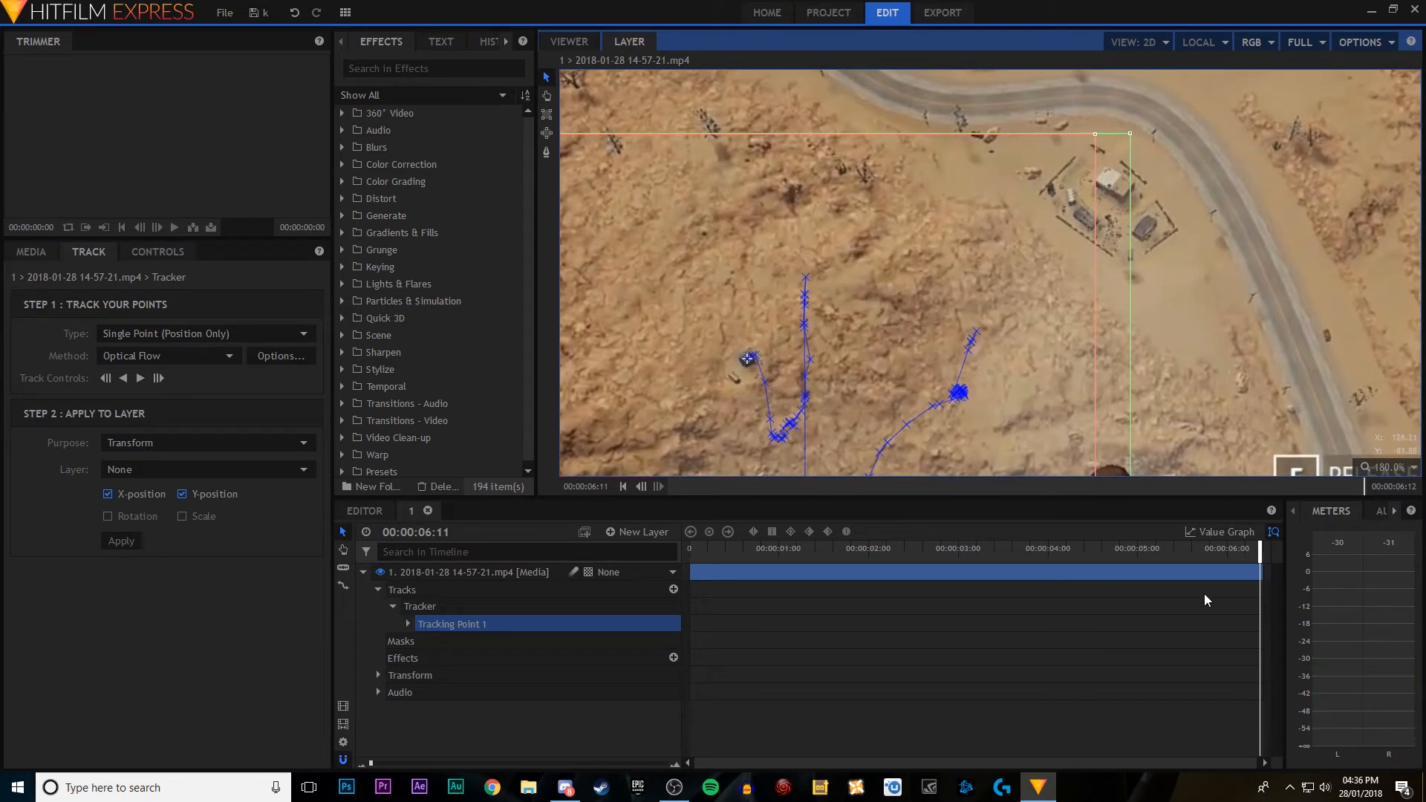
click(158, 379)
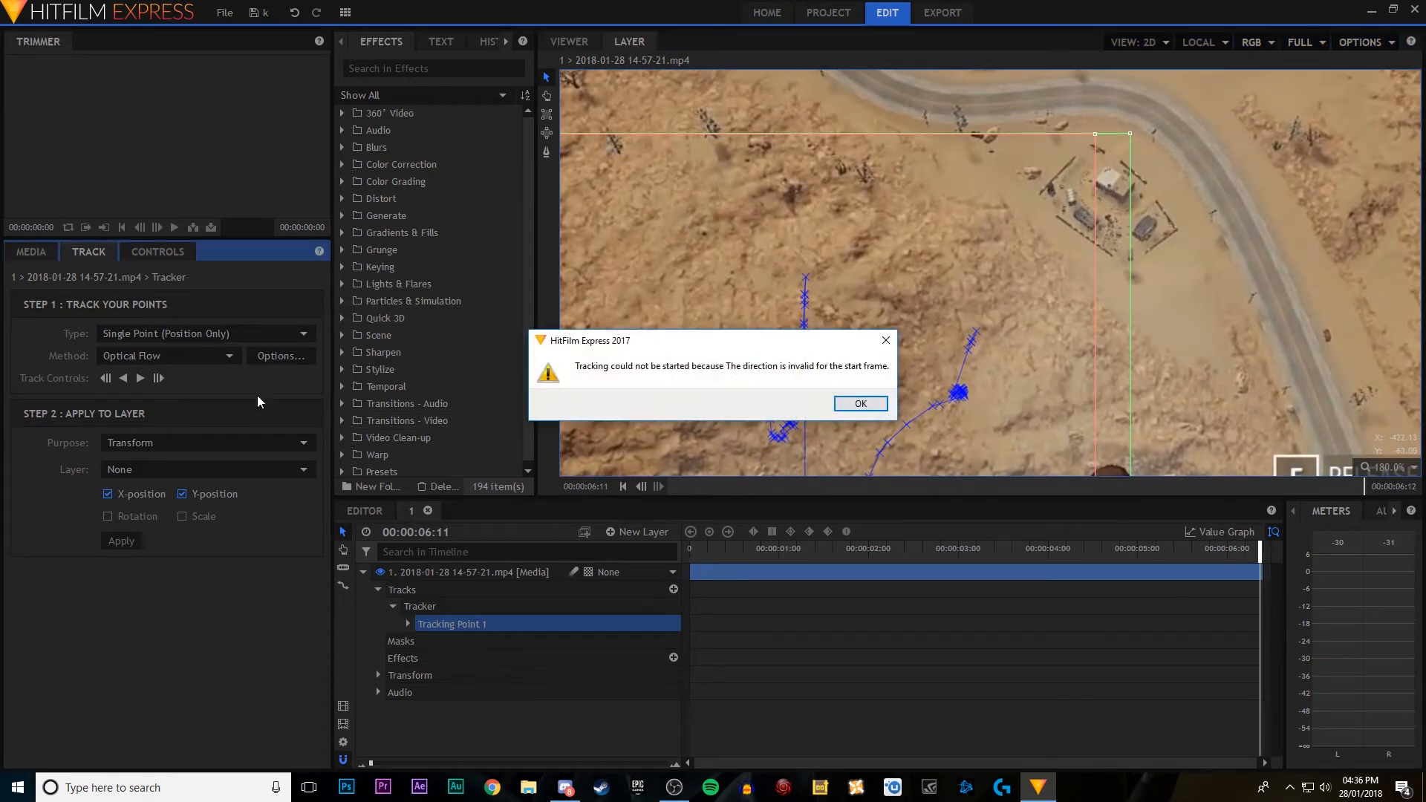
click(862, 405)
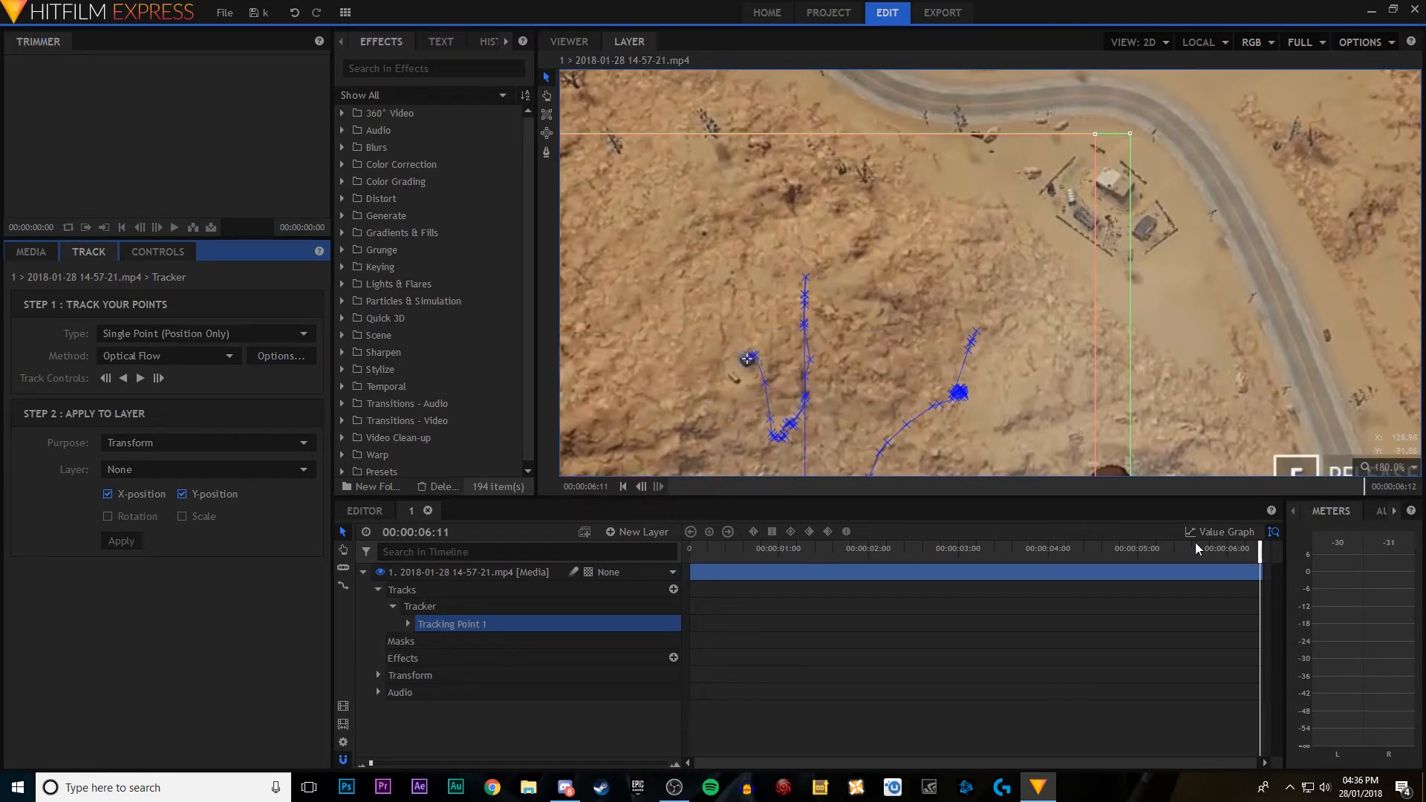
Step: Scrub back through the tracked shot to 00:00:00:00 and collapse the video layer's properties
drag(1261, 552, 1020, 547)
drag(1170, 558, 1182, 558)
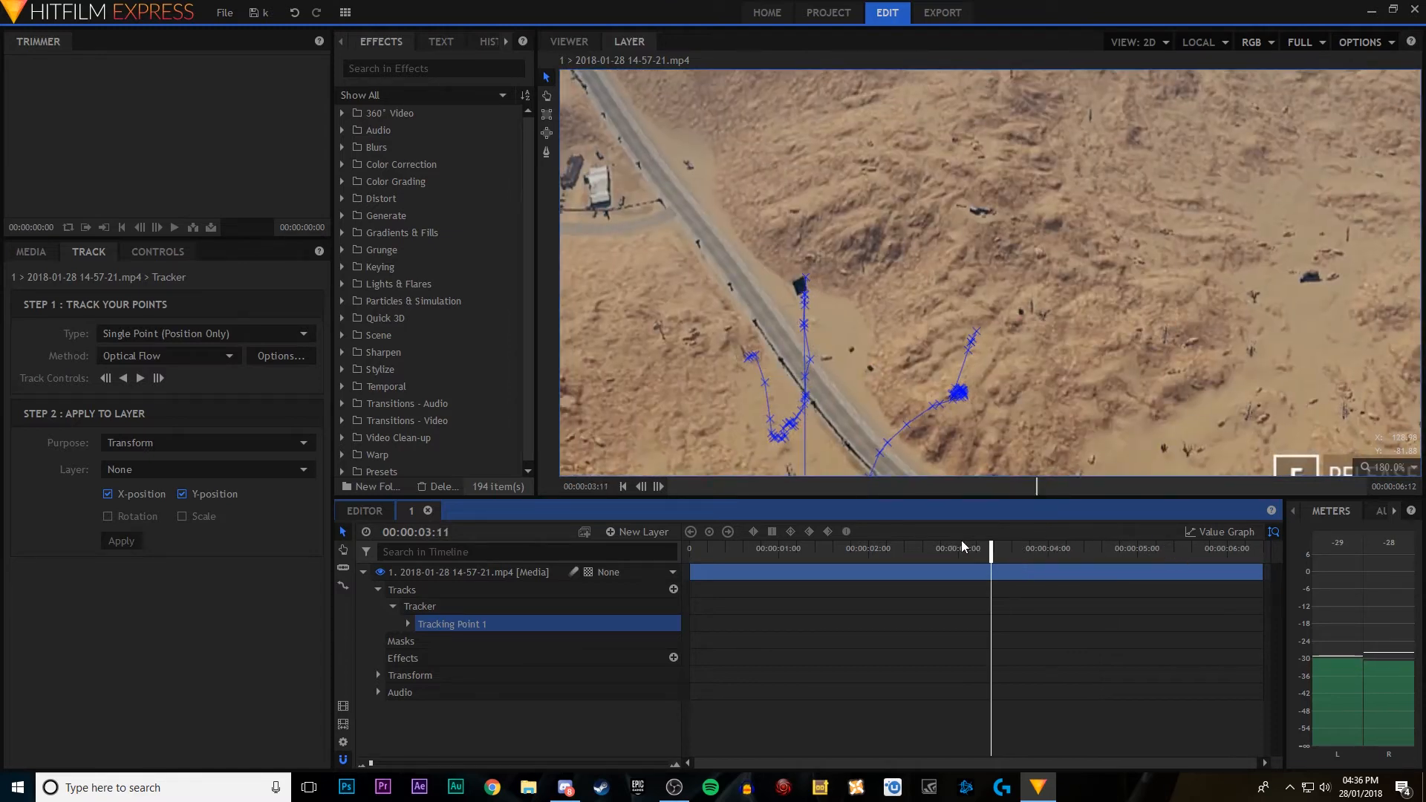
drag(728, 554, 689, 553)
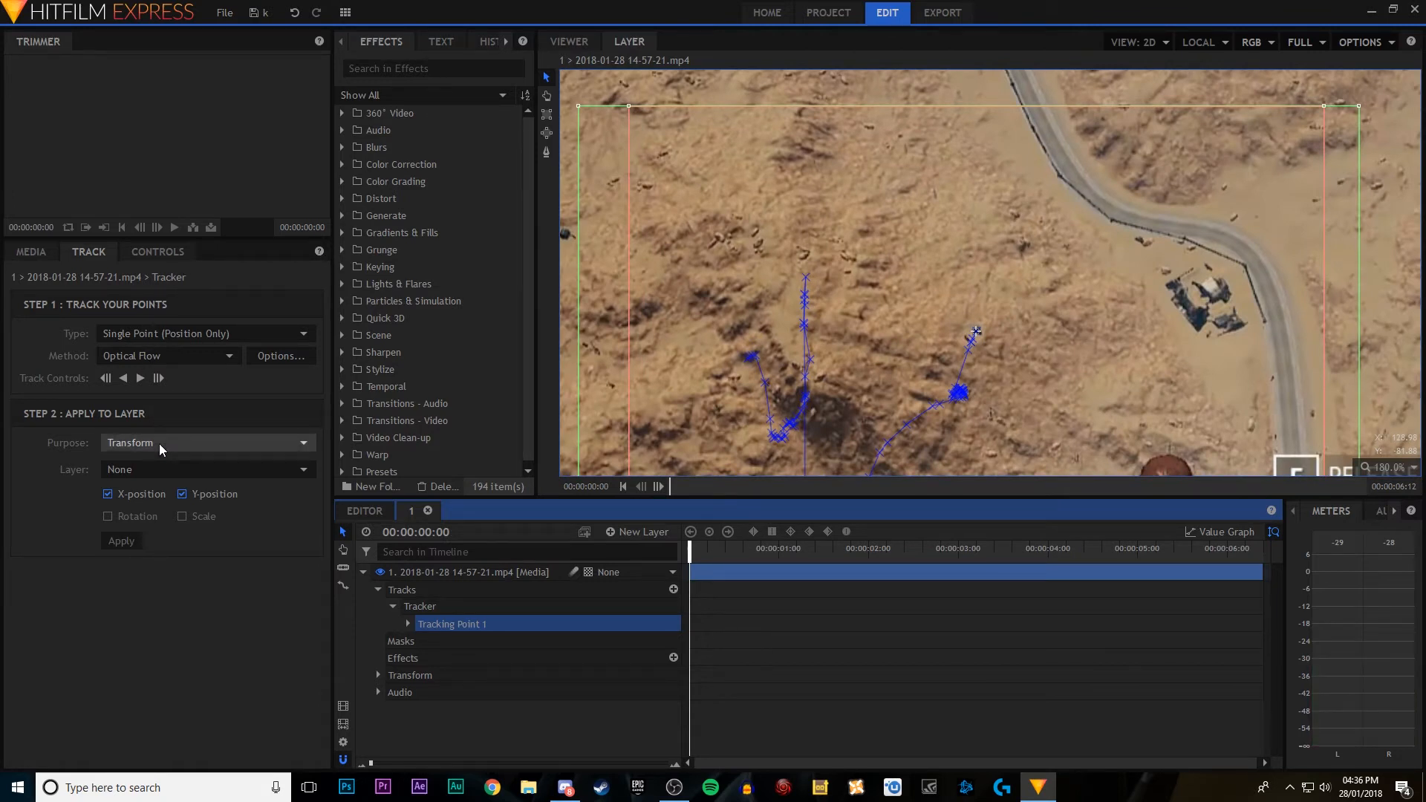
click(363, 572)
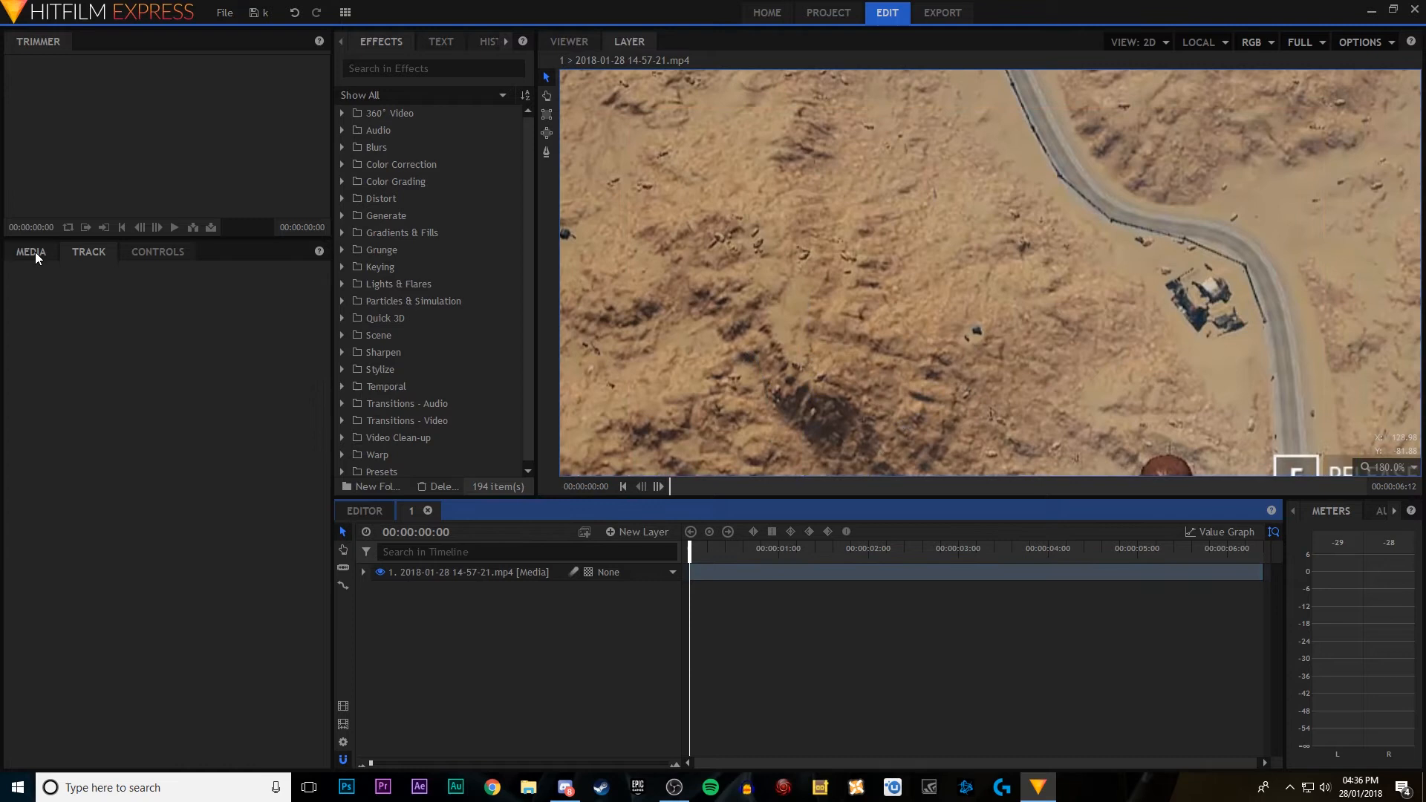
Step: Import PUBG.png from the Youtube > Games > PC > PUBG folder into the project media
click(34, 252)
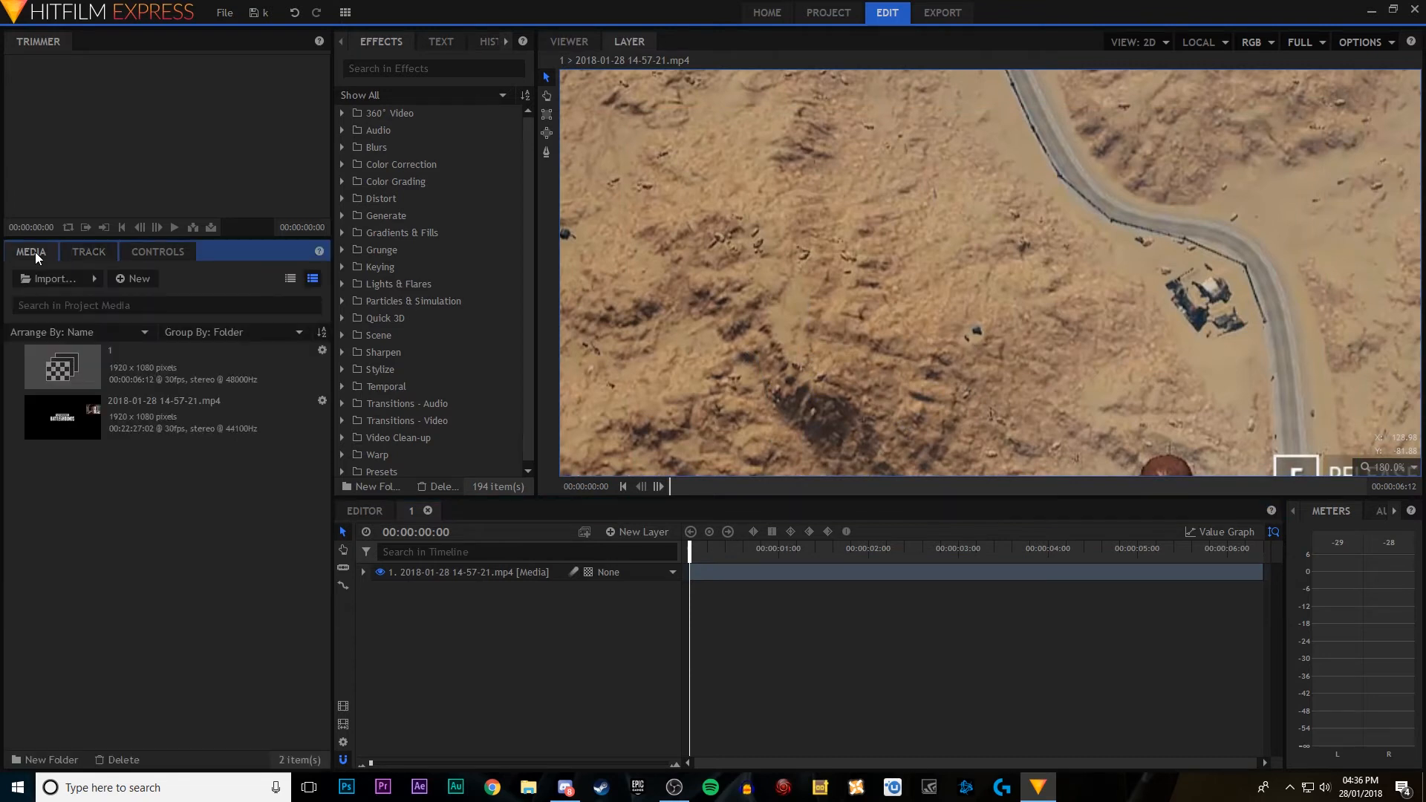
click(52, 279)
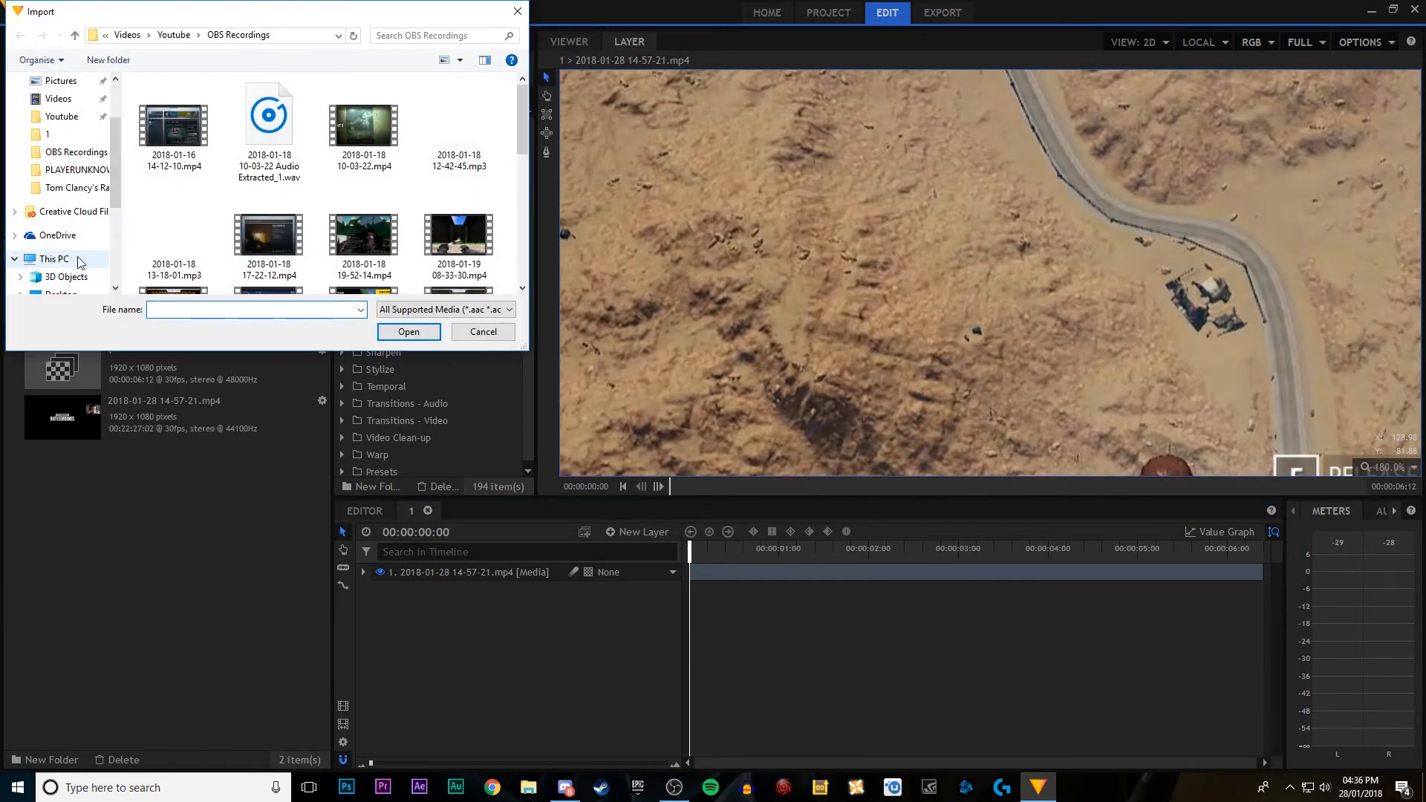
scroll(83, 256, down, 2)
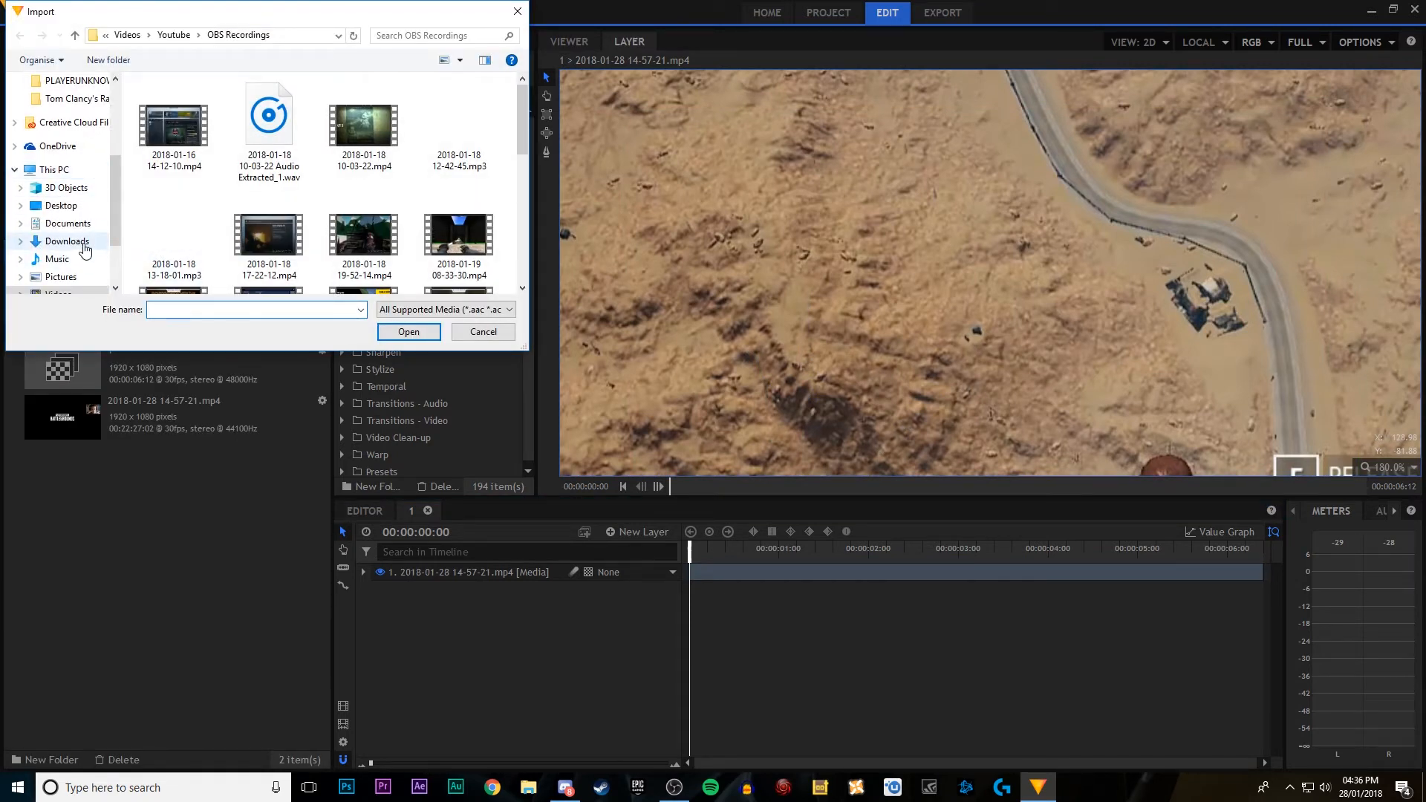
scroll(85, 250, down, 1)
click(59, 276)
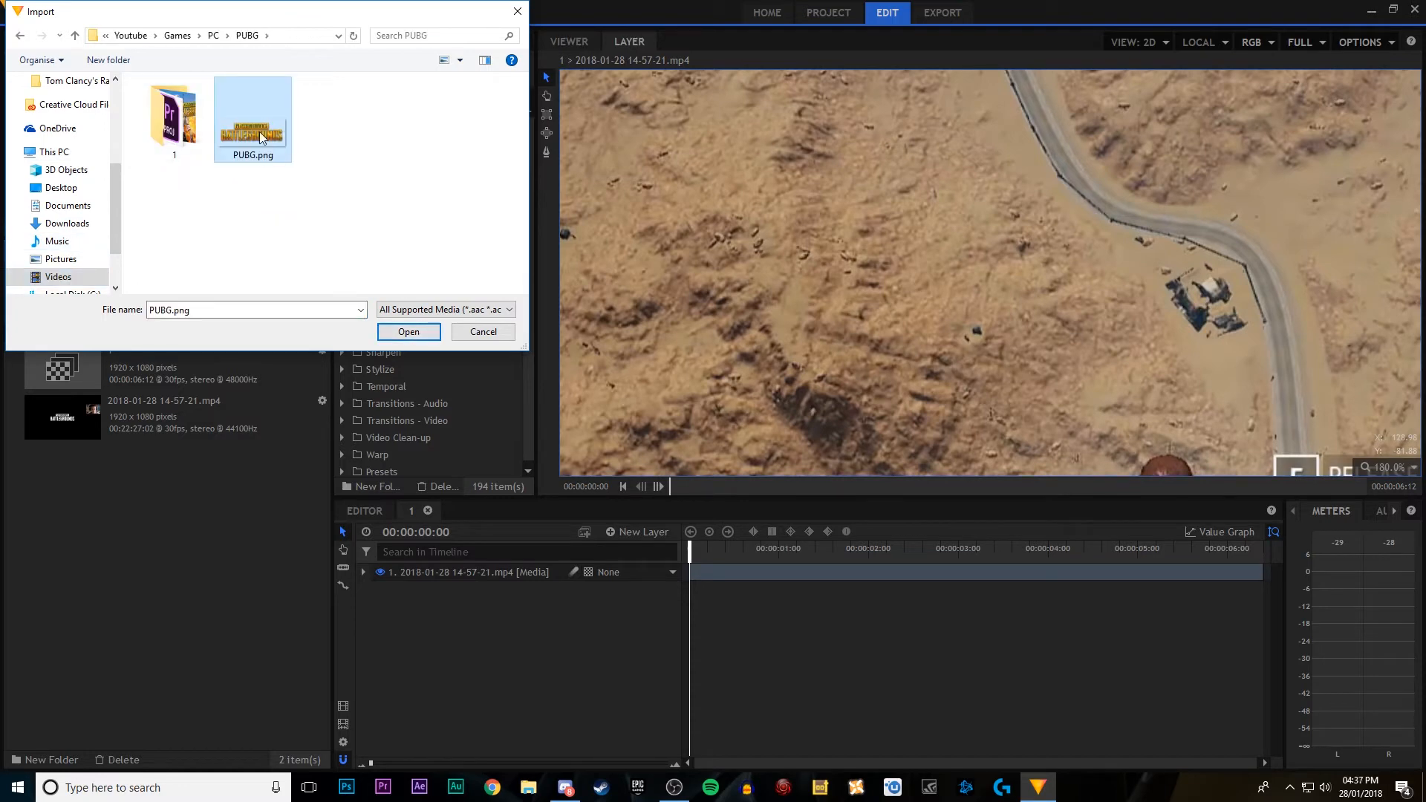
click(396, 331)
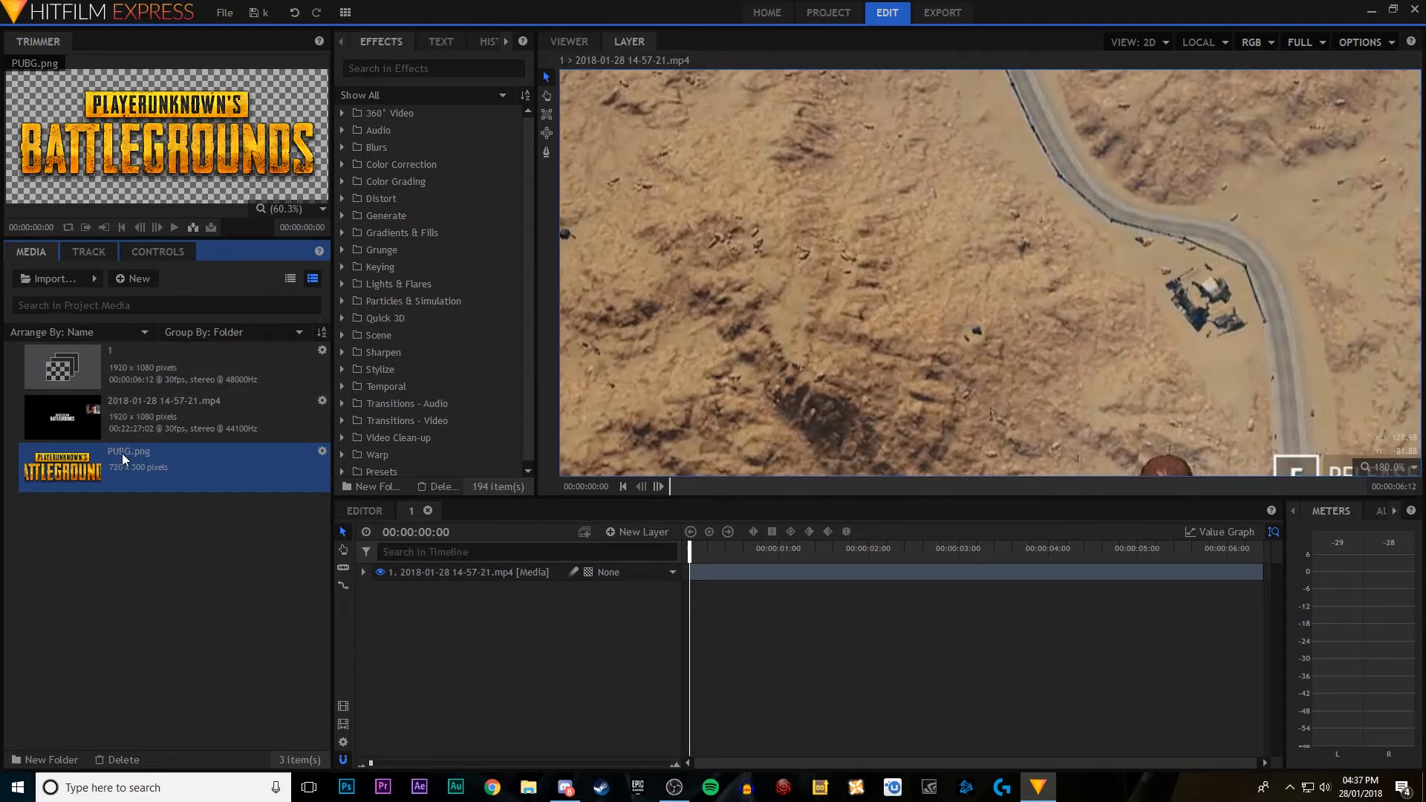
Step: Add PUBG.png to the composite as a layer below the video and display the full composite in the Viewer
drag(142, 454, 411, 602)
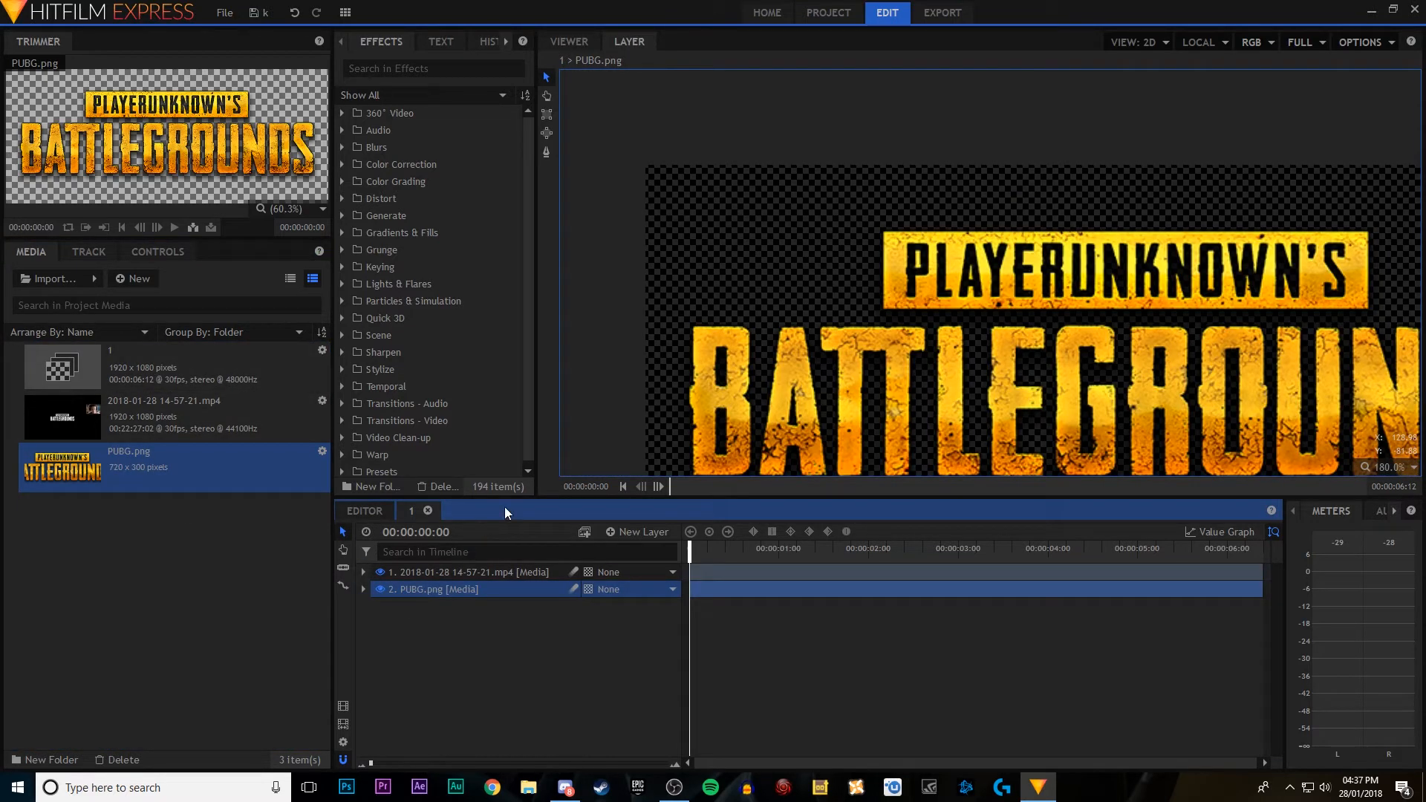
click(570, 43)
click(623, 43)
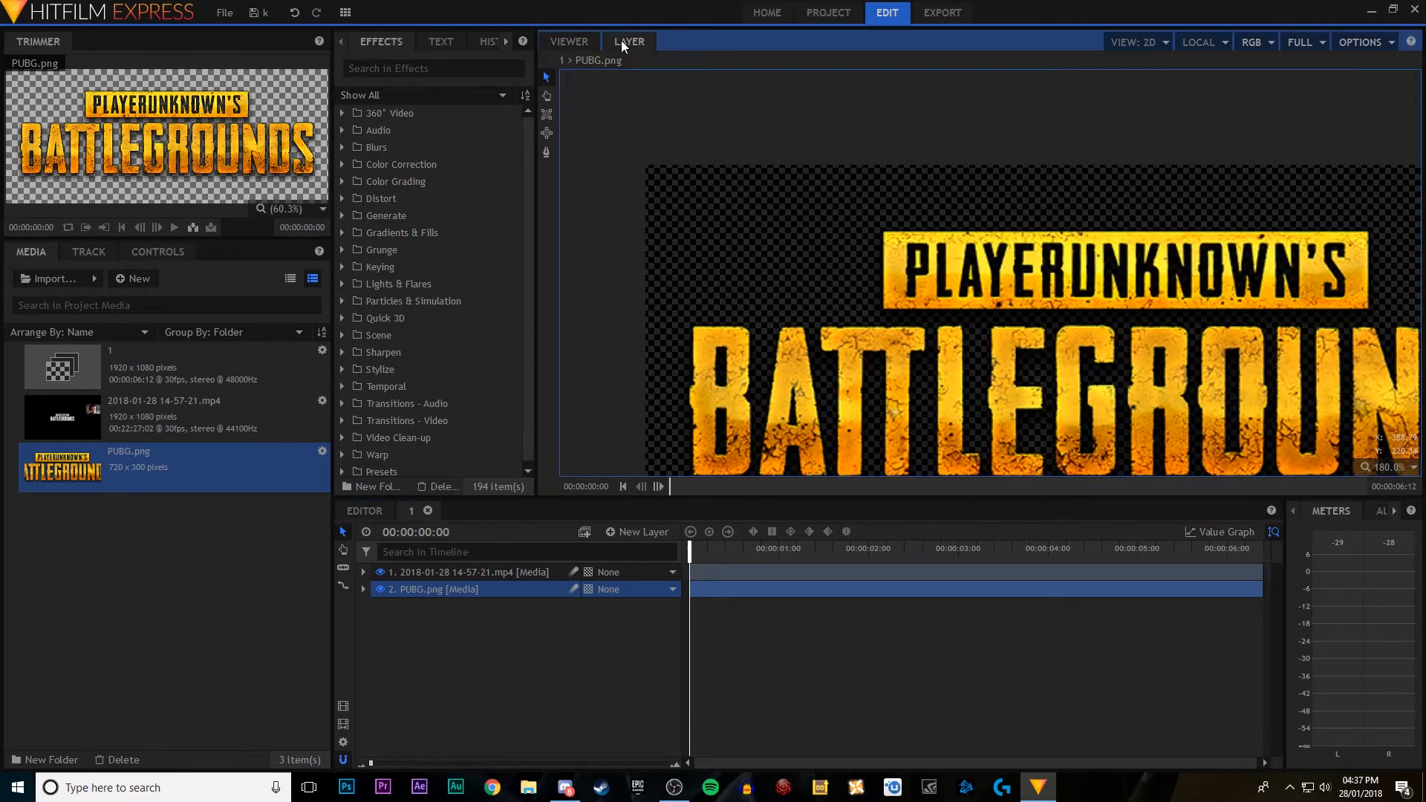
click(577, 42)
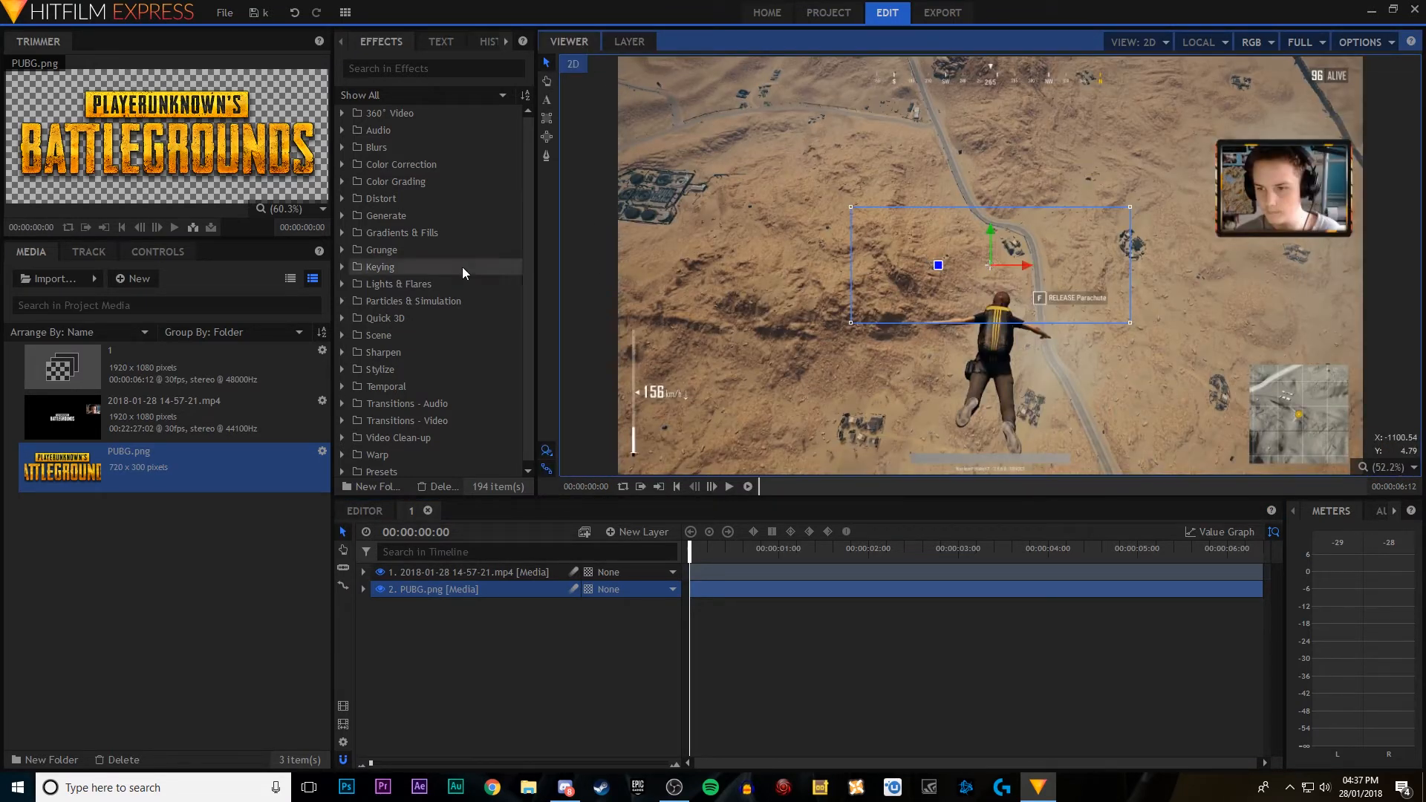
Step: Apply the tracker's X and Y position to the PUBG.png layer and move that layer above the video
click(89, 252)
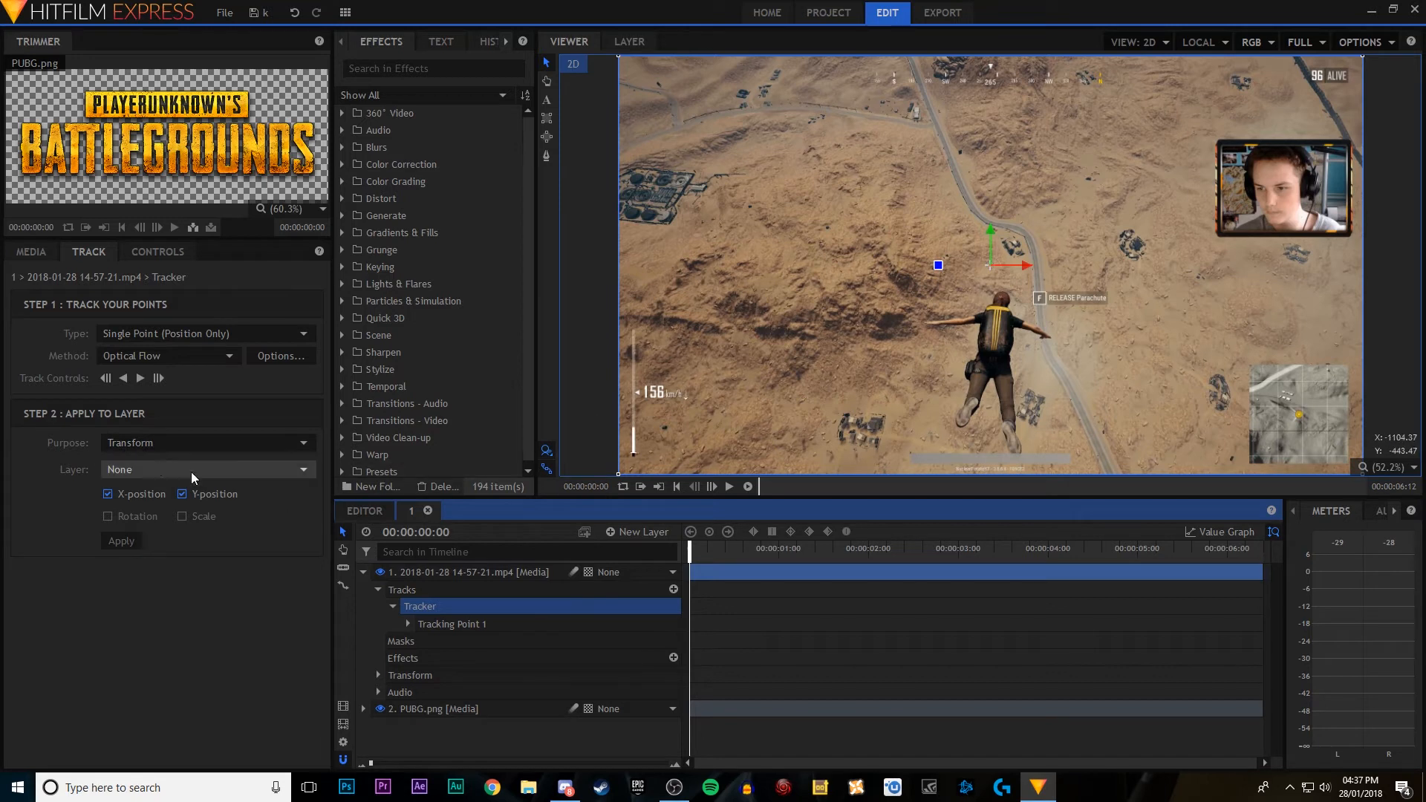
click(156, 468)
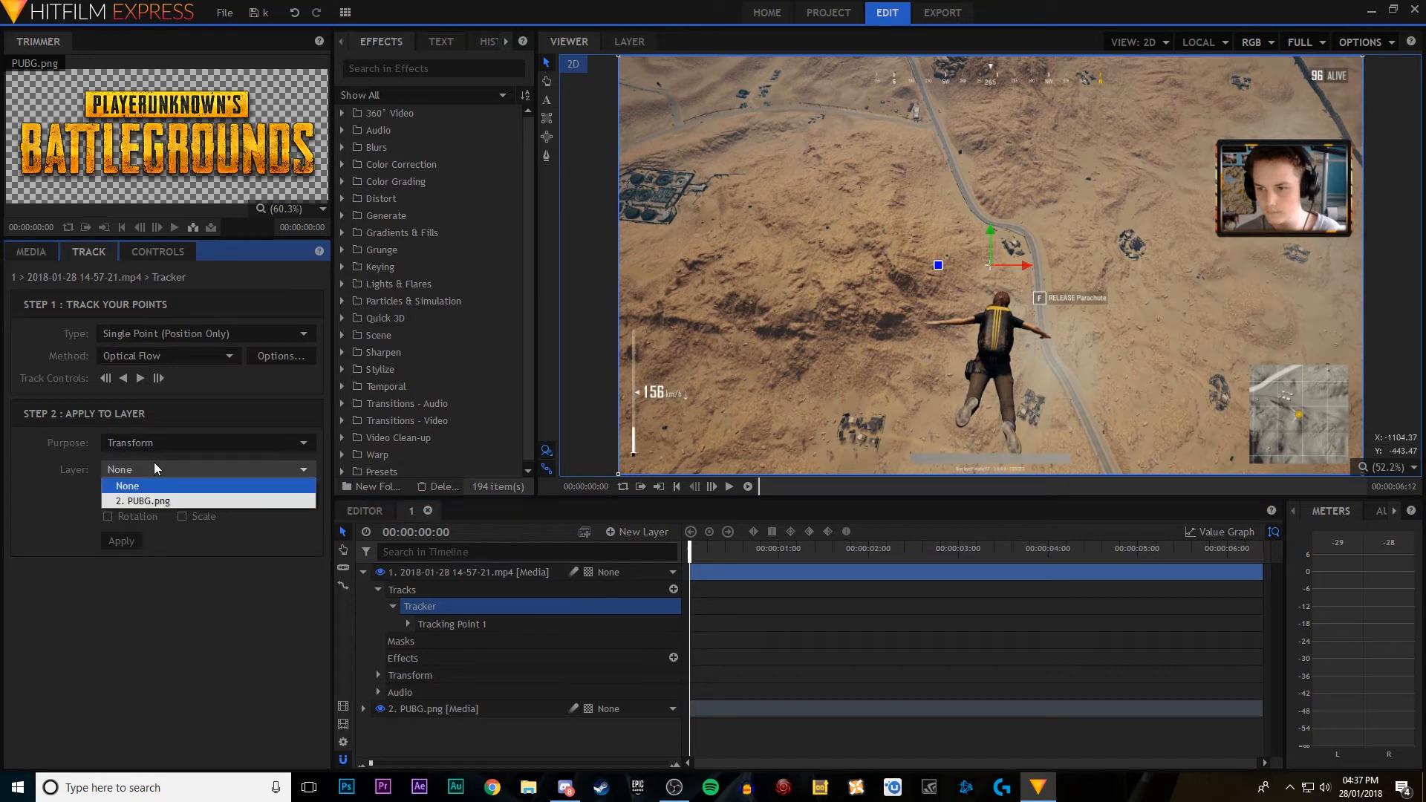
click(157, 501)
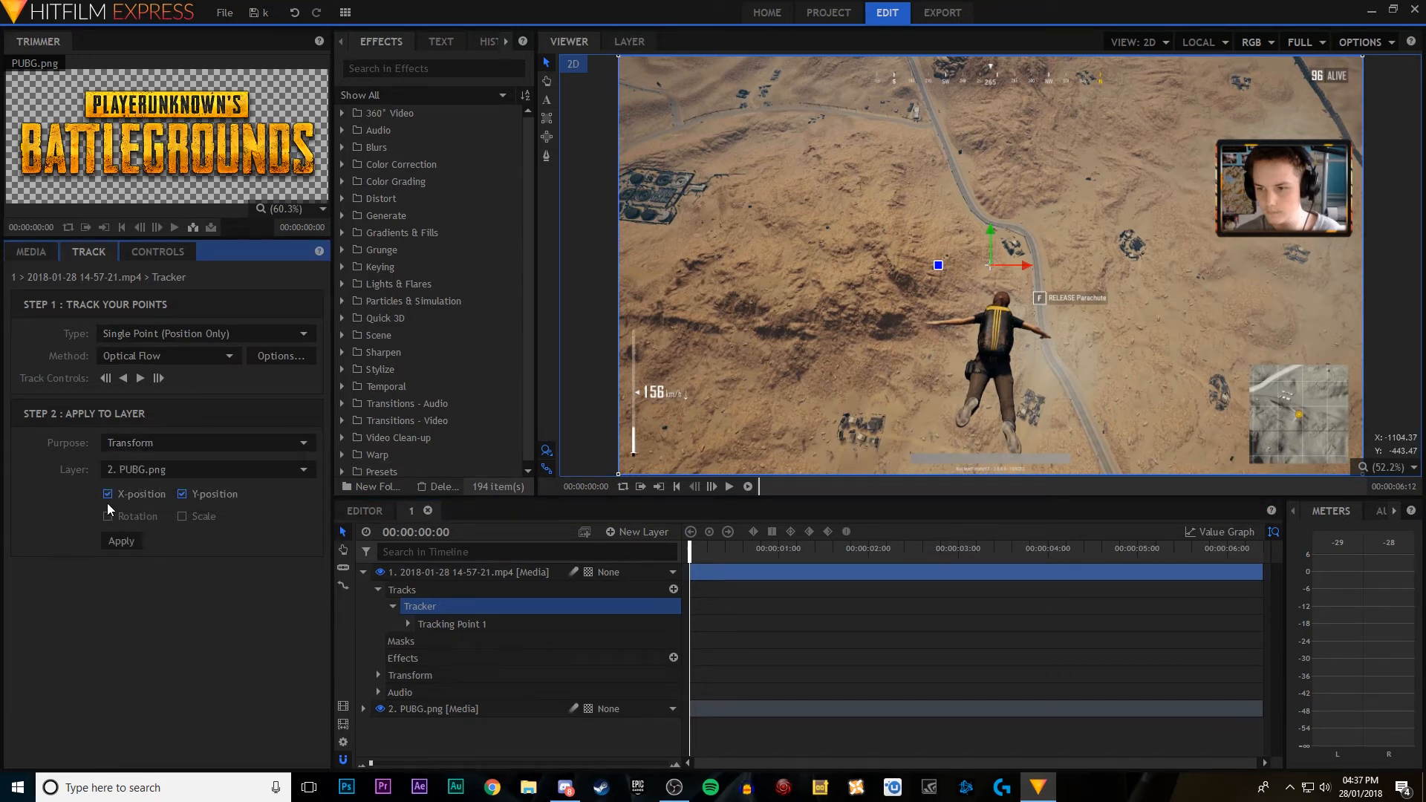
click(118, 541)
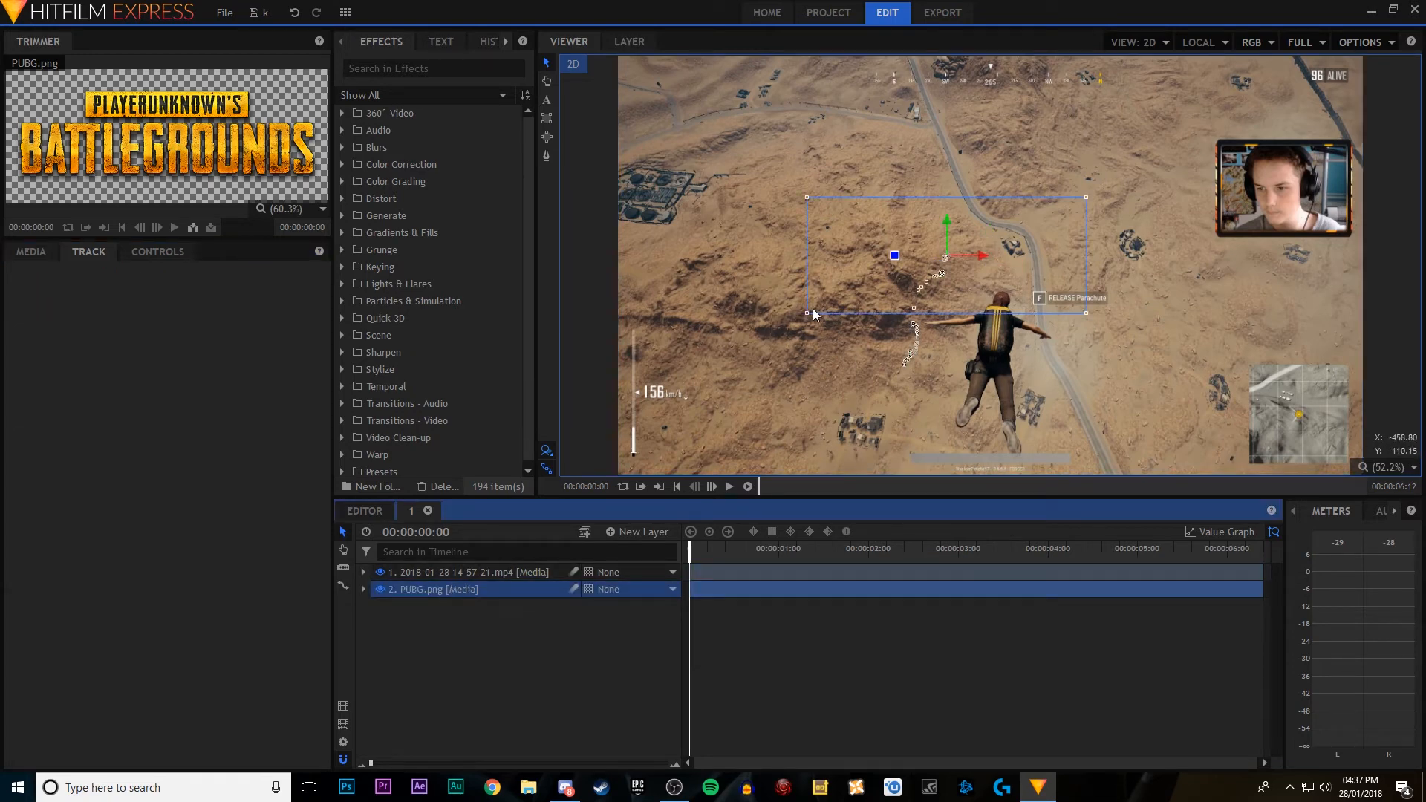
drag(492, 588, 486, 570)
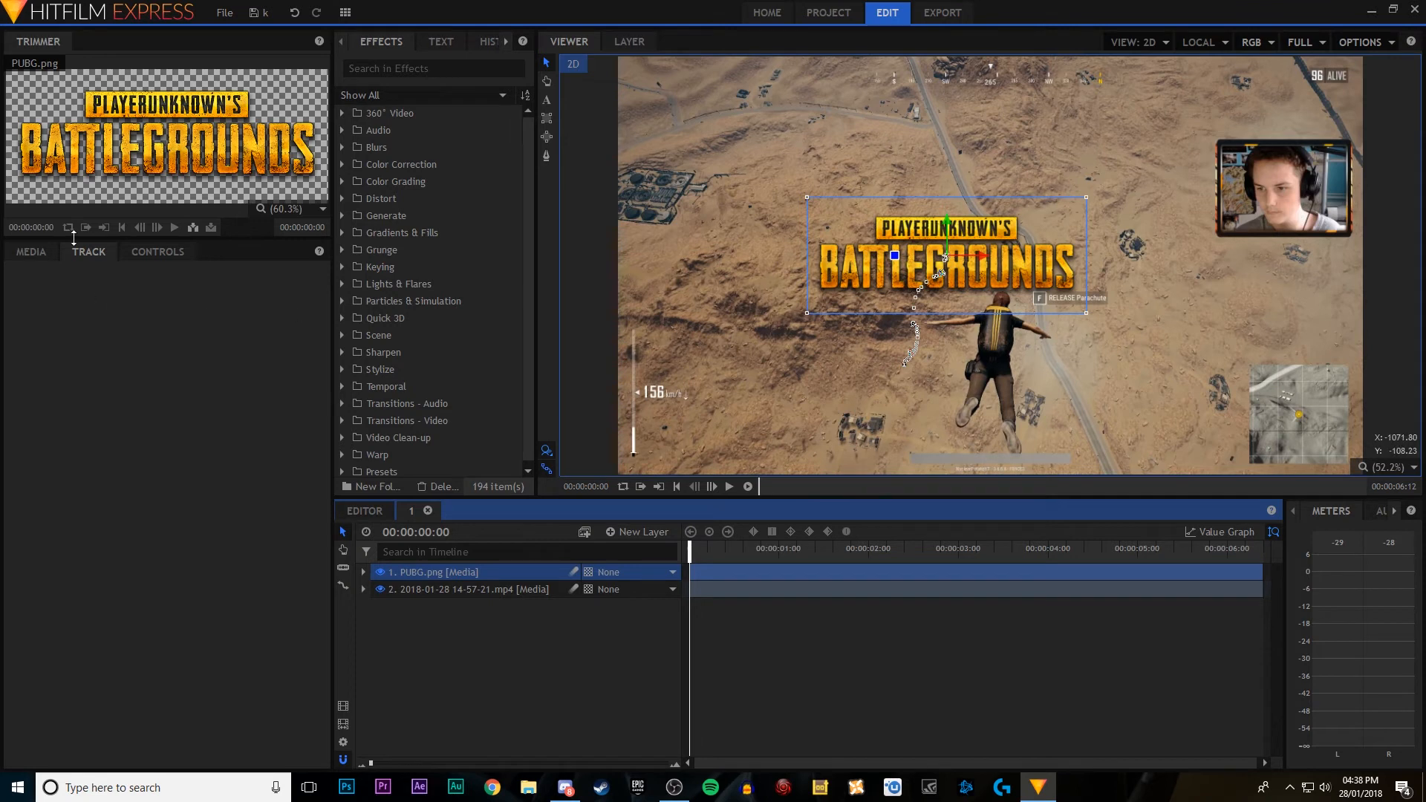
Step: Set the PUBG.png layer's horizontal anchor point to 33.0 and its scale to 27.0%
click(152, 253)
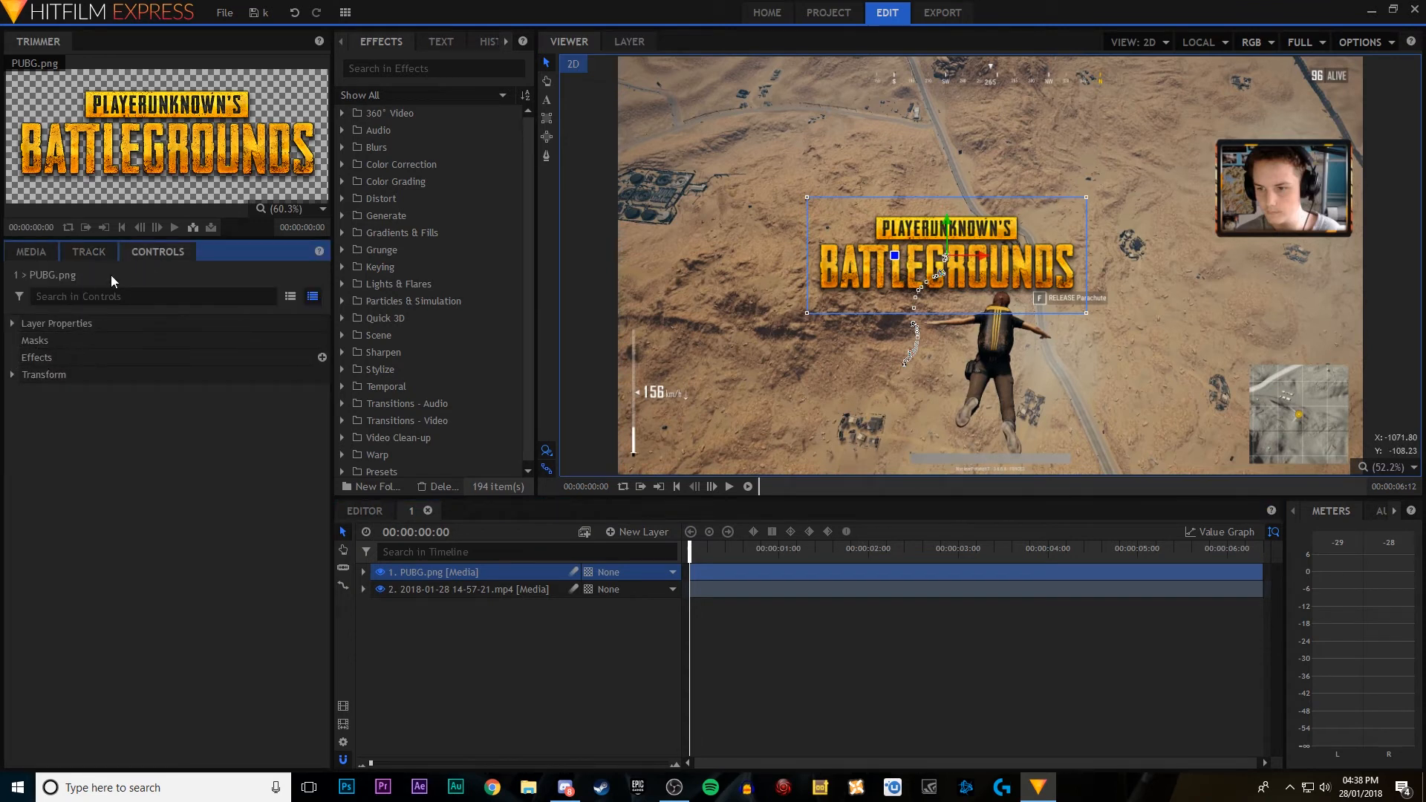
click(12, 375)
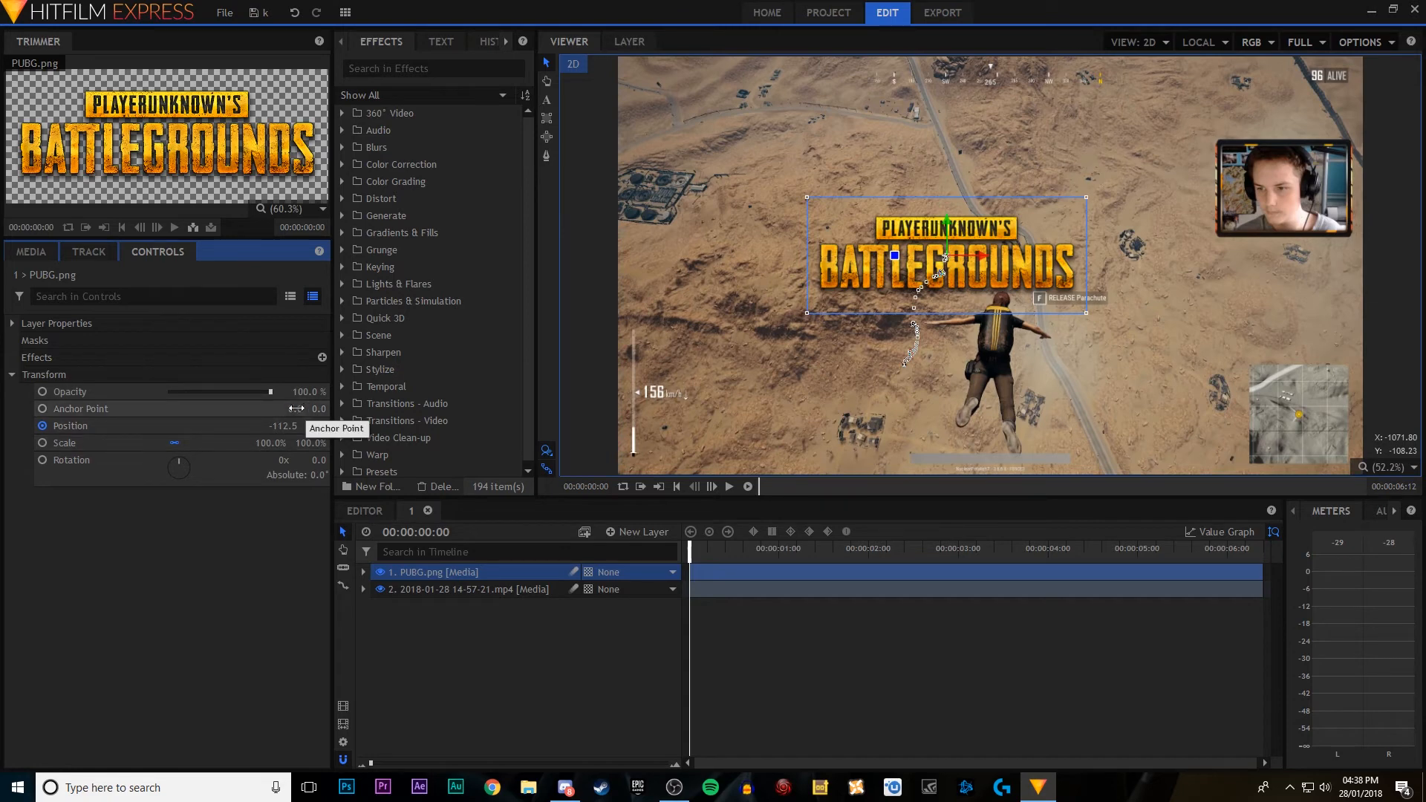
drag(298, 410, 228, 444)
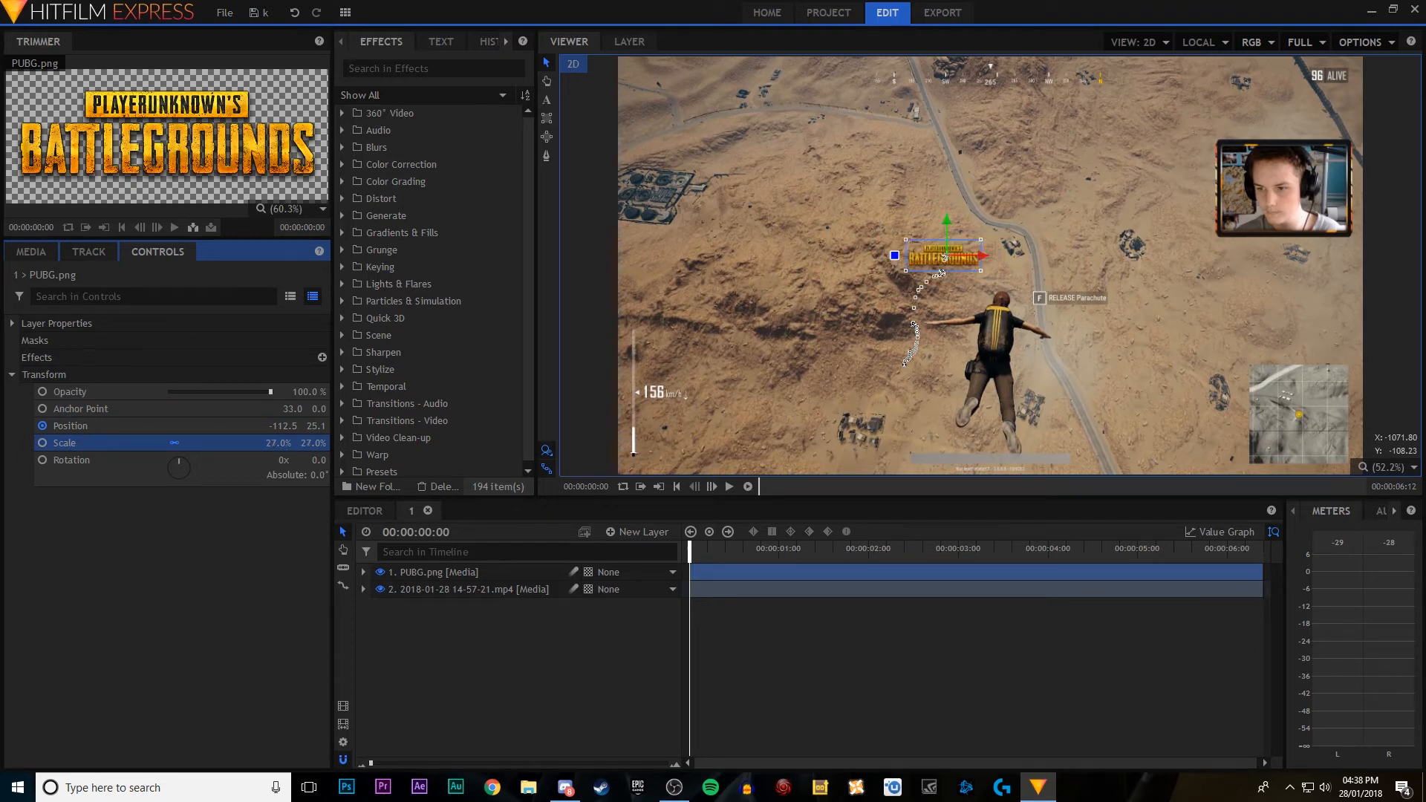
scroll(908, 336, up, 5)
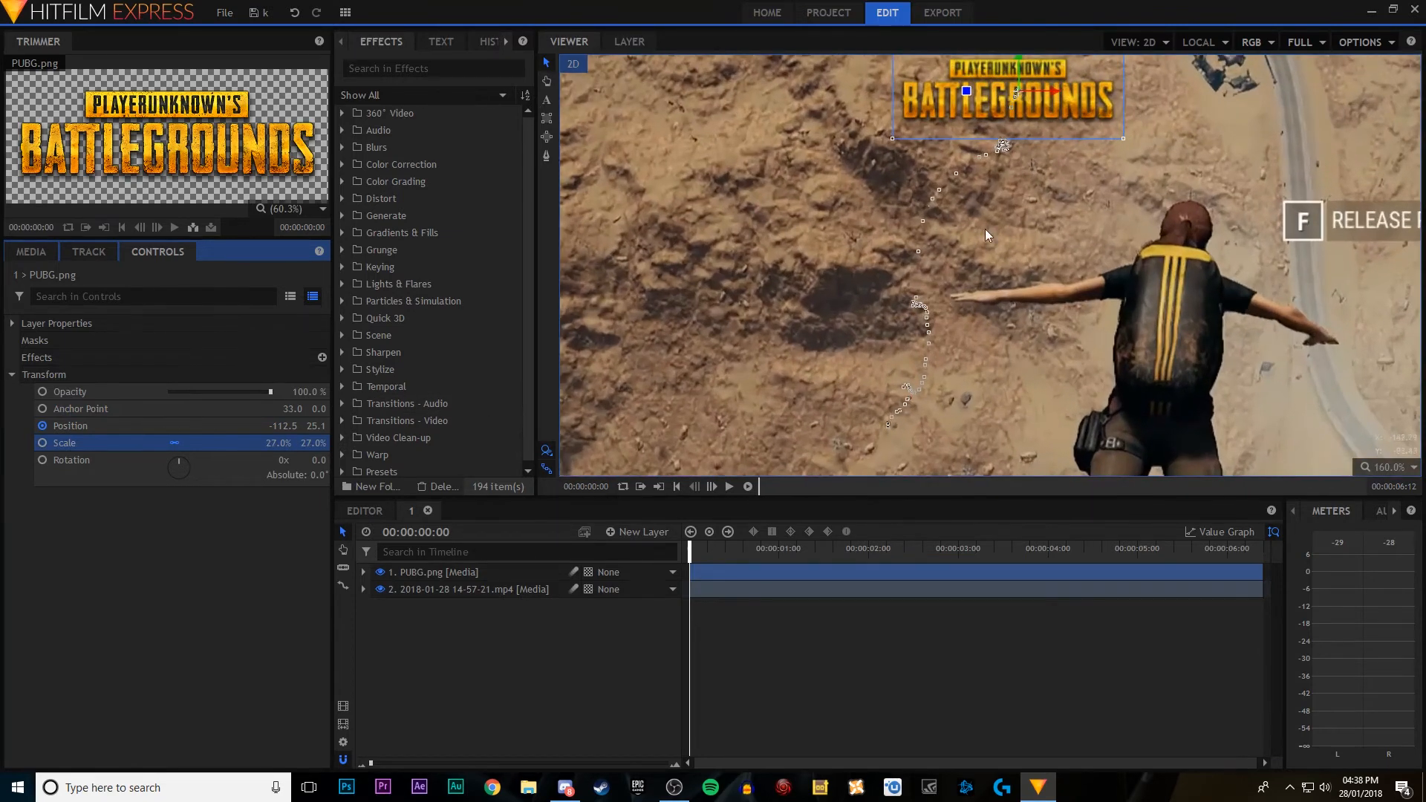
drag(1074, 195, 988, 373)
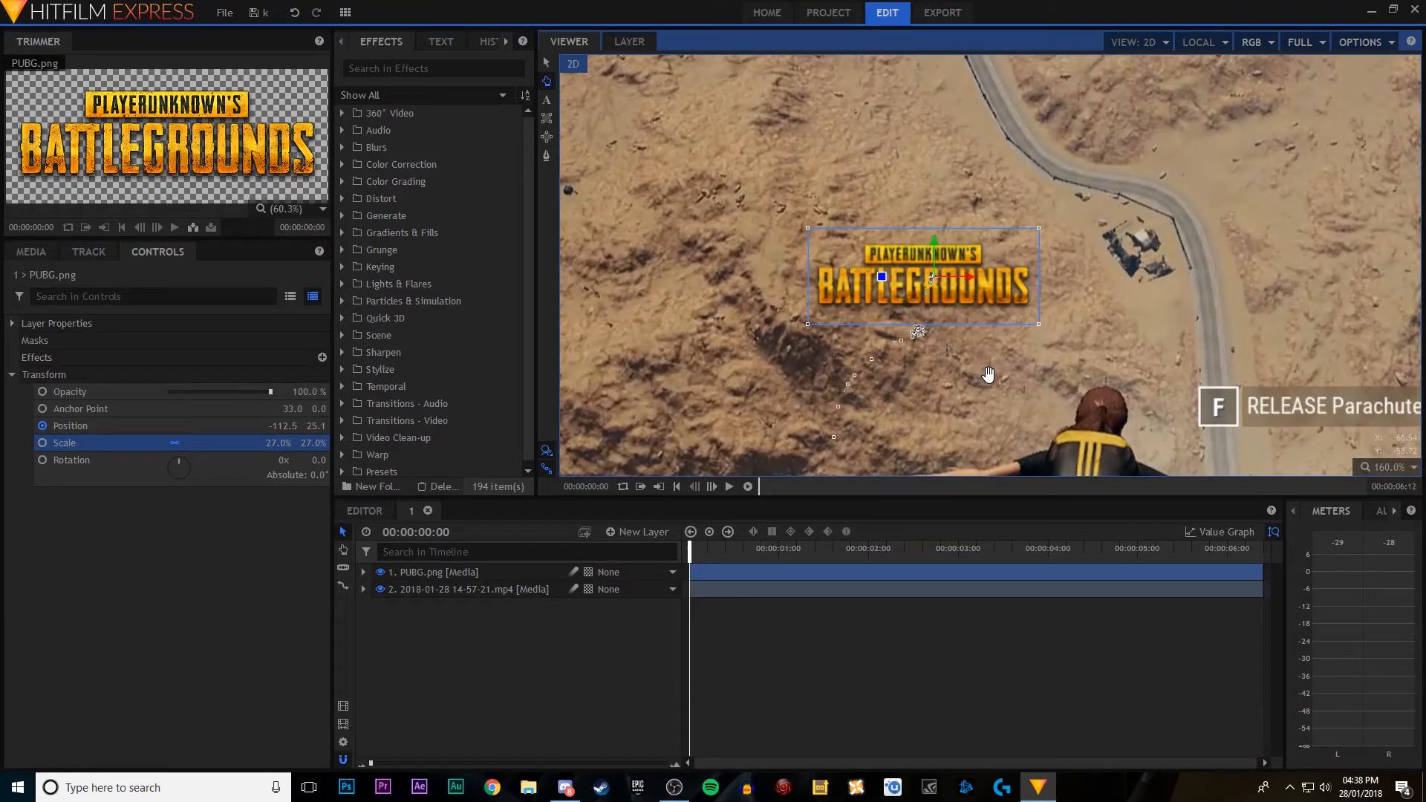
Step: Show the full composite frame and play it to check how the PUBG logo follows the tracked ground spot
scroll(988, 374, down, 8)
key(v)
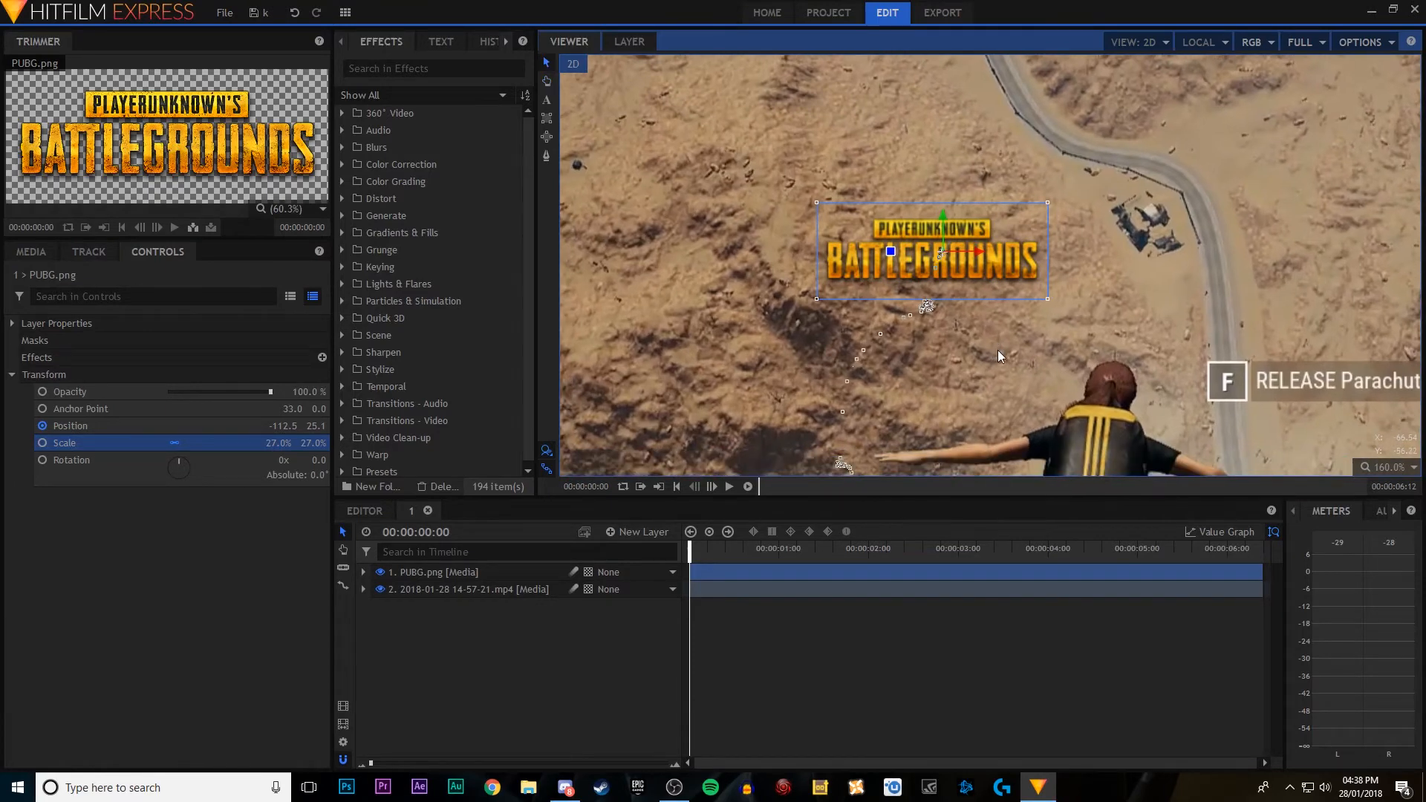
scroll(908, 312, up, 5)
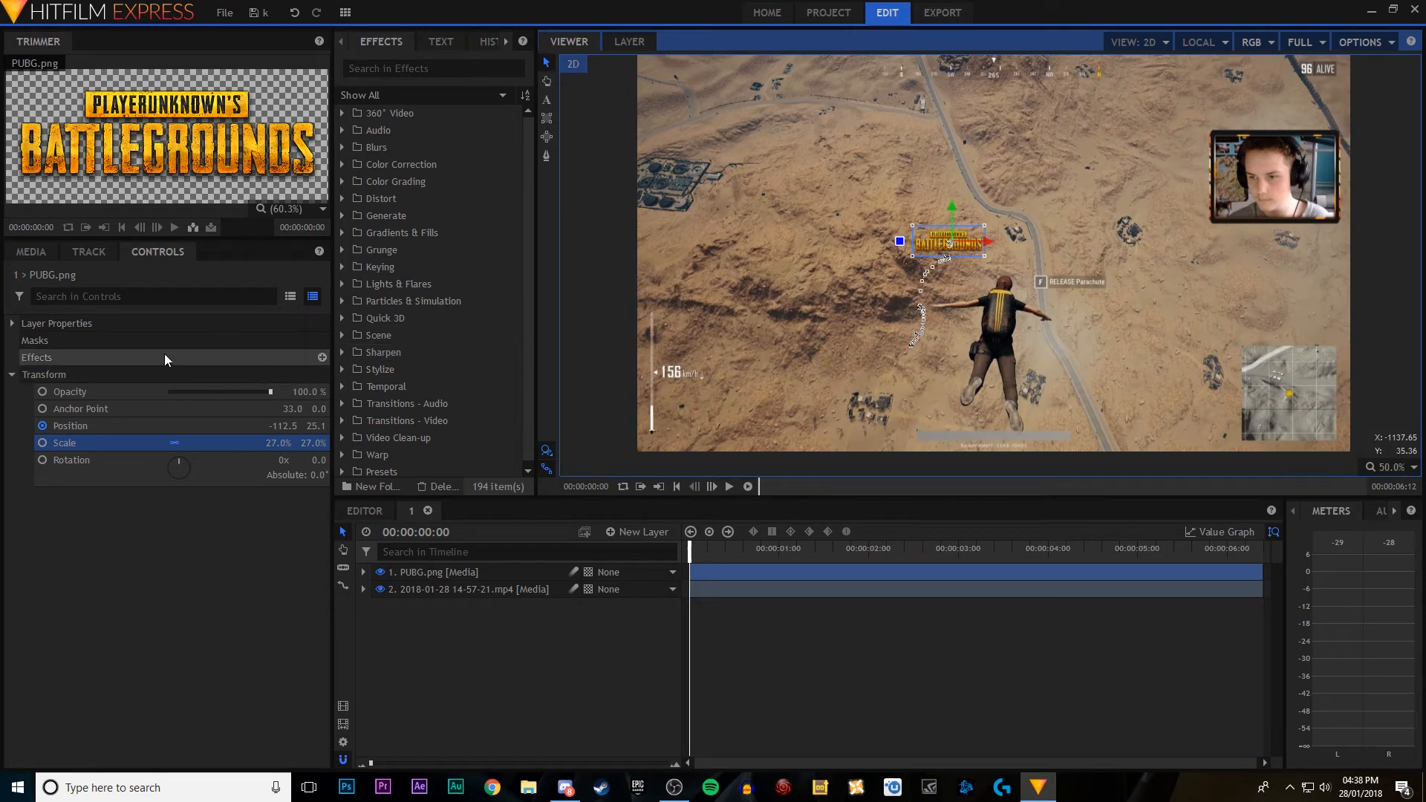
click(726, 486)
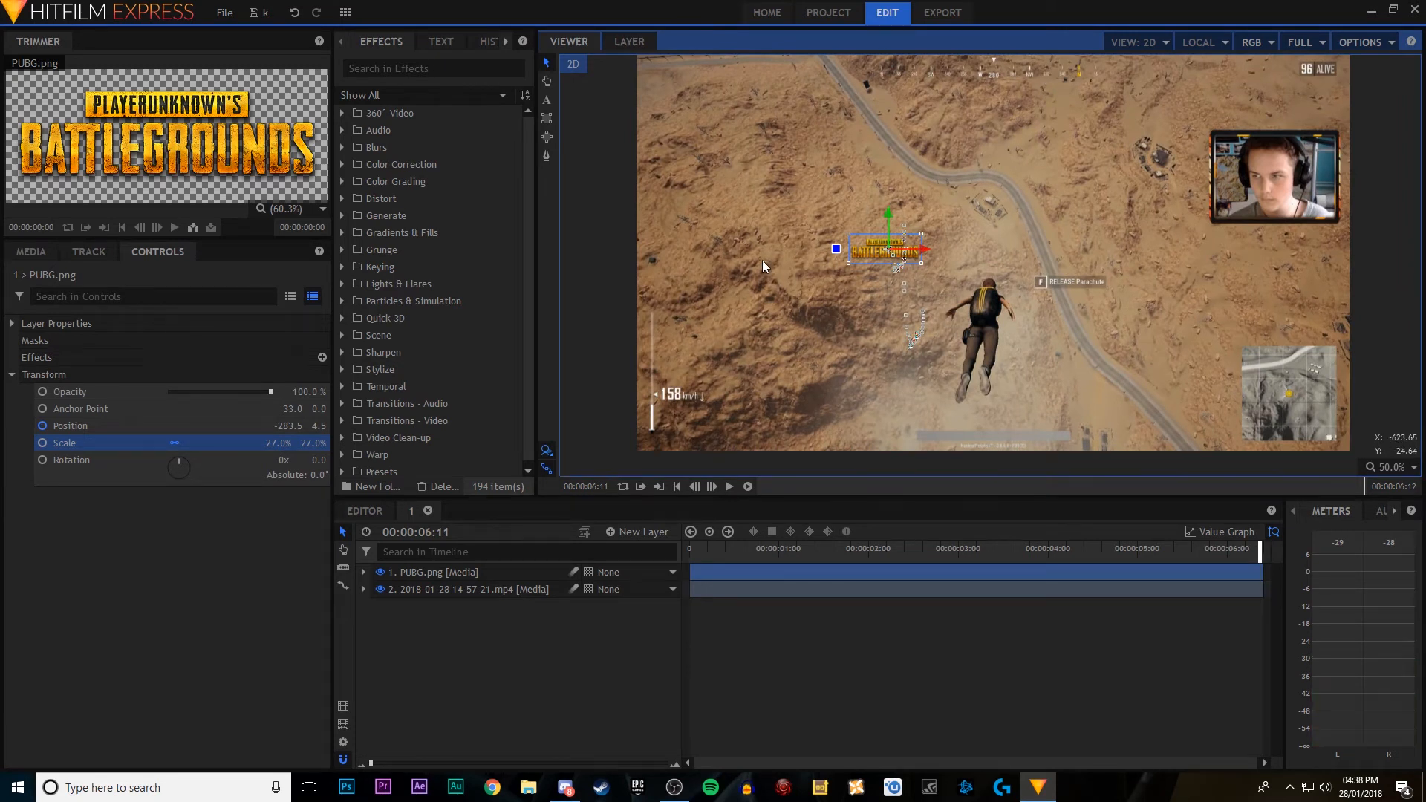
Step: Delete the PUBG.png layer and open the tracking settings of the gameplay video's existing tracker
click(456, 574)
key(Delete)
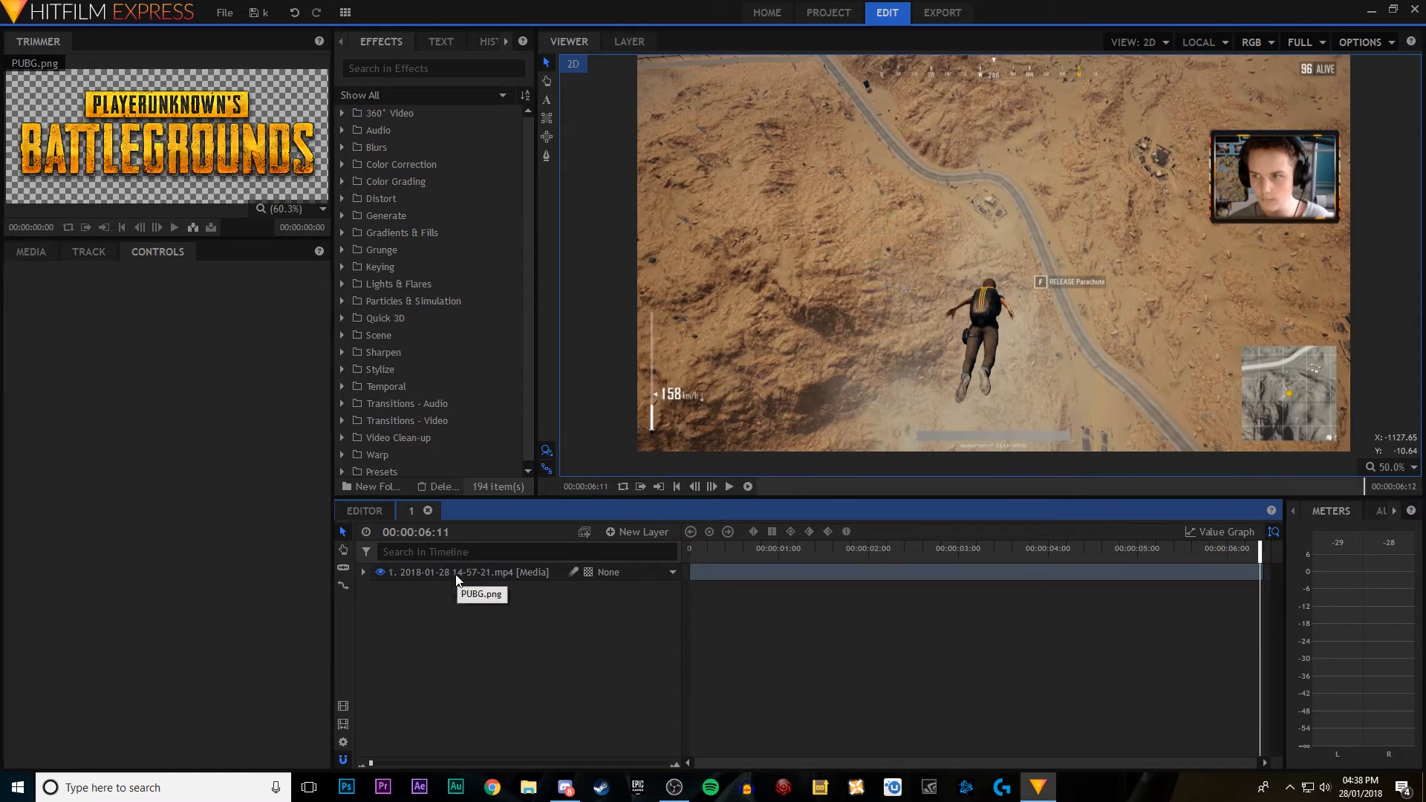
click(363, 572)
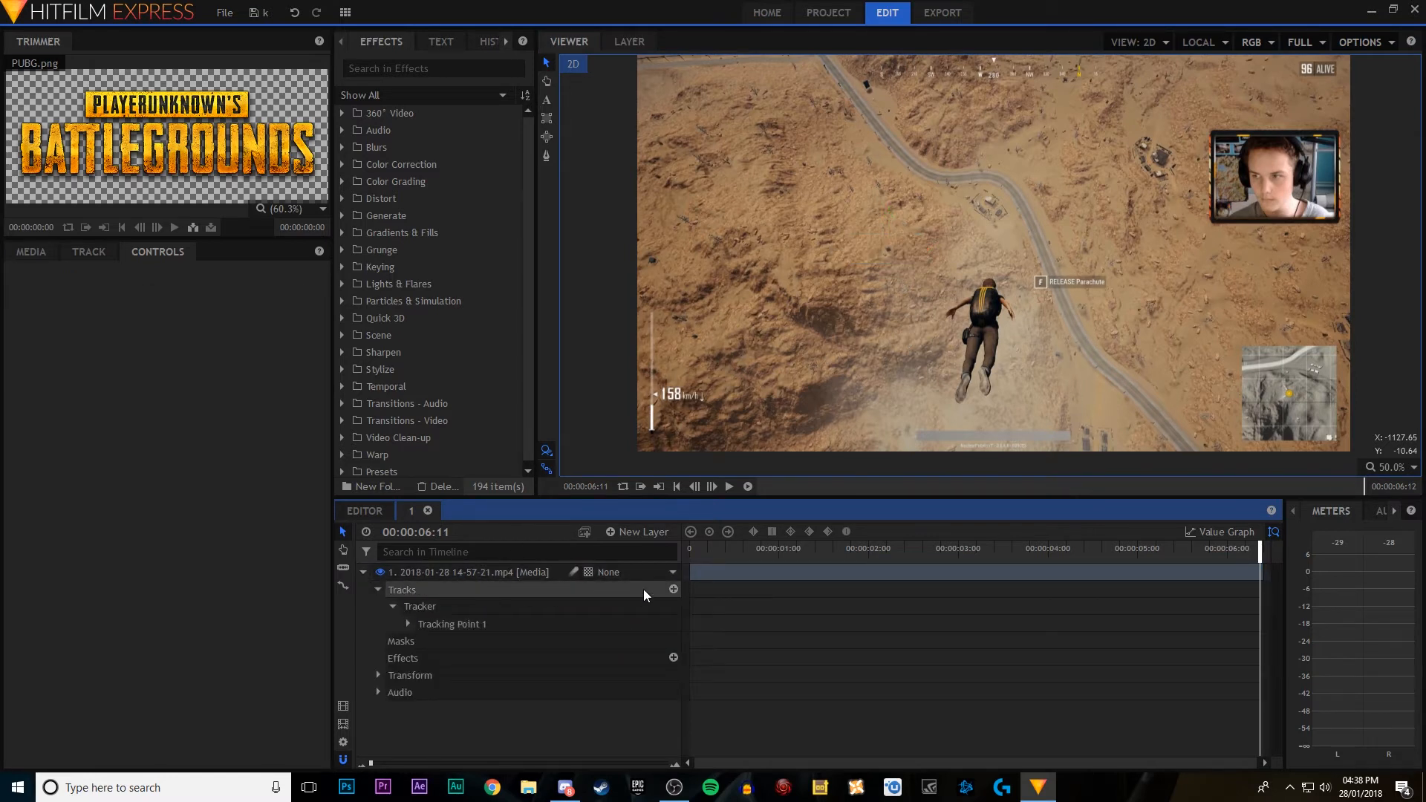
click(476, 623)
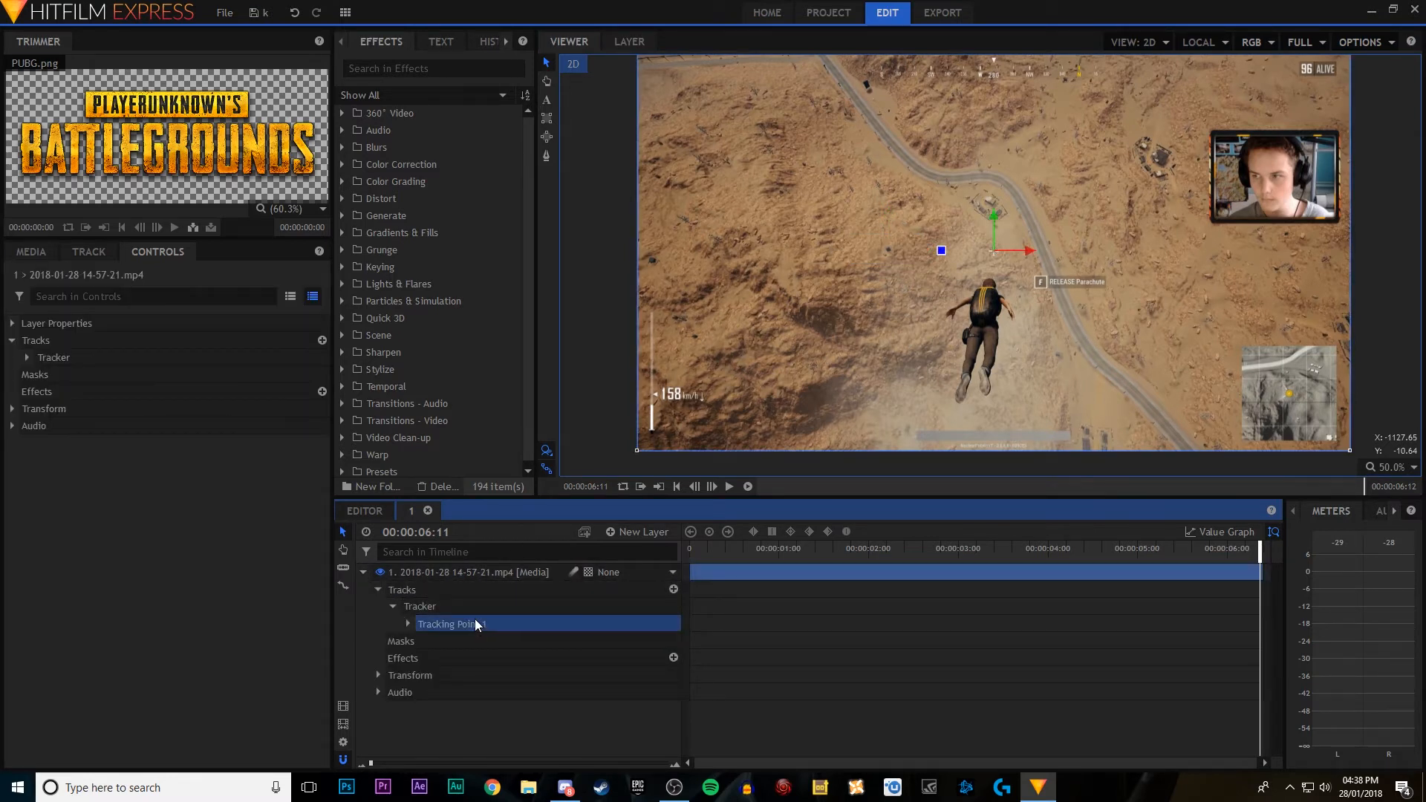
click(431, 606)
click(108, 255)
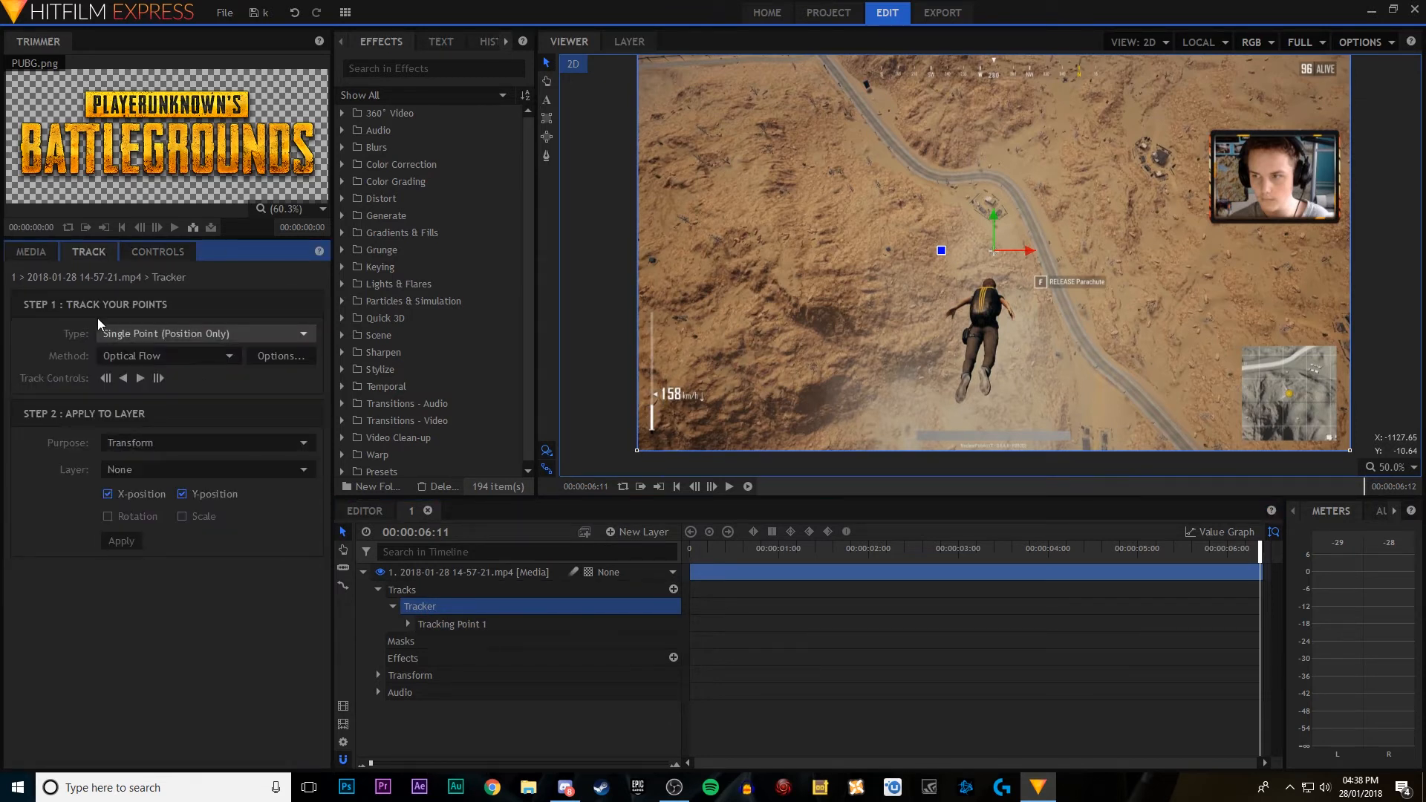
Step: Set the tracker's purpose to Stabilize, apply it to the video's X and Y position, and play the composite
click(218, 437)
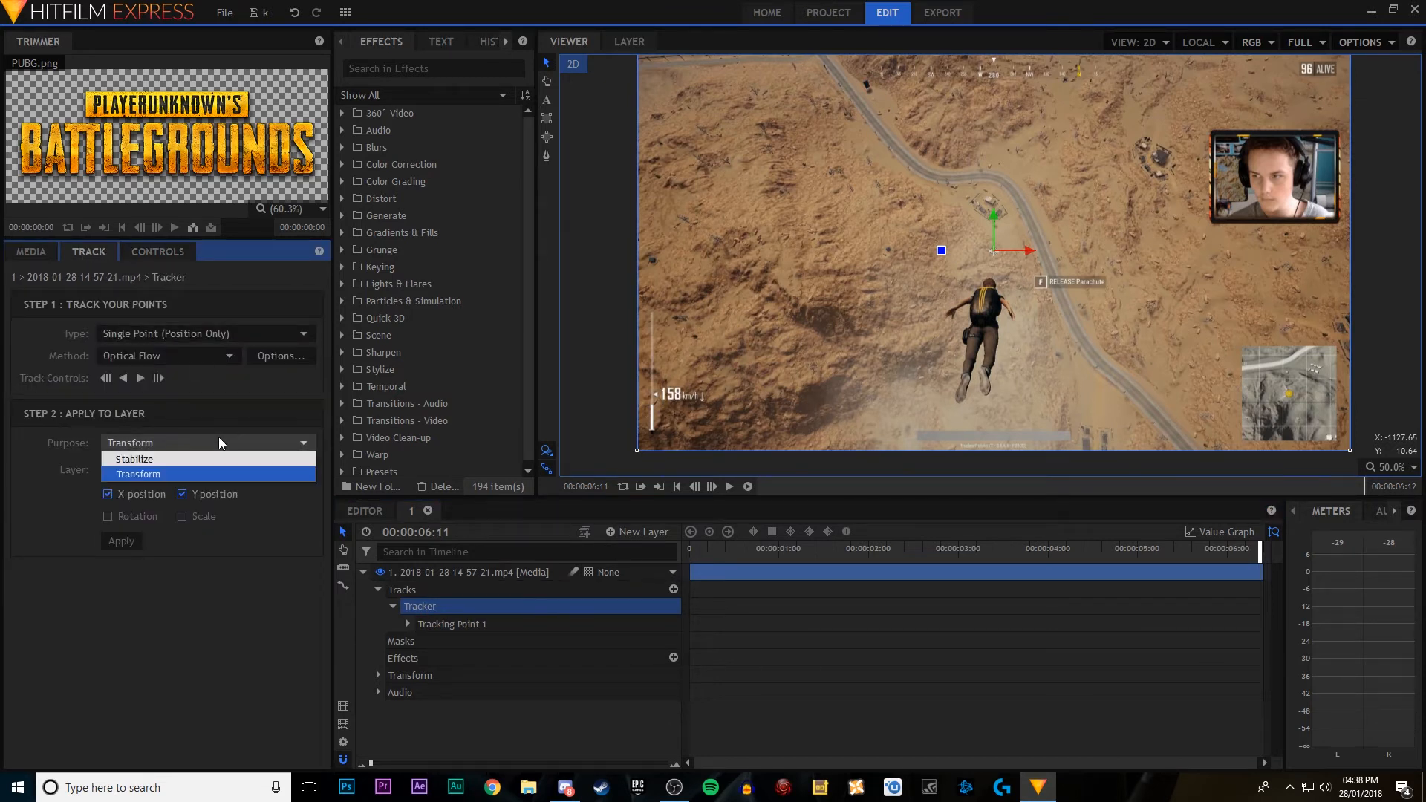
click(199, 460)
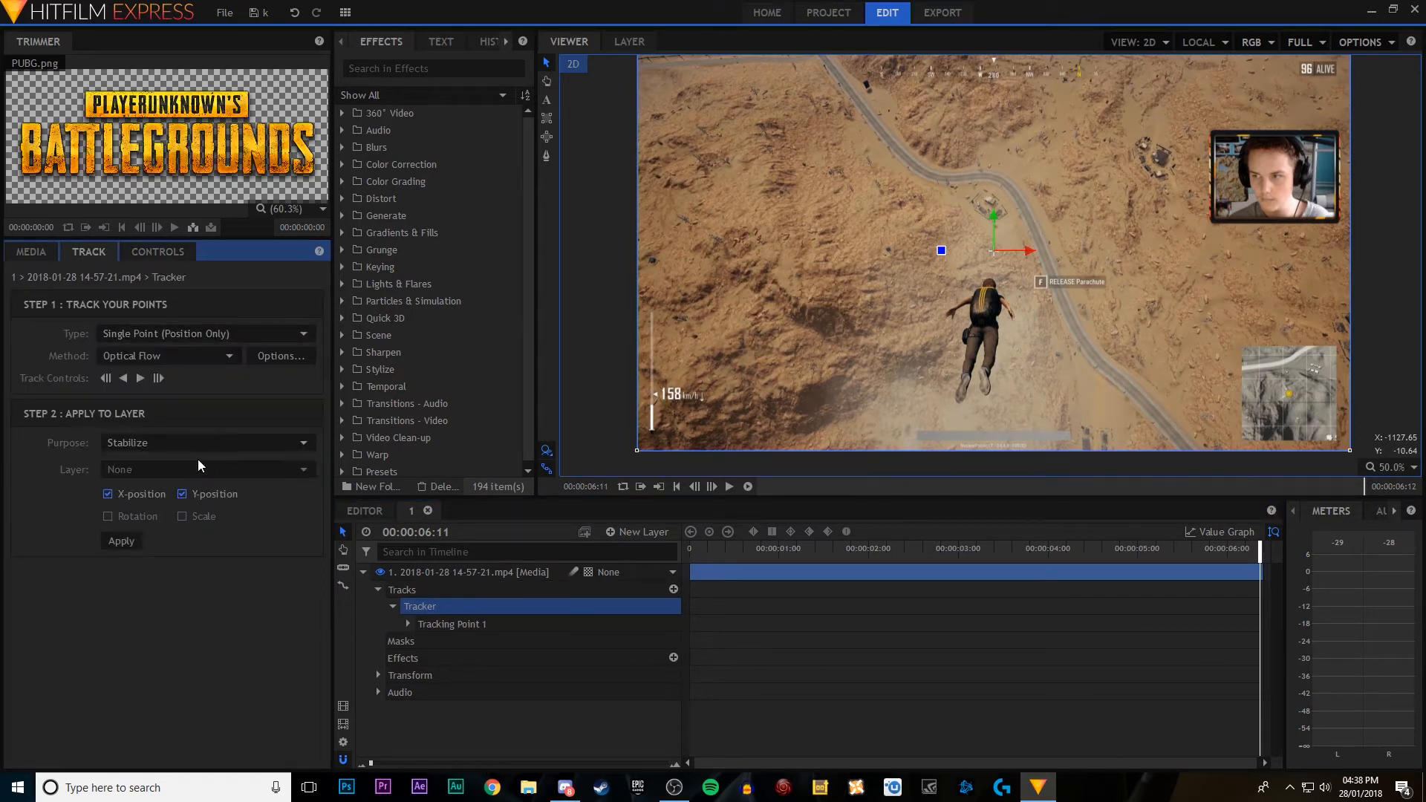
click(123, 541)
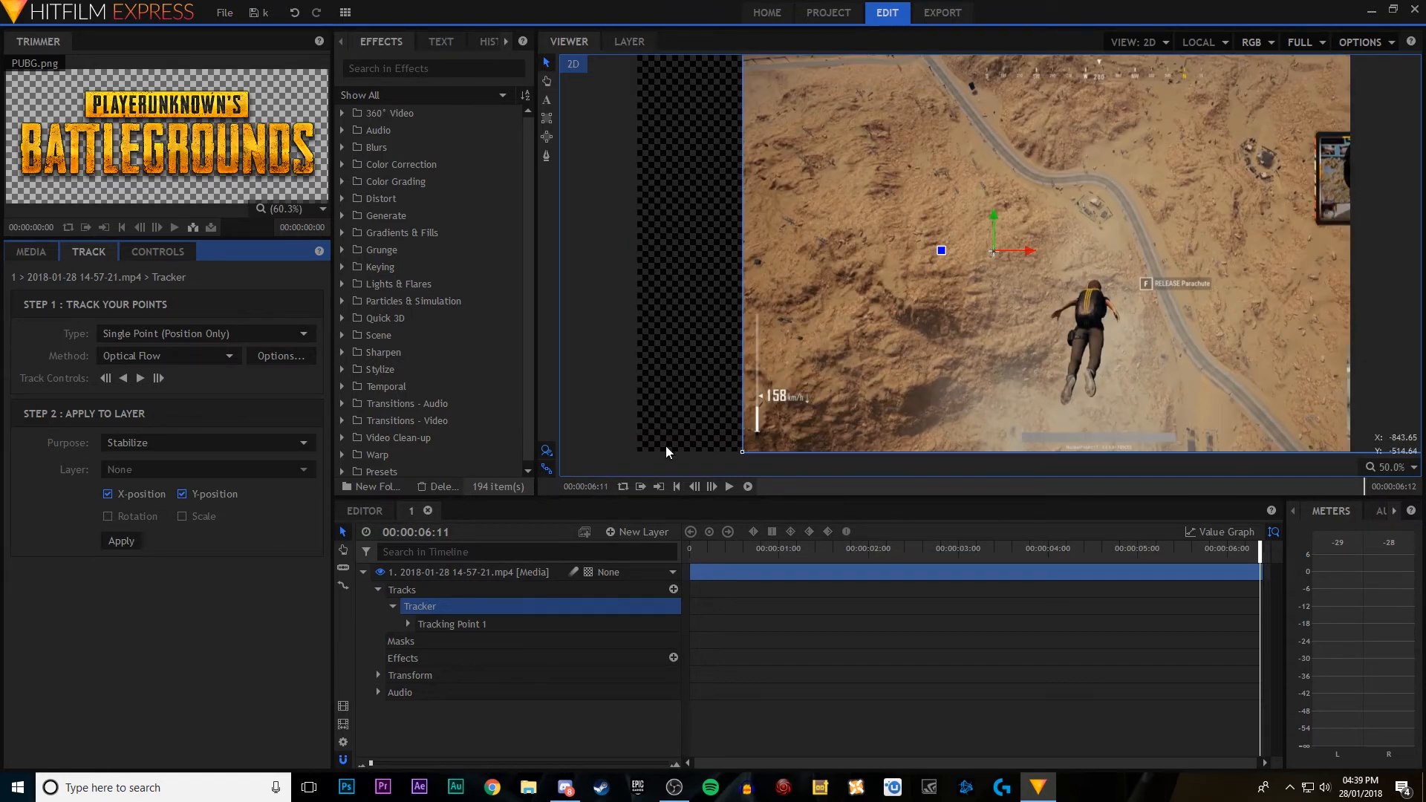
click(729, 487)
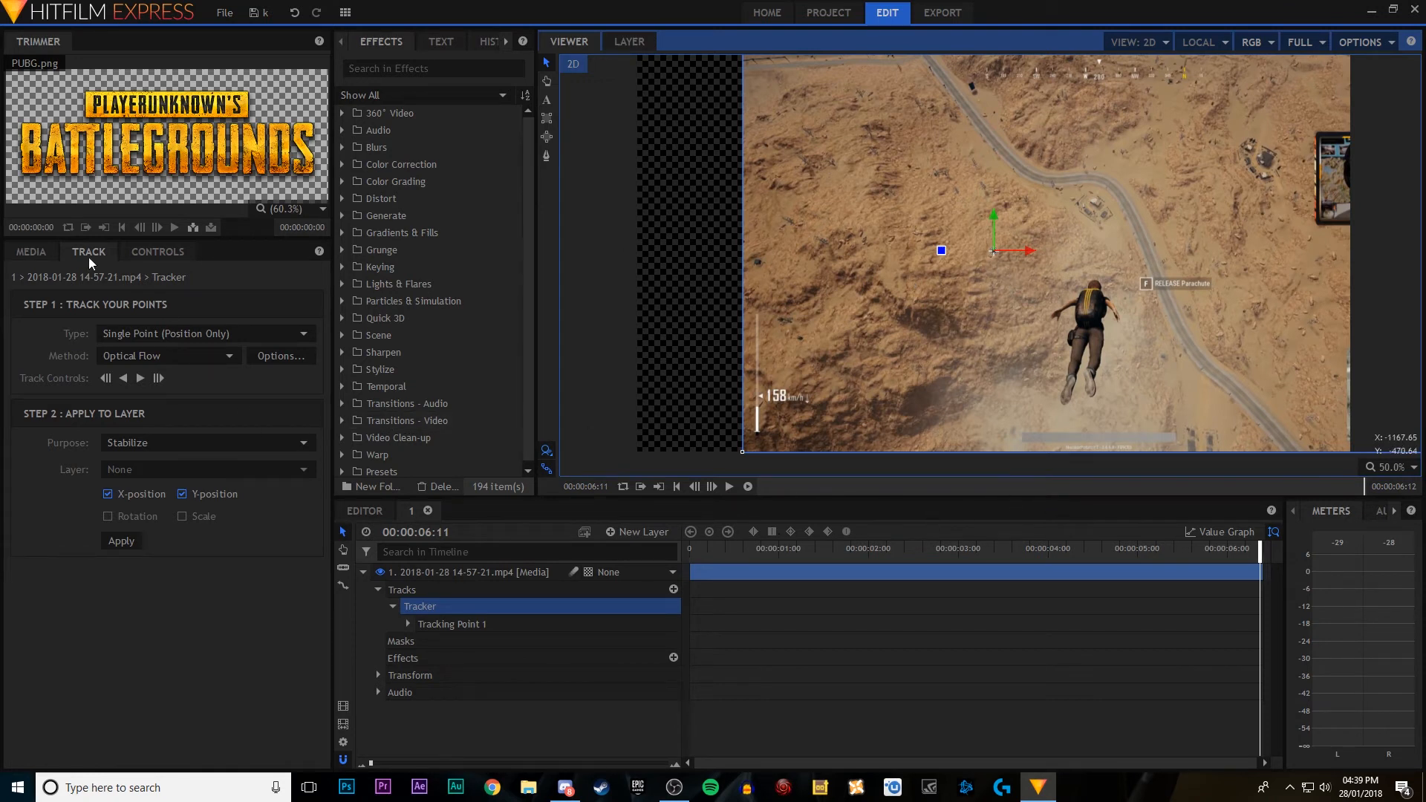
Step: Scale the stabilized video layer to 362.0% and play the composite from the beginning
click(158, 252)
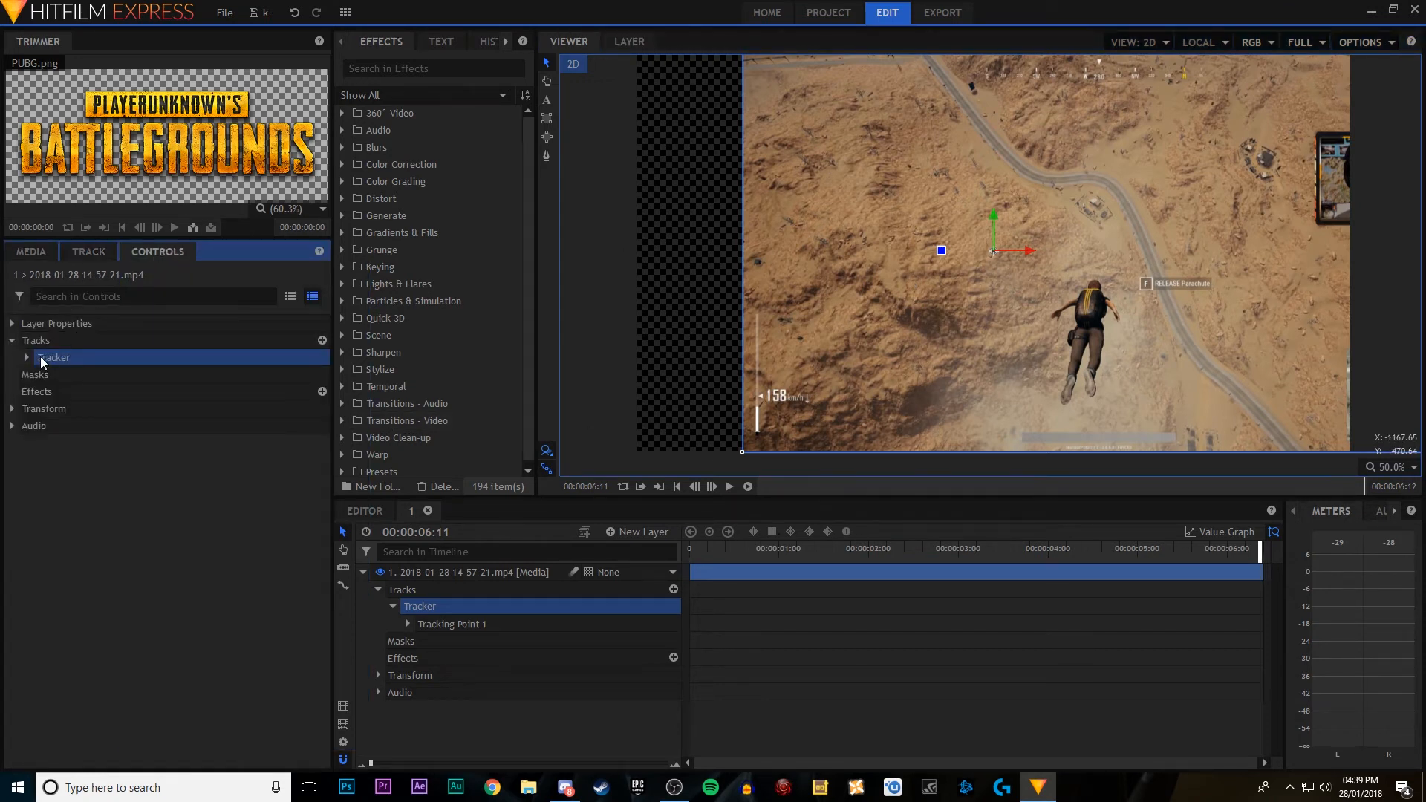
click(12, 408)
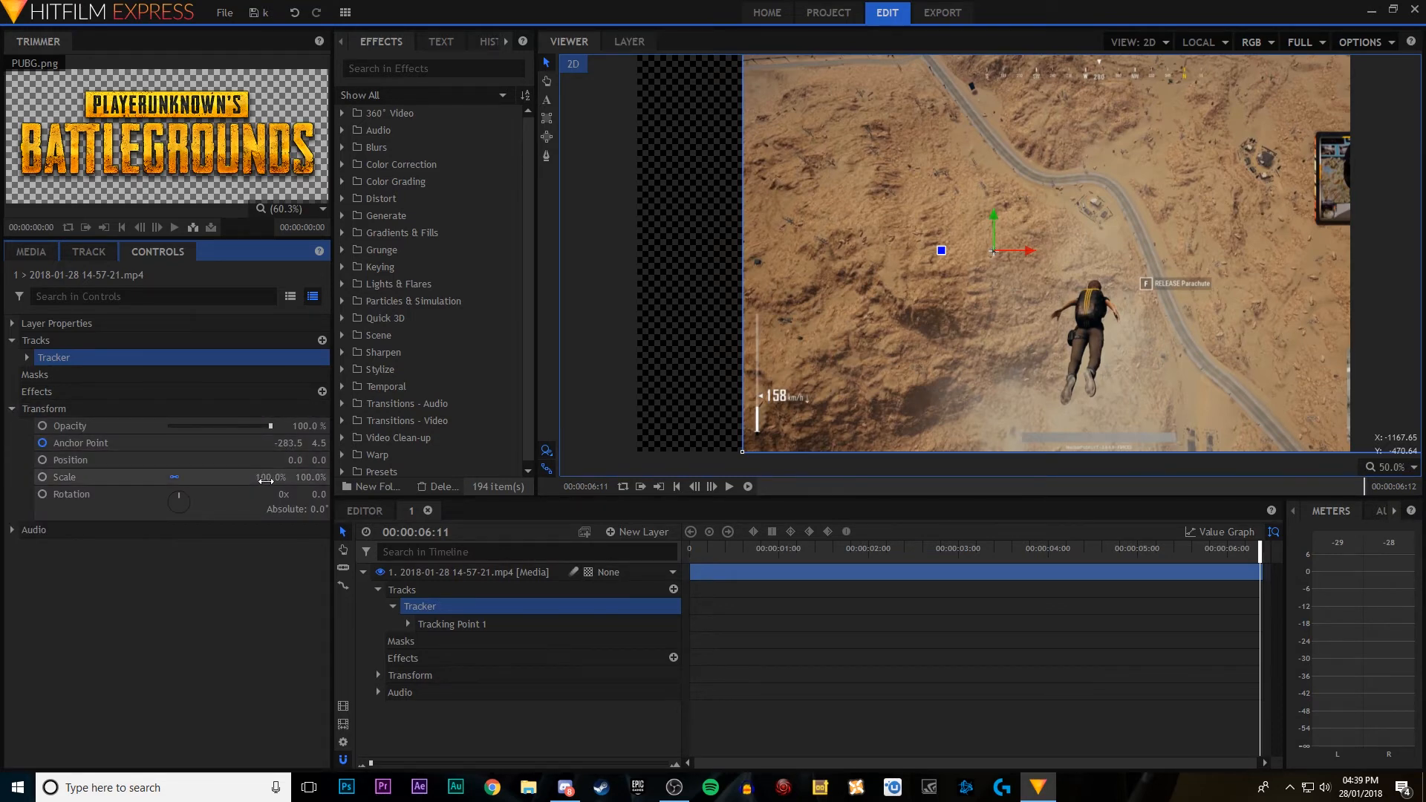
drag(269, 479, 466, 479)
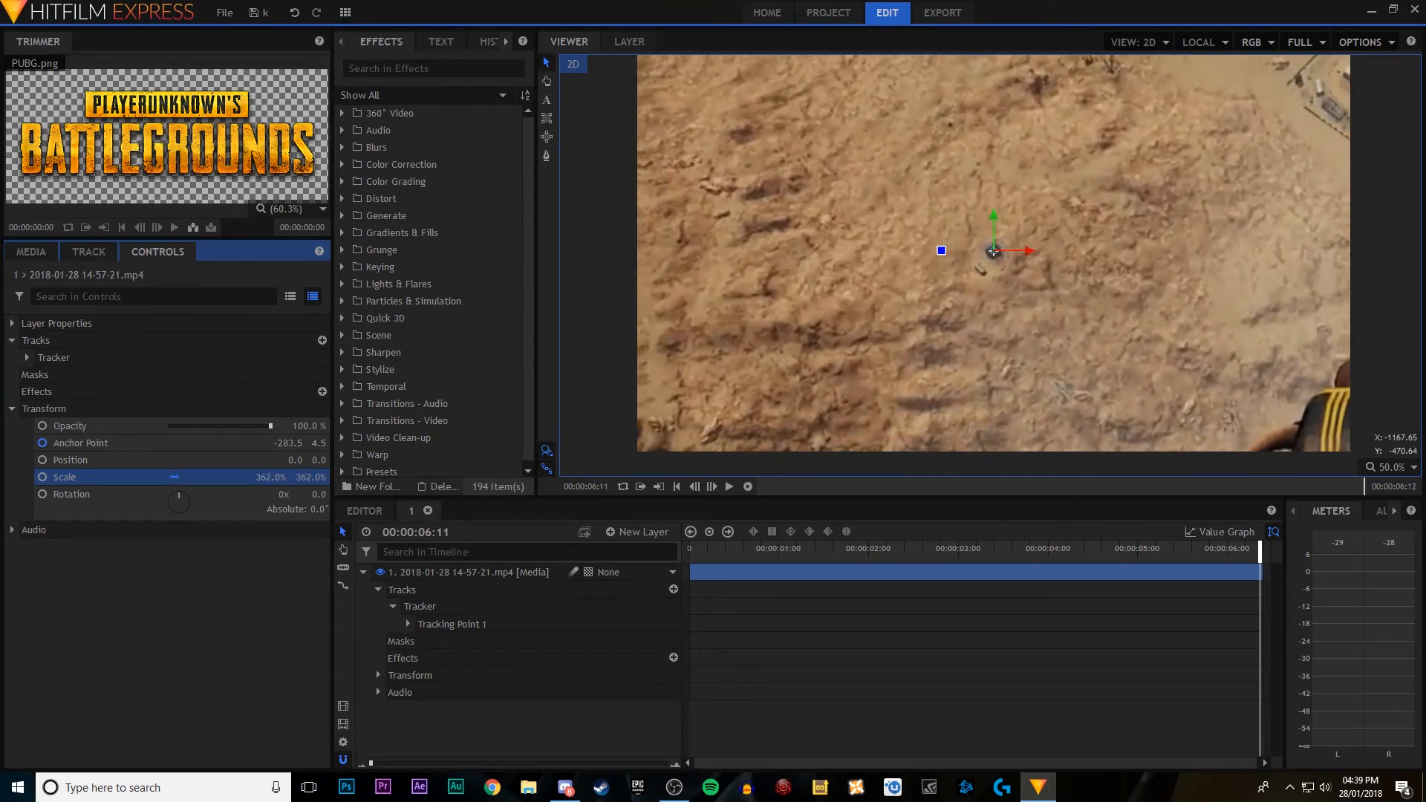
click(750, 549)
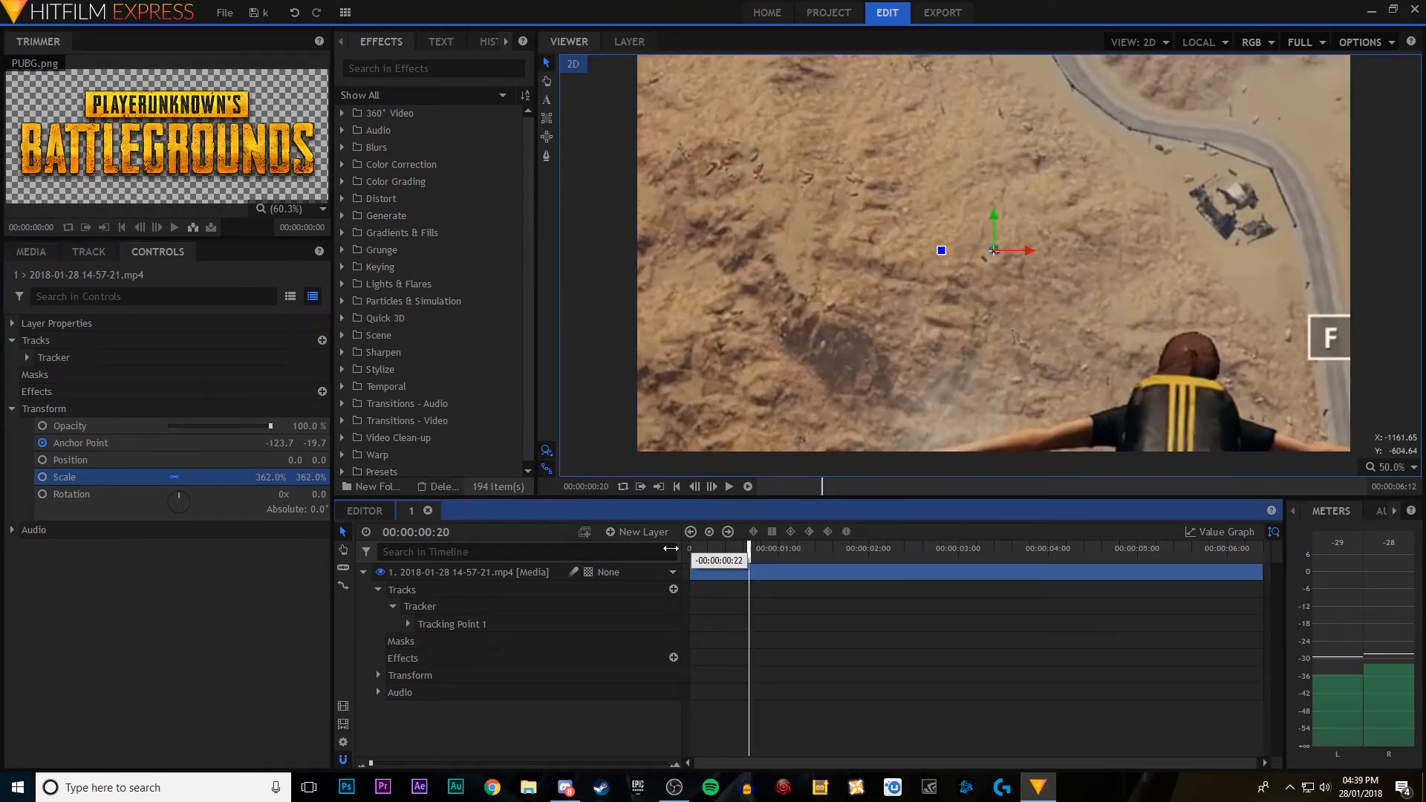
key(Home)
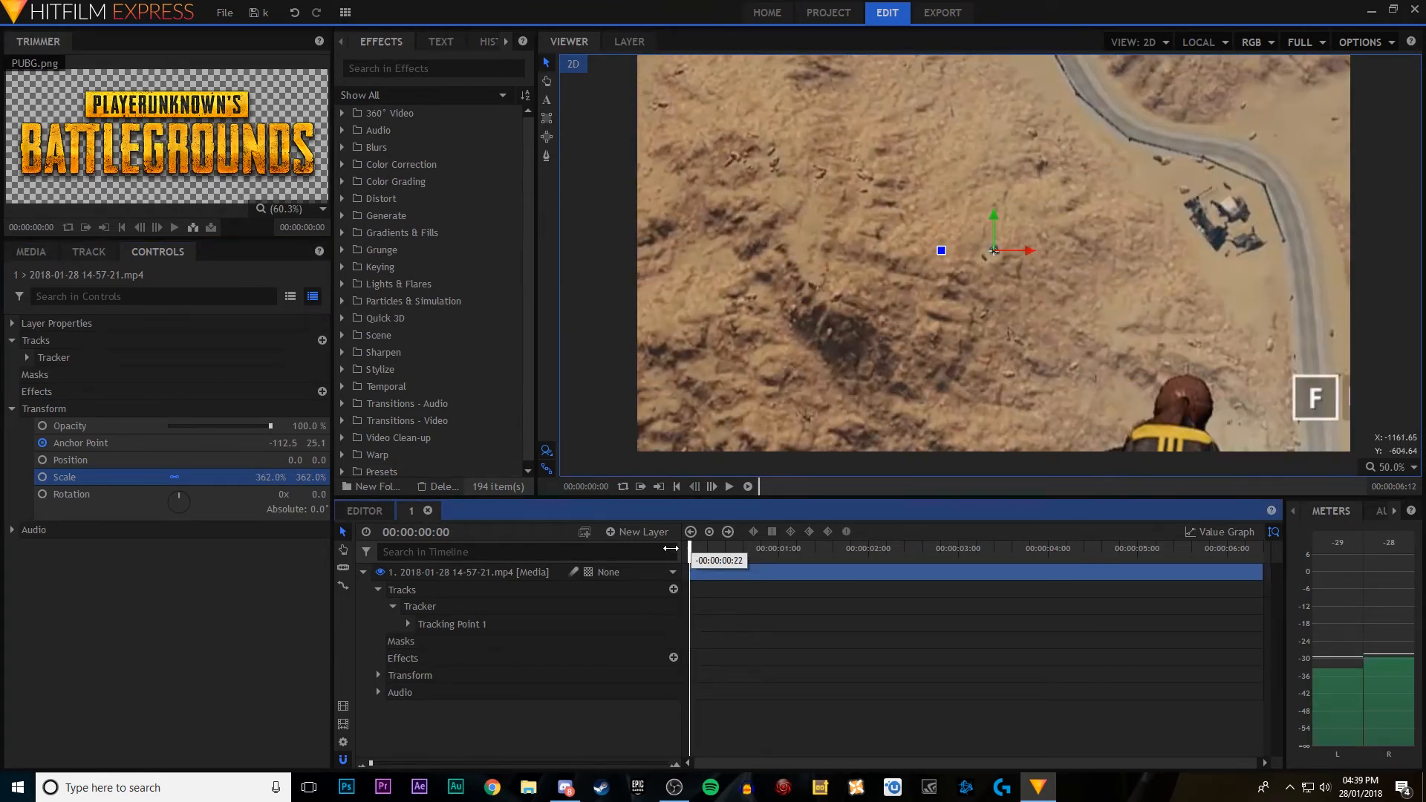
click(730, 488)
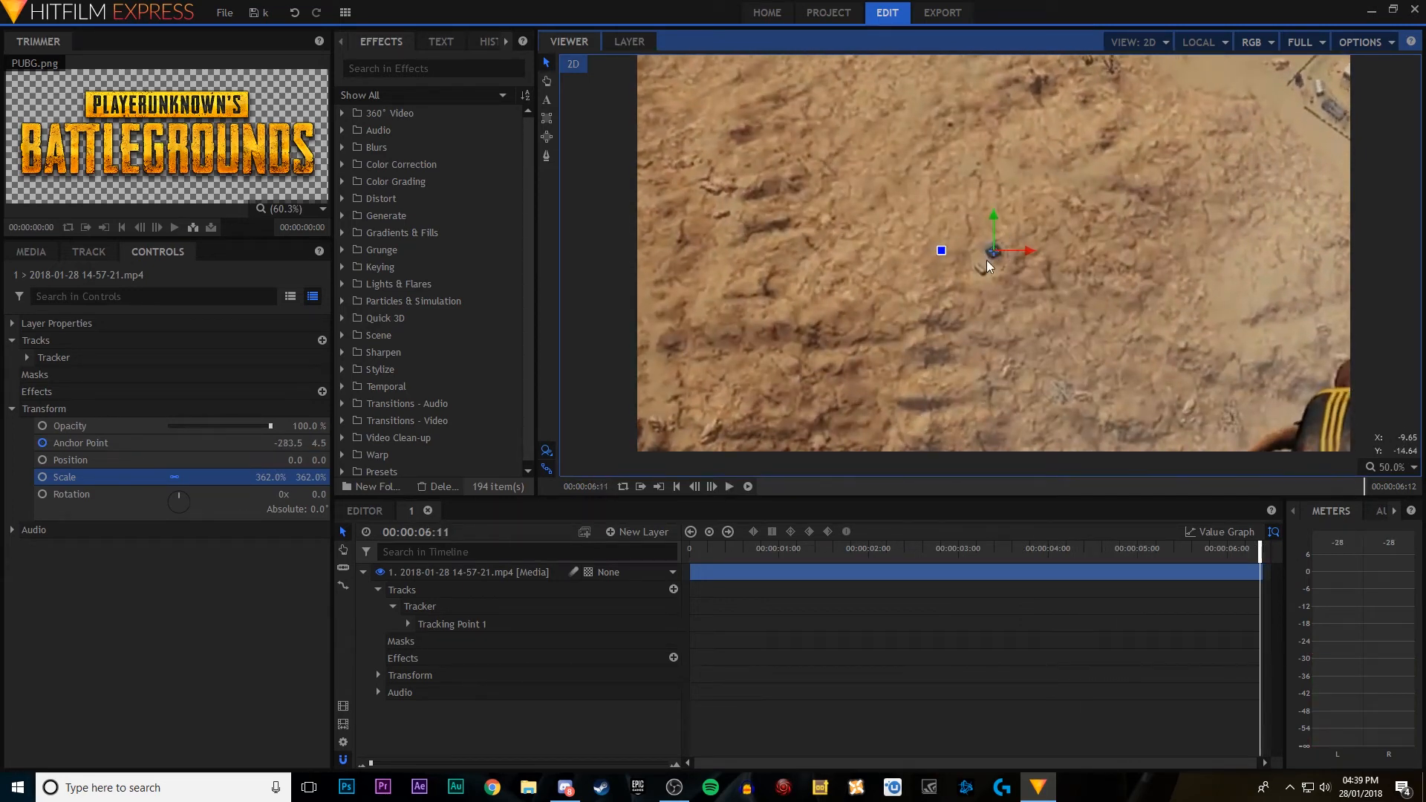
Step: Return to the main editor timeline and play the edited gameplay video from the beginning
click(373, 507)
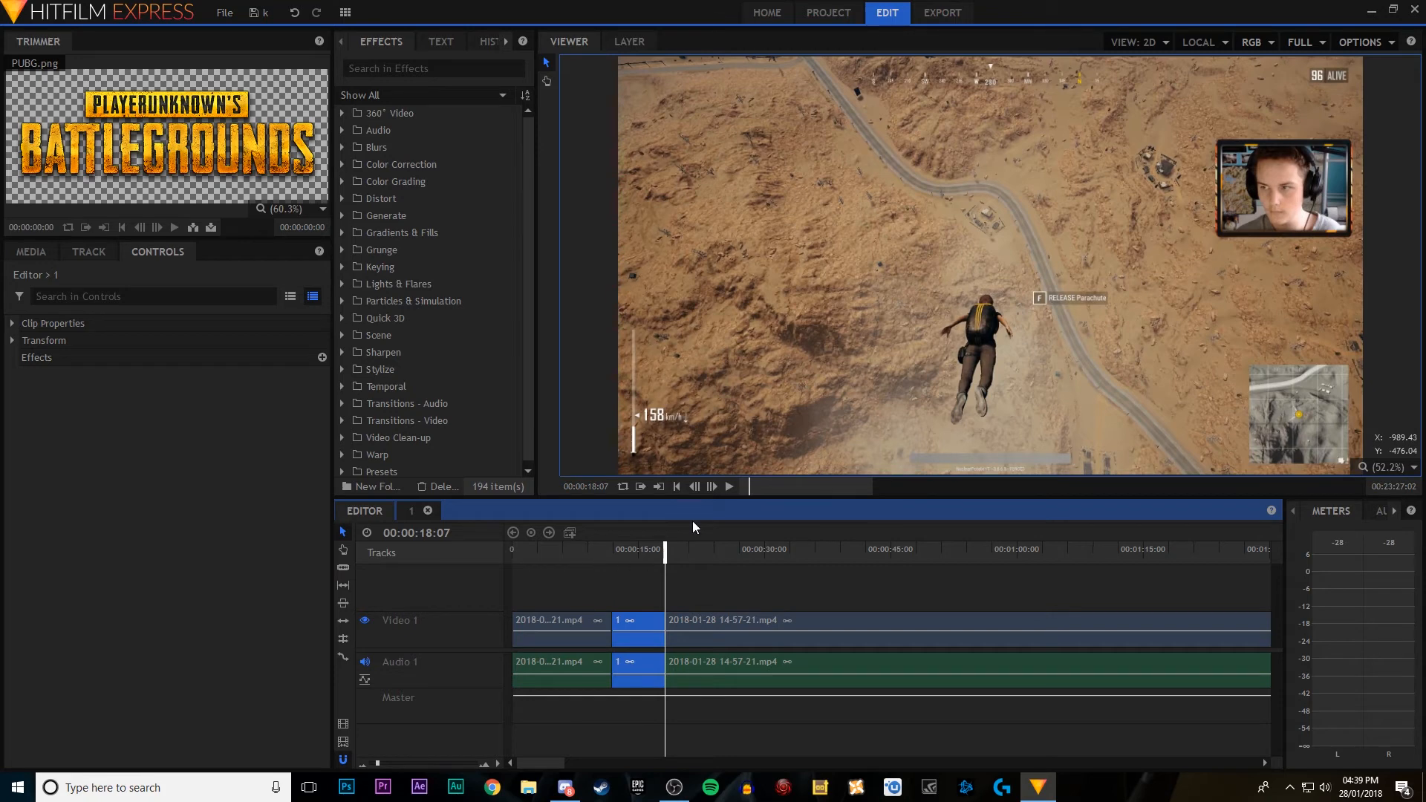
click(742, 487)
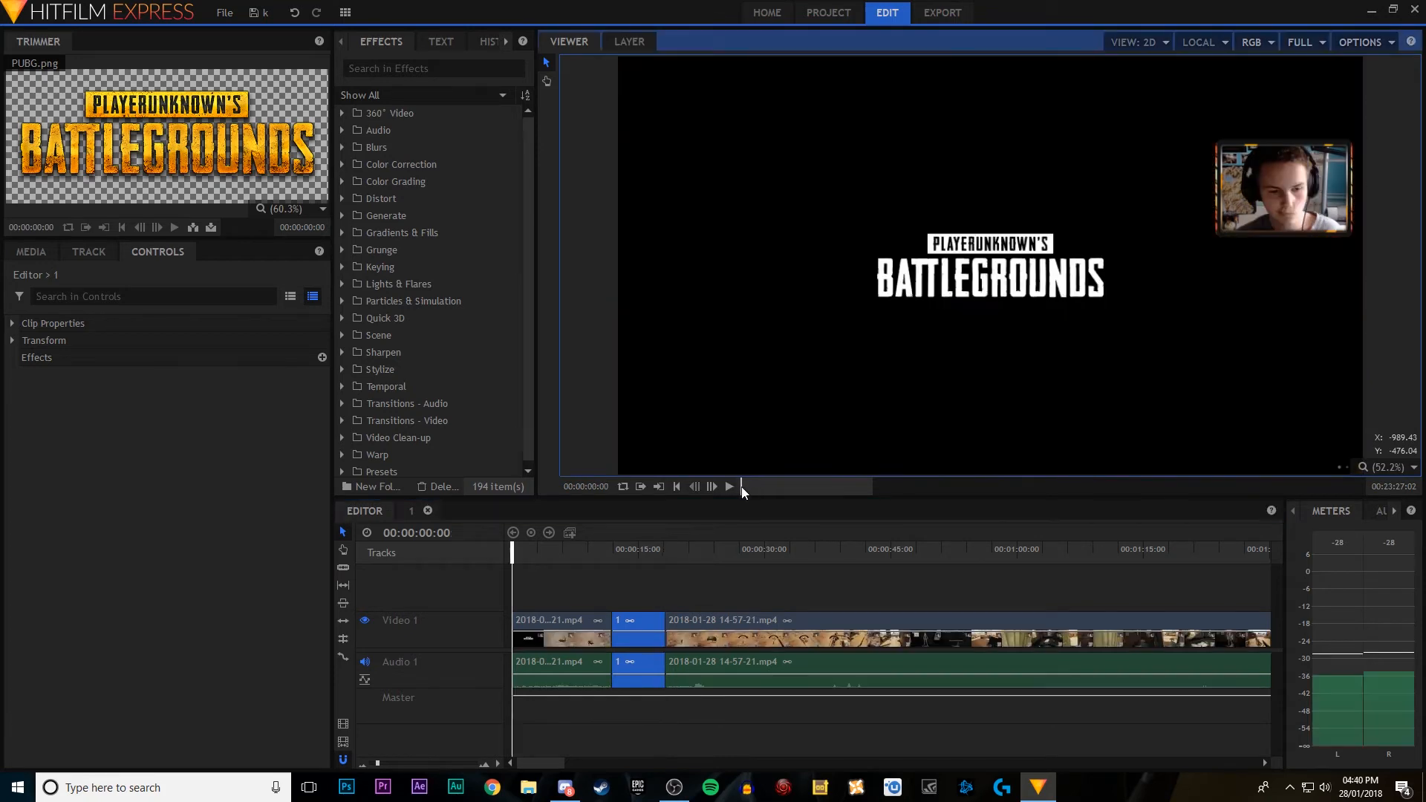
click(728, 488)
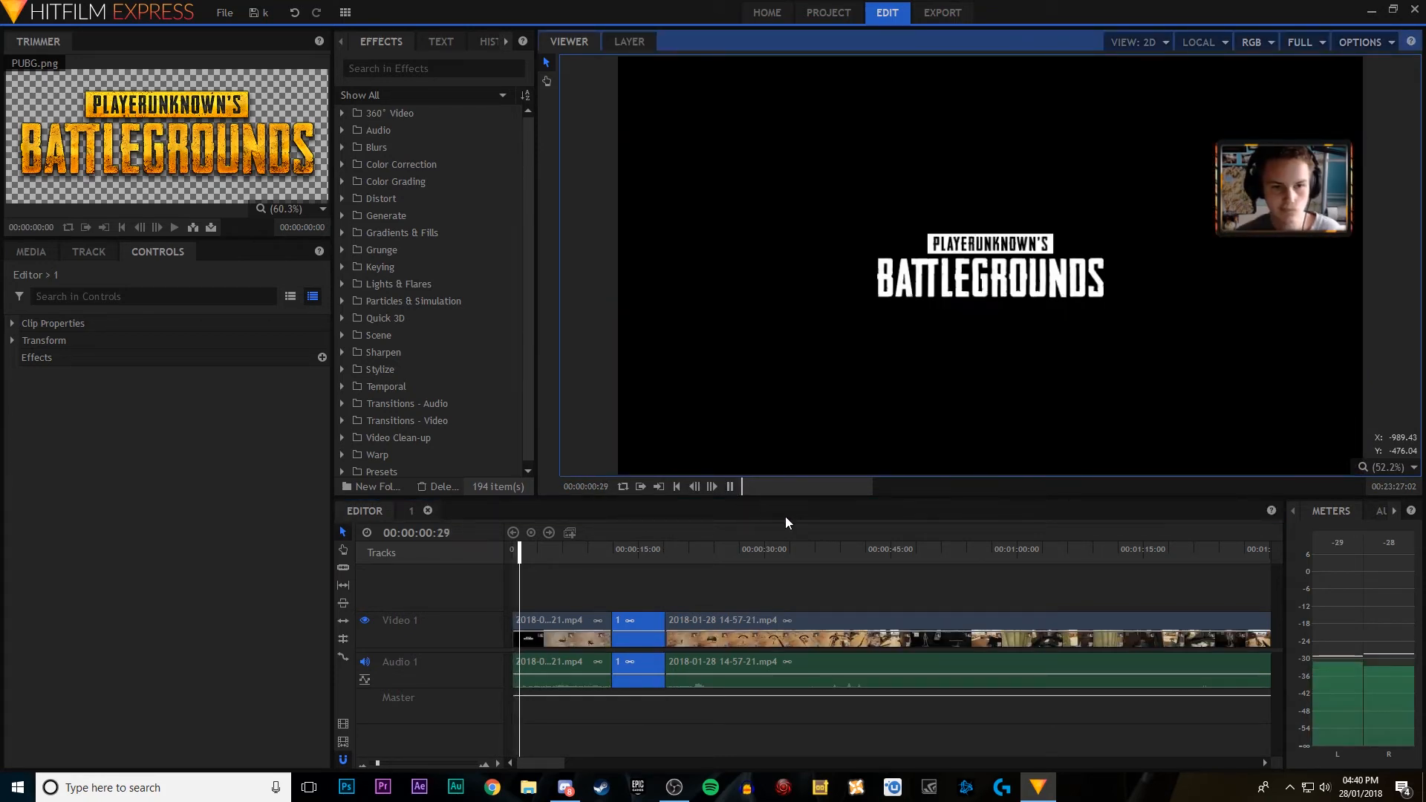
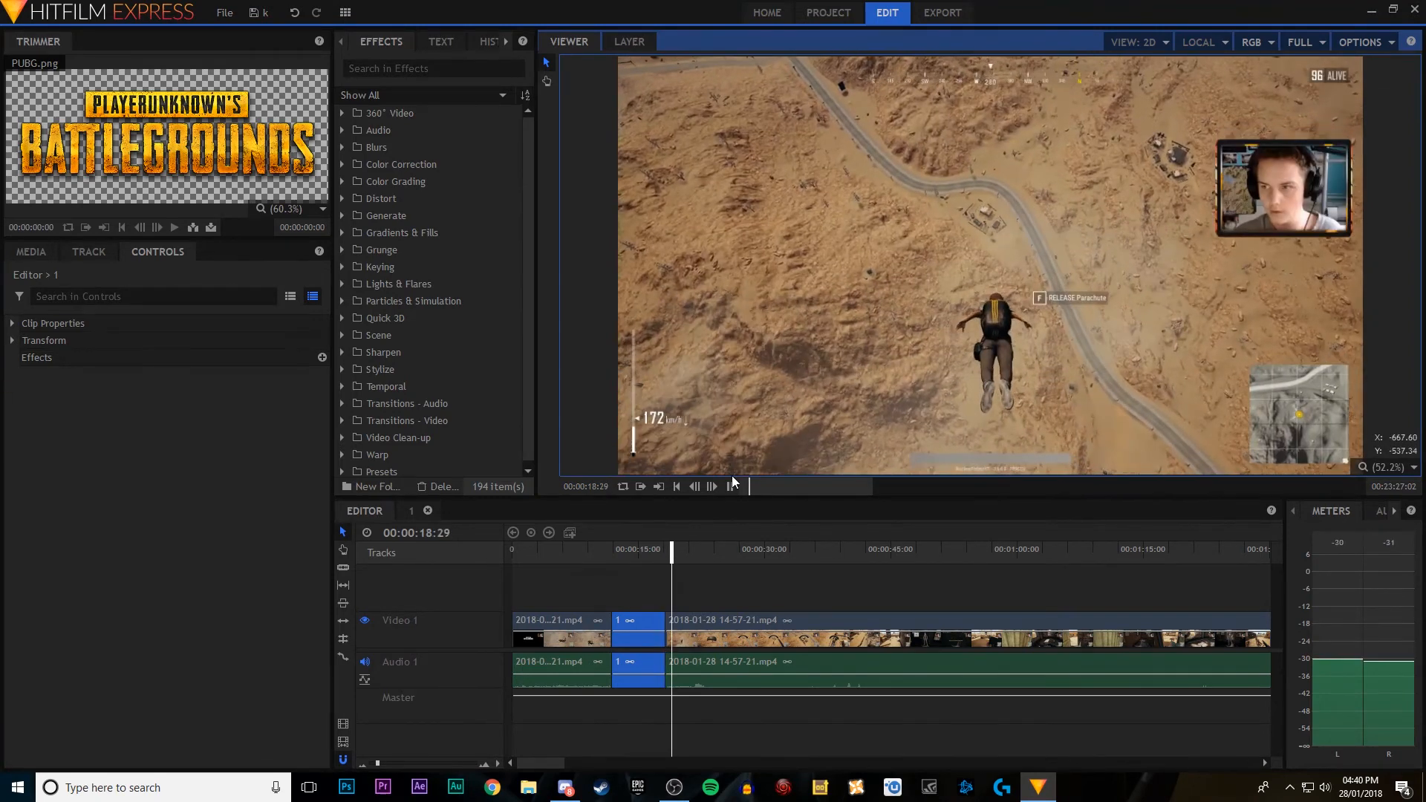
Step: Stop playback and import Curb Your Enthusiasm Theme.mp3 from the Music folder into the project
click(729, 488)
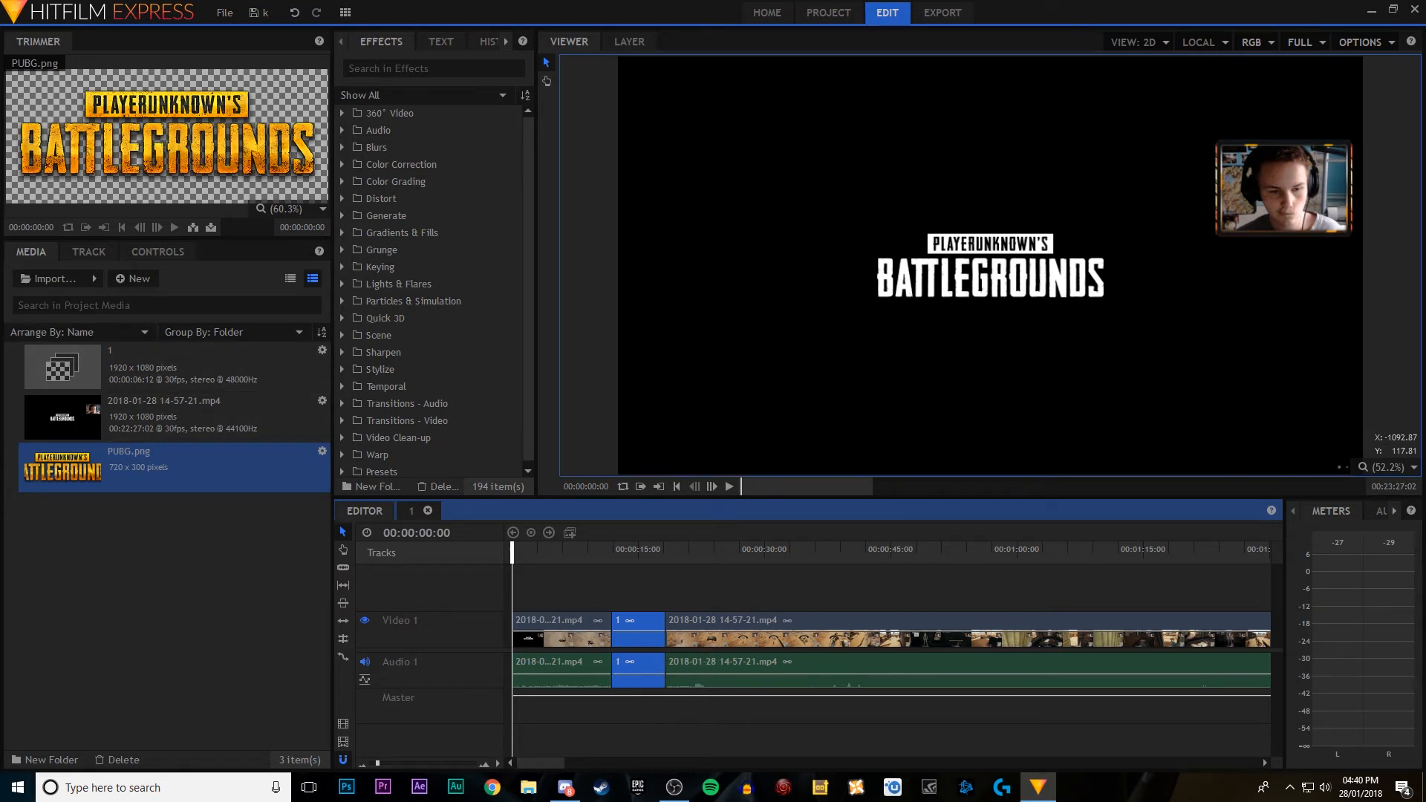
click(52, 279)
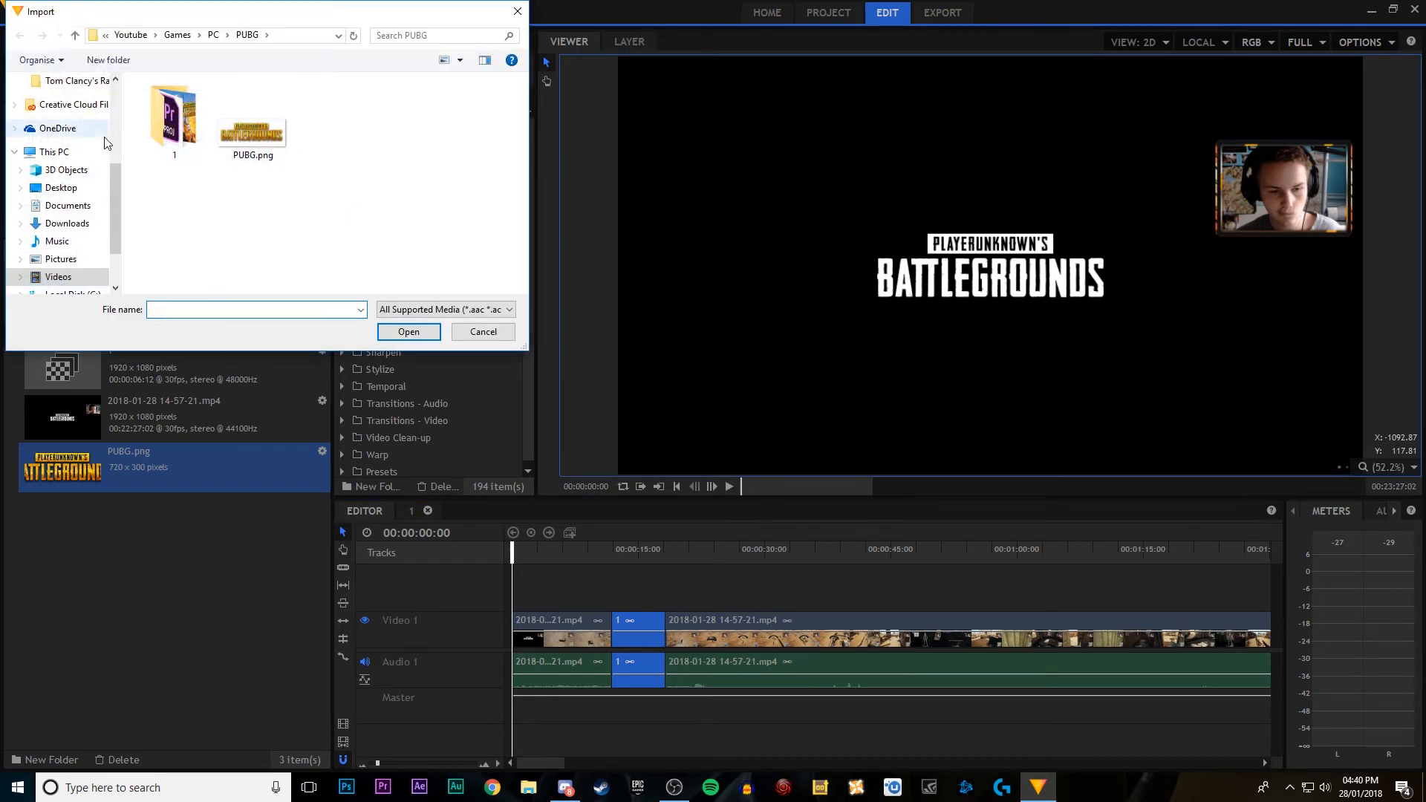
click(56, 242)
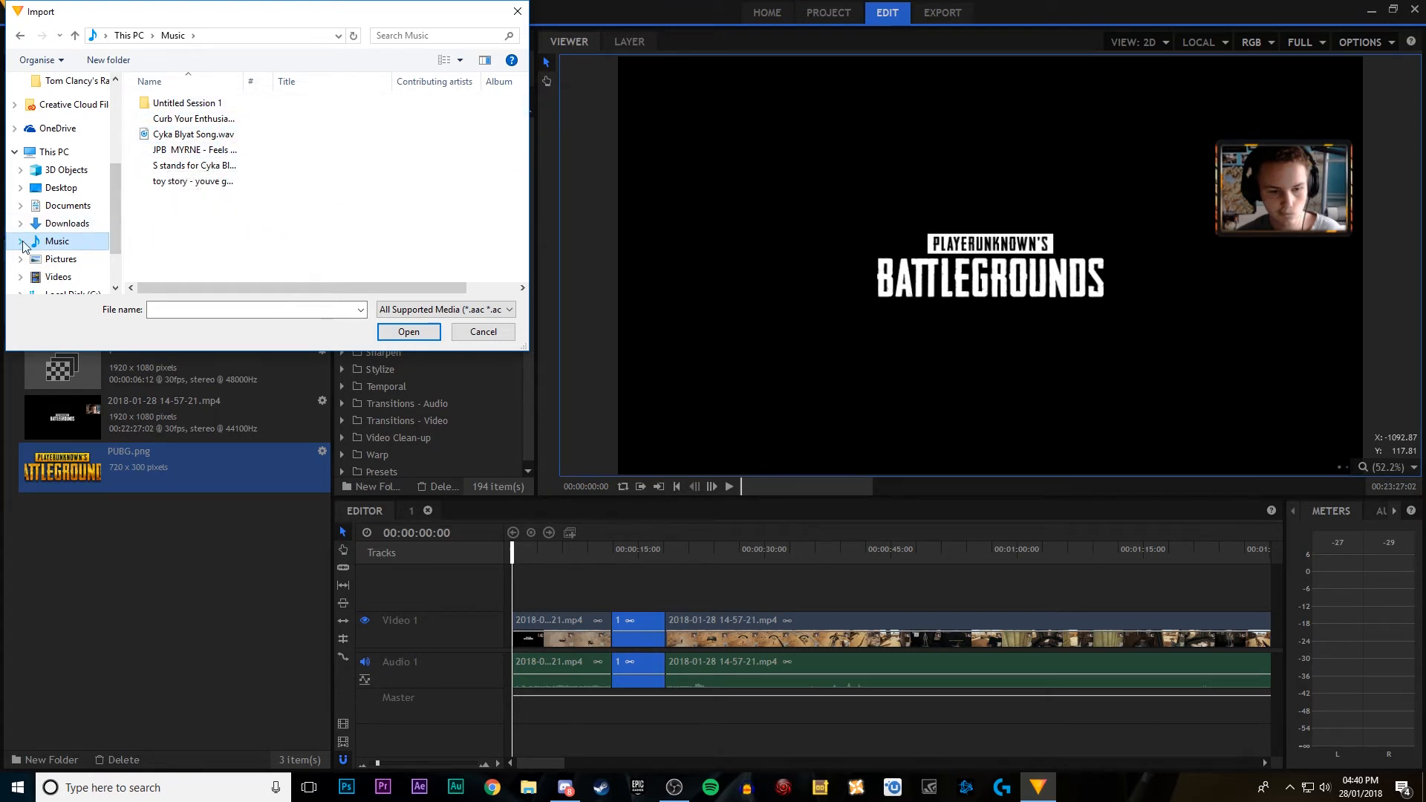
drag(227, 119, 292, 121)
click(421, 330)
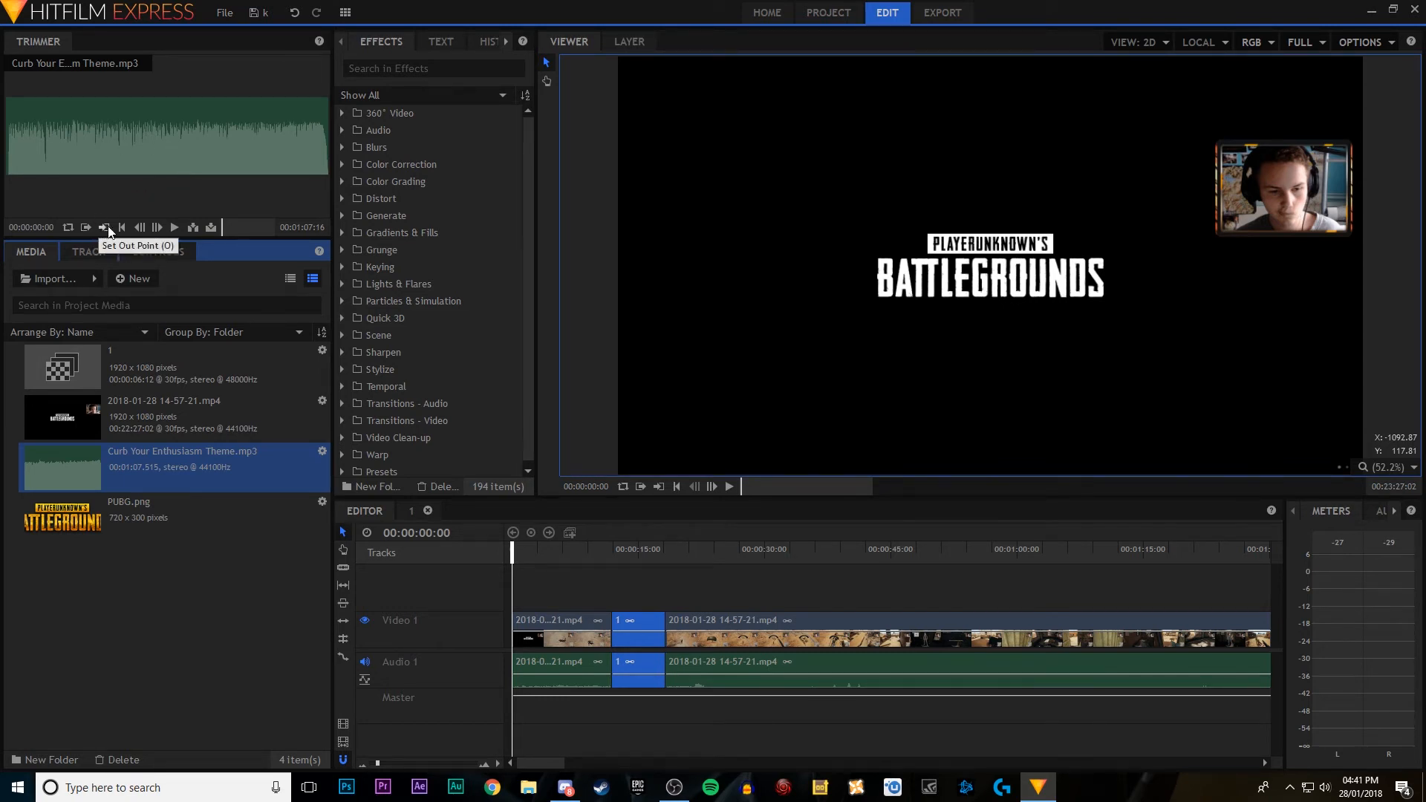
Step: Preview the imported theme in the Trimmer and place it on a new audio track beneath composite clip 1
click(176, 226)
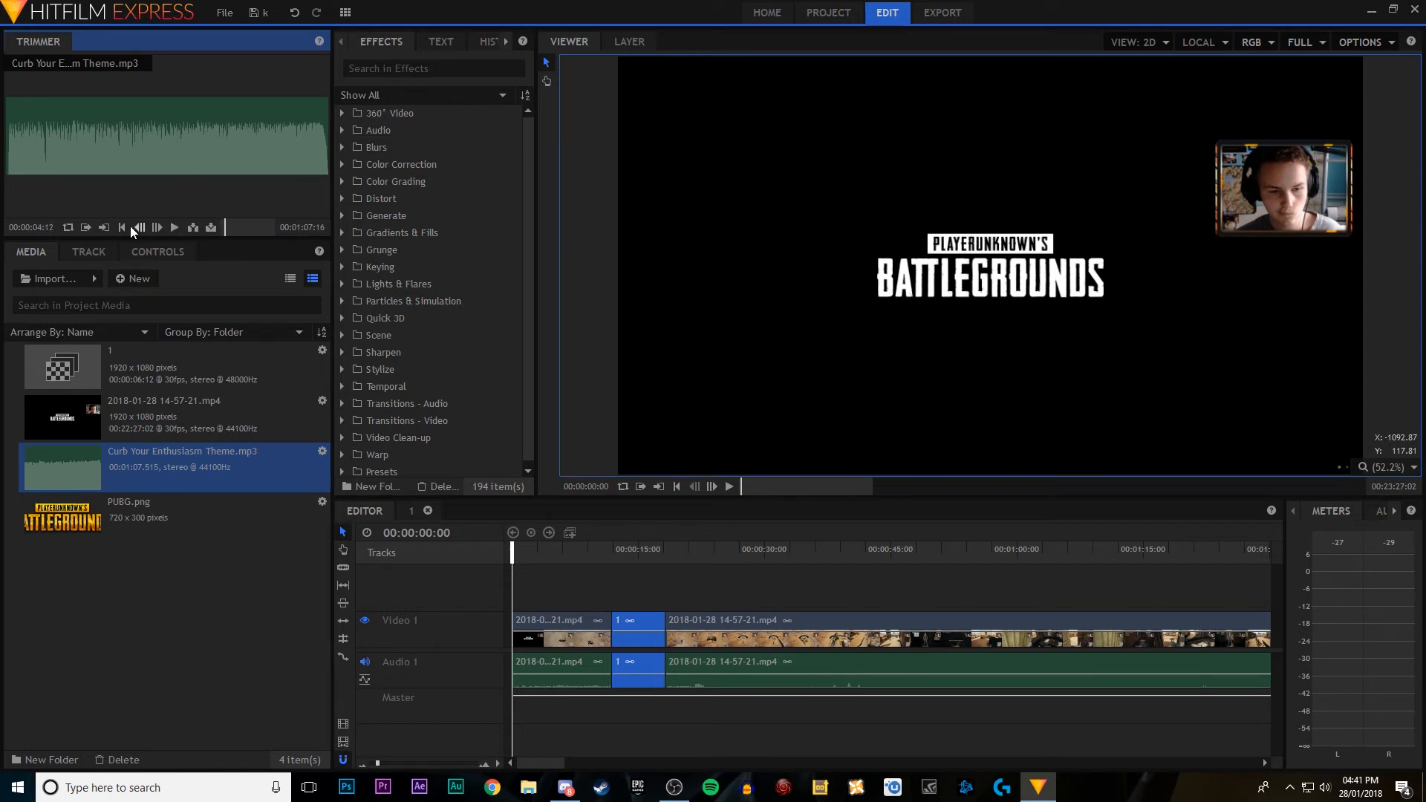
click(174, 228)
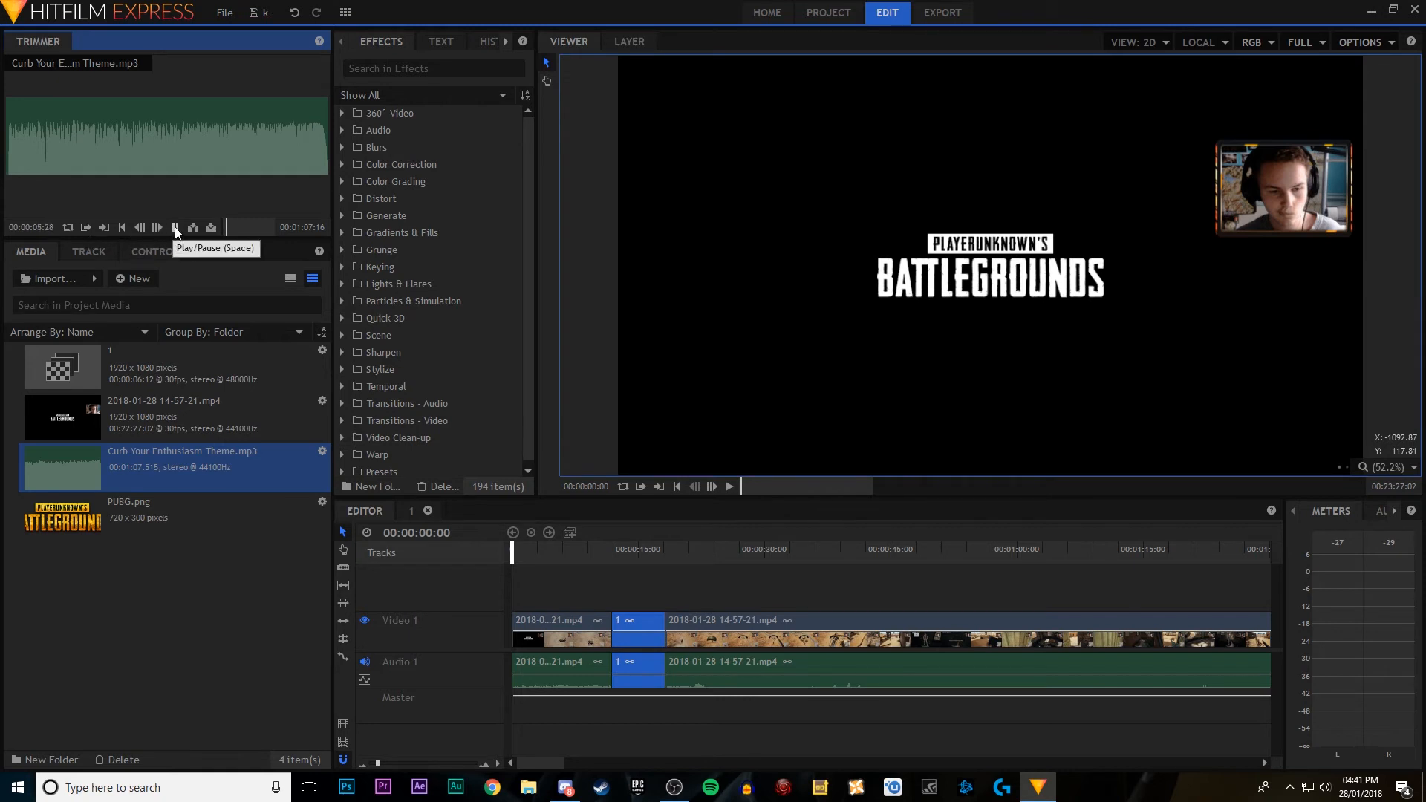
click(176, 229)
drag(162, 131, 621, 742)
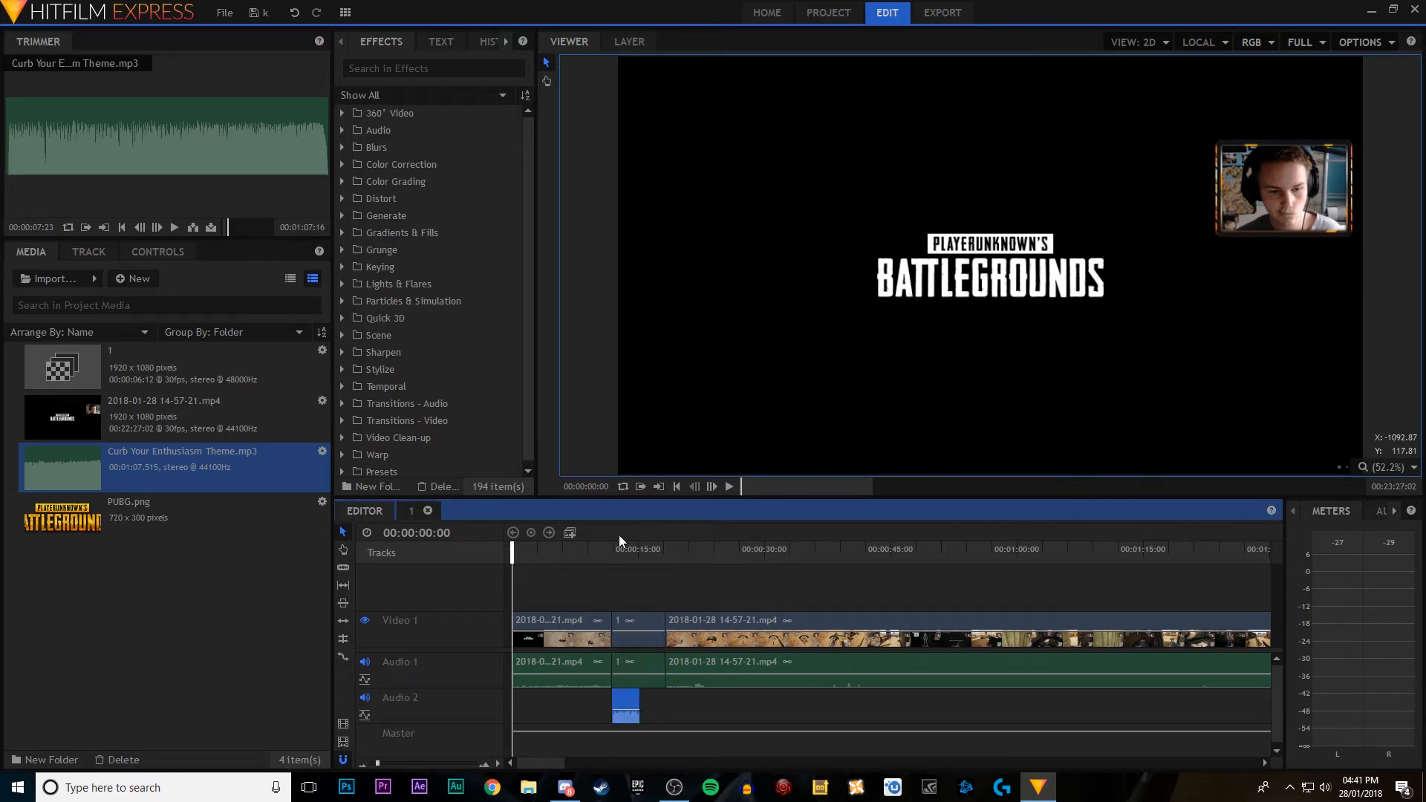
Step: Play the timeline from shortly before composite clip 1 to hear the music under it
click(729, 487)
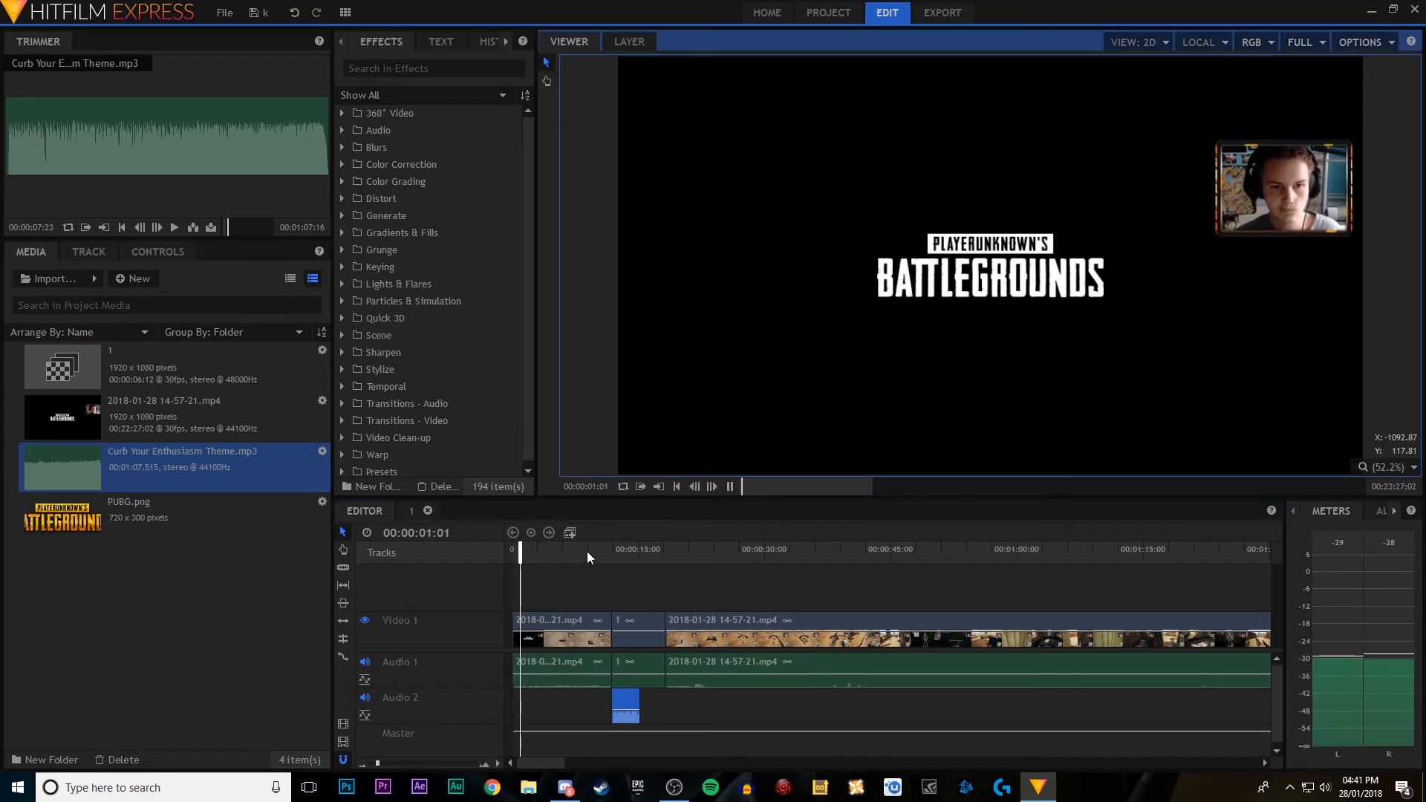
click(588, 552)
click(730, 488)
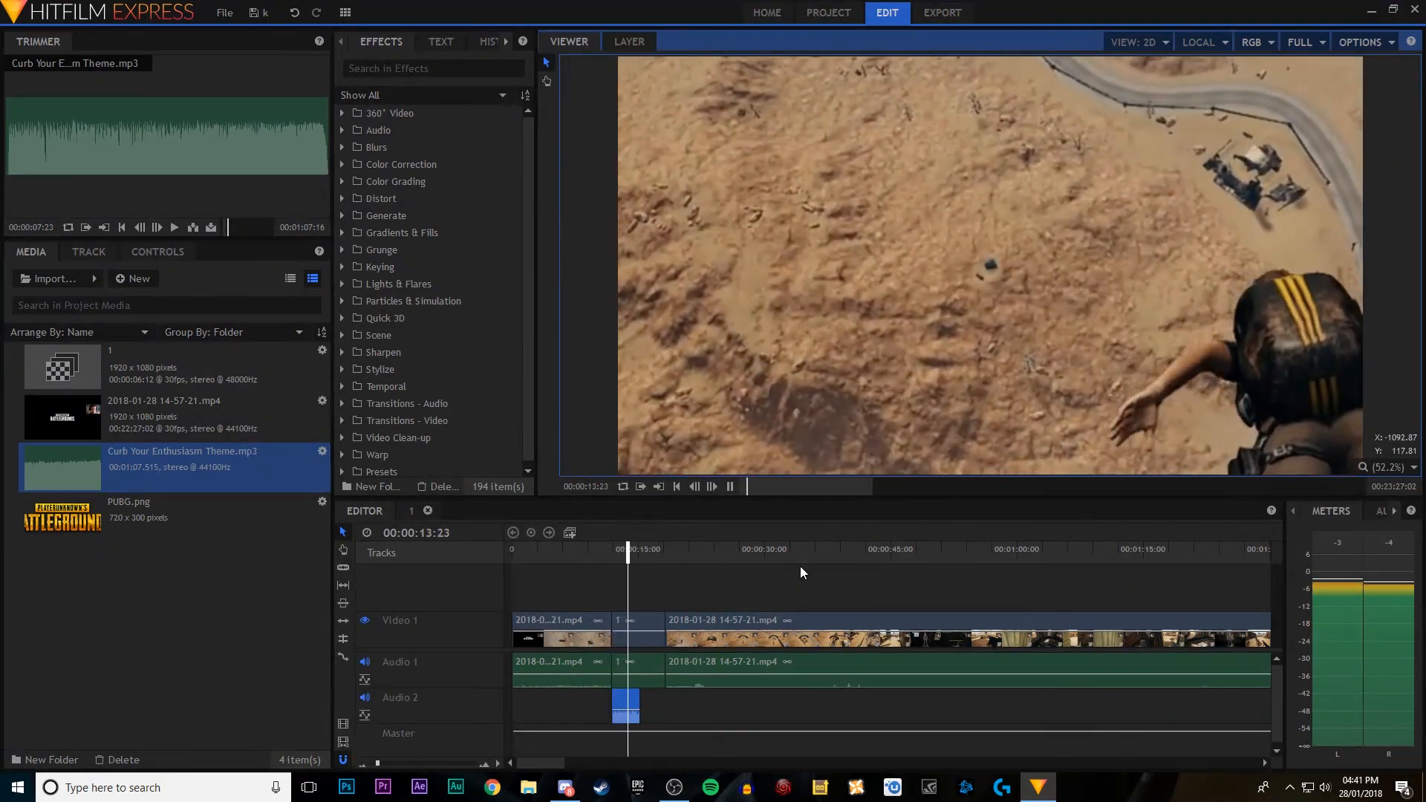
click(730, 487)
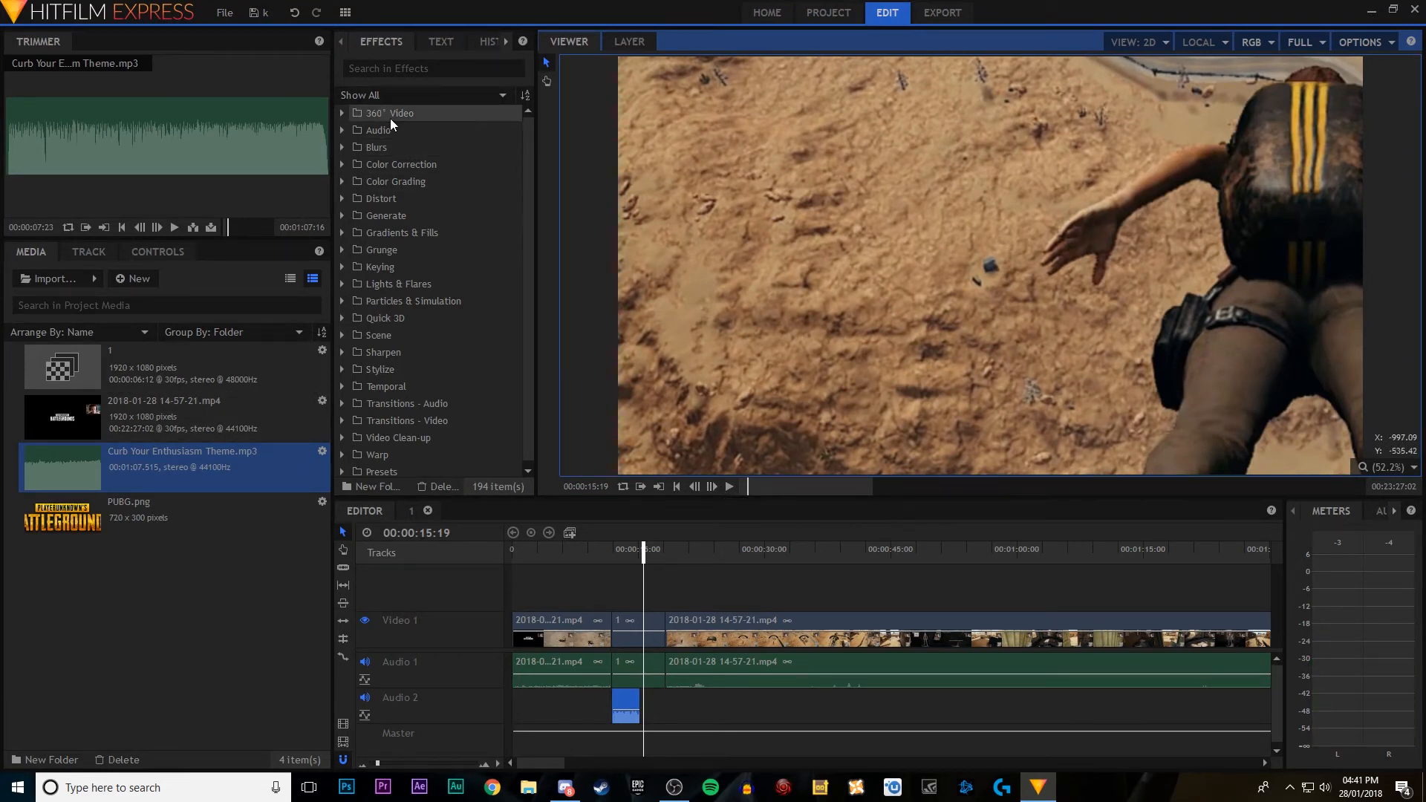
Step: Apply the Telephone audio effect to the music clip on Audio 2 and play that section
scroll(390, 120, down, 1)
scroll(380, 230, up, 1)
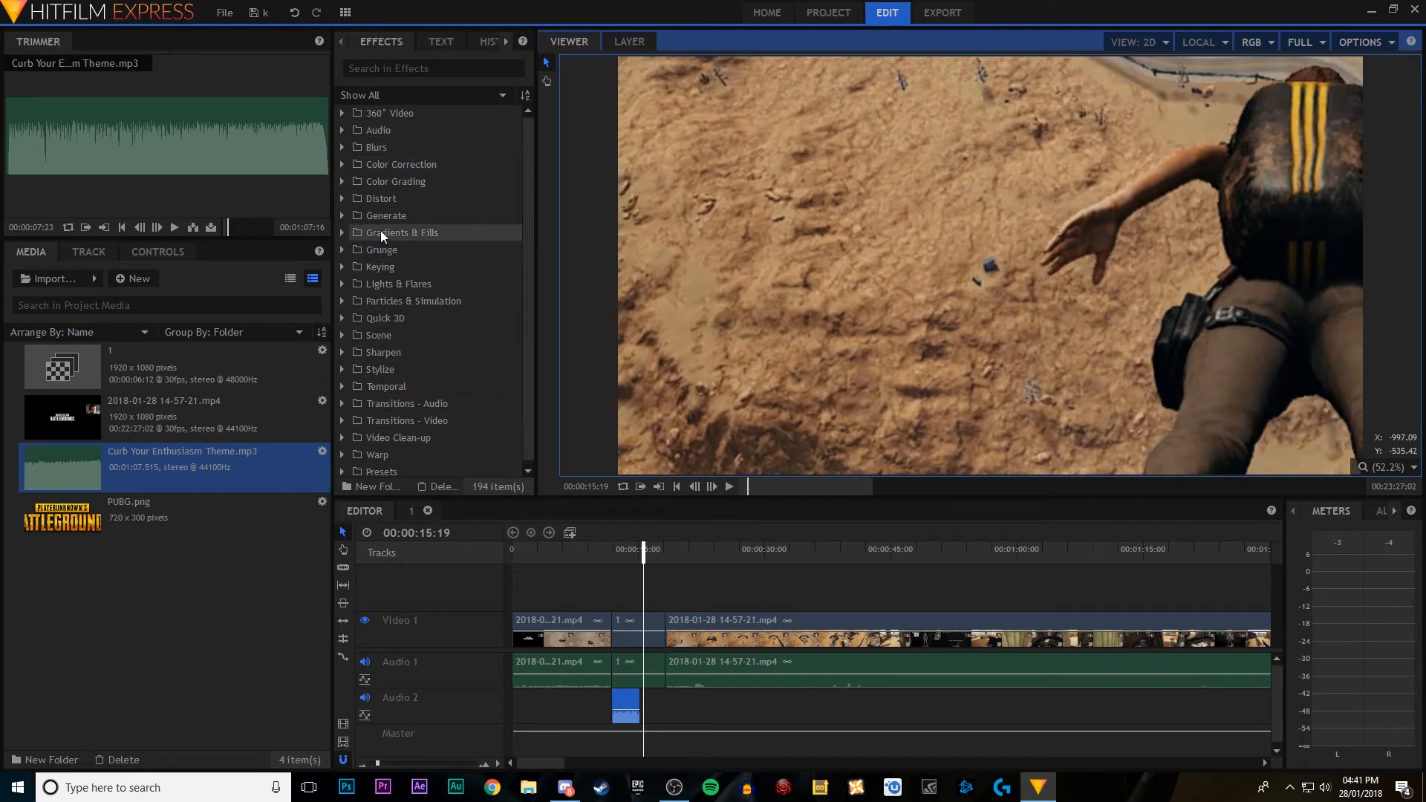
click(343, 130)
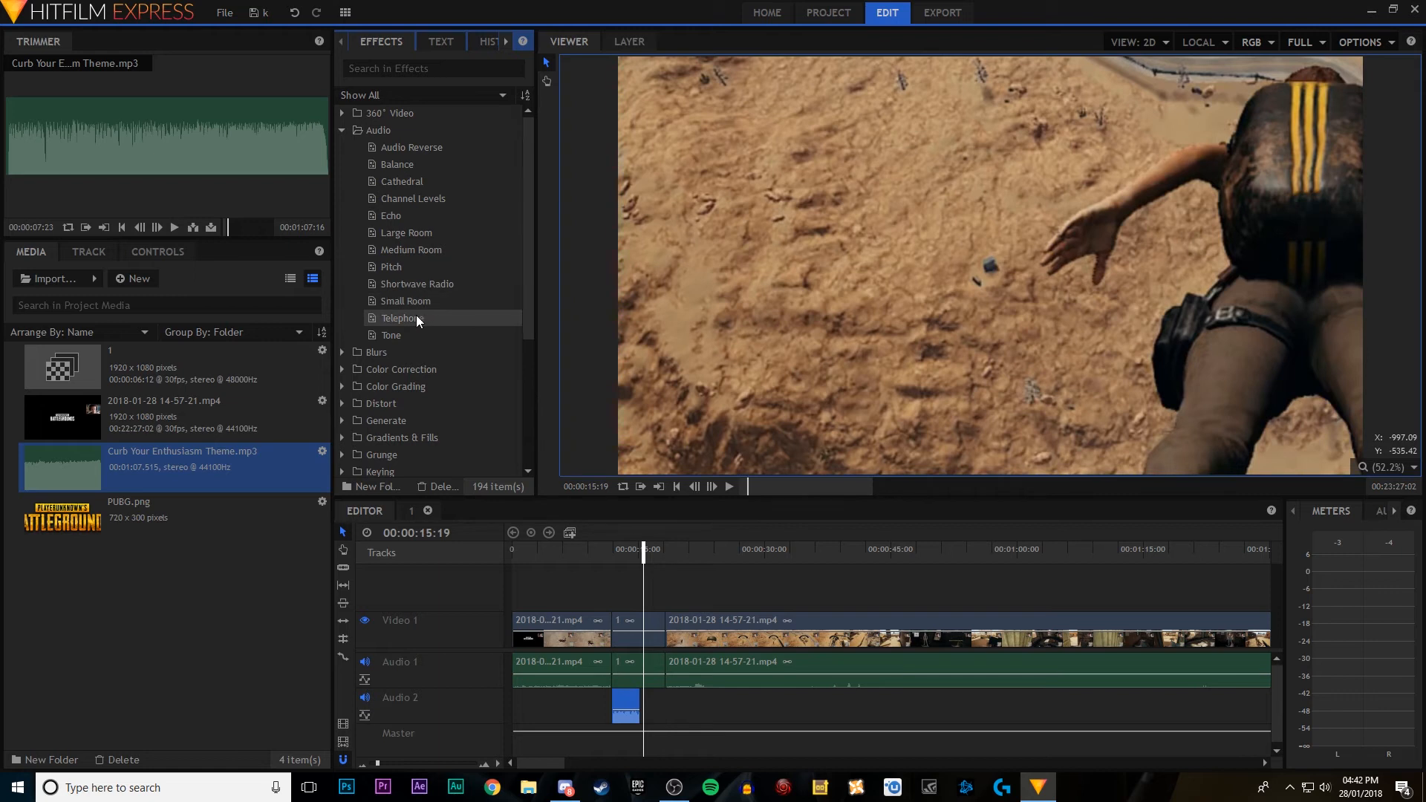
drag(416, 318, 625, 710)
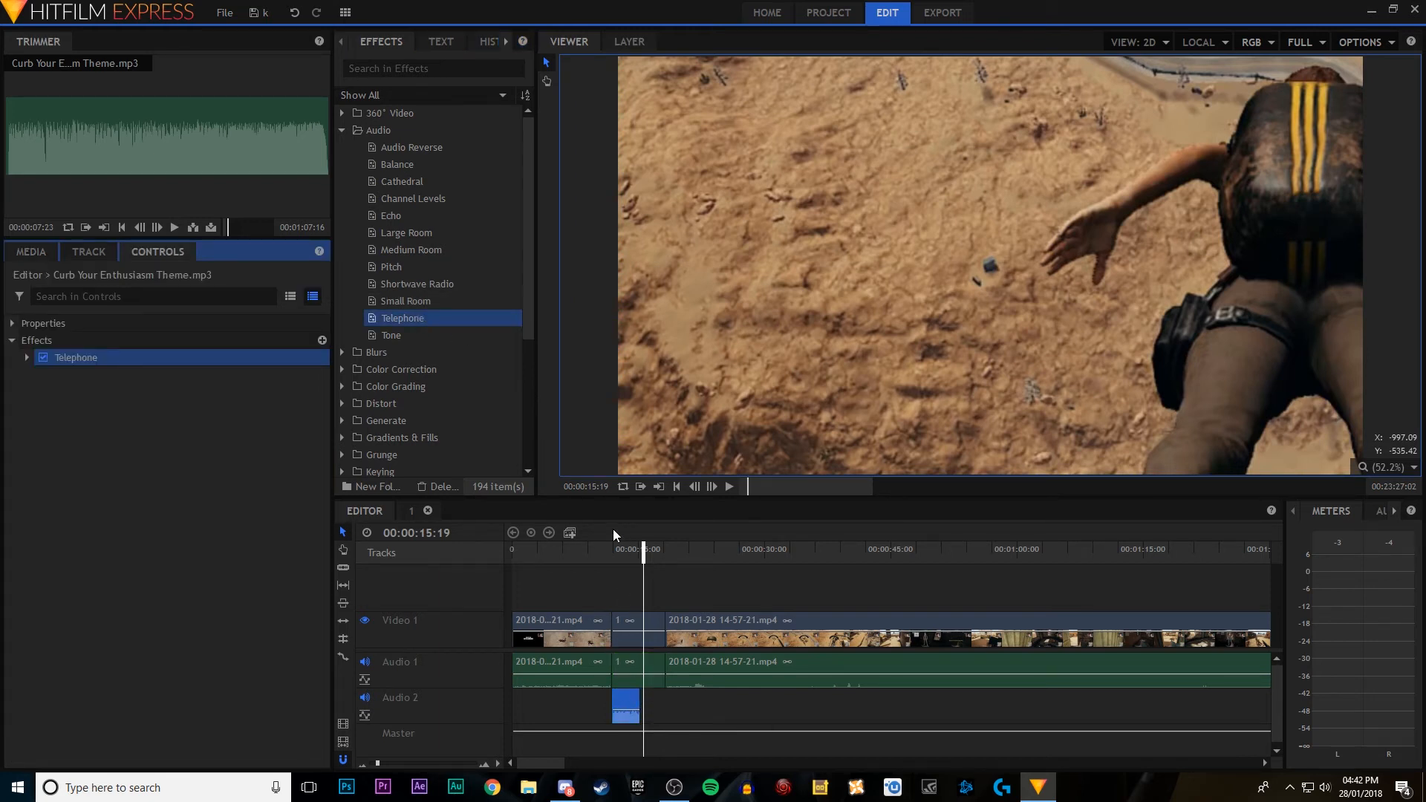
click(590, 552)
click(728, 488)
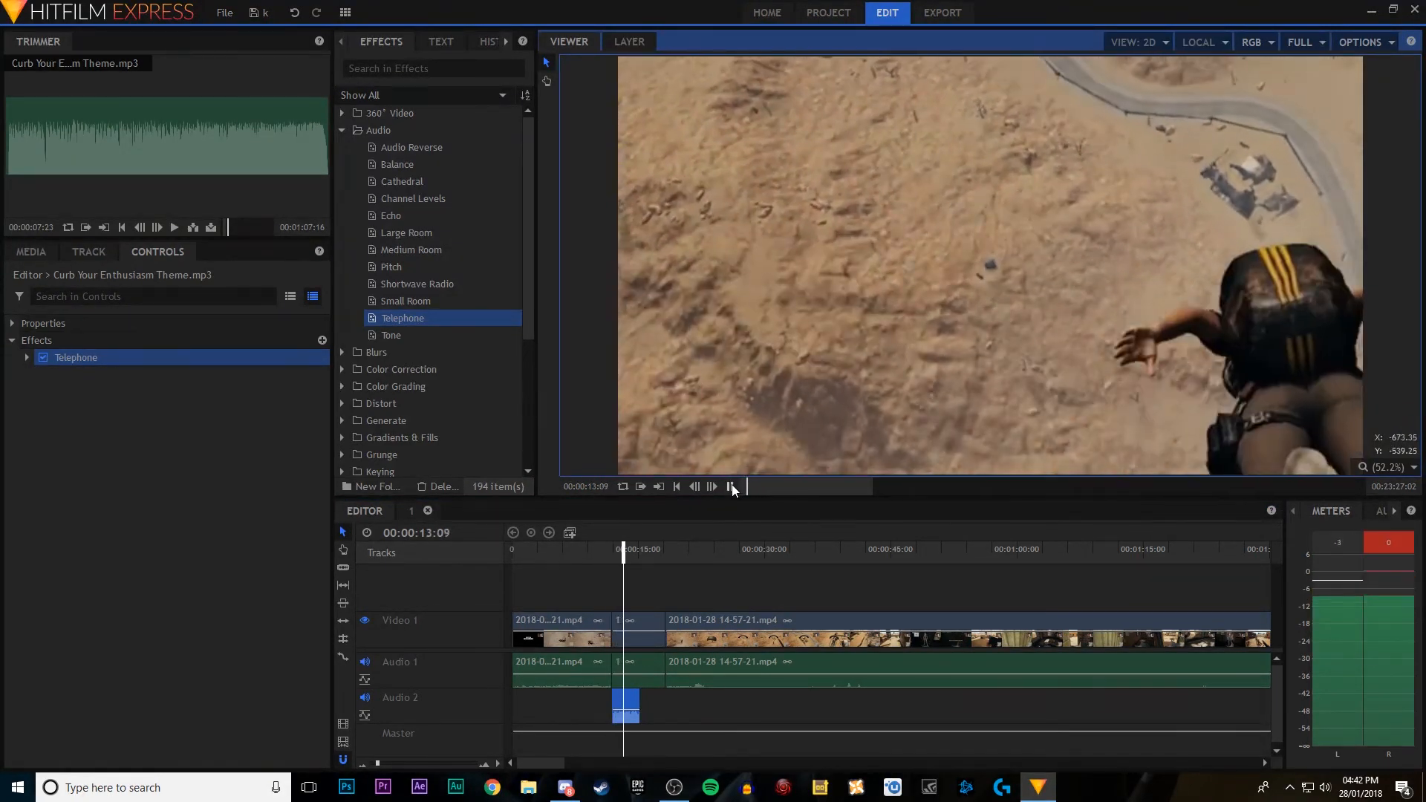
click(730, 487)
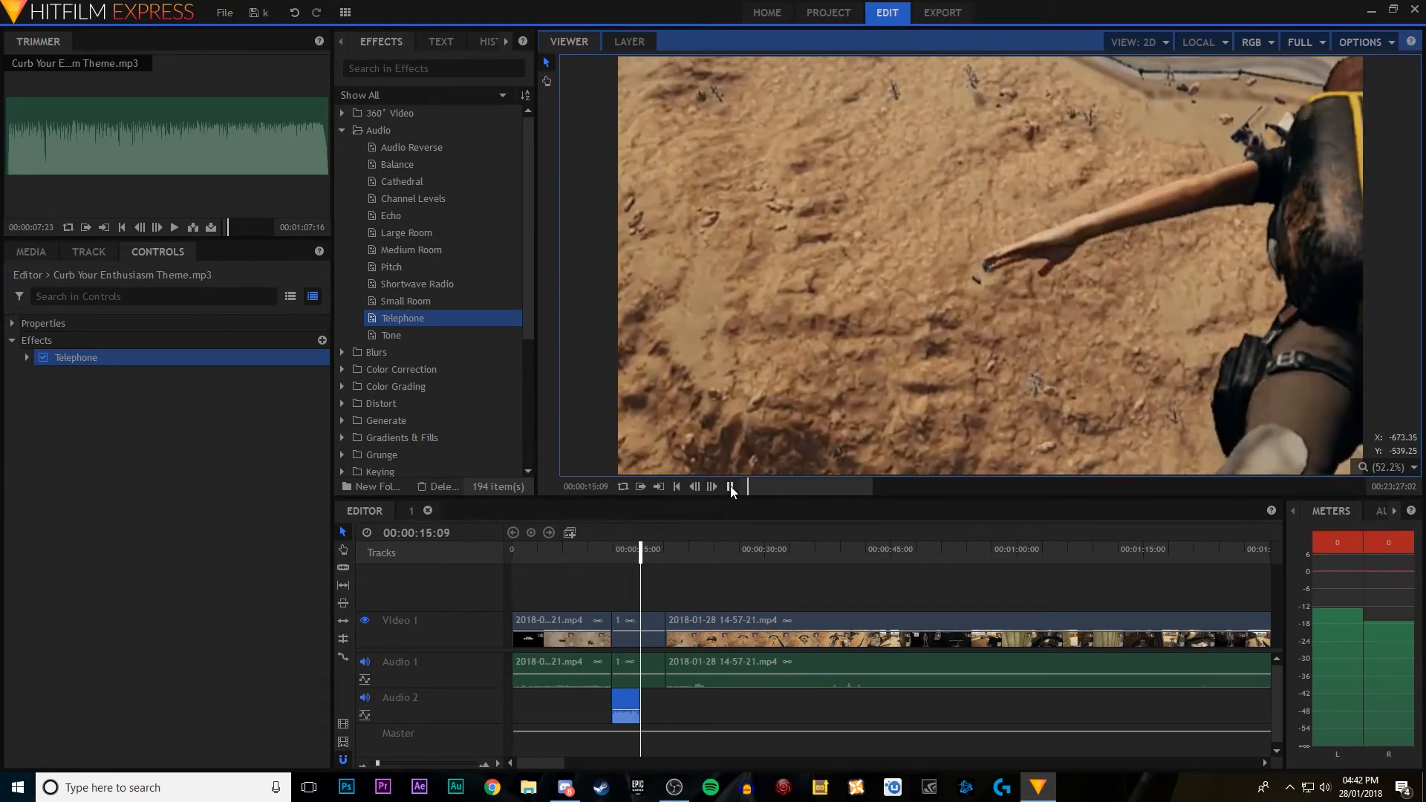
Step: Set the Telephone effect's gain to 24.00 dB and play the section with the music clip
click(27, 357)
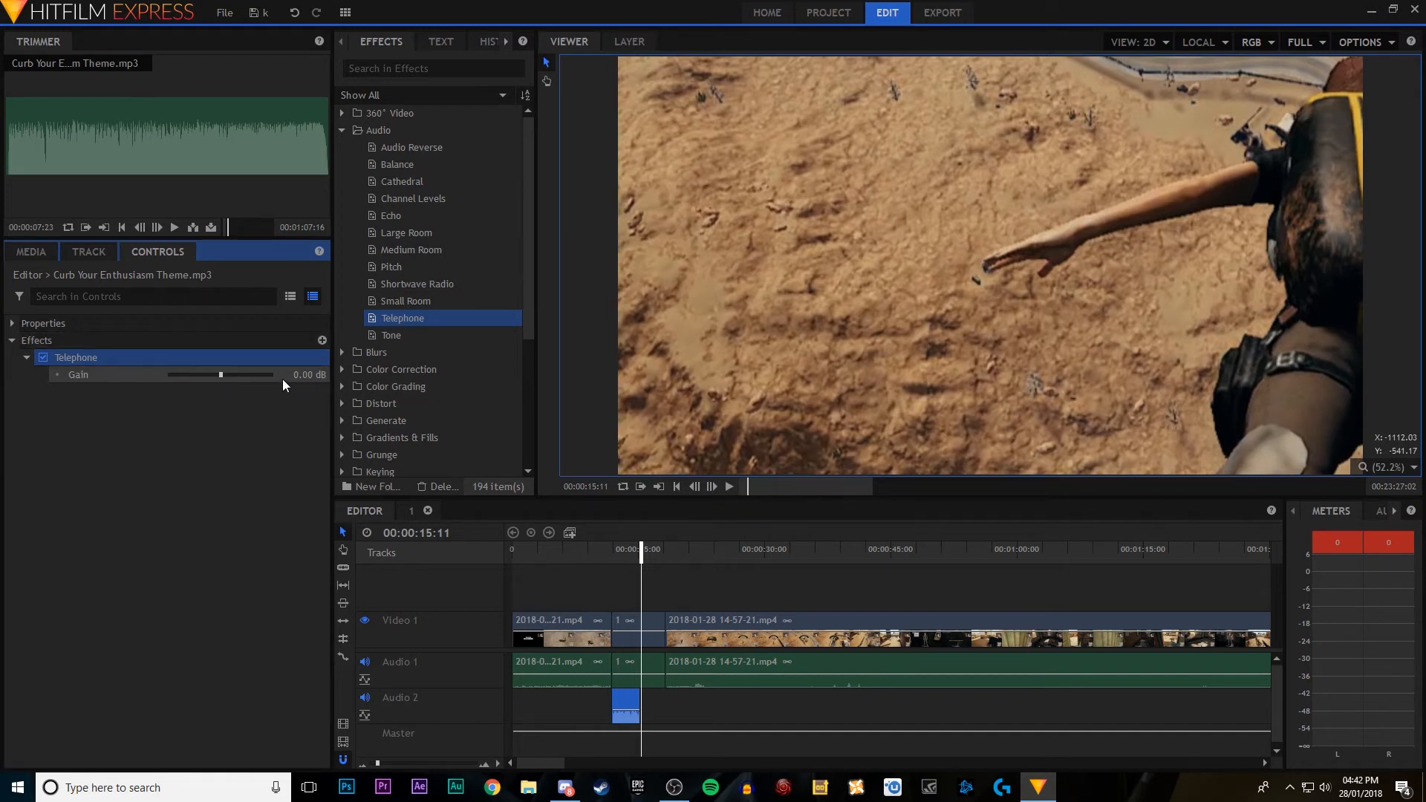
click(226, 376)
click(597, 550)
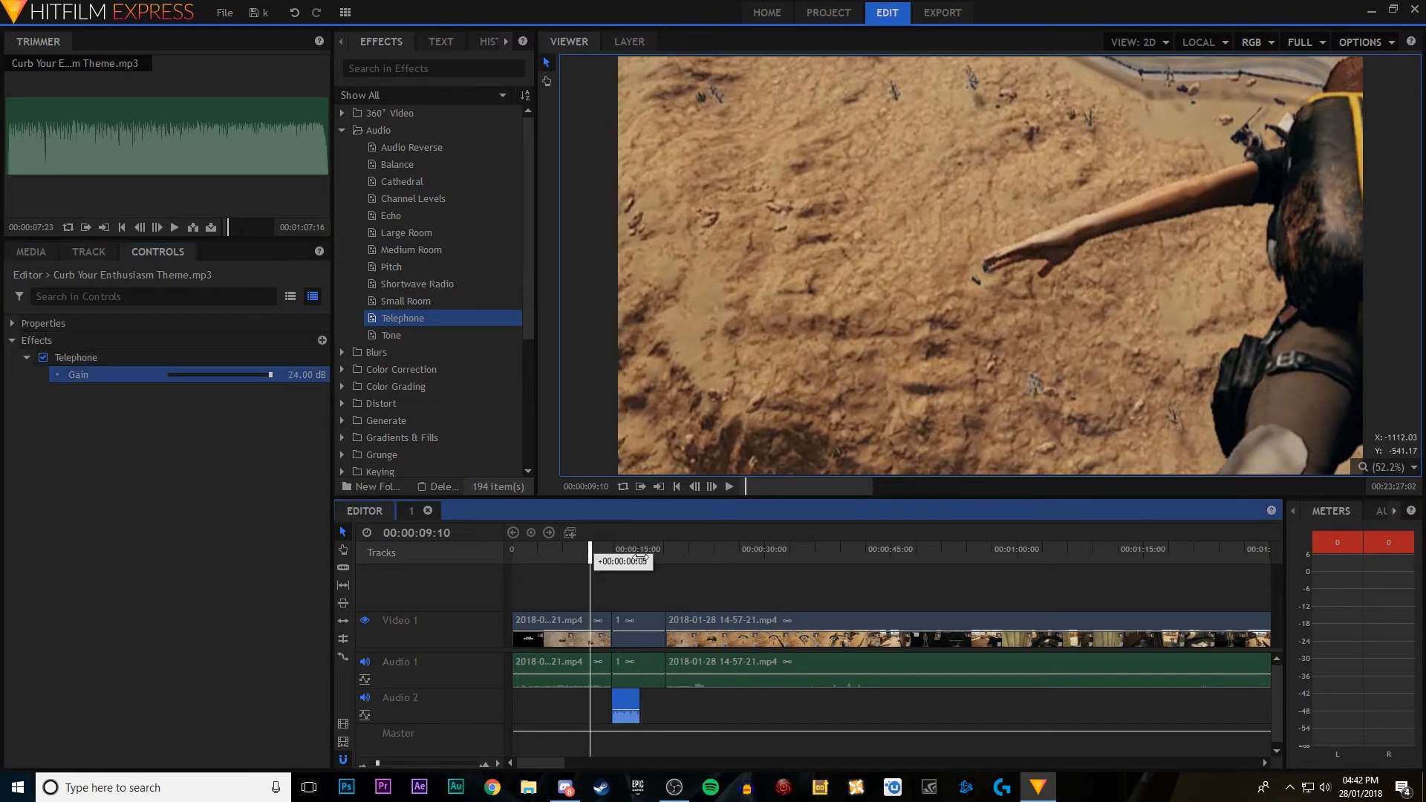
click(729, 488)
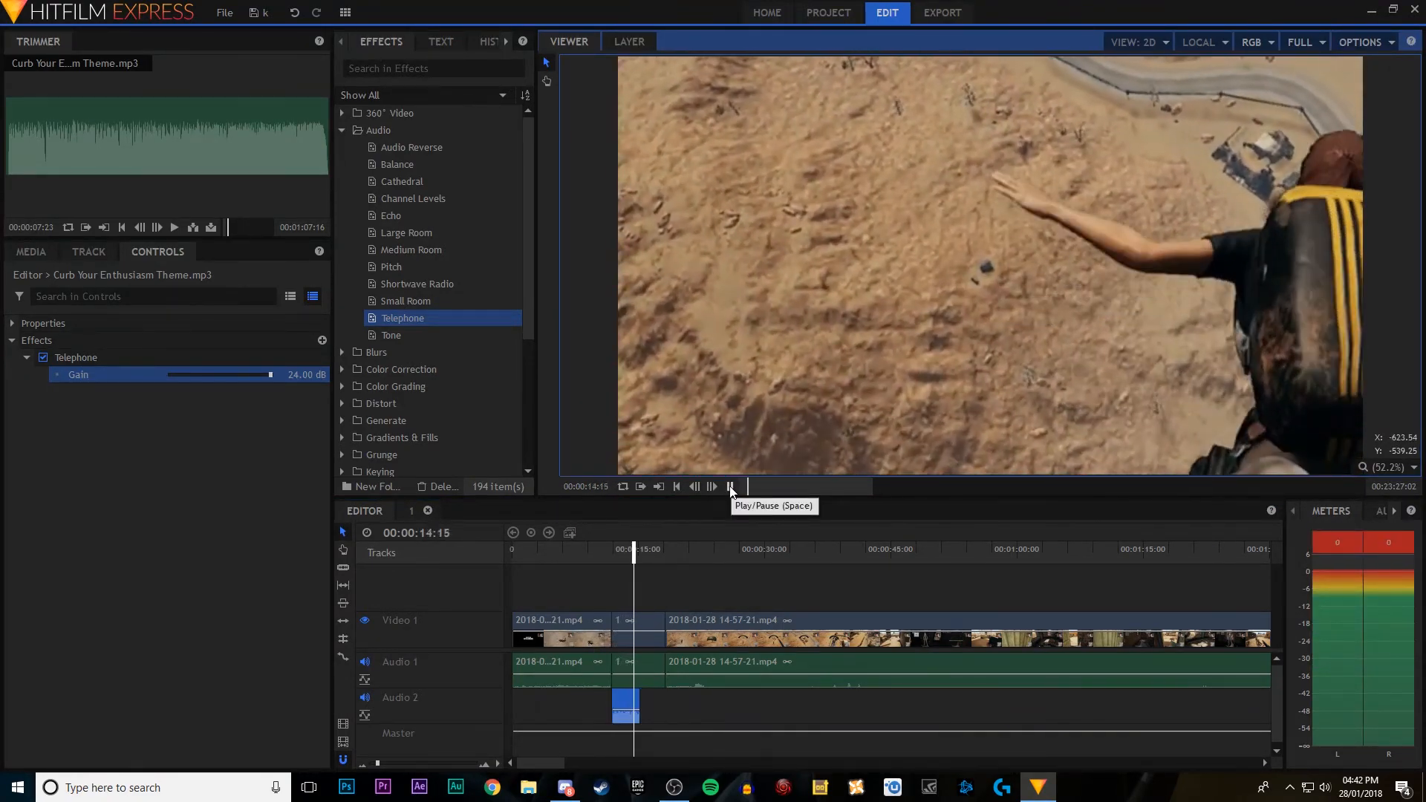
click(730, 487)
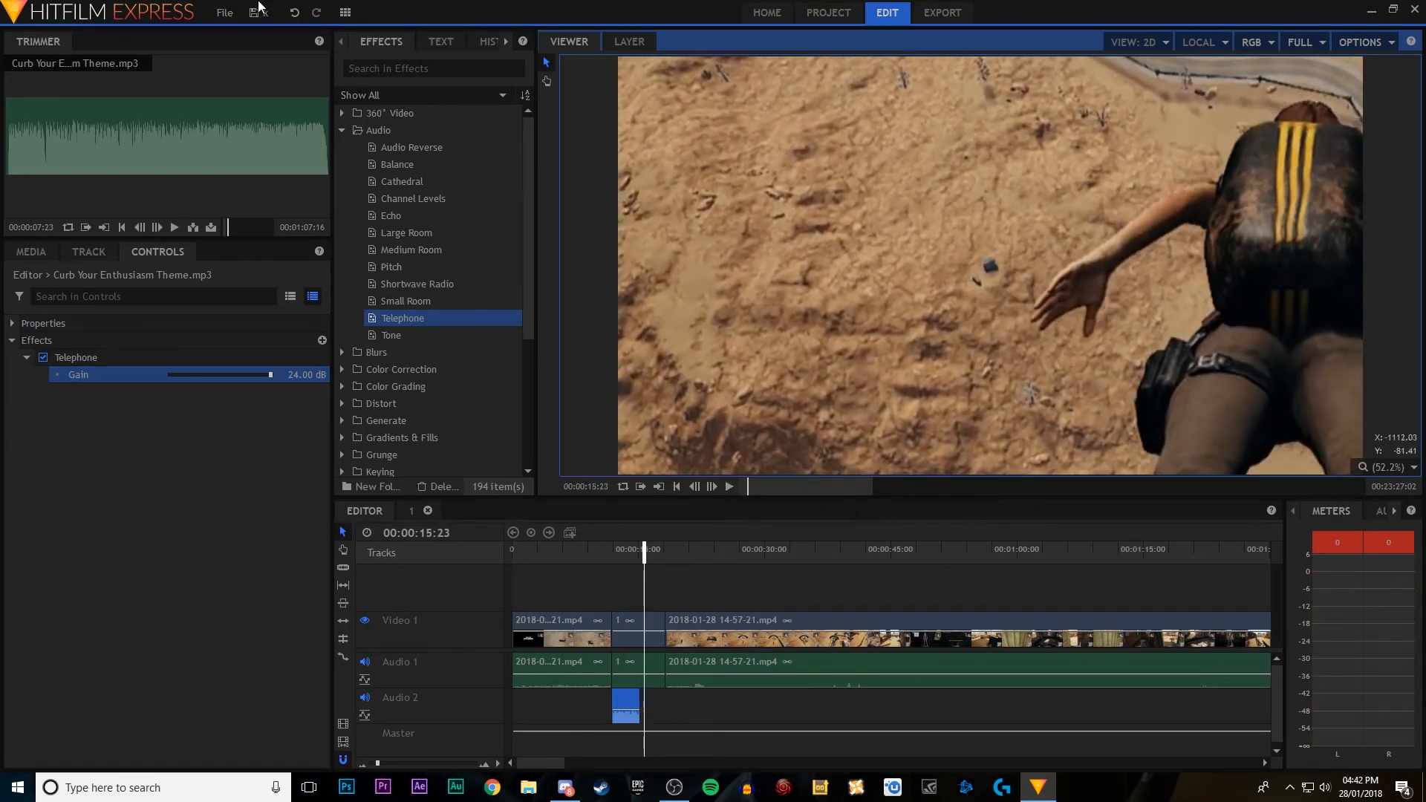
Step: Delete the music clip from Audio 2 and return the playhead to the start of the timeline
click(627, 704)
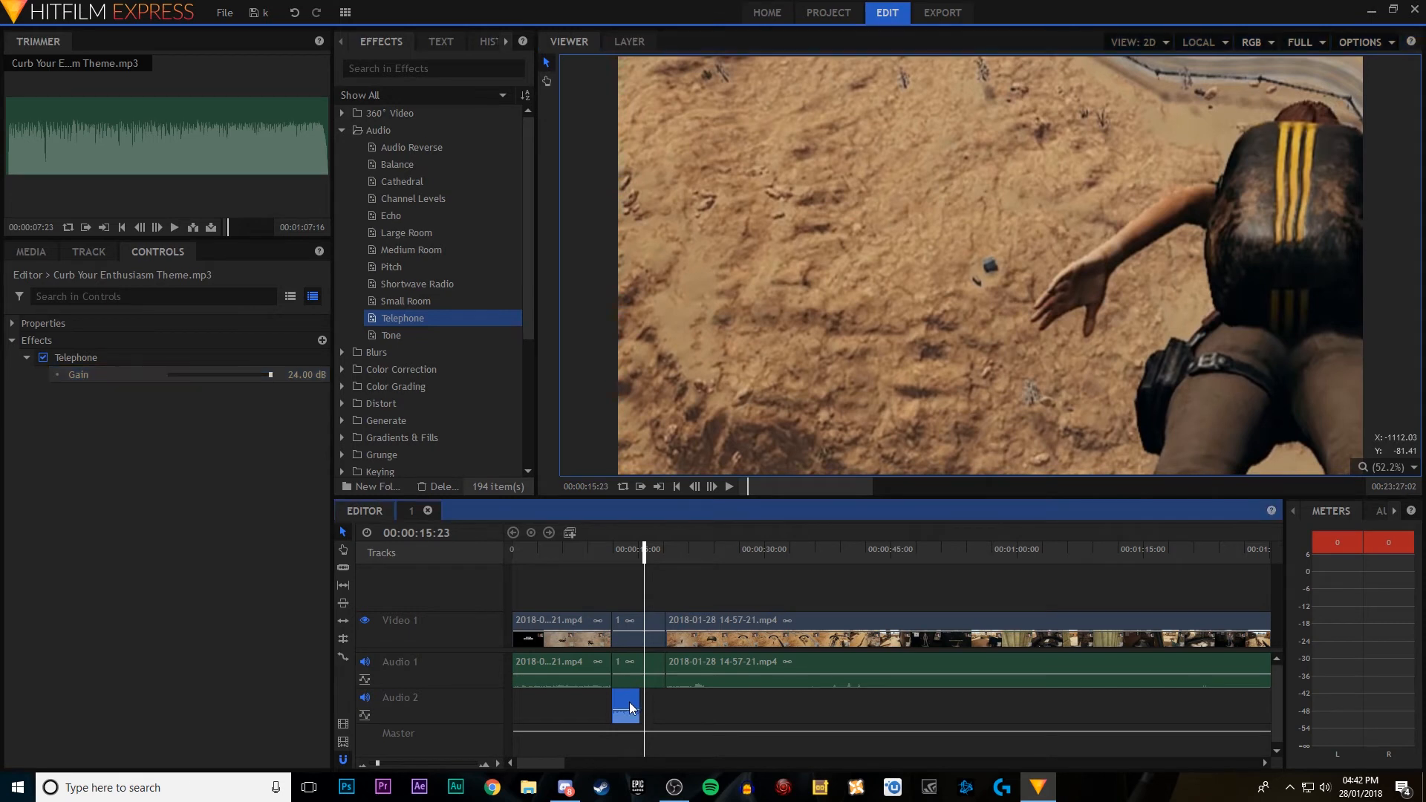
key(Delete)
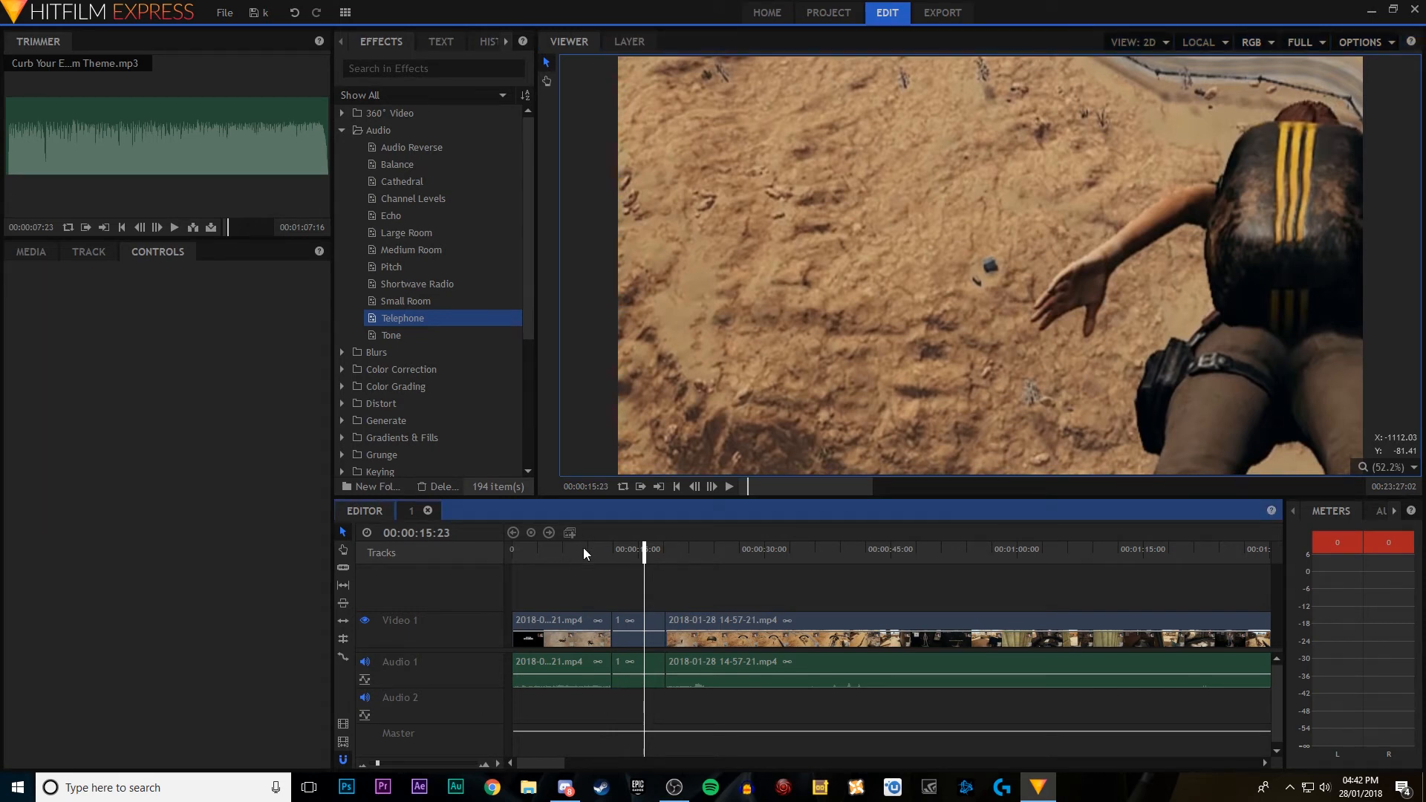
key(Home)
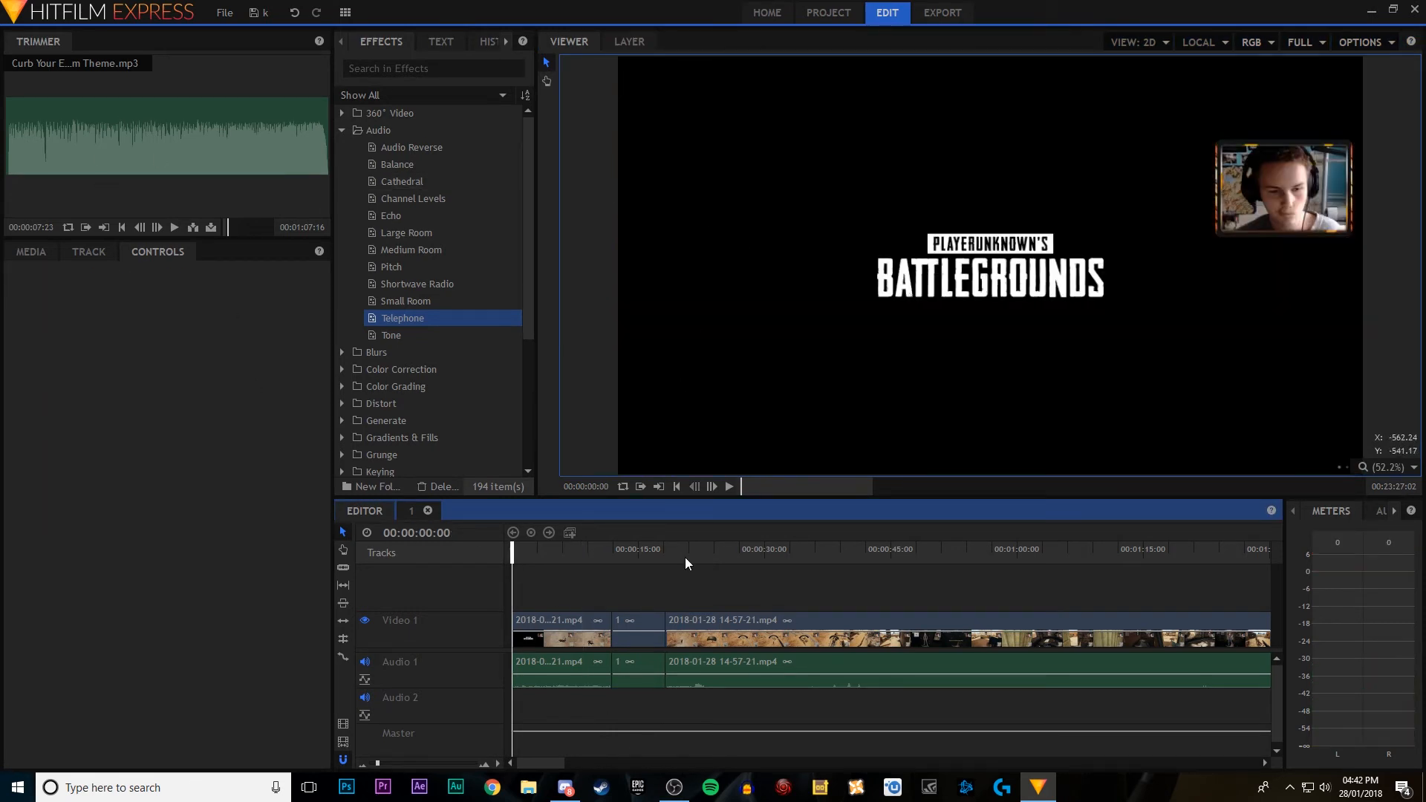
Step: Move the playhead to 00:00:12:21 and apply the Hue Shift color grading effect to composite clip 1
click(630, 618)
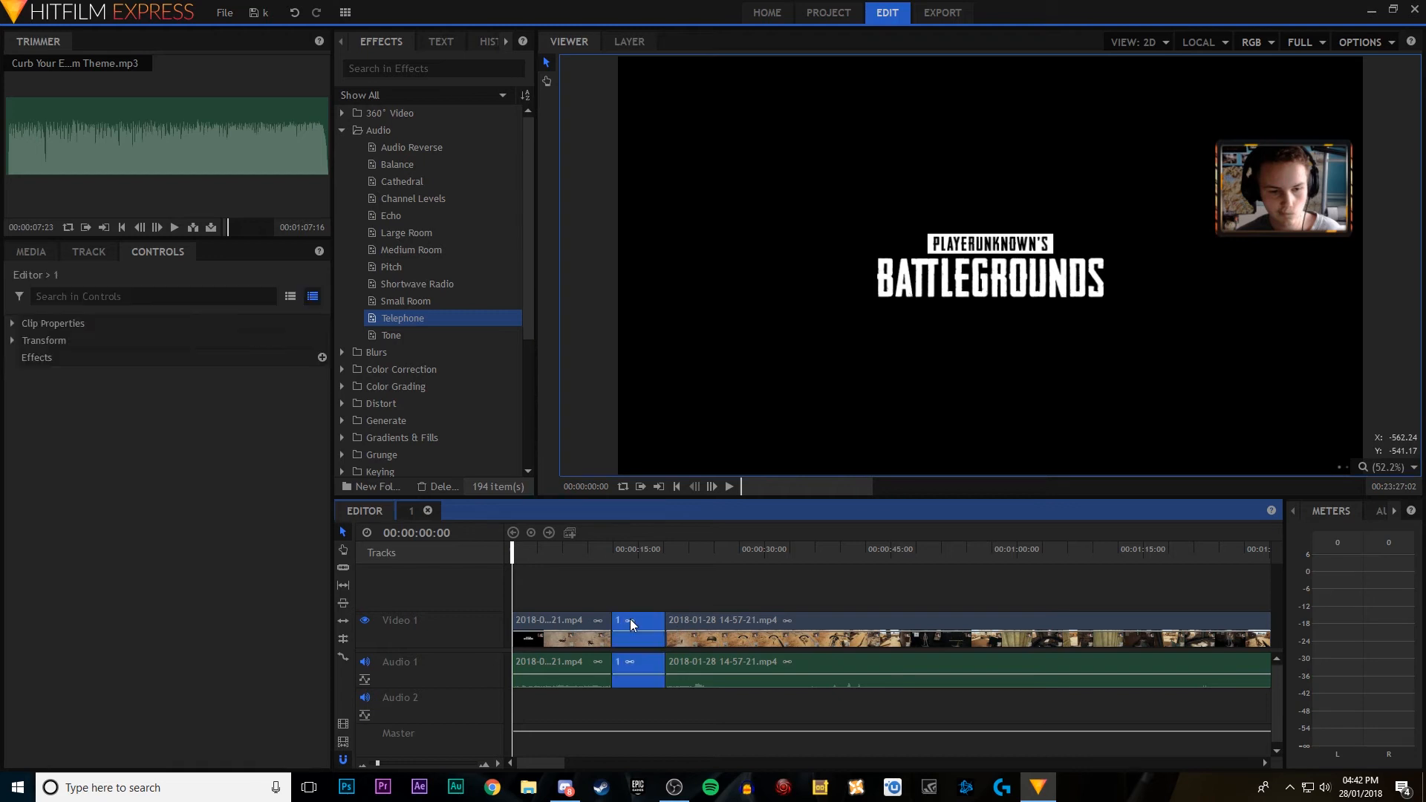
click(626, 551)
click(619, 548)
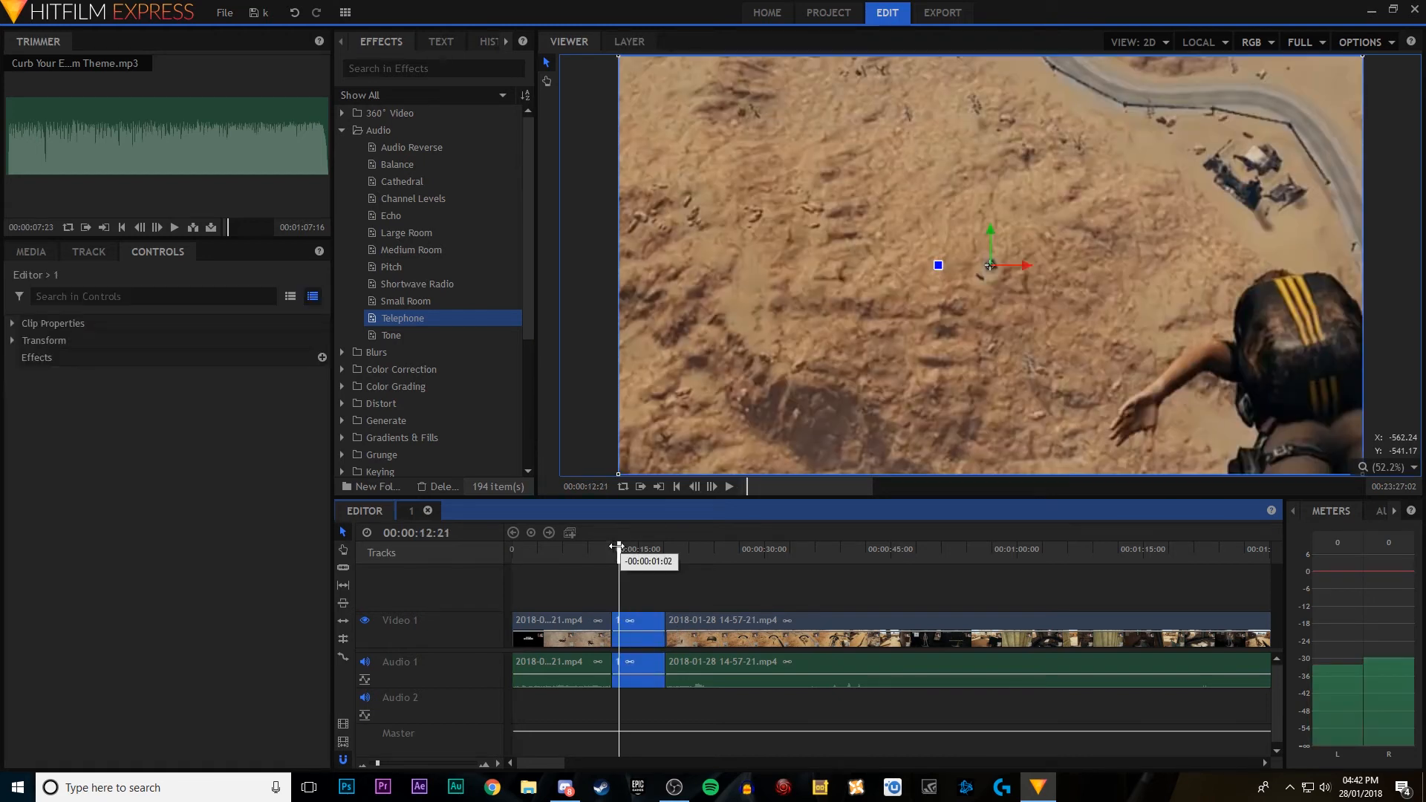
click(342, 130)
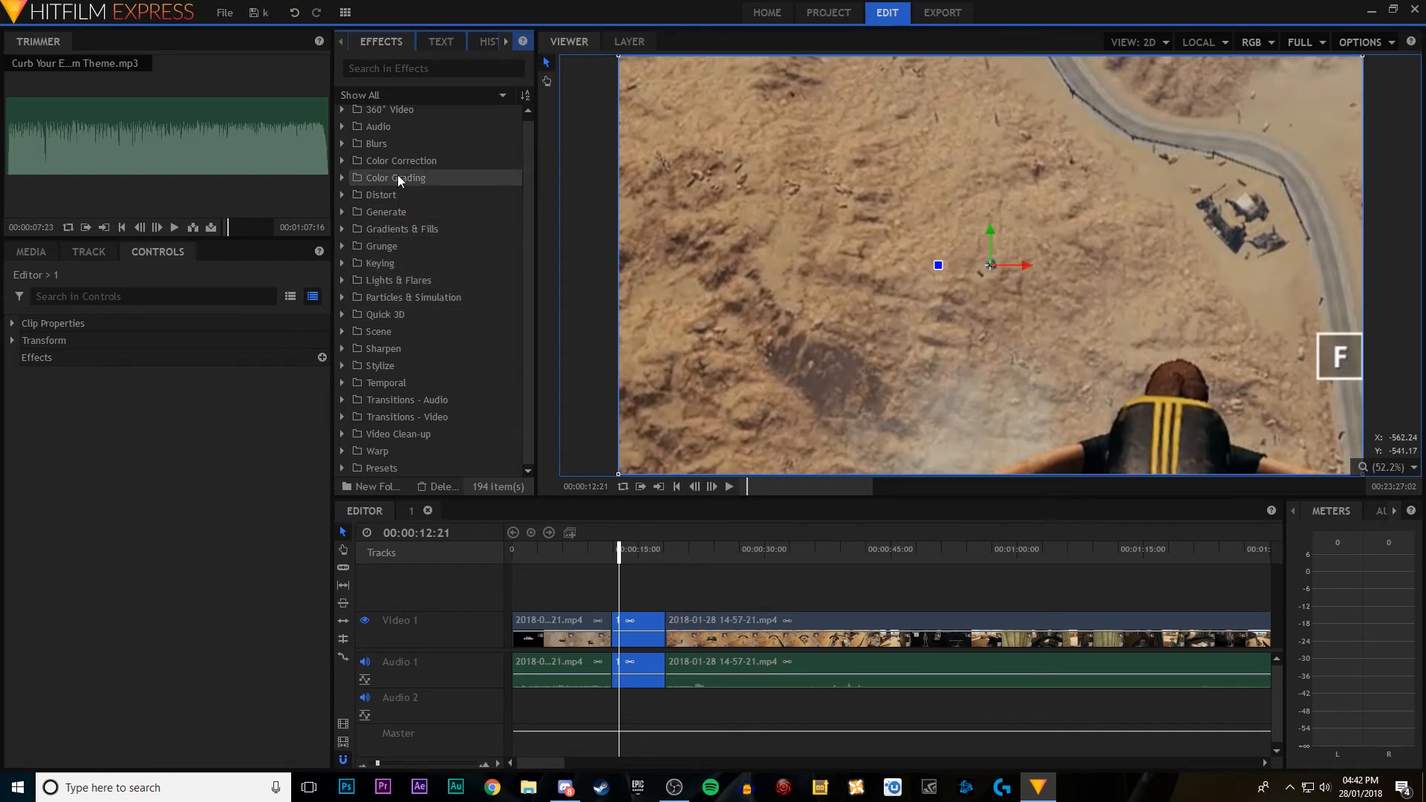
click(344, 175)
click(416, 229)
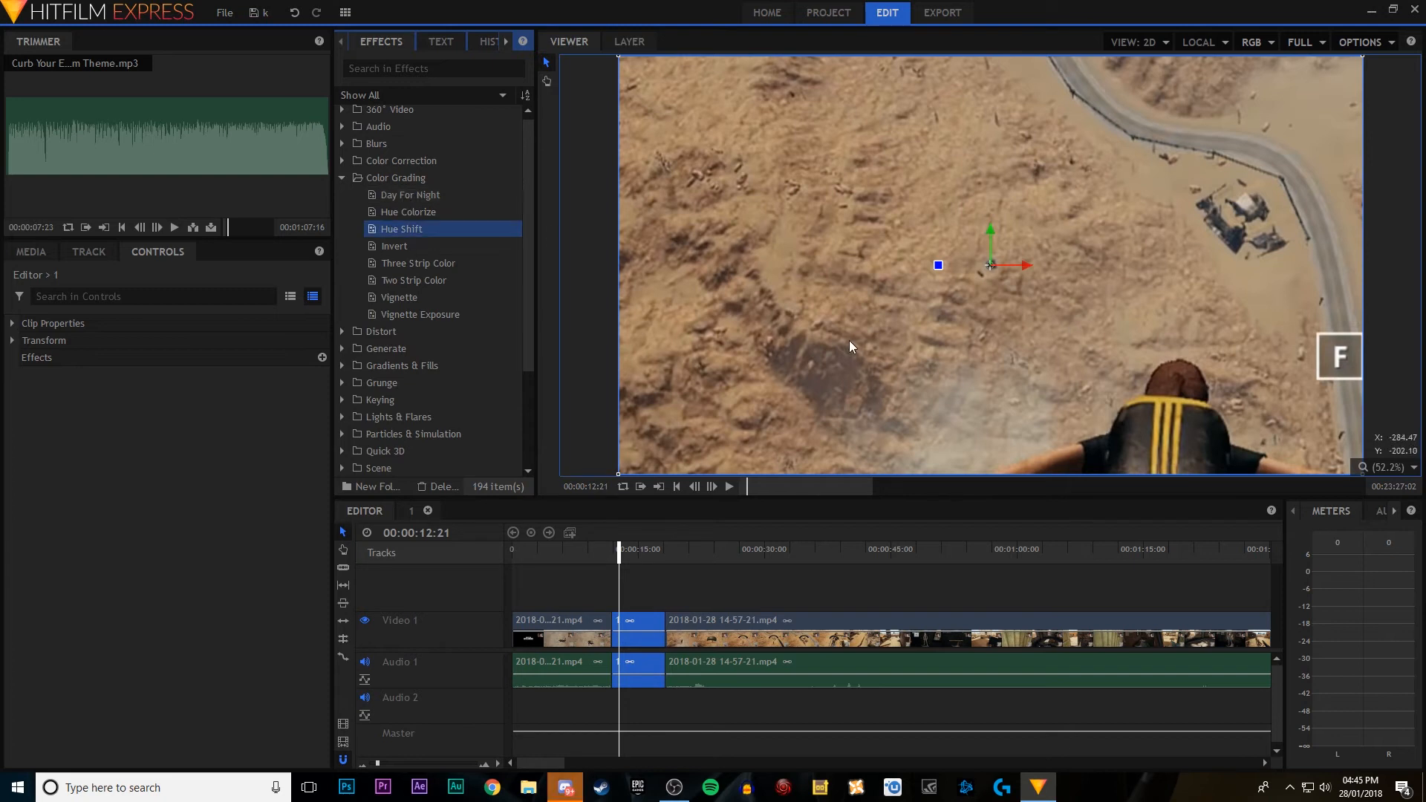
drag(417, 223, 657, 630)
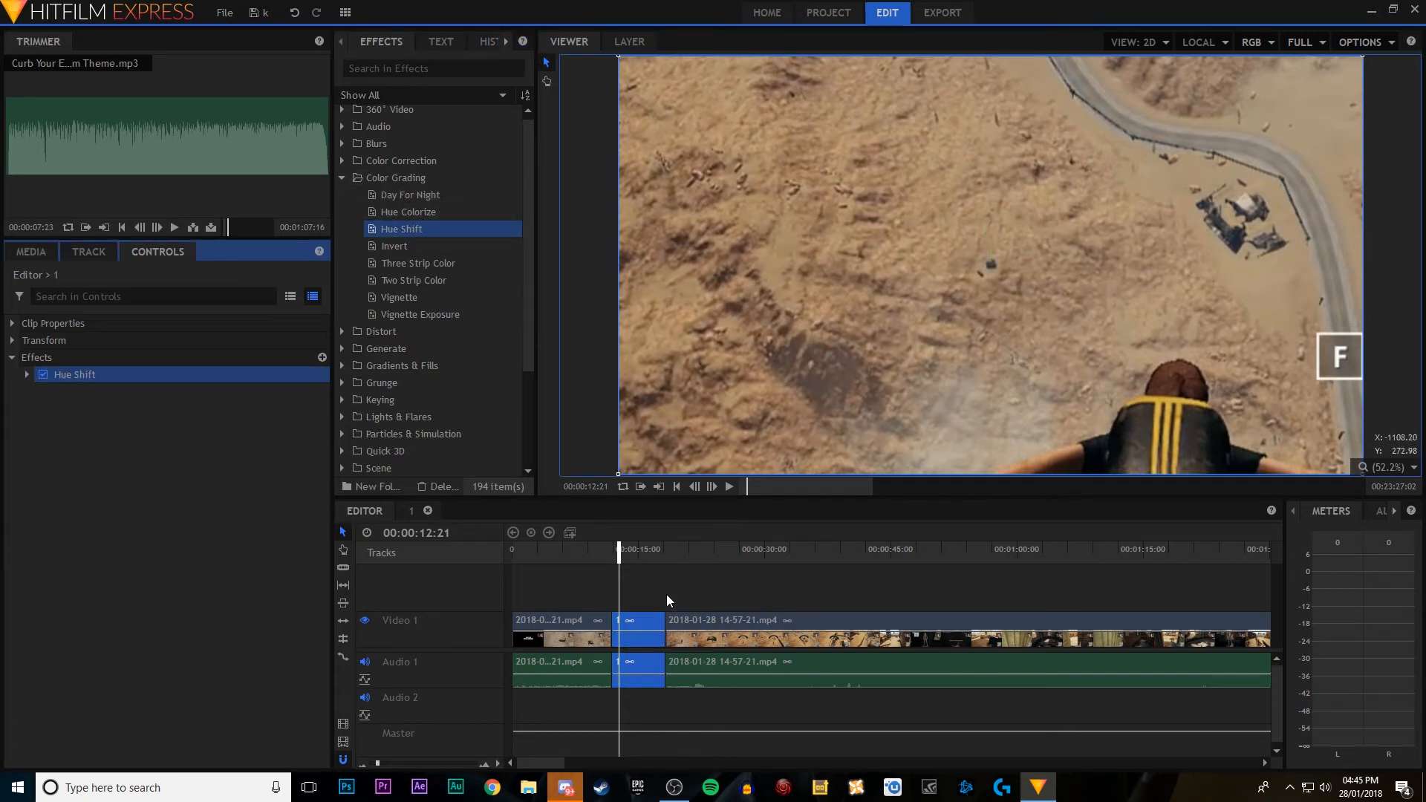
Step: Set the Hue Shift effect to a 214.0° hue, 100.0 saturation and 2.0 lightness, and play the recolored clip
click(28, 373)
drag(176, 411, 344, 465)
mouse_move(217, 461)
mouse_down()
mouse_move(189, 456)
mouse_move(505, 518)
mouse_move(222, 473)
mouse_up()
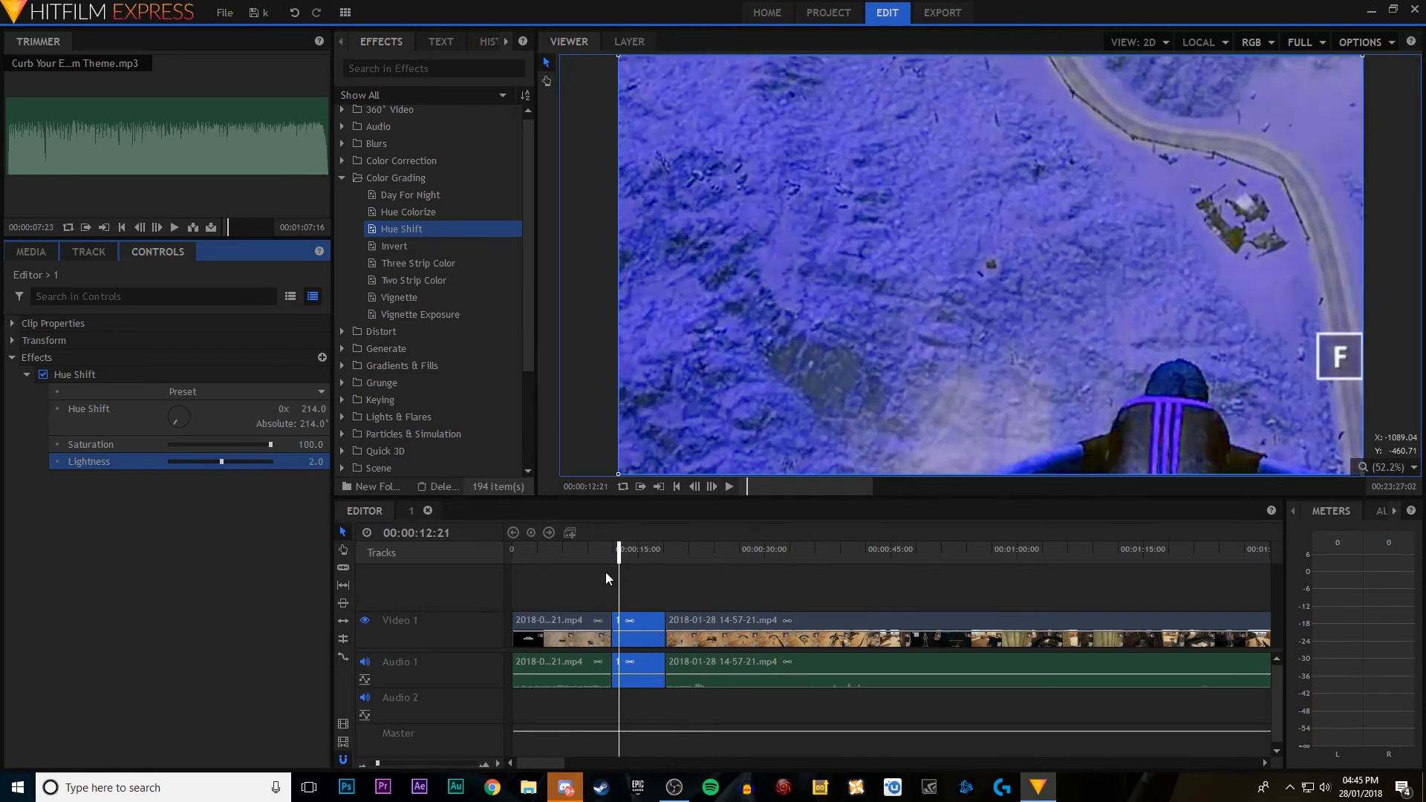
click(583, 551)
click(729, 486)
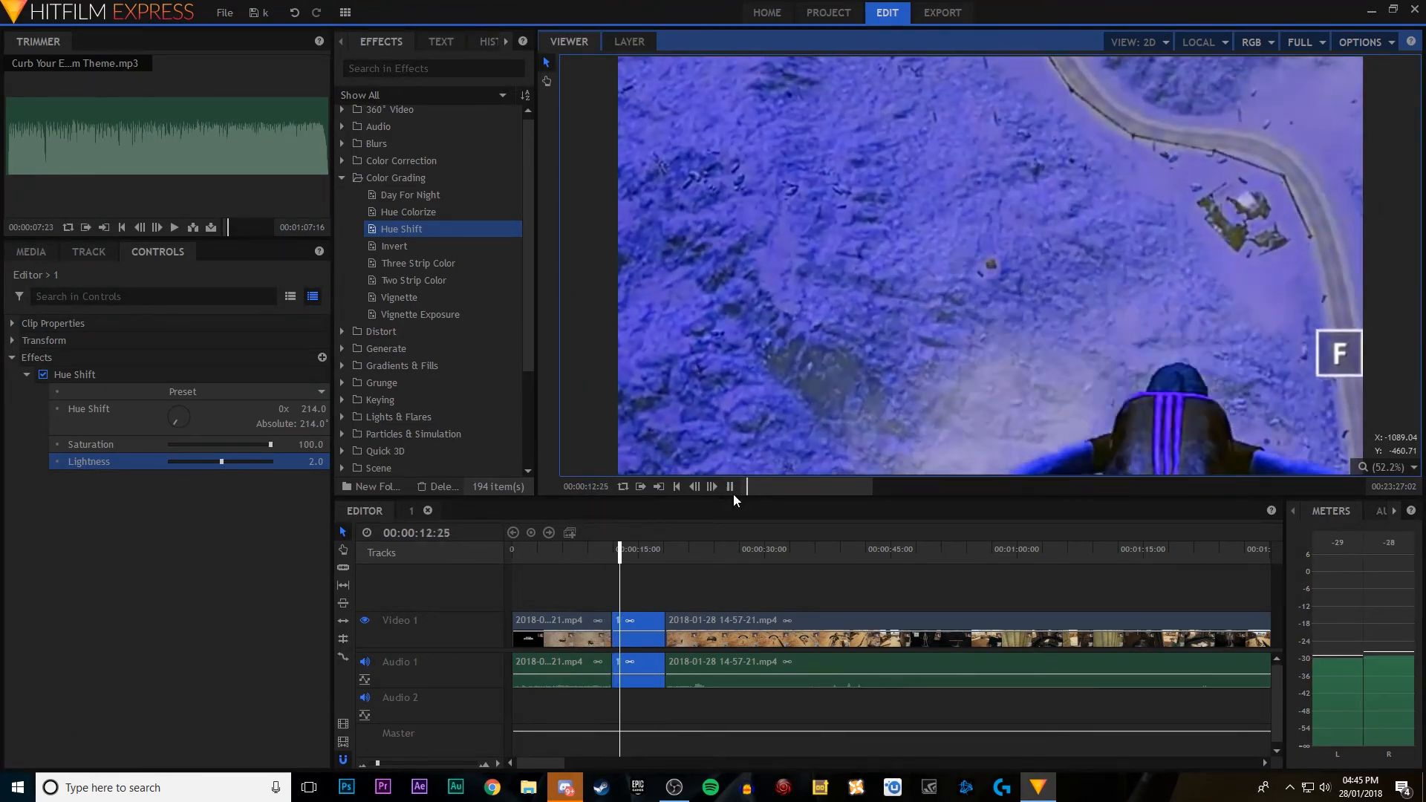
click(732, 487)
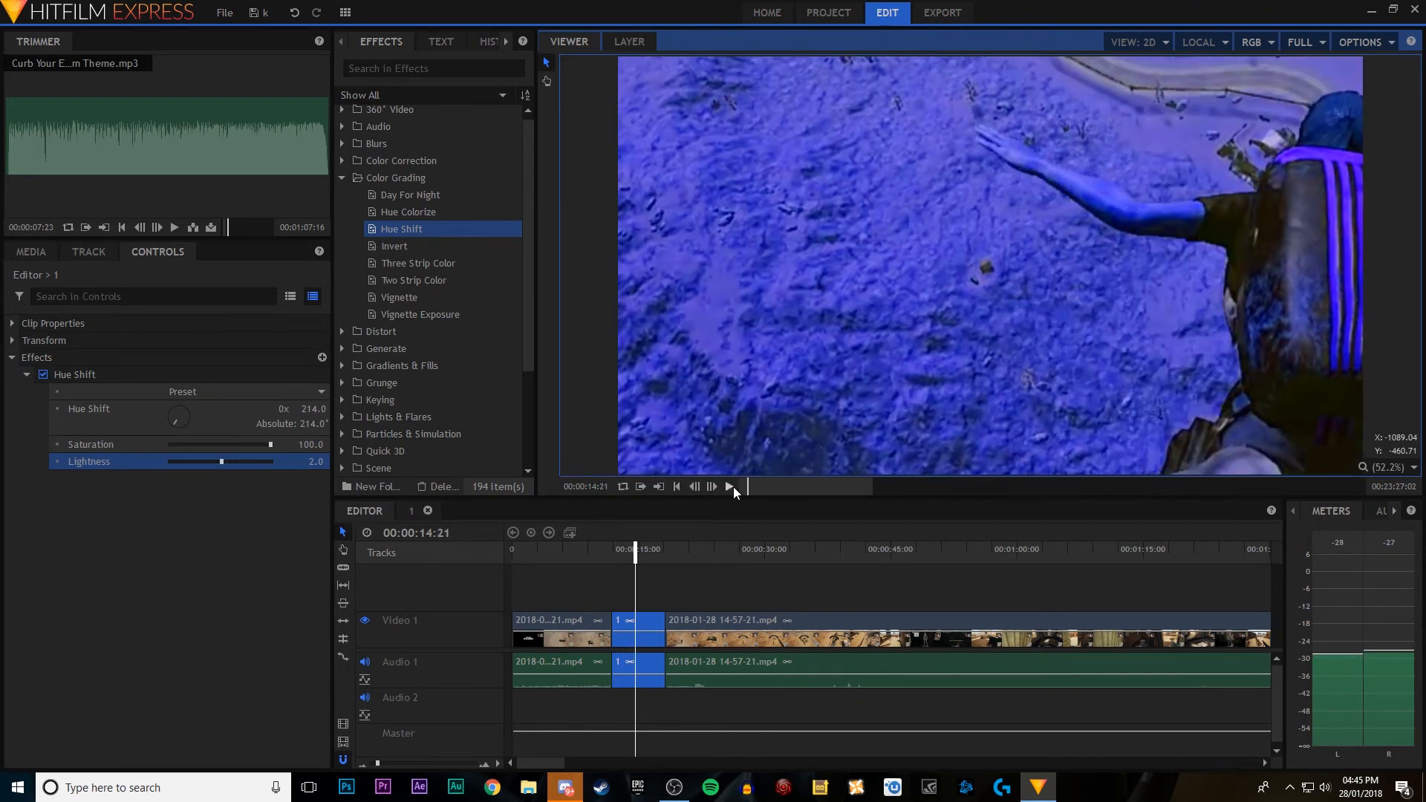
Step: Slice out about 9 seconds of gameplay starting at 00:00:24:18 and make it a composite shot named 2 with the selected clip's properties
click(719, 598)
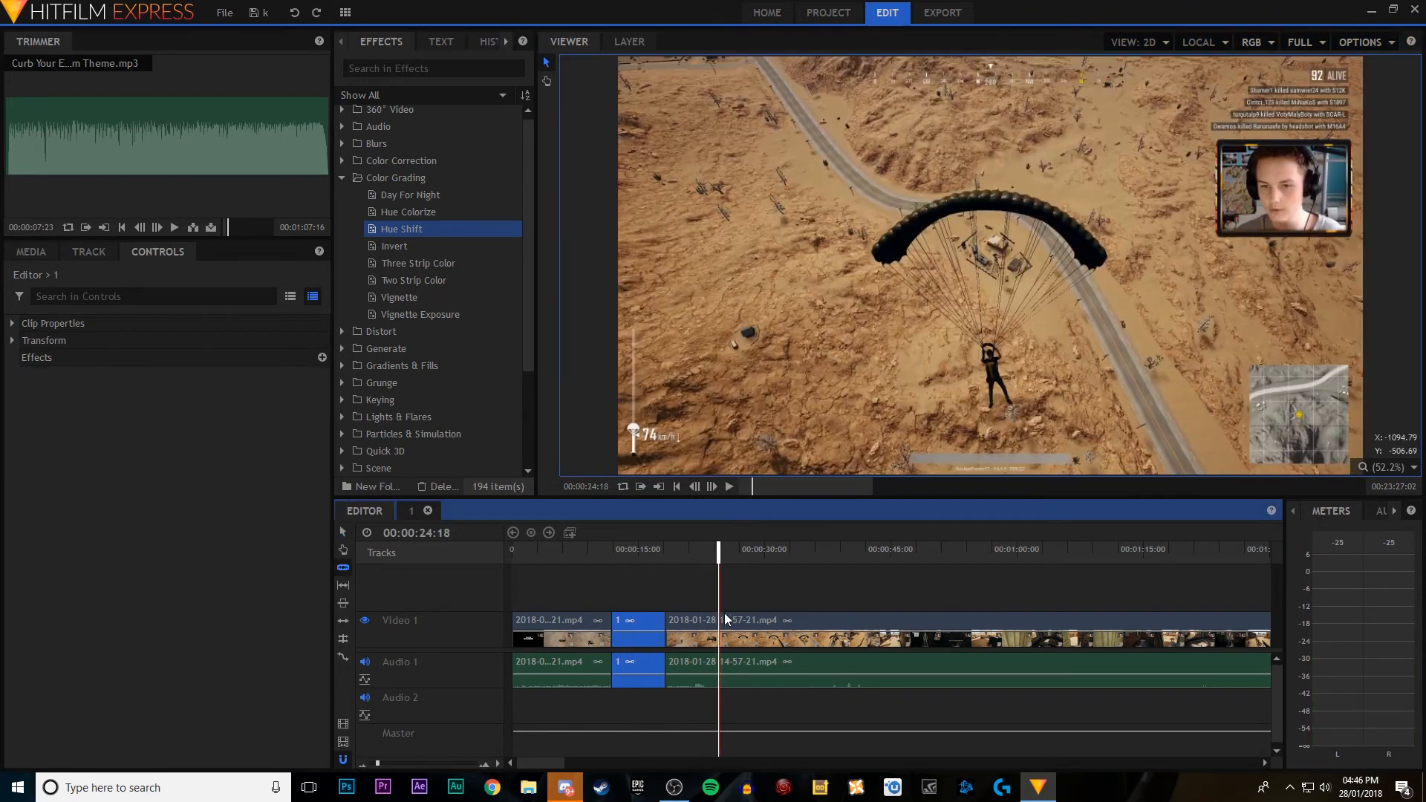
key(ctrl+shift+d)
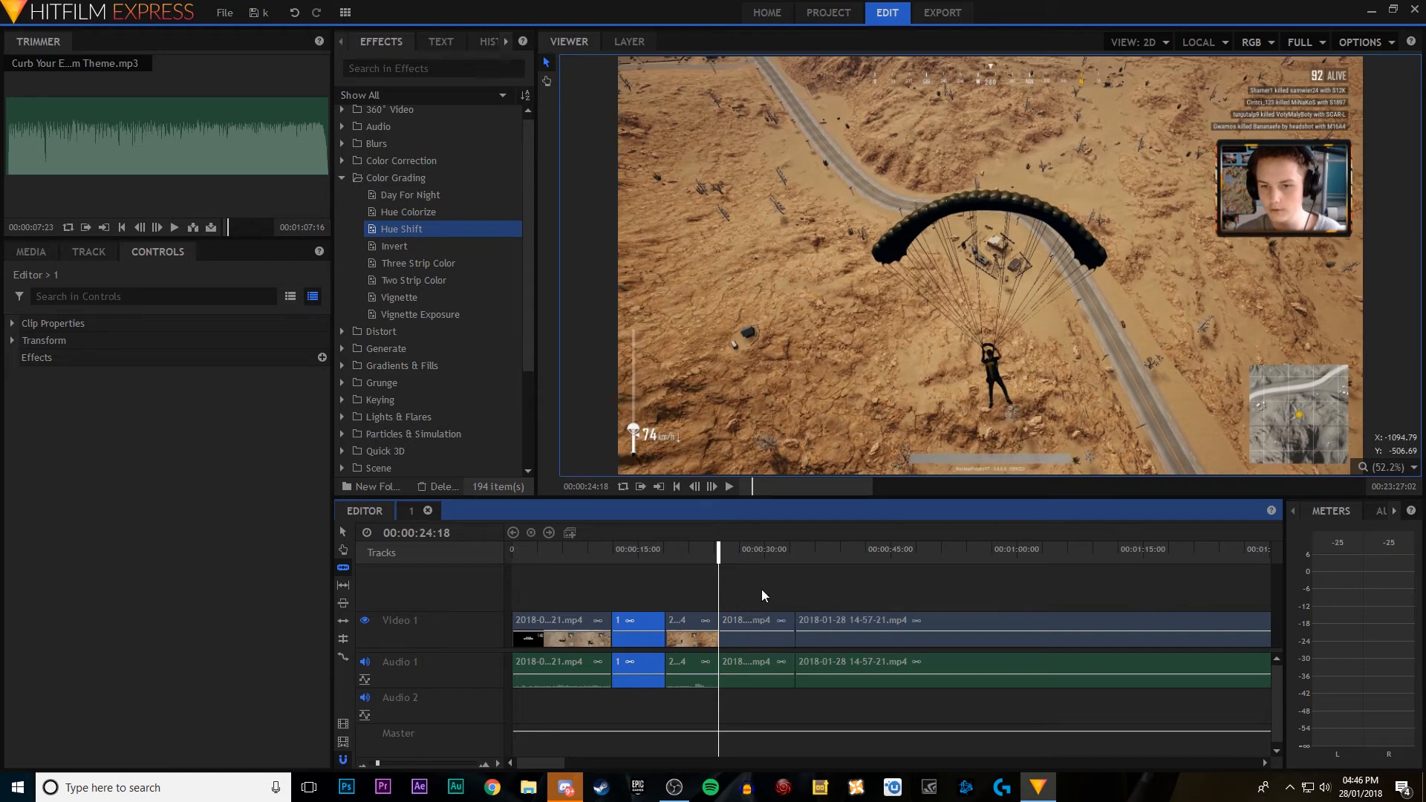
click(728, 628)
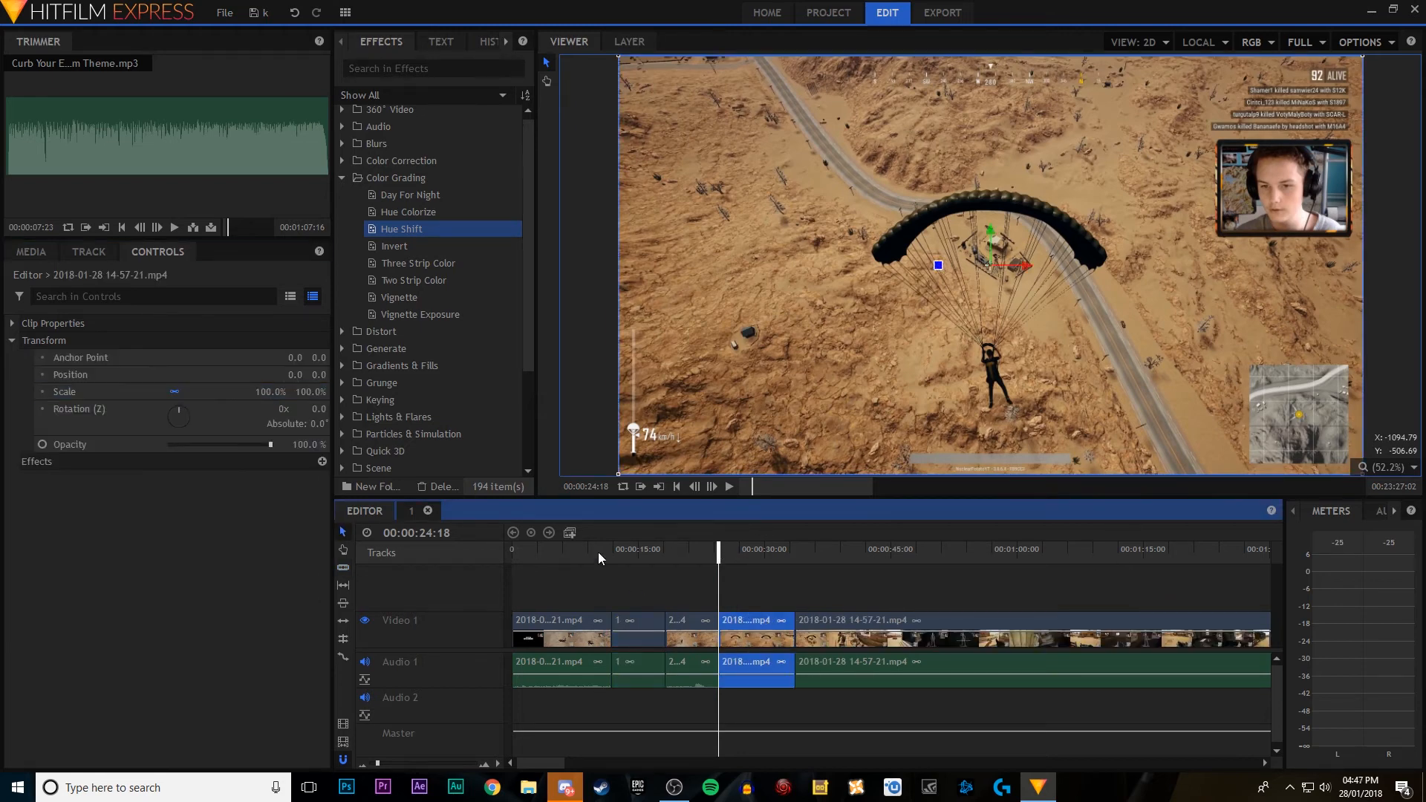
click(570, 533)
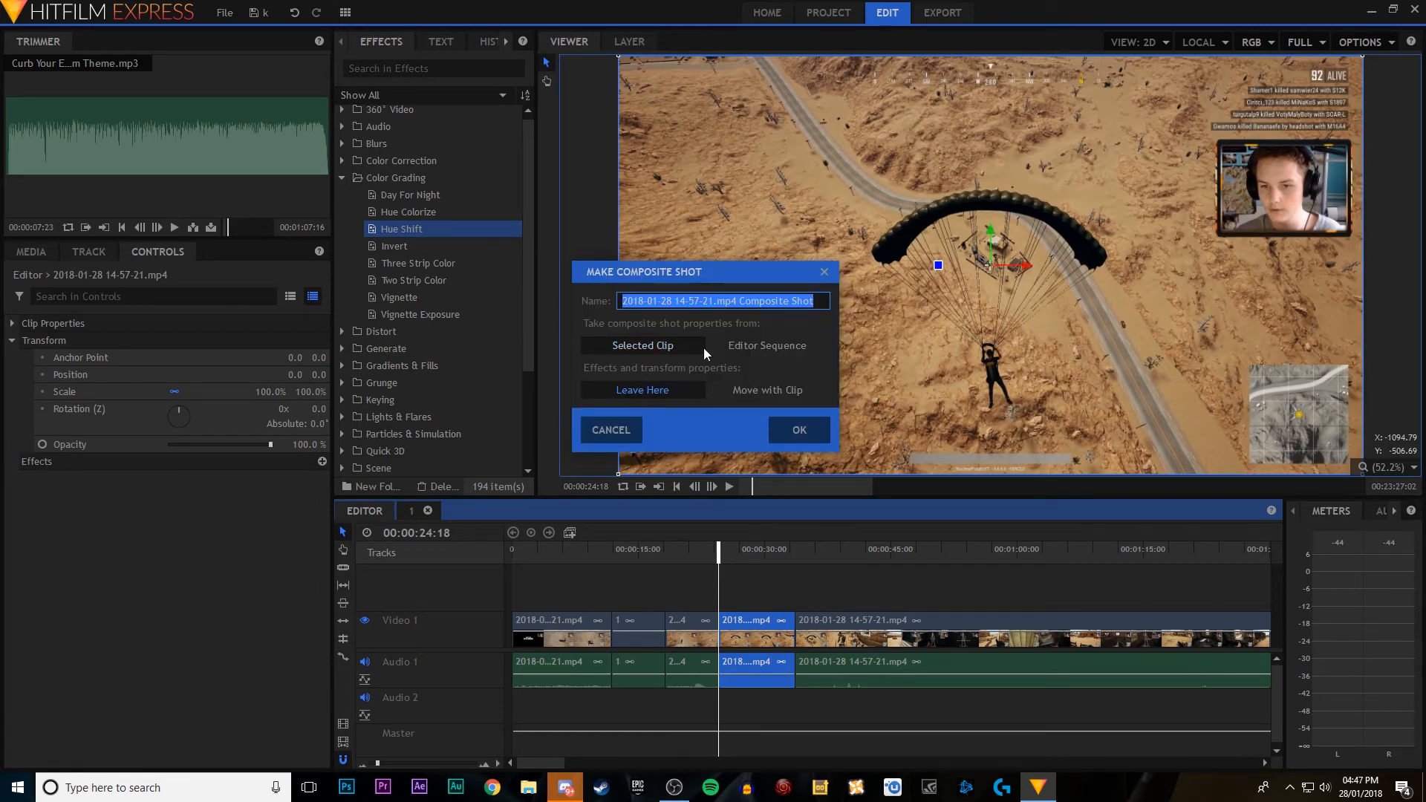
click(703, 346)
click(801, 431)
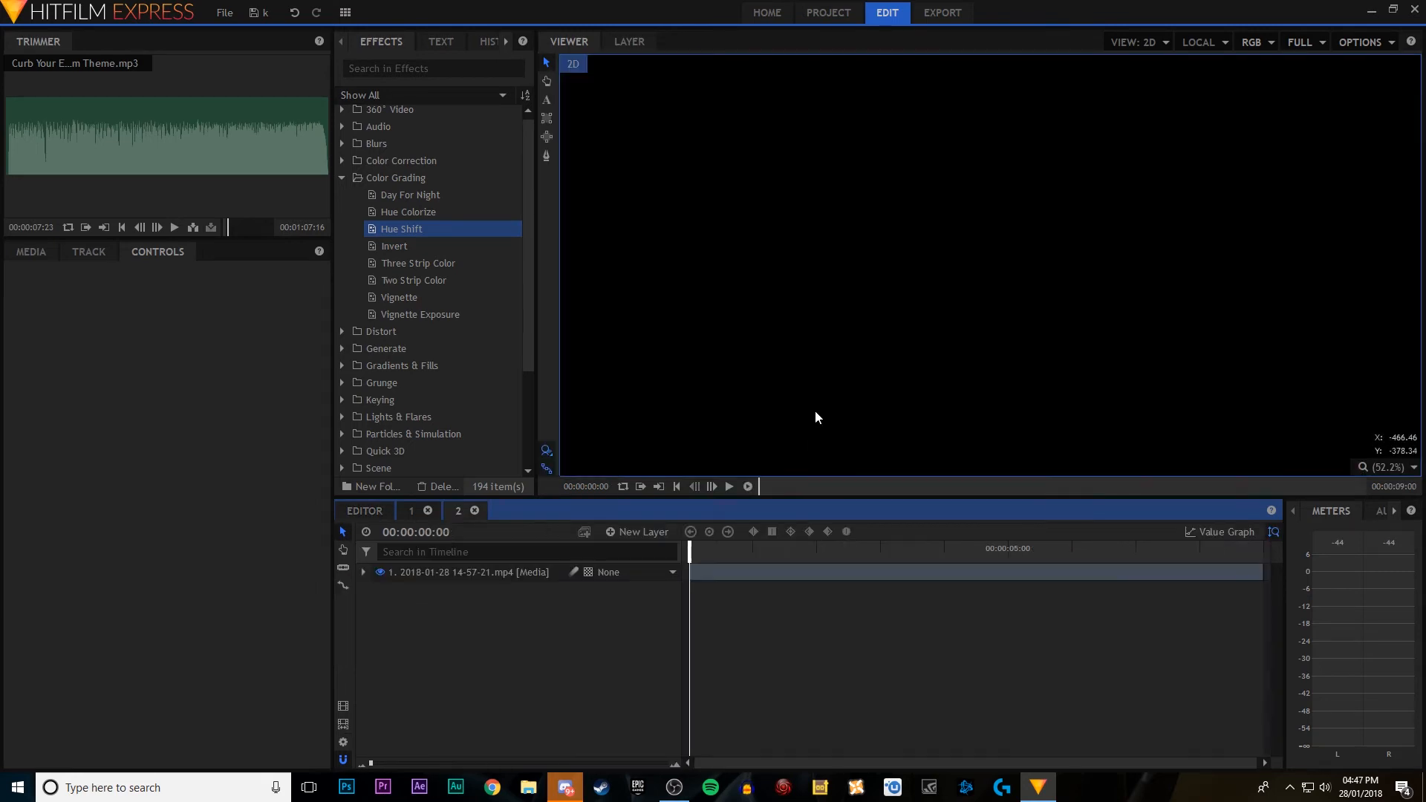
Step: Keyframe the clip's Scale in composite shot 2 at 100.0% at the start and 184.0% at 00:00:00:14, and play the zoom
click(363, 572)
click(378, 642)
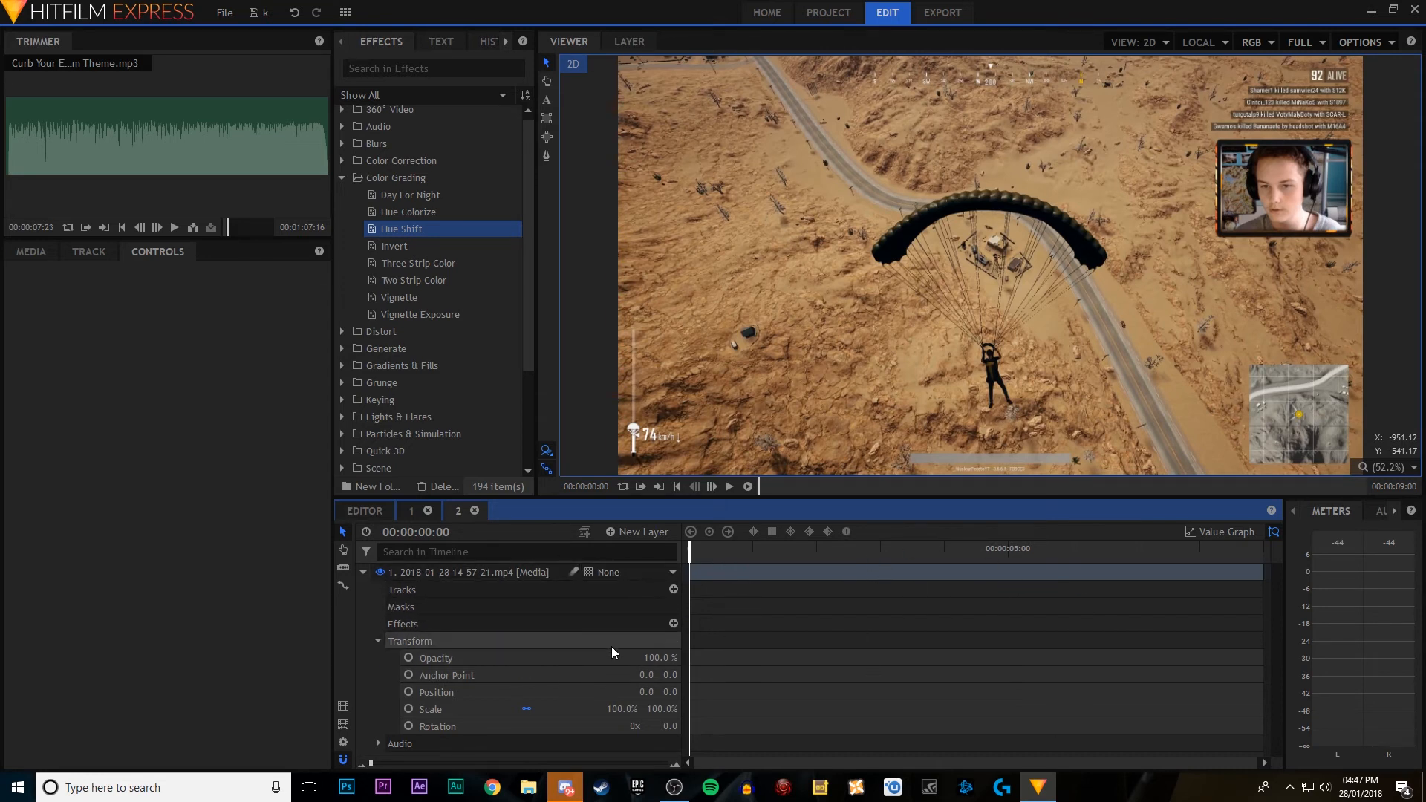
click(409, 711)
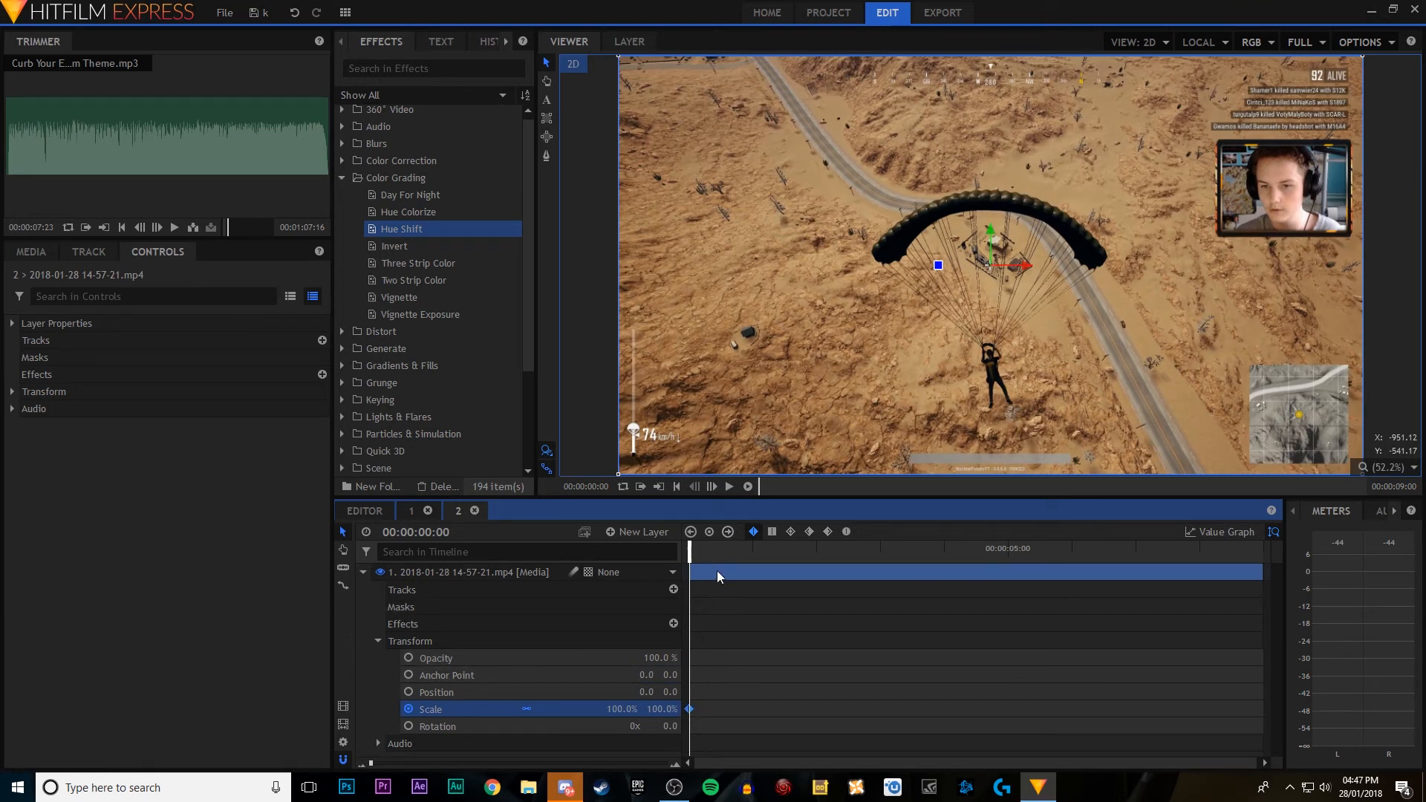
key(space)
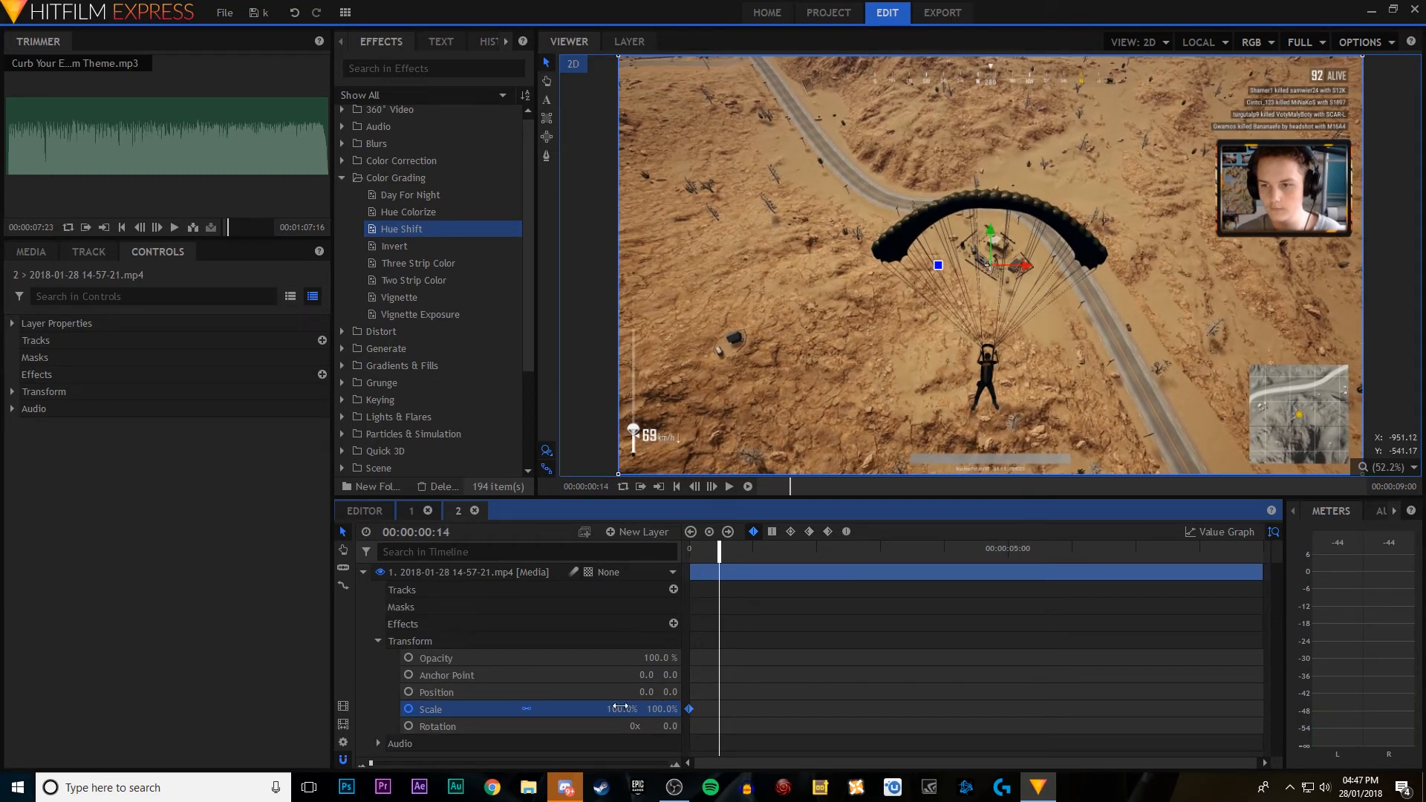
drag(618, 709, 677, 709)
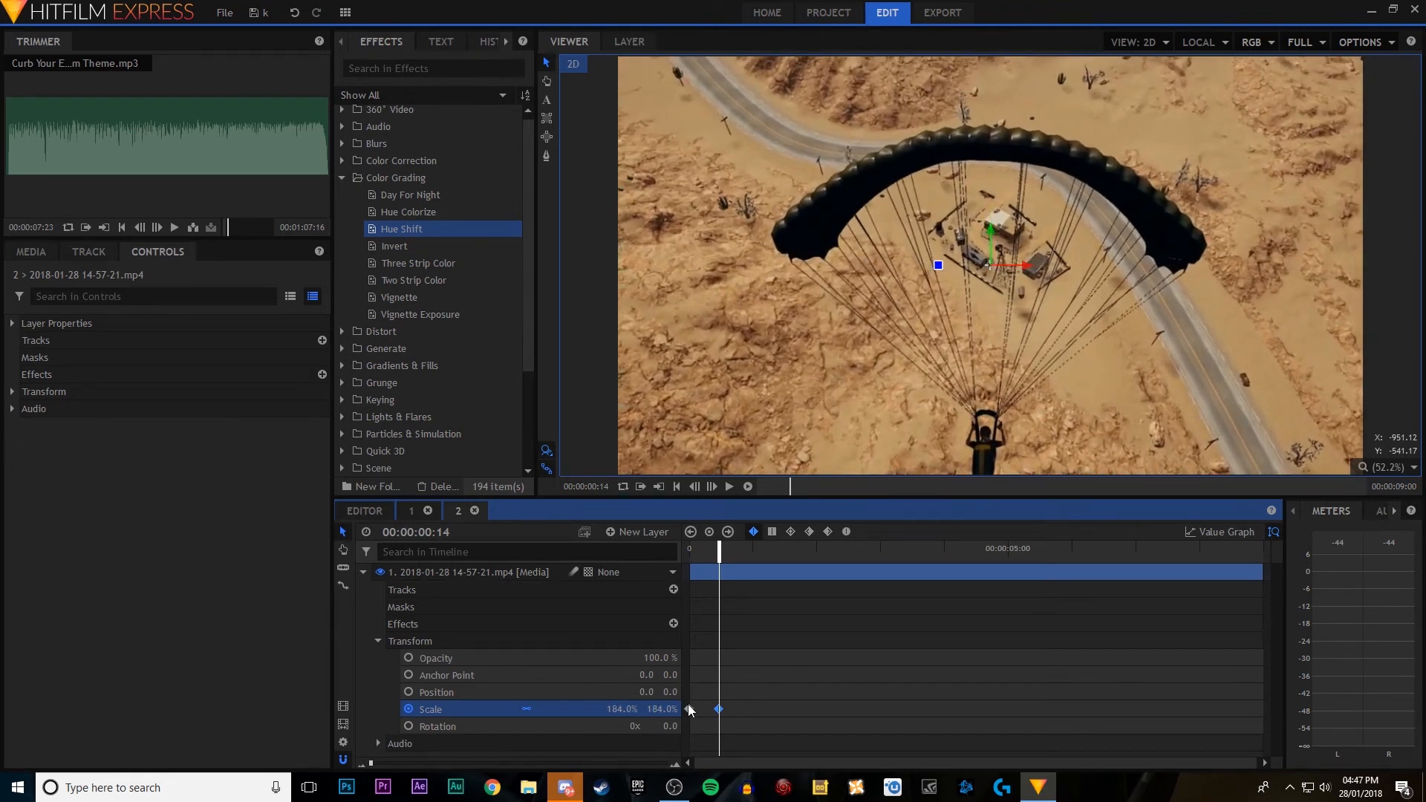
drag(721, 550, 690, 552)
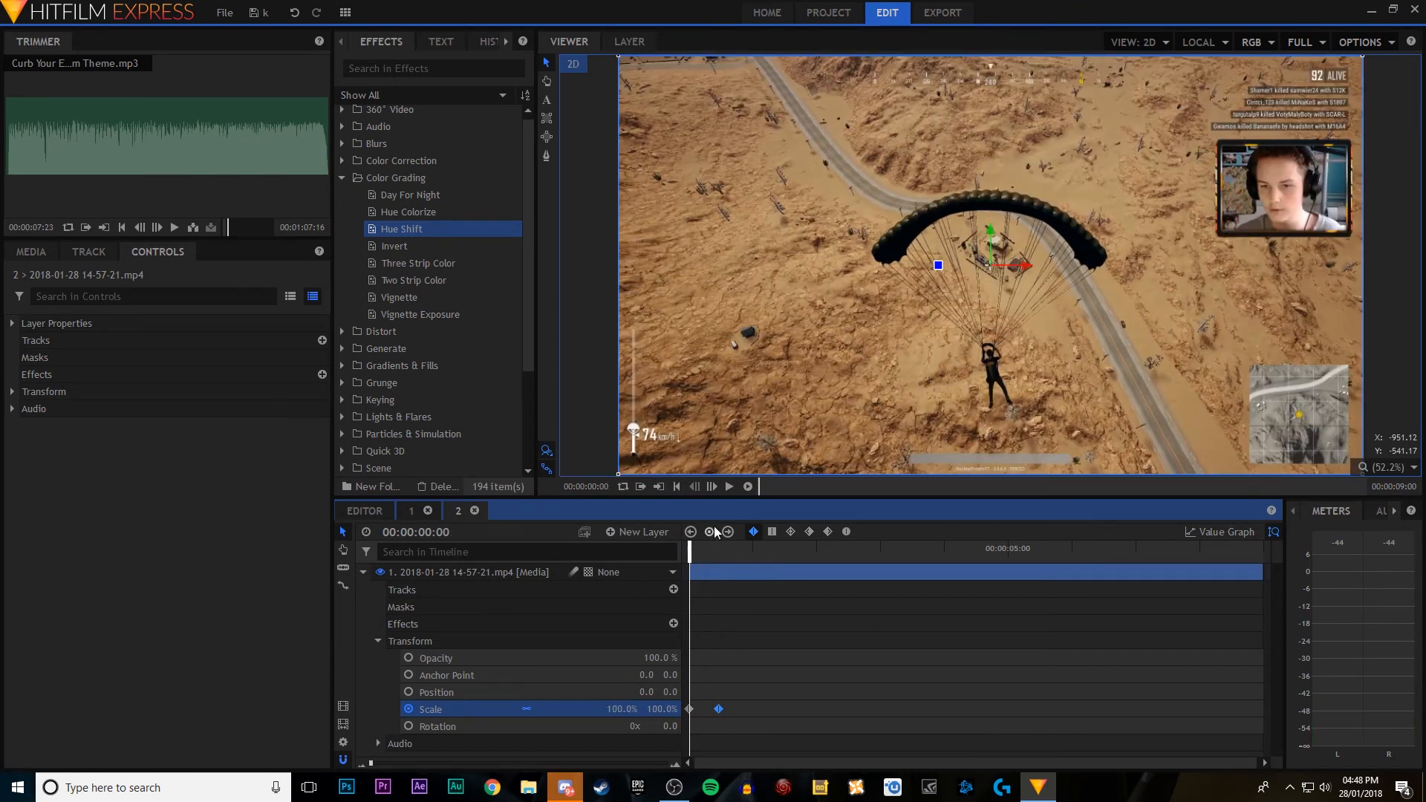
click(729, 486)
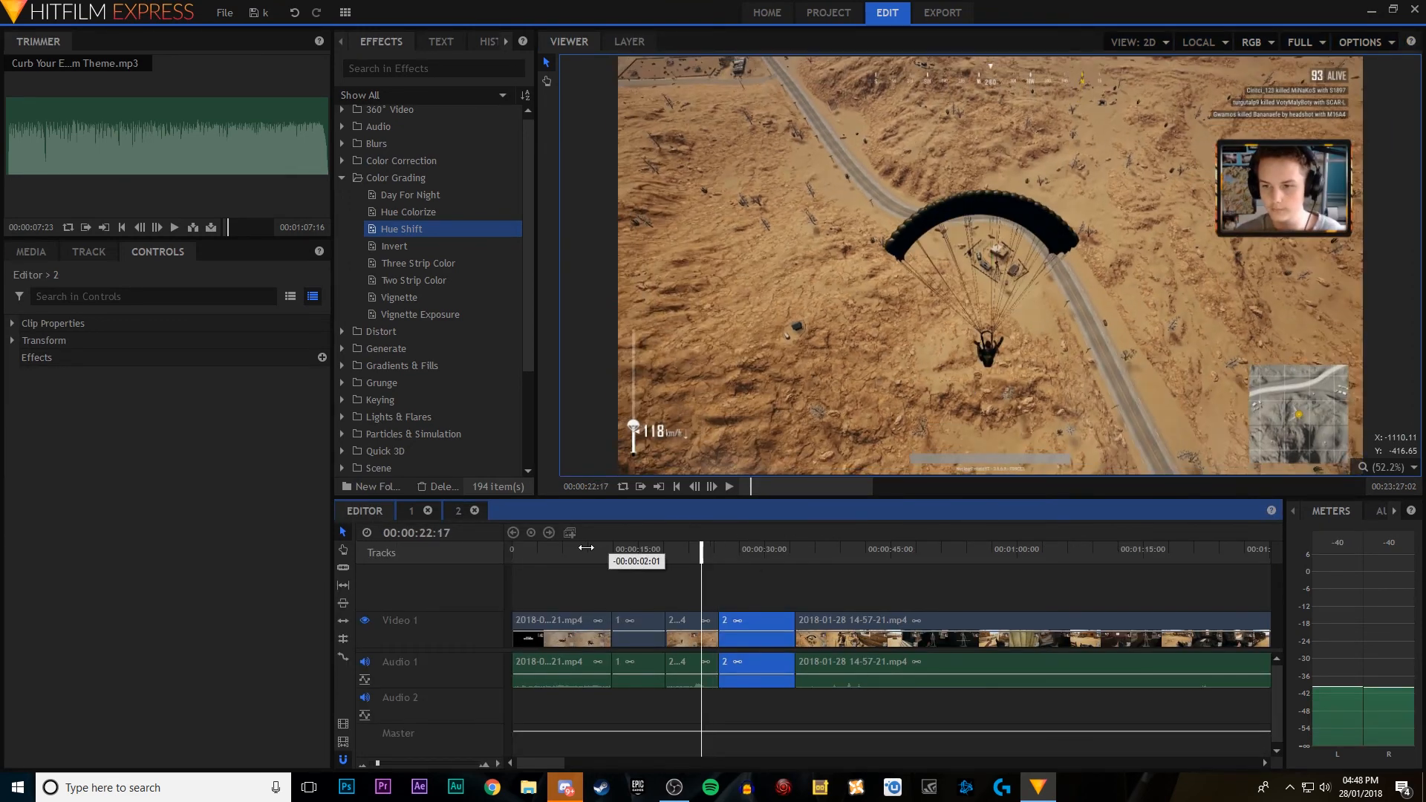
Step: Apply a Cross Dissolve video transition at the cut between the first gameplay clip and composite clip 1, and play across it
click(585, 549)
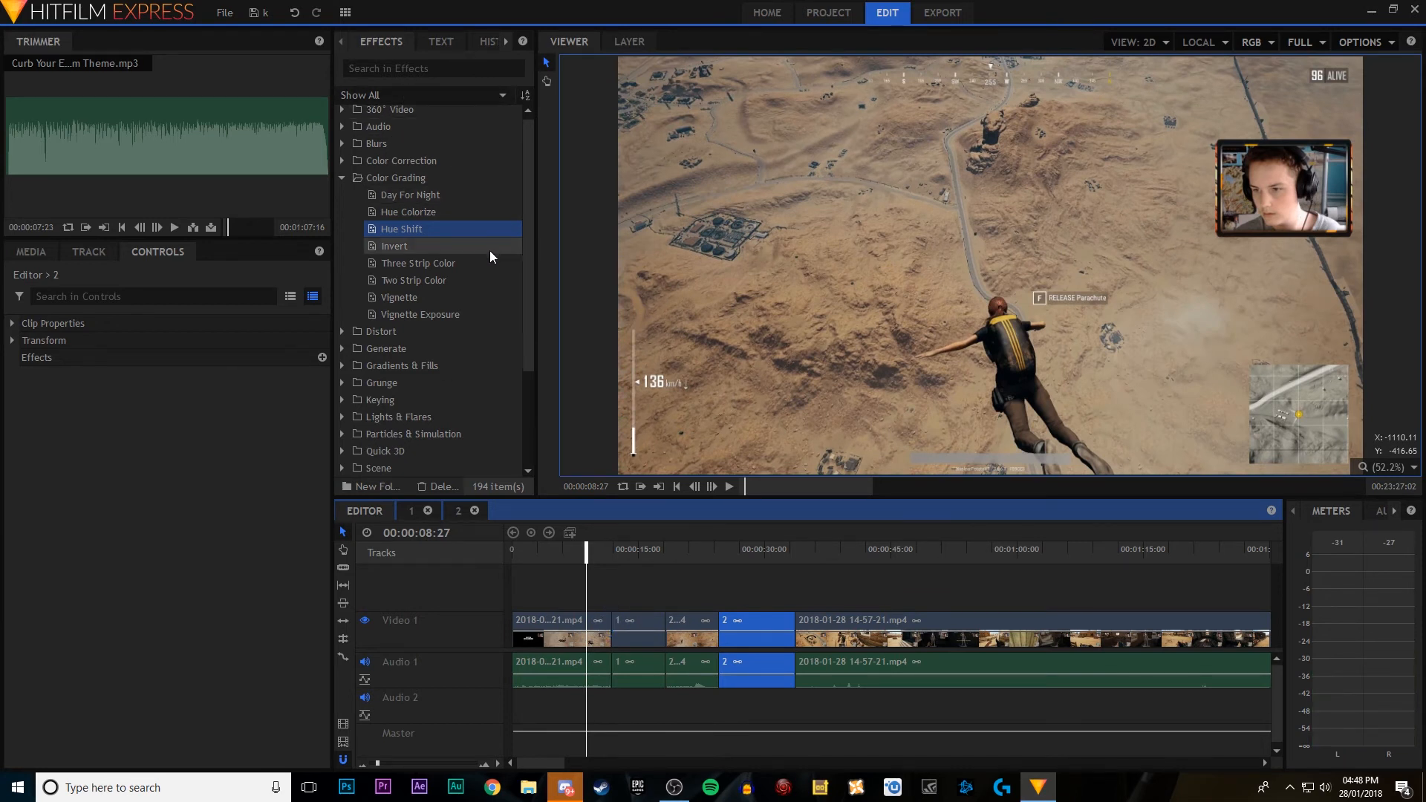
click(346, 177)
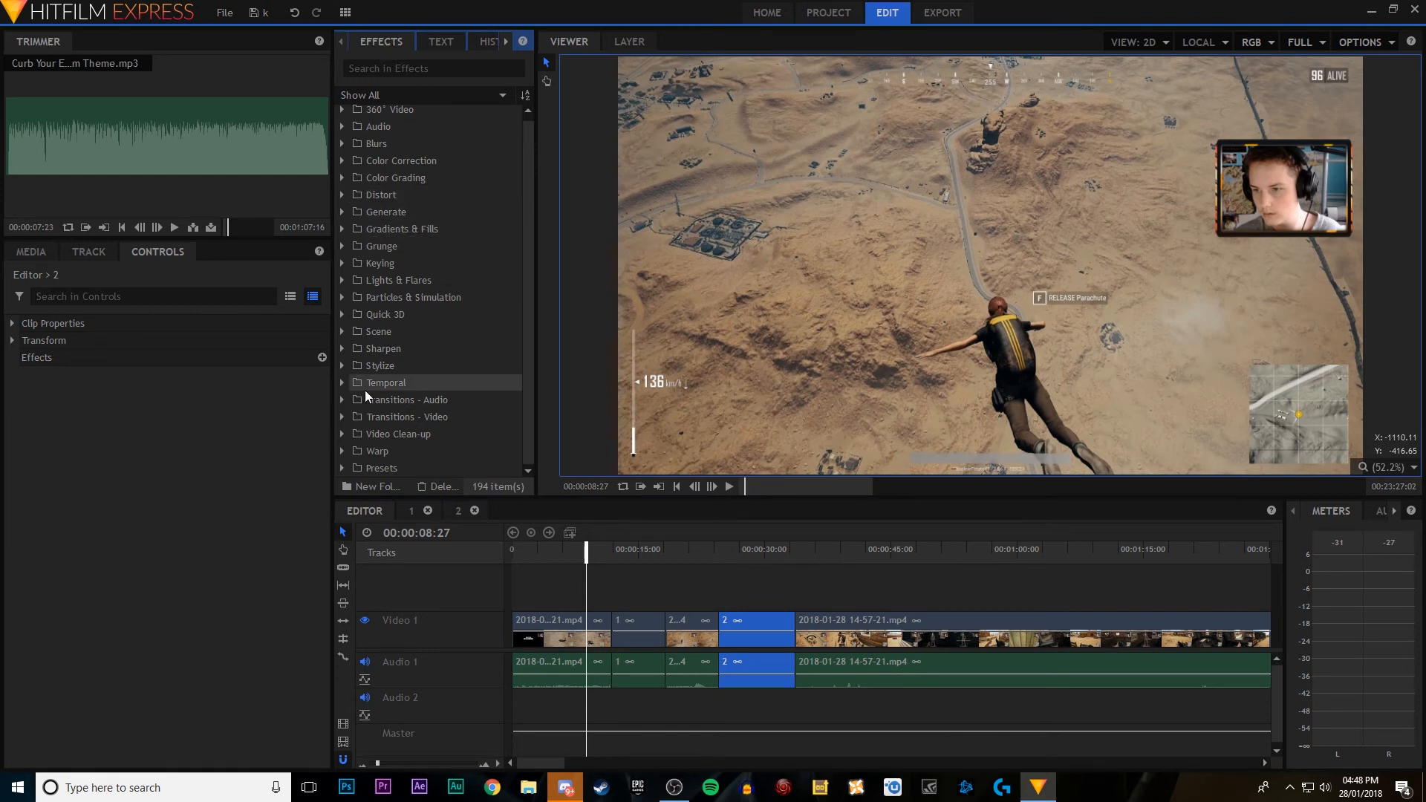
click(341, 416)
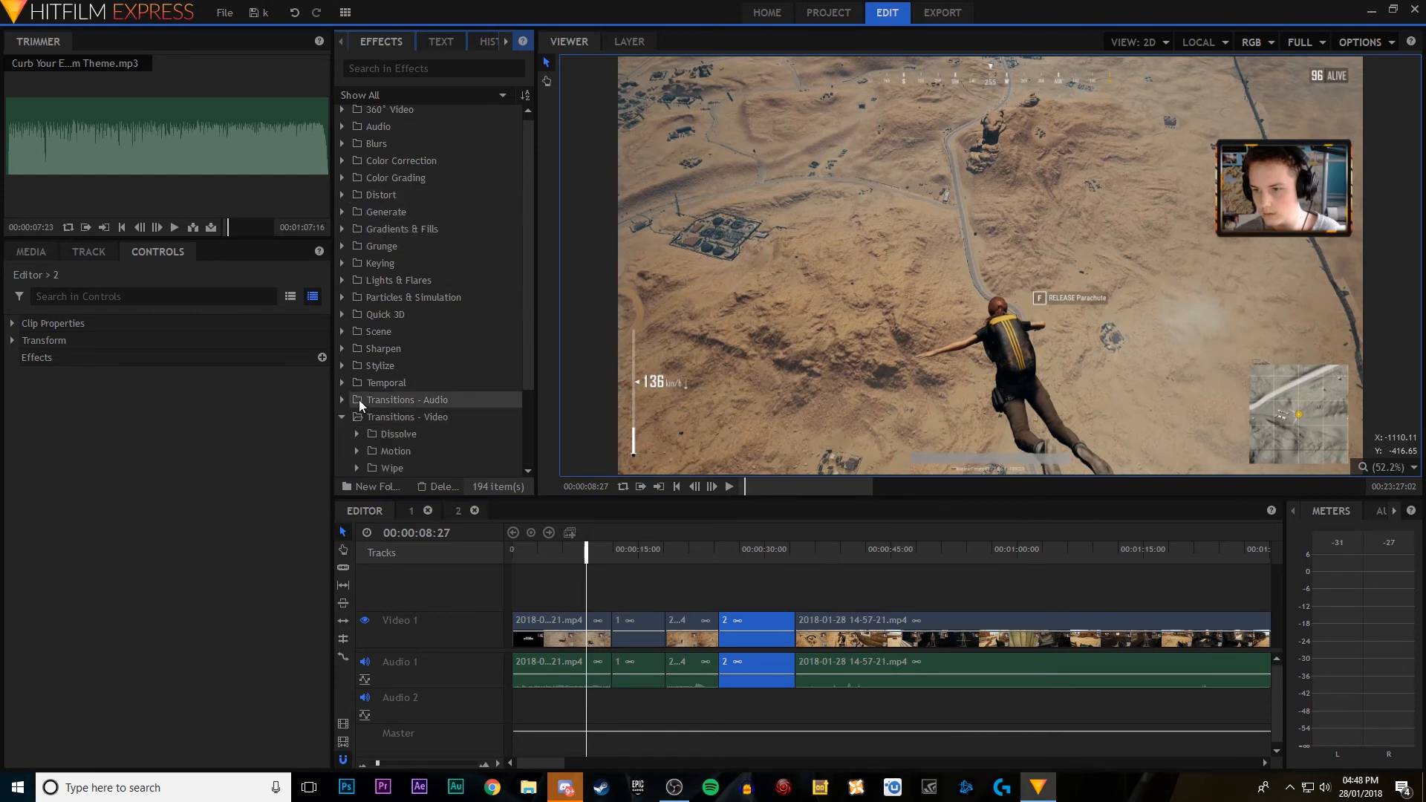
scroll(359, 400, down, 2)
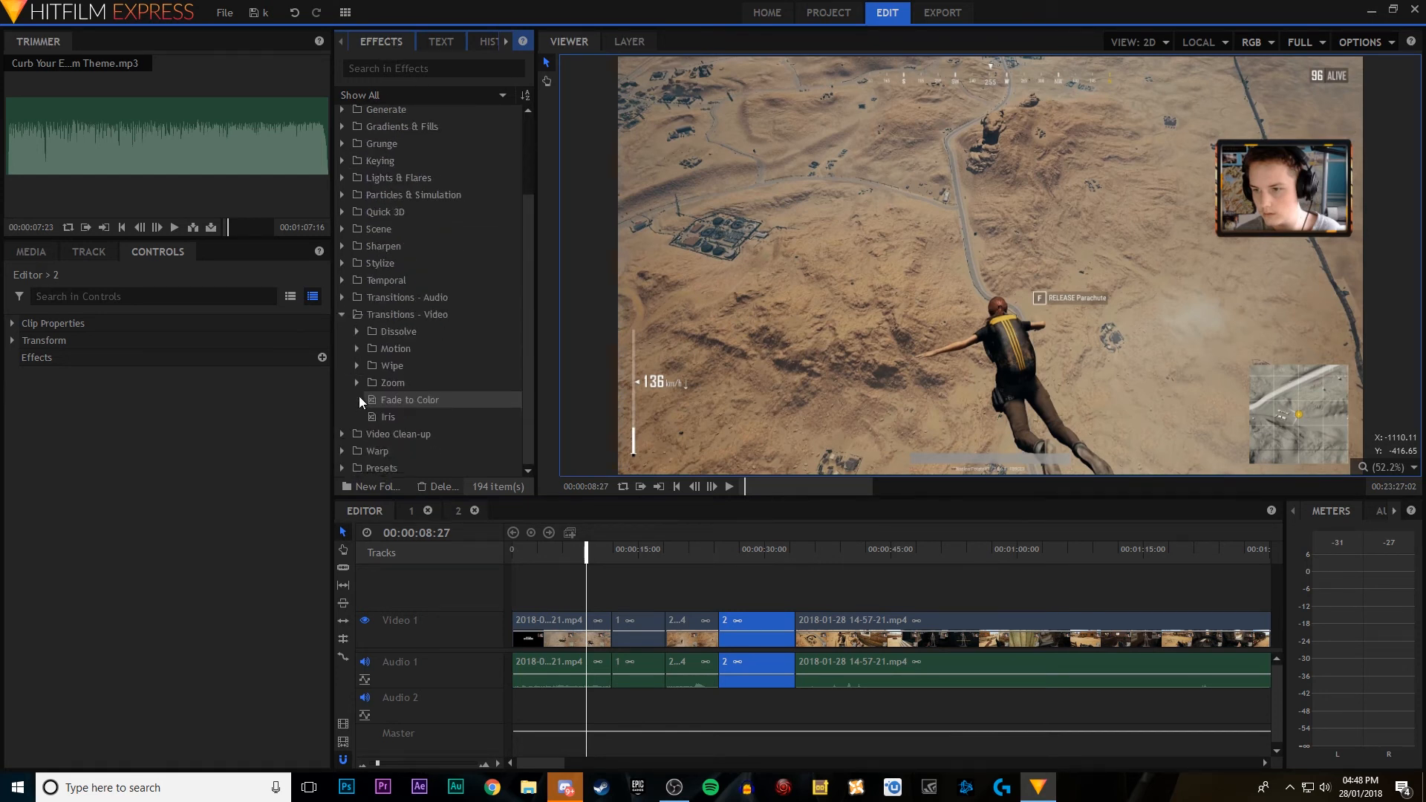
click(355, 332)
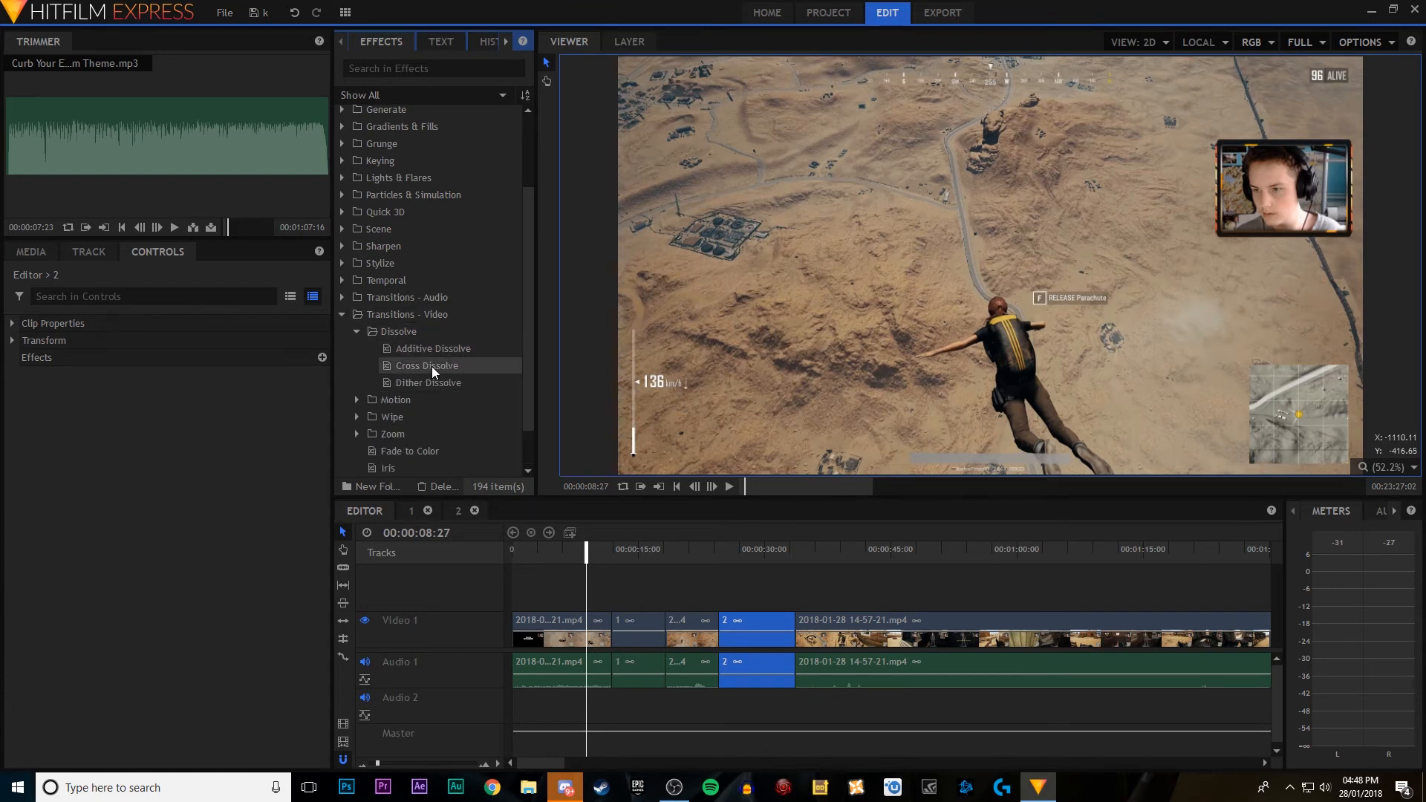
drag(429, 367, 614, 620)
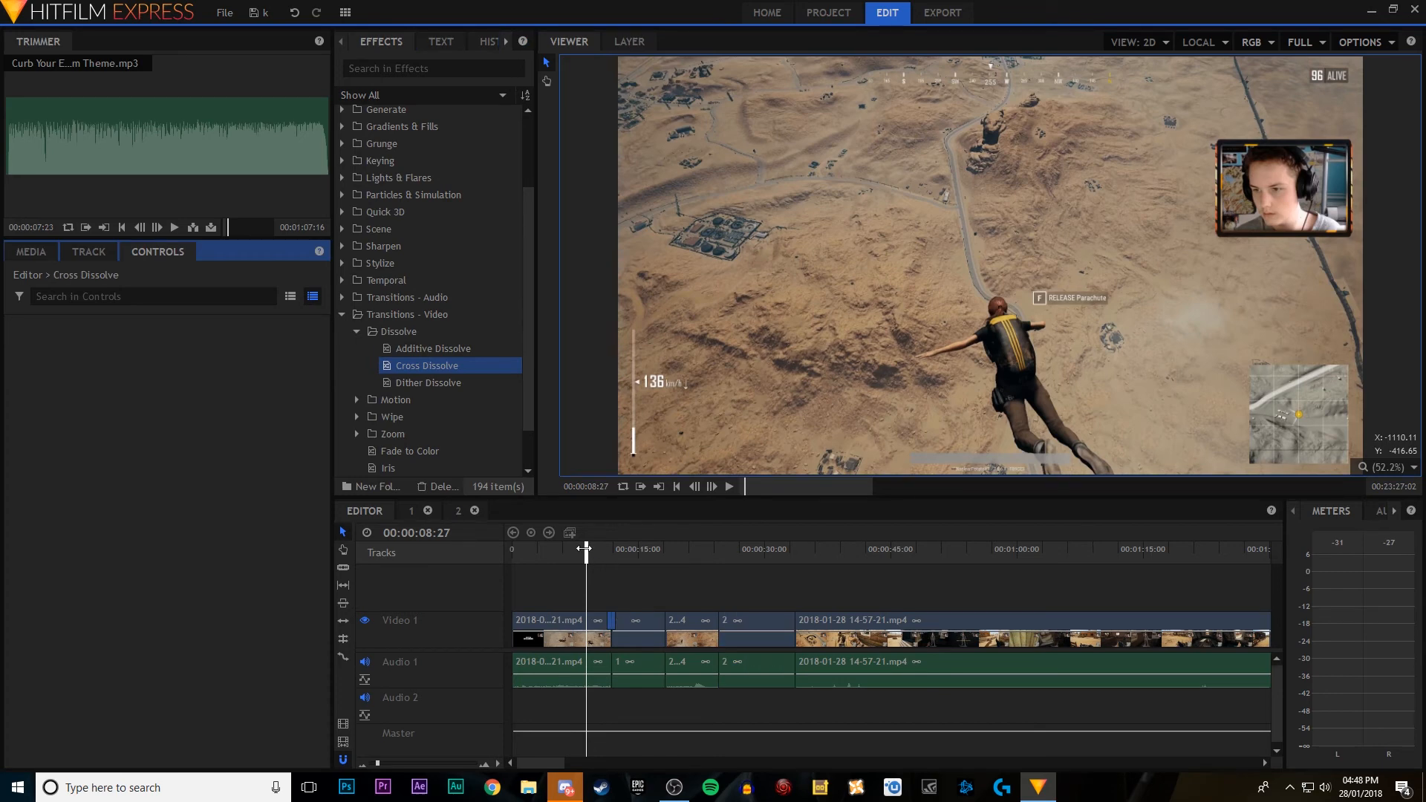
drag(585, 549, 592, 549)
click(729, 487)
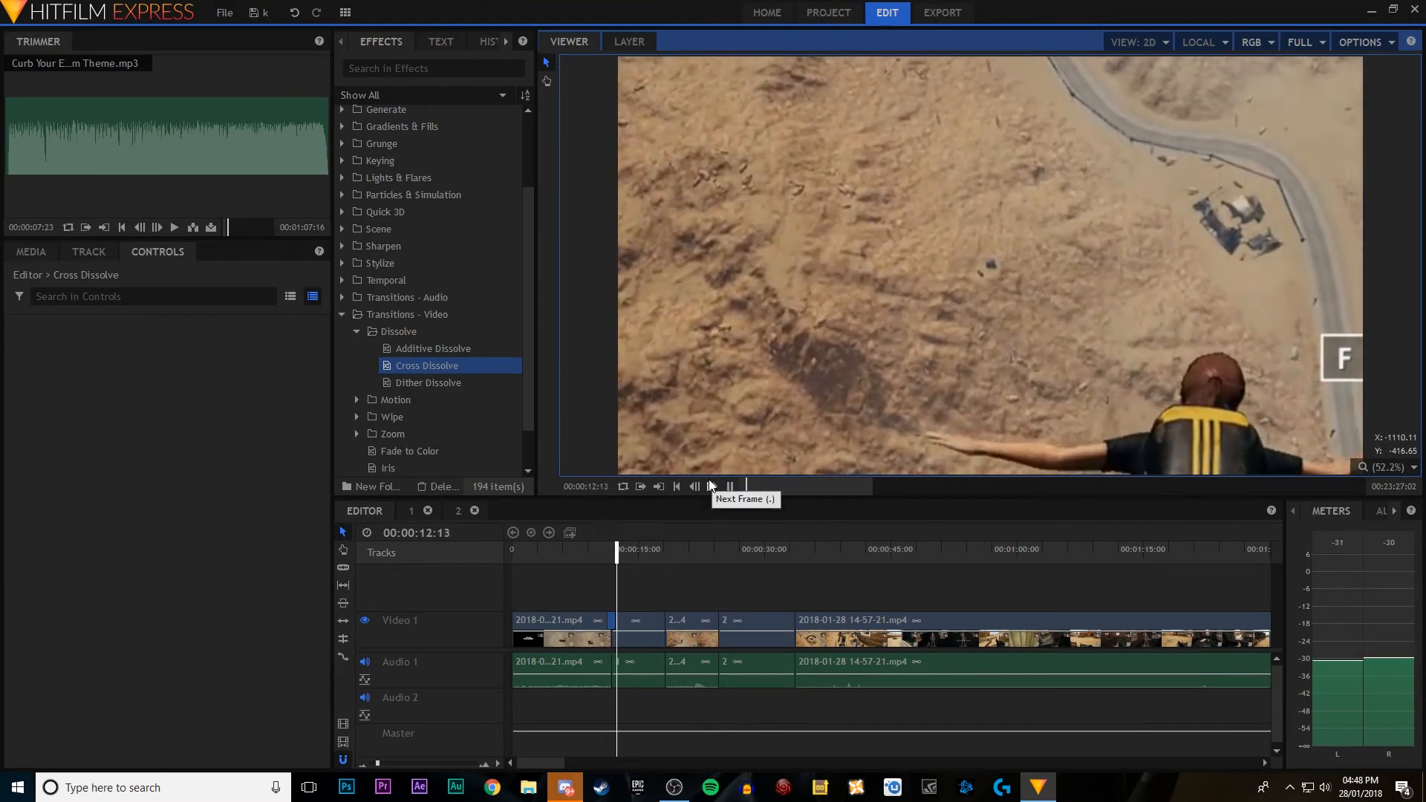
drag(627, 549, 640, 549)
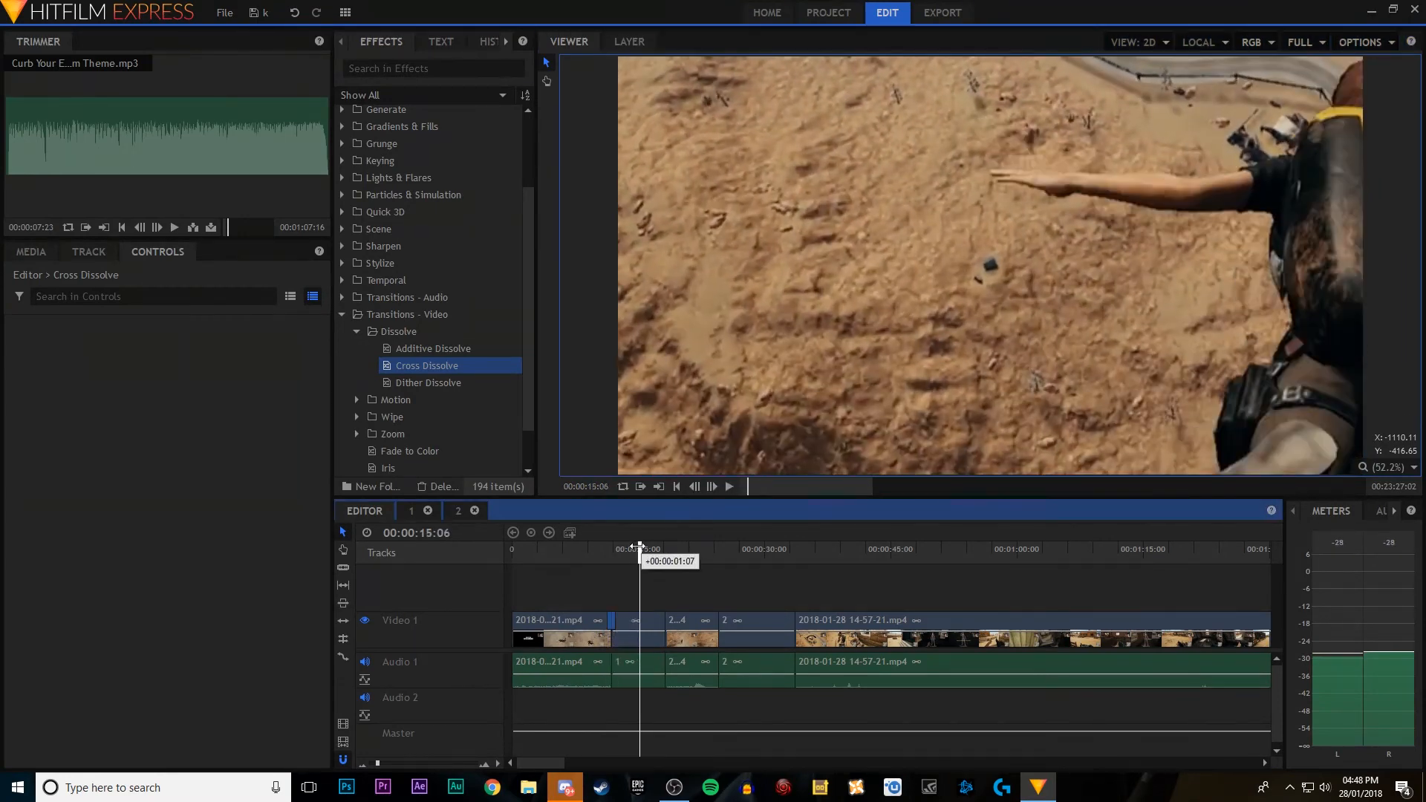
Step: Try Quarter viewer quality, settle on Half, and replay the dissolve into composite clip 1
click(1301, 42)
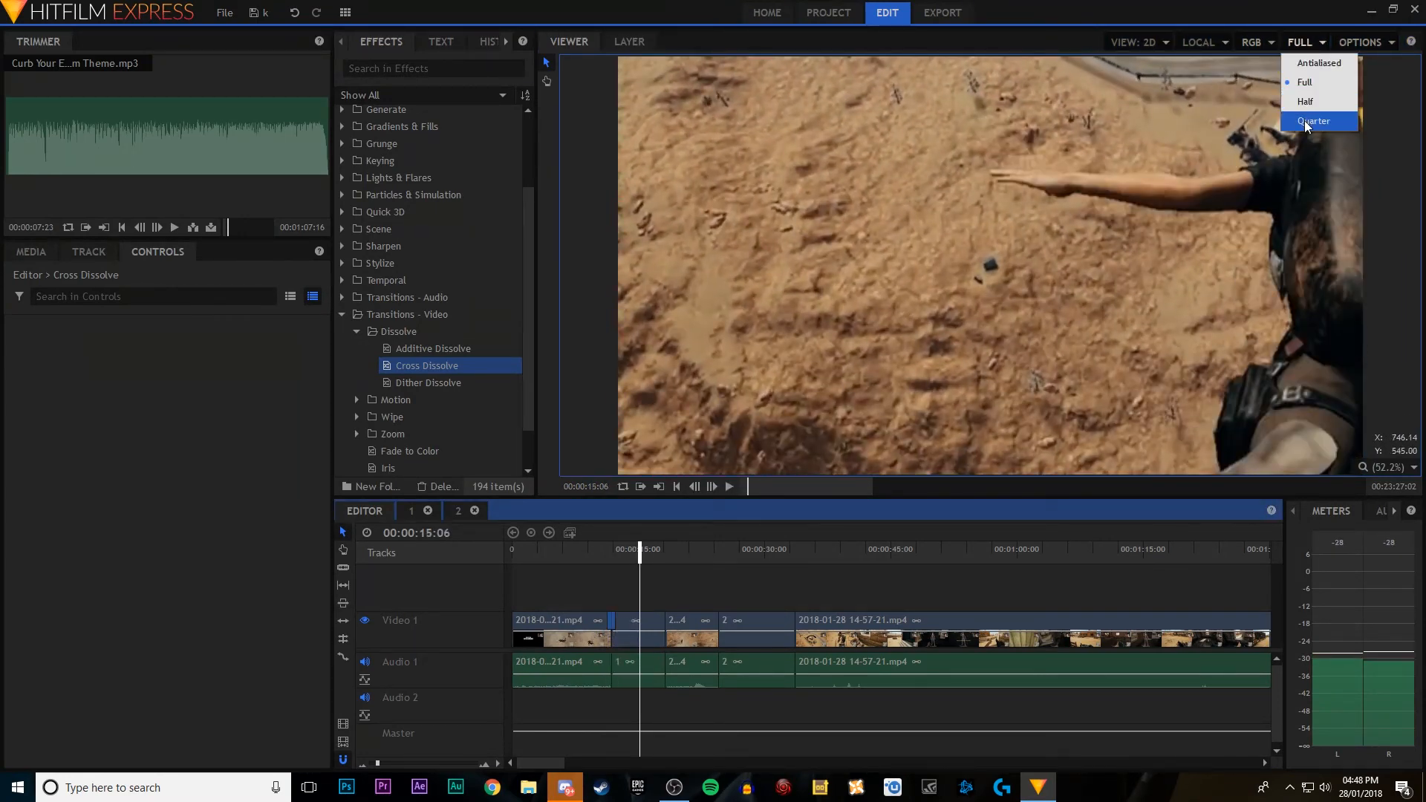
click(1314, 120)
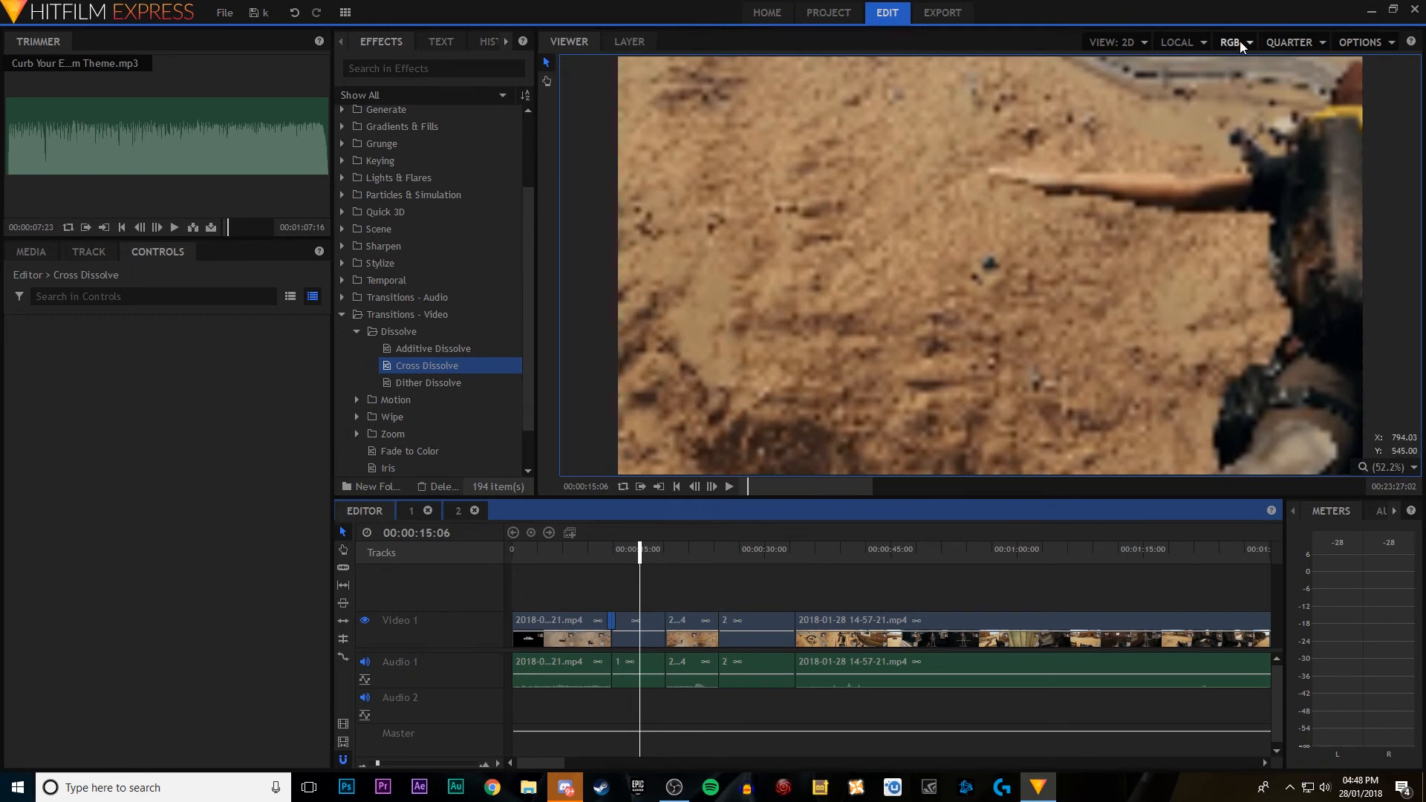
click(1291, 43)
click(1276, 104)
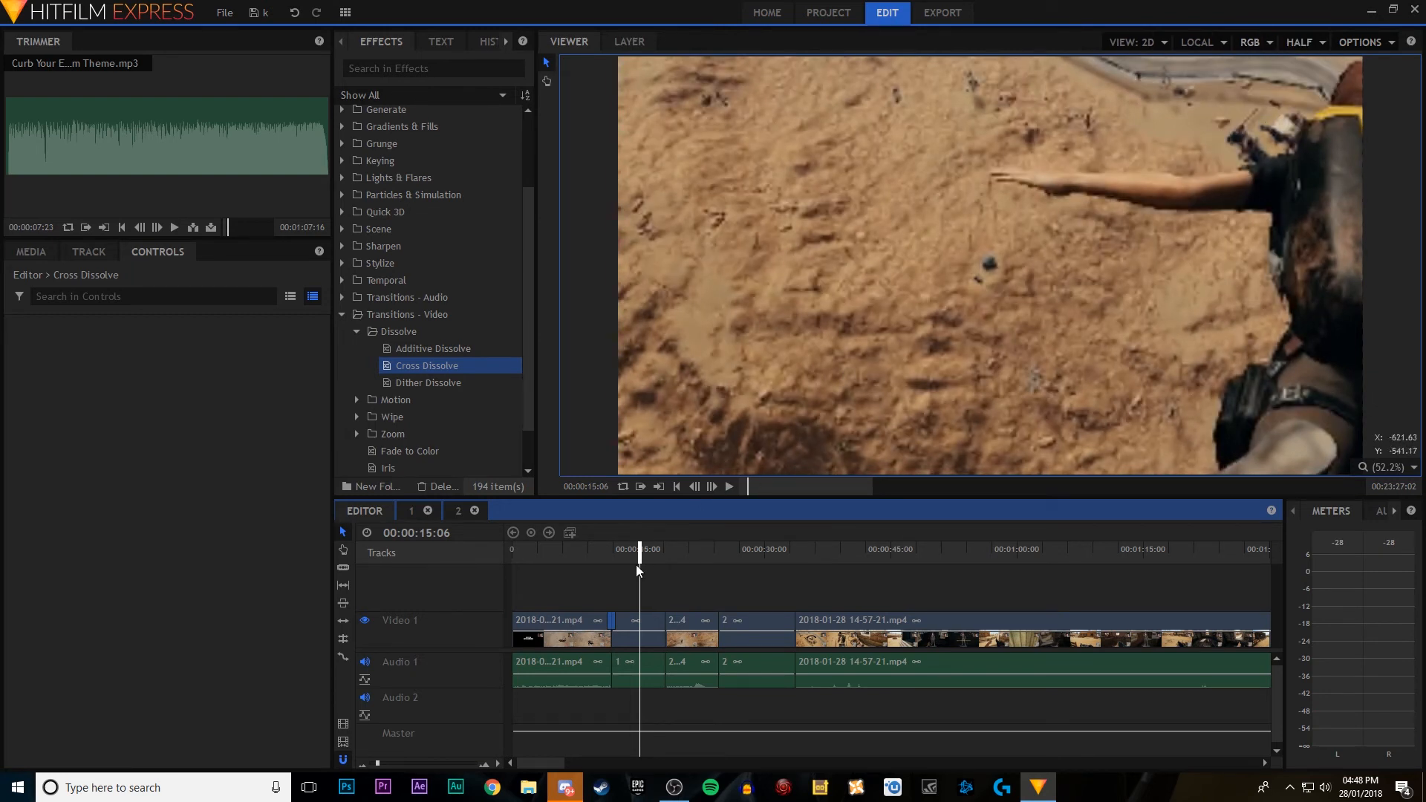
drag(638, 569, 588, 558)
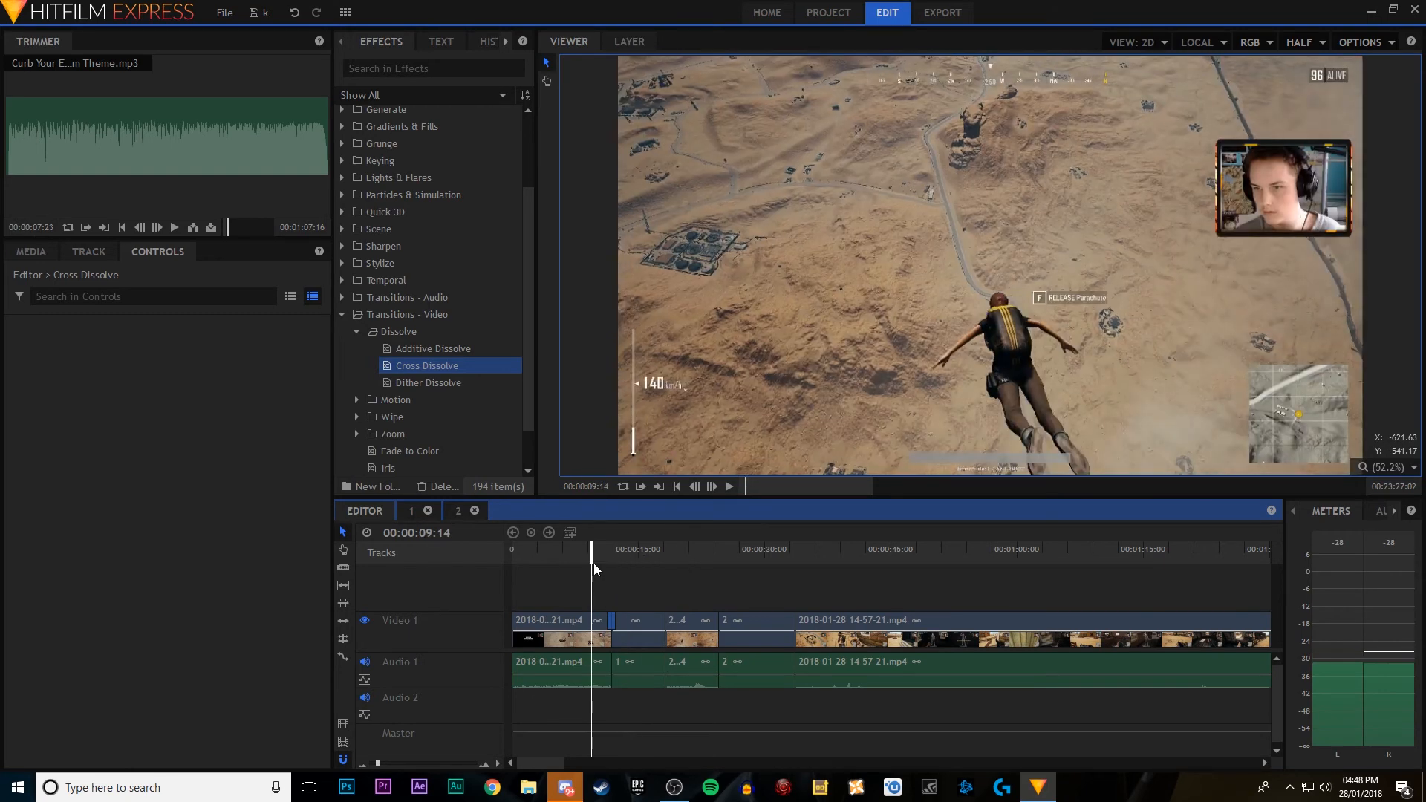
key(space)
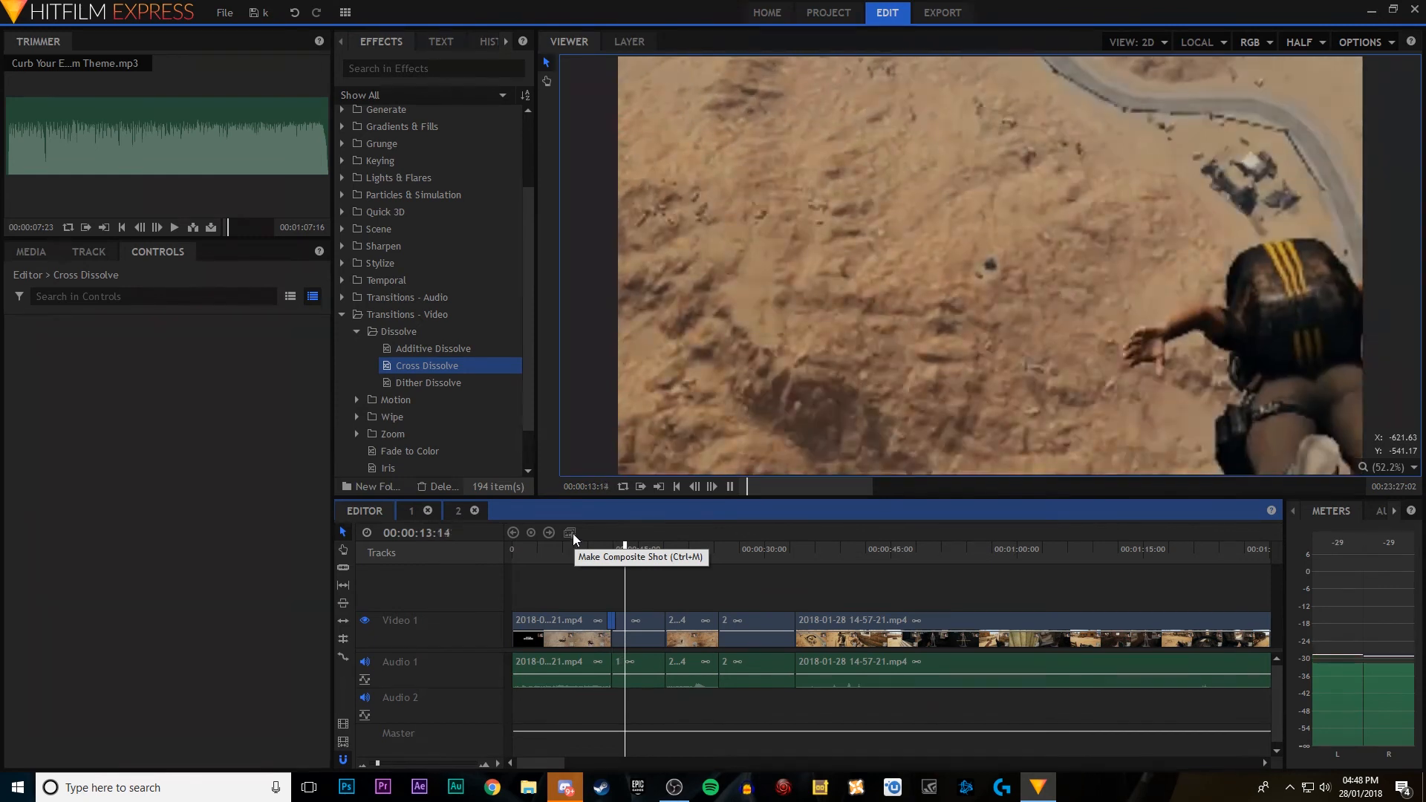
key(space)
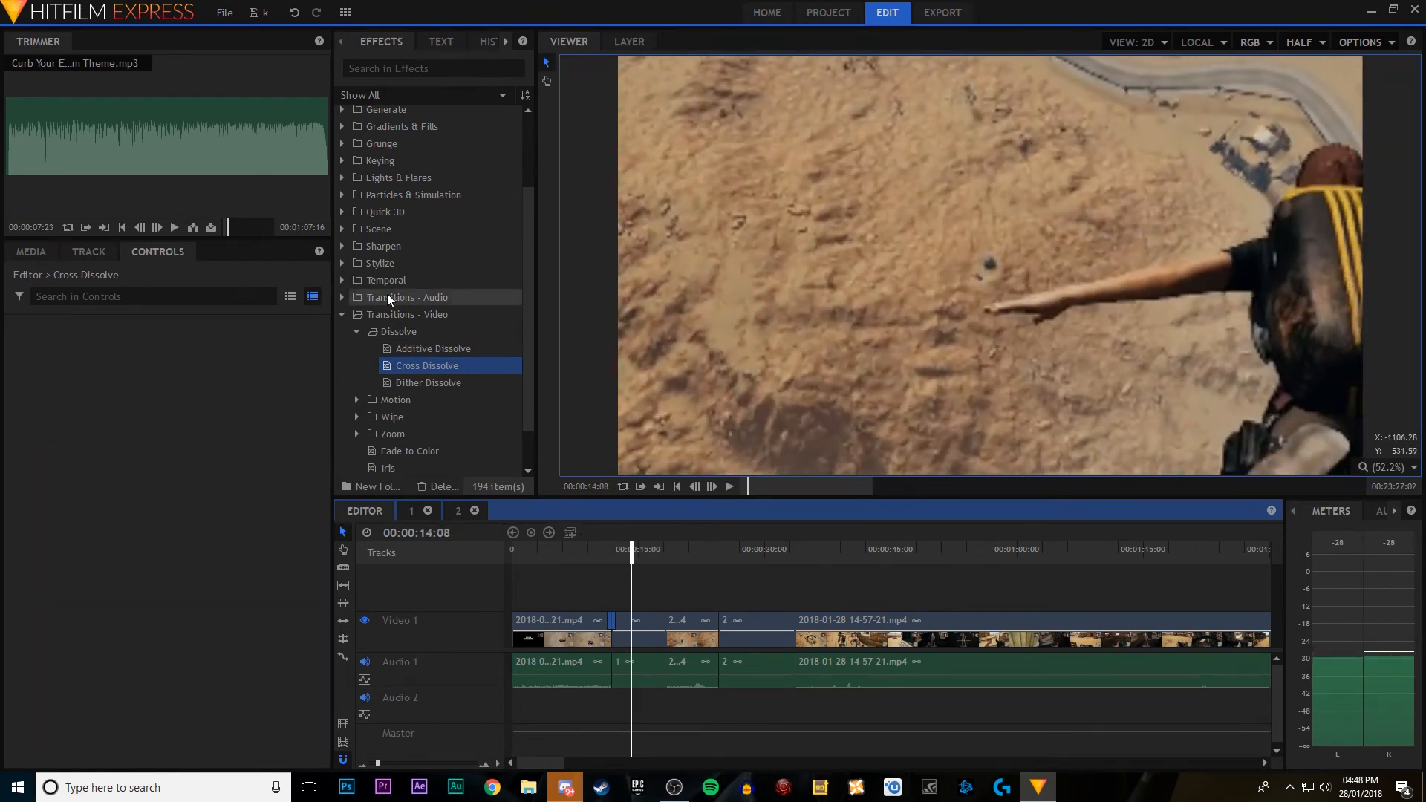
Step: Add a Cross Dissolve to the beginning of the first gameplay clip and play the fade-in from the timeline's start
scroll(447, 377, down, 3)
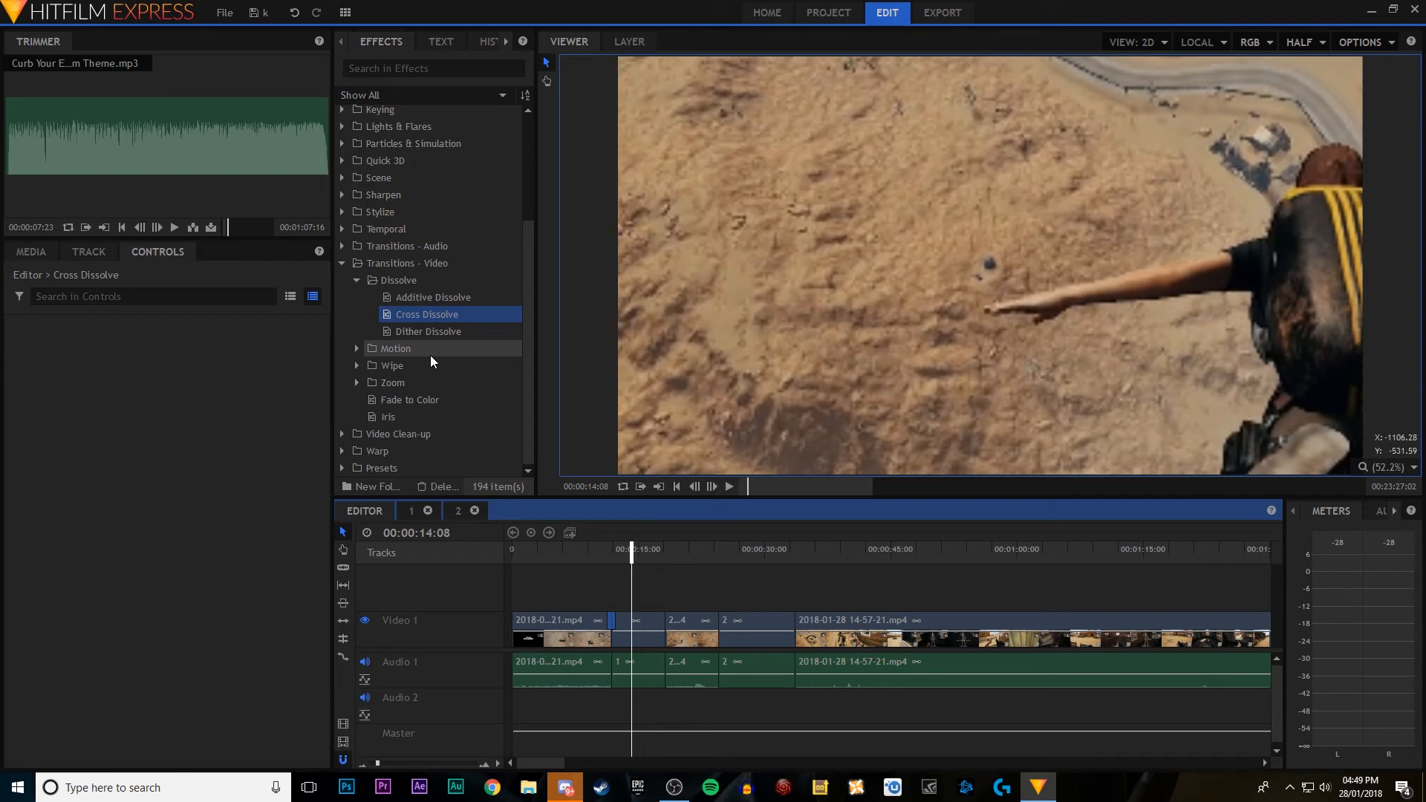
mouse_move(448, 317)
mouse_down()
mouse_move(524, 570)
mouse_move(520, 624)
mouse_move(532, 620)
mouse_up()
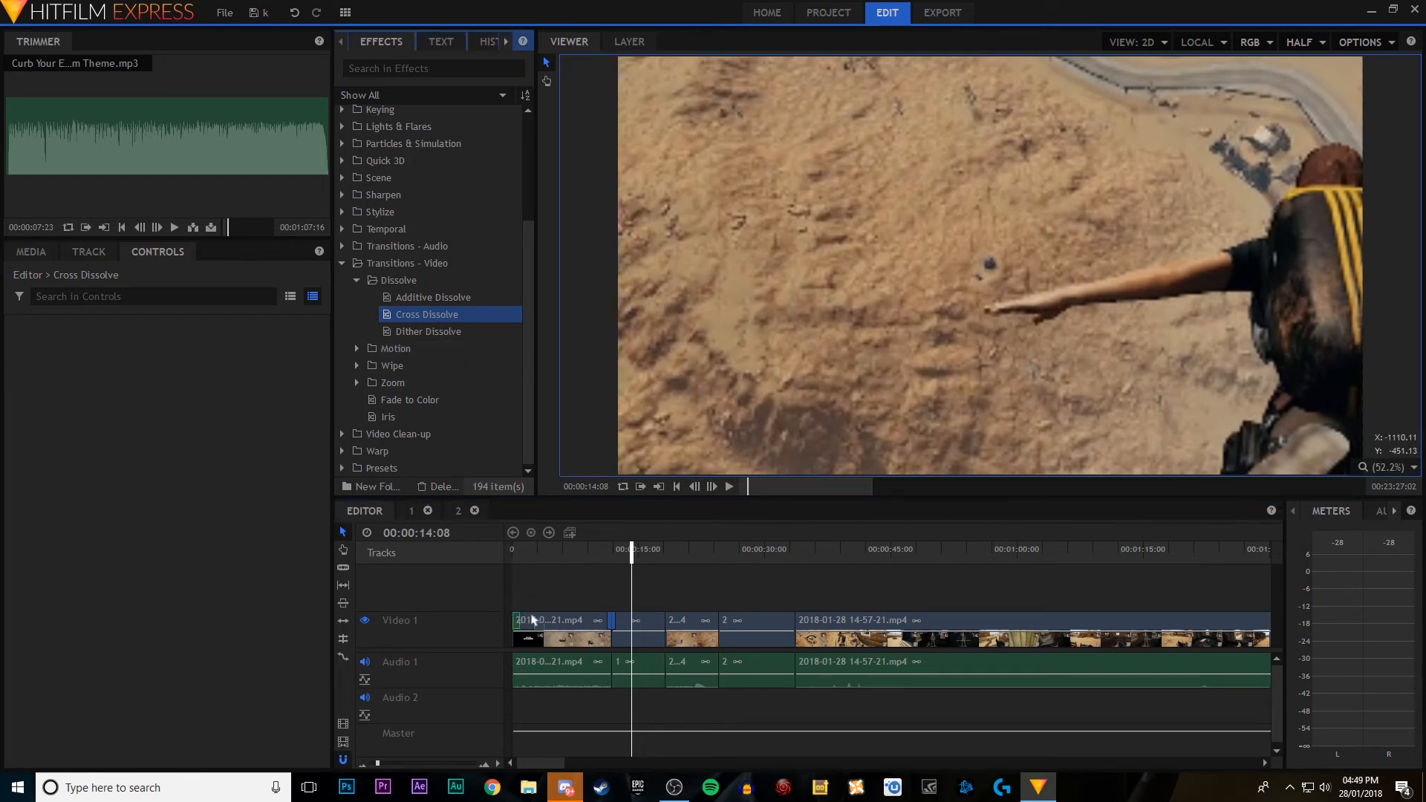
drag(541, 553, 501, 548)
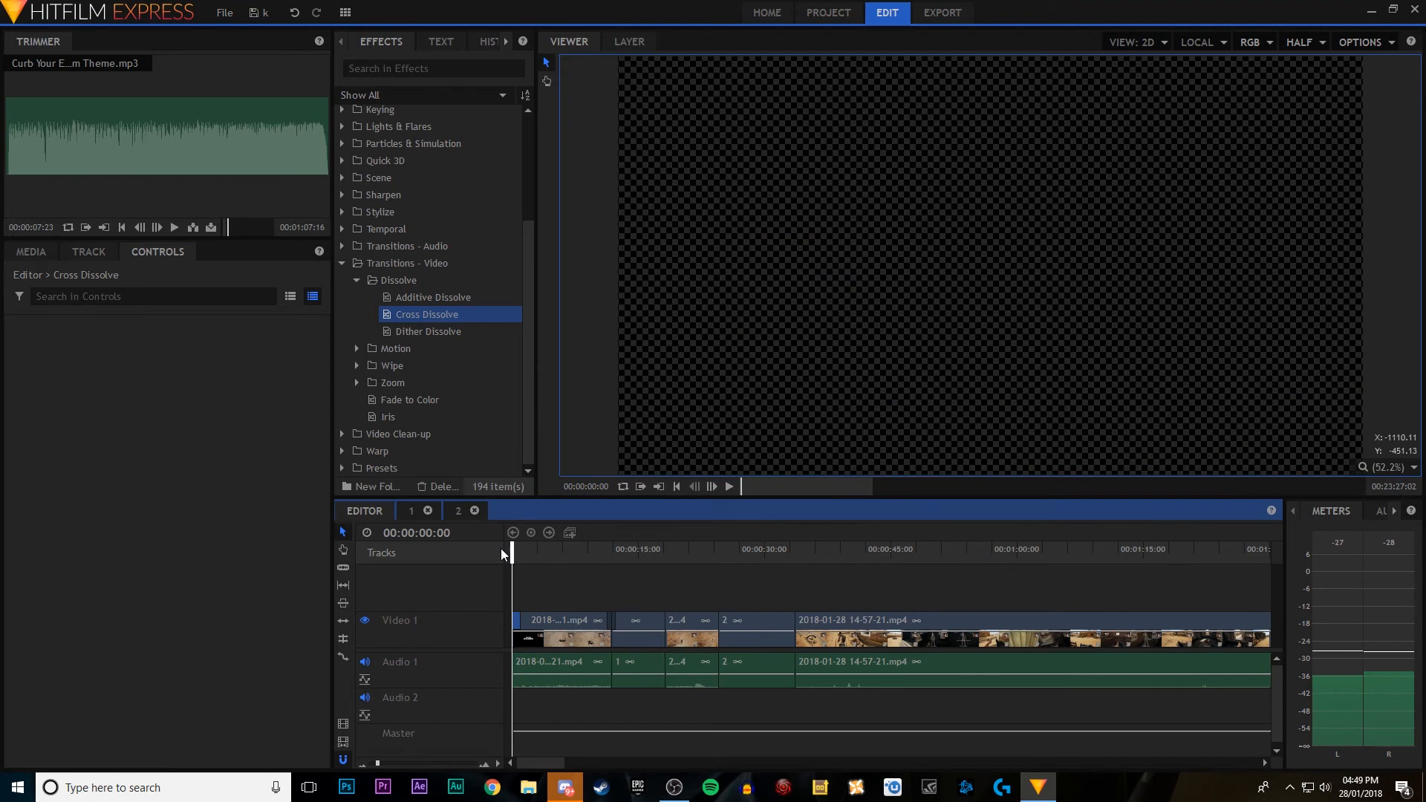
key(space)
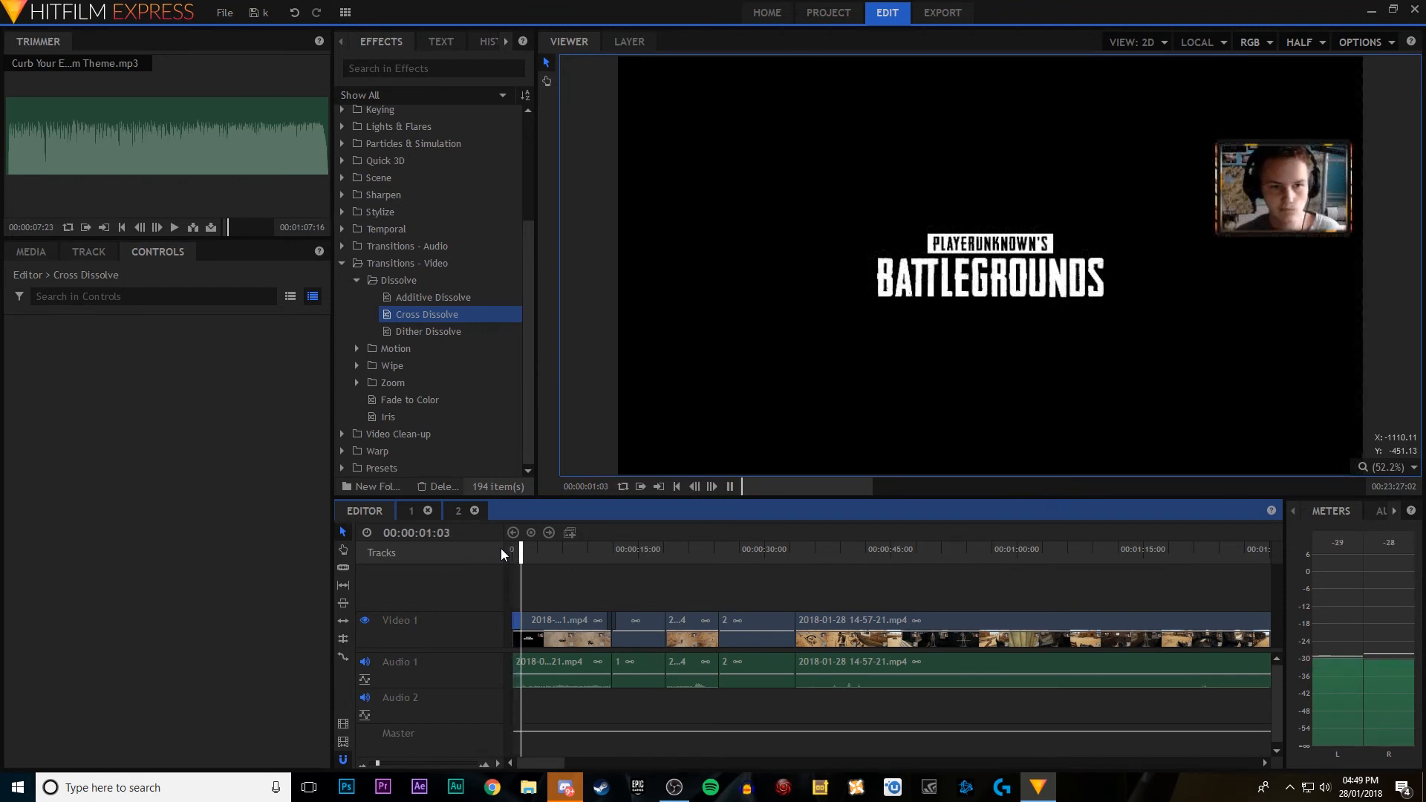
key(space)
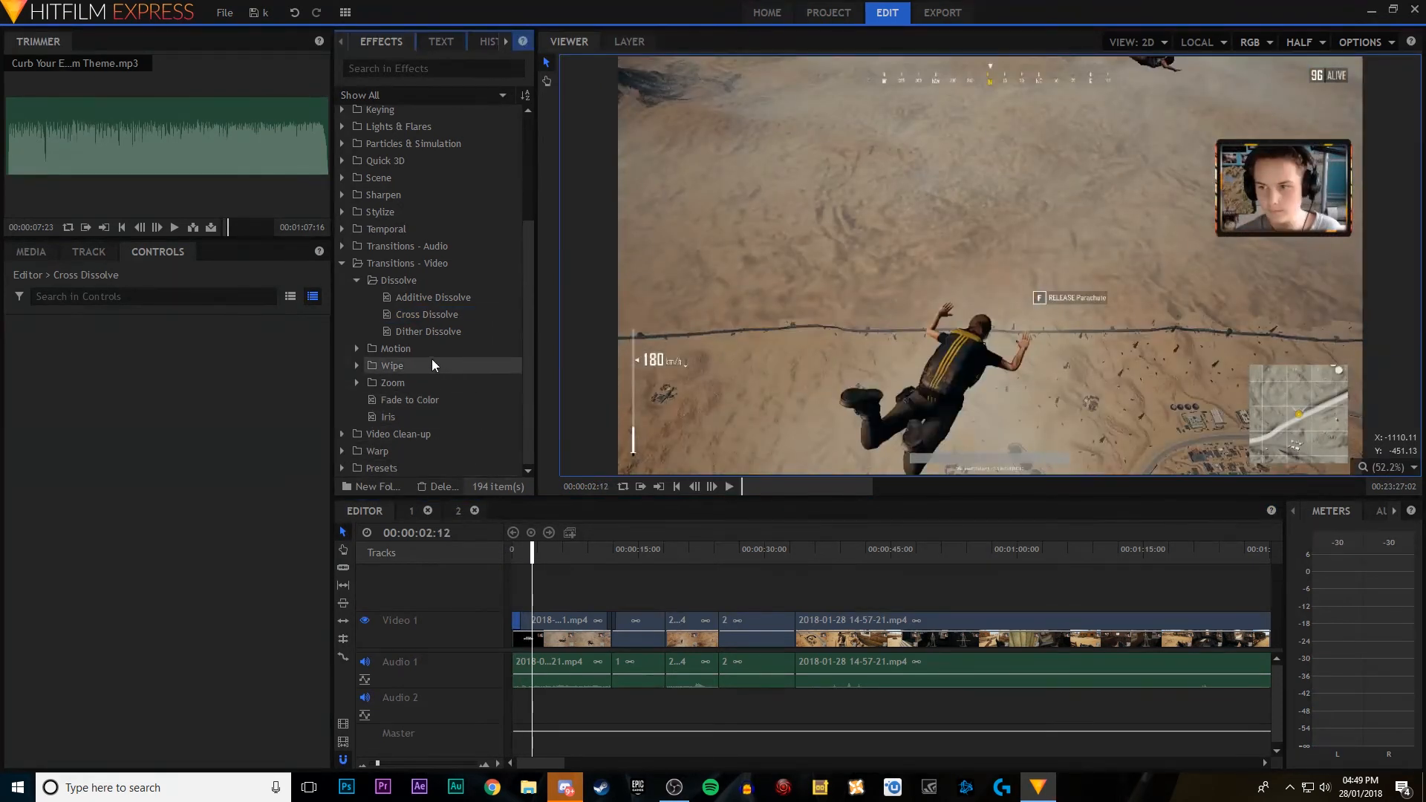
Step: Apply the Strong Sun Wash preset from Film Looks to composite clip 1 and play the timeline from the start
scroll(425, 349, up, 3)
scroll(417, 220, down, 3)
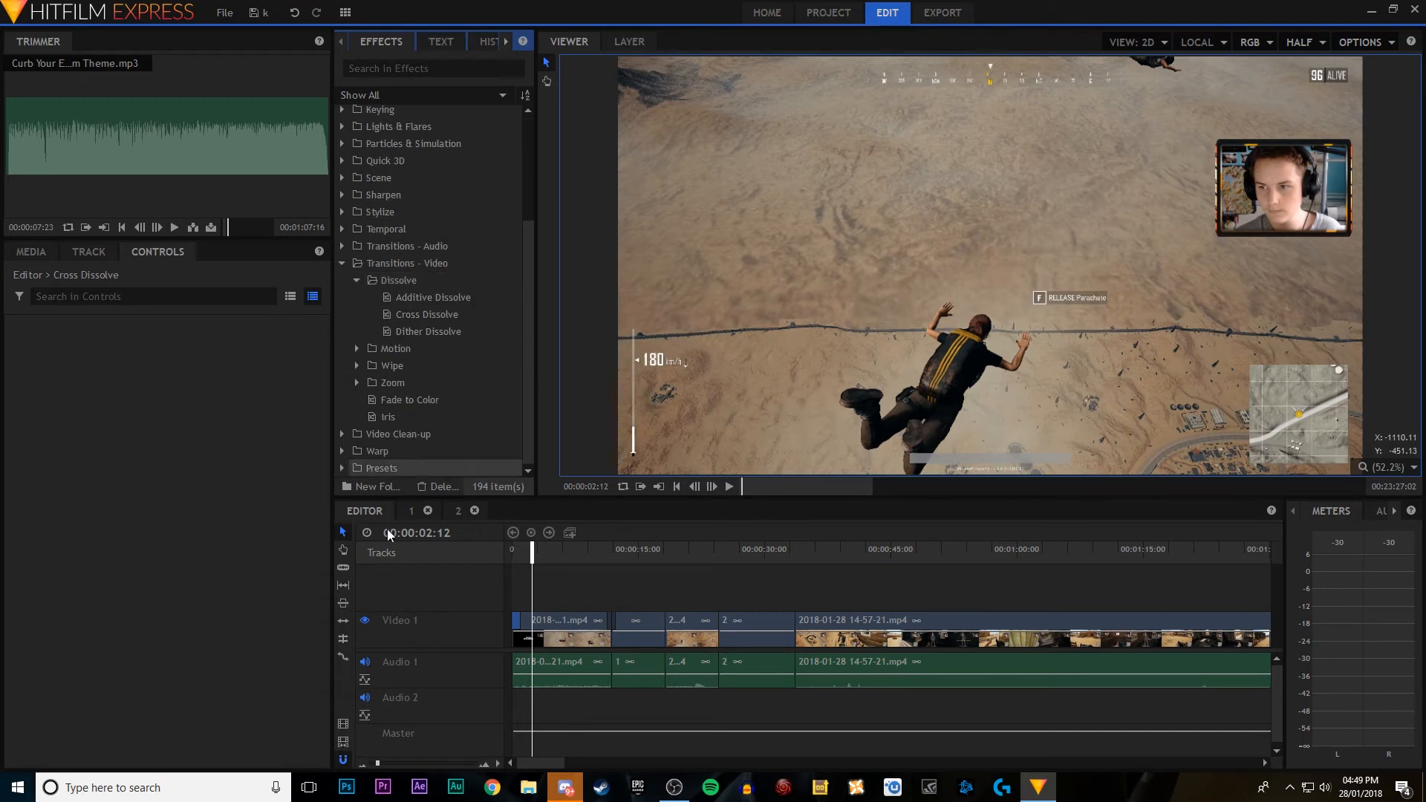
click(343, 468)
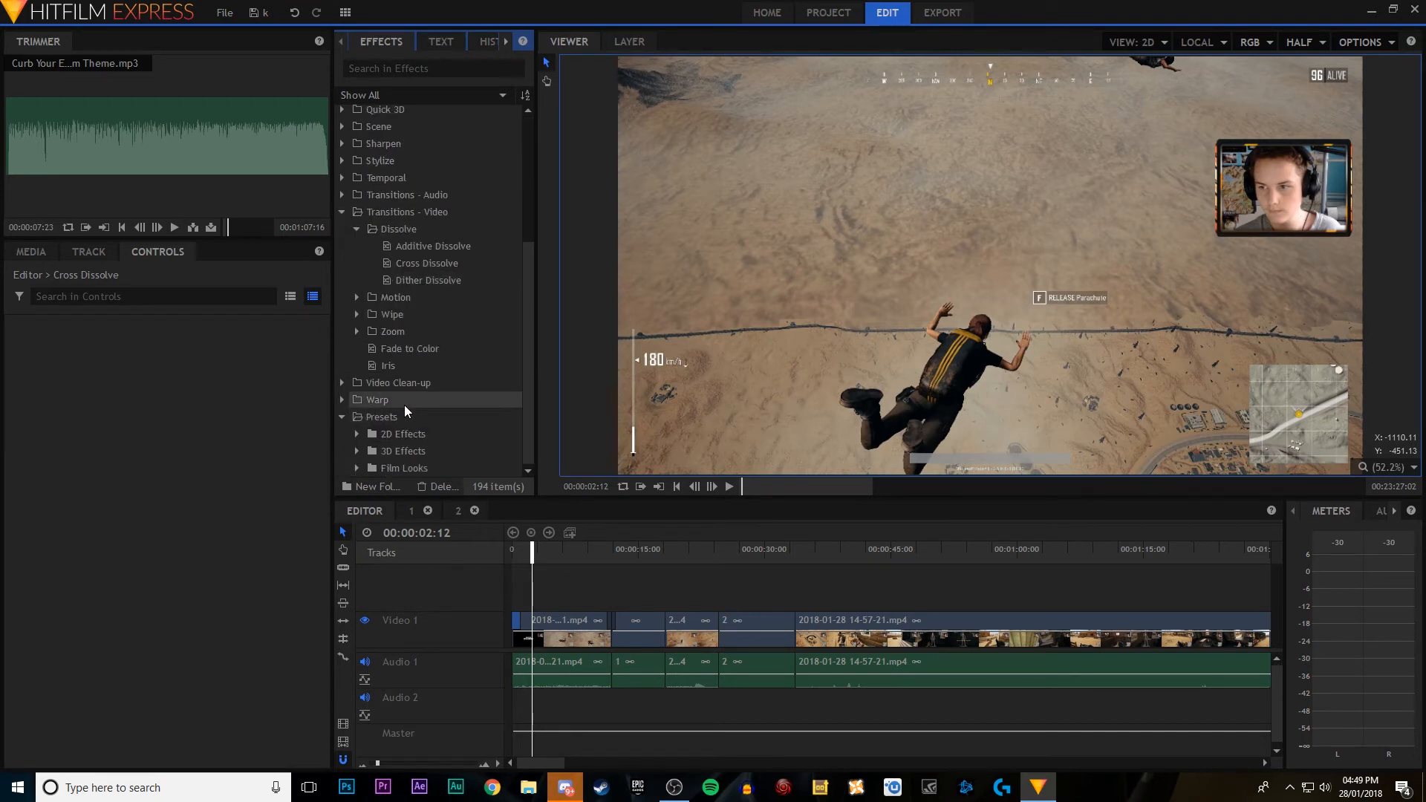
click(360, 468)
scroll(407, 416, down, 6)
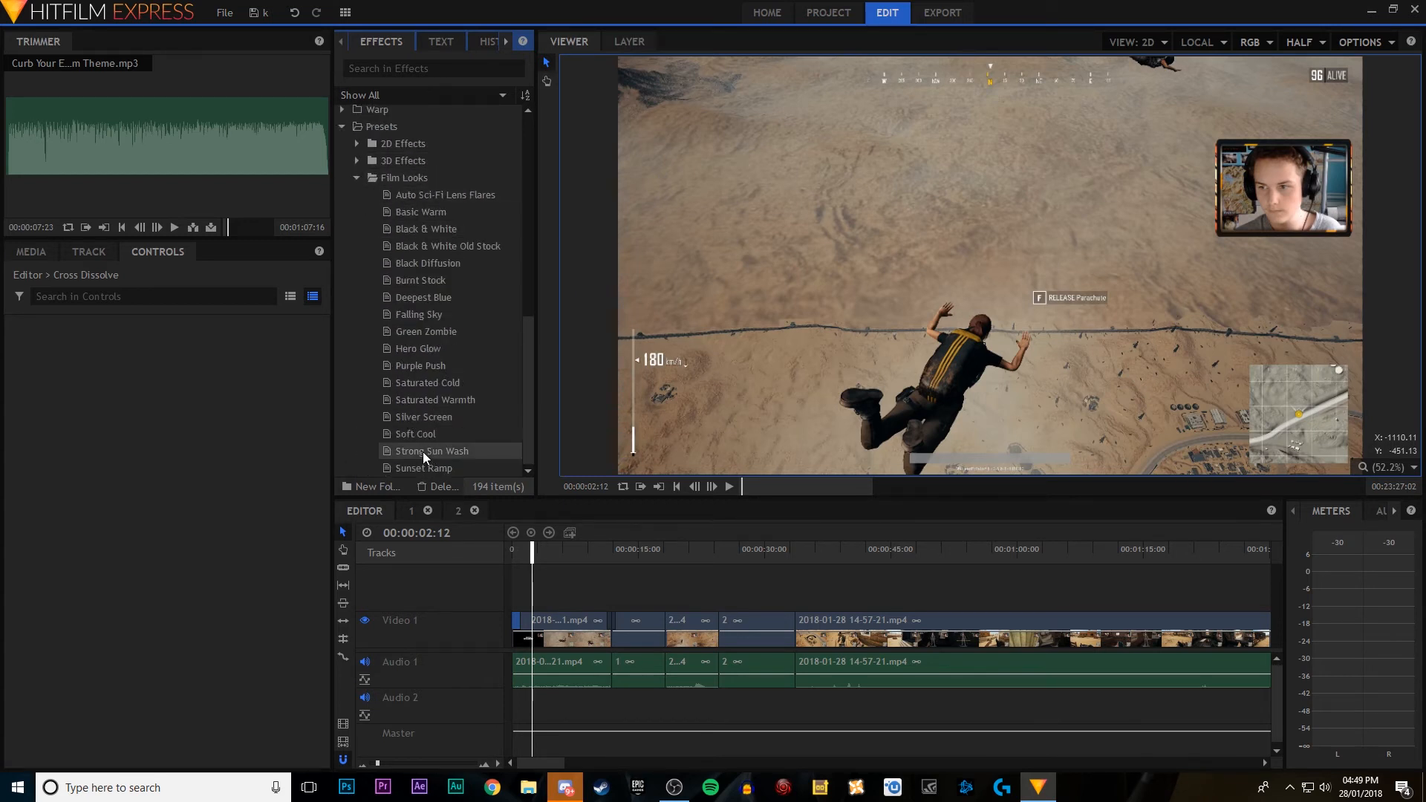
drag(422, 452, 651, 631)
drag(617, 550, 497, 548)
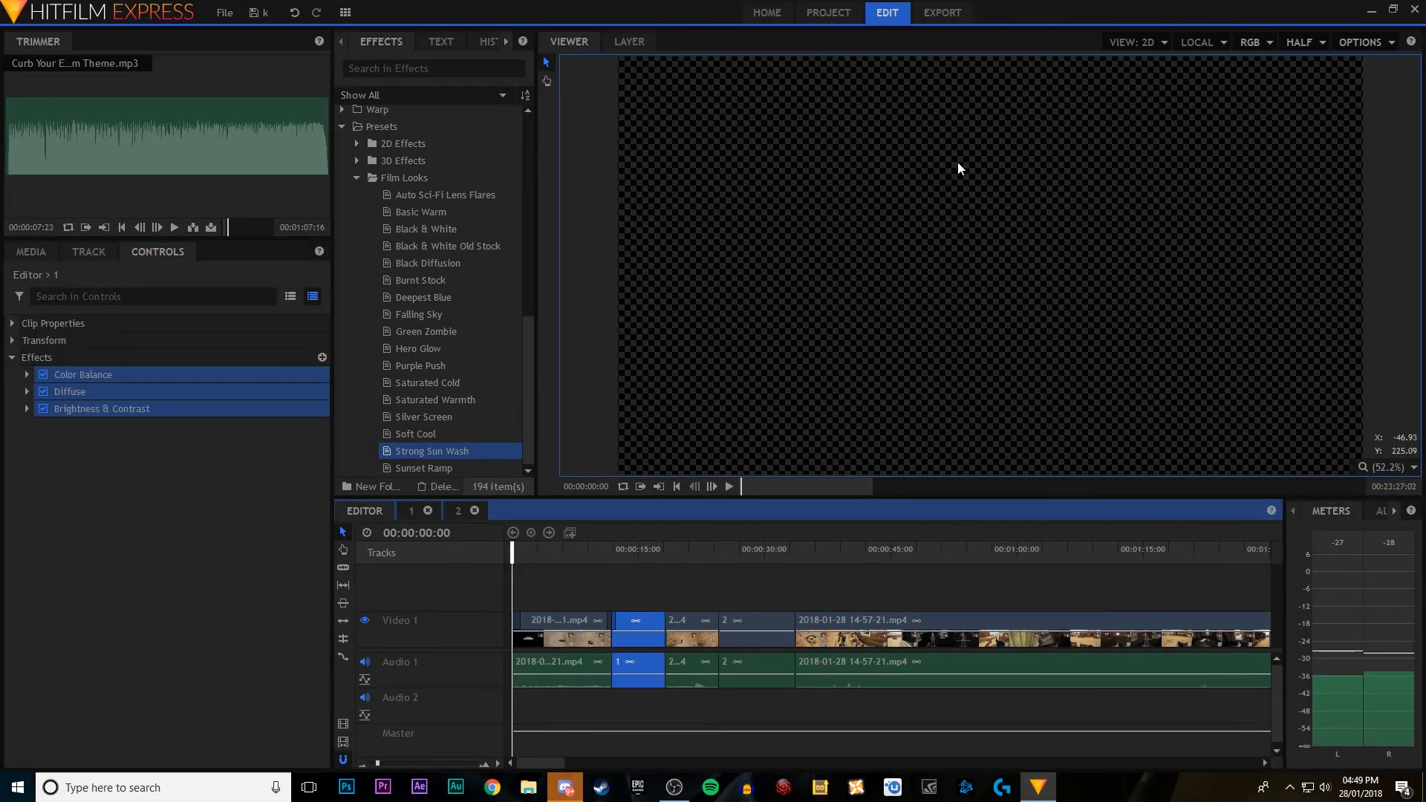
key(space)
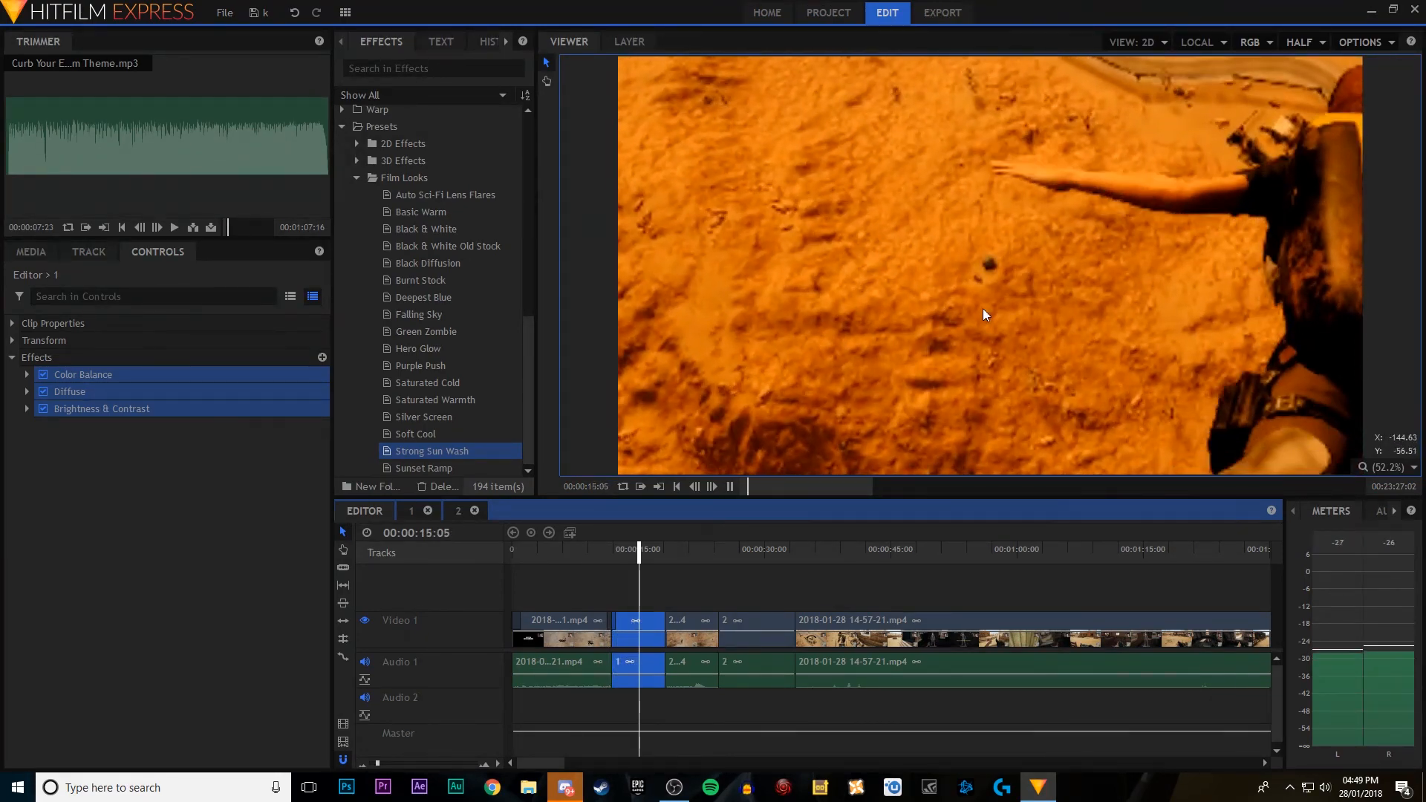
click(730, 487)
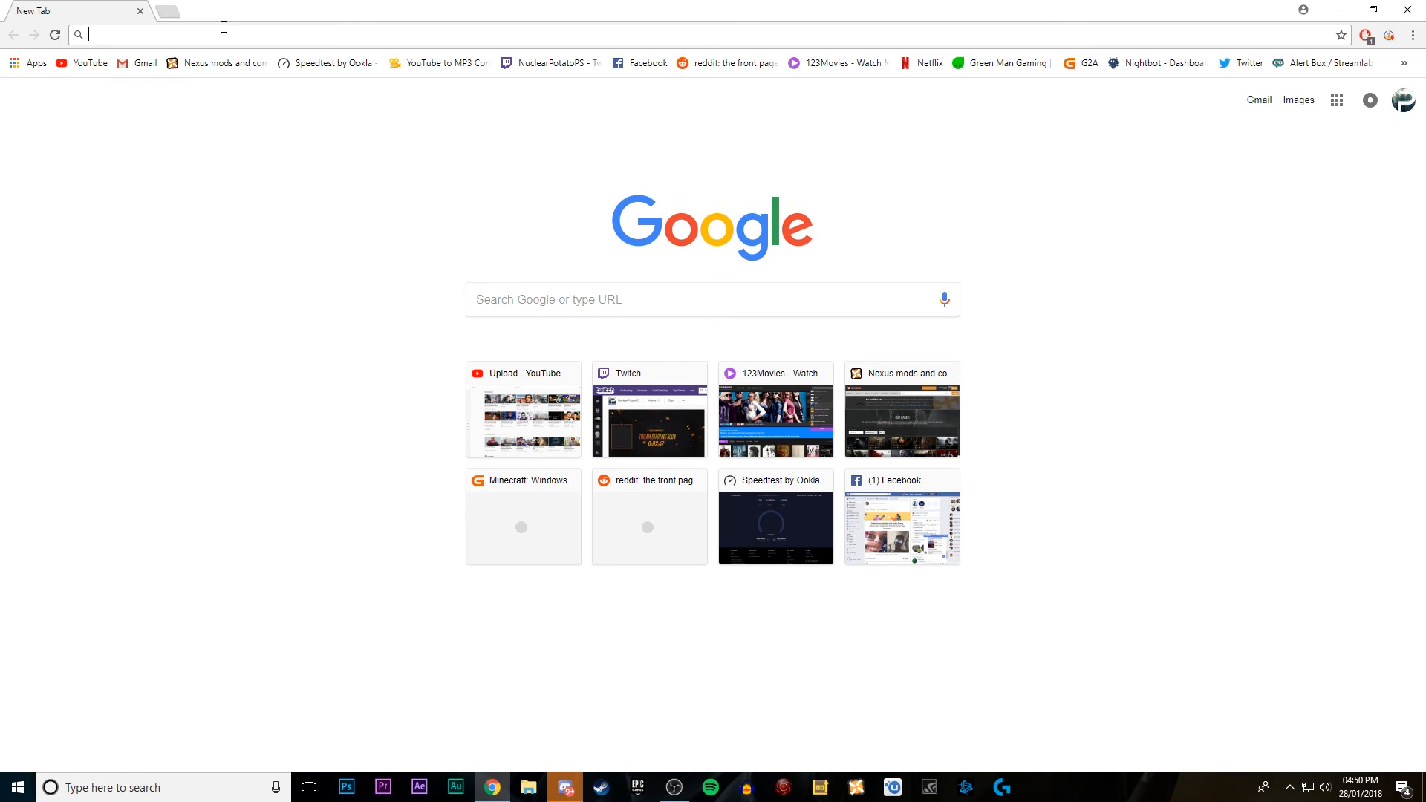
Step: In Chrome, search Google for audacity and open the official audacityteam.org website
text(auda)
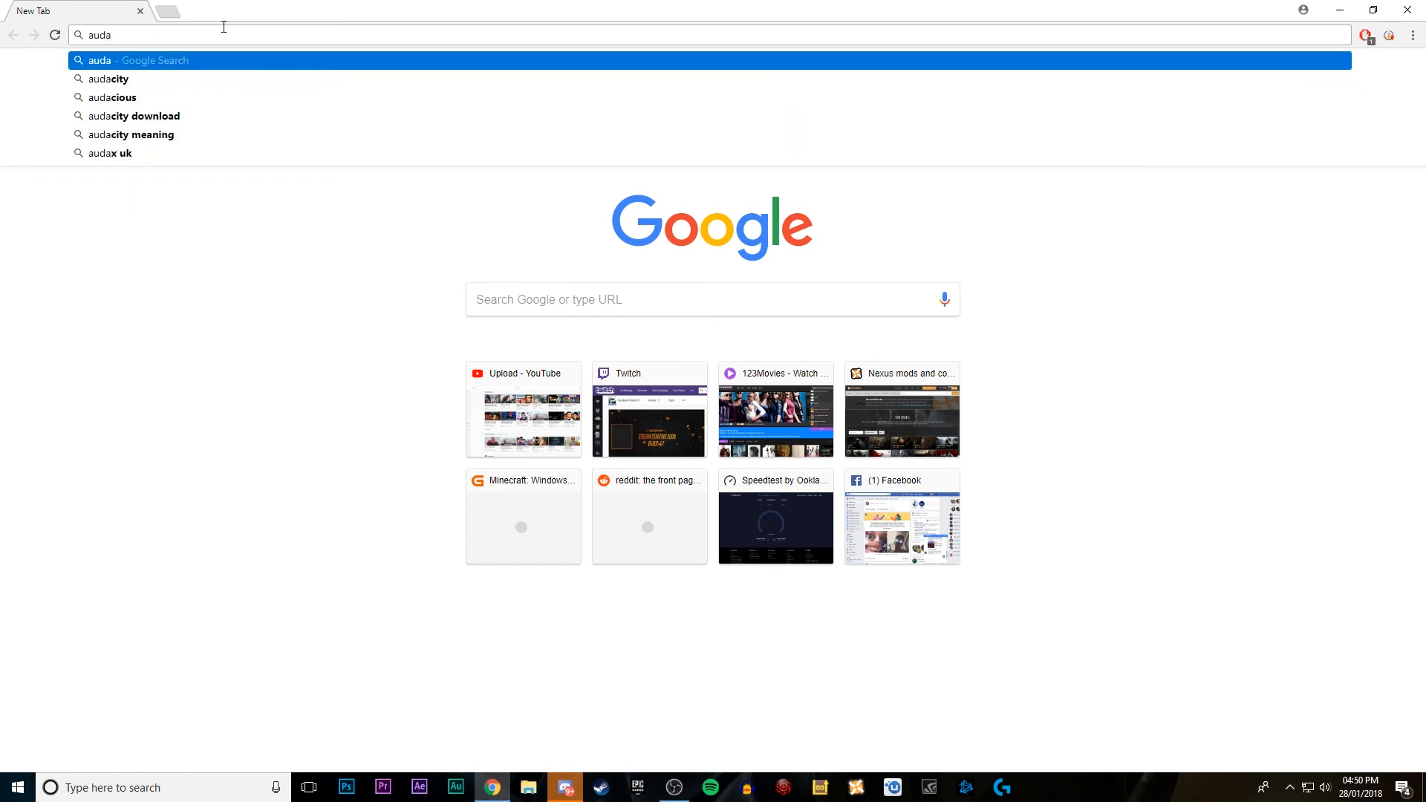
key(Down)
key(Return)
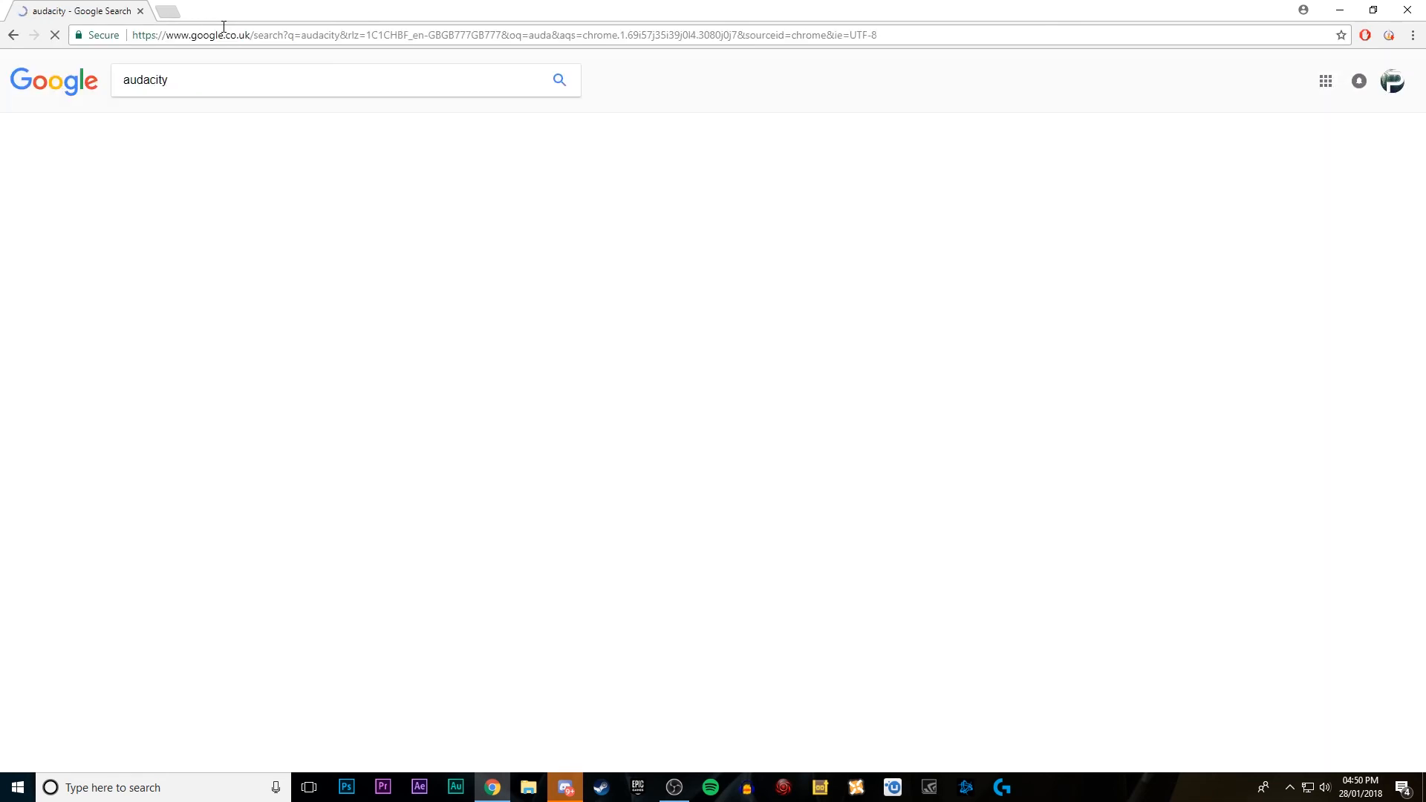
scroll(271, 345, down, 3)
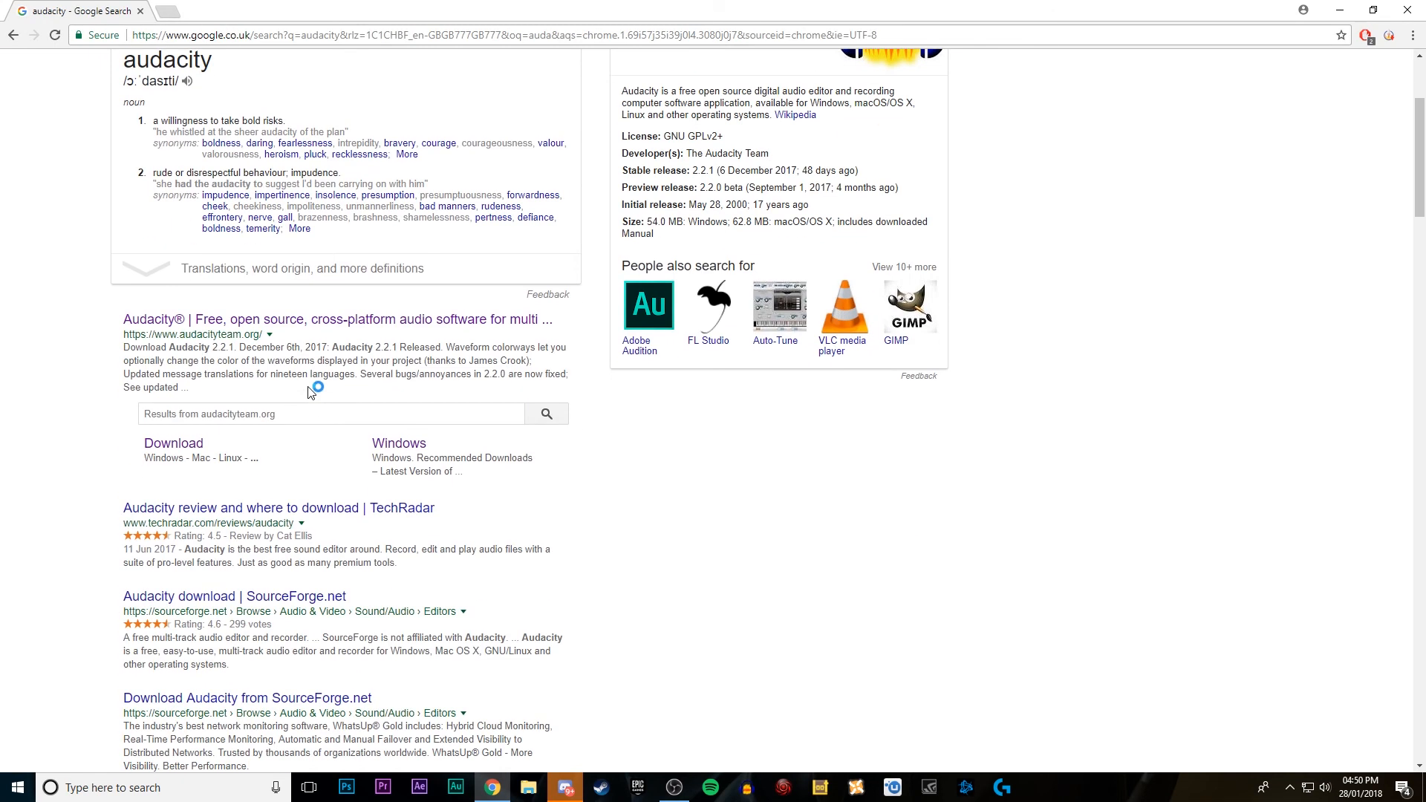
click(324, 331)
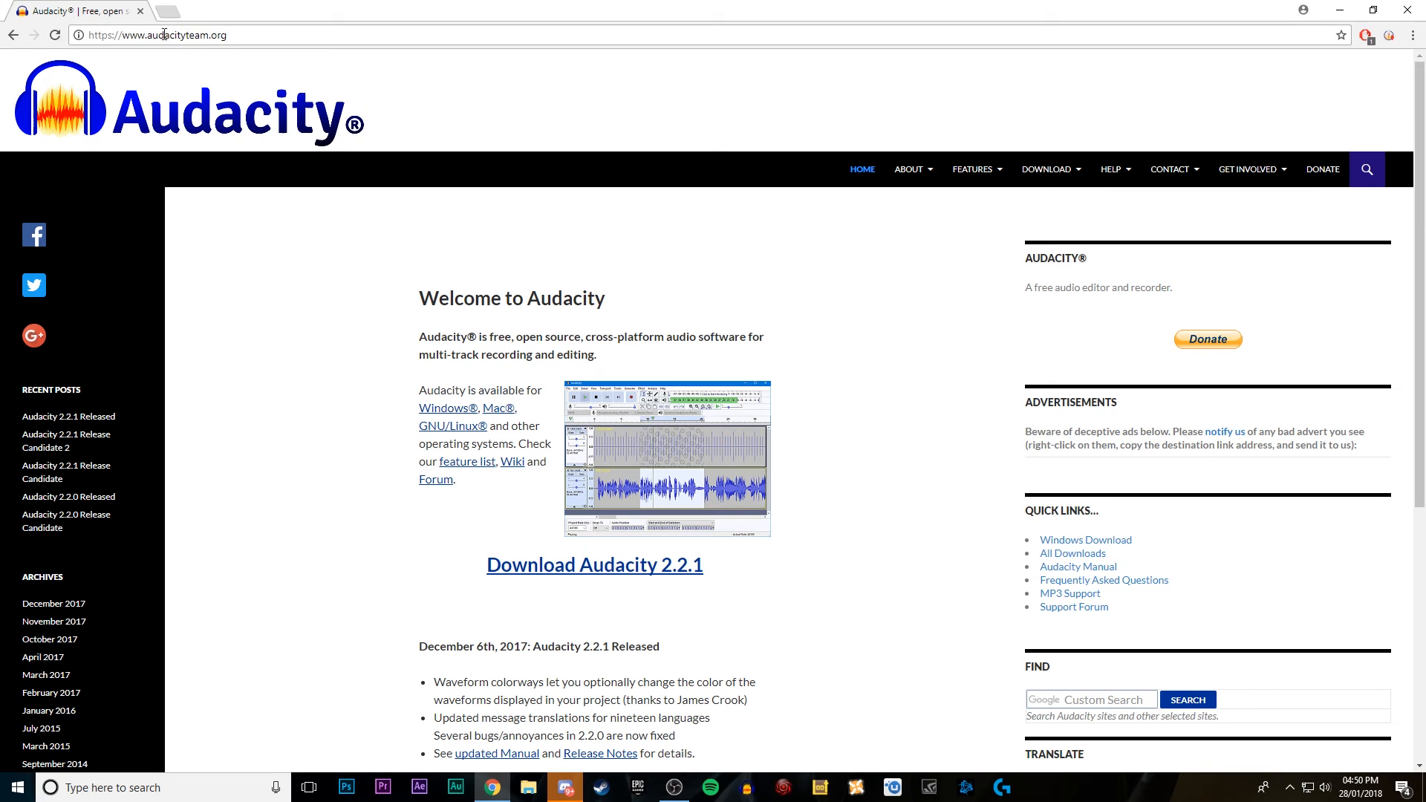
drag(204, 36, 136, 38)
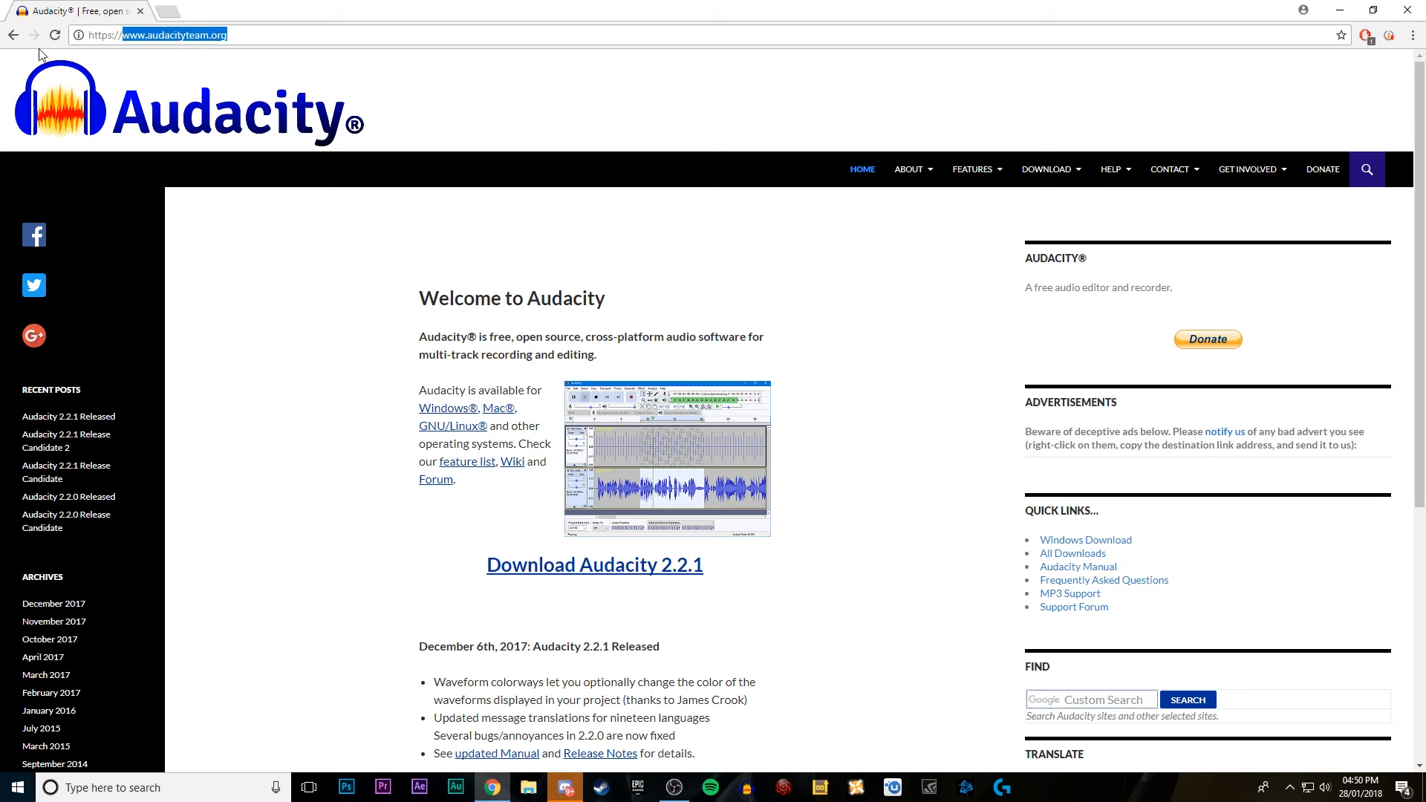
scroll(334, 585, down, 3)
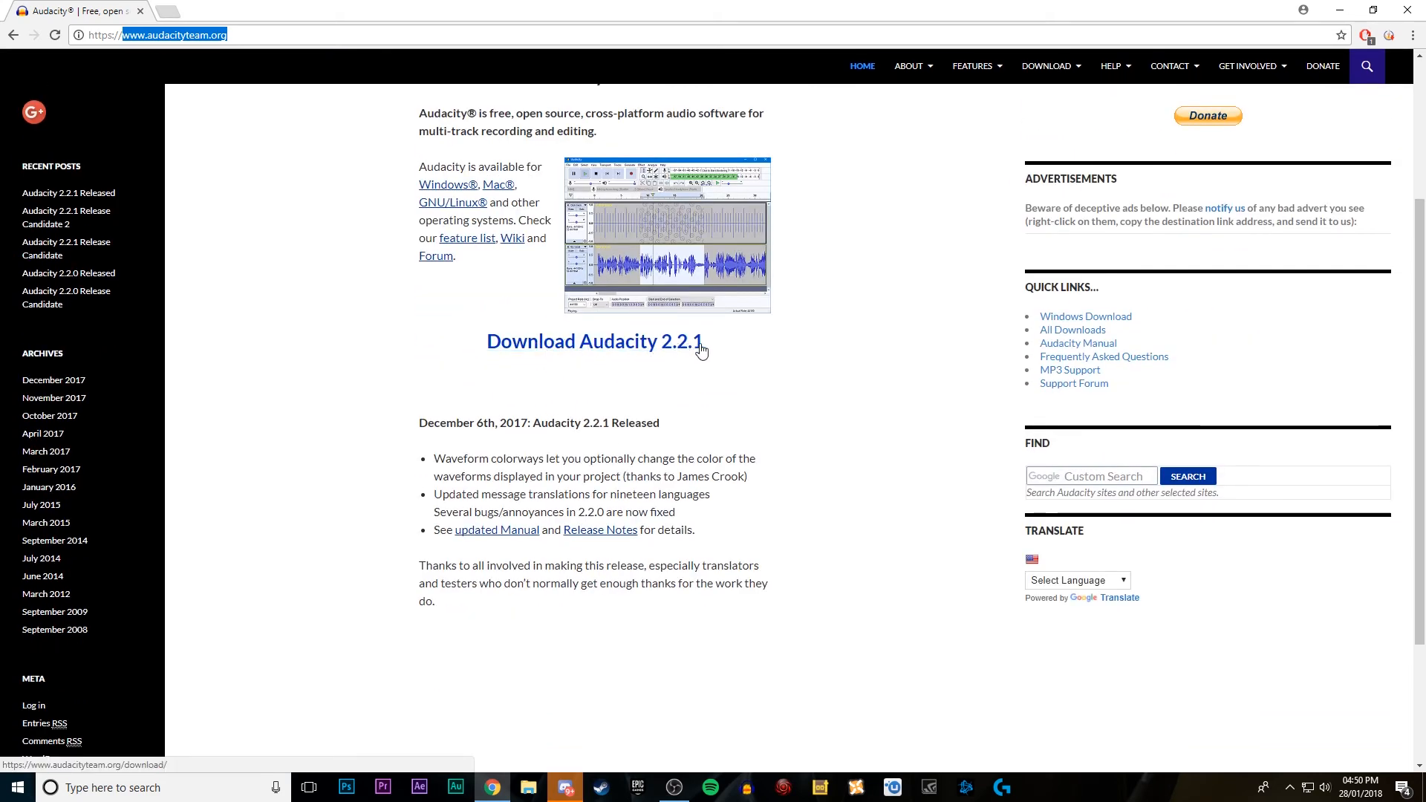
scroll(562, 255, up, 3)
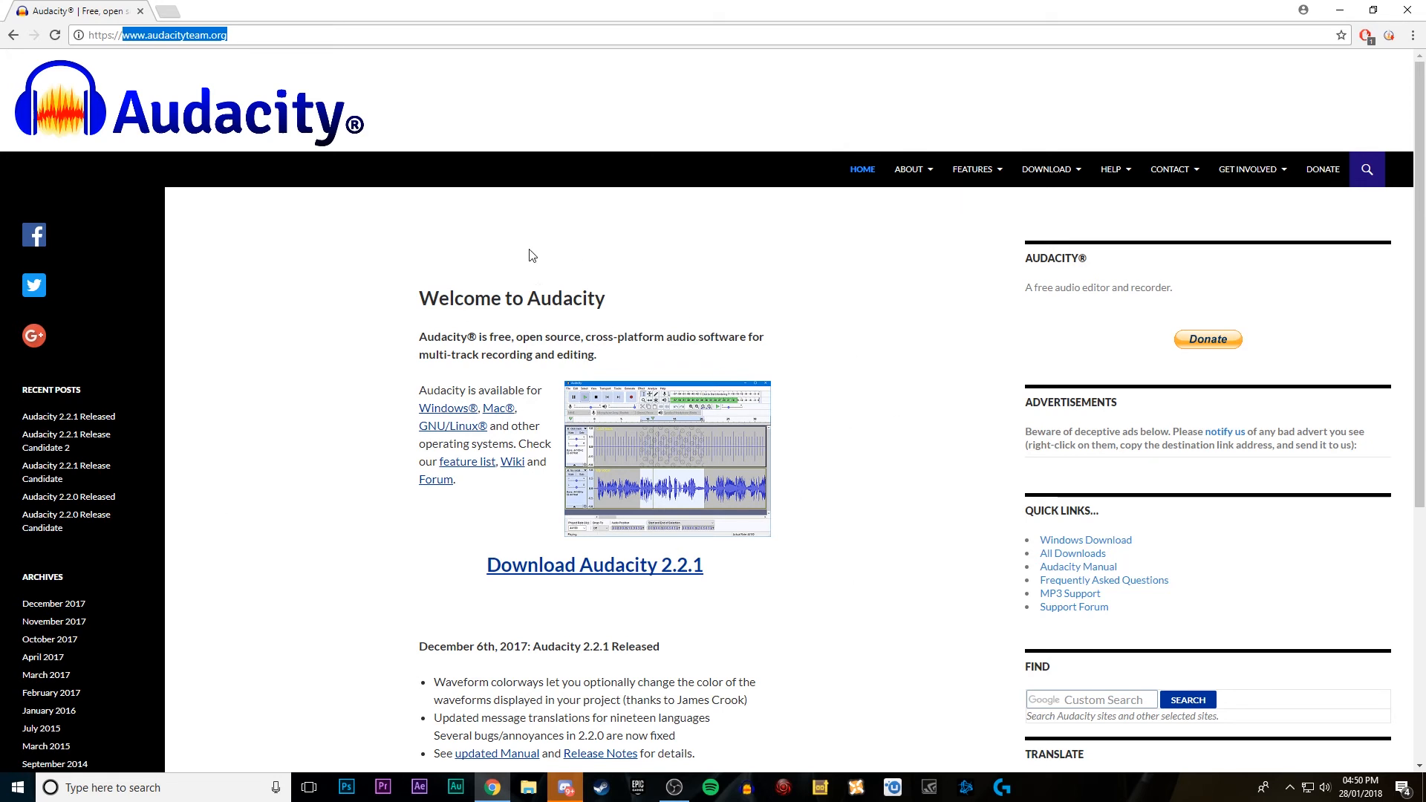
Step: Close the browser, search Windows for auda and launch the Audacity desktop app
click(1403, 8)
click(179, 789)
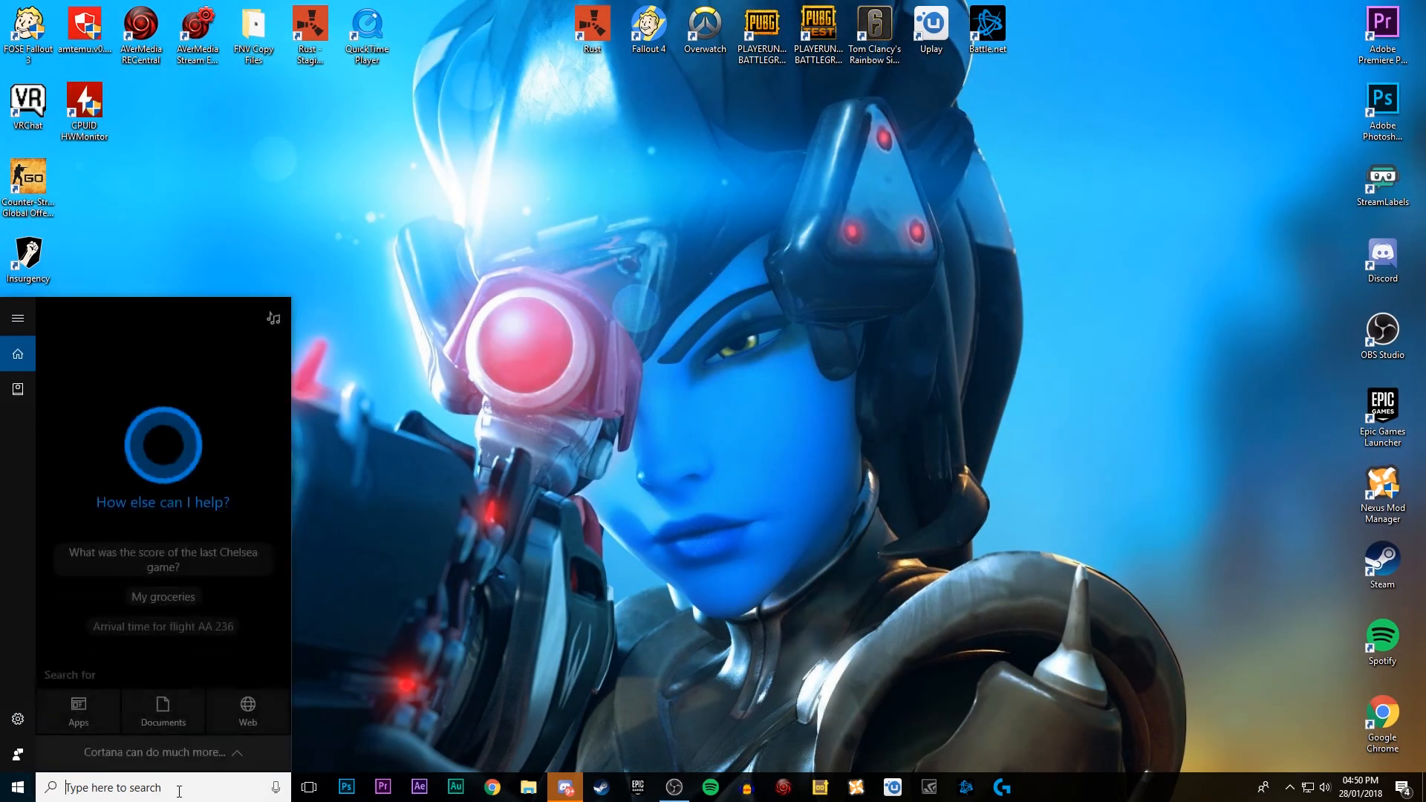
text(auda)
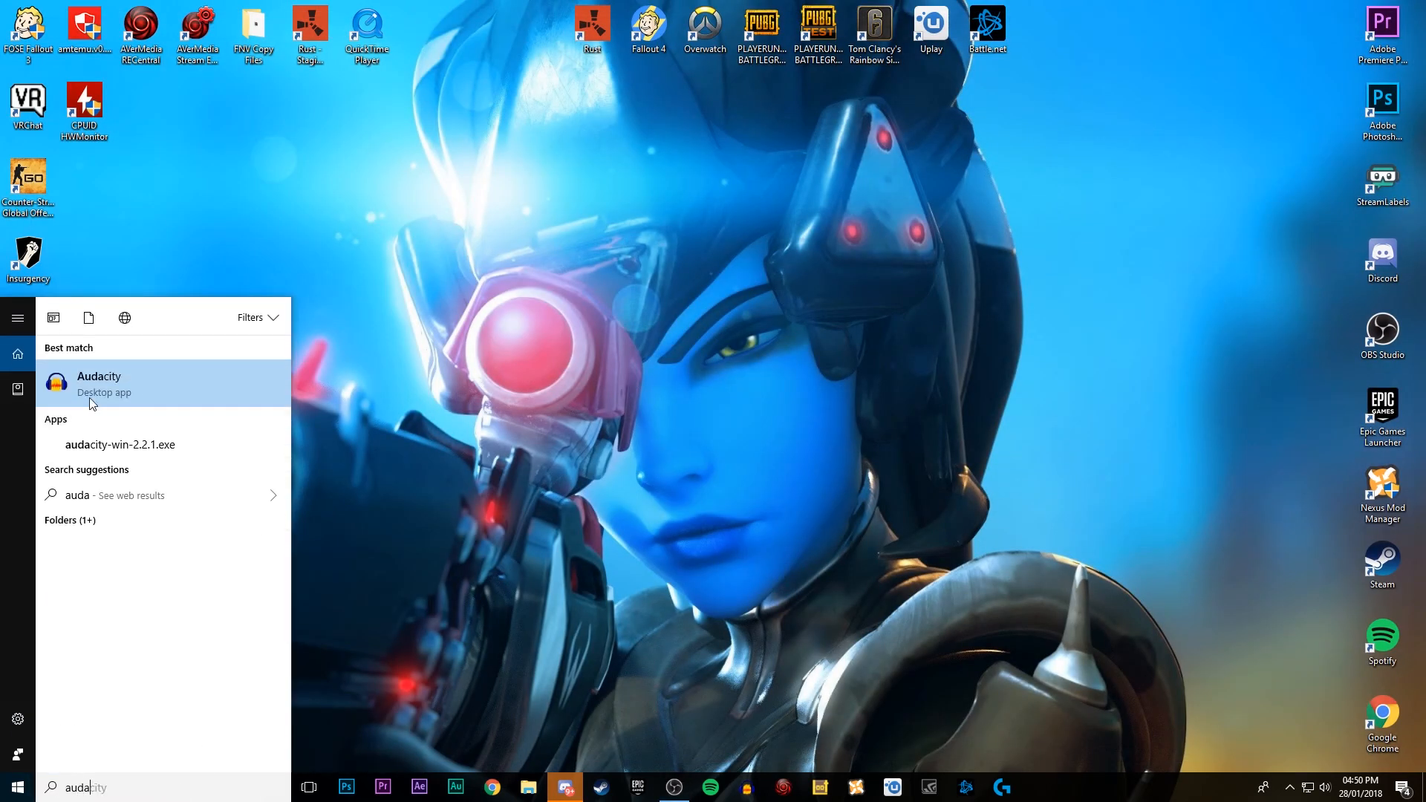
click(95, 384)
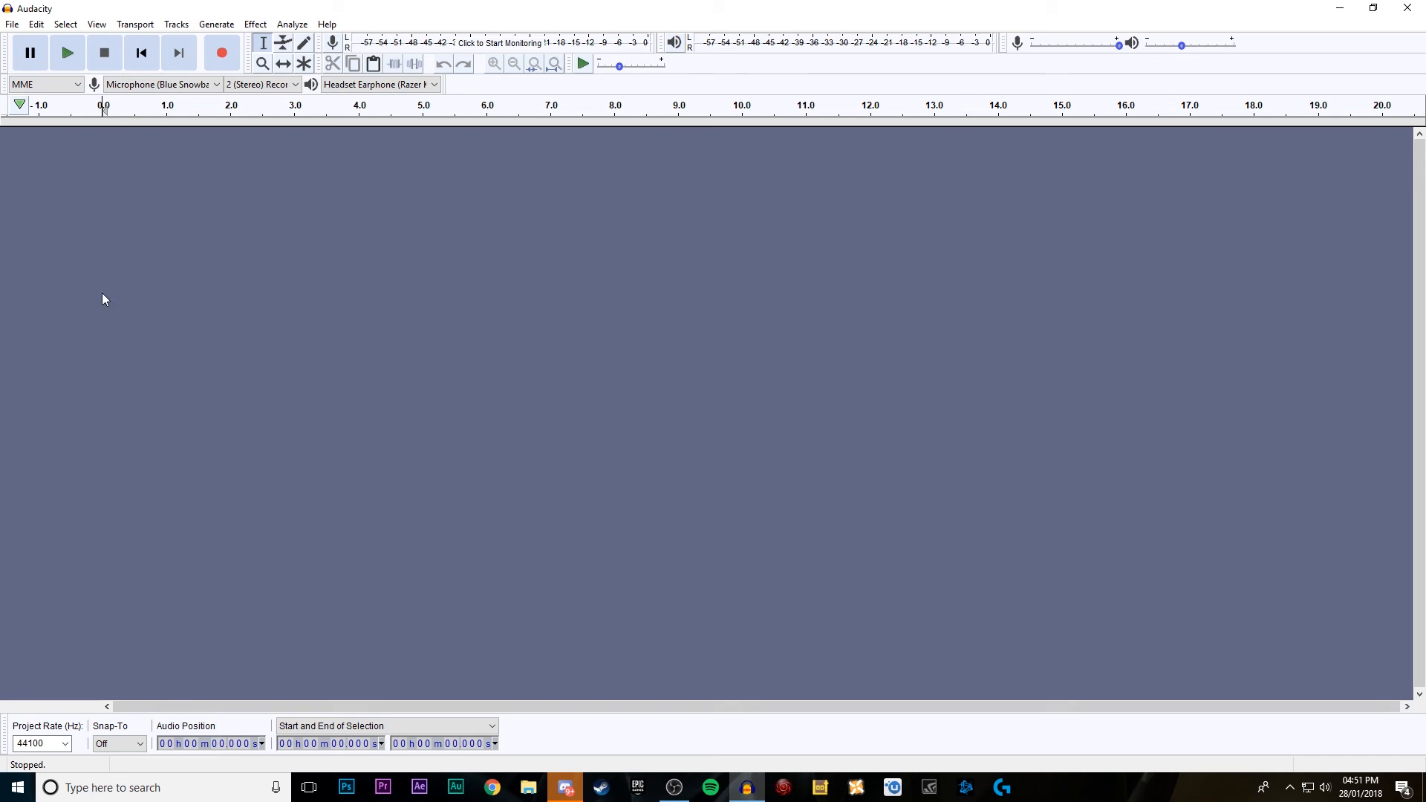
Step: Look through the recording device, recording channel and playback device options, keeping the Razer Kraken Headset Earphone for playback
click(123, 85)
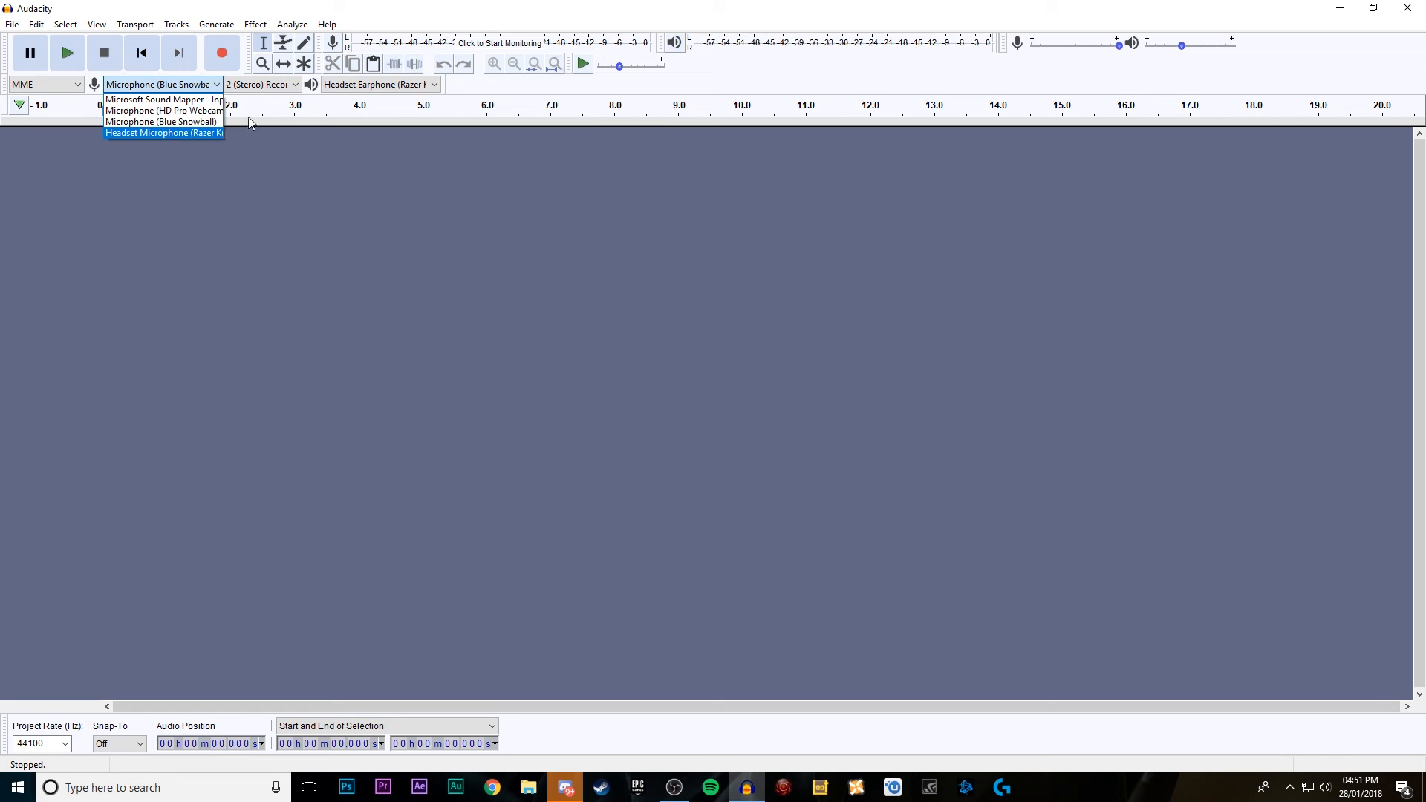
click(373, 218)
click(260, 85)
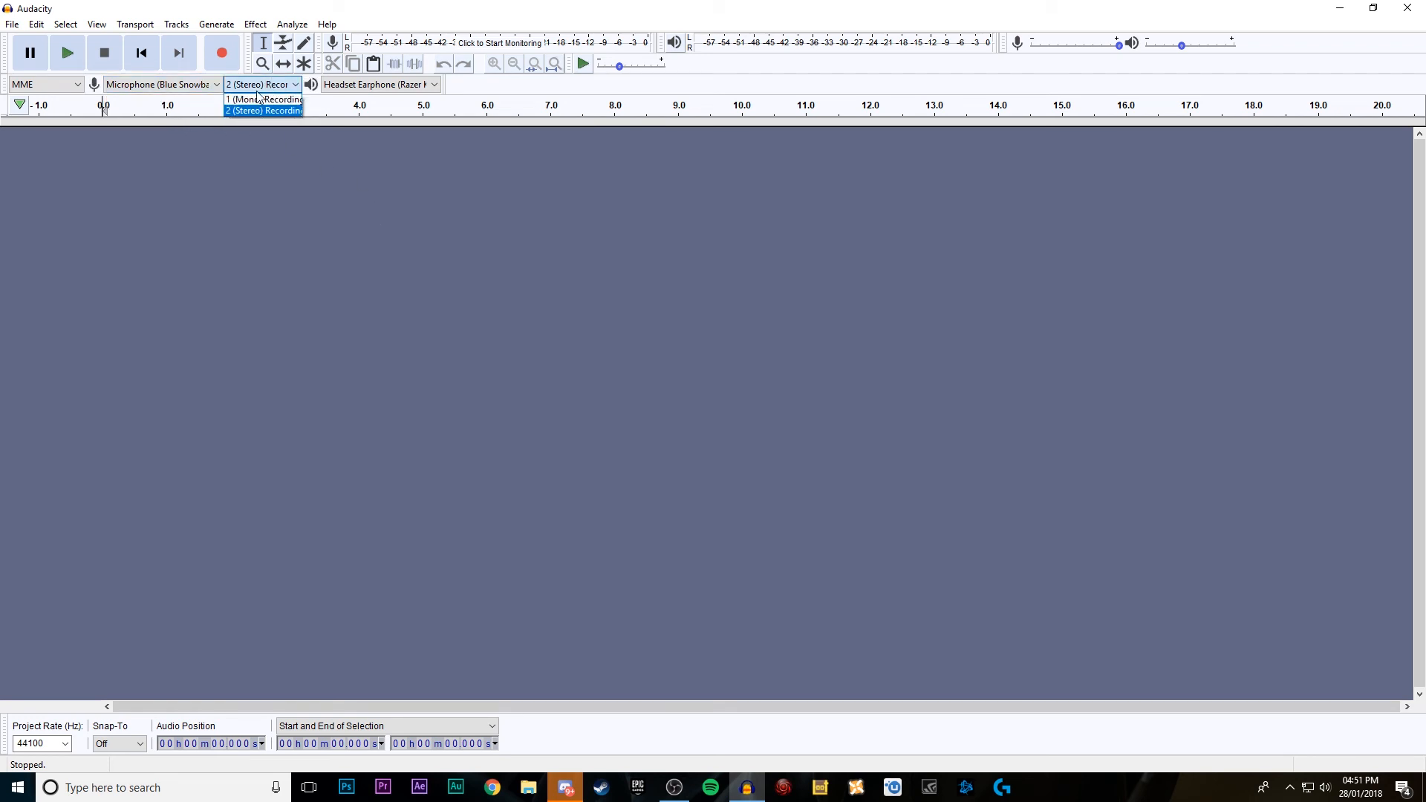
click(287, 86)
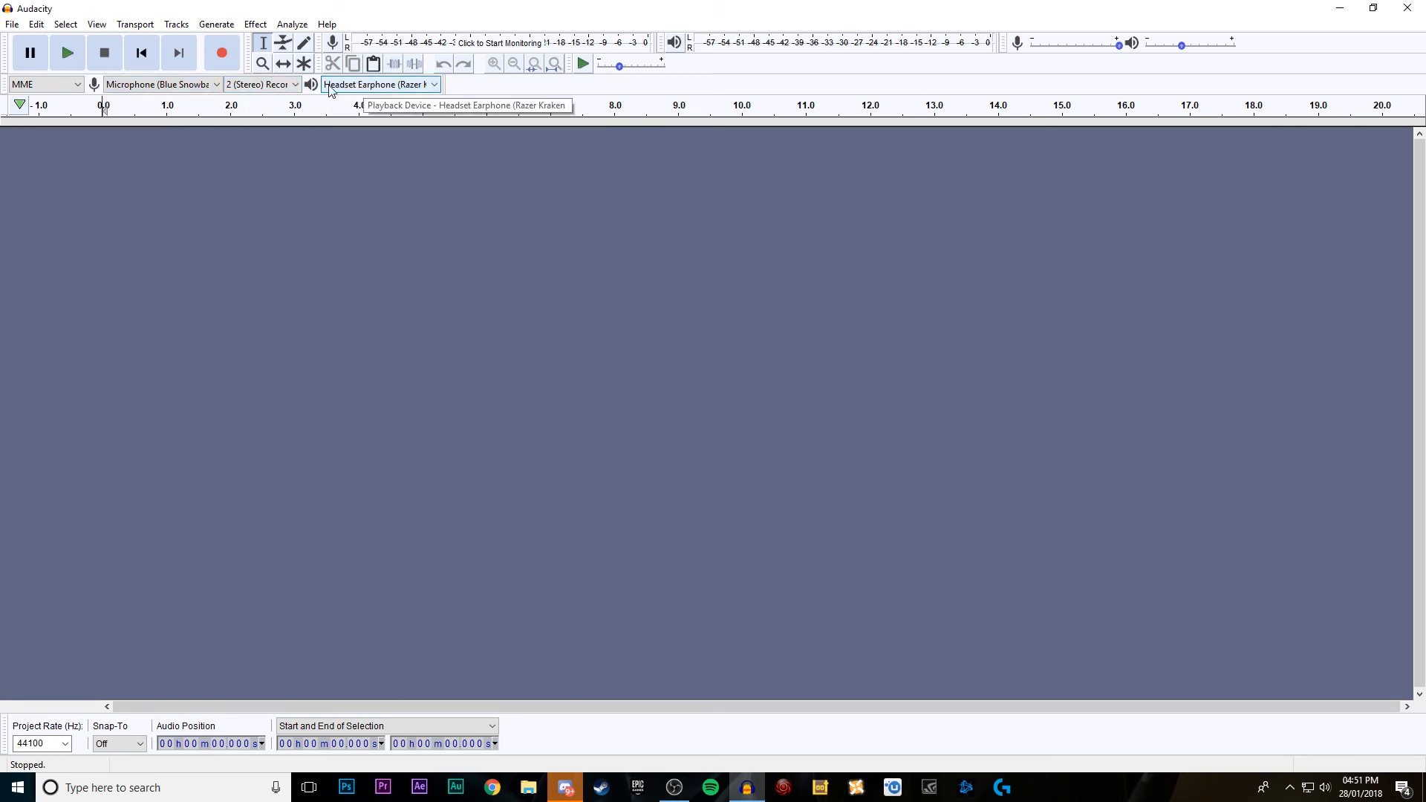
click(357, 86)
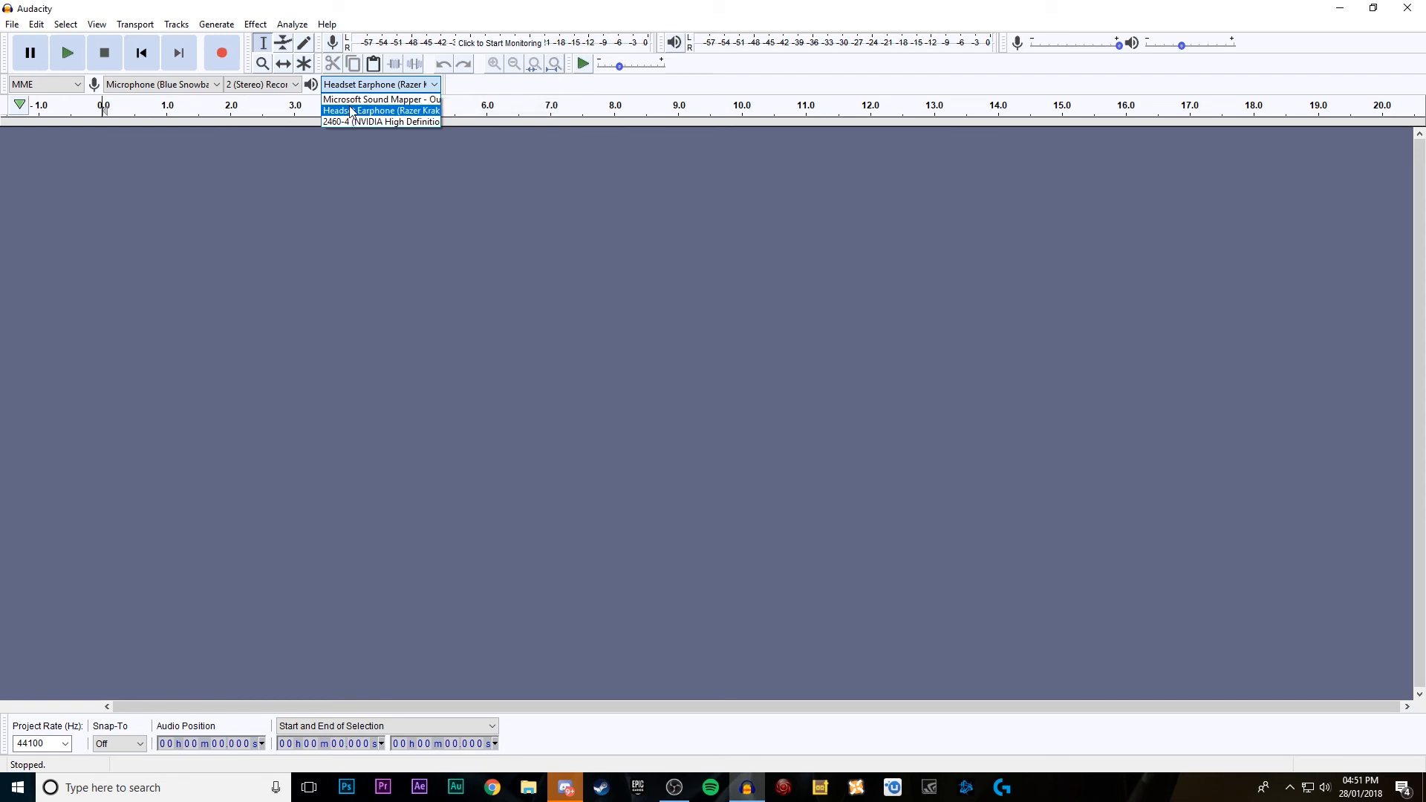
click(350, 113)
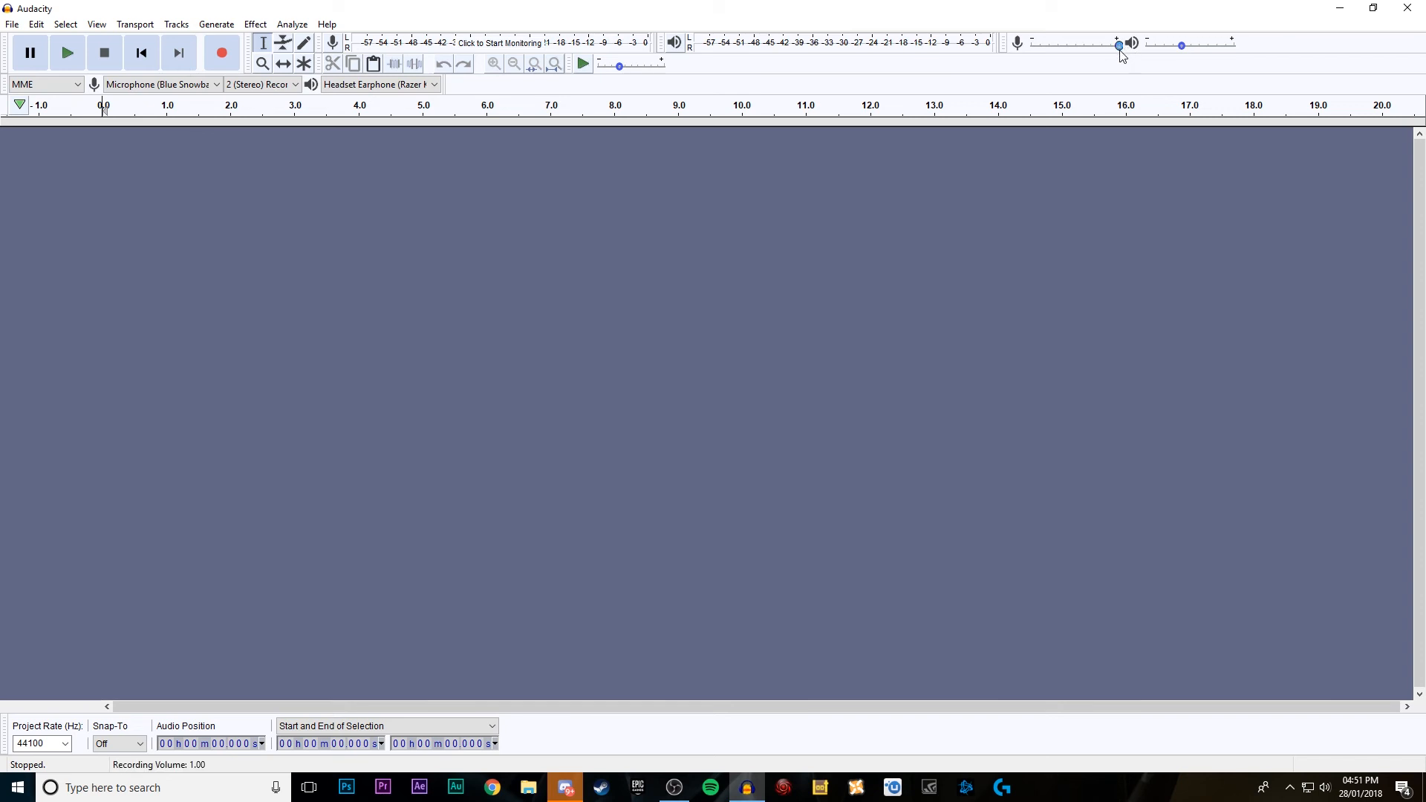
Step: Raise the playback volume slightly and record a stereo voice clip about 5.6 seconds long
drag(1117, 45, 1191, 46)
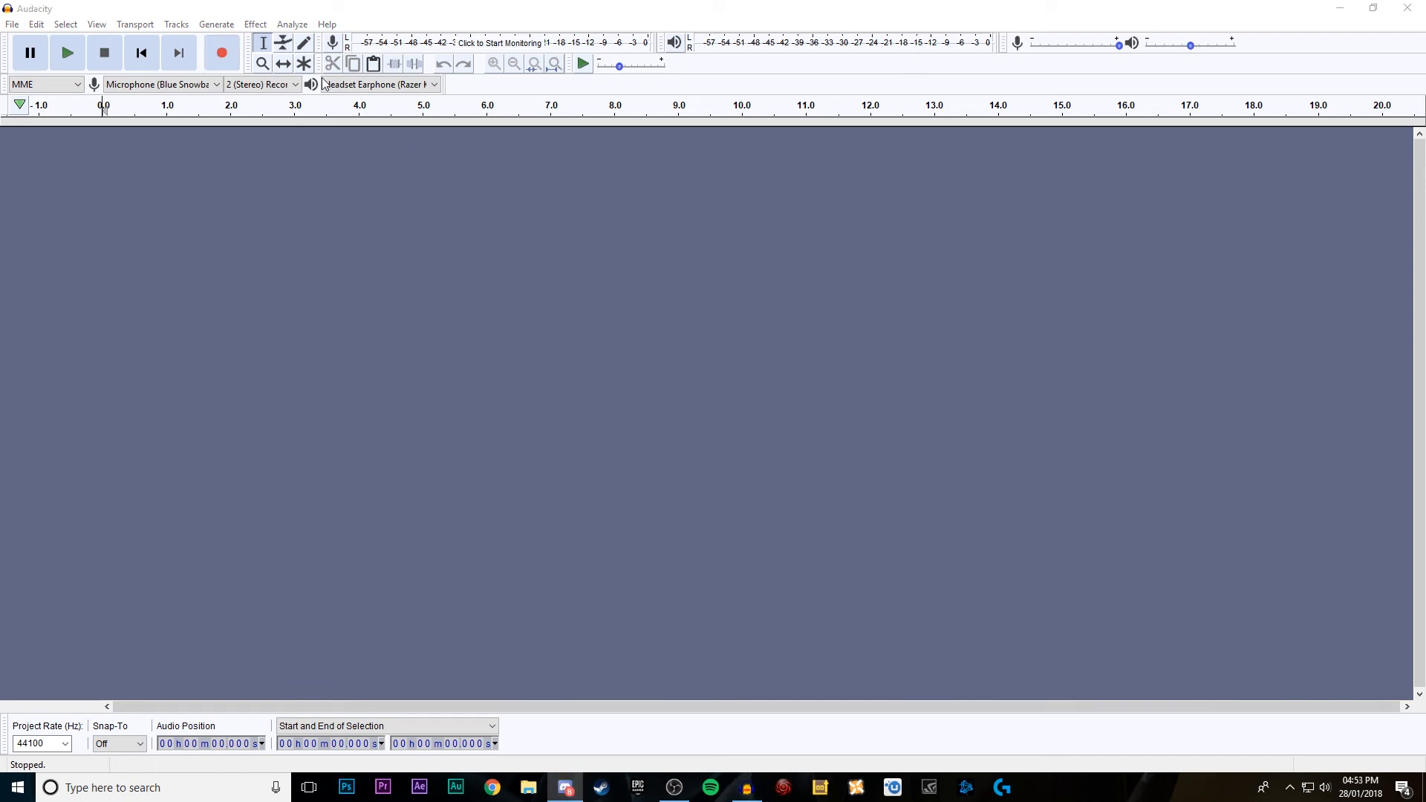
click(221, 52)
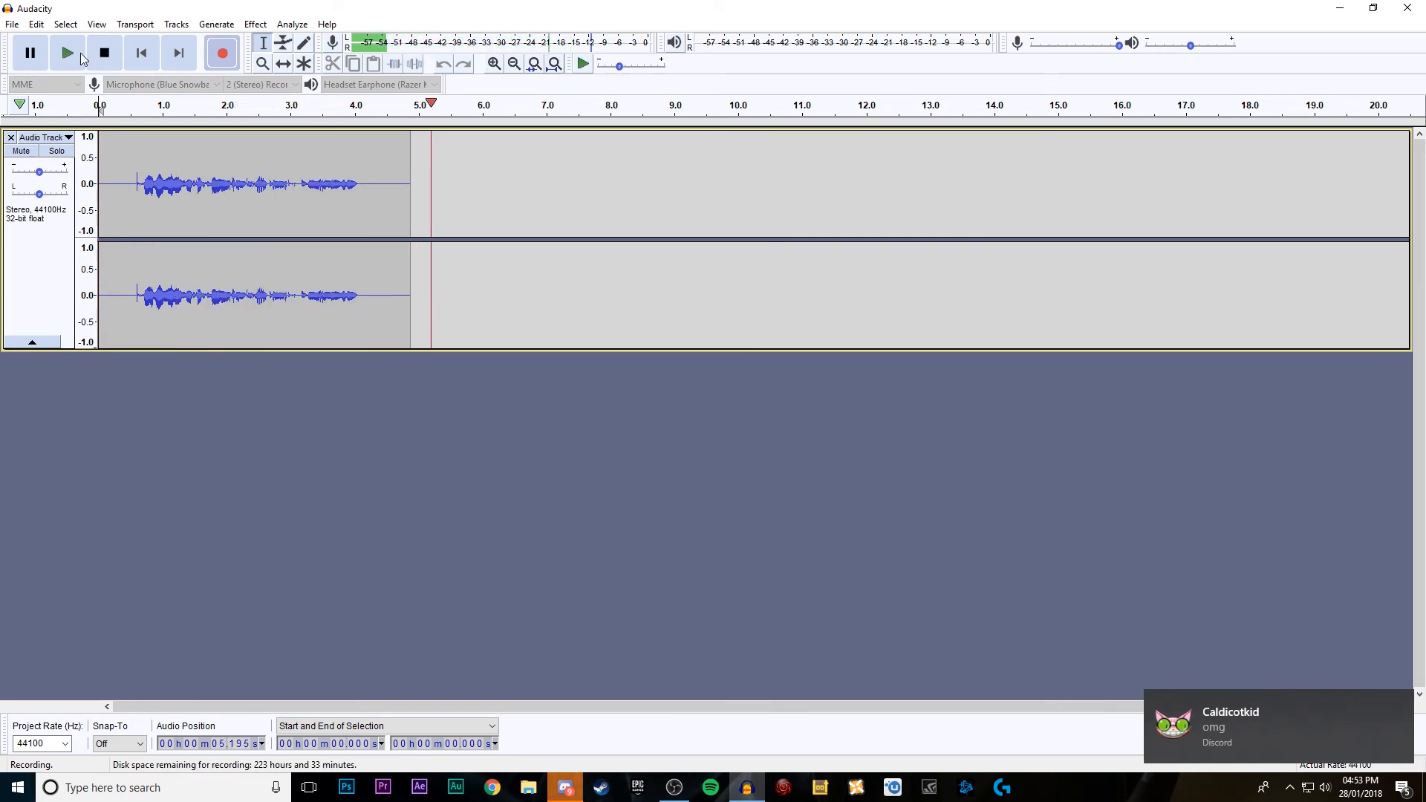
click(104, 52)
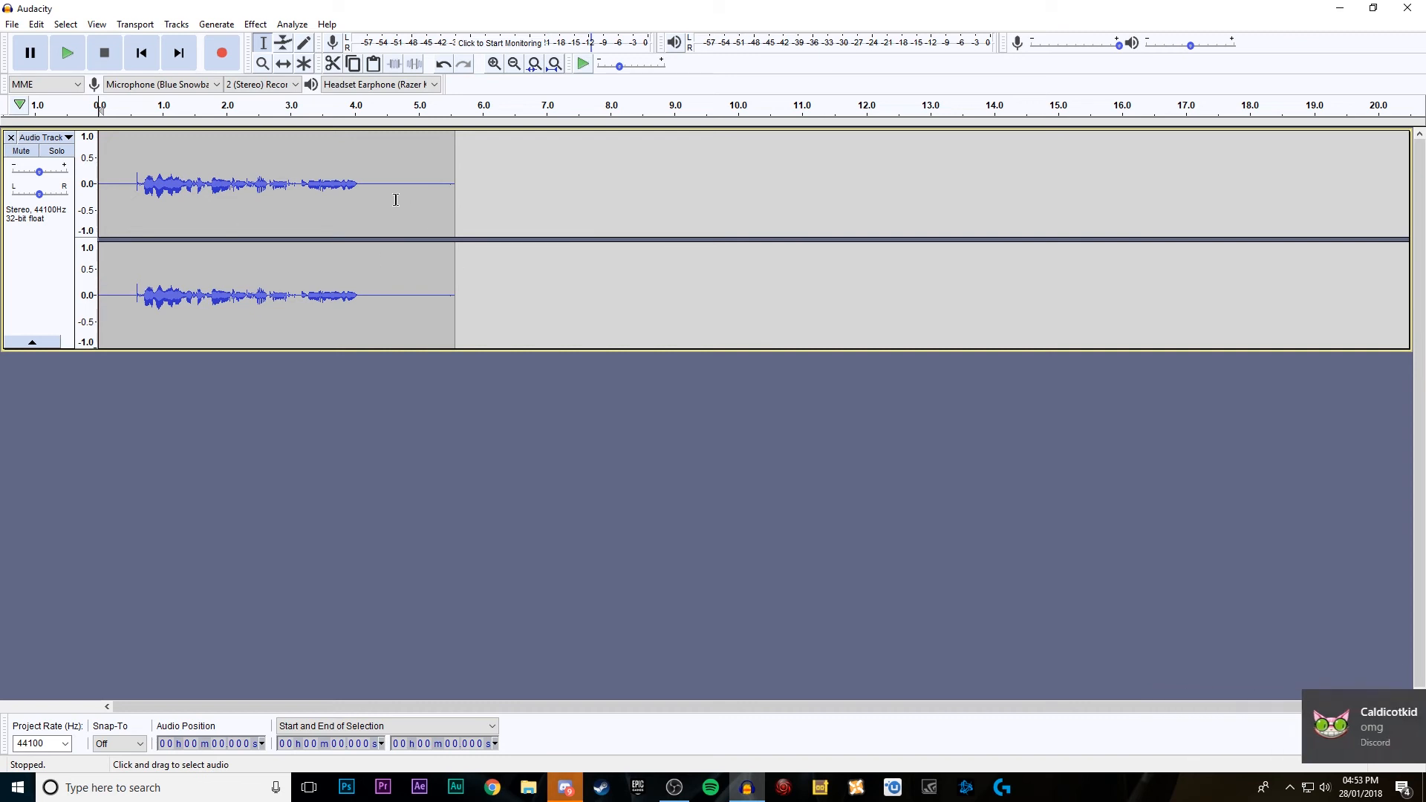
Step: Highlight the silent gaps after and before the speech, about 4.18 to 5.38 s and 0.19 to 0.41 s
drag(366, 195, 442, 192)
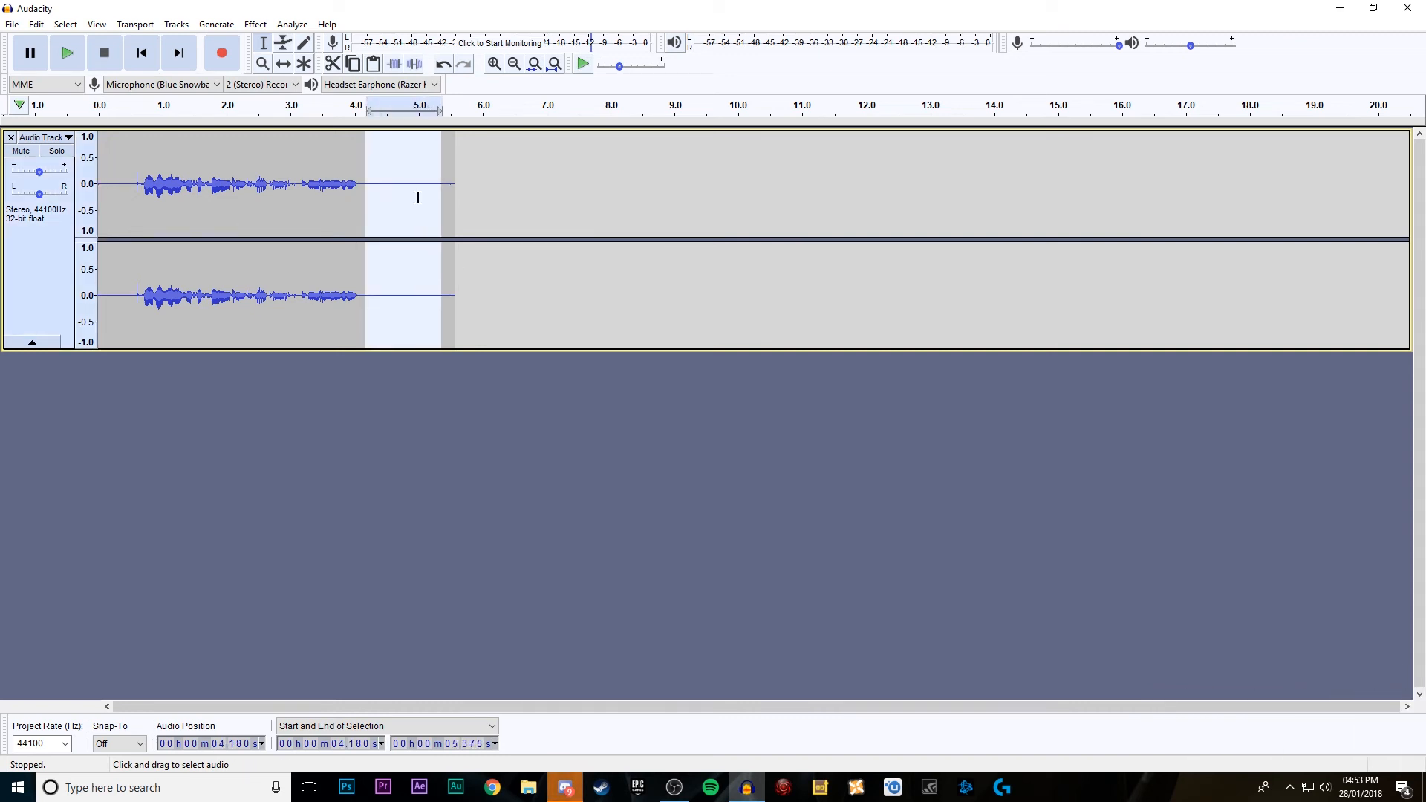
drag(112, 185, 124, 185)
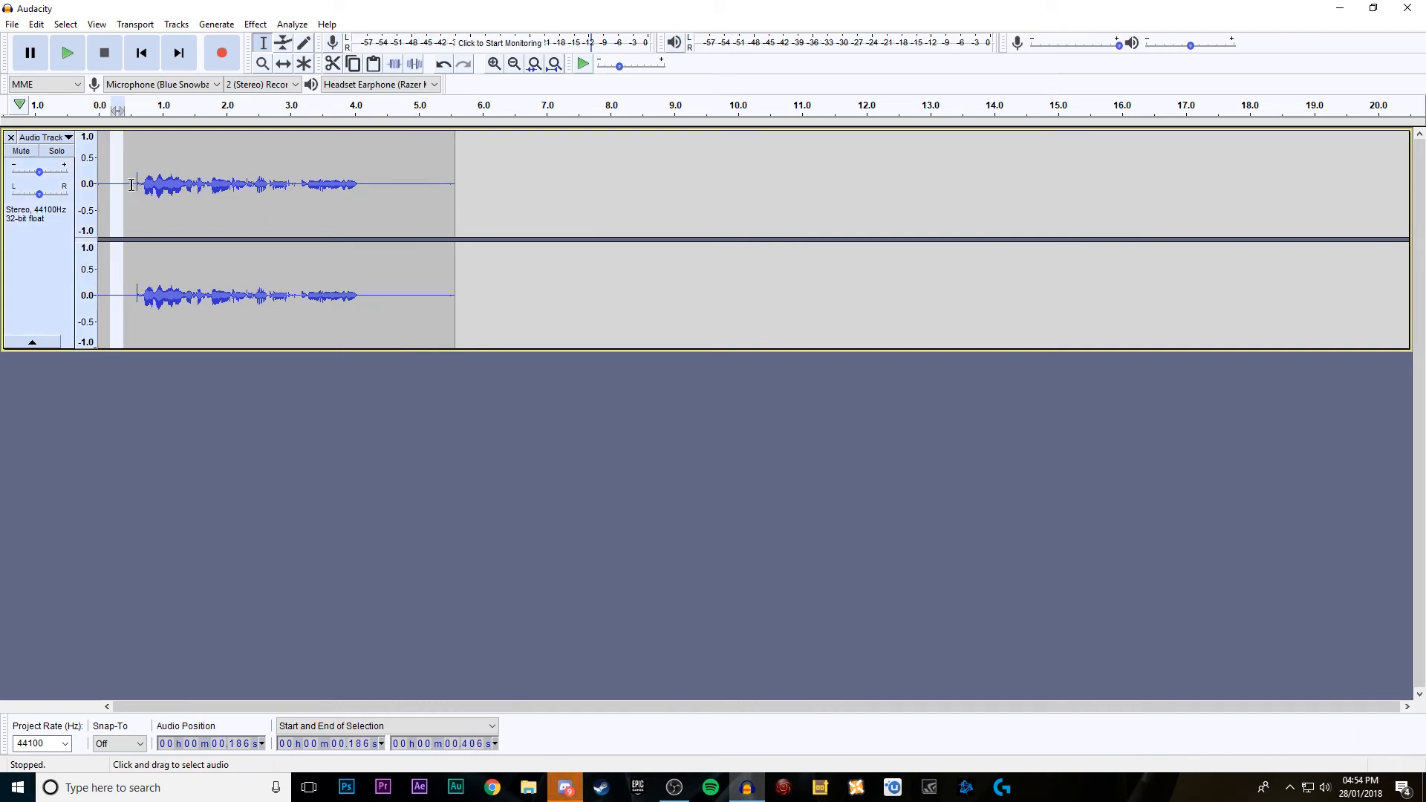
click(367, 179)
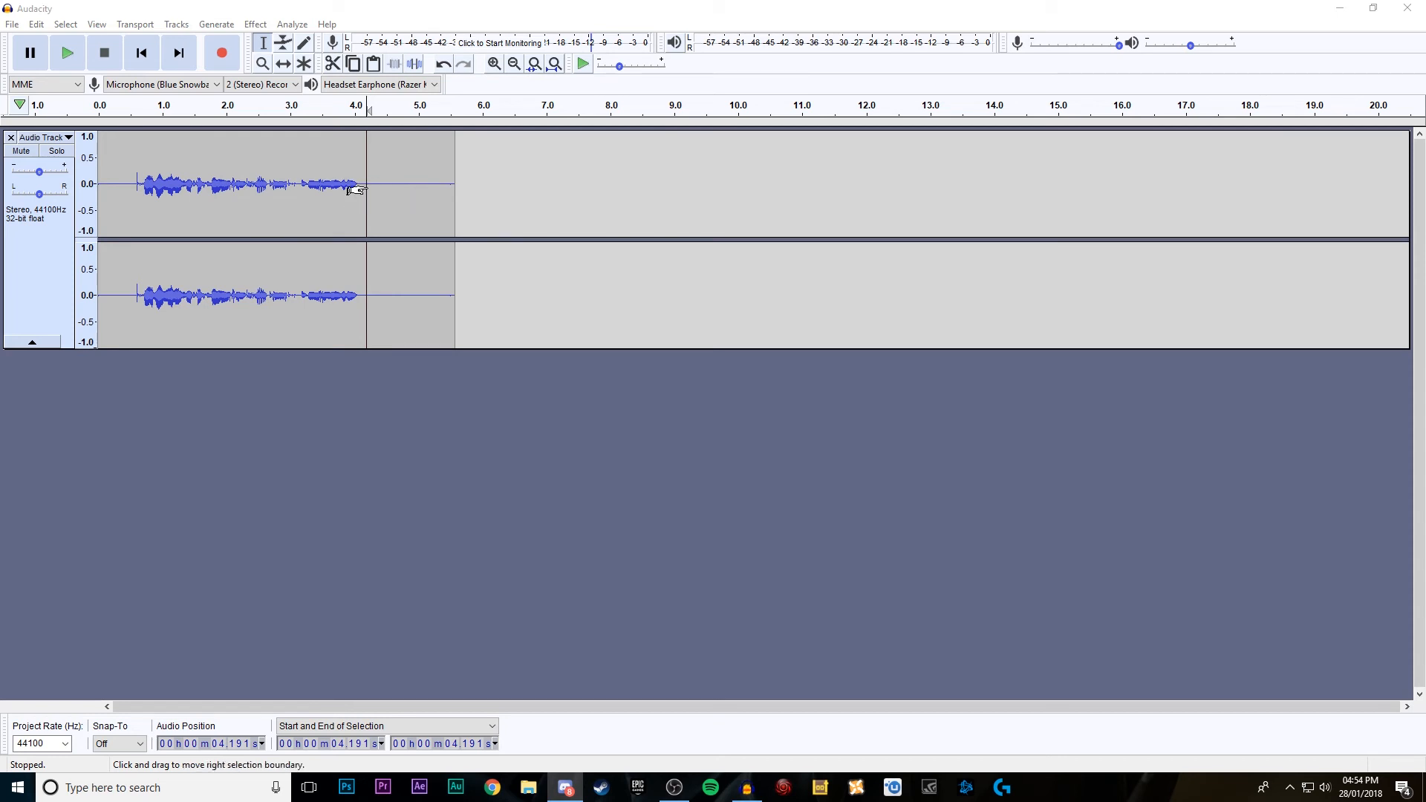
Step: Select the silence after the speech, about 4.19 to 5.47 s, and capture it as the Noise Reduction profile
drag(357, 190, 437, 193)
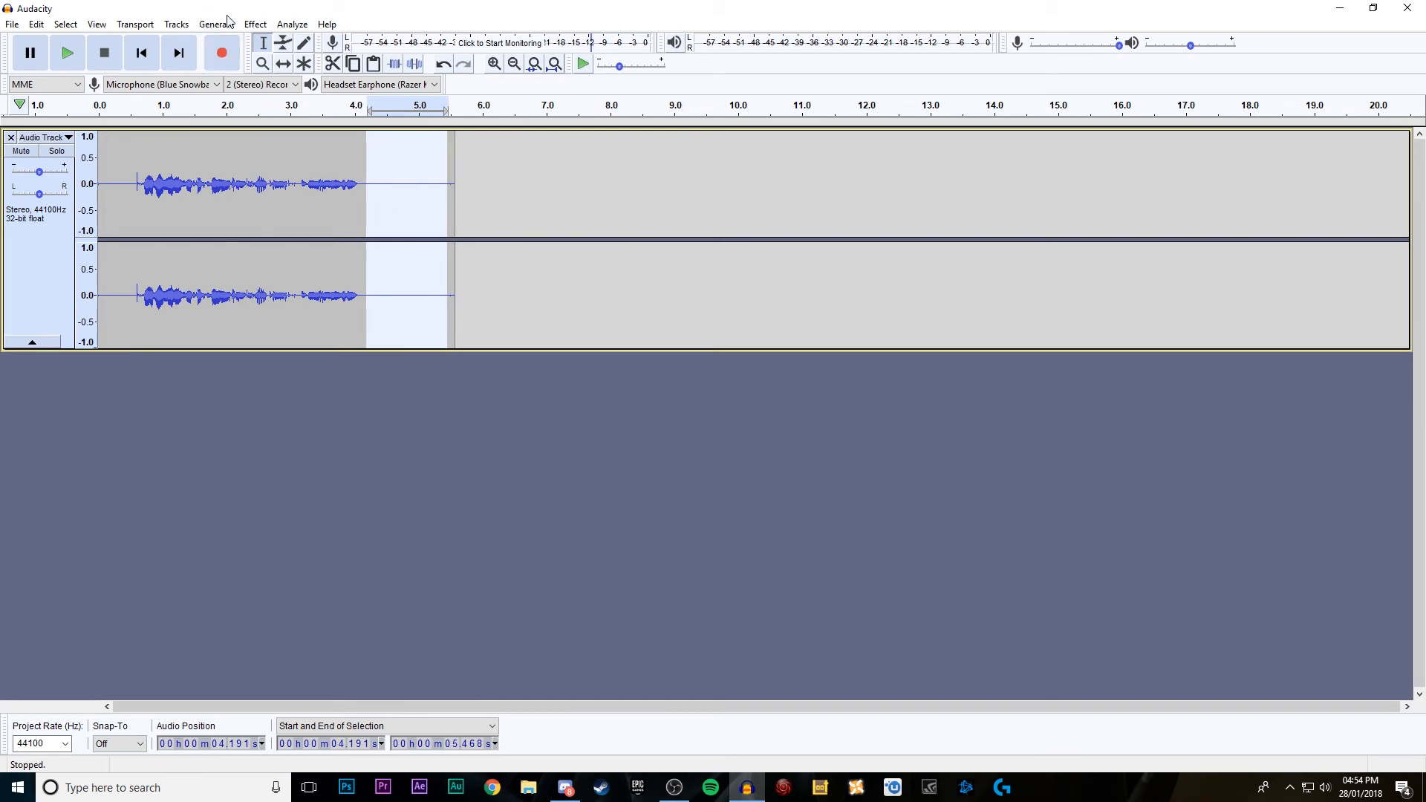
click(257, 25)
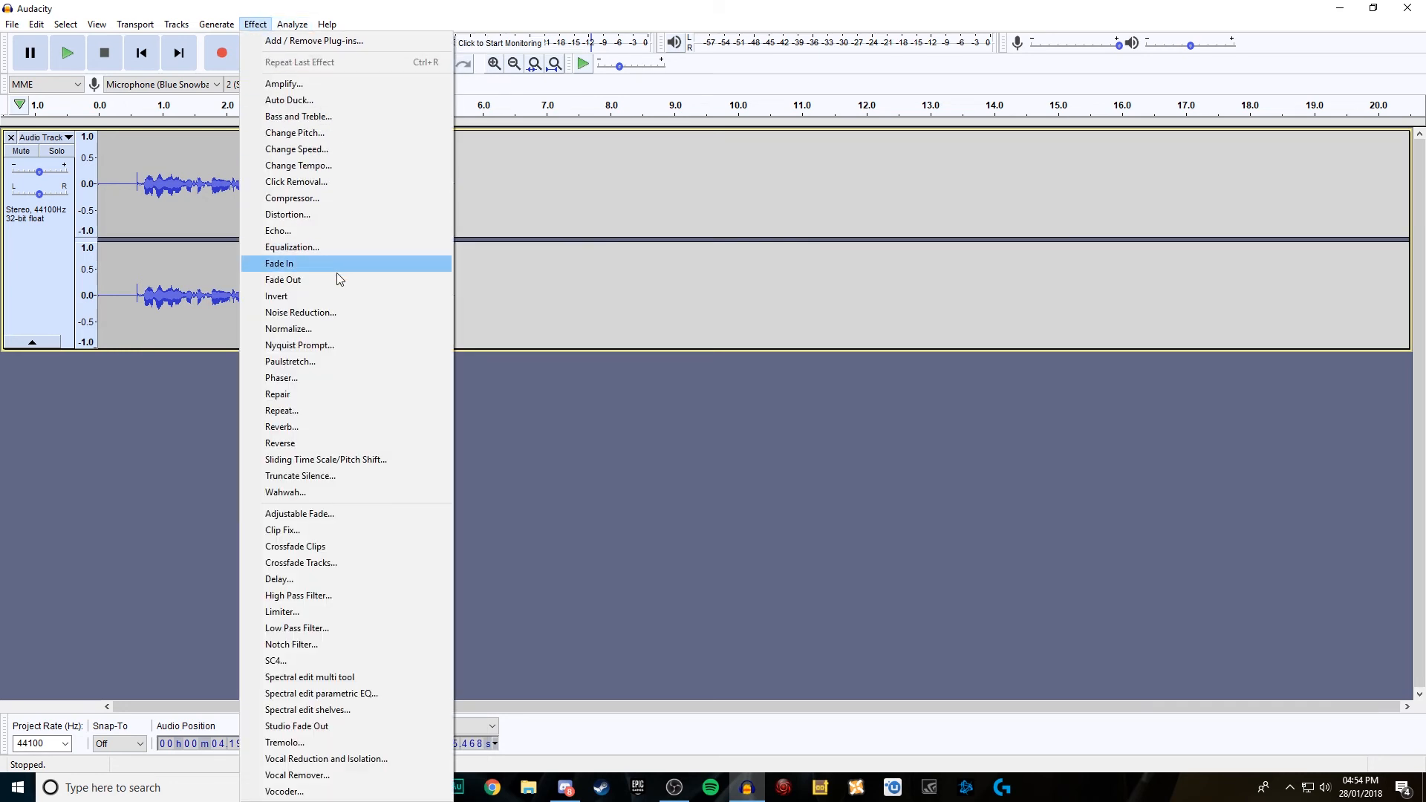
click(322, 318)
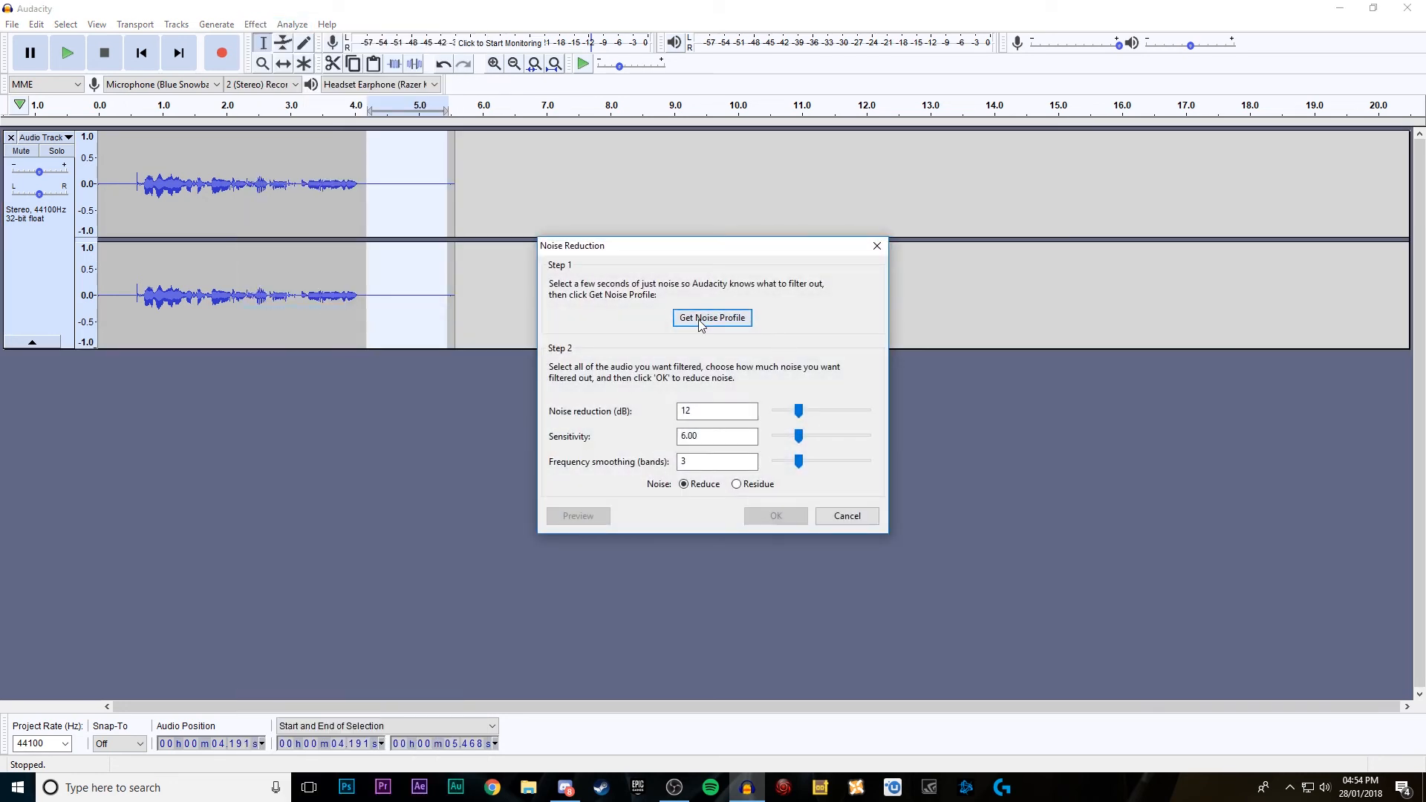
click(705, 319)
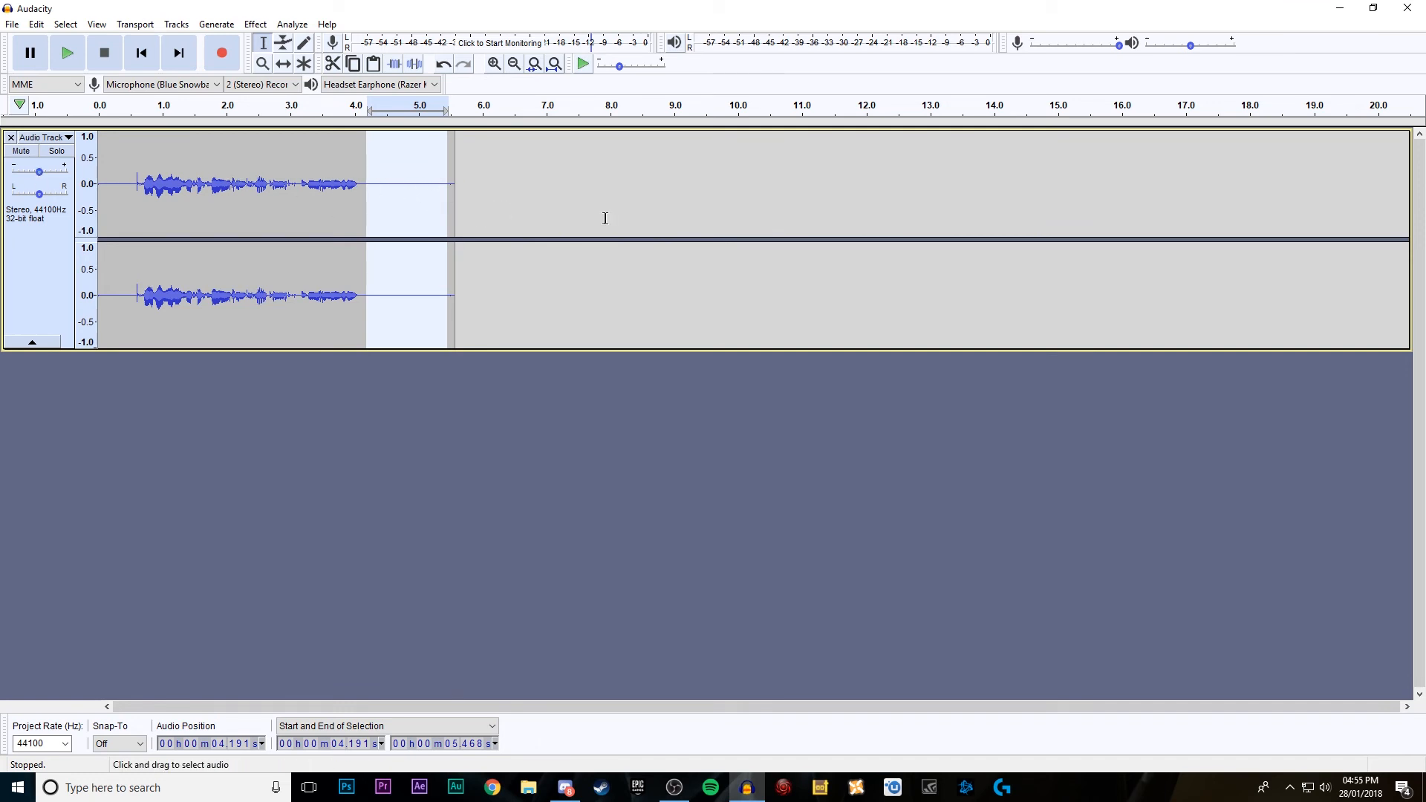
Step: Apply Noise Reduction to the whole clip with 12 dB reduction, sensitivity 6.00 and frequency smoothing of 3 bands
click(550, 206)
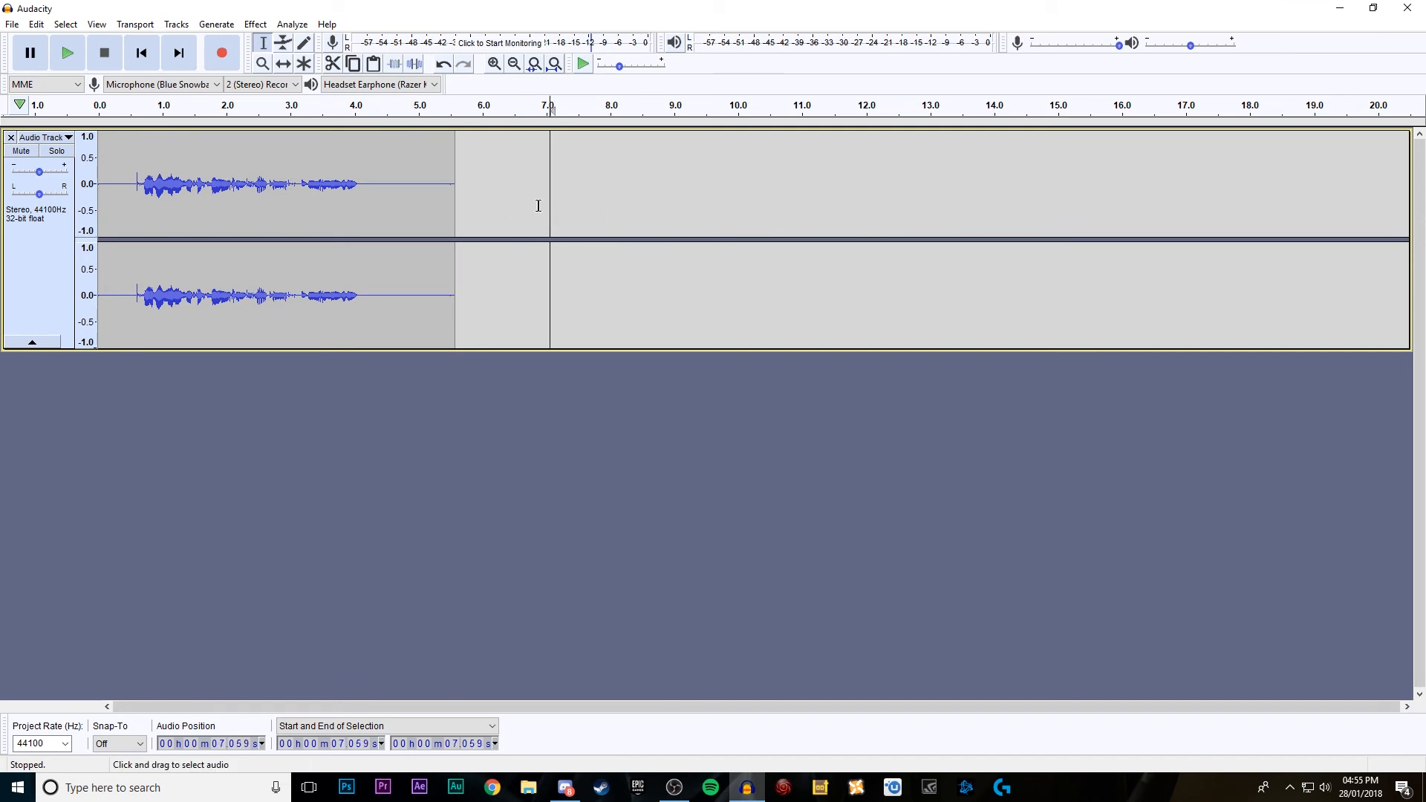
double_click(416, 204)
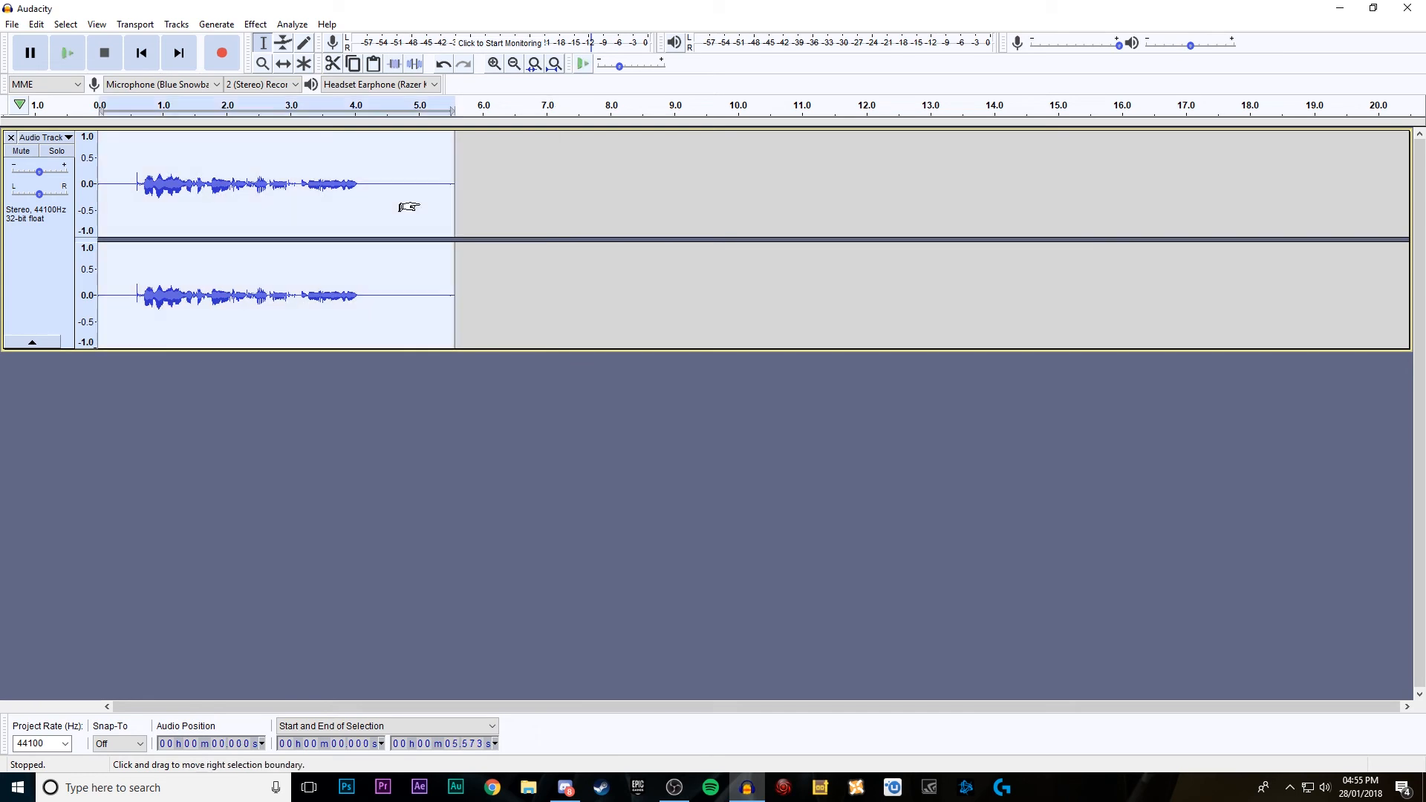
click(255, 24)
click(418, 311)
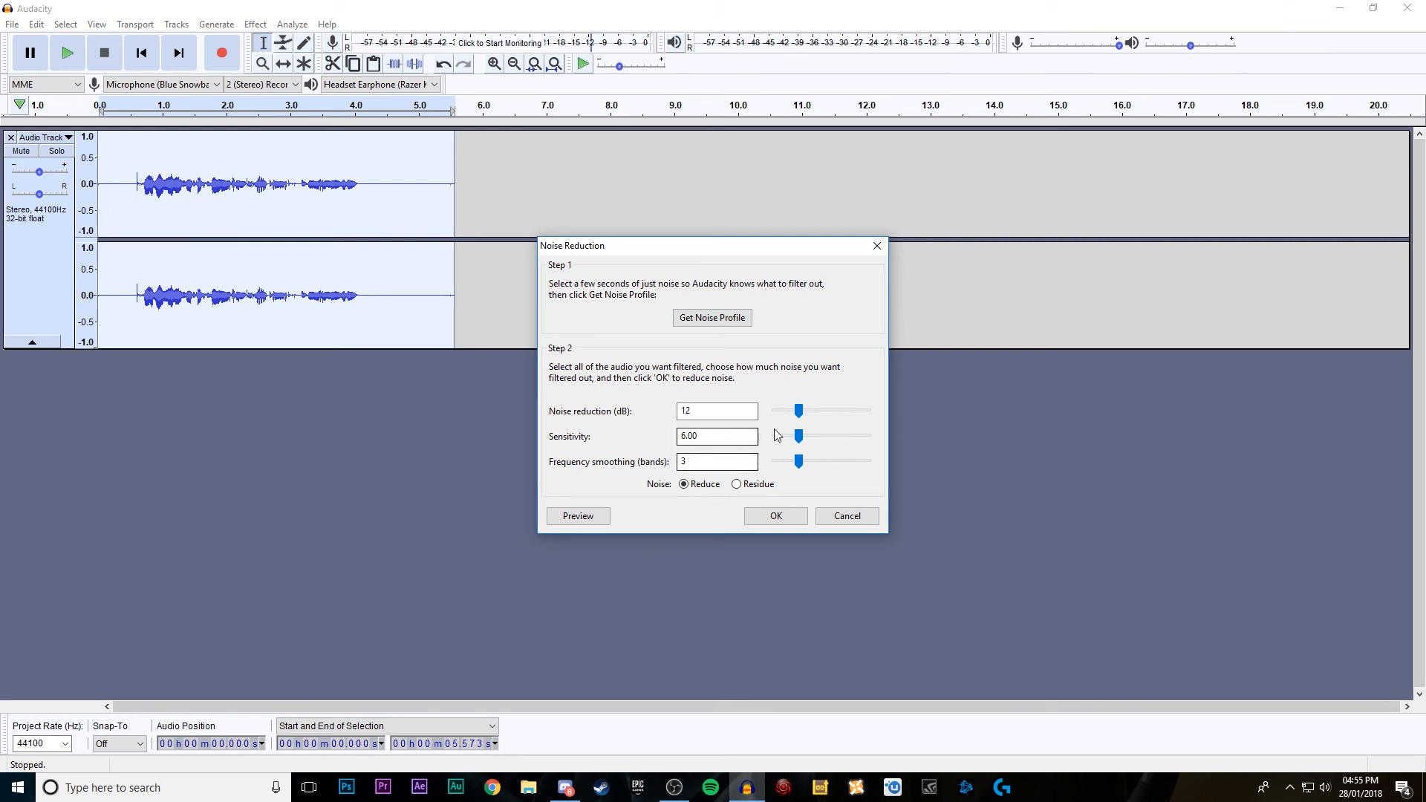
click(779, 516)
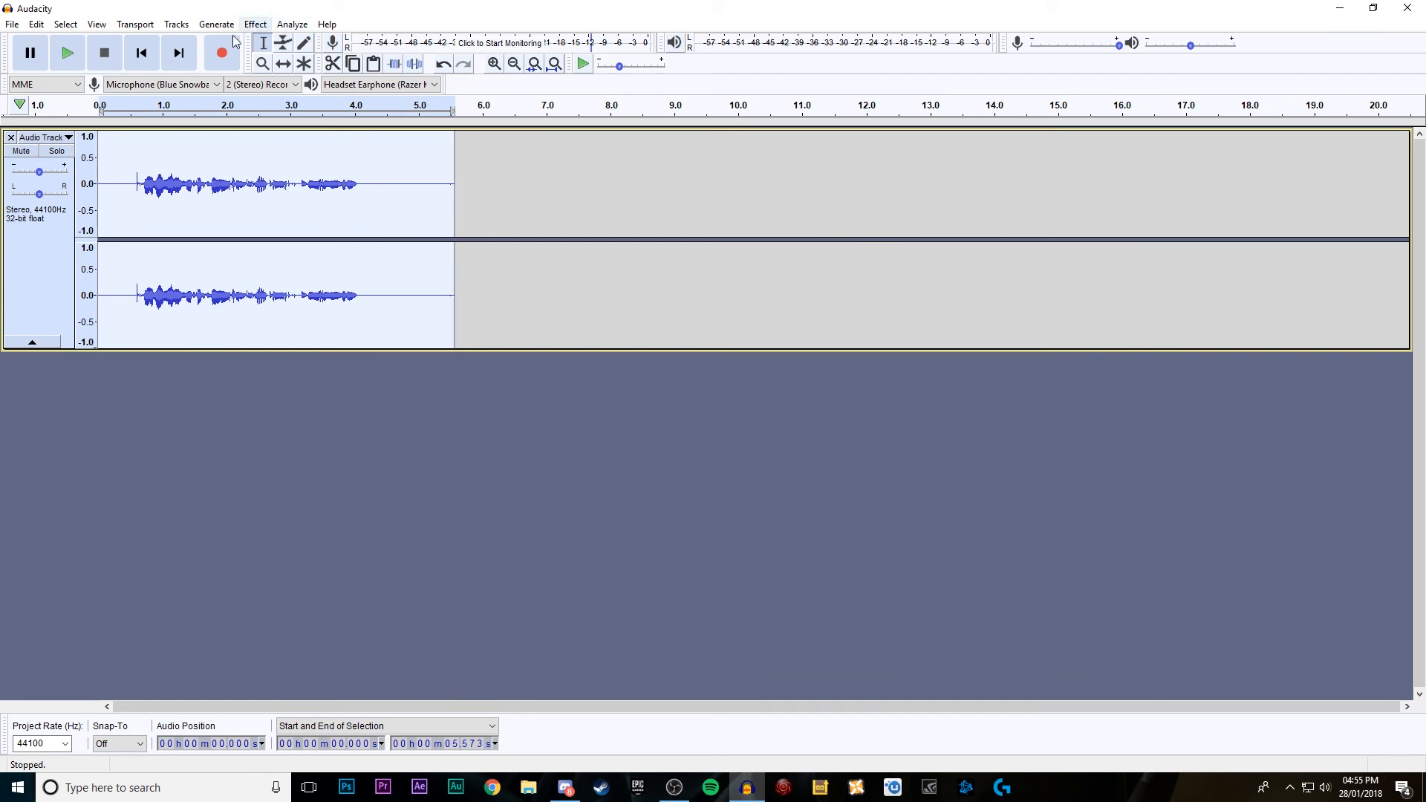
Step: Play the recording from near its start and delete the trailing silence from about 4.68 s onward
drag(107, 154, 96, 156)
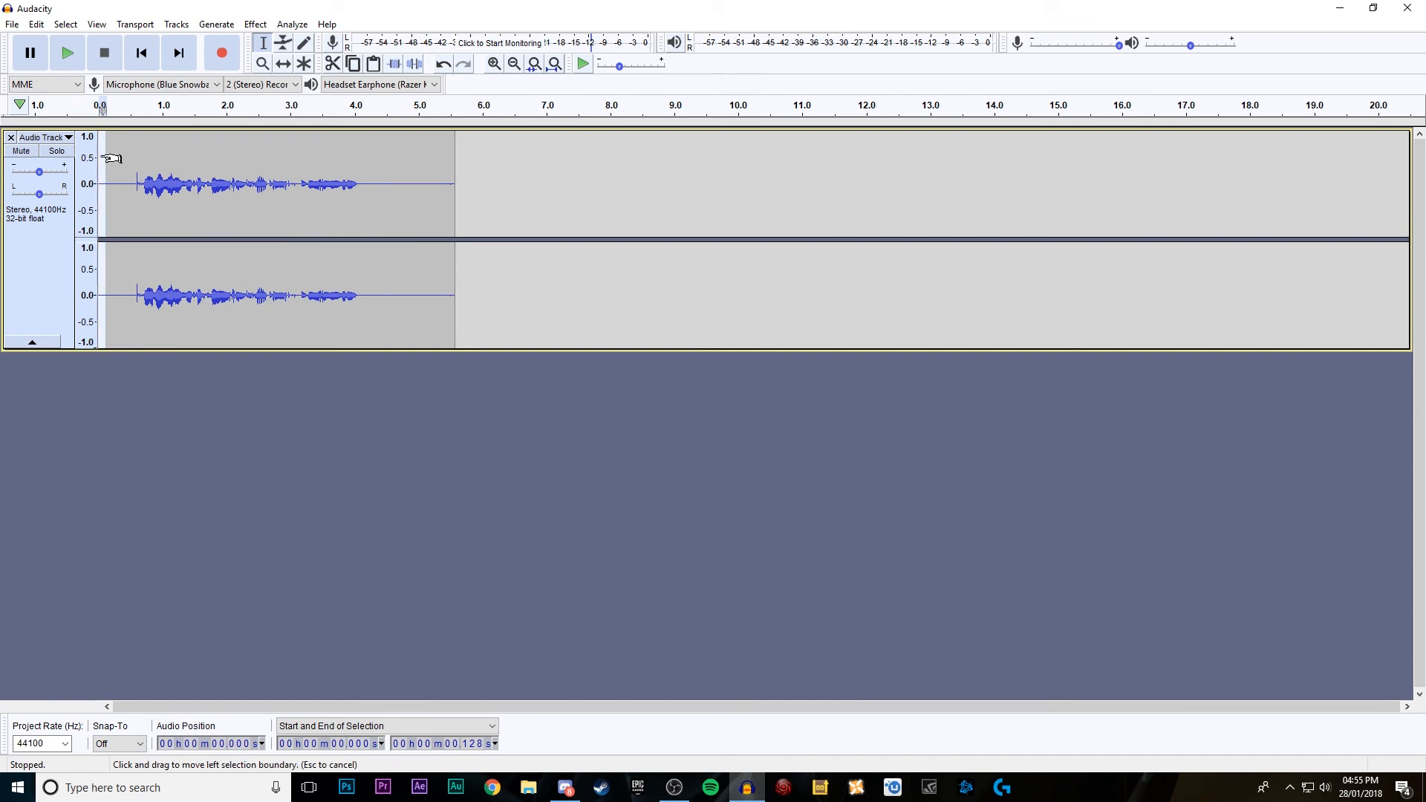
click(105, 156)
click(67, 57)
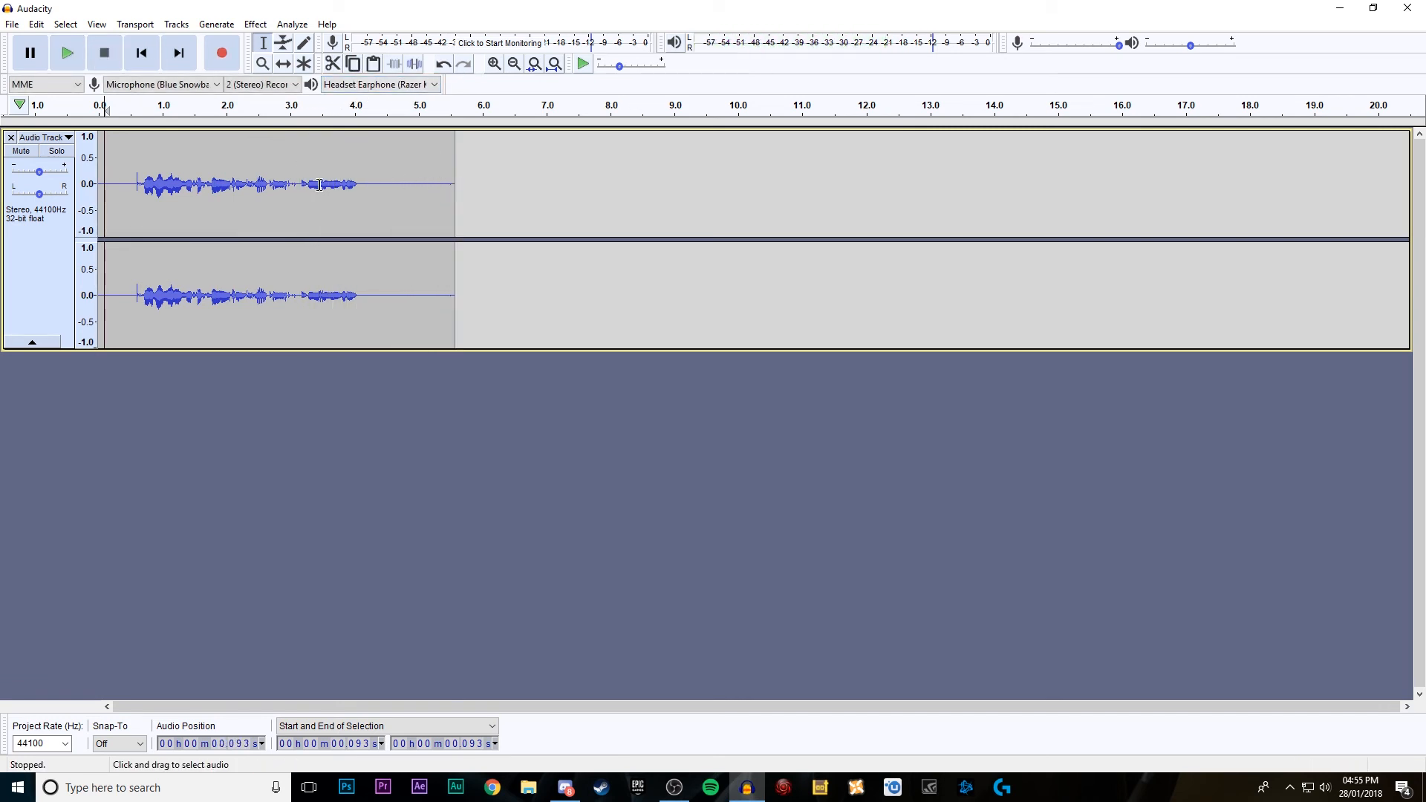
drag(399, 179, 514, 192)
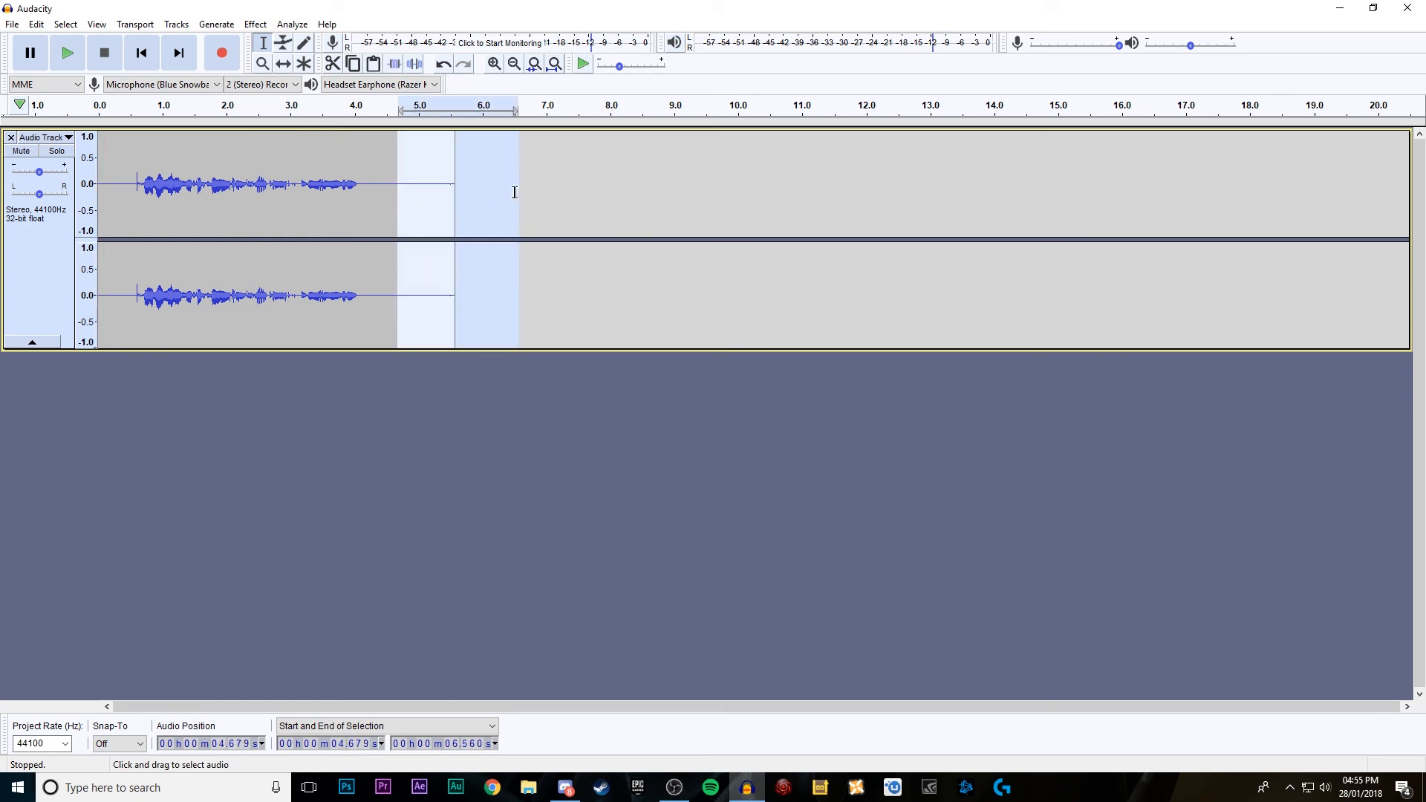
key(Delete)
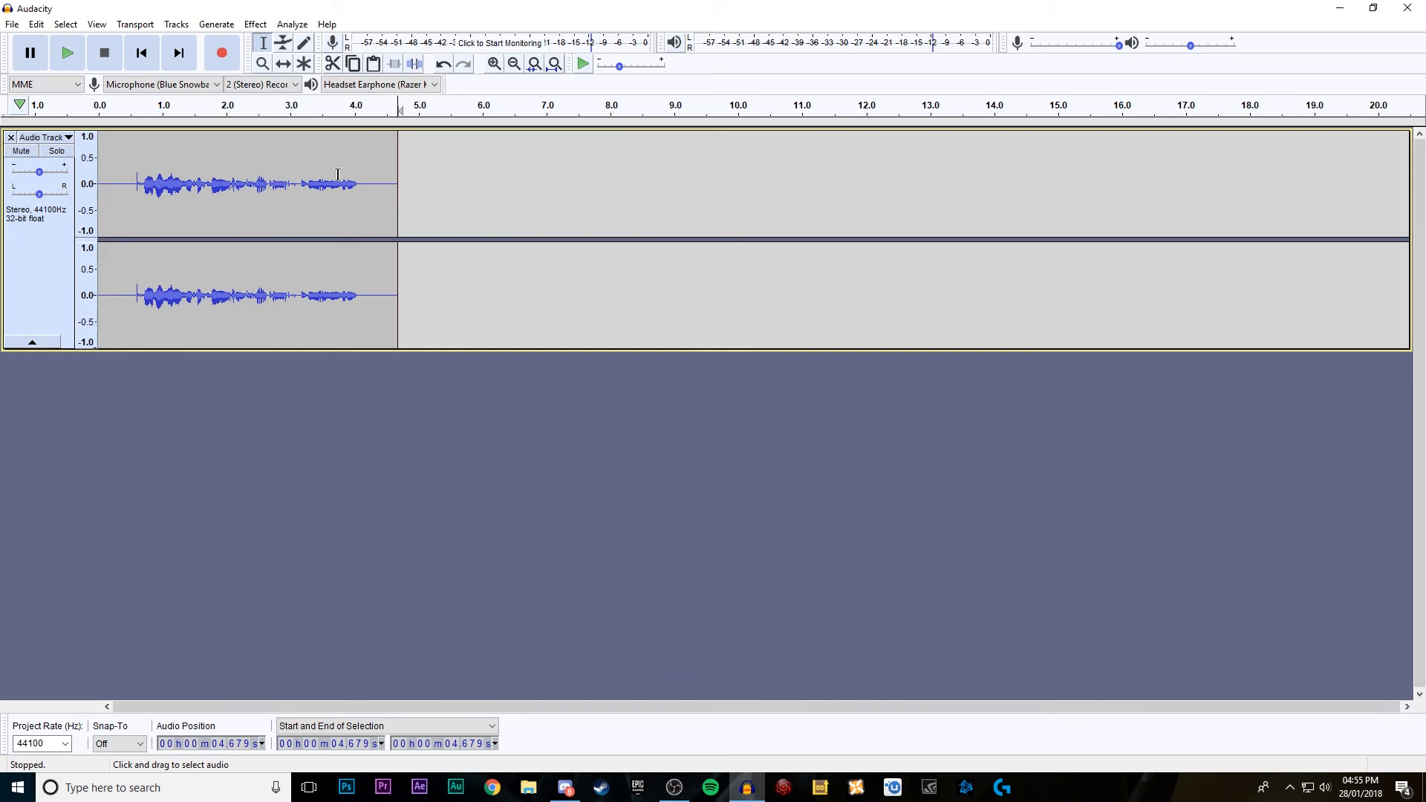
Step: Normalize the whole clip to a maximum amplitude of -1.0 dB with DC offset removal, and play it back
click(255, 24)
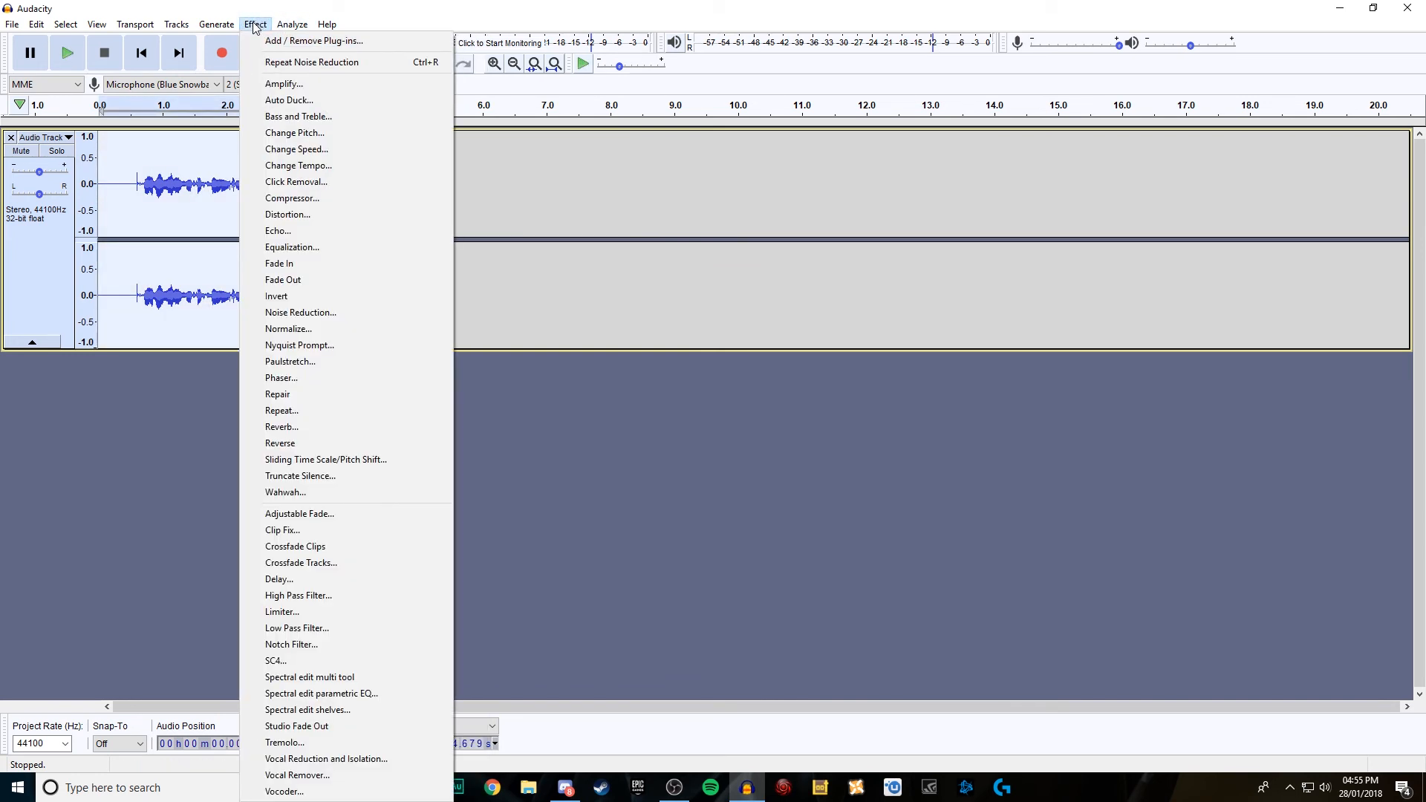
click(313, 329)
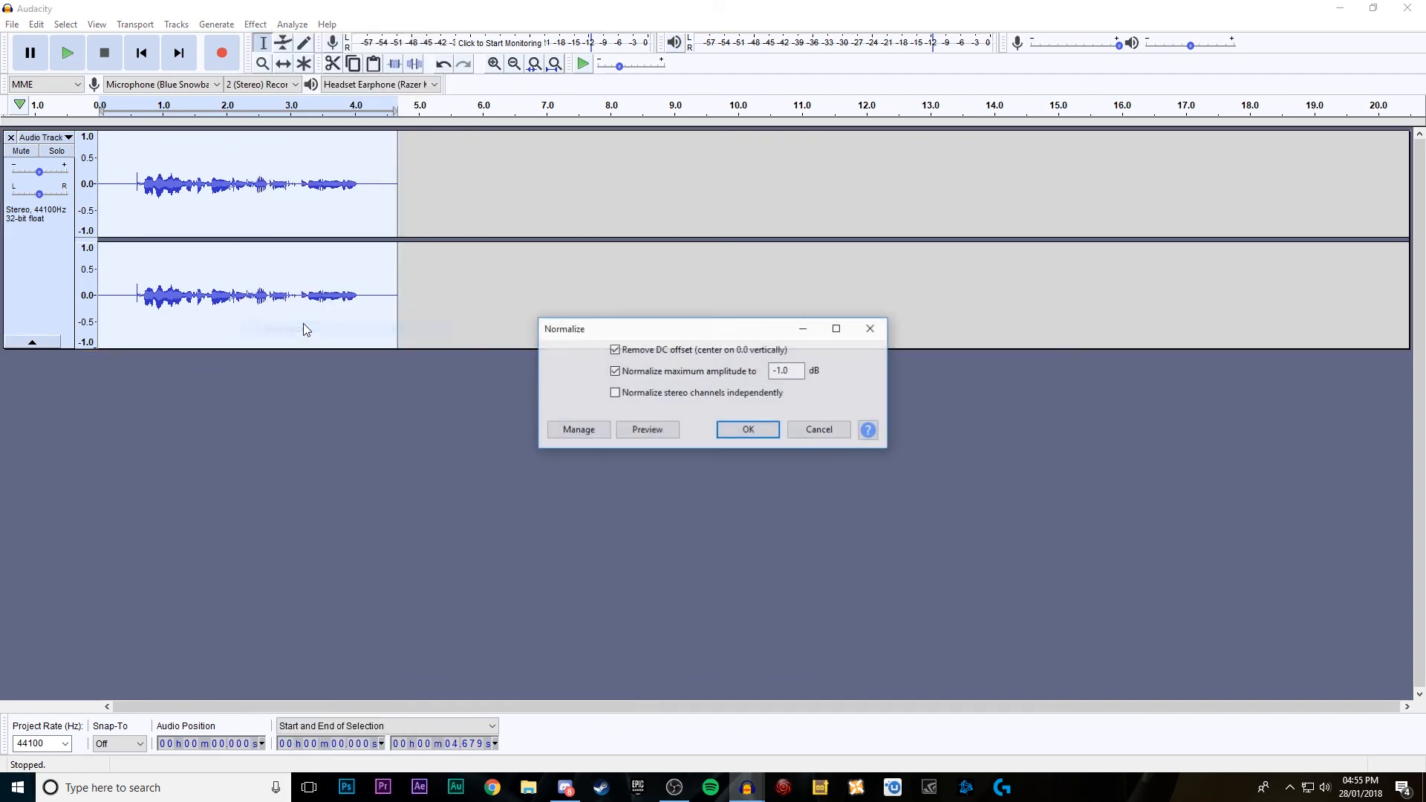
click(746, 431)
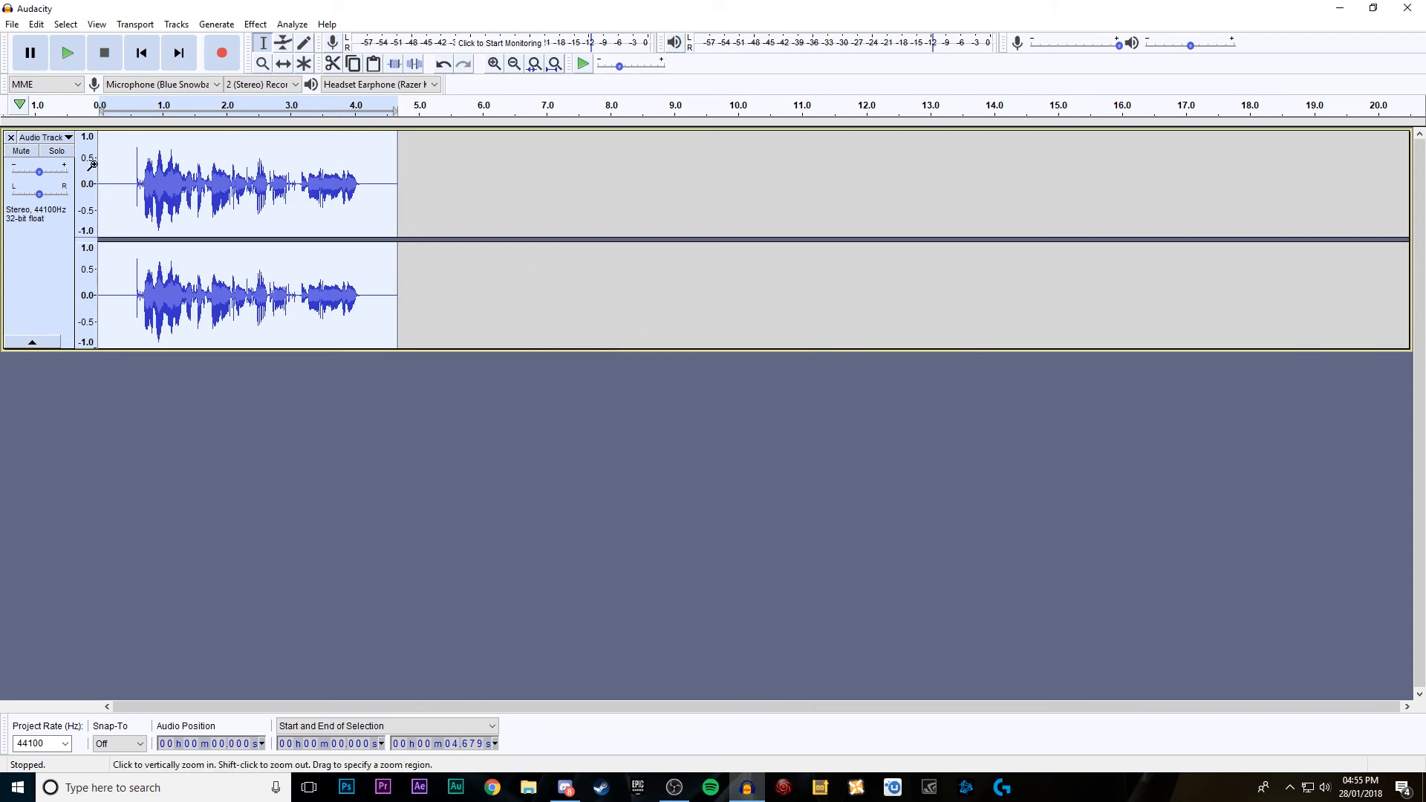
click(76, 58)
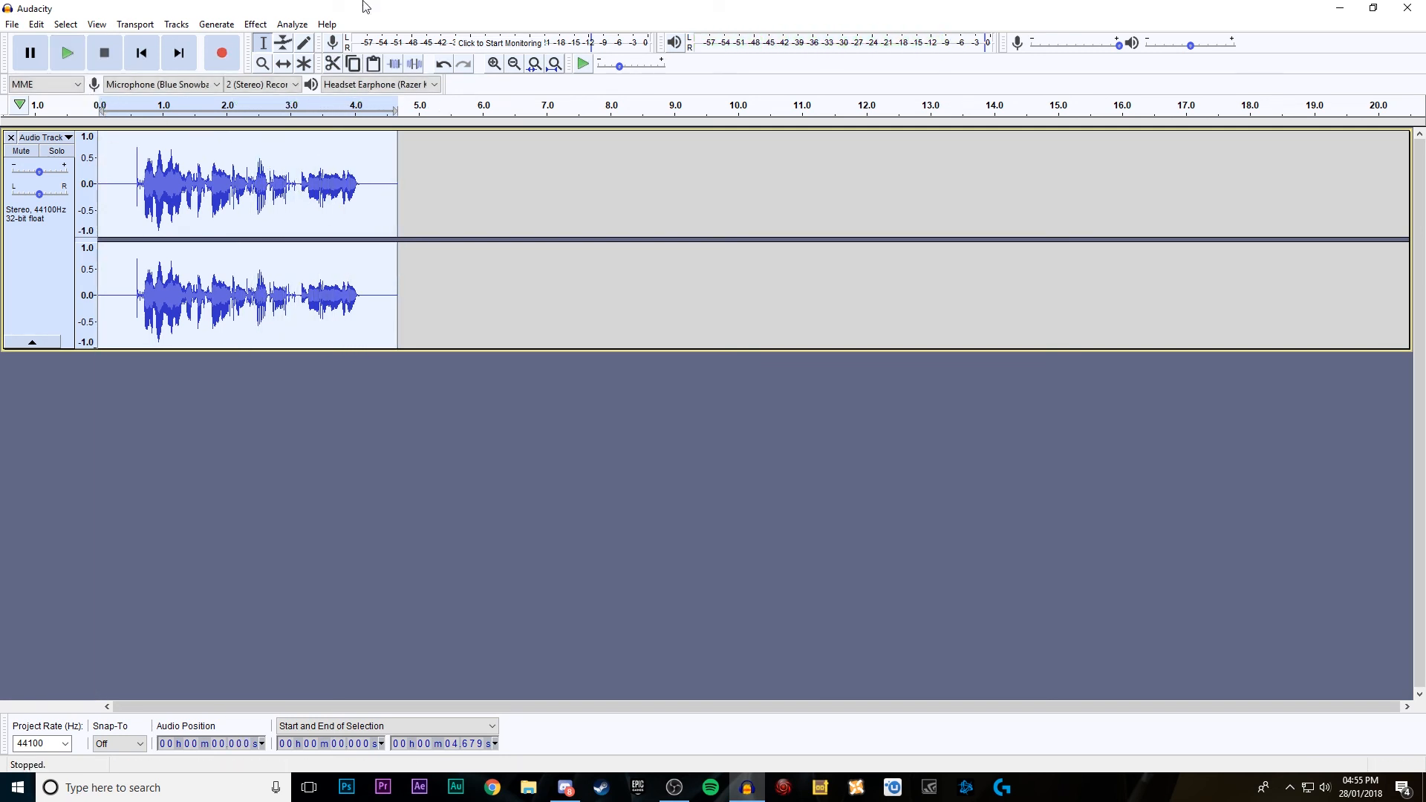
Step: Apply the Compressor with threshold -20 dB, noise floor -40 dB, ratio 2:1, attack 0.20 secs, release 1.0 secs and make-up gain, and play the clip
click(255, 23)
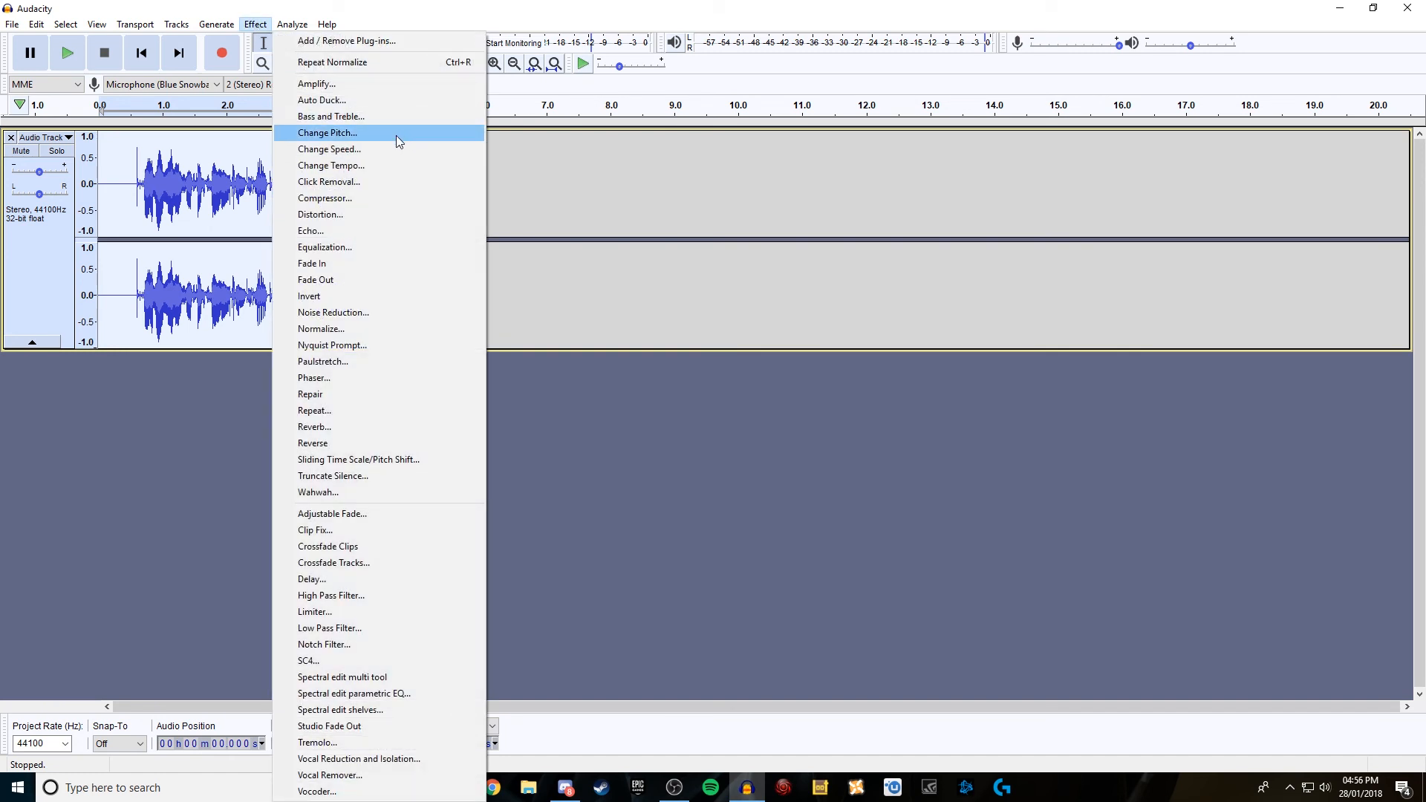
click(344, 199)
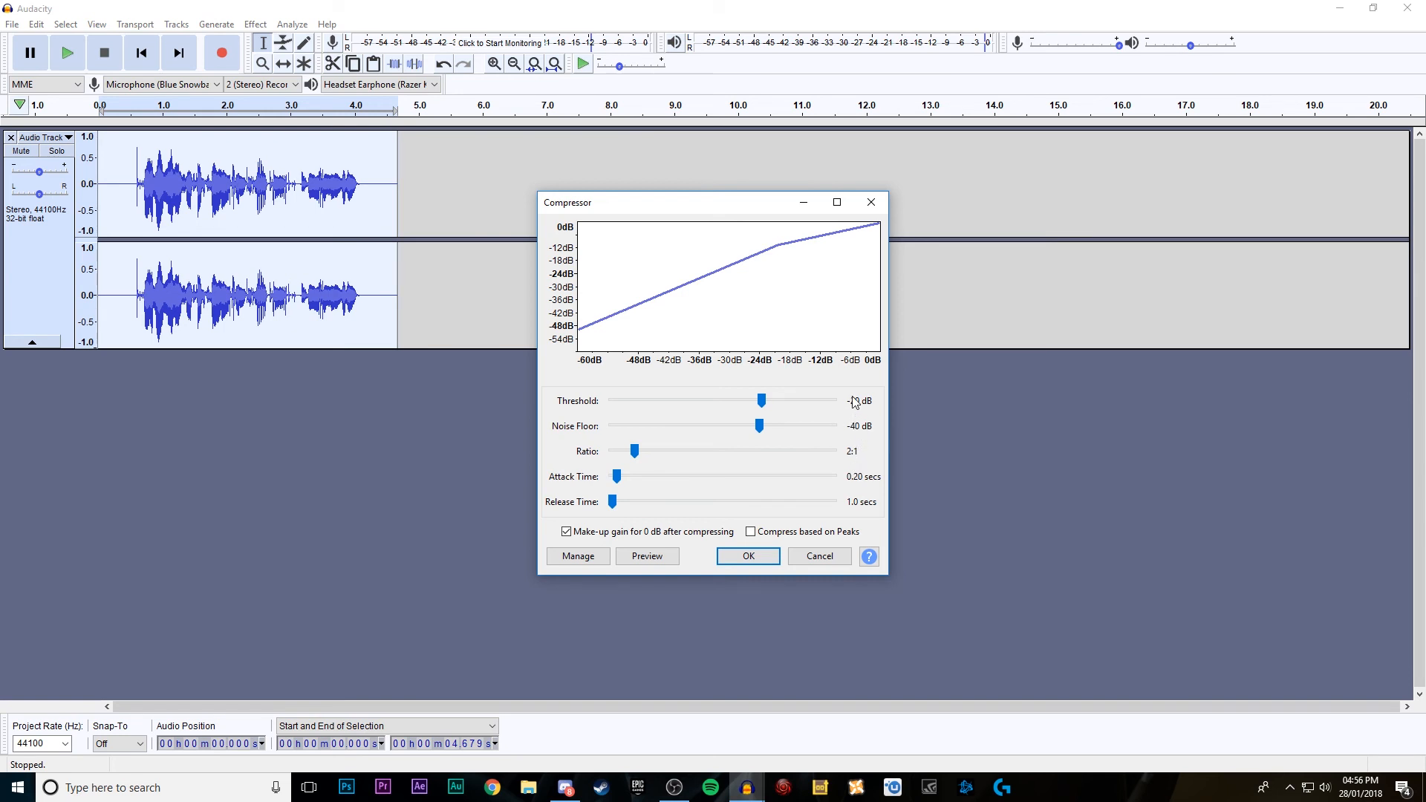
click(748, 557)
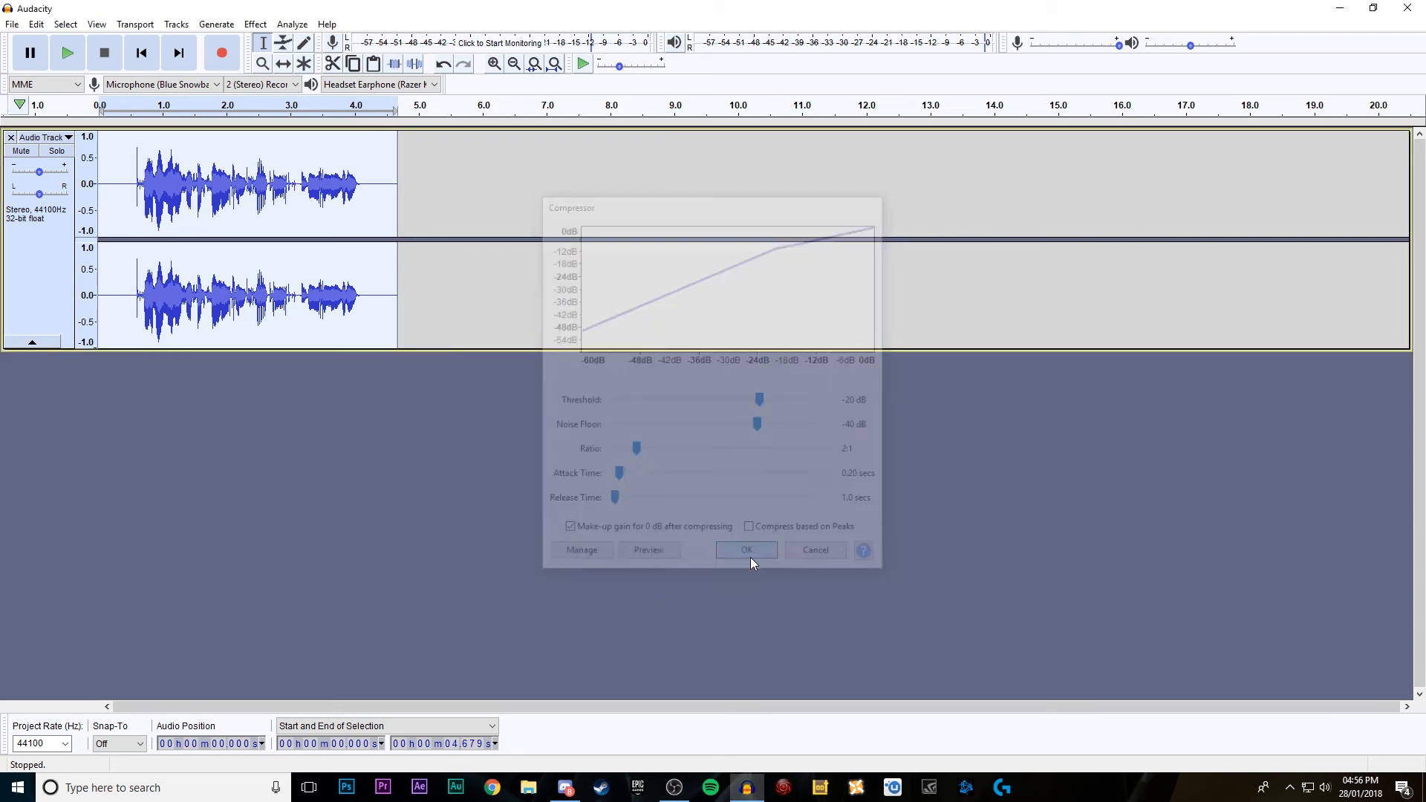
click(76, 59)
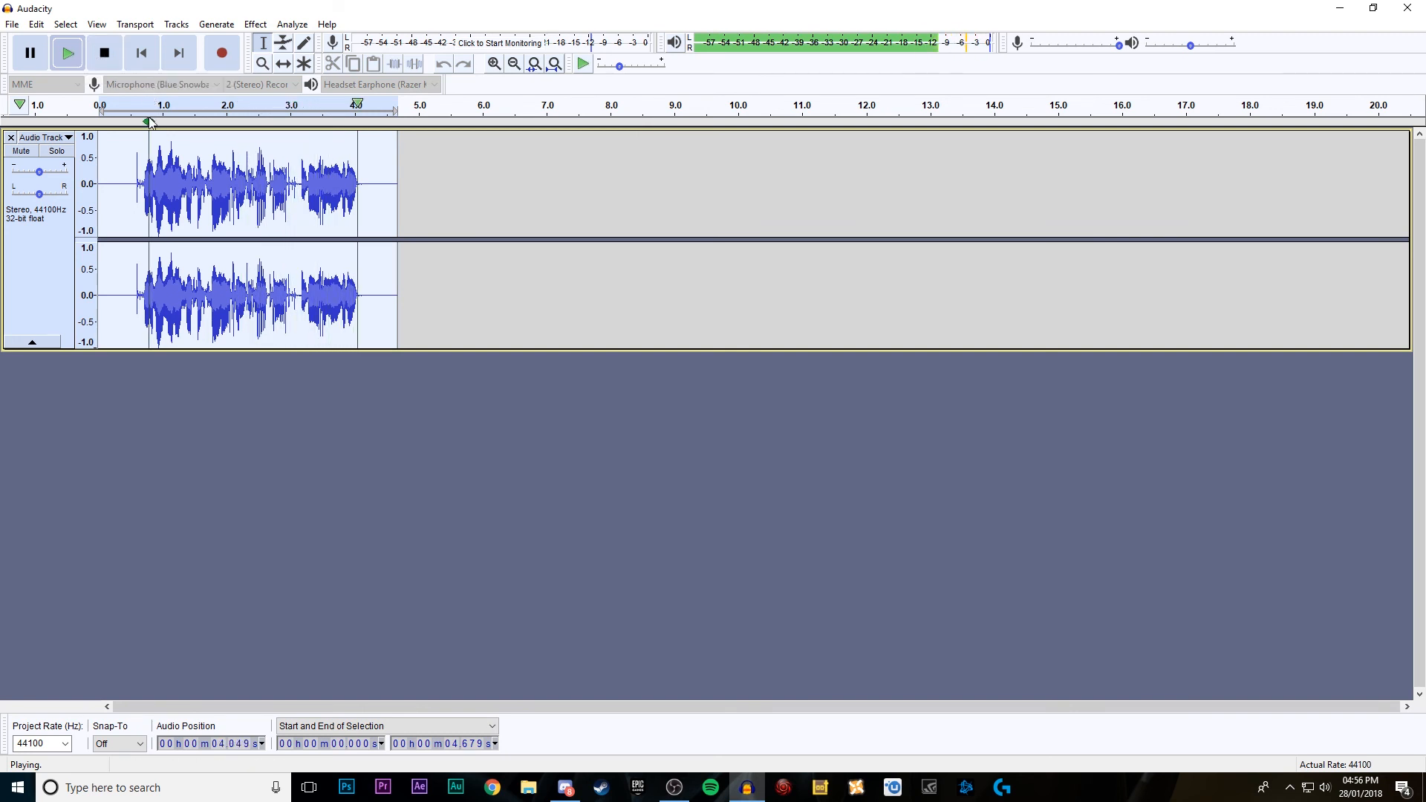
Step: Apply Equalization to the whole clip with the YouTube EQ curve and a filter length of 4001, and play the clip
click(256, 24)
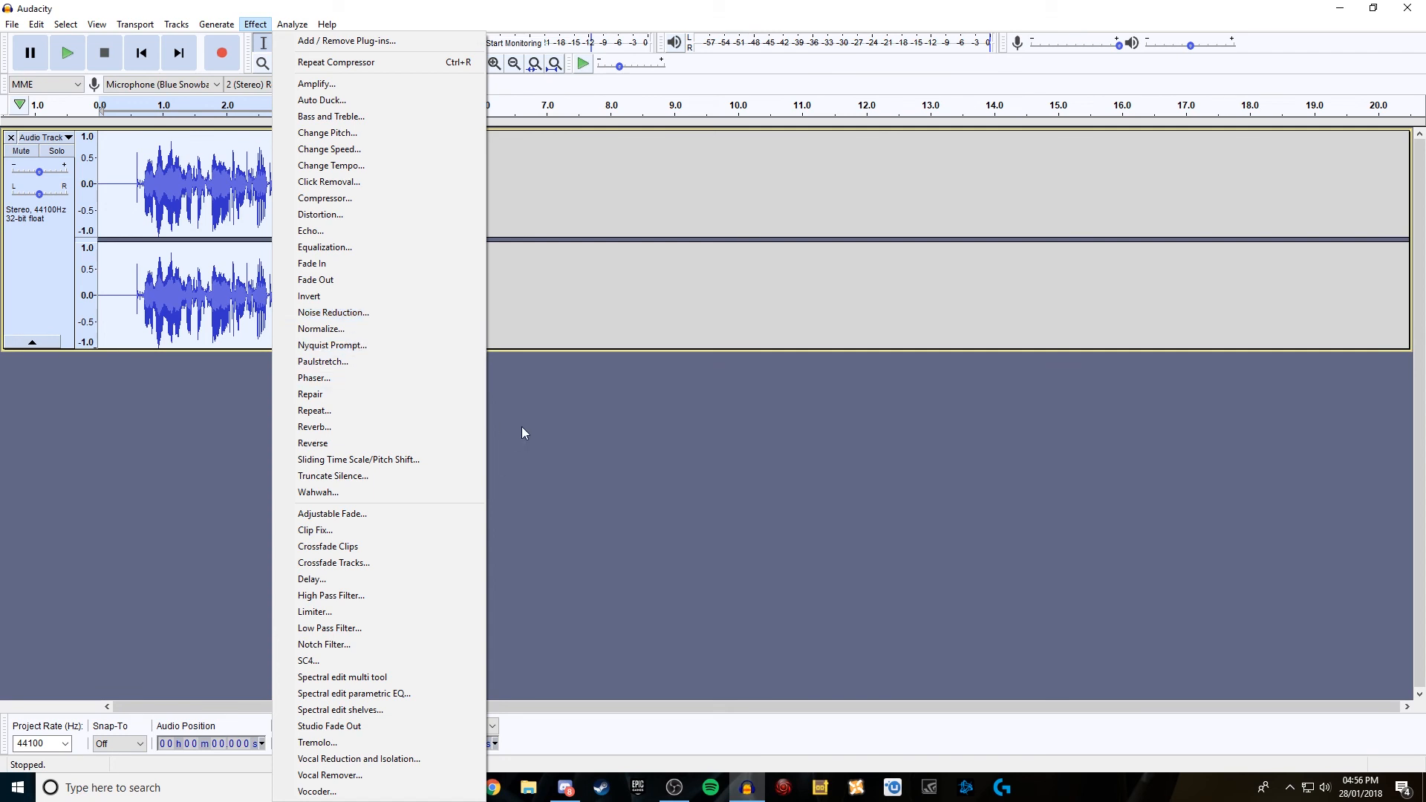
click(320, 11)
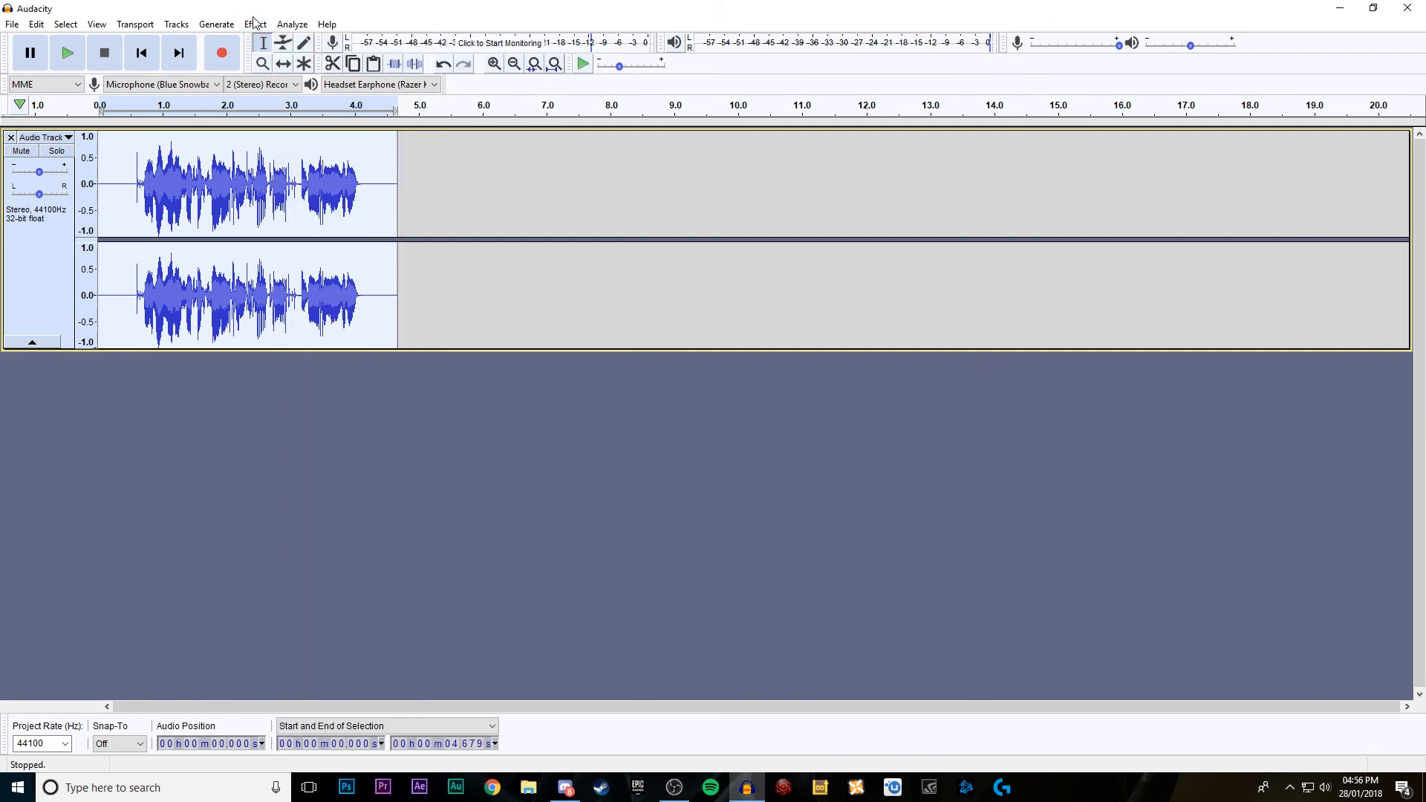
click(255, 23)
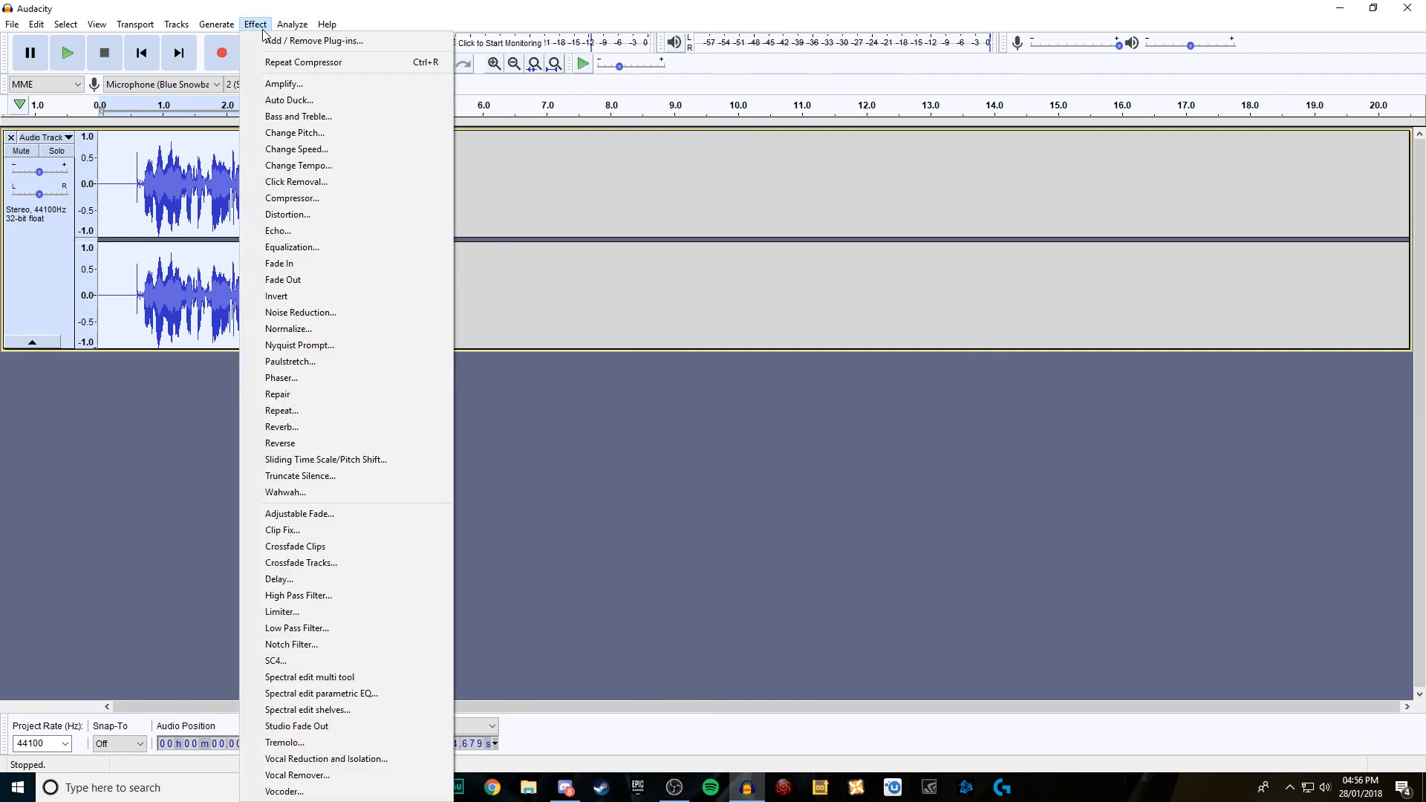
click(259, 25)
click(254, 27)
click(326, 247)
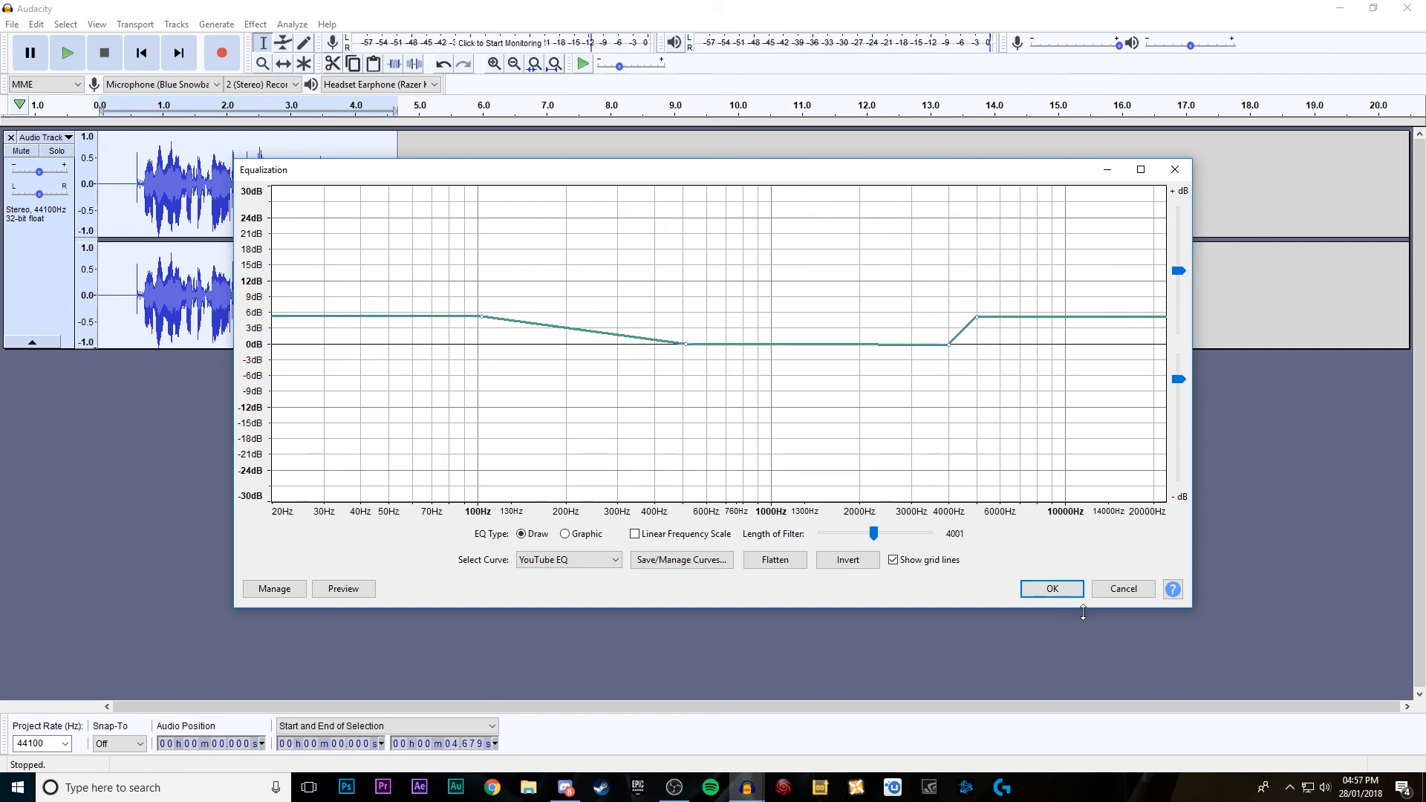
click(1052, 588)
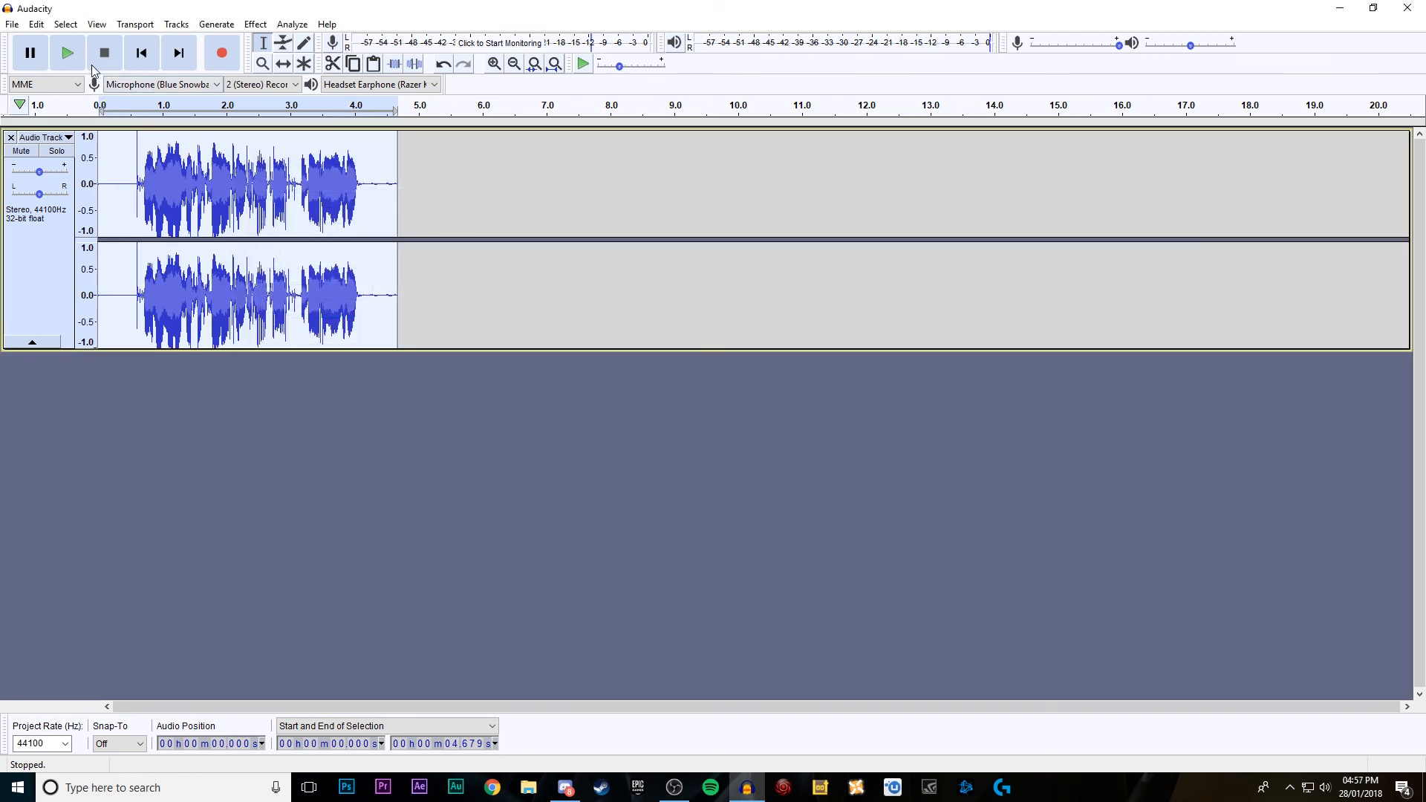
click(69, 57)
Step: Try Hard Clipping distortion on the clip with clipping level -6 dB, drive 50 and make-up gain 50, play it, and undo it
click(256, 24)
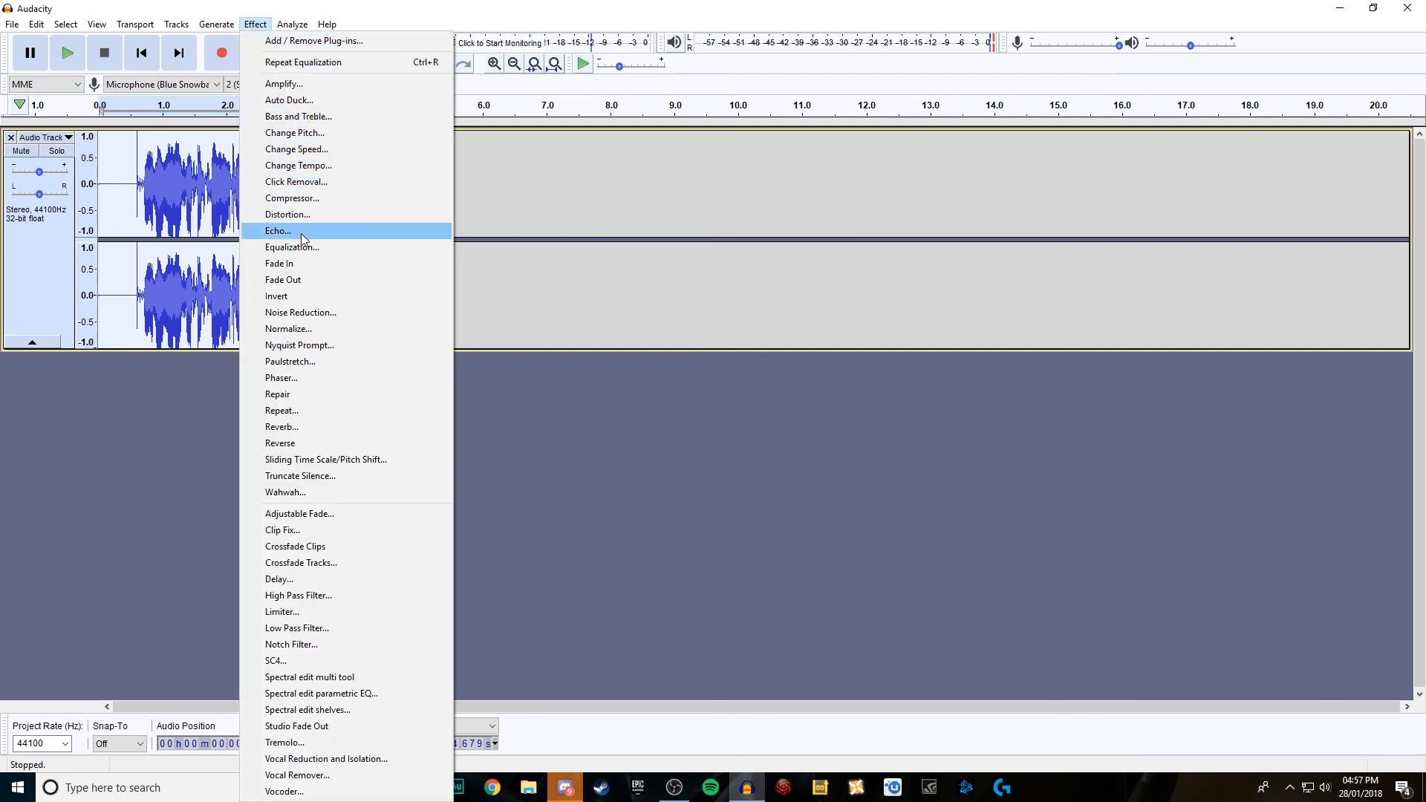
click(314, 216)
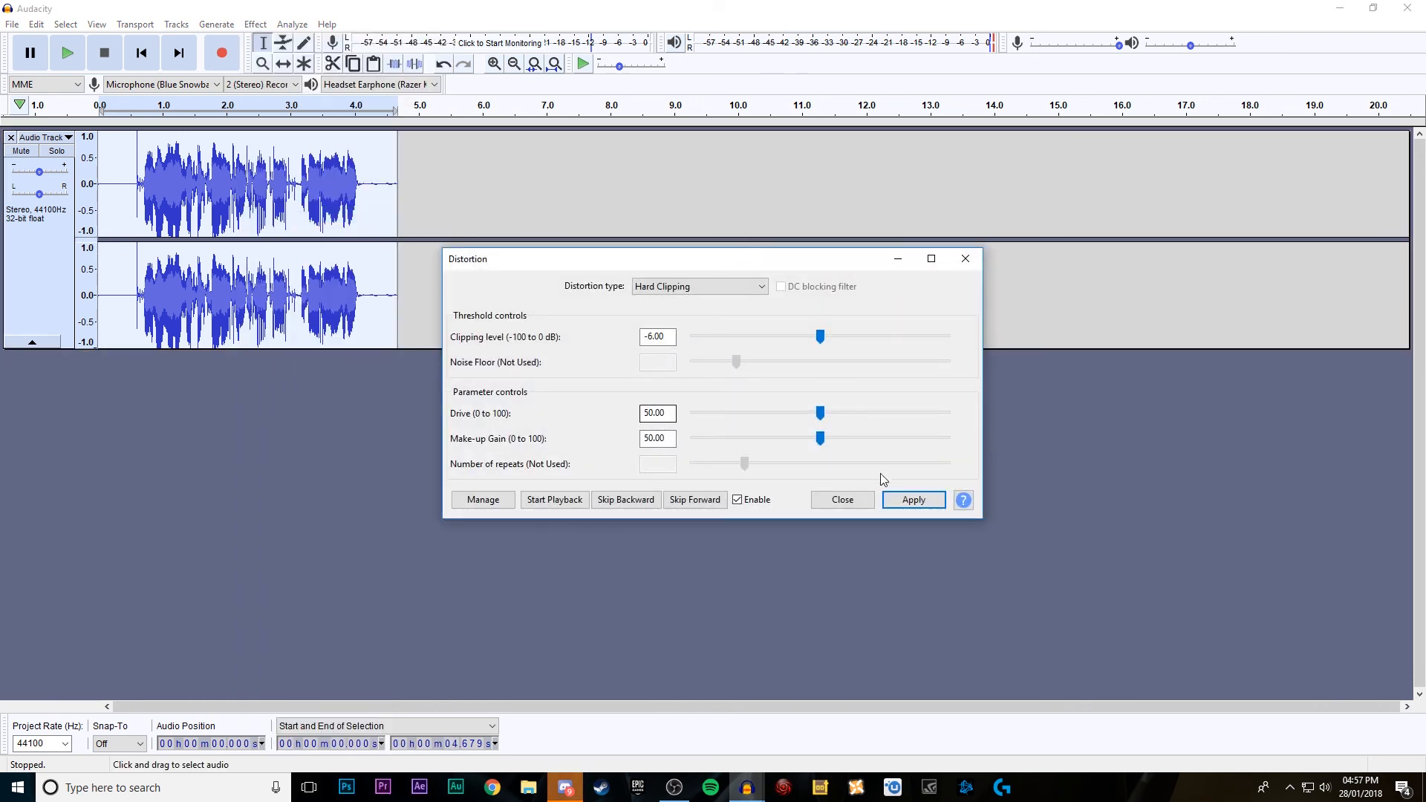
click(908, 500)
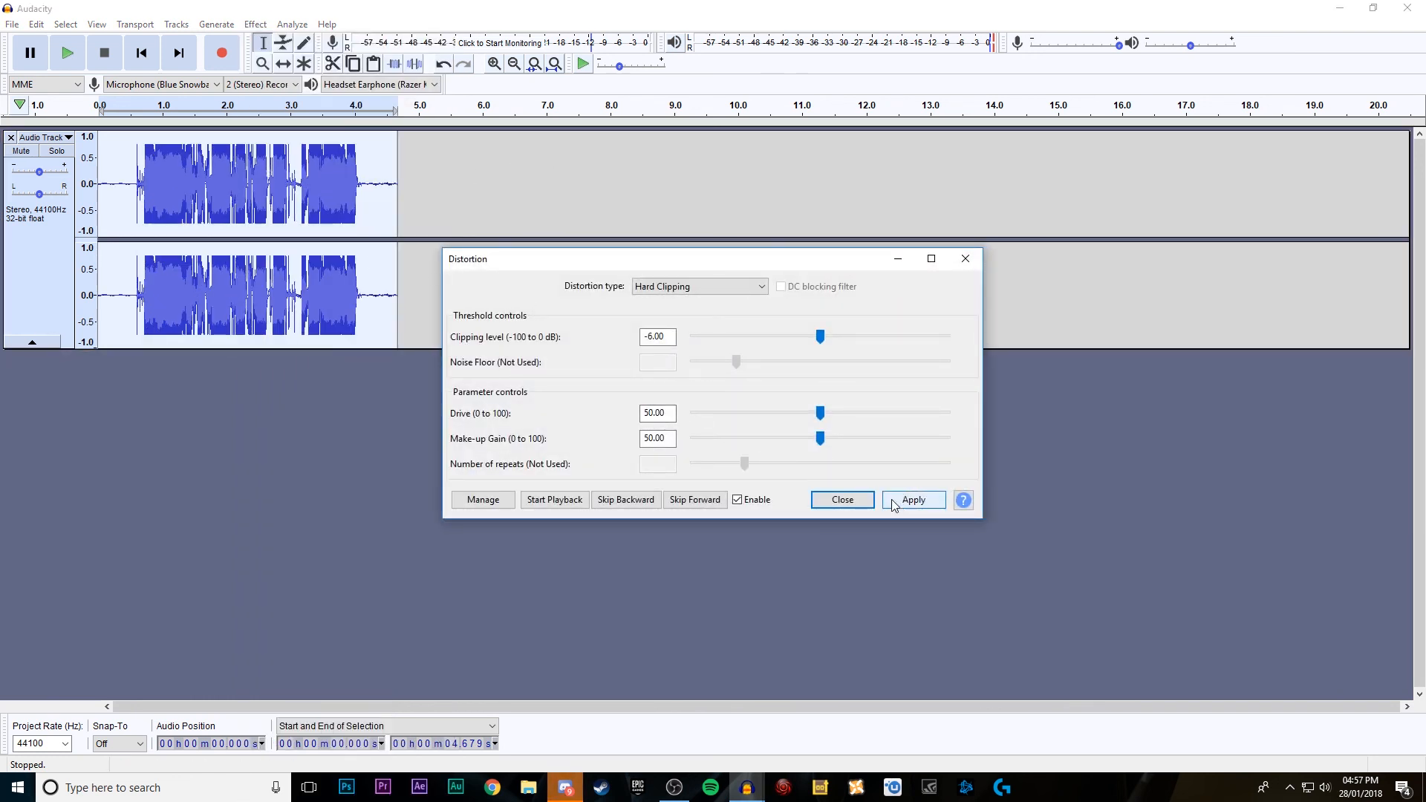
click(867, 505)
click(81, 57)
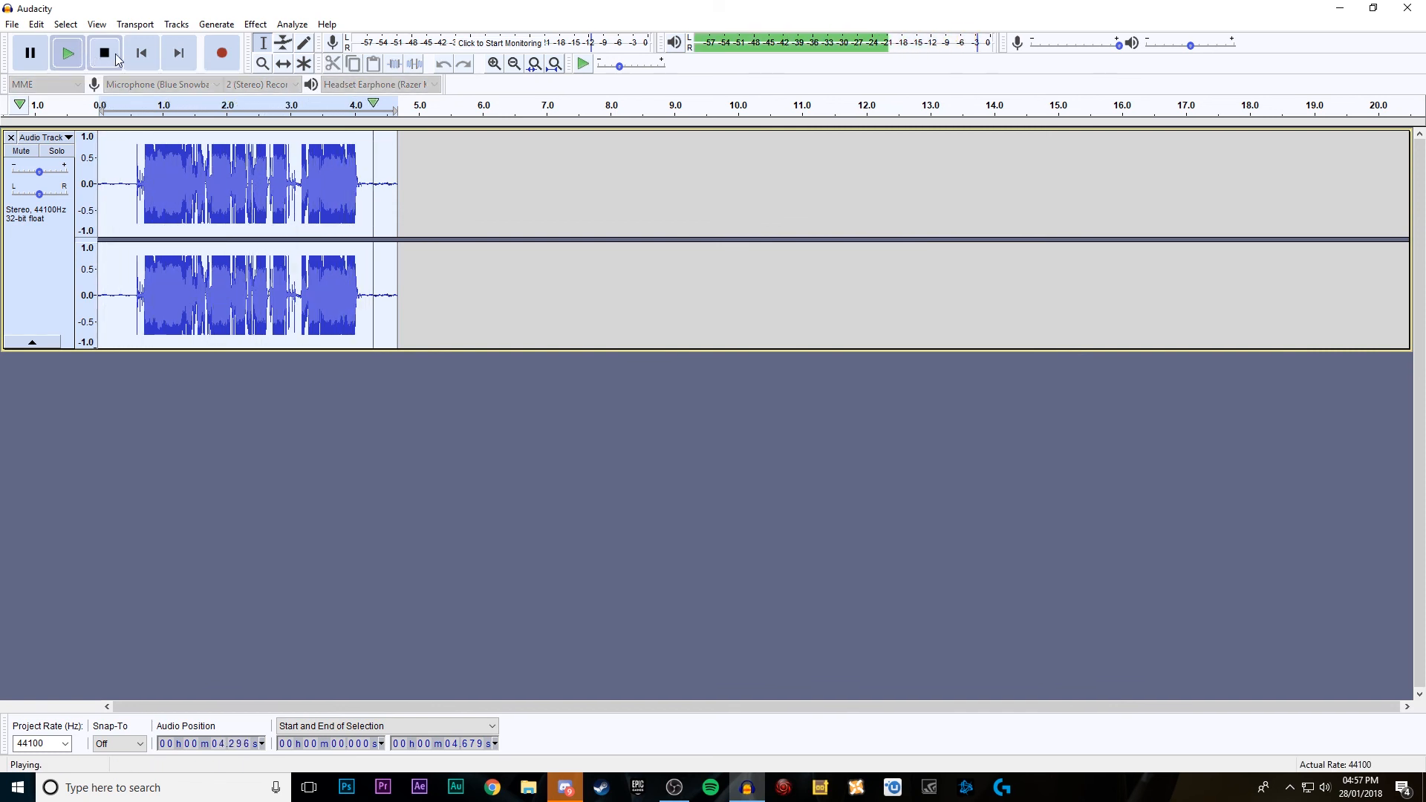
key(ctrl+z)
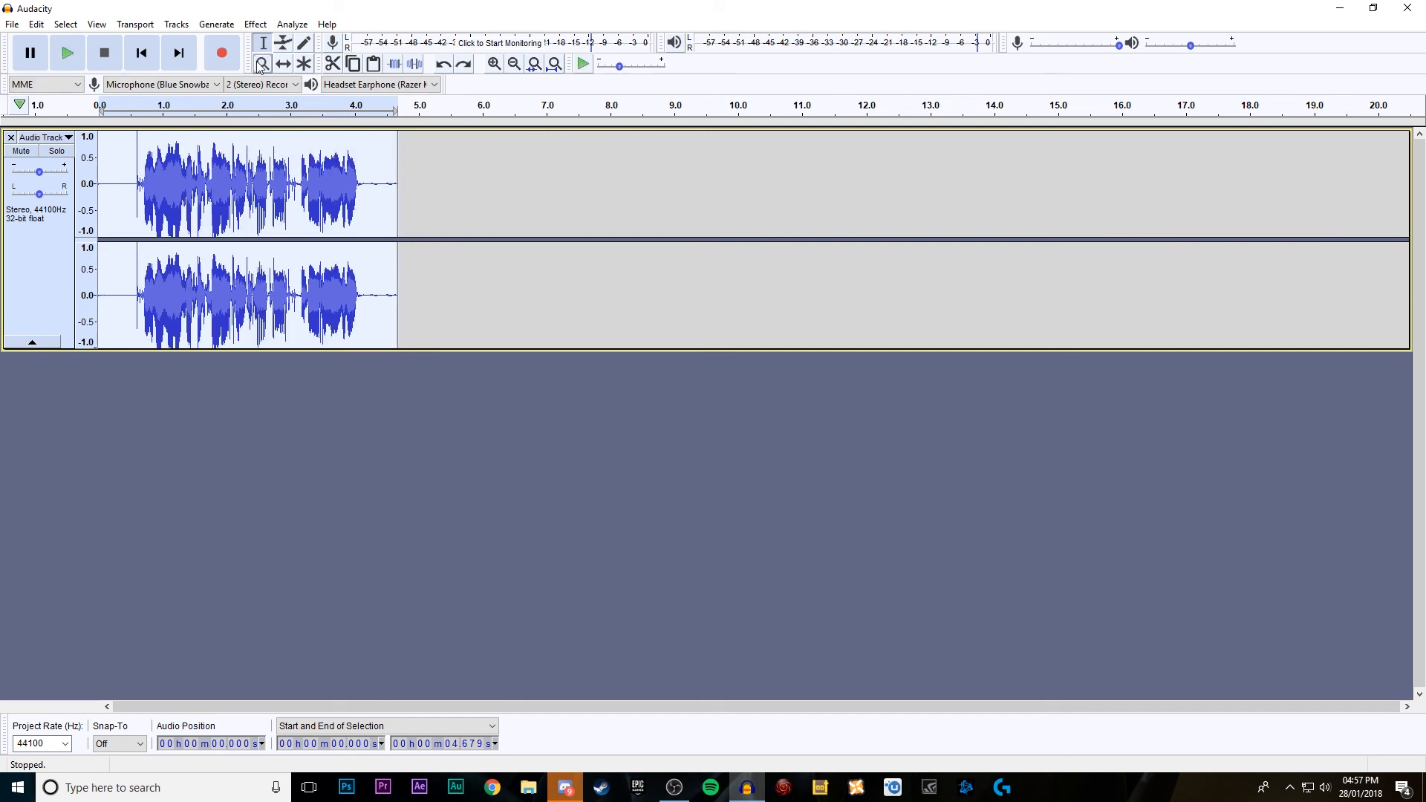
Step: Try the Wahwah effect with LFO frequency 1.5 Hz, depth 70%, resonance 2.5, offset 30% and output gain -6 dB, play it, and undo it
click(262, 28)
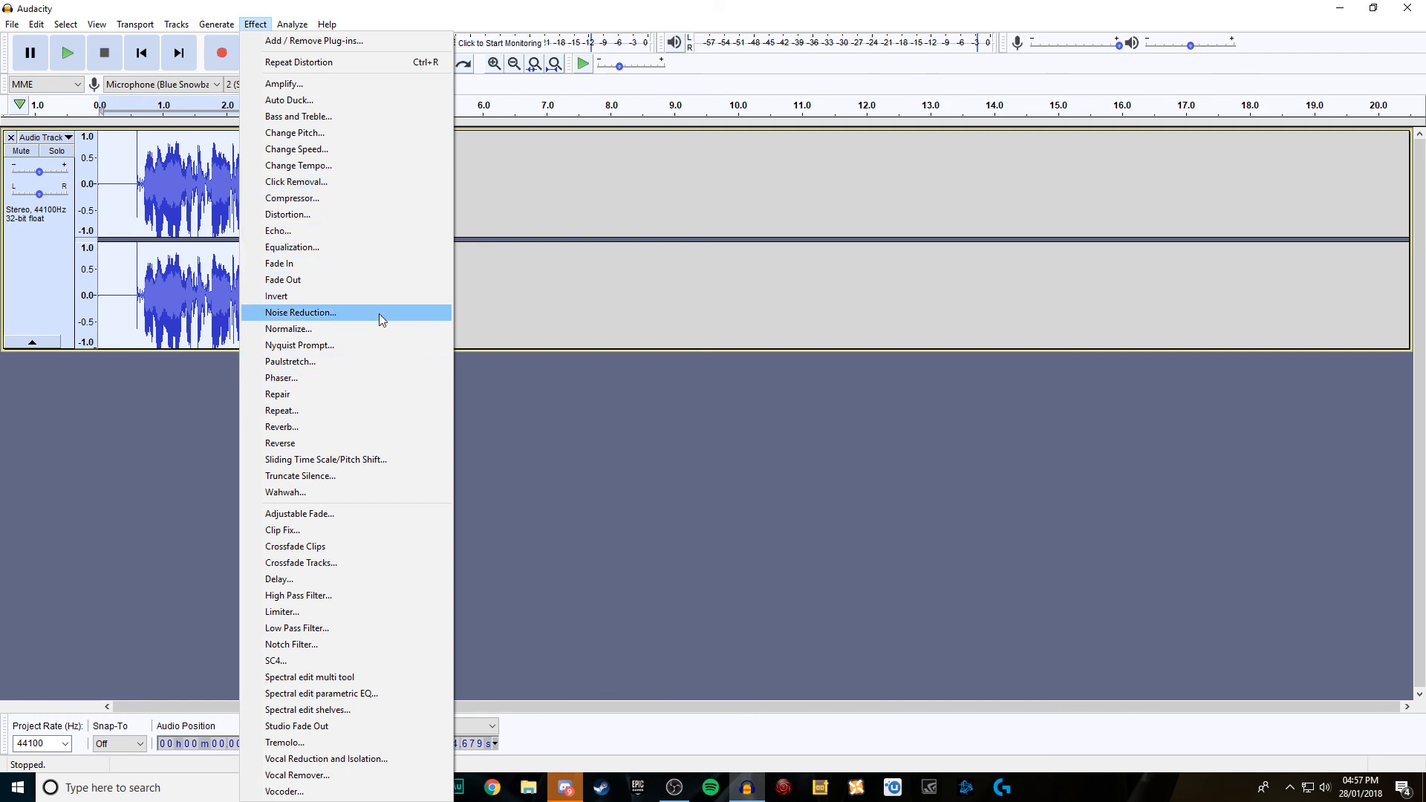
click(328, 493)
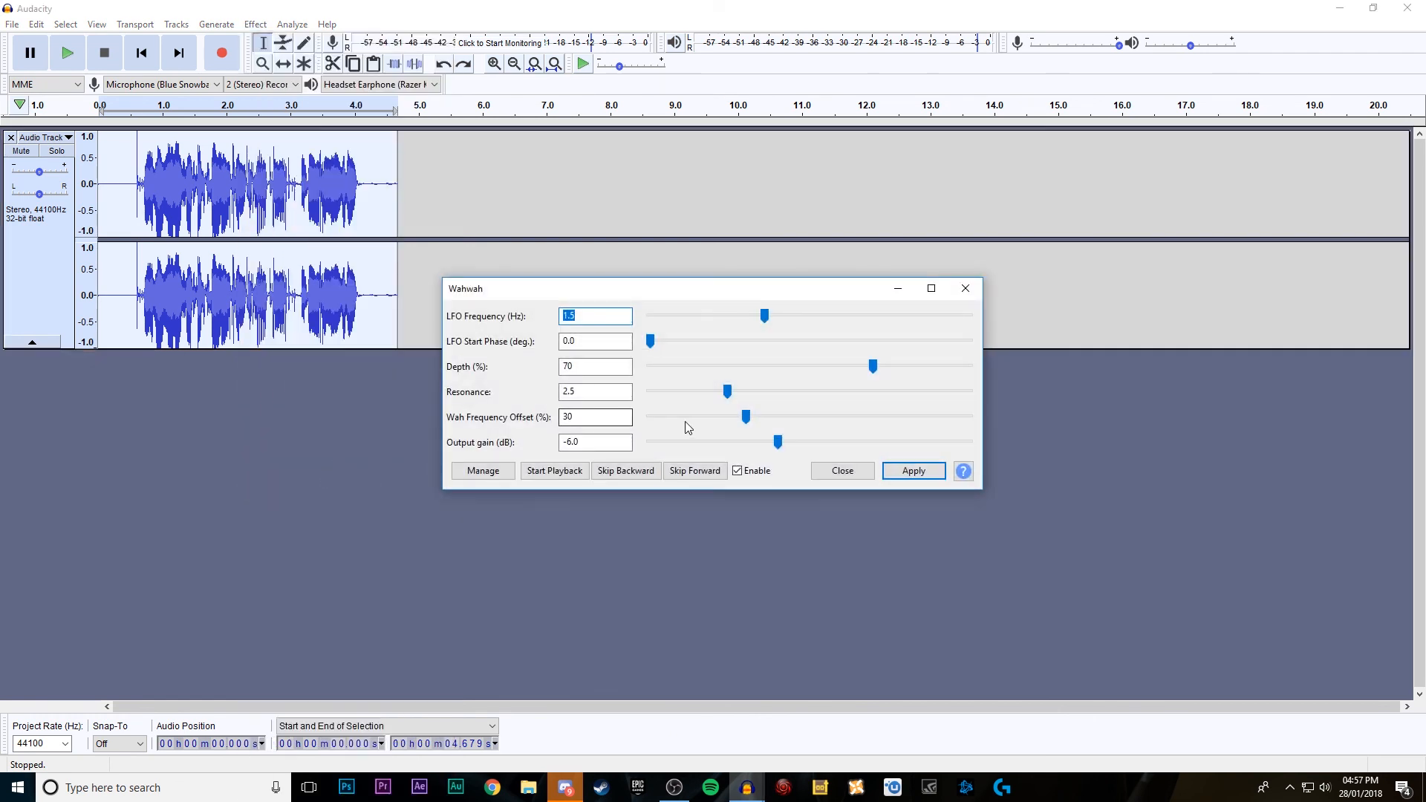
click(908, 471)
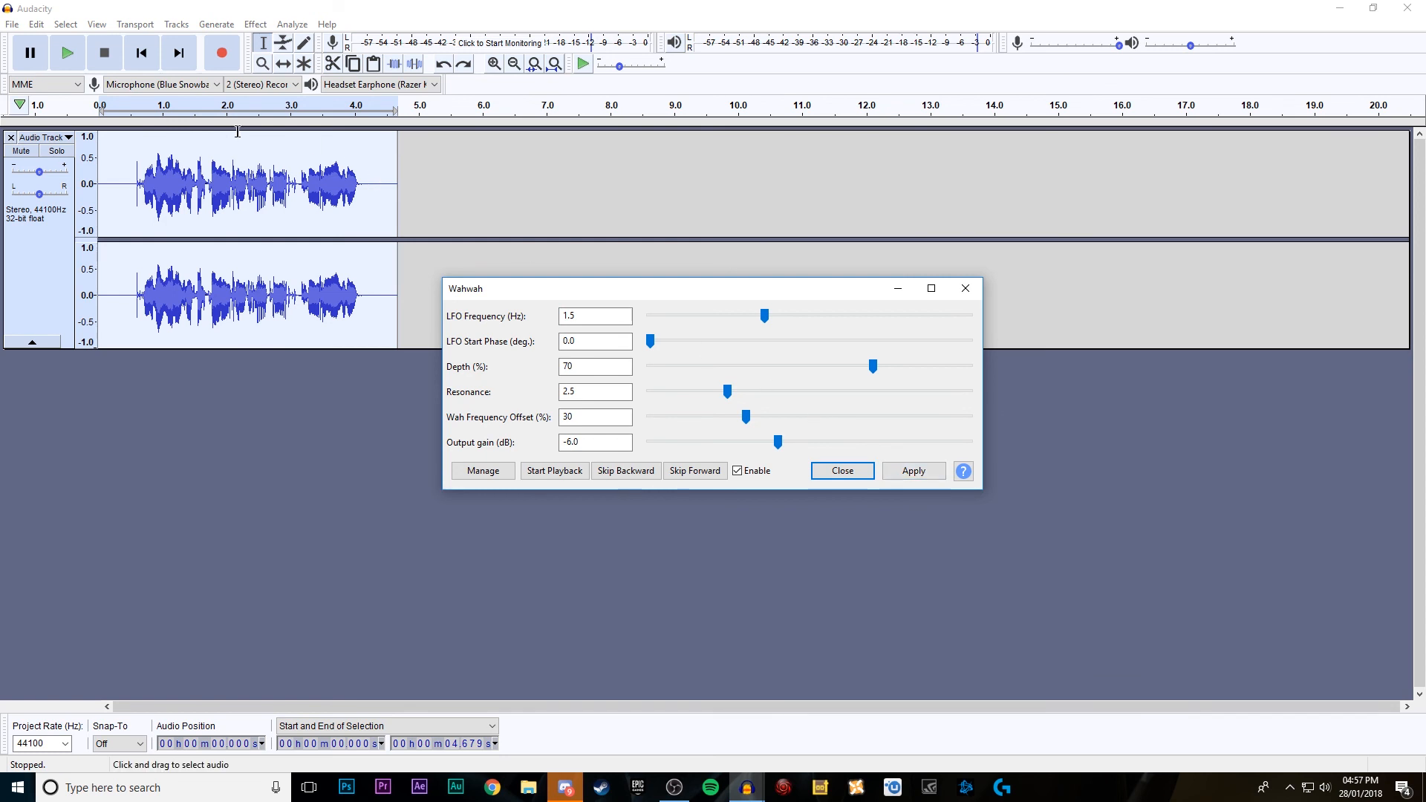
click(68, 58)
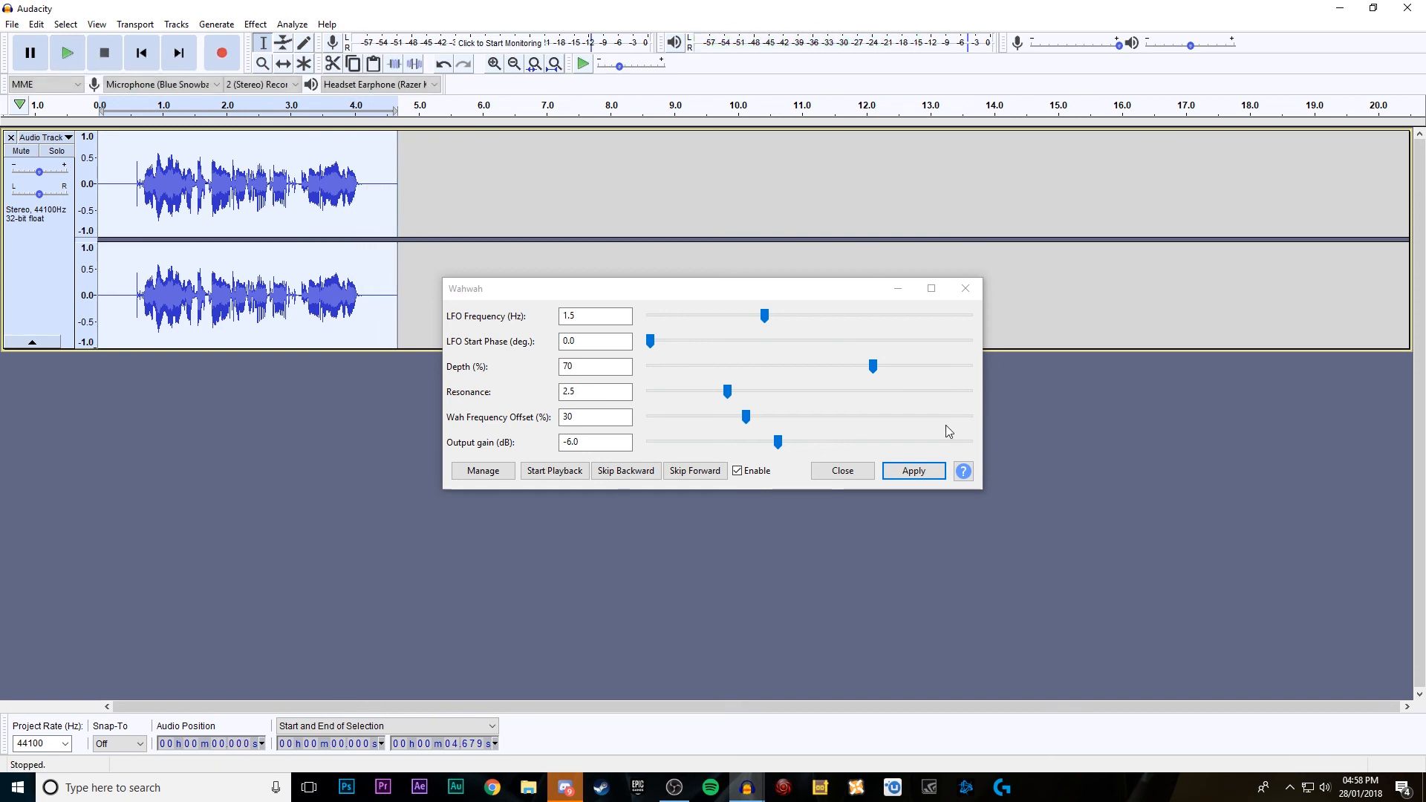
click(964, 289)
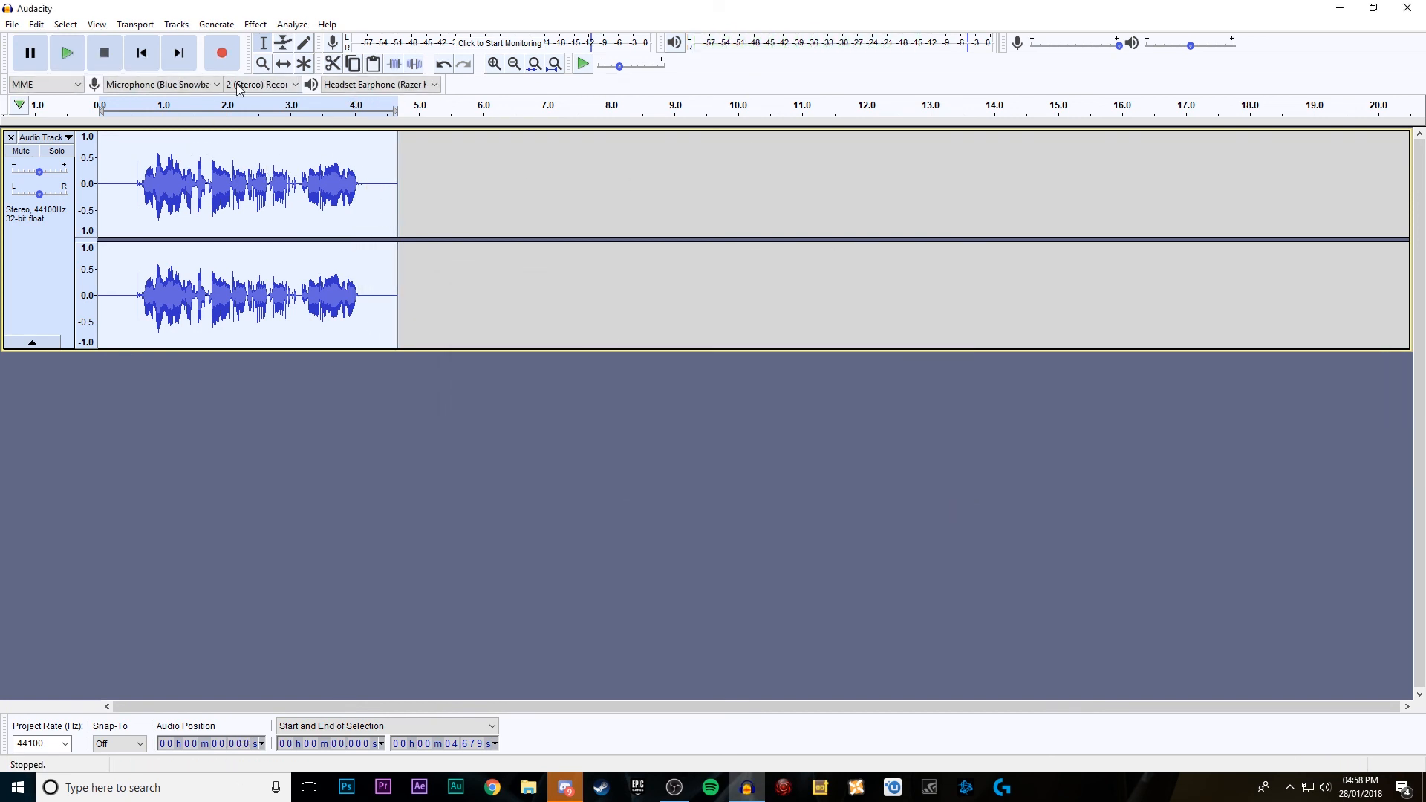
key(ctrl+z)
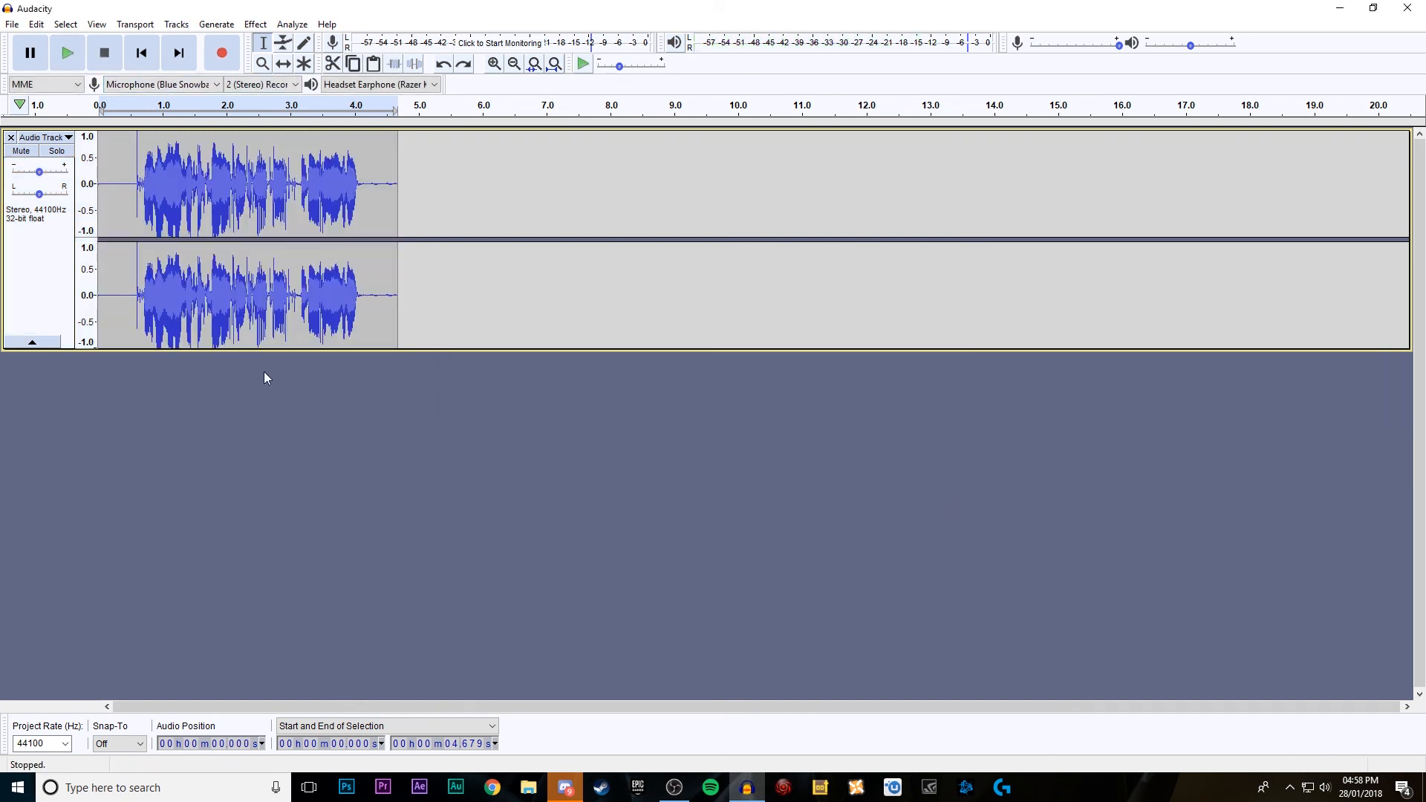
Step: Start an audio export, choose MP3 Files as the format to show its options, and cancel the export
click(13, 25)
click(14, 25)
click(14, 25)
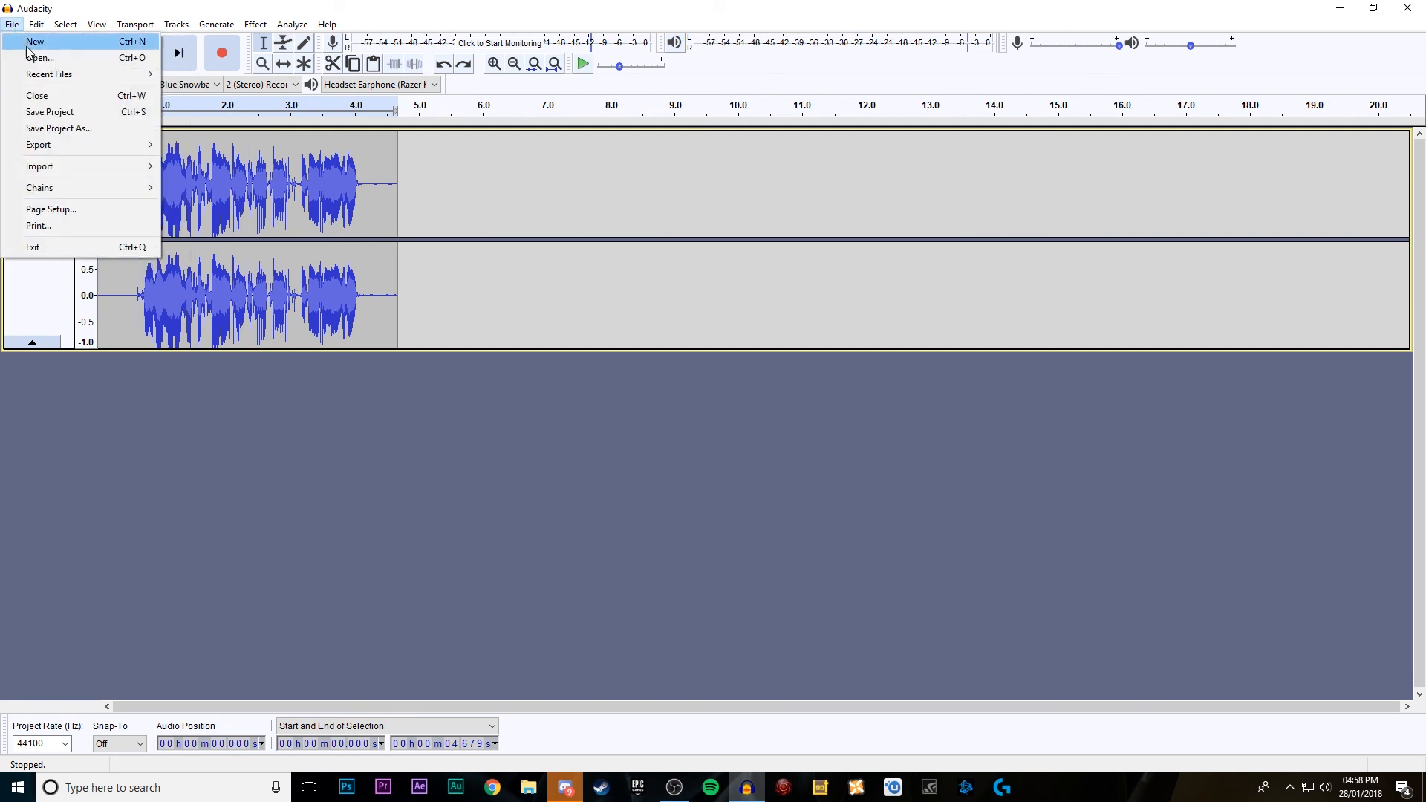
mouse_move(137, 147)
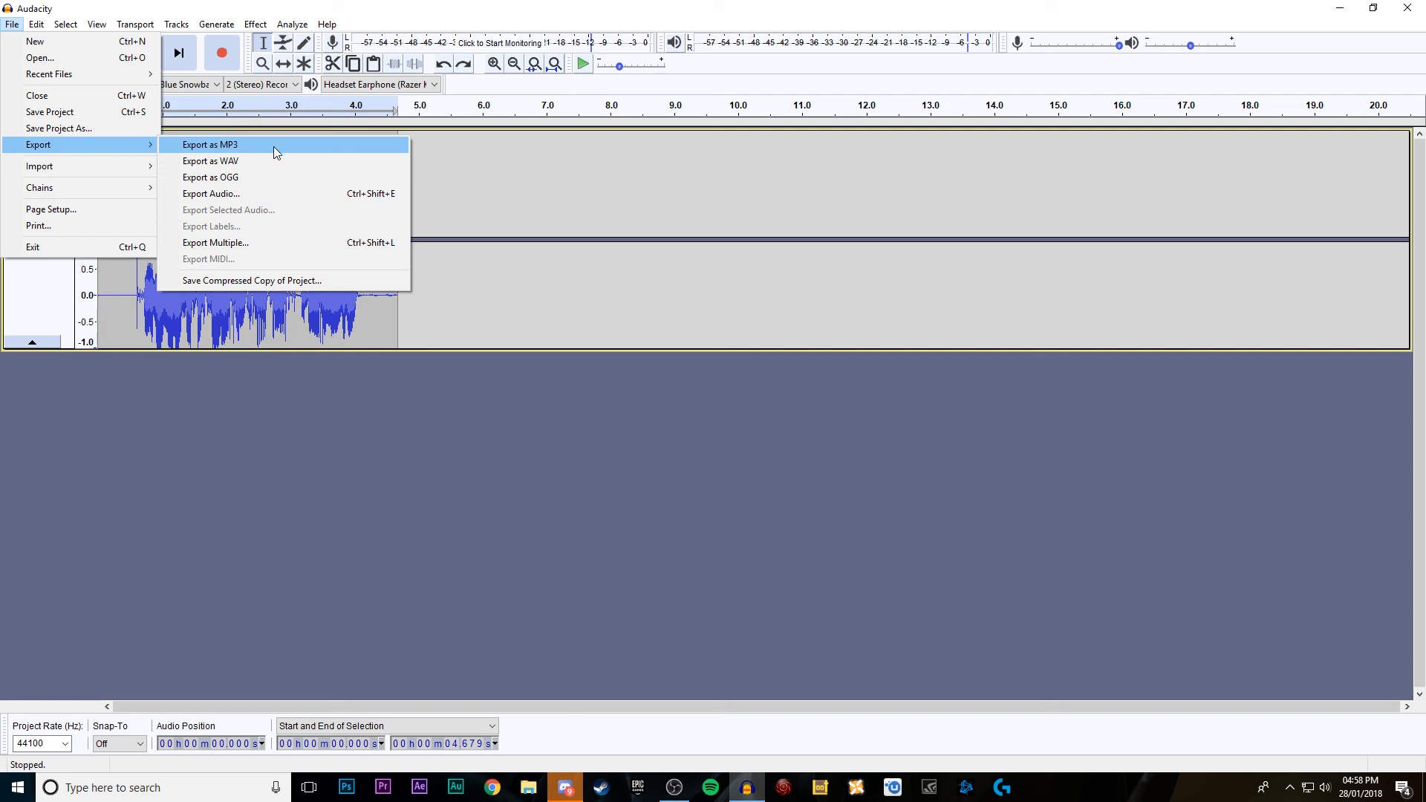
click(274, 193)
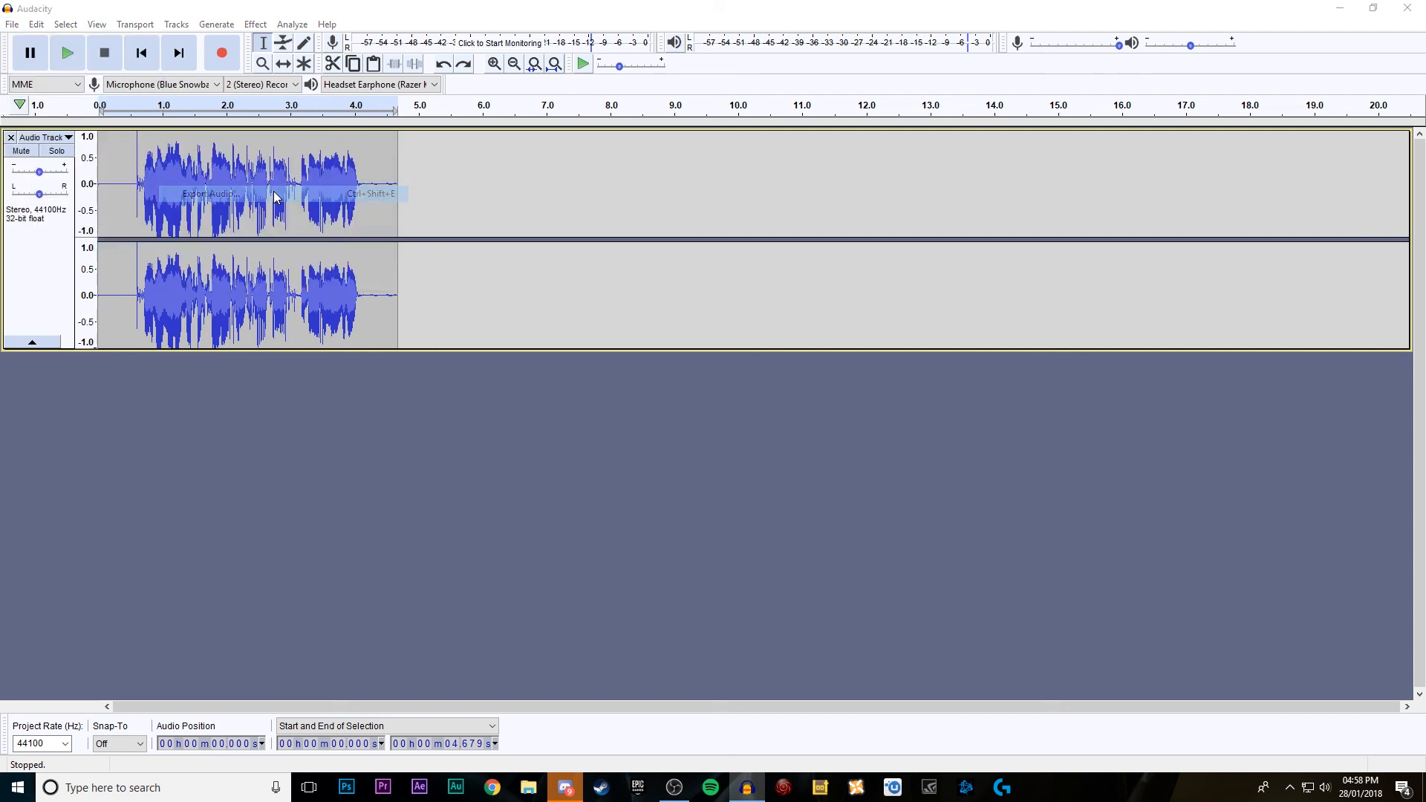
click(281, 332)
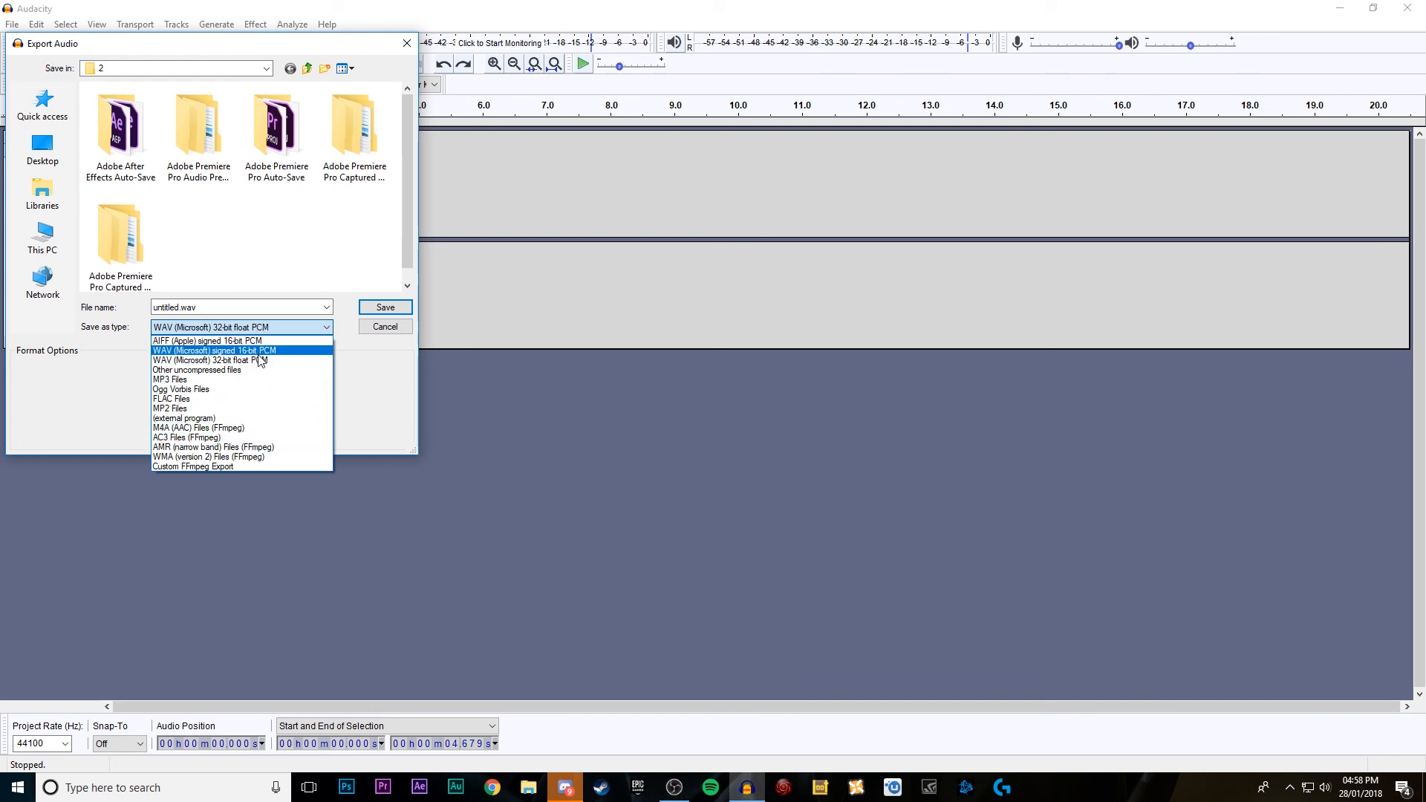
click(289, 380)
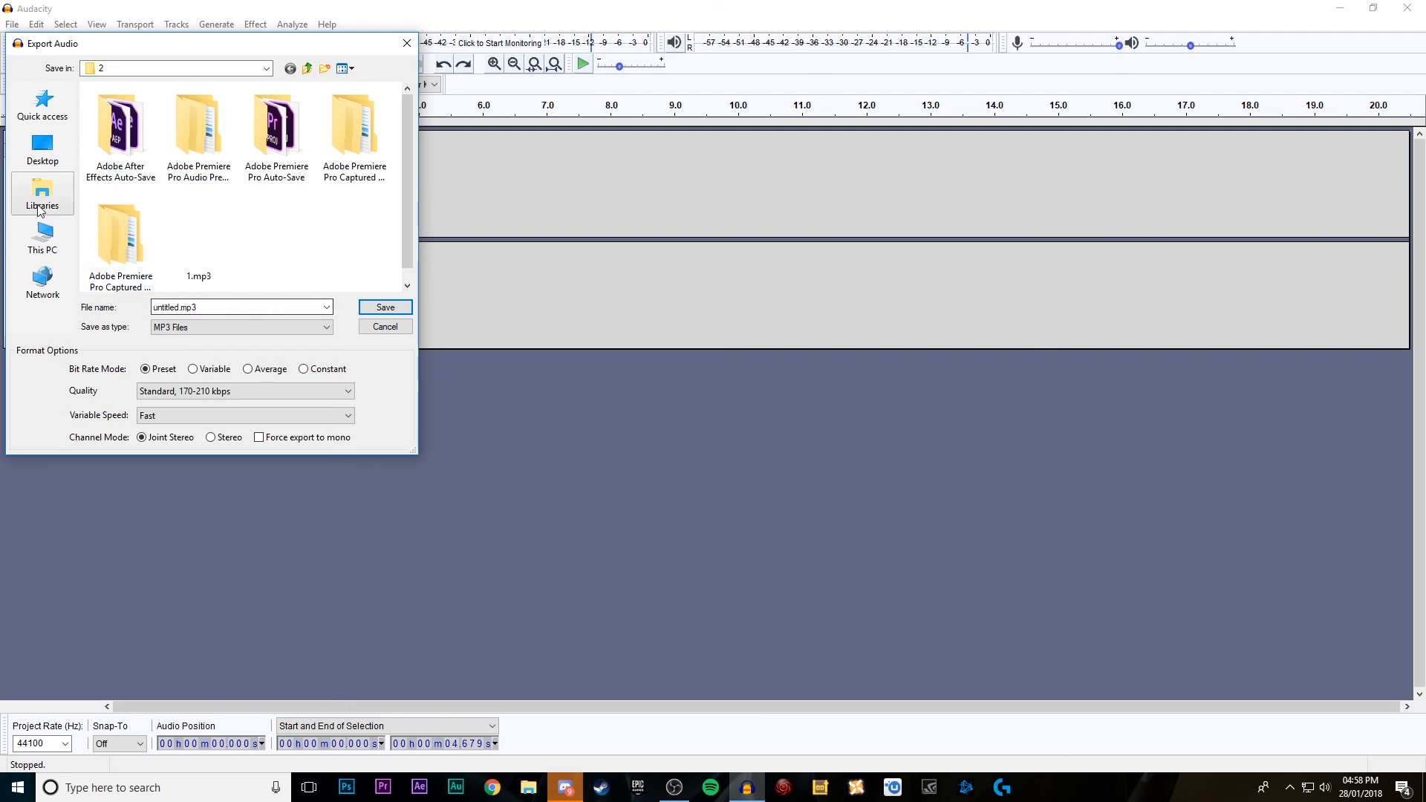
click(407, 43)
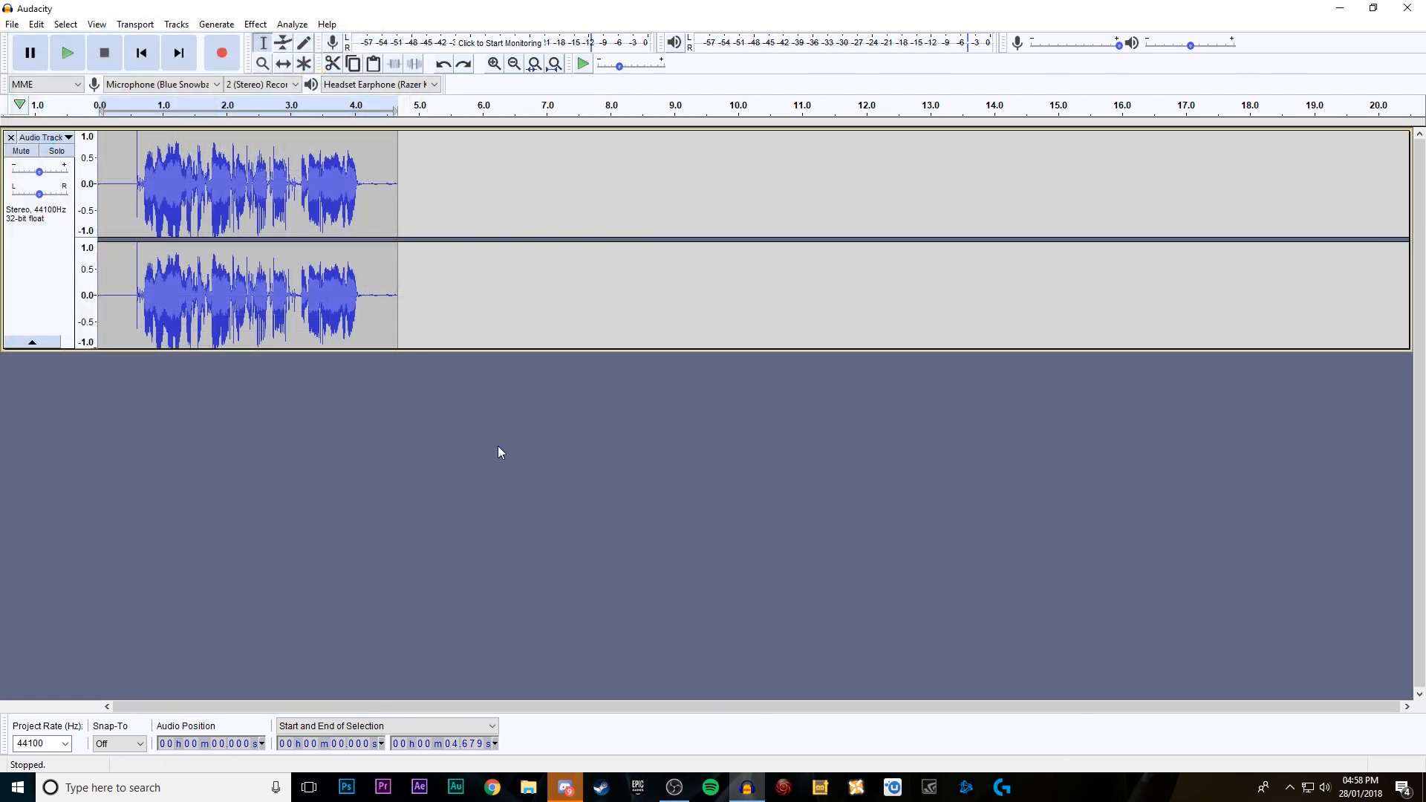